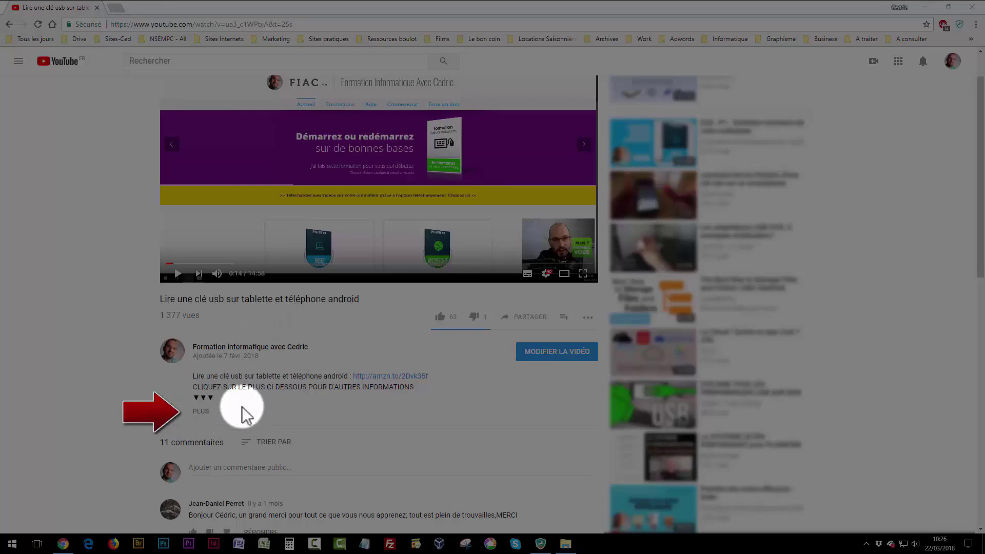
click(201, 411)
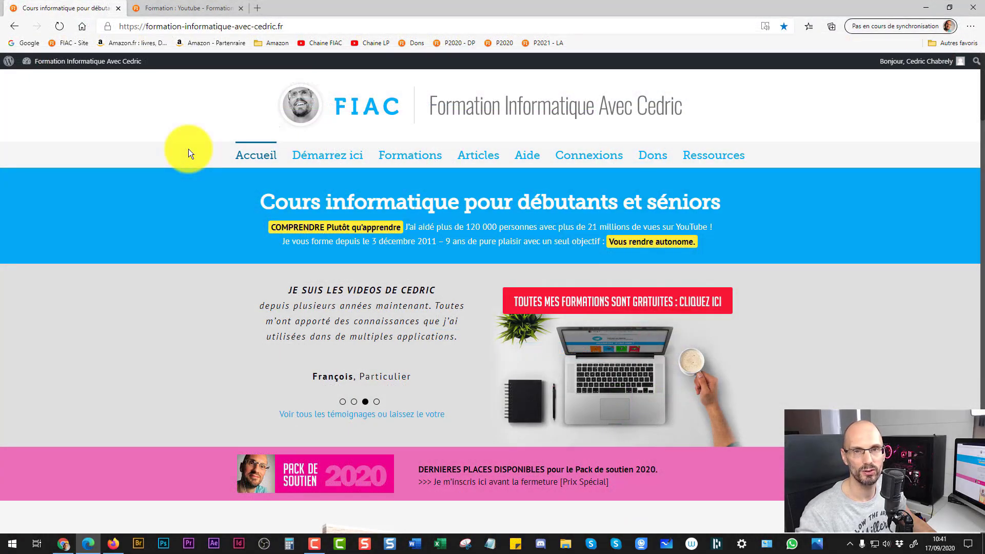
Step: Open the "Youtube : Devenez créateur" course from the site's Formations page and show its list of videos
click(392, 155)
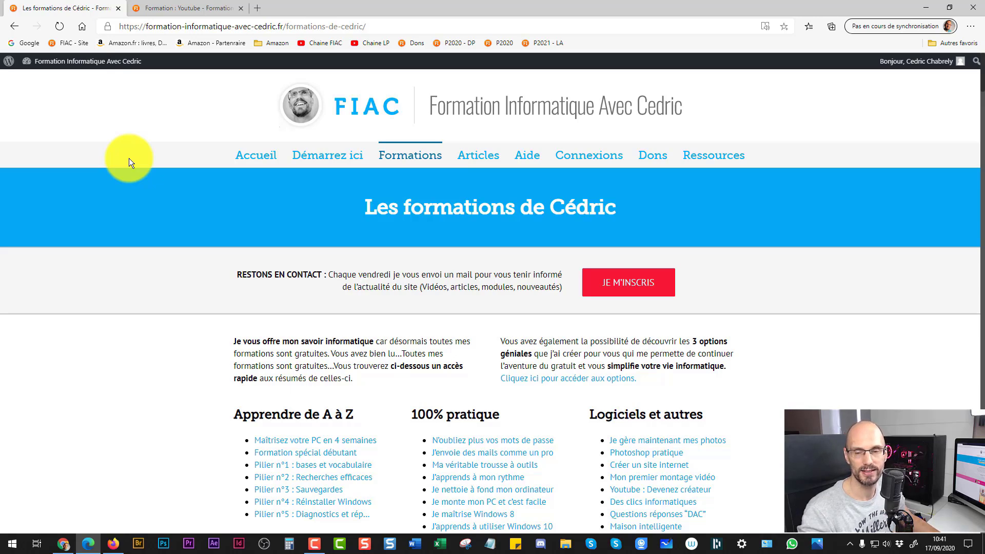
scroll(165, 198, down, 2)
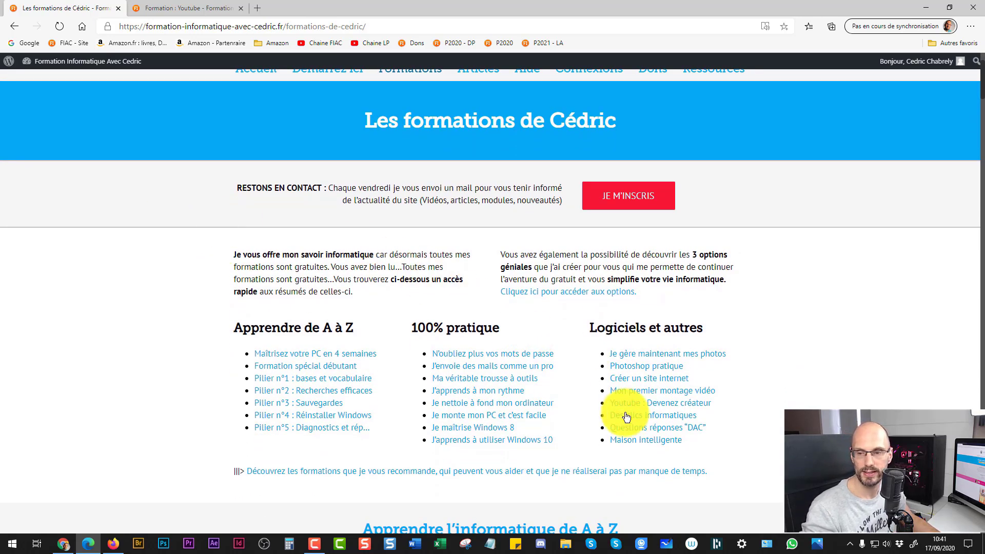
click(623, 406)
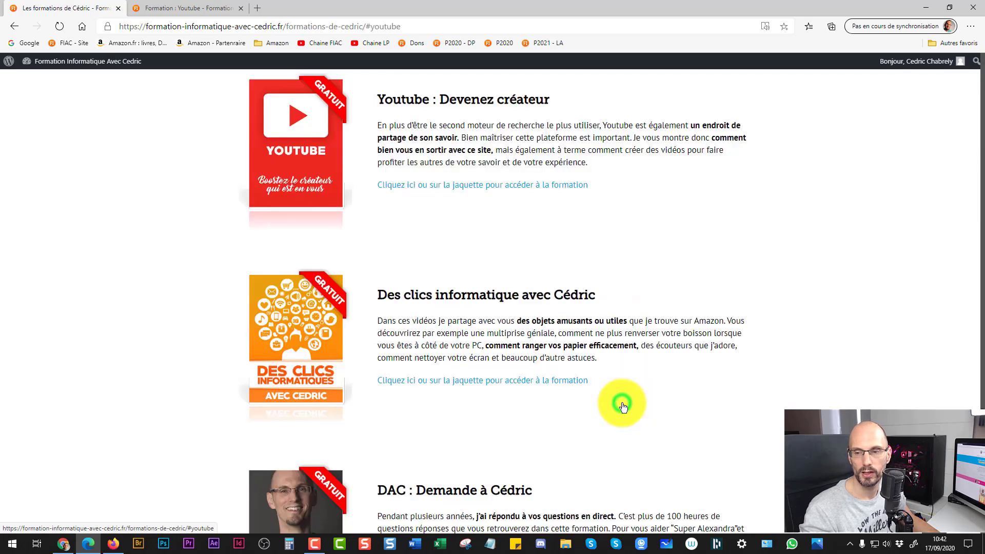
click(400, 187)
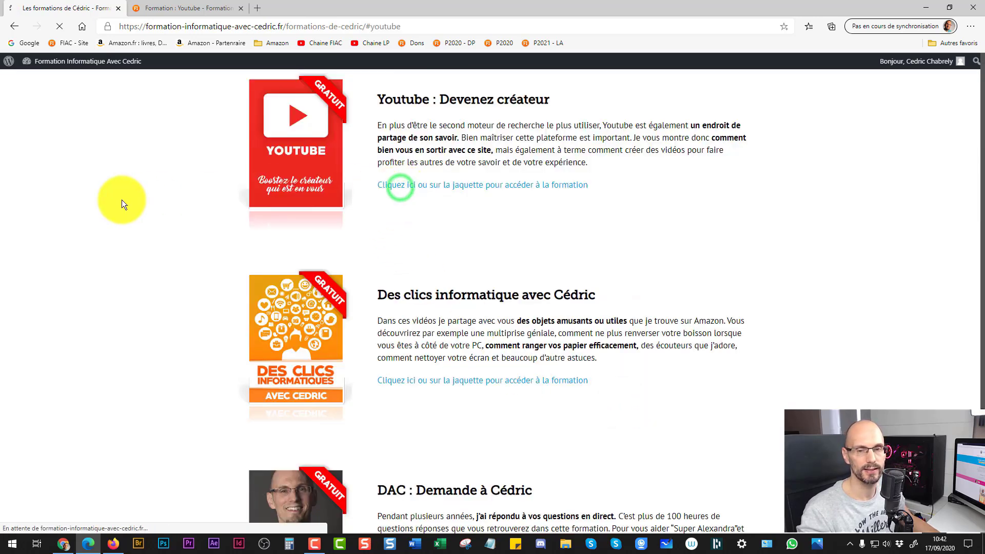
scroll(198, 260, down, 8)
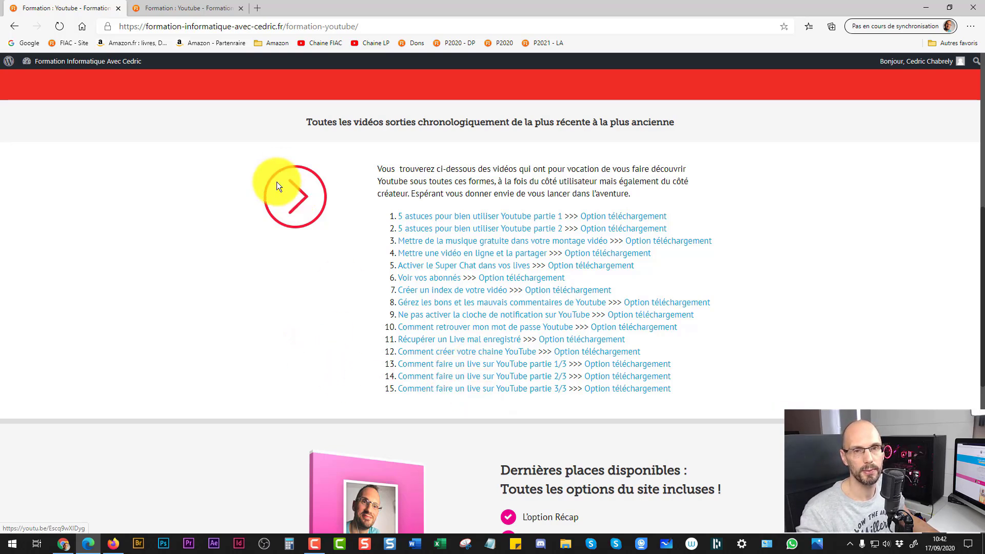
Step: Minimize the browser, launch OBS Studio and maximize its window
click(923, 9)
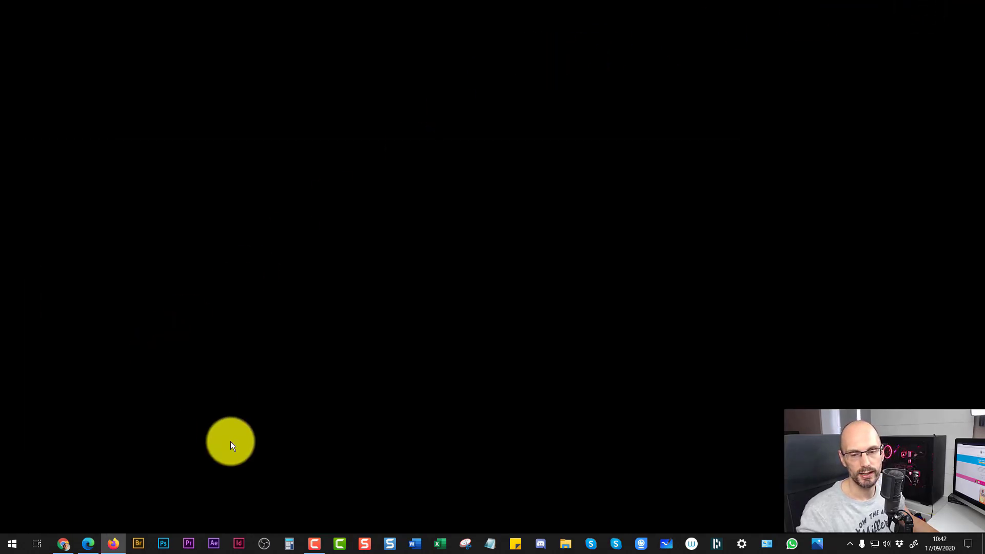
click(266, 543)
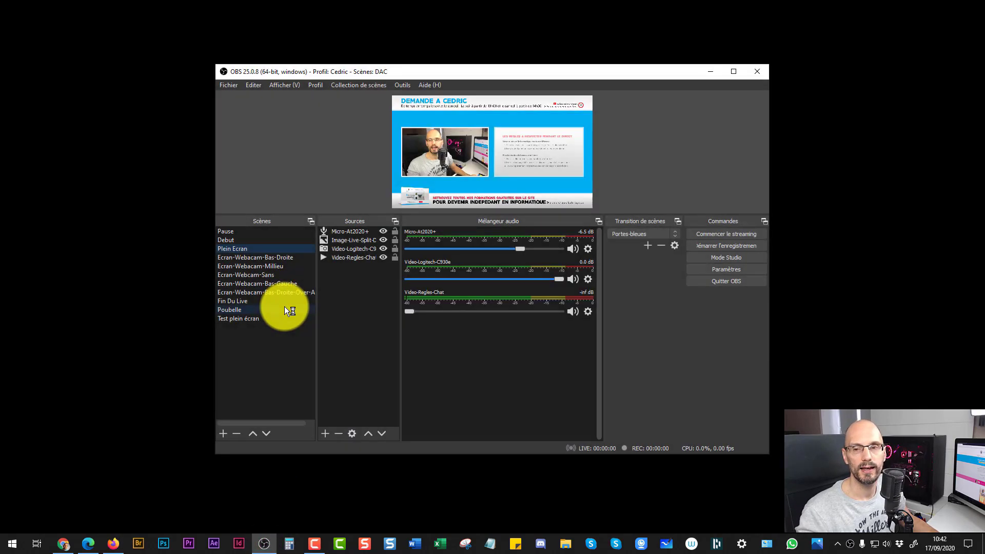
click(733, 72)
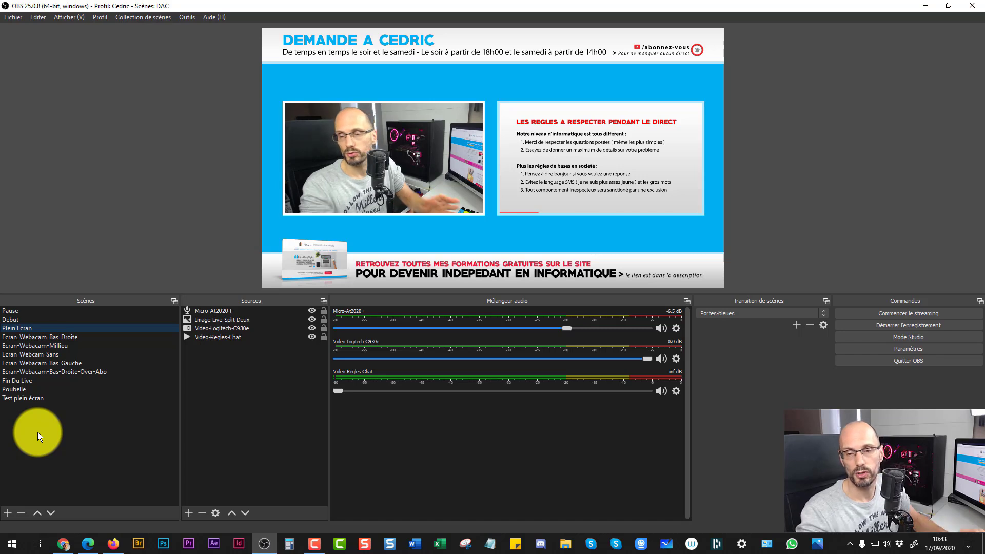
Step: Preview the Pause, Debut and Plein Ecran scenes one after another
click(20, 311)
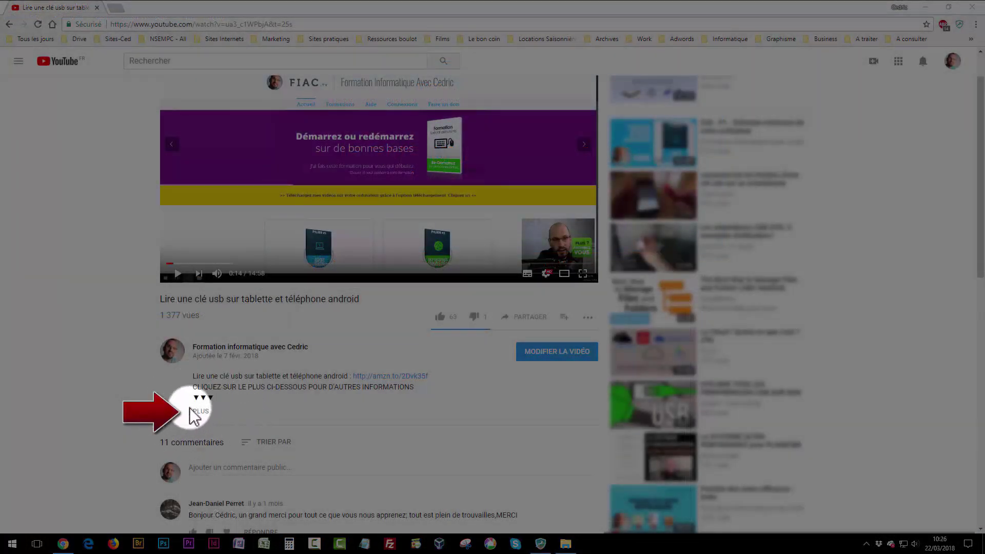
click(201, 411)
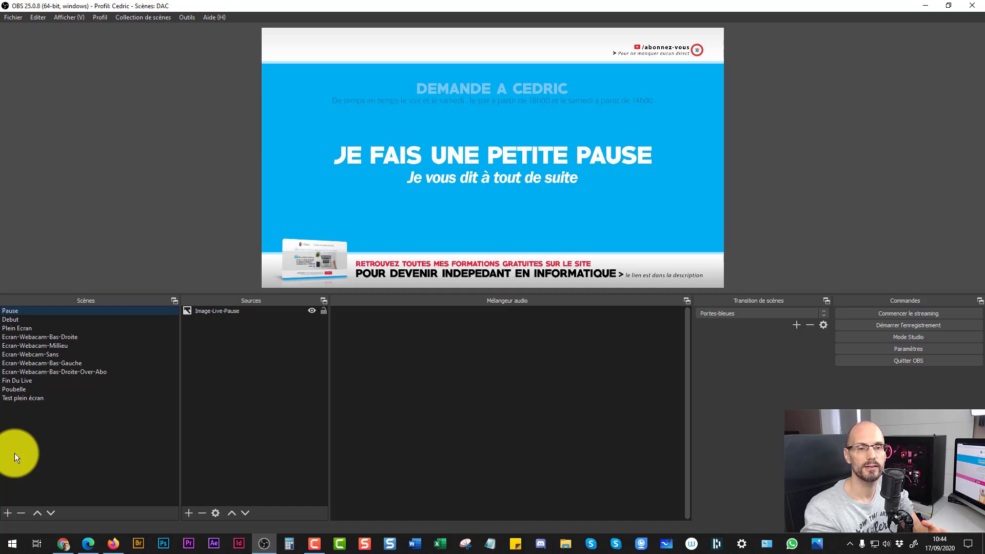
click(469, 60)
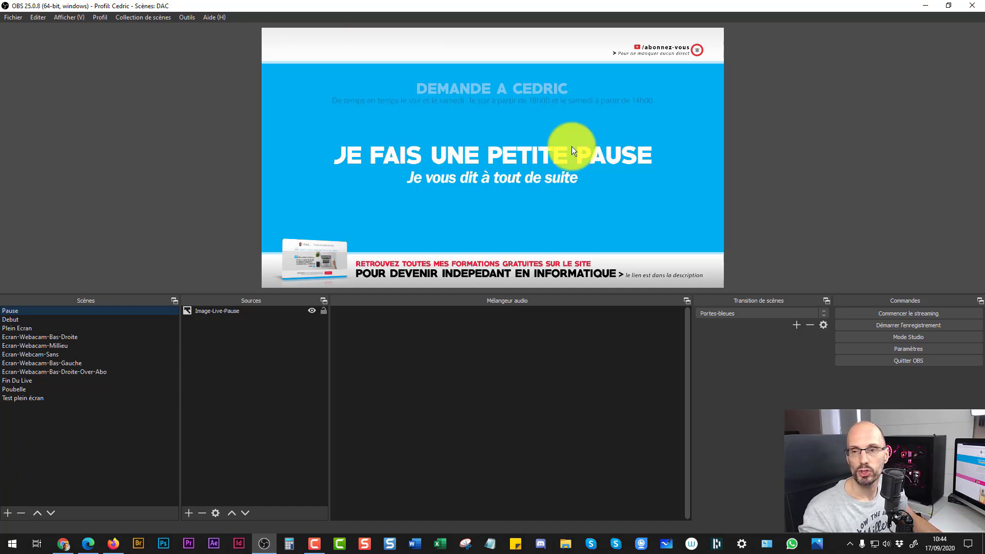
click(14, 318)
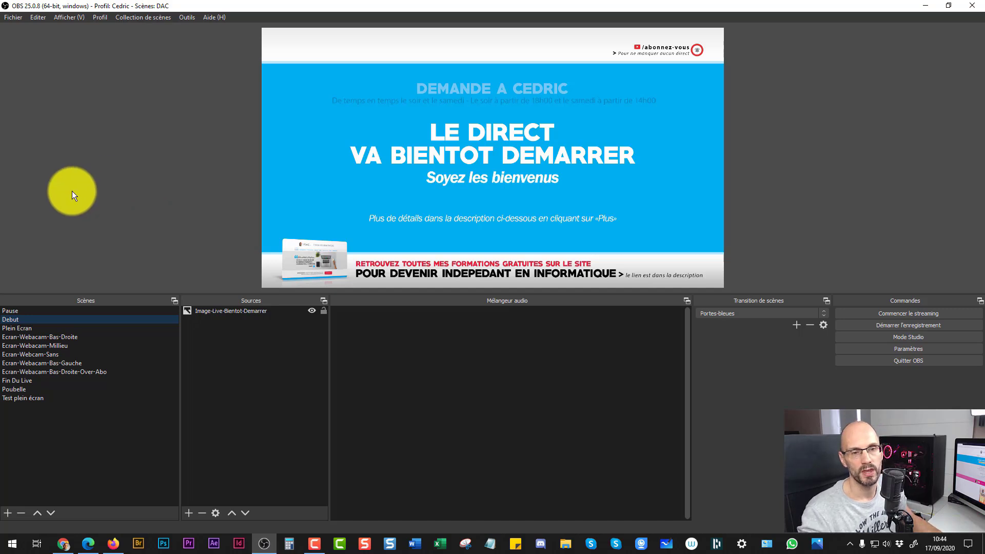
click(23, 329)
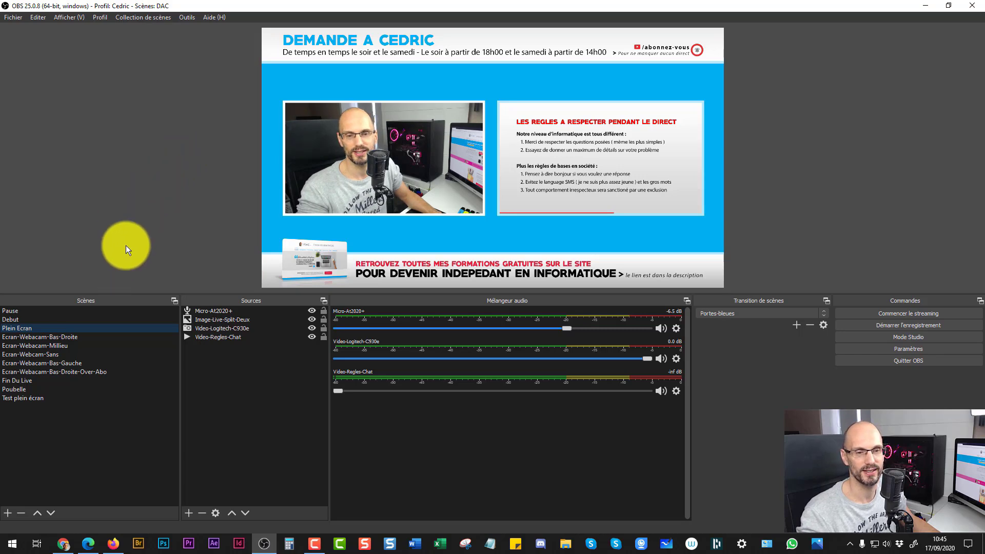
Step: Preview the five screen-capture scenes, from Ecran-Webacam-Bas-Droite through Ecran-Webacam-Bas-Droite-Over-Abo
click(63, 334)
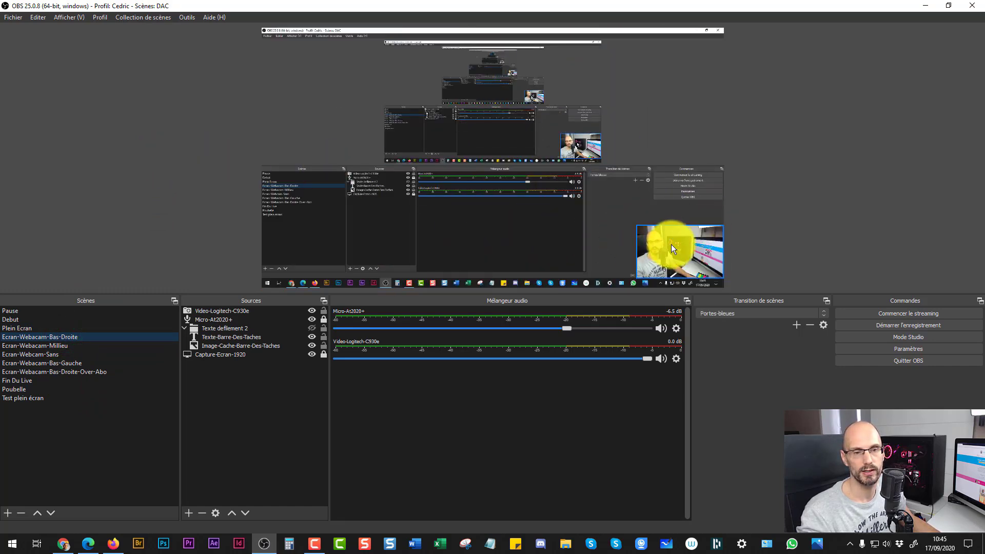
click(45, 345)
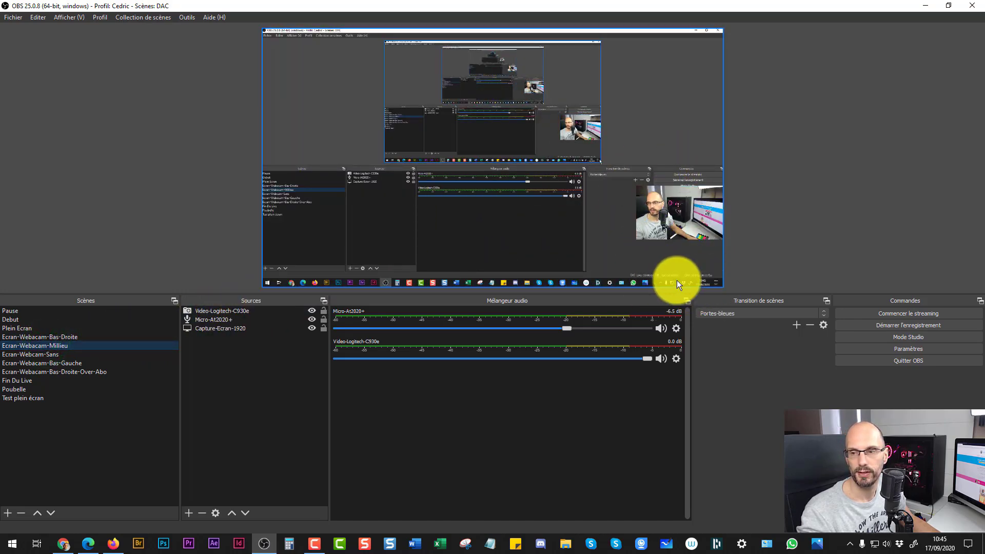
click(34, 354)
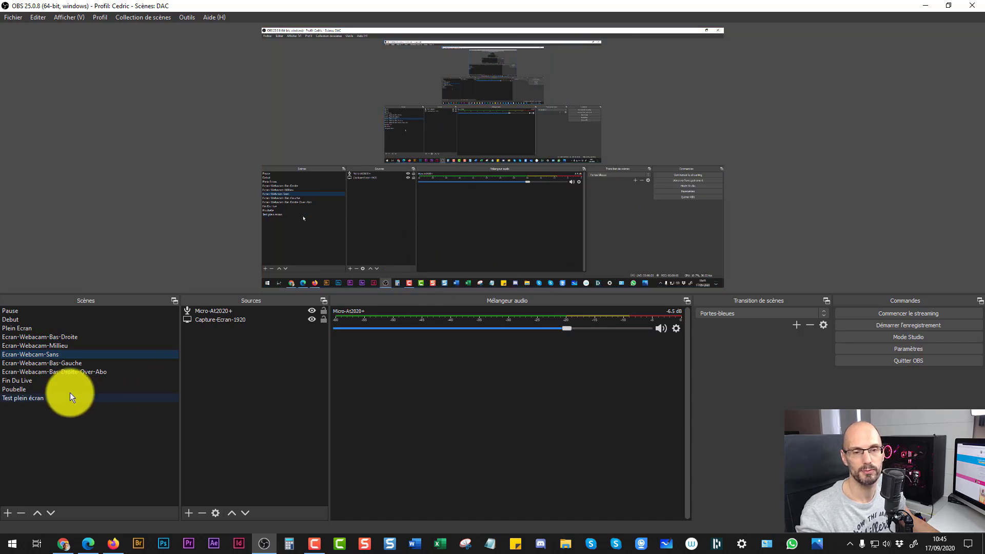
click(33, 364)
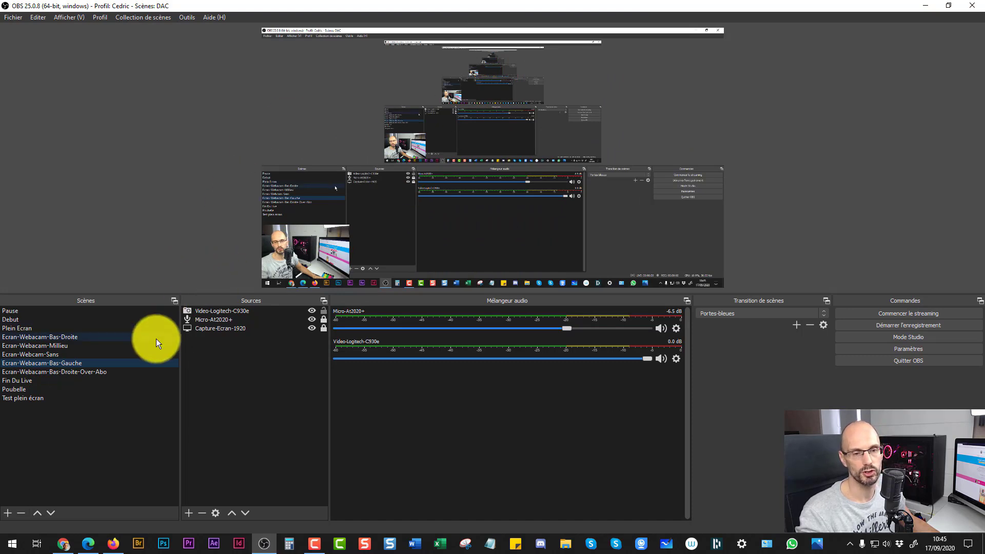
click(63, 372)
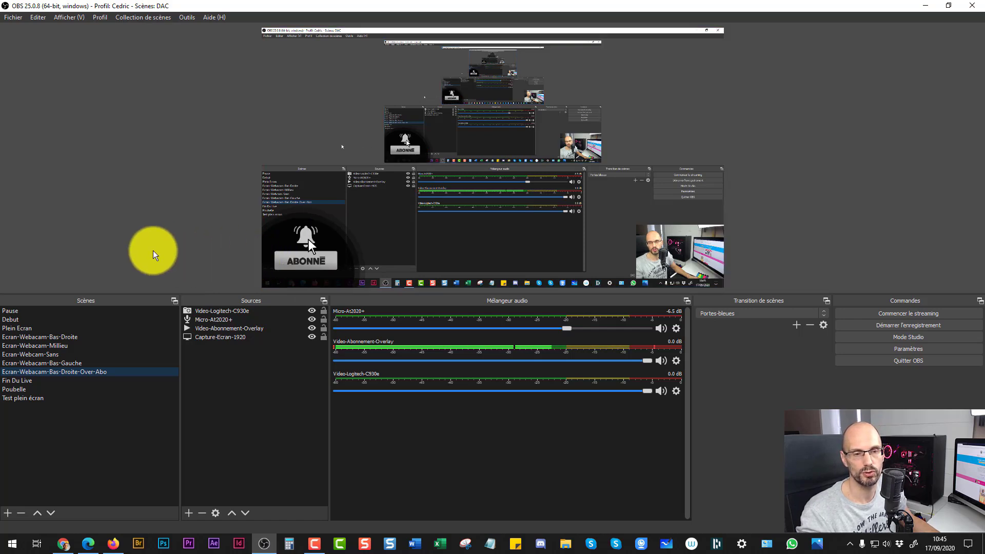
Step: Preview the Fin Du Live, Poubelle and Test plein écran scenes, and return to Plein Ecran by way of Pause
click(24, 380)
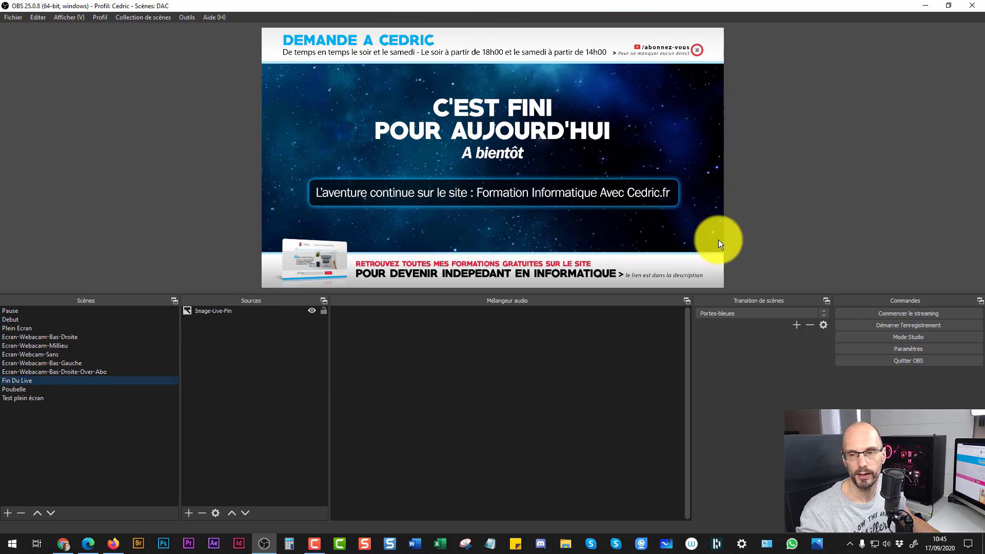
click(14, 390)
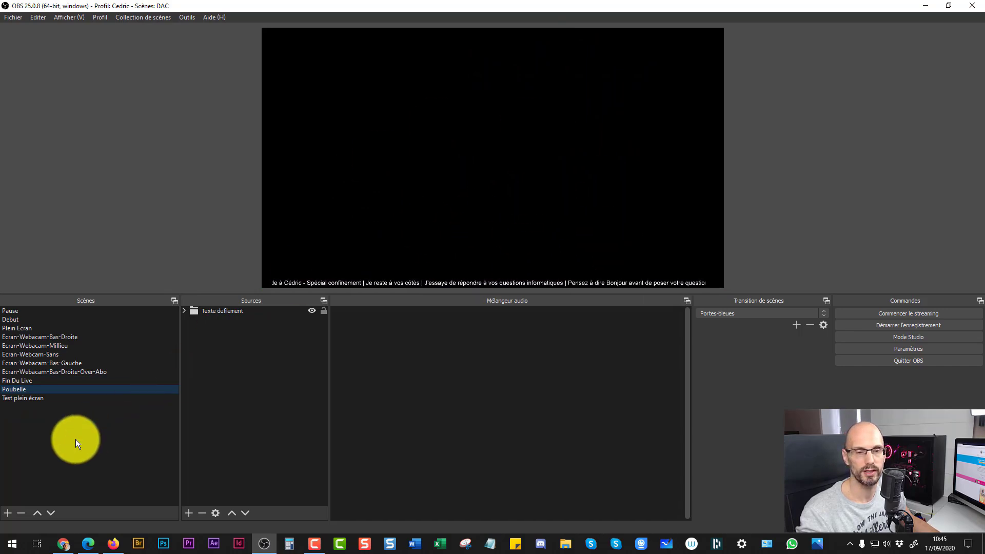
click(32, 399)
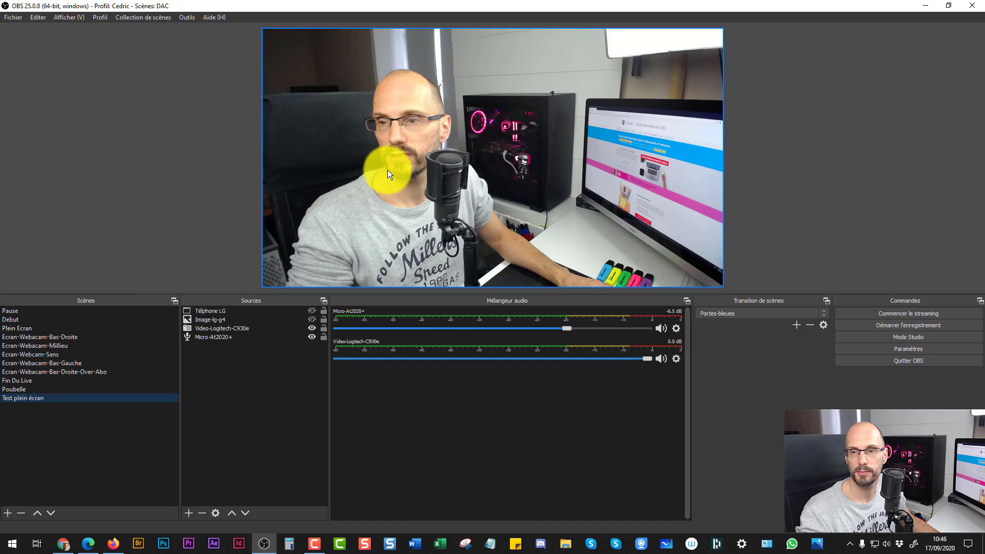
click(10, 310)
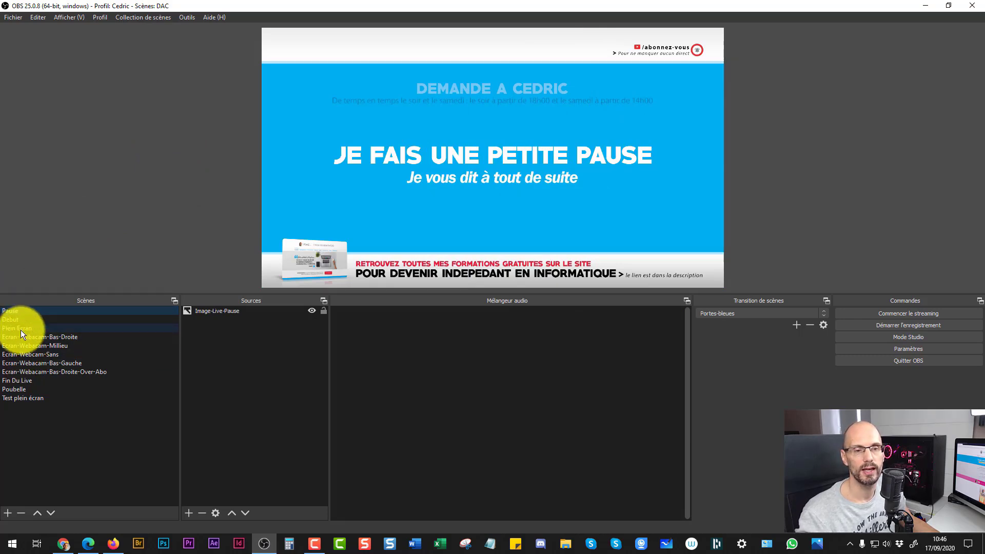
click(20, 330)
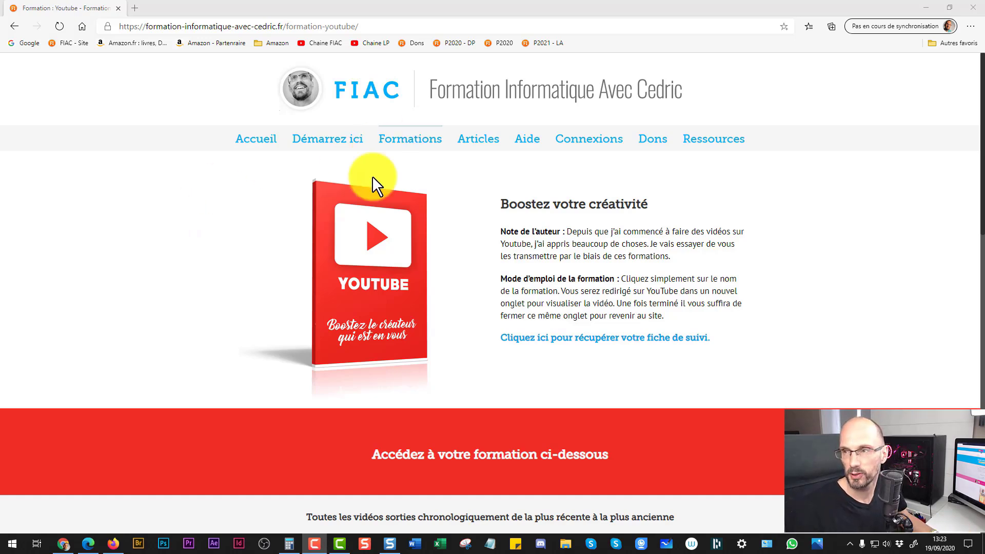
Step: Minimize the browser, view the scene list in ecrans.PNG from the desktop, and open the notebook photo 01.jpg
click(928, 7)
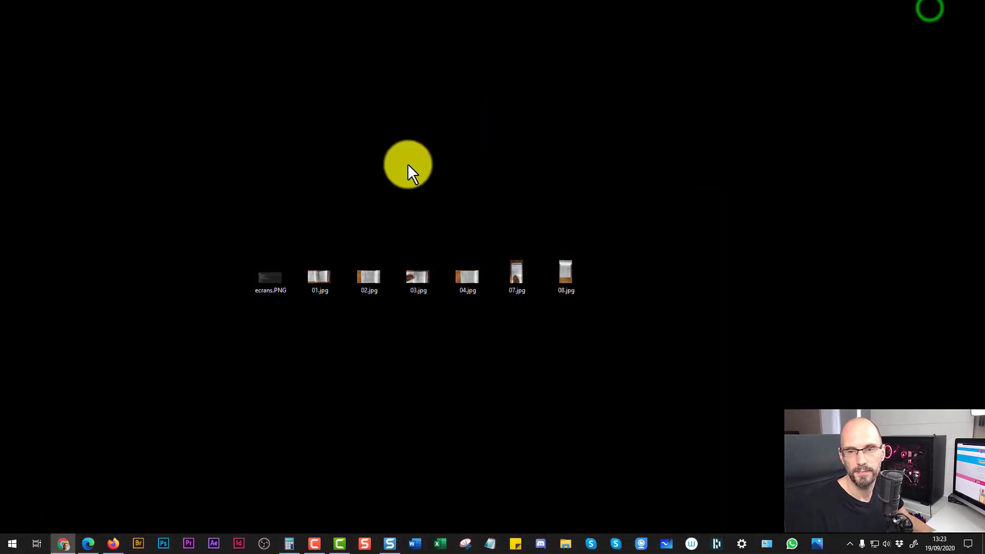
mouse_move(272, 279)
mouse_down()
mouse_move(301, 260)
mouse_move(270, 264)
mouse_up()
double_click(275, 279)
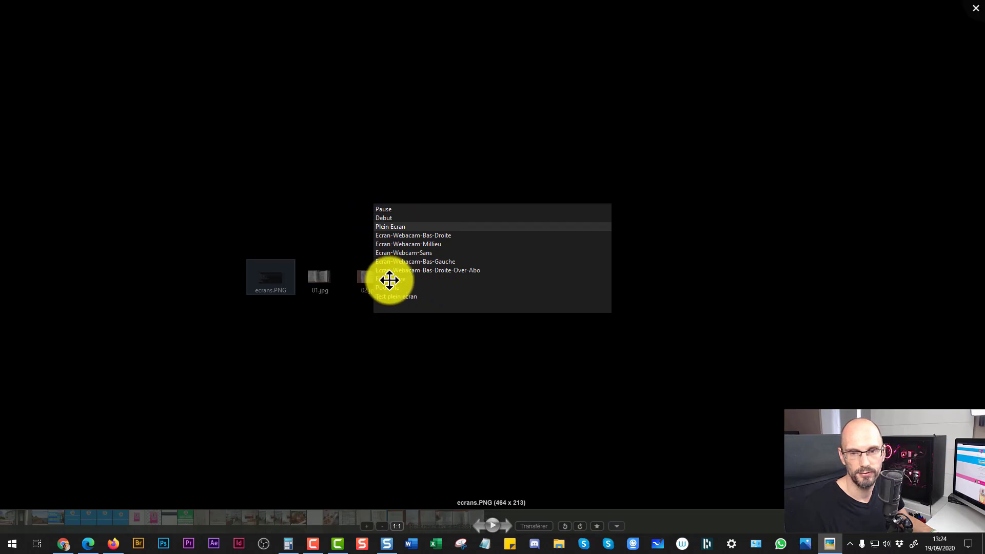
click(264, 116)
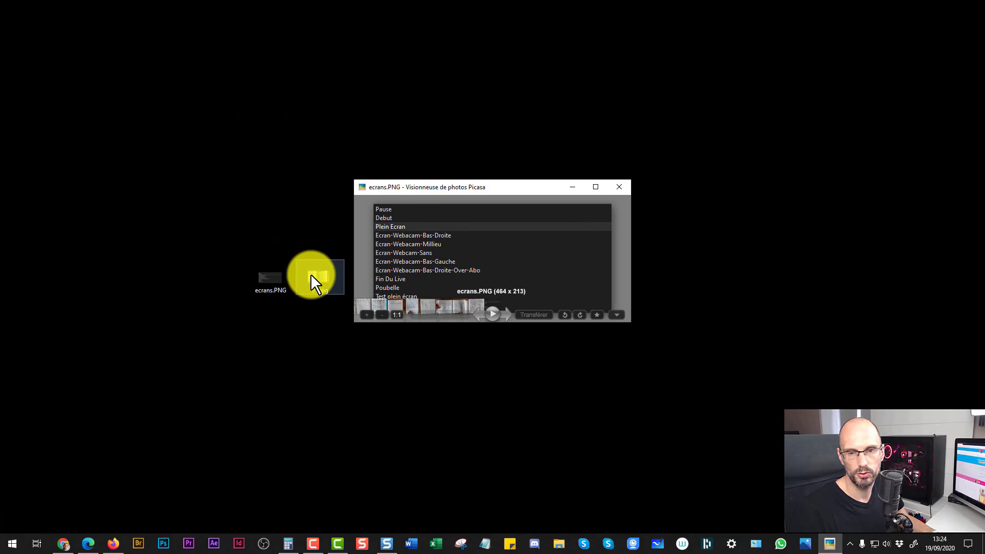
click(615, 186)
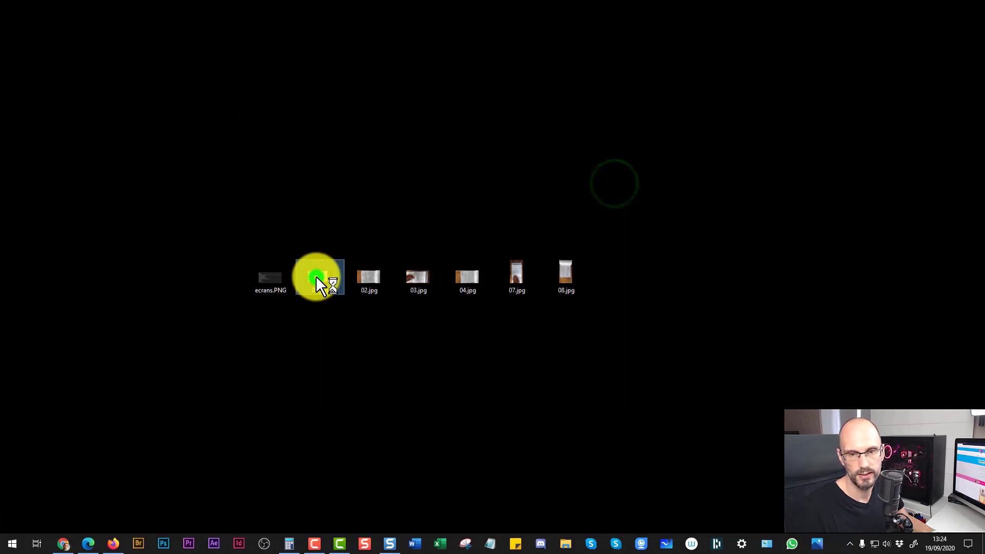
double_click(316, 278)
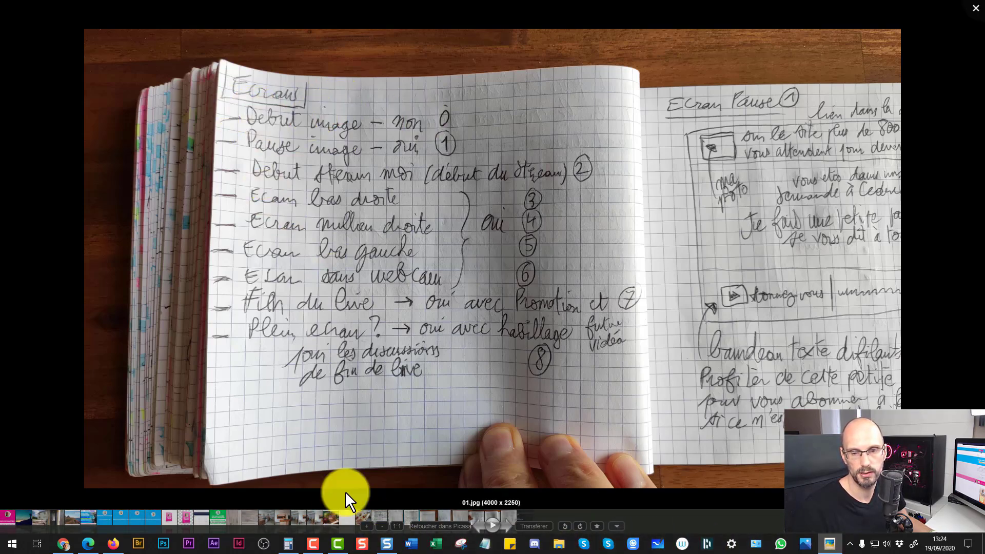
Step: Switch to Snagit Editor to review the live-start, chat-rules and full-screen webcam captures, and return to the 01.jpg notebook photo
click(387, 543)
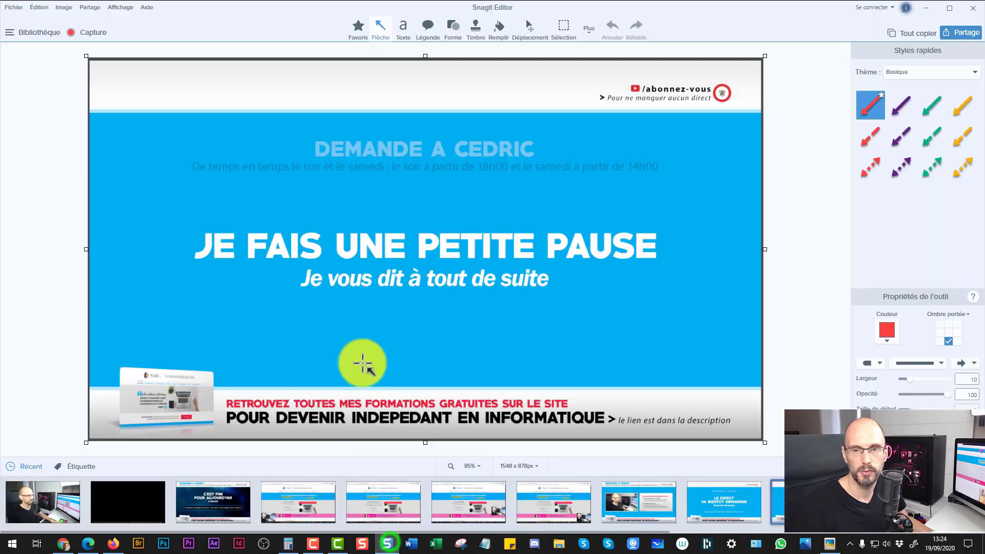
click(713, 514)
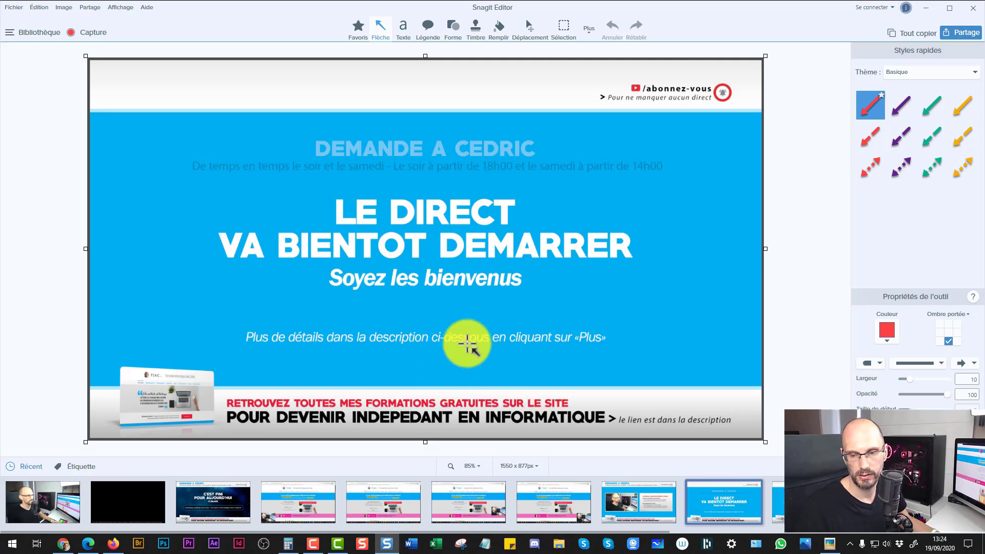
click(650, 507)
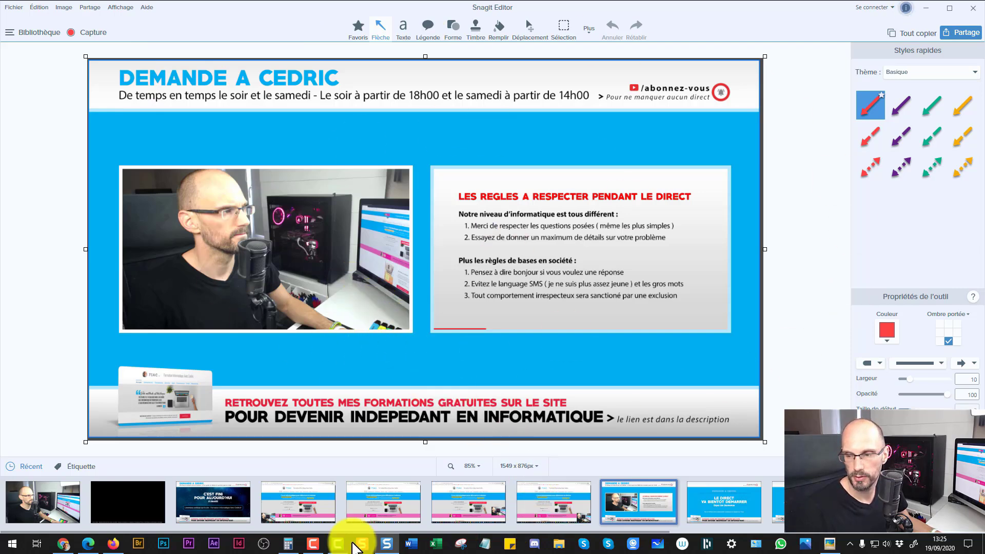
click(61, 510)
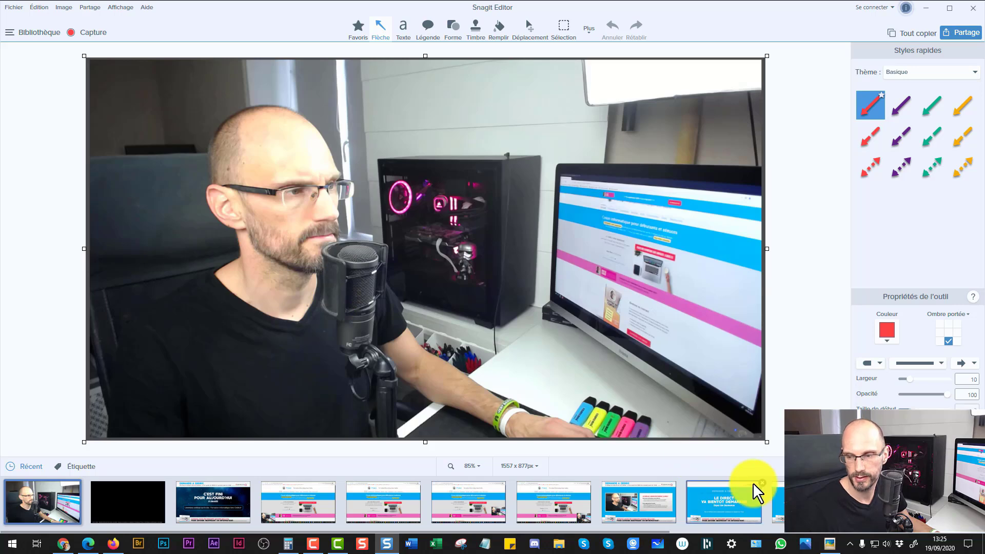
click(732, 507)
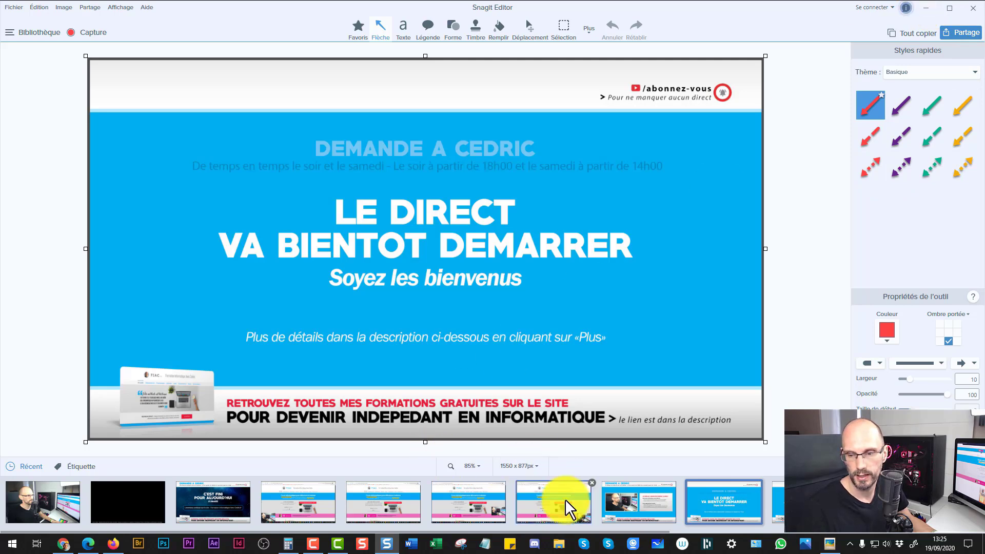
click(831, 548)
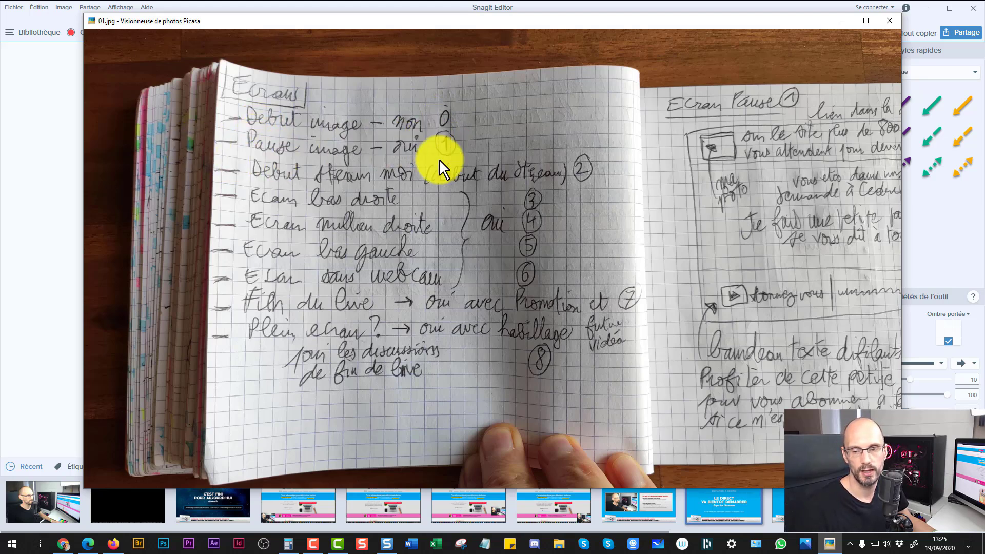
Step: Switch to Snagit Editor and show the blue "Je fais une petite pause" screen capture
click(736, 488)
click(777, 502)
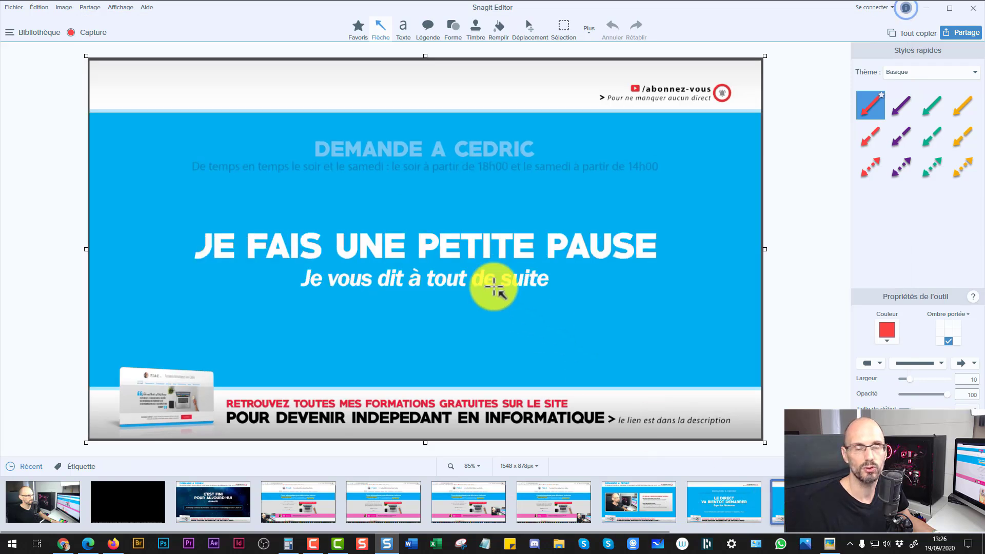
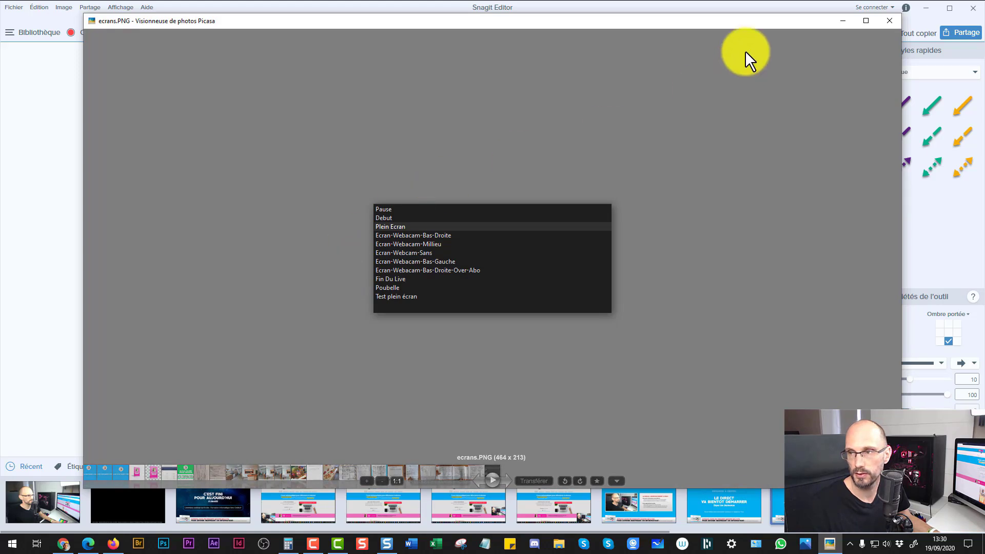
Step: Close ecrans.PNG, minimize Snagit Editor, open the notebook photo 03.jpg from the desktop and rotate it 180 degrees to read upright
click(886, 20)
click(926, 8)
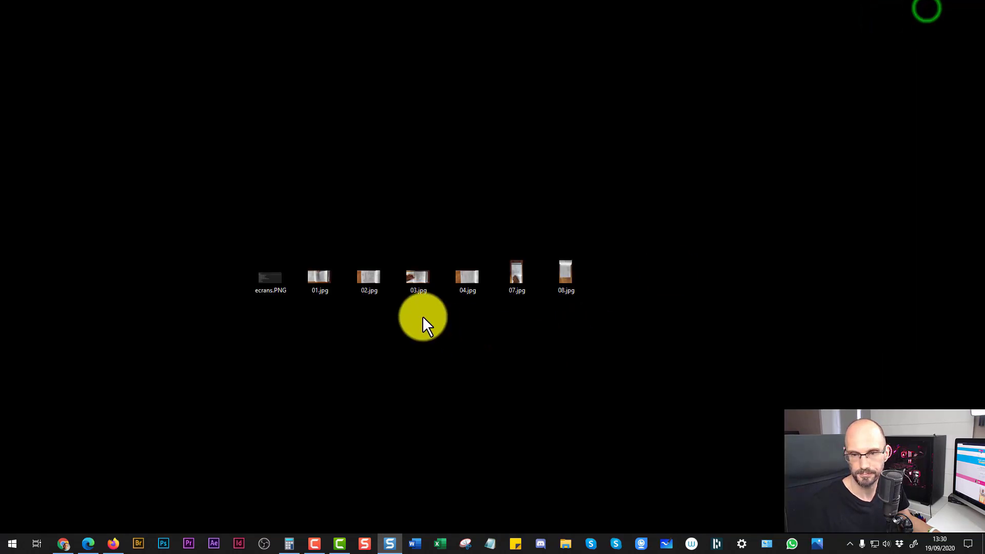
double_click(417, 277)
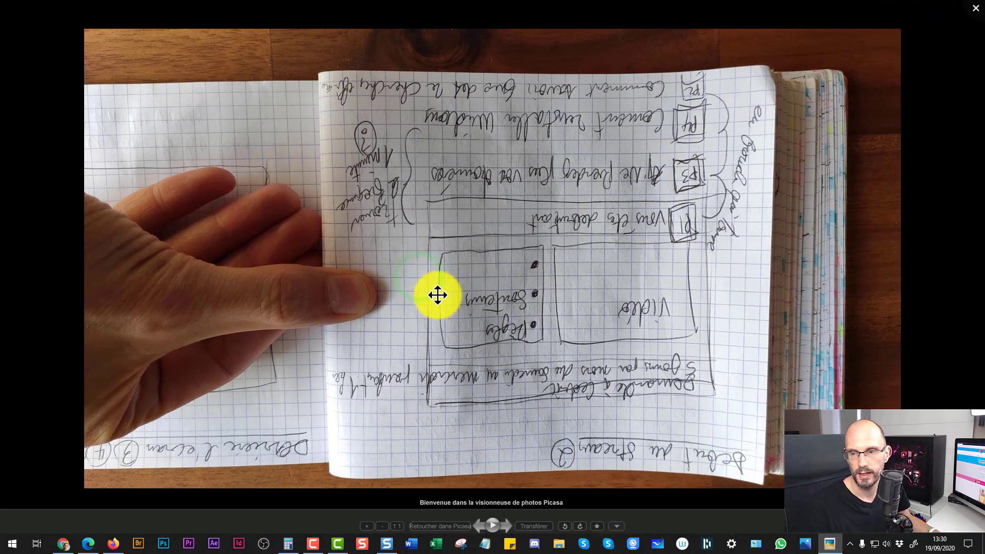
click(580, 526)
click(580, 526)
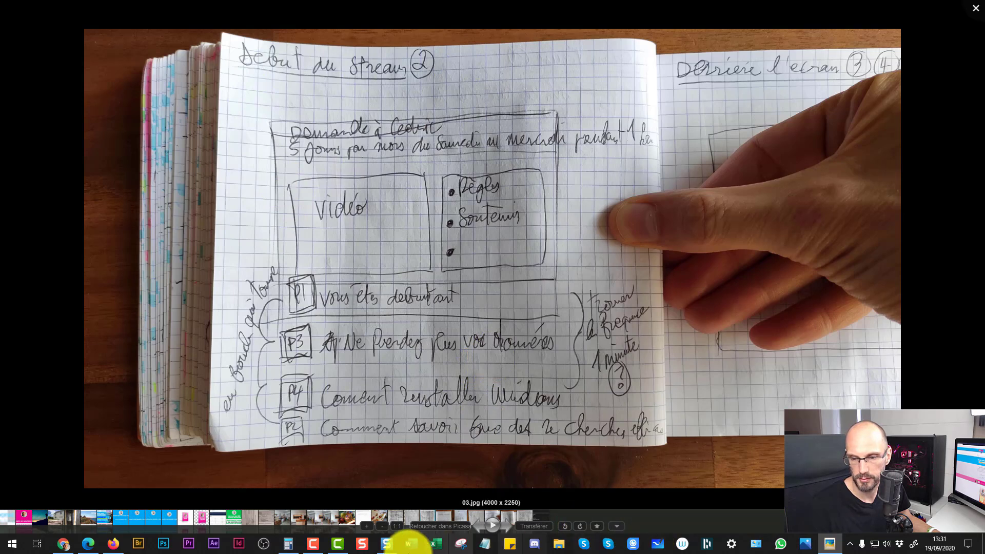
Step: Show the chat-rules webcam capture in Snagit Editor and return to the 03.jpg notebook sketch
click(389, 543)
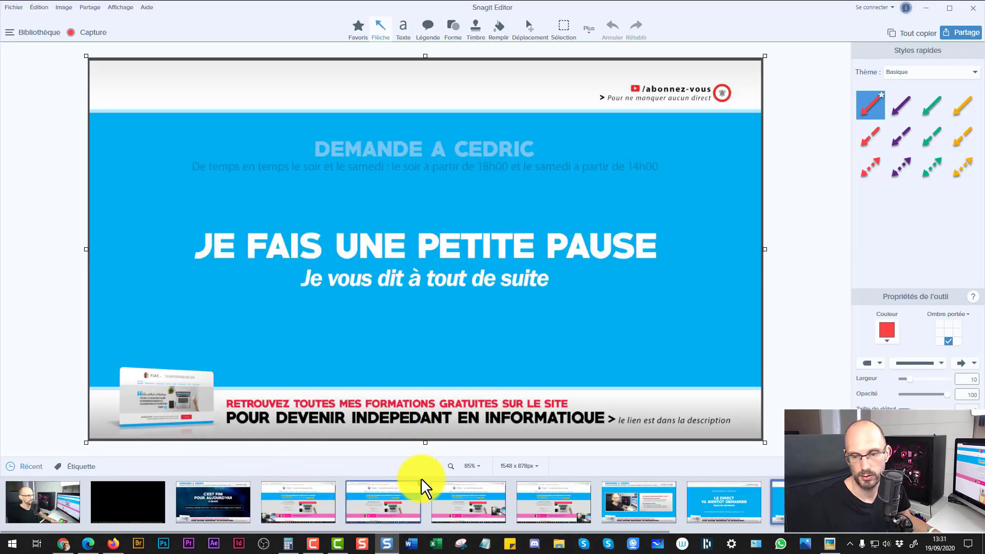
click(621, 503)
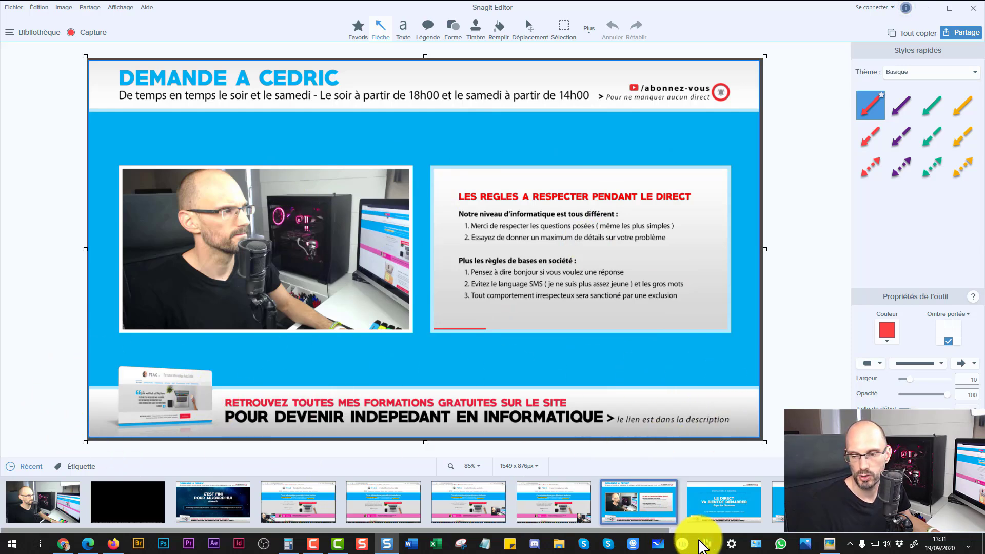
click(831, 544)
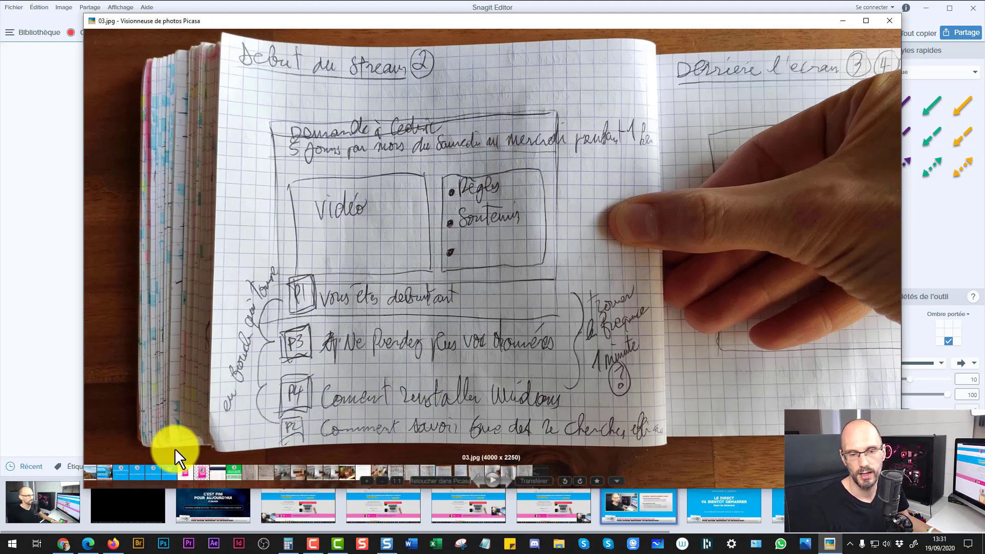
Step: Switch to Edge, dismiss the site's promotional banner, review the course lists on the Formations page, and minimize the browser
click(86, 548)
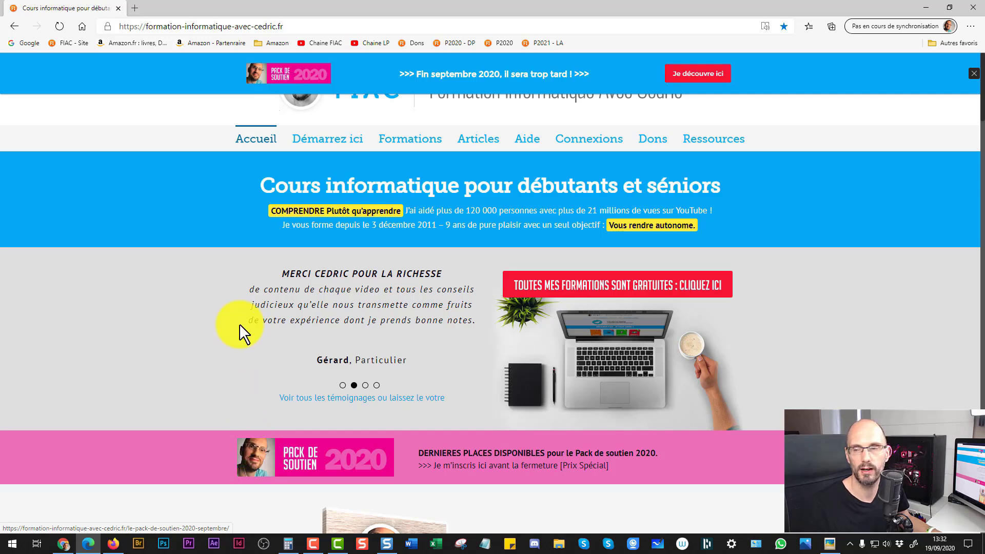
click(973, 77)
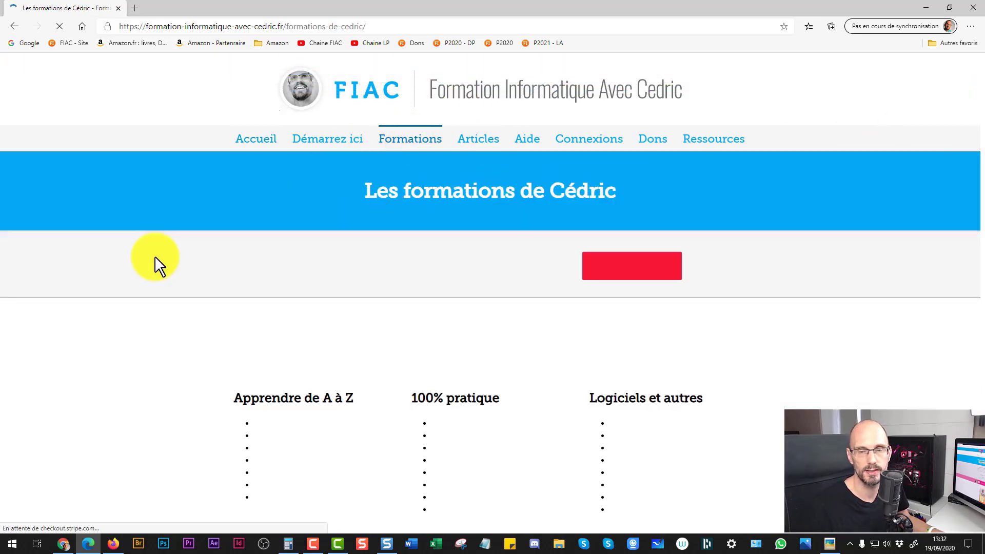
scroll(154, 395, down, 3)
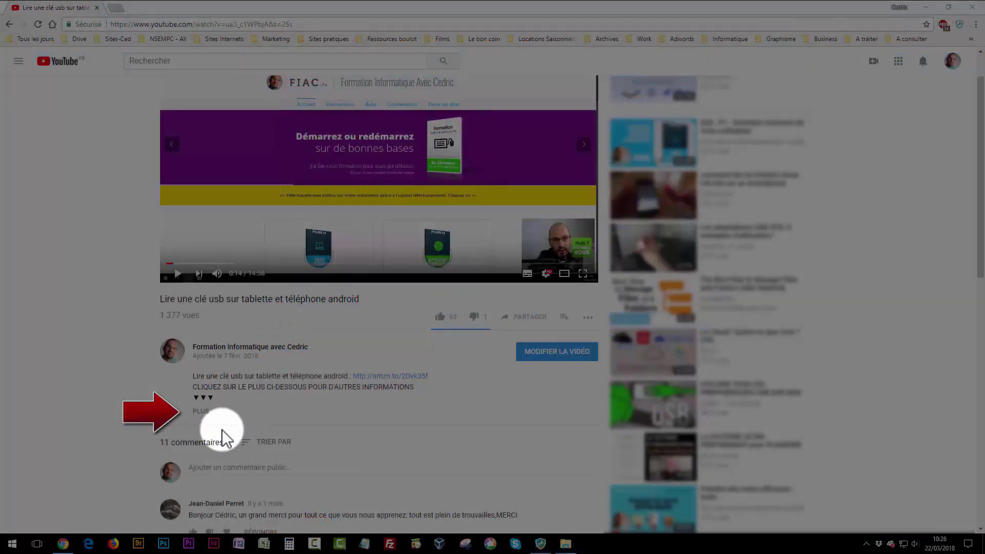
click(202, 410)
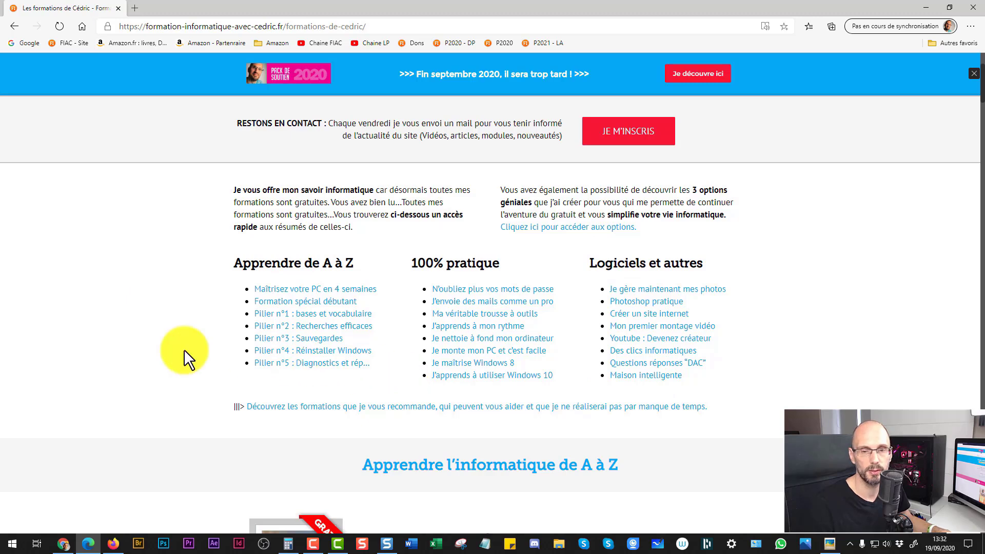
scroll(177, 354, up, 3)
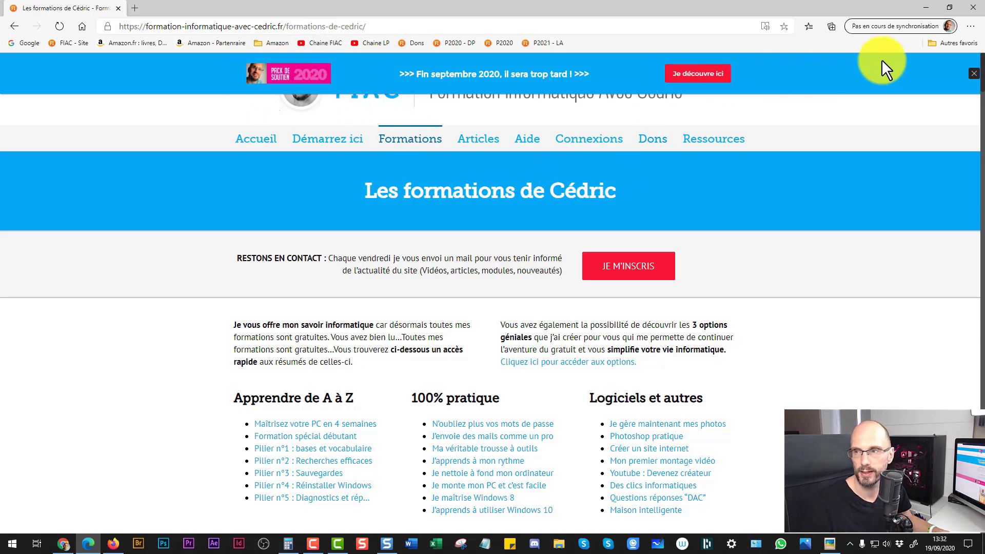
click(973, 73)
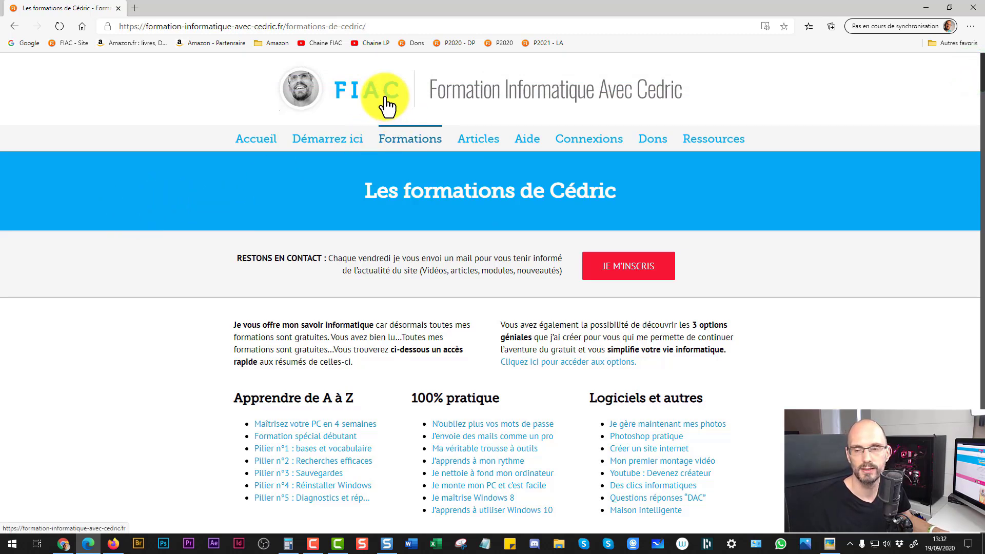
click(926, 8)
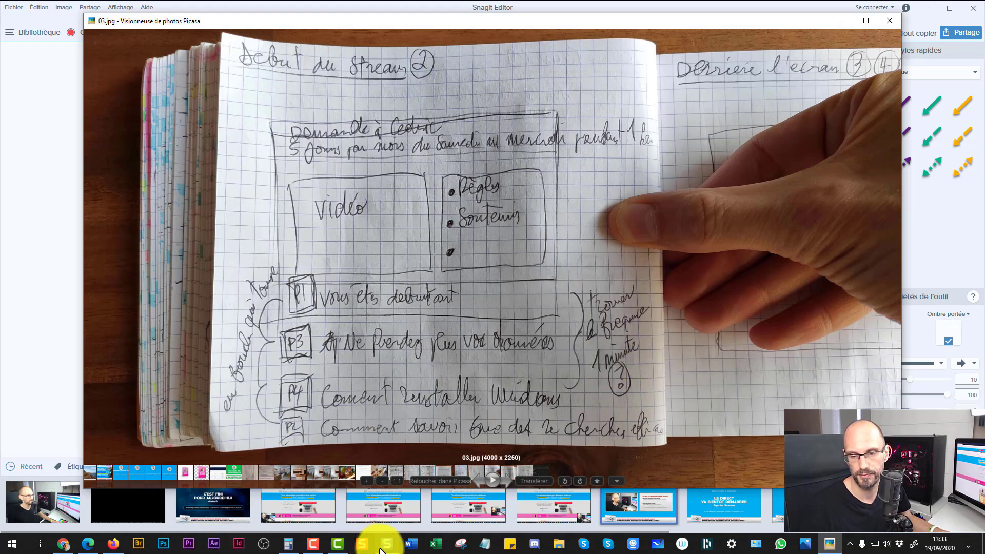
Step: Close 03.jpg, minimize Snagit Editor, open the notebook photo 04.jpg from the desktop and rotate it 180 degrees to read upright
mouse_move(393, 552)
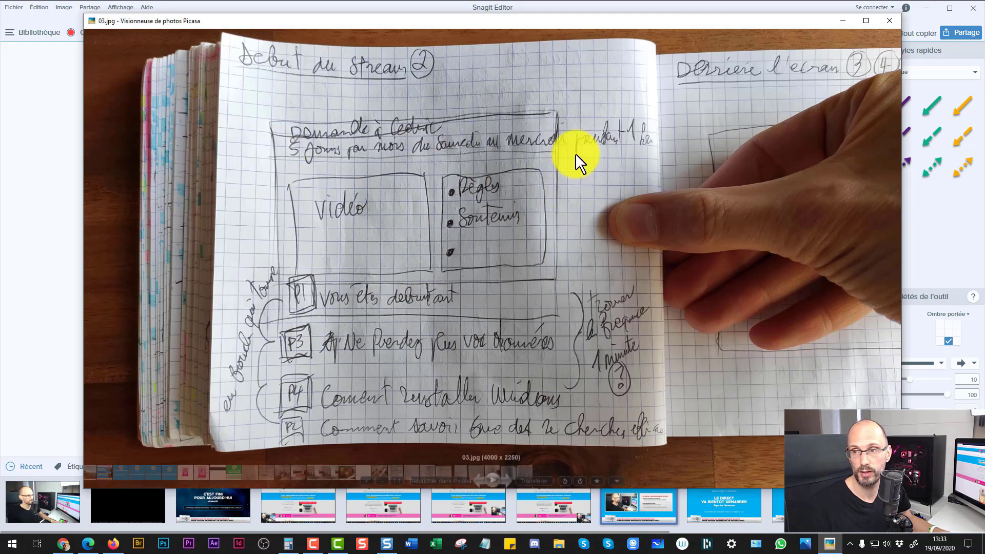
click(890, 23)
click(924, 8)
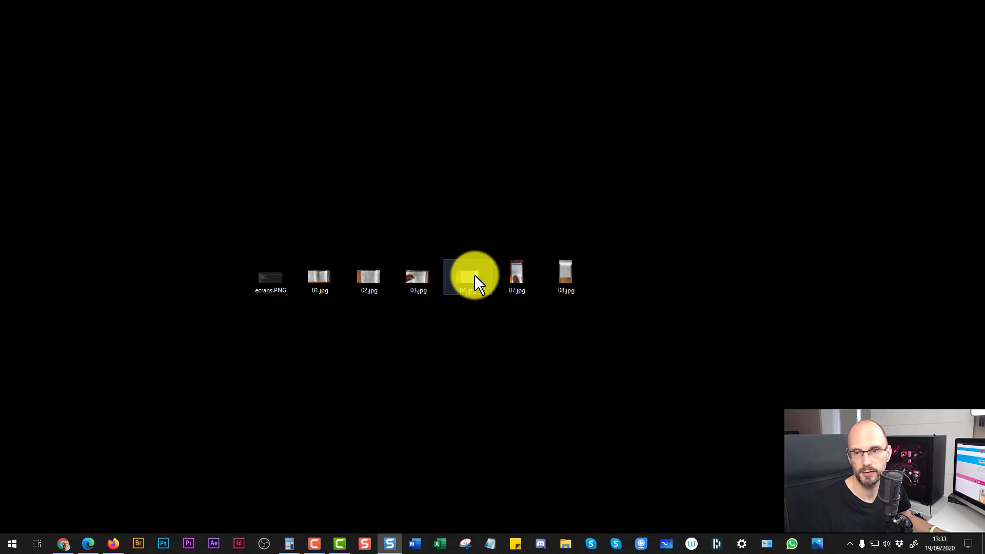
double_click(470, 274)
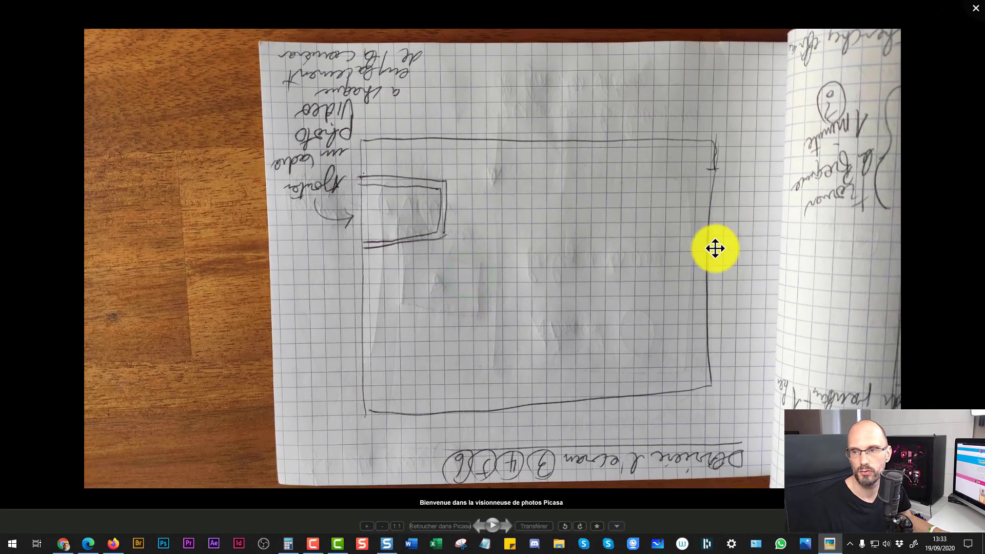
click(580, 525)
click(580, 525)
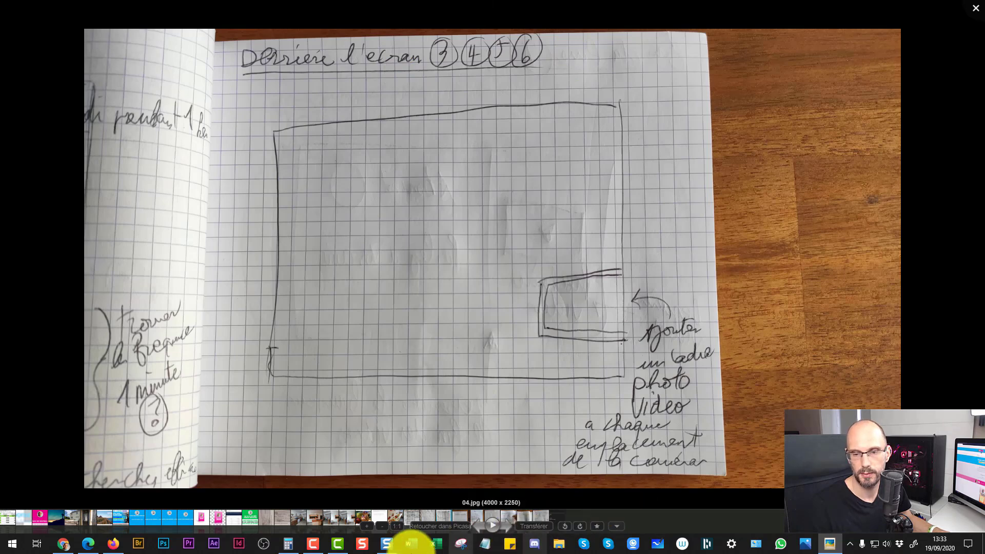
Step: Switch to Snagit Editor, show the website capture with the webcam in the bottom-right corner, and minimize the editor
click(386, 544)
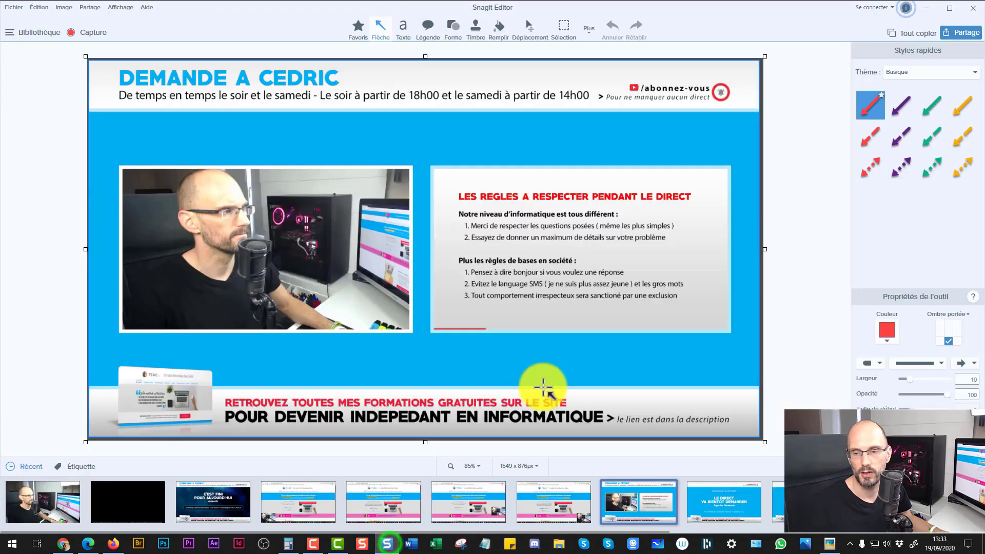
click(550, 507)
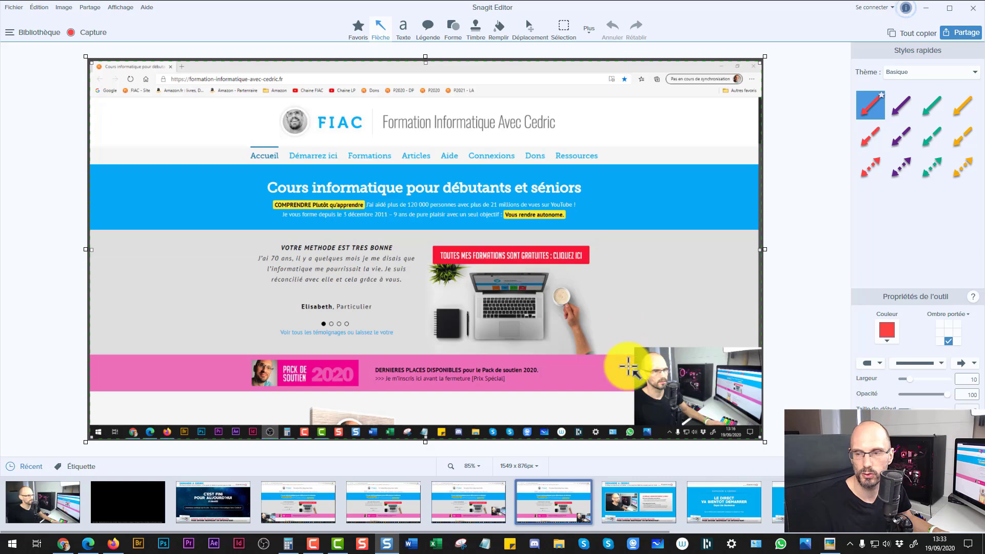
click(927, 5)
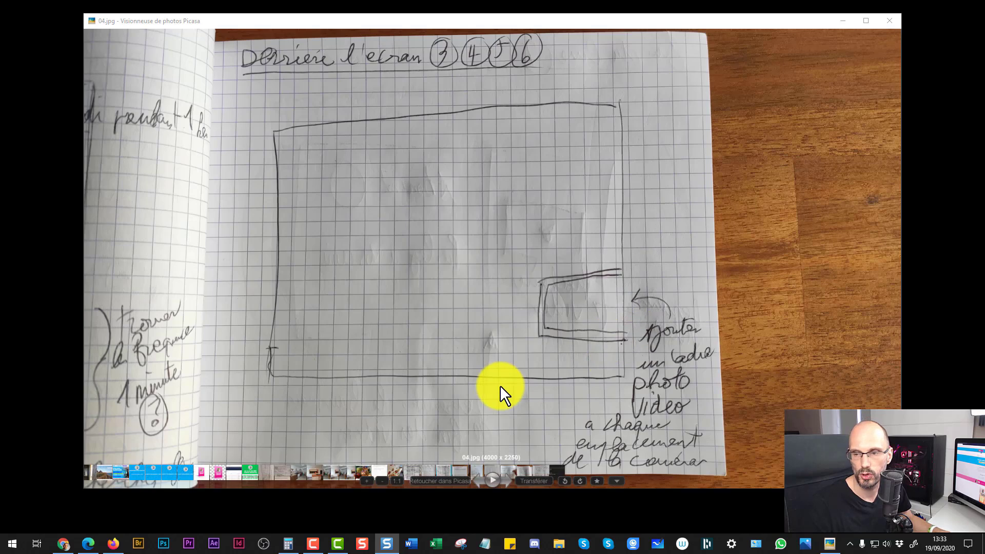
Step: Close 04.jpg, open the notebook photo 07.jpg from the desktop and rotate it left to read upright
click(887, 23)
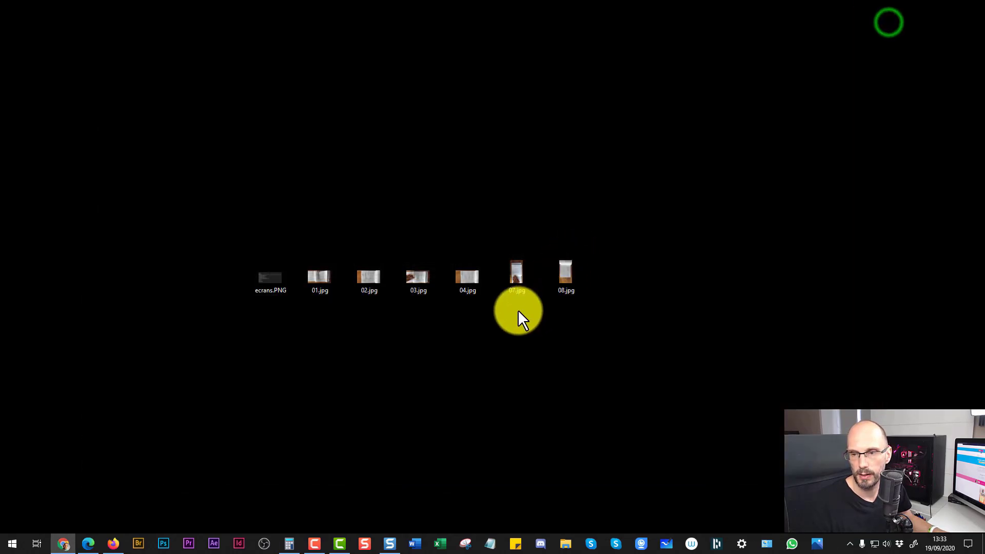
double_click(516, 277)
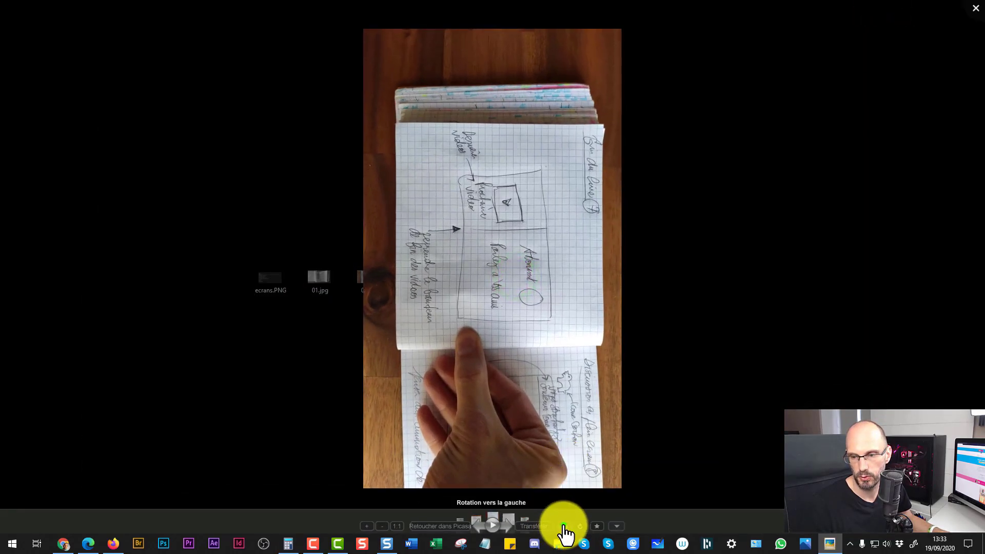
click(563, 527)
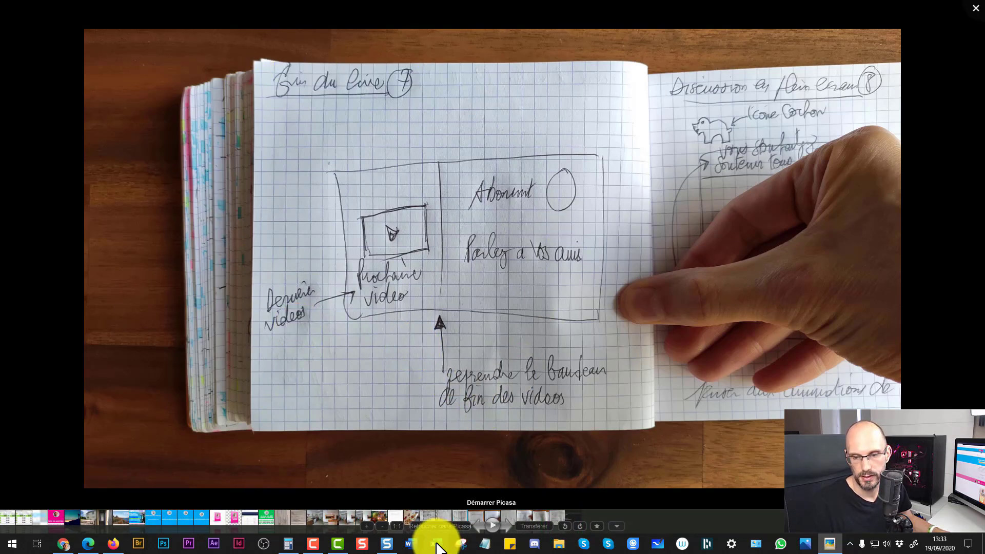
Step: Switch to Snagit Editor, show the "C'est fini pour aujourd'hui" end-of-live capture, and minimize the editor
click(386, 544)
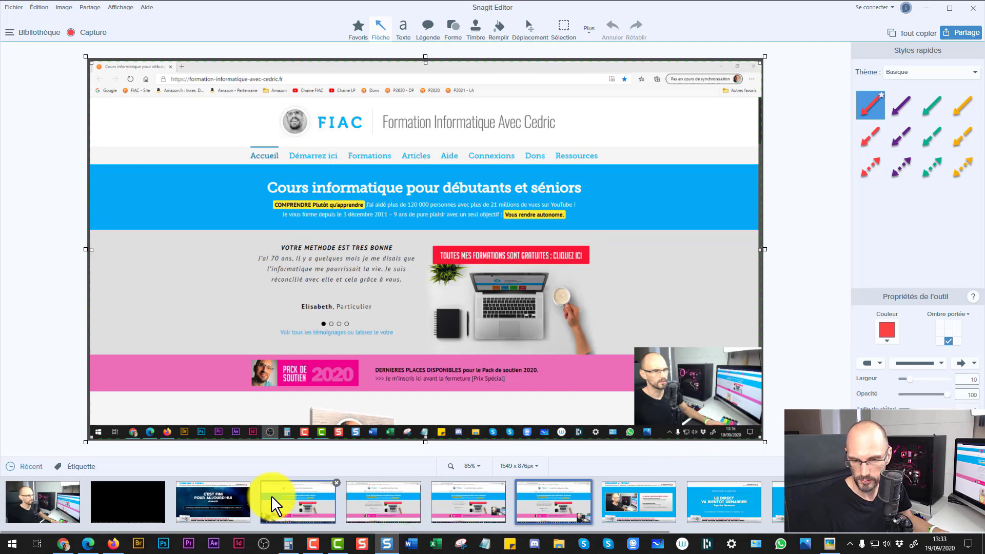
click(231, 508)
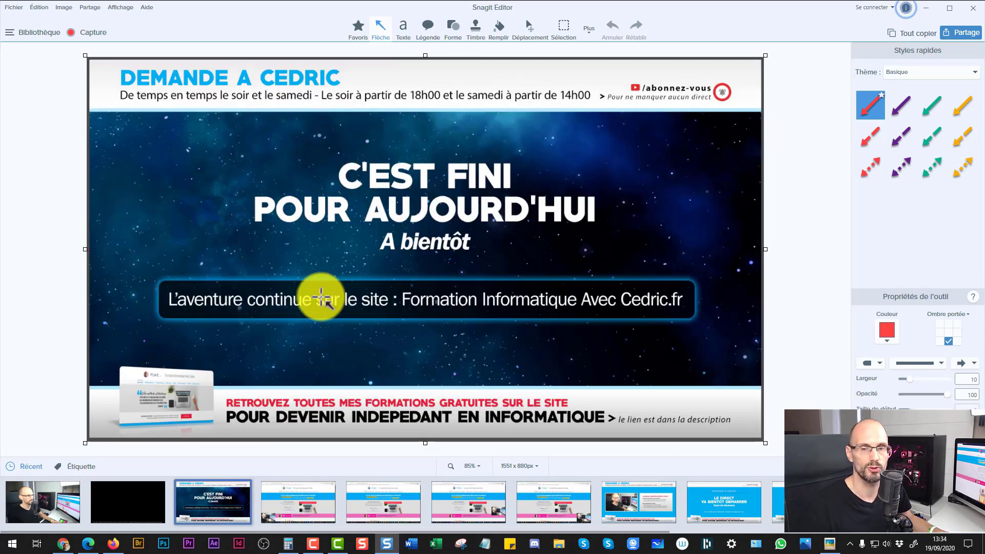
click(924, 8)
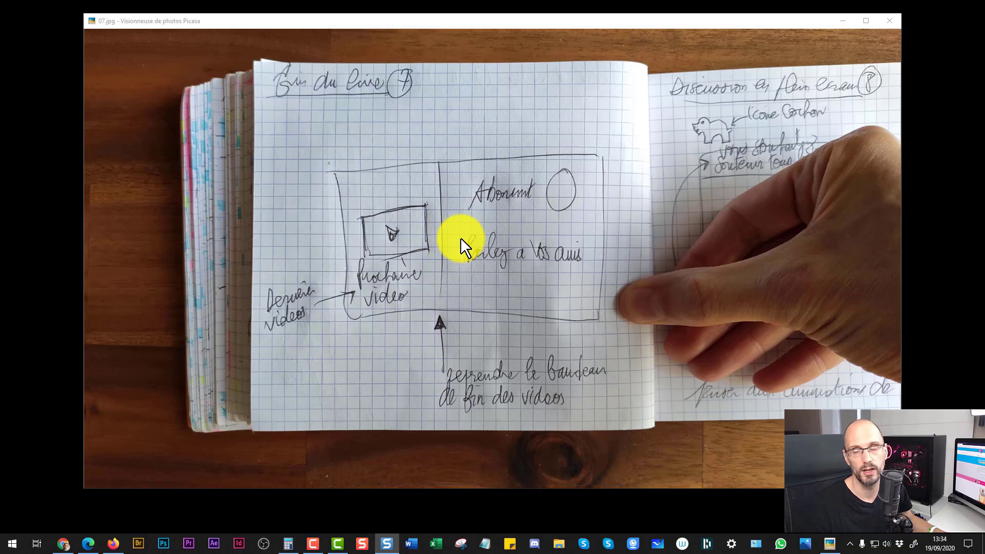
Step: Close 07.jpg, open the notebook photo 08.jpg, view the full-screen webcam capture in Snagit Editor, and return to 08.jpg
click(889, 23)
double_click(564, 282)
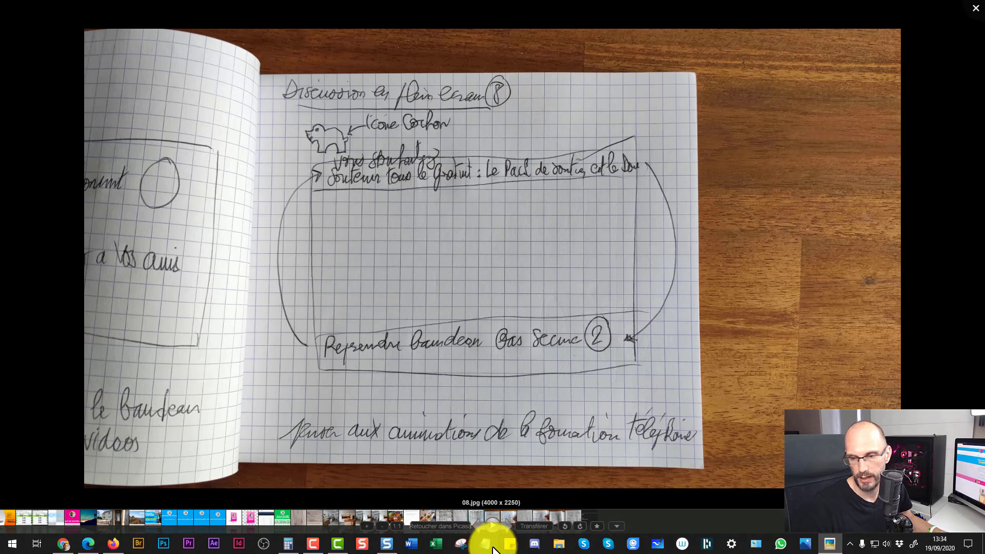
click(387, 543)
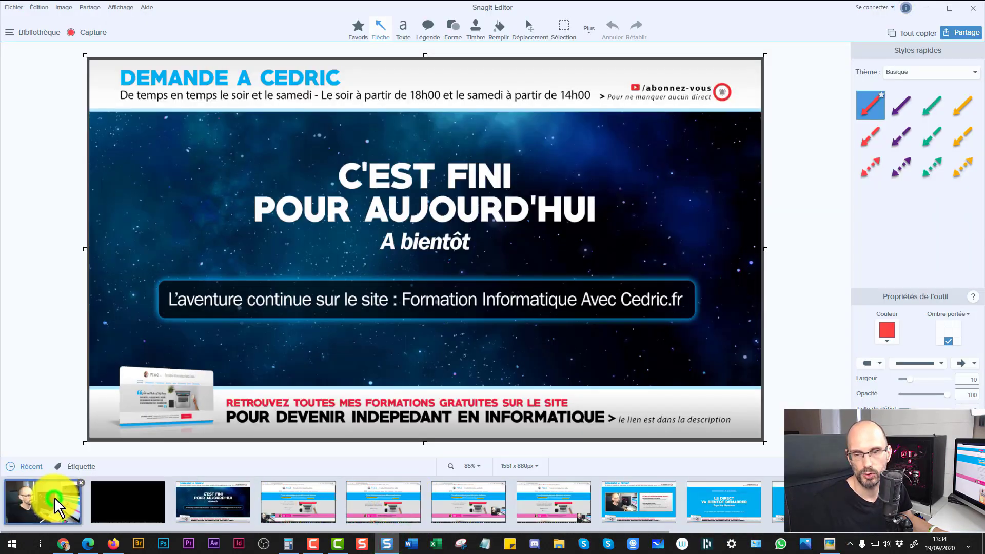
click(55, 503)
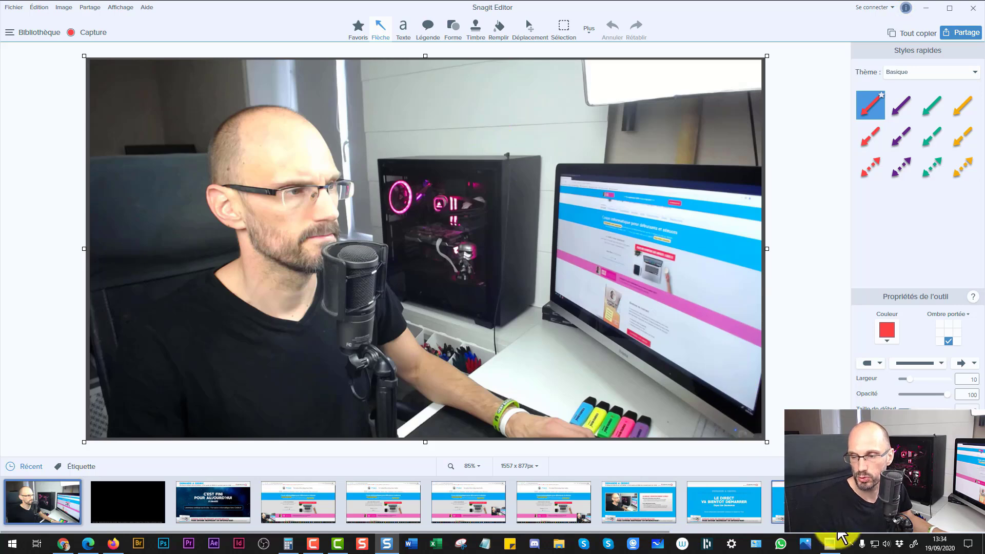
click(829, 544)
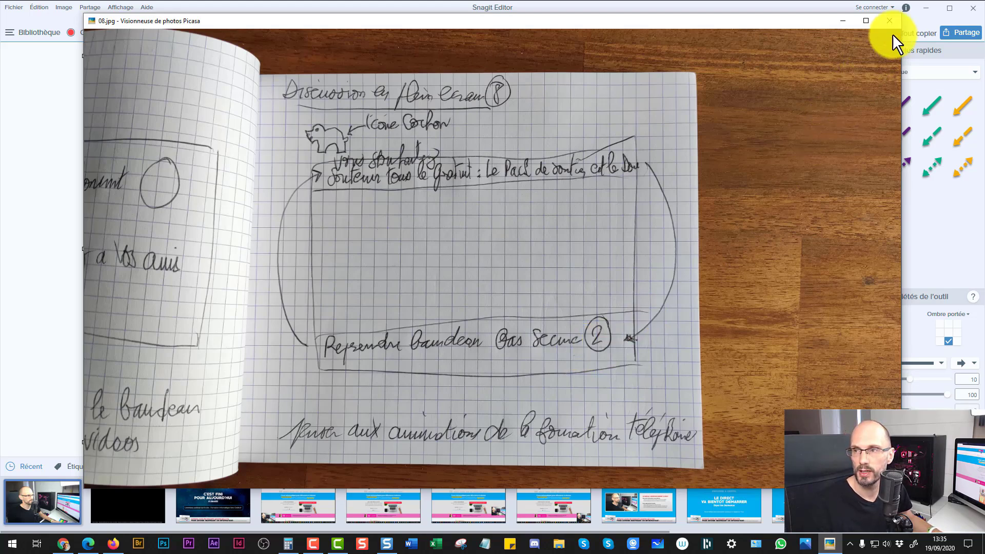
Step: Close the 08.jpg photo and Snagit Editor, and return to the image files on the desktop
click(890, 20)
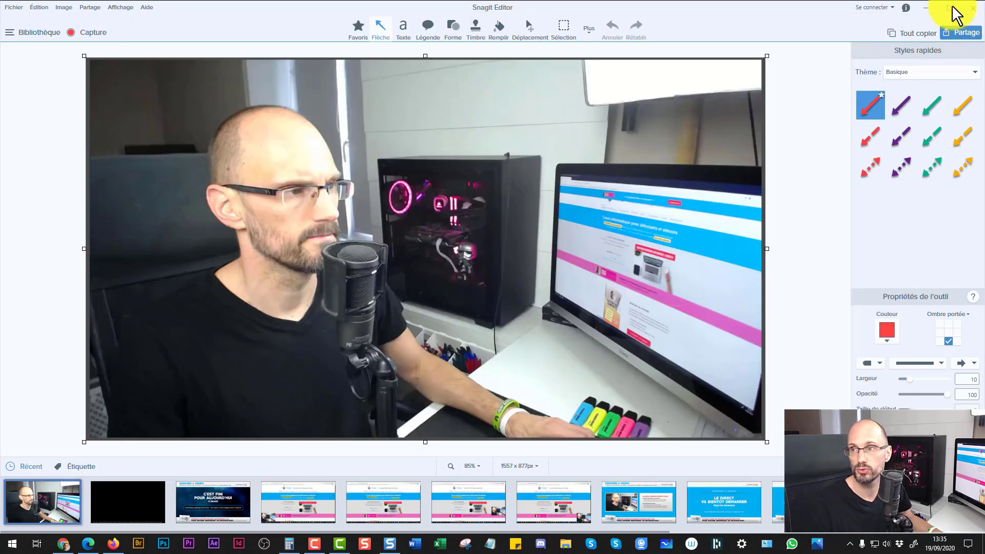
click(971, 7)
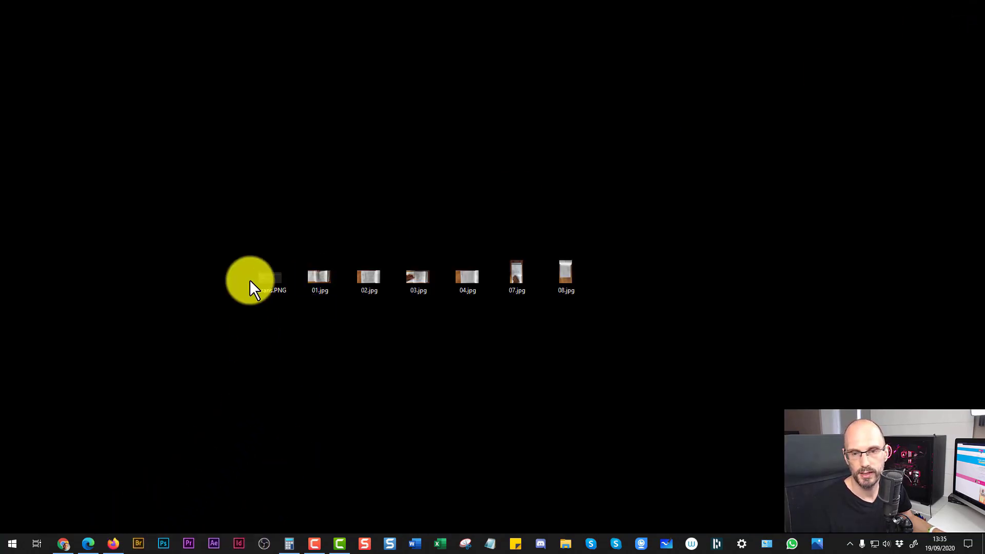
drag(250, 279, 462, 300)
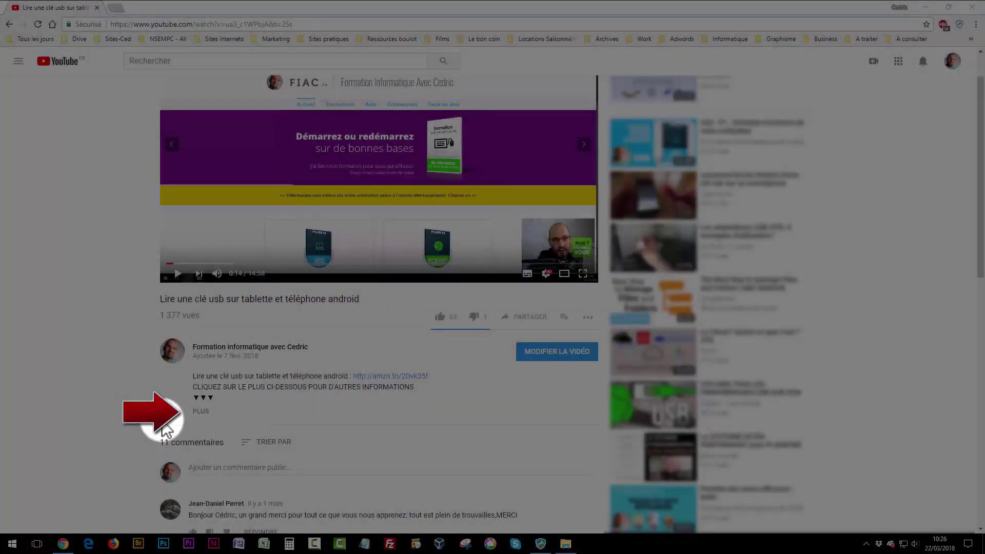
click(201, 412)
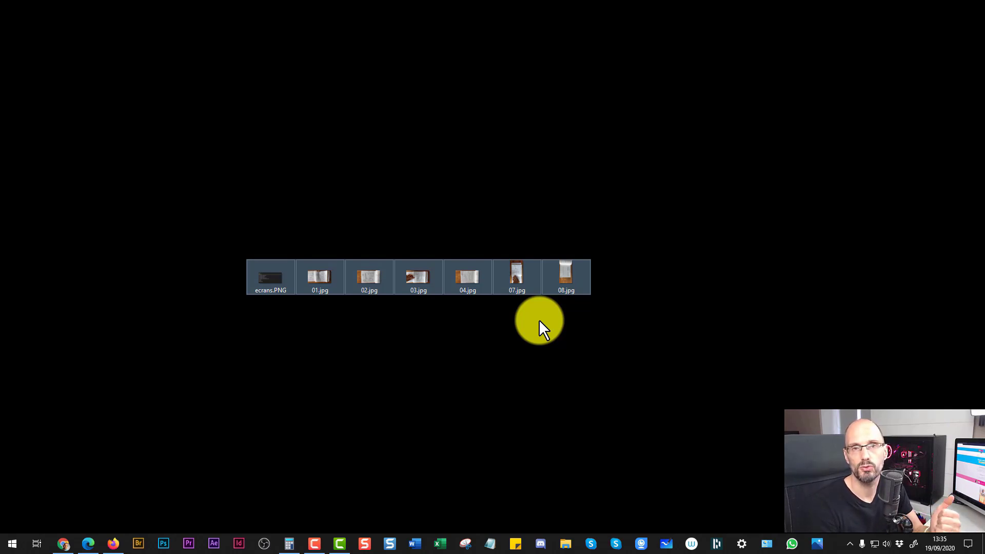
click(232, 206)
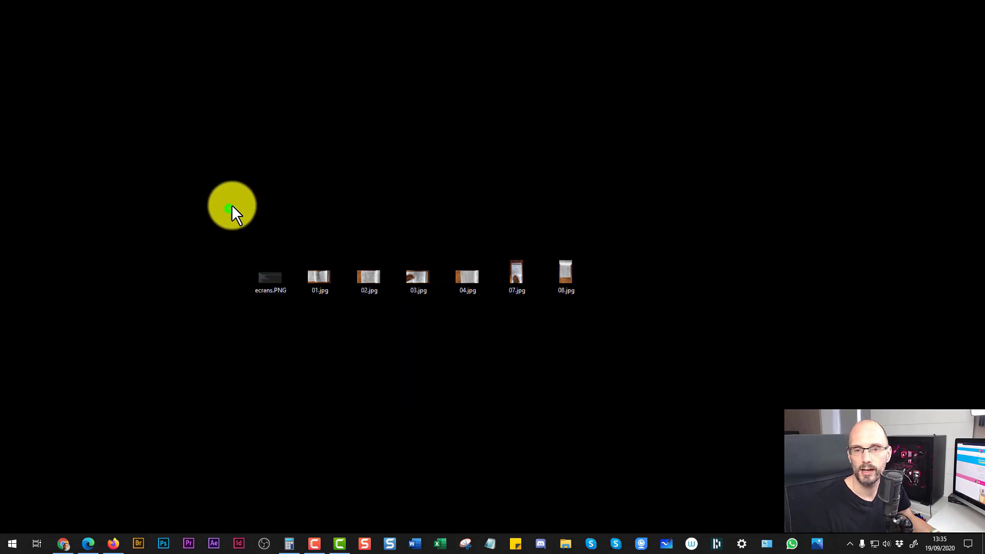
drag(220, 219, 664, 315)
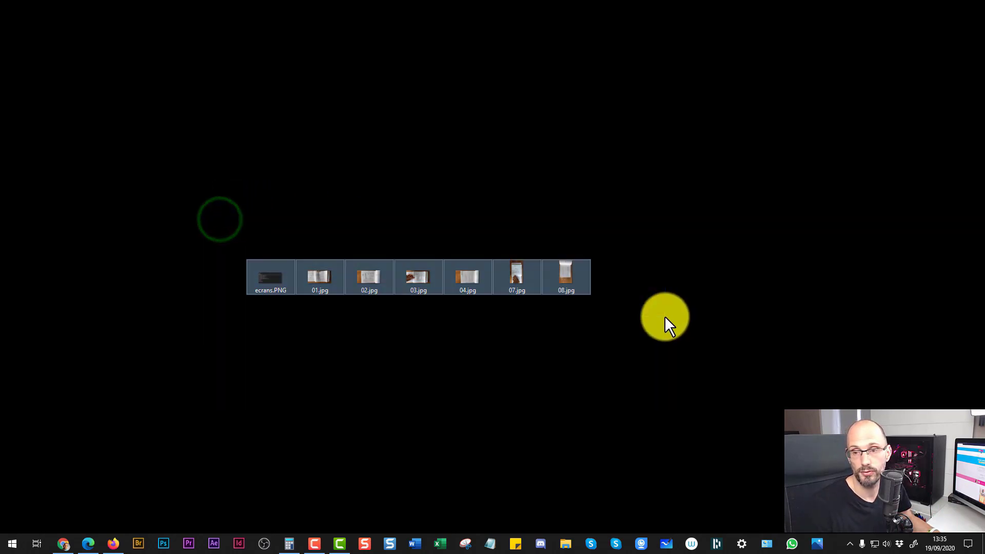
click(506, 348)
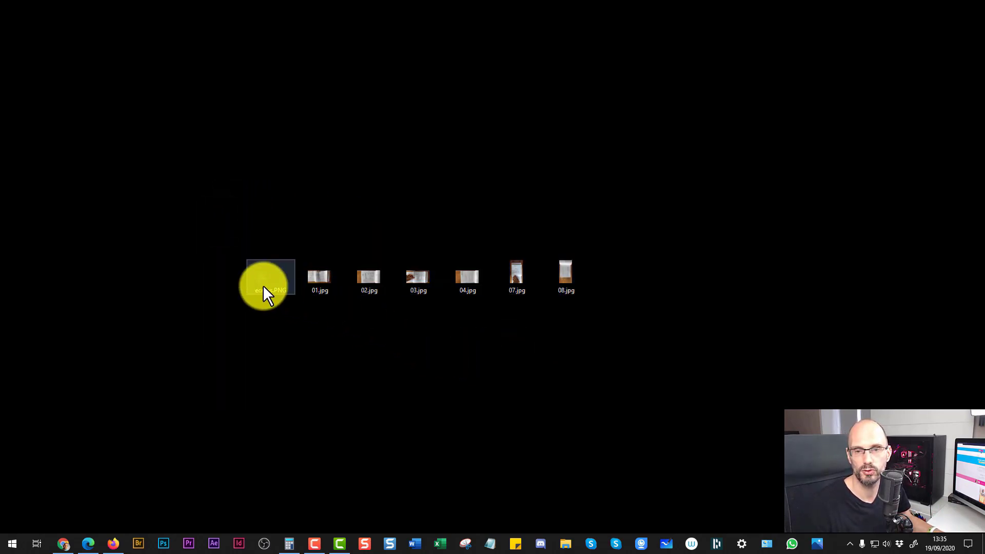
Step: Open the notebook photo 01.jpg, review the handwritten list of planned screens, and close the photo
double_click(315, 277)
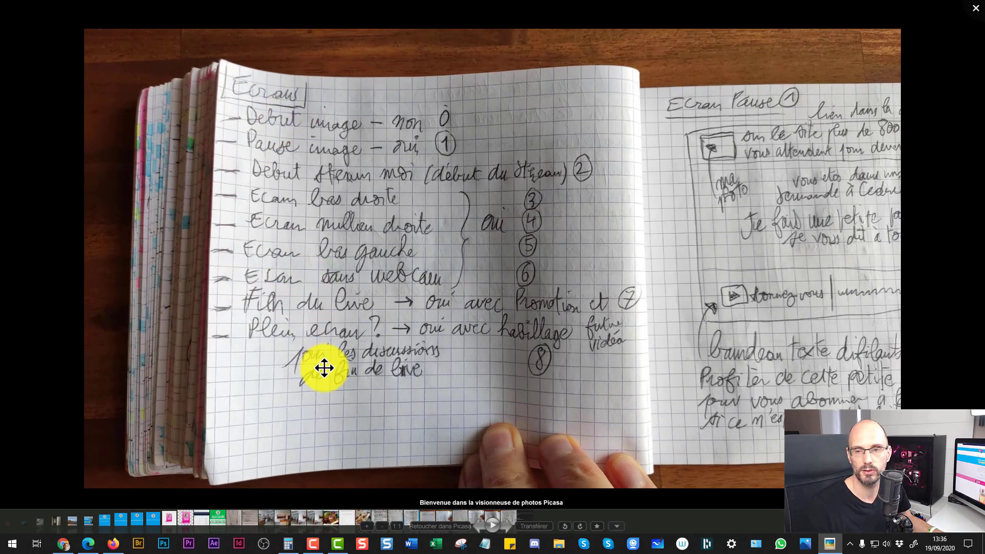
click(976, 8)
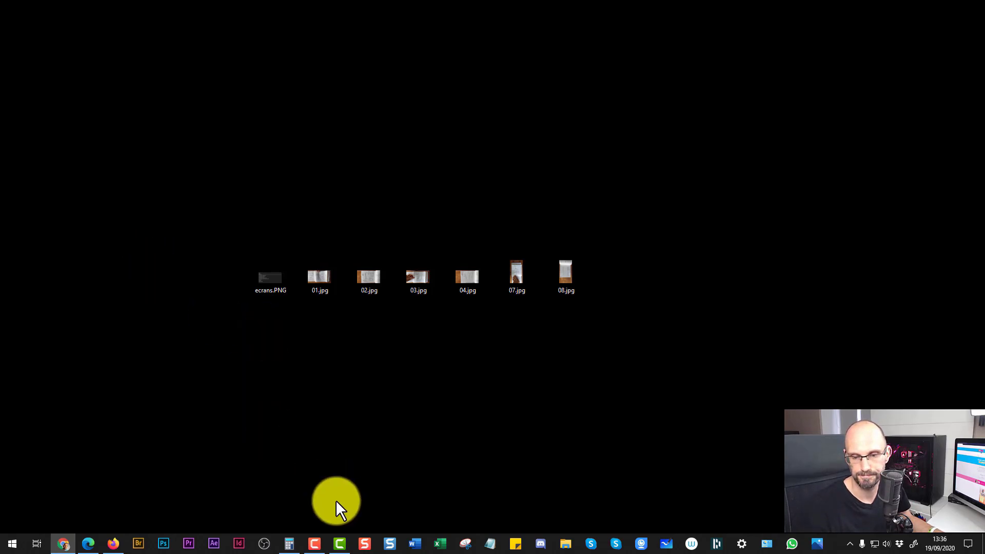
Step: Switch to the Edge browser, search Google for "gimp" in a new tab, view the GIMP Downloads page and close that tab
click(92, 543)
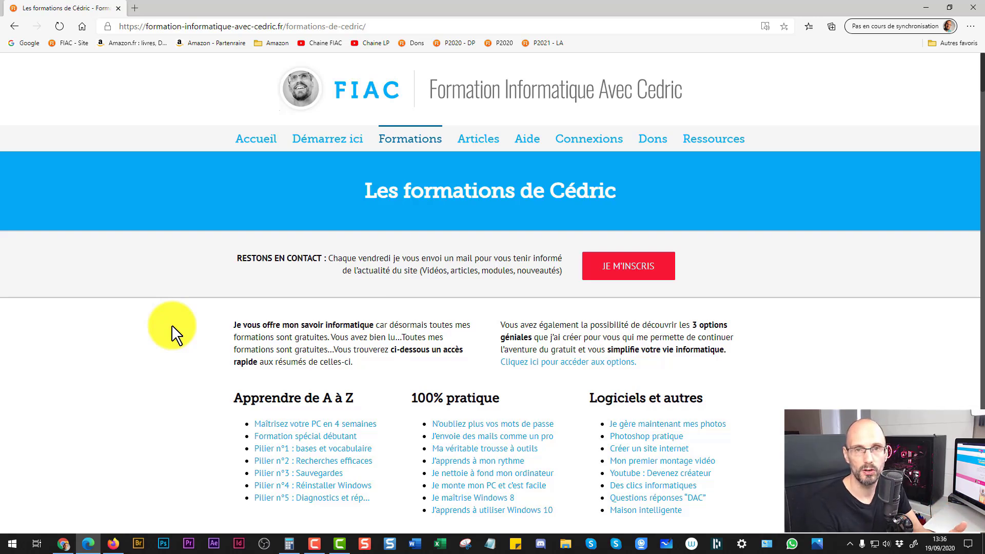
click(133, 7)
click(82, 28)
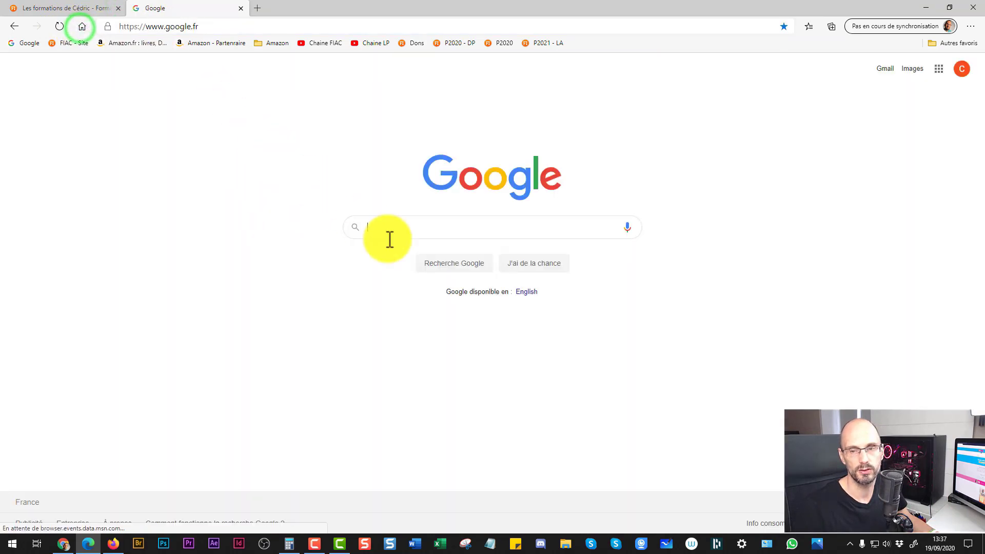
click(416, 230)
text(gimp)
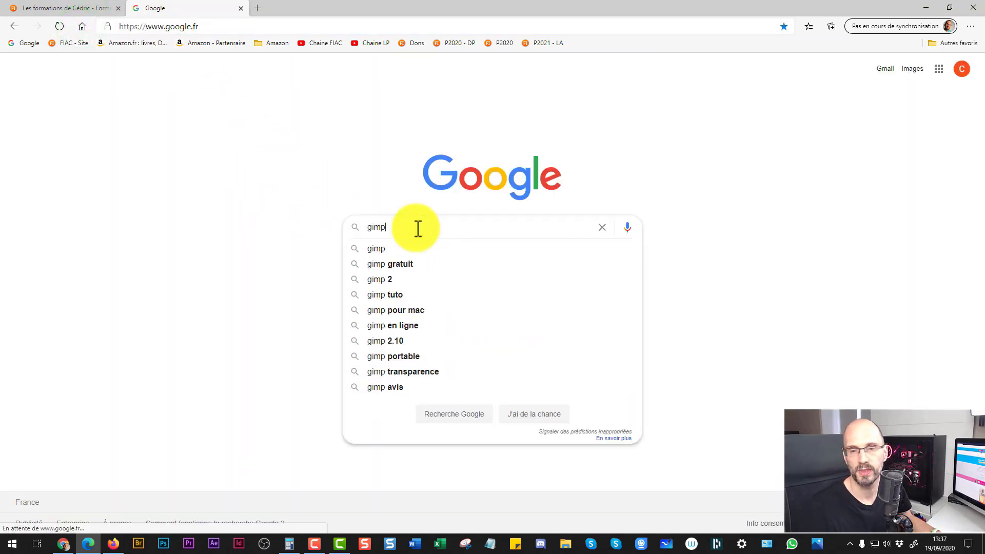
key(Return)
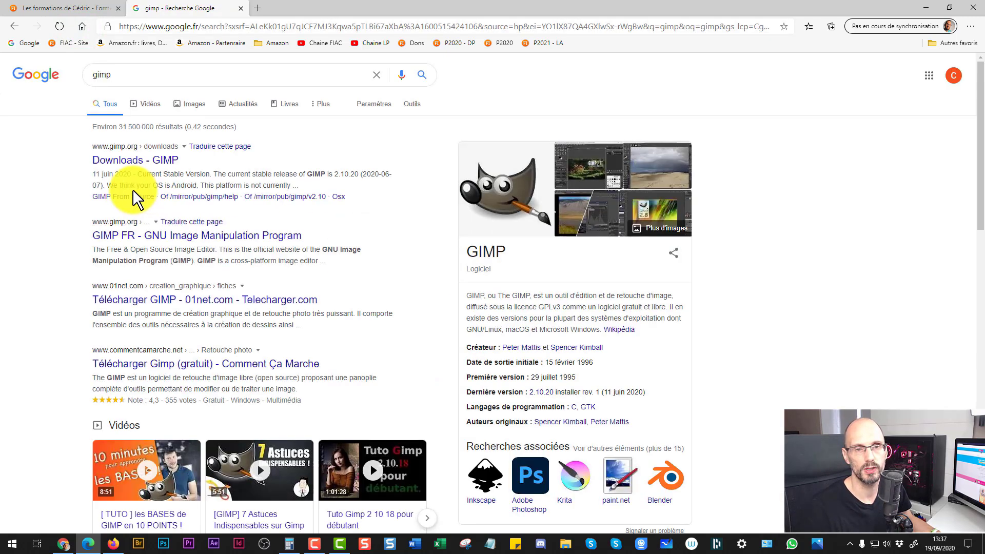
click(116, 162)
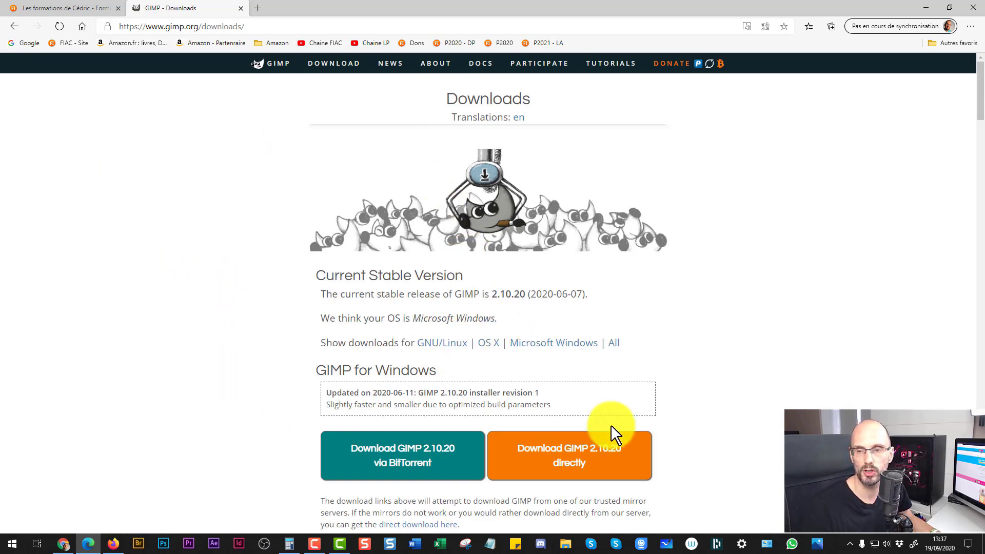
click(241, 8)
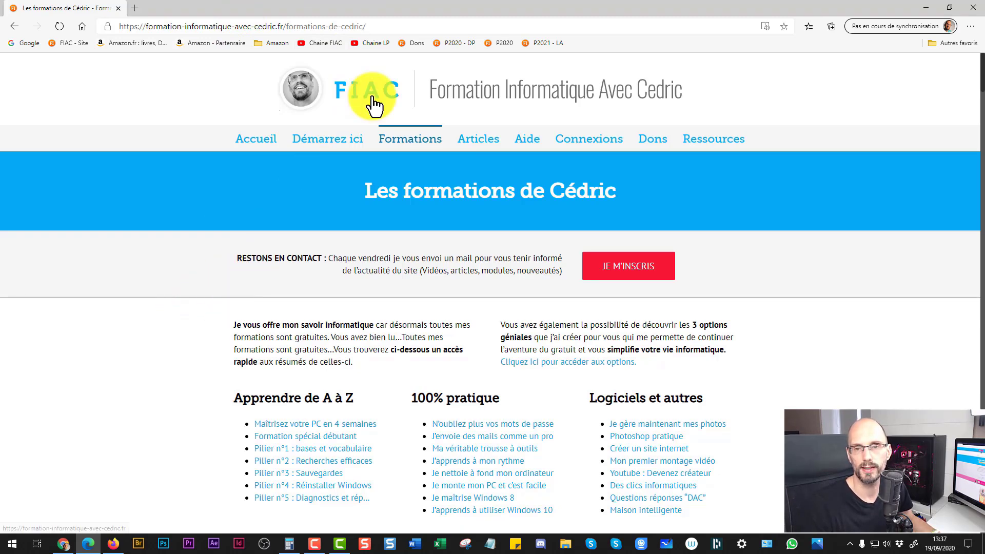
Step: Minimize the browser, show the Pause scene in OBS, and compare it with the notebook sketch in 02.jpg
click(395, 90)
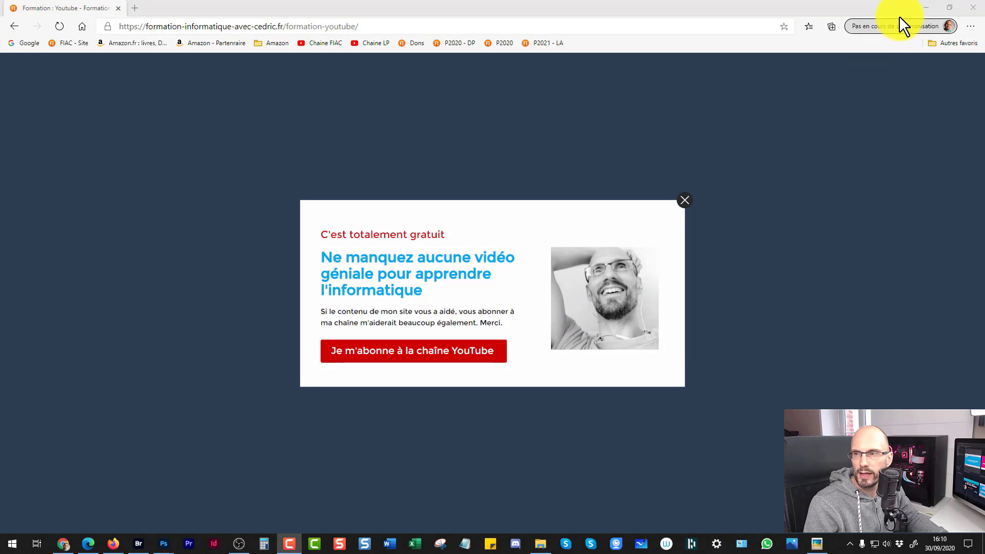
click(923, 7)
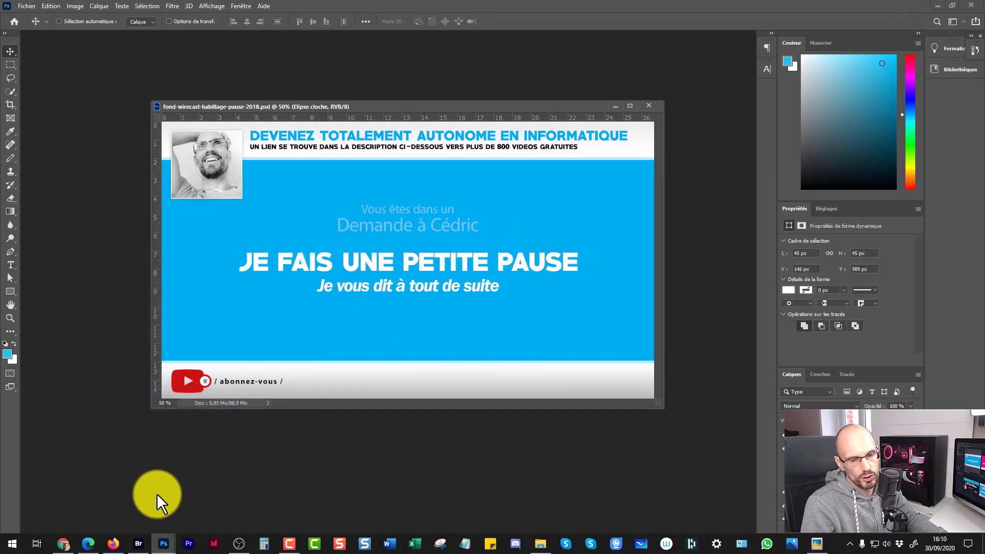
click(238, 543)
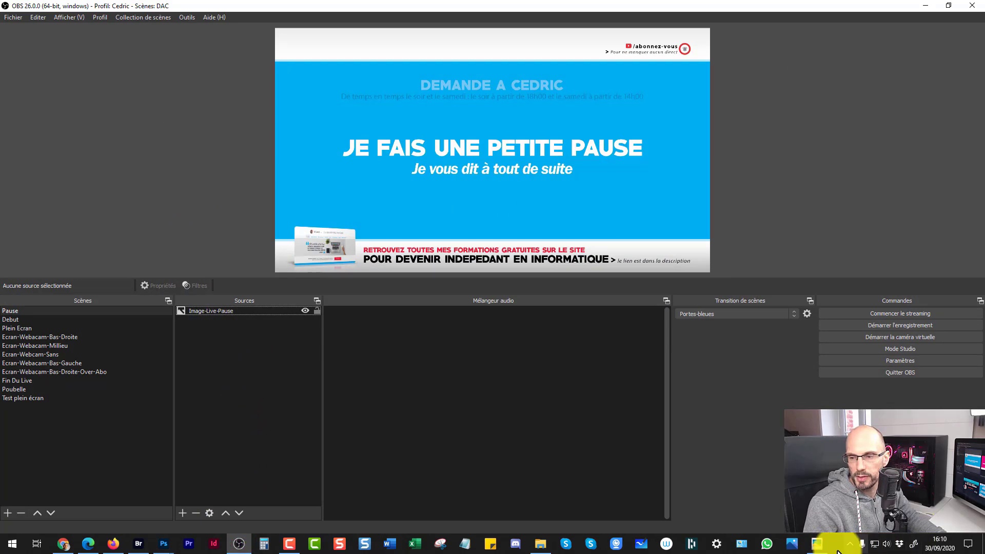
click(818, 545)
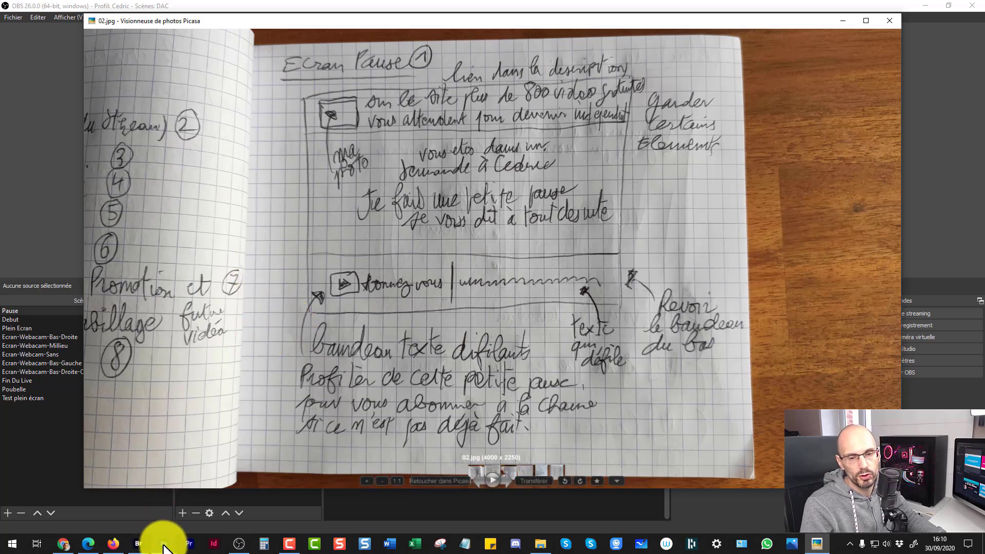
click(57, 227)
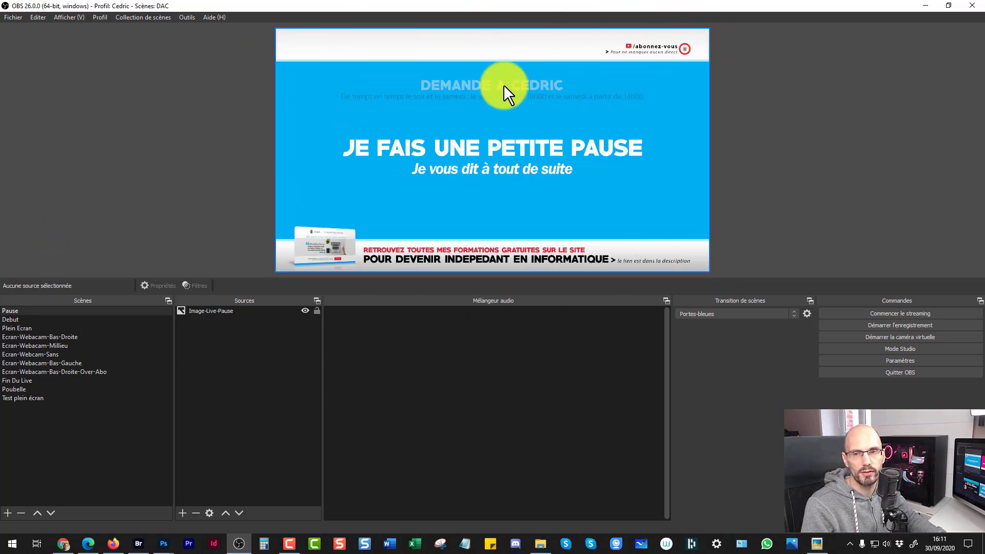
Step: Switch to Photoshop and export the pause design for the web as PNG-24 over fond-habillage-pause-2020.png in the 2020-09-30-images-obs folder
click(135, 541)
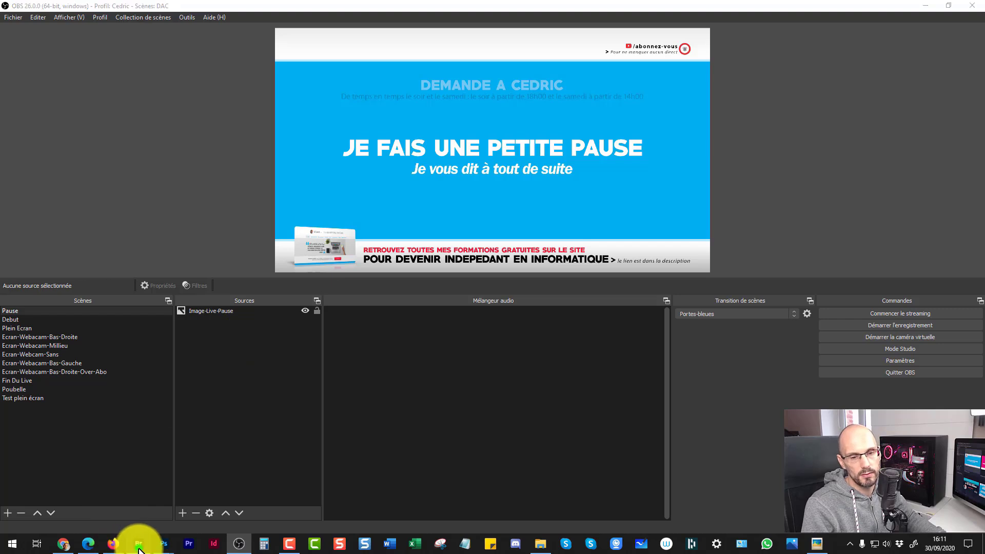
click(162, 539)
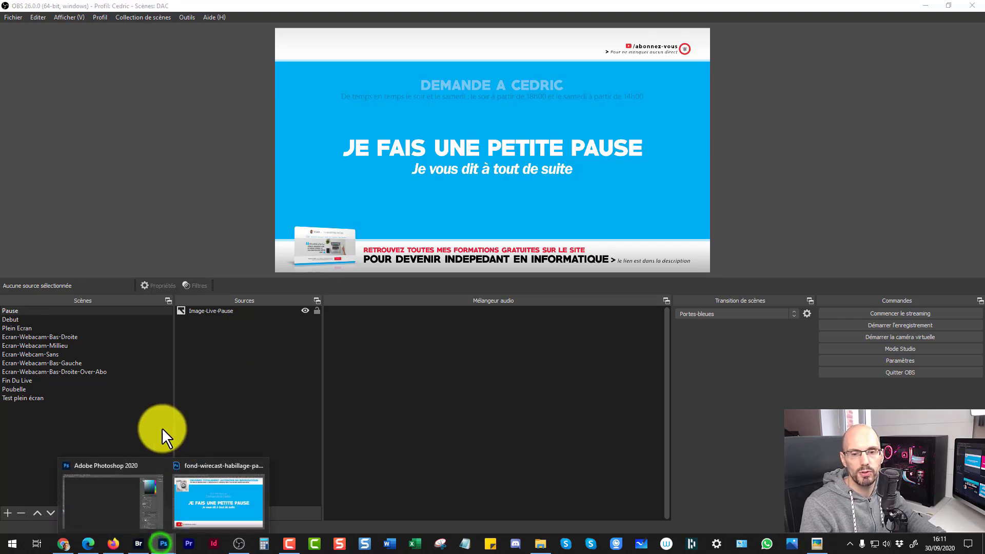
click(128, 505)
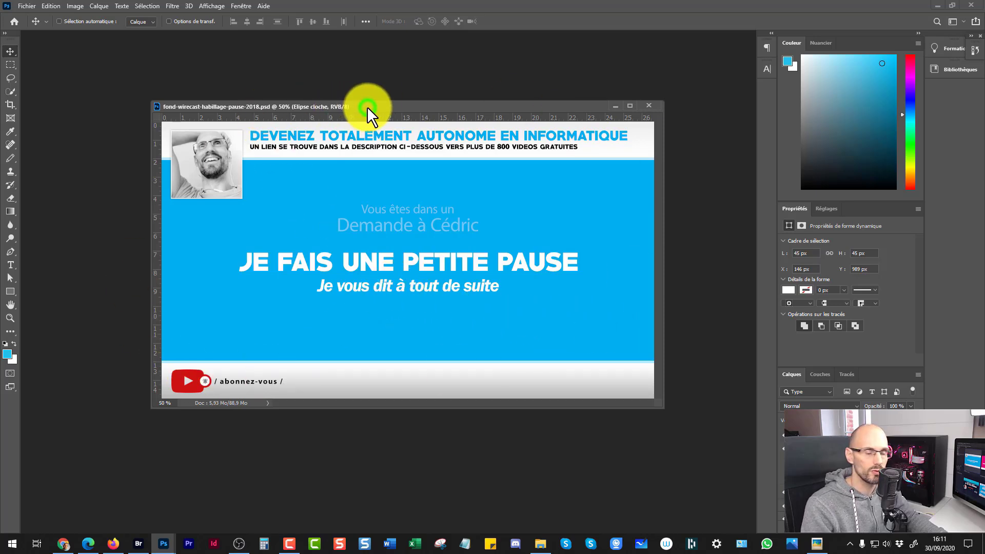
key(ctrl+alt+shift+s)
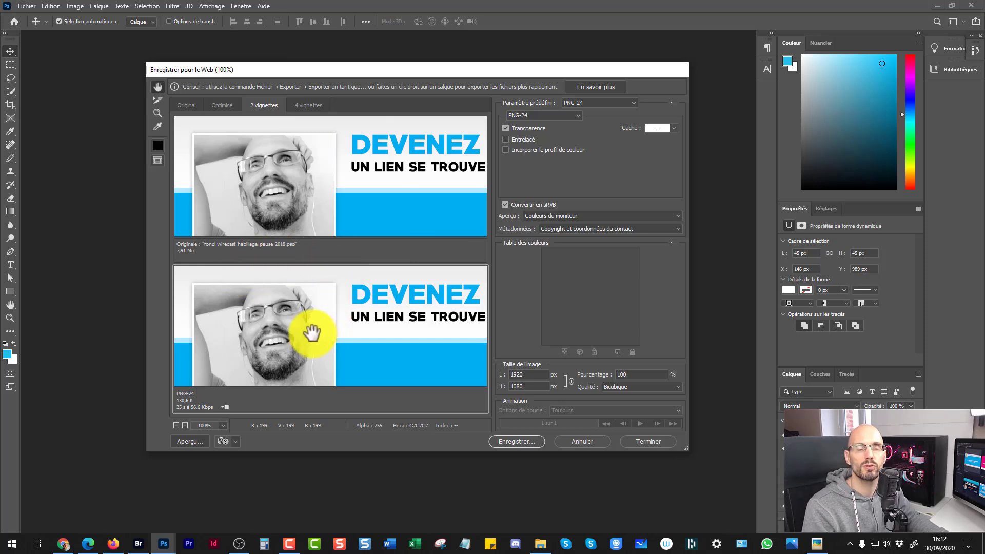
click(516, 440)
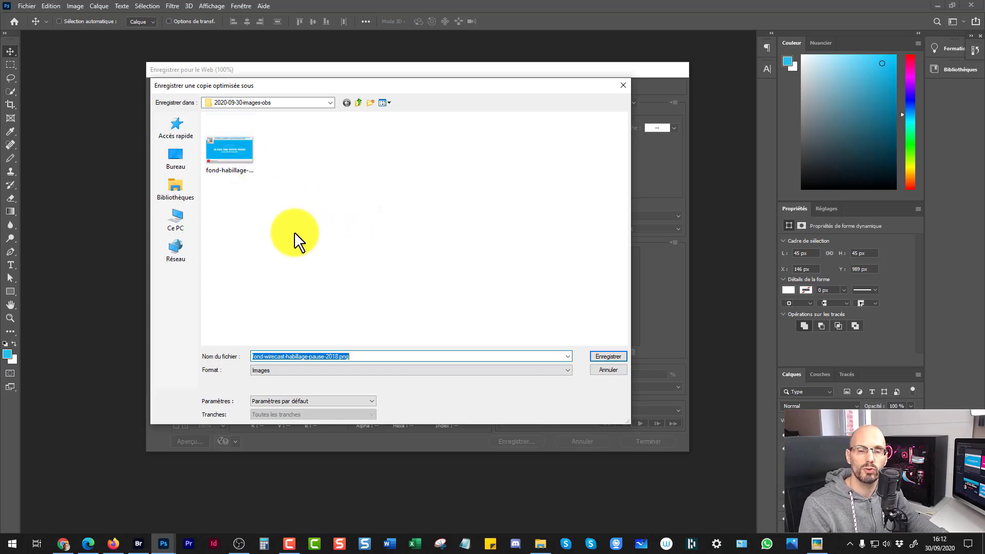
click(225, 142)
click(599, 354)
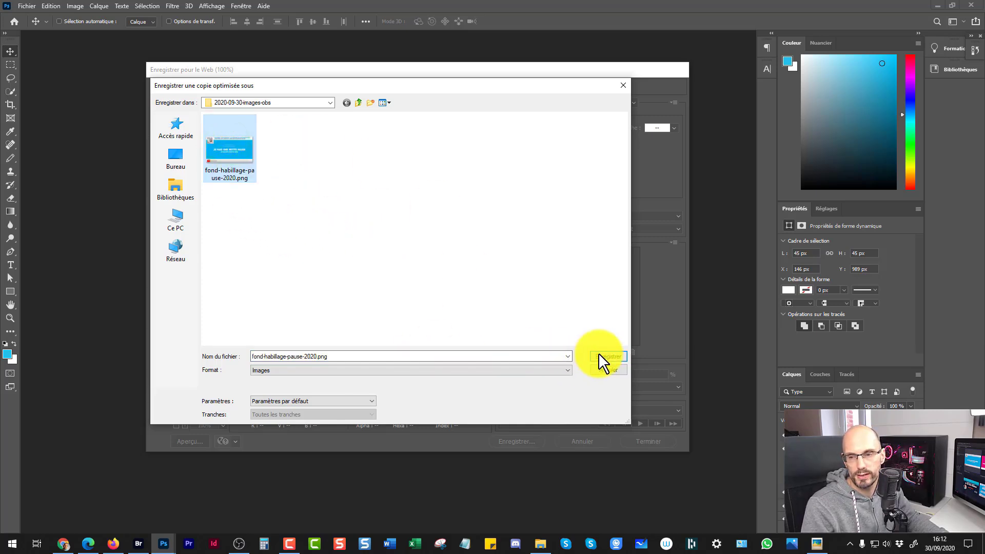
click(557, 267)
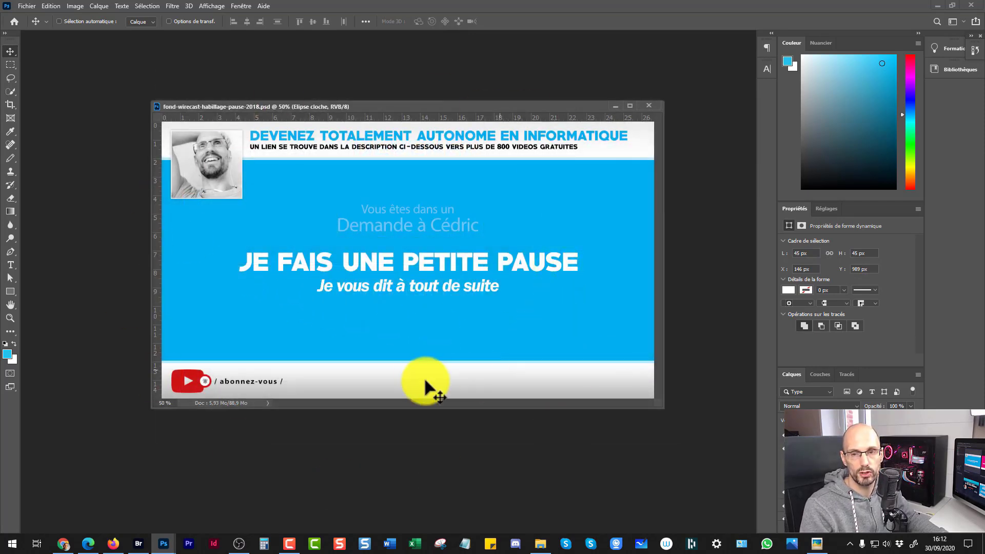
Step: Switch to OBS, inspect the properties of the Pause scene's Image-Live-Pause source, and close them without changes
click(239, 543)
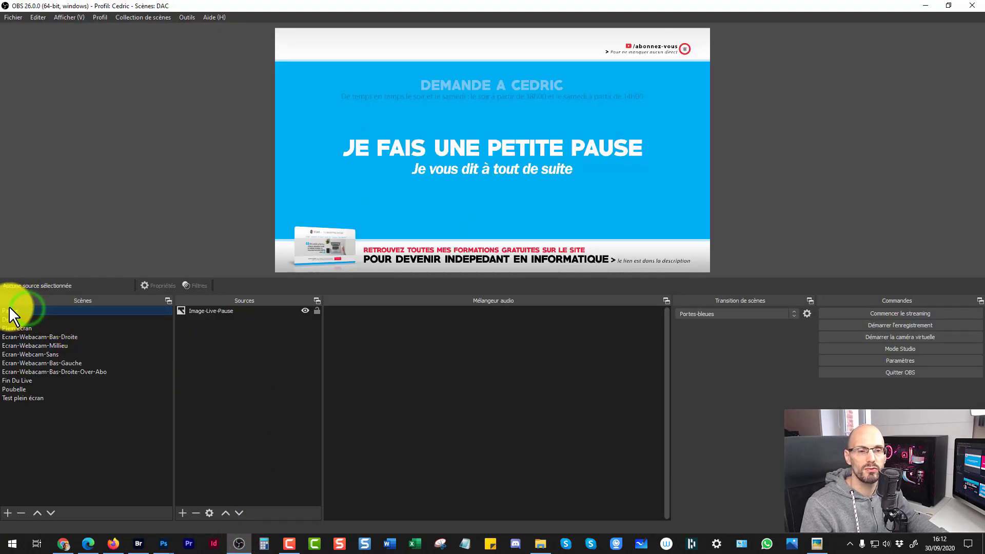
click(199, 310)
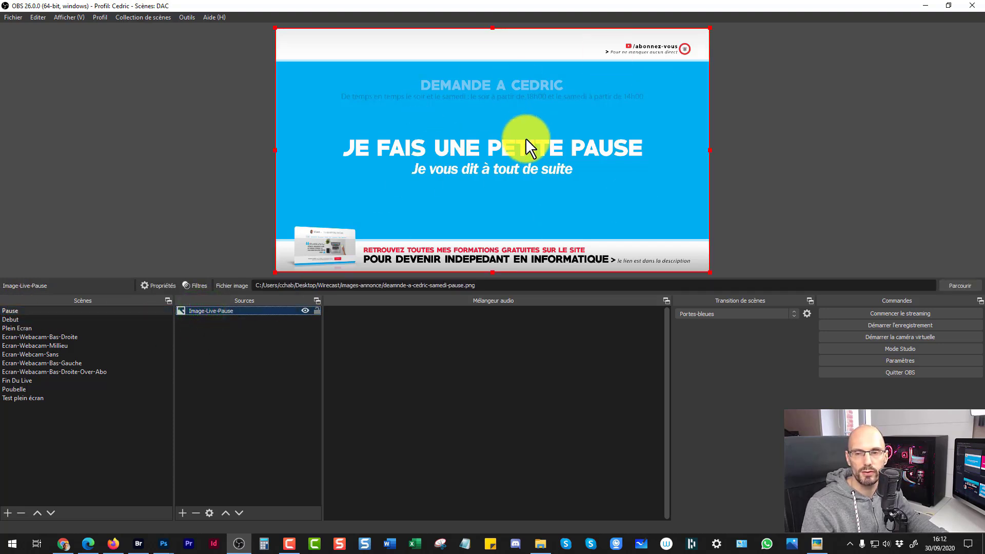
click(229, 377)
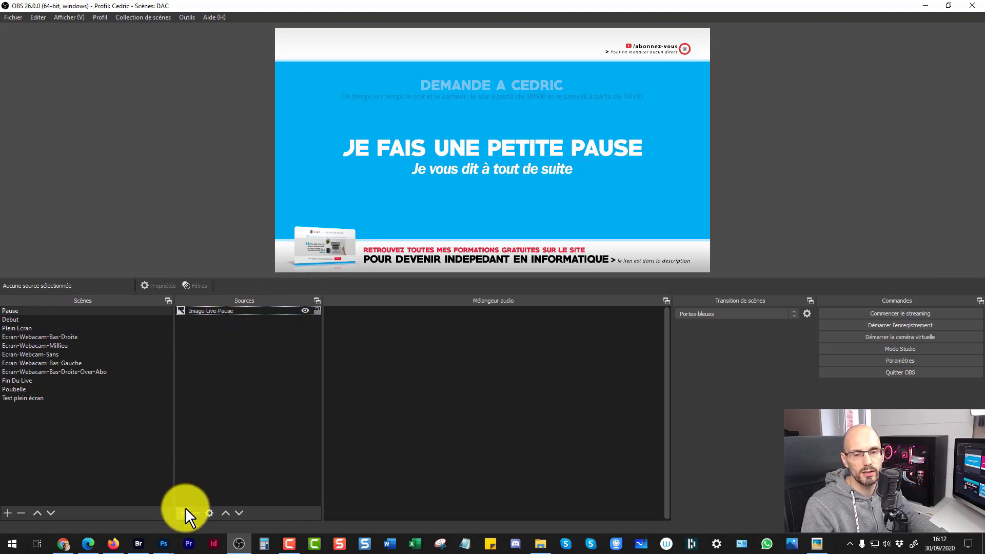
double_click(207, 310)
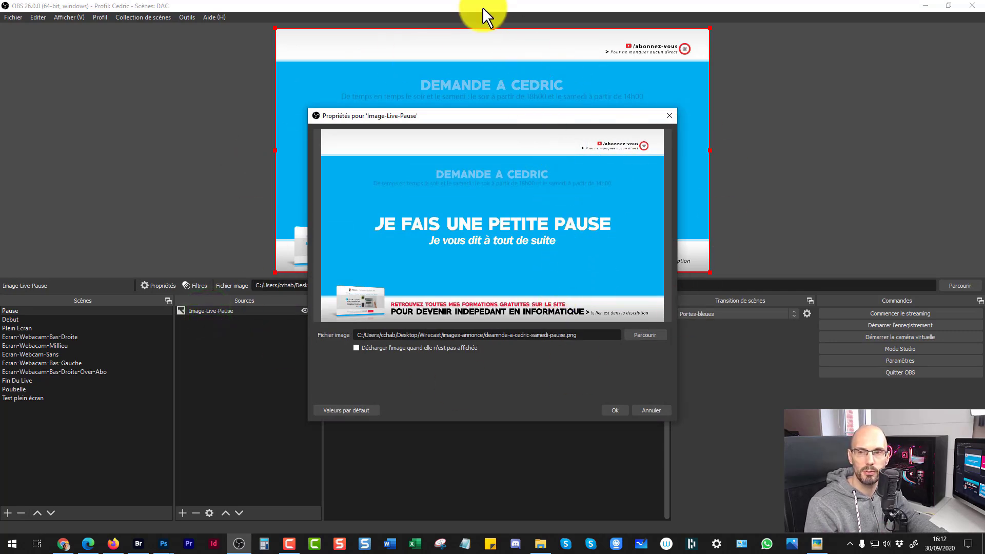
click(647, 407)
click(270, 383)
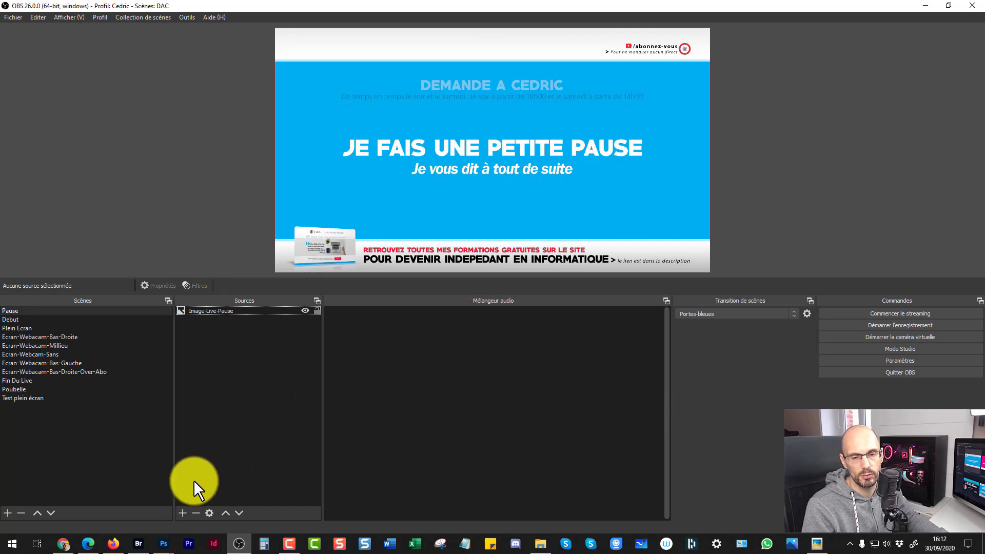
Step: Add a new image source named Image-Pause to the Pause scene
click(186, 514)
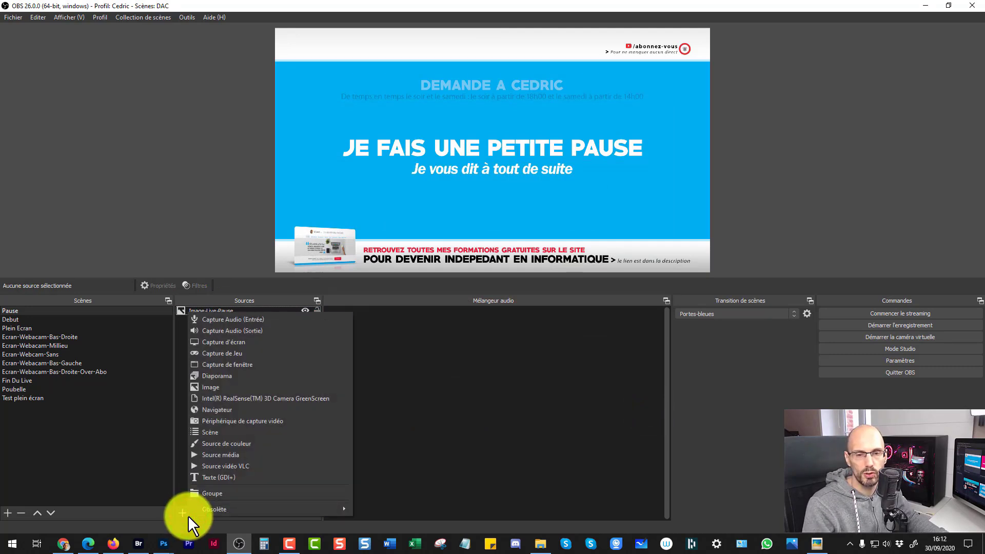
click(202, 387)
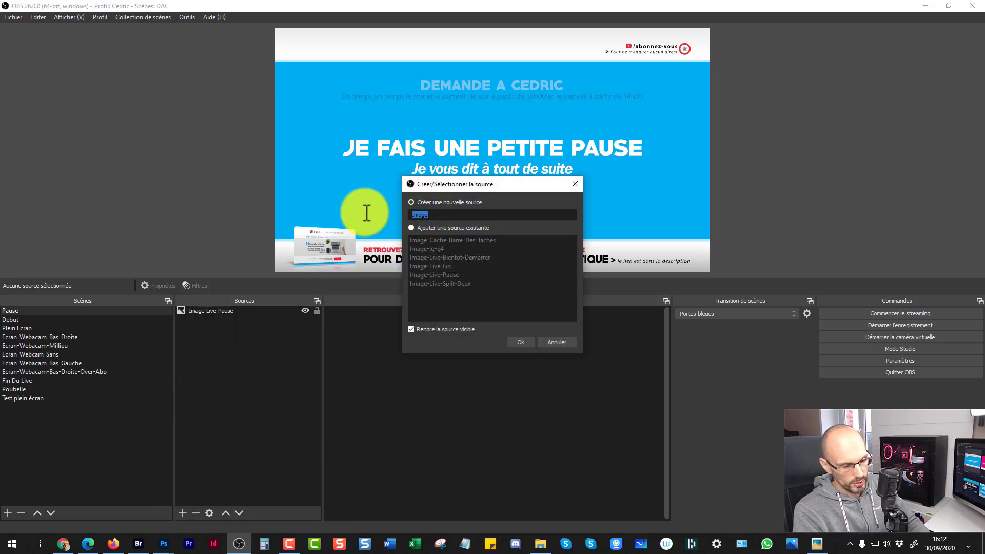
key(End)
text(-)
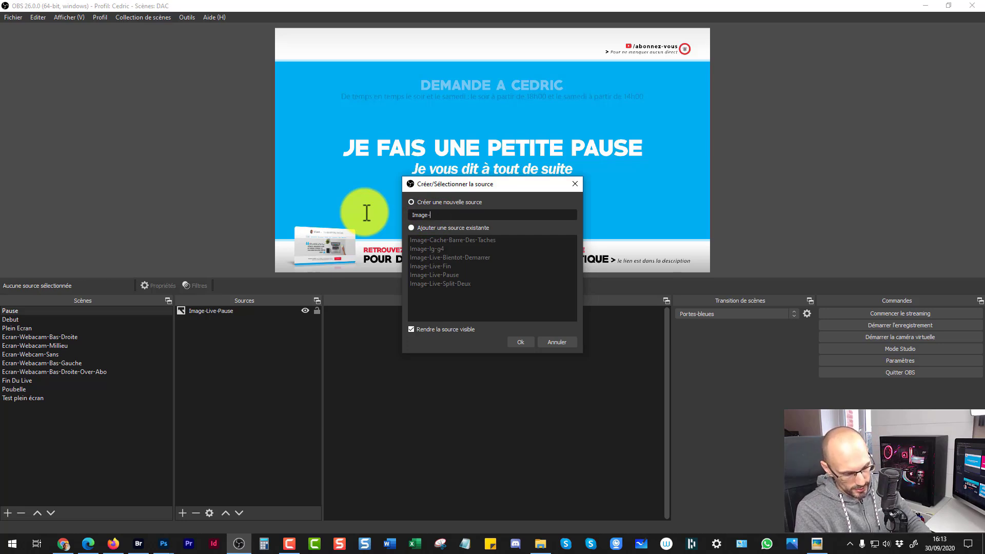
text(Pause)
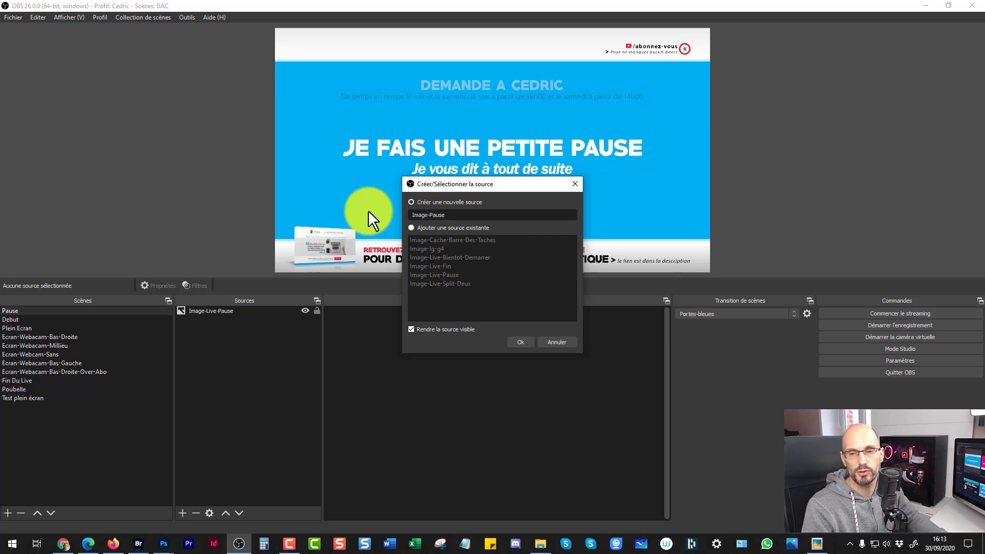
click(525, 342)
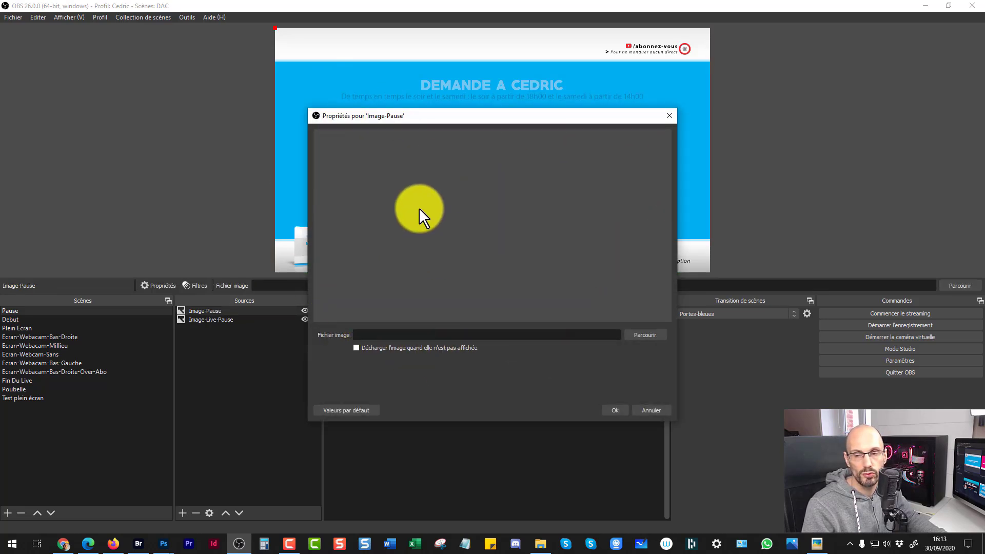
Step: Load fond-habillage-pause-2020.png from the Wirecast folder's 2020-09-30-images-obs subfolder as the image file of Image-Pause
click(645, 334)
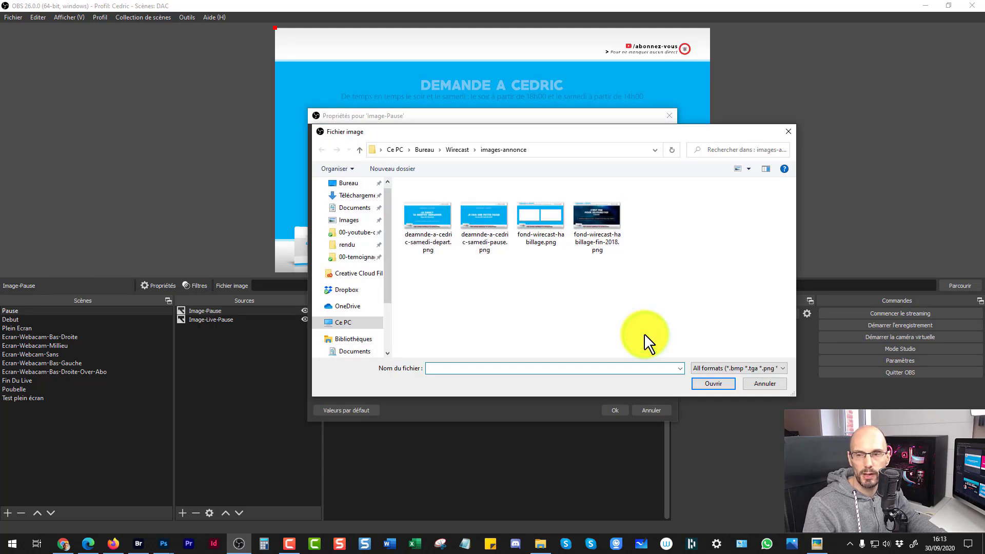
click(456, 148)
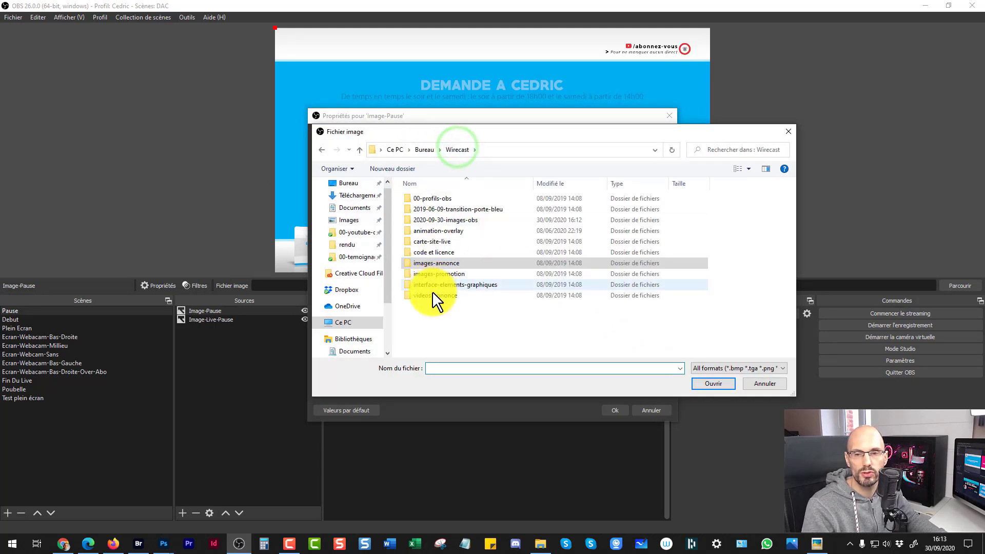
double_click(437, 218)
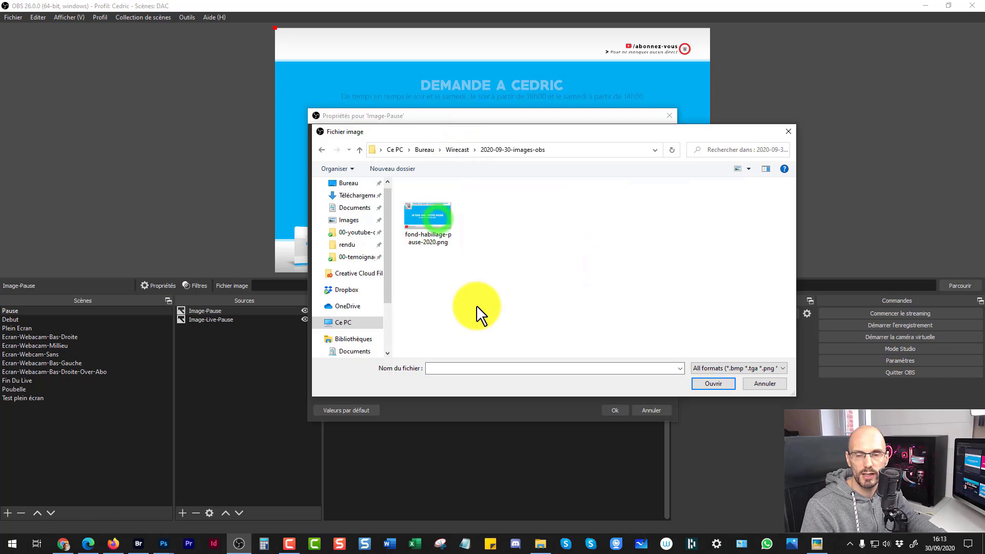
click(439, 225)
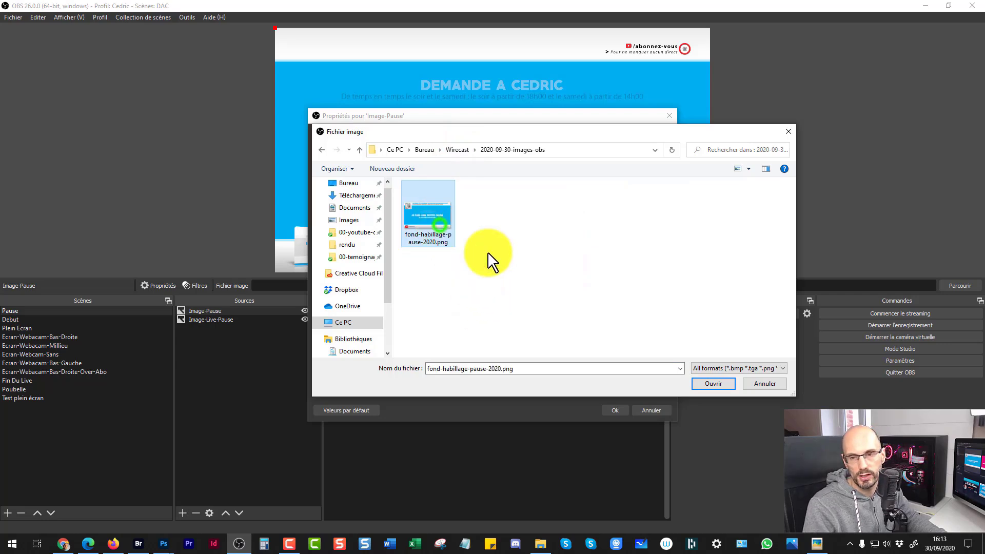
click(710, 382)
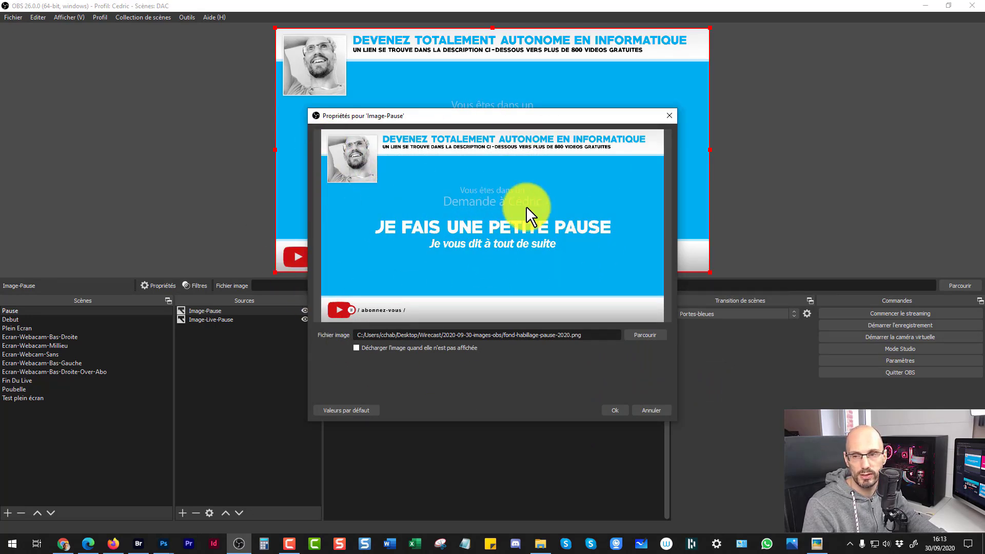
click(617, 409)
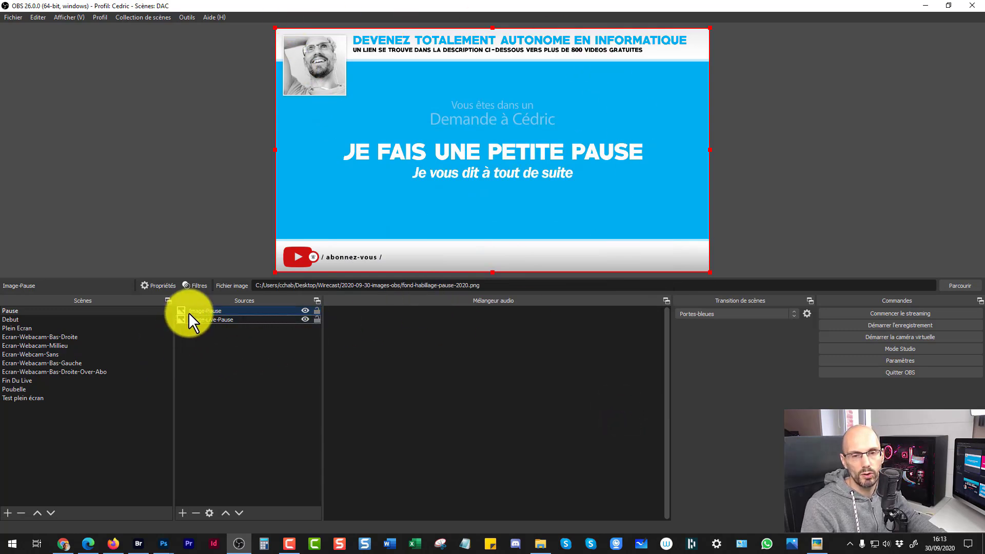
Step: Hide the Image-Pause source, delete the old Image-Live-Pause source from the Pause scene, and show Image-Pause again
click(305, 310)
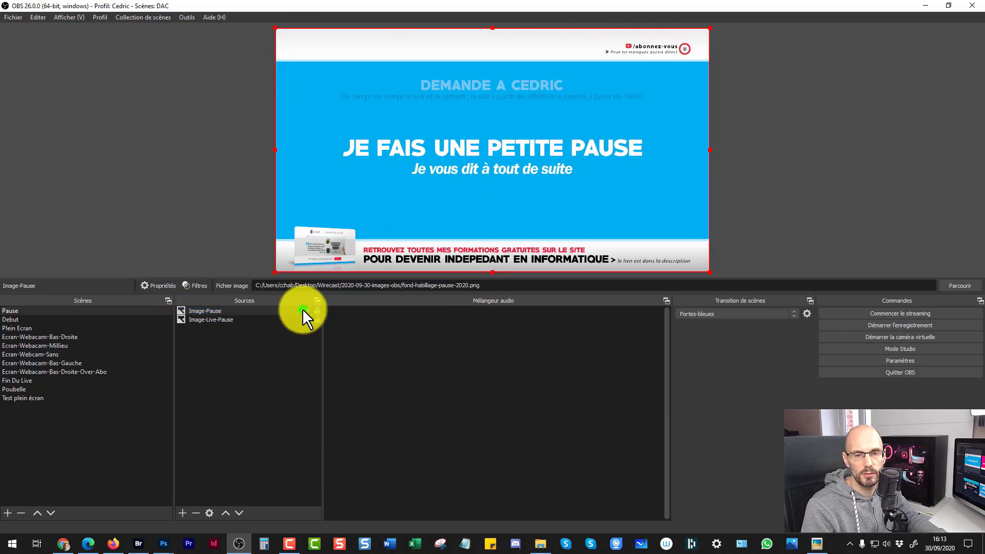
click(206, 320)
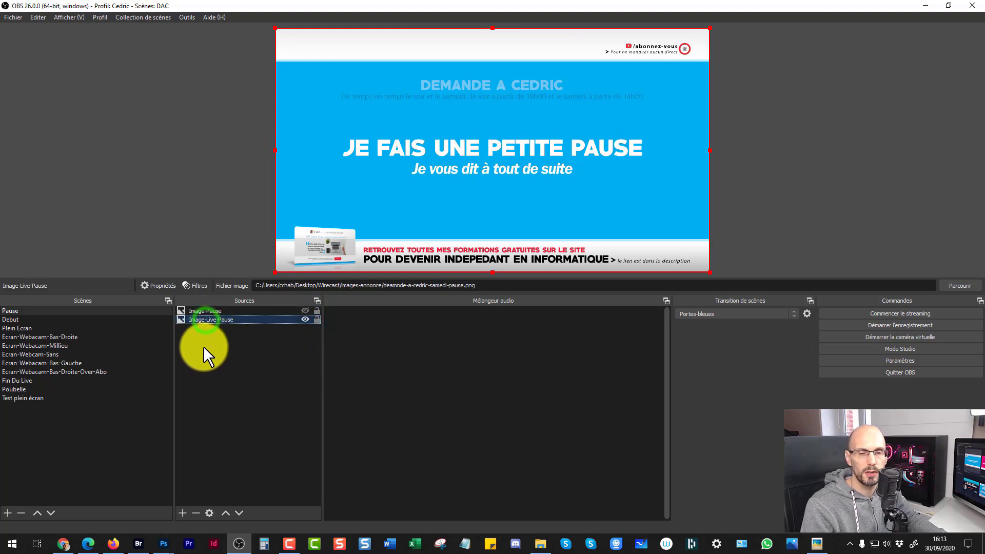
right_click(219, 319)
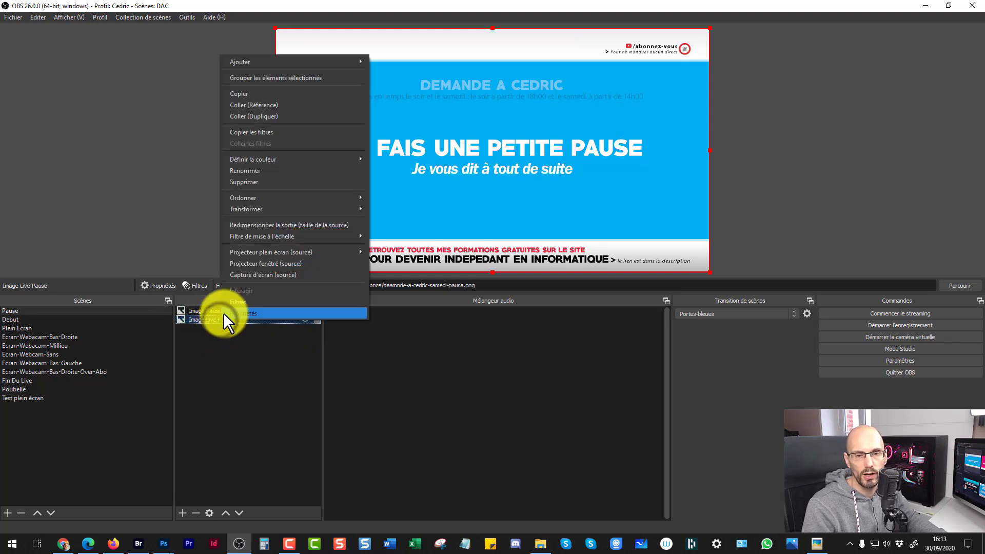
click(244, 180)
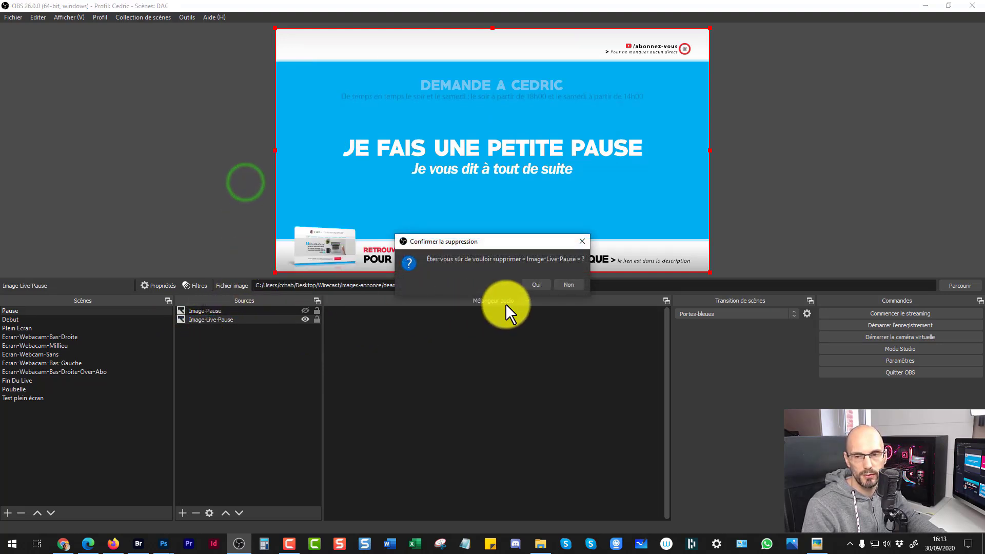
click(534, 285)
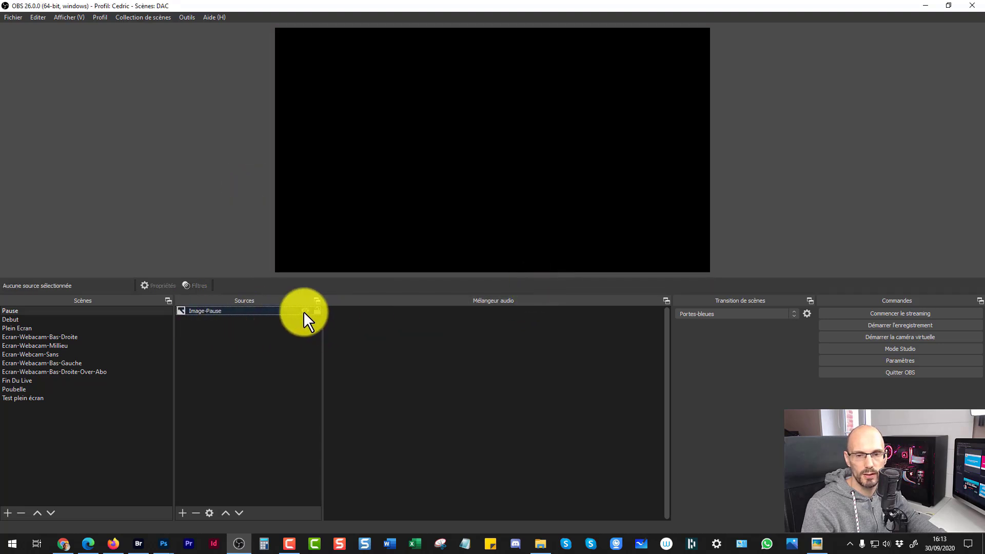
click(304, 310)
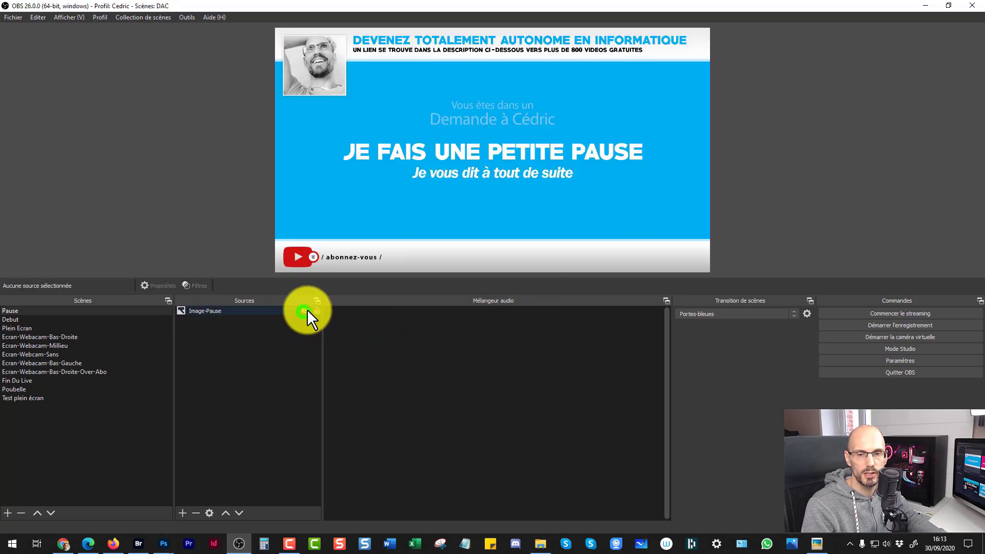
click(397, 350)
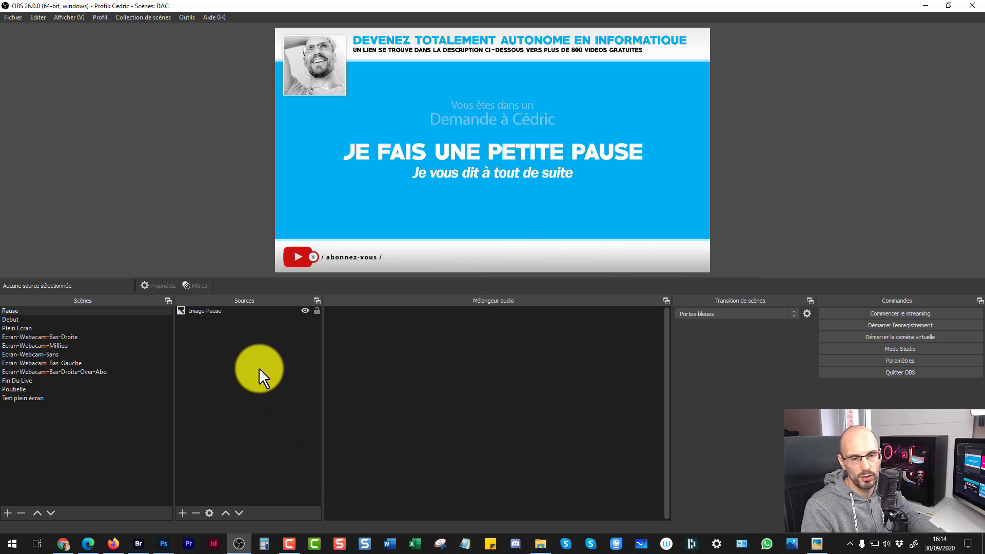
Step: Add a new Texte (GDI+) source named Texte-pause-3 to the Pause scene
click(182, 512)
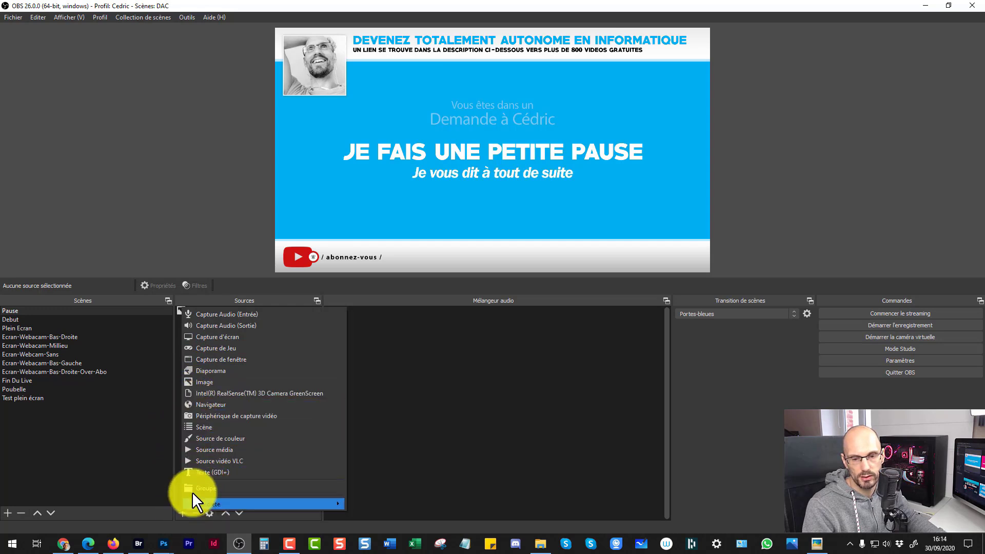
click(207, 470)
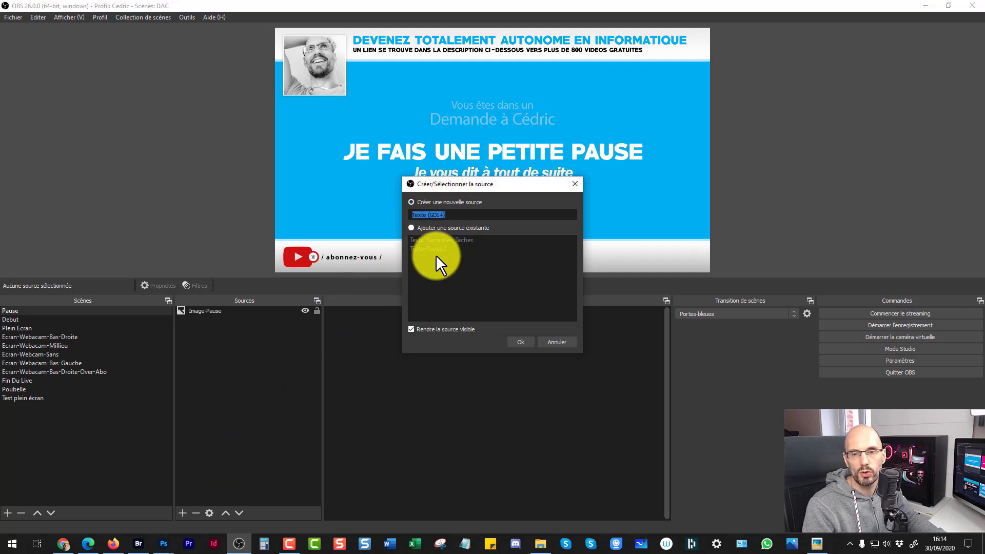
text(Texte)
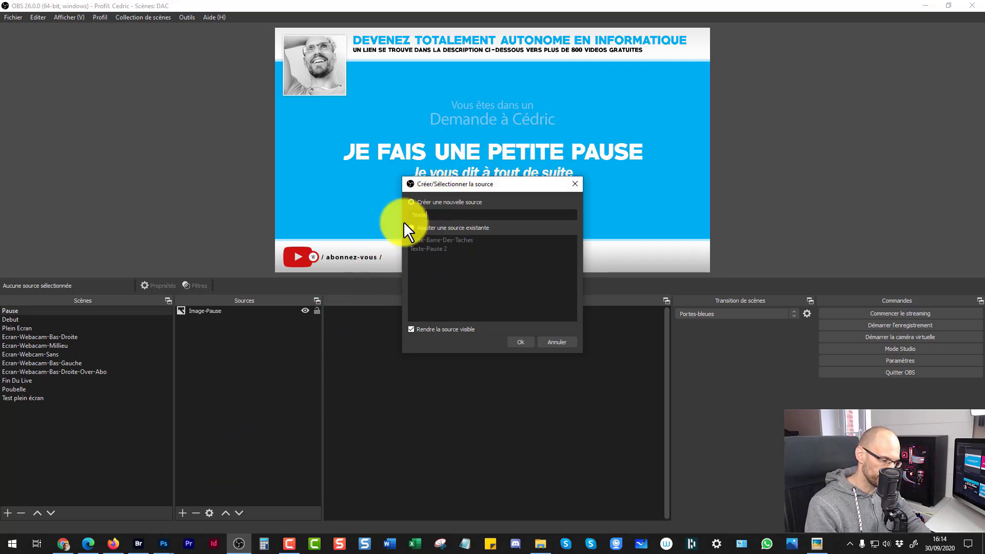
text(-pause)
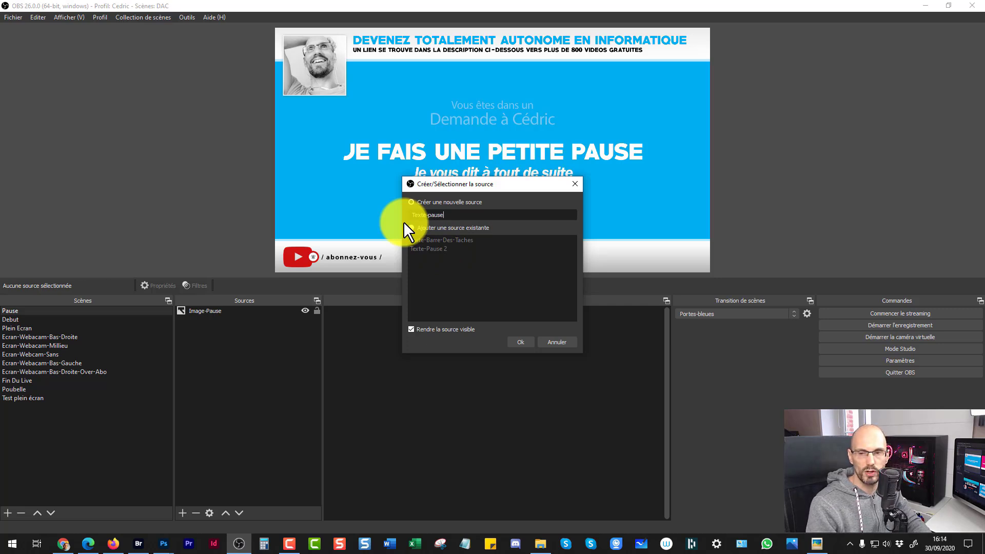
text(-3)
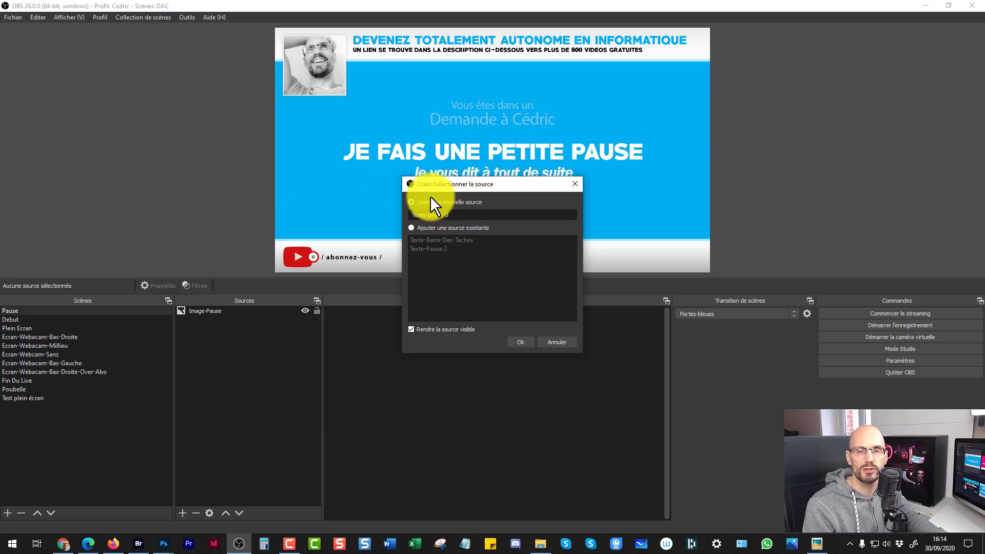
click(521, 342)
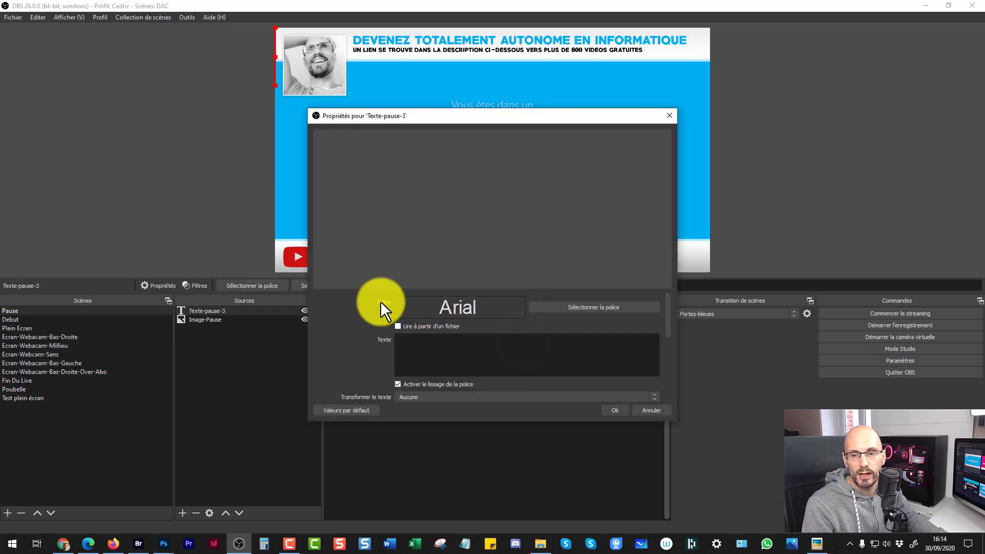
Step: Following sketch 02.jpg, set the source's text to "Profitez de cette petite pause pour vous abonner à la chaîne si ce n'est pas déjà fait ///"
click(407, 351)
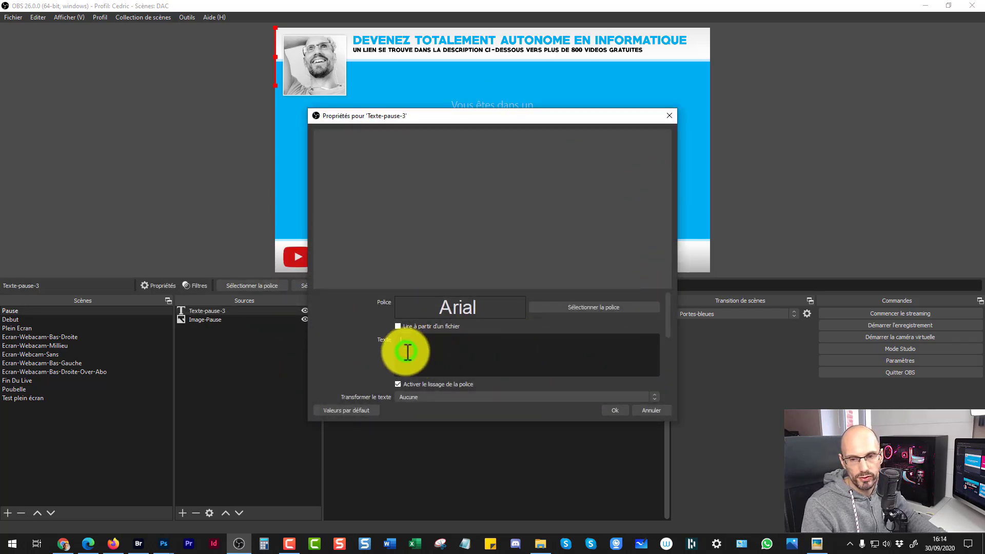
click(816, 543)
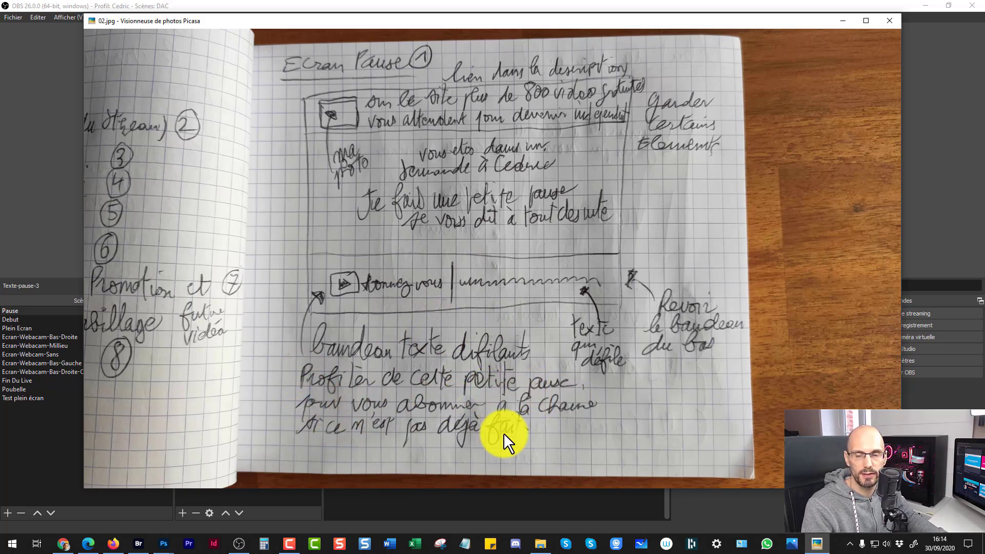
click(774, 500)
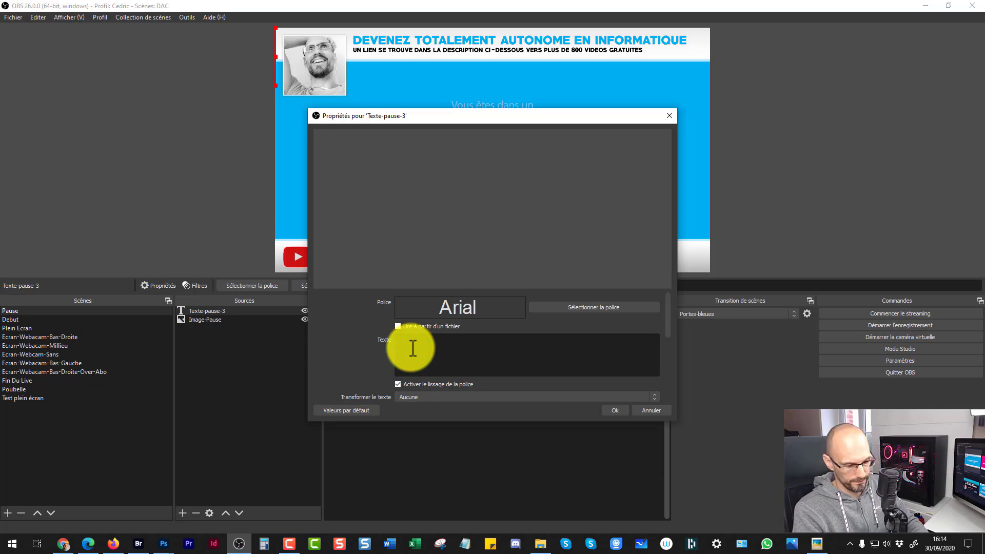
text(Profitez de cette petite pause pour vous abonner à la chaîne si ce n'est pas déjà fait)
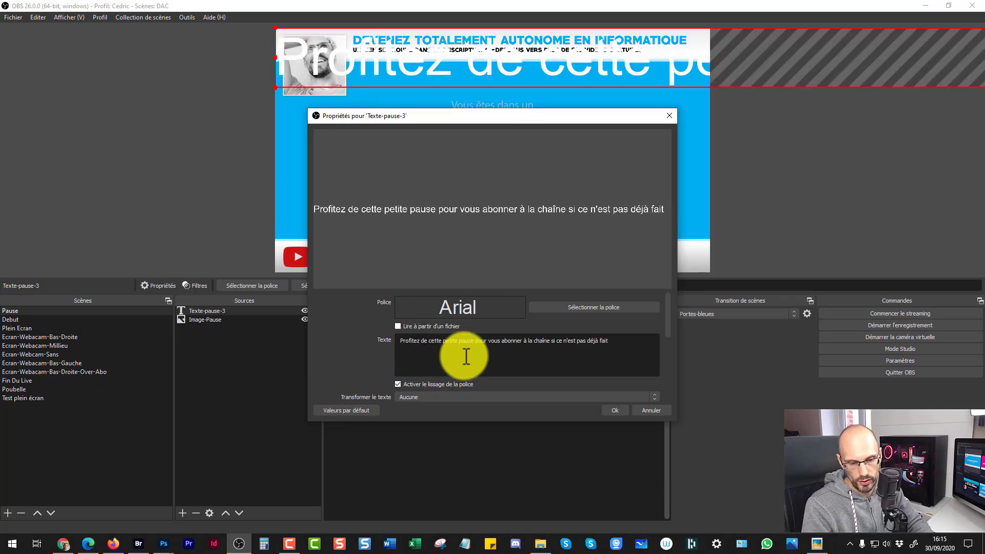
text(///)
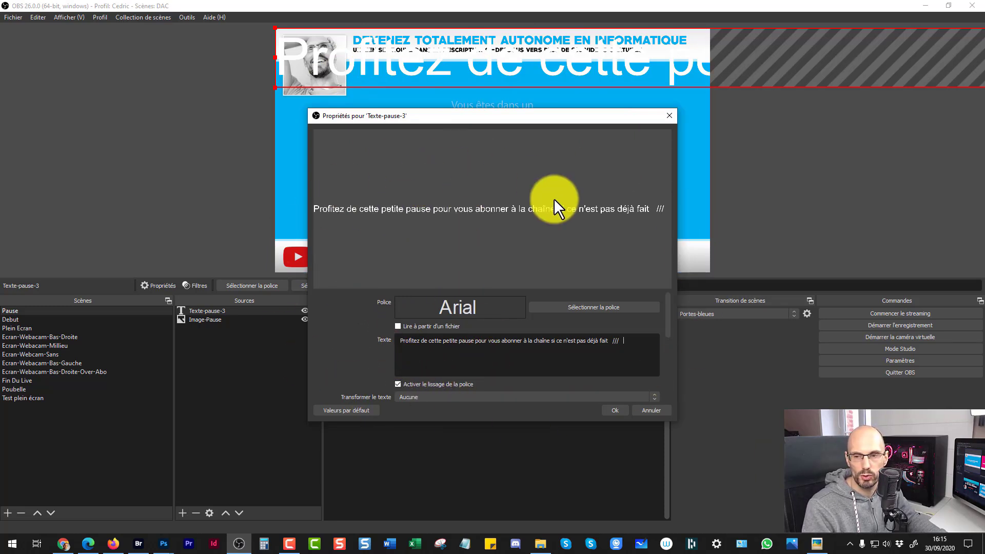
click(615, 410)
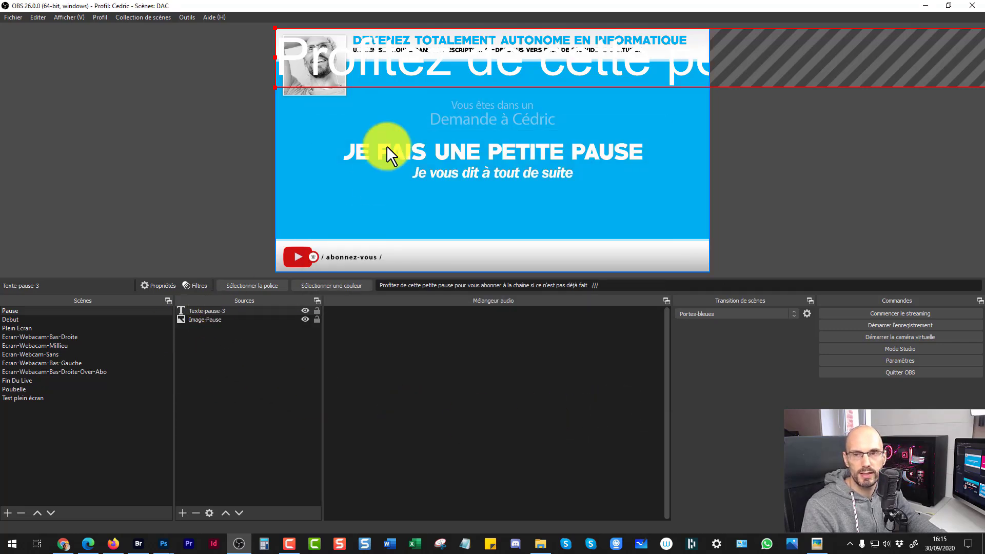
Step: Move the Texte-pause-3 text down over the middle of the pause image and set its colour to black (#000000)
drag(391, 64, 165, 170)
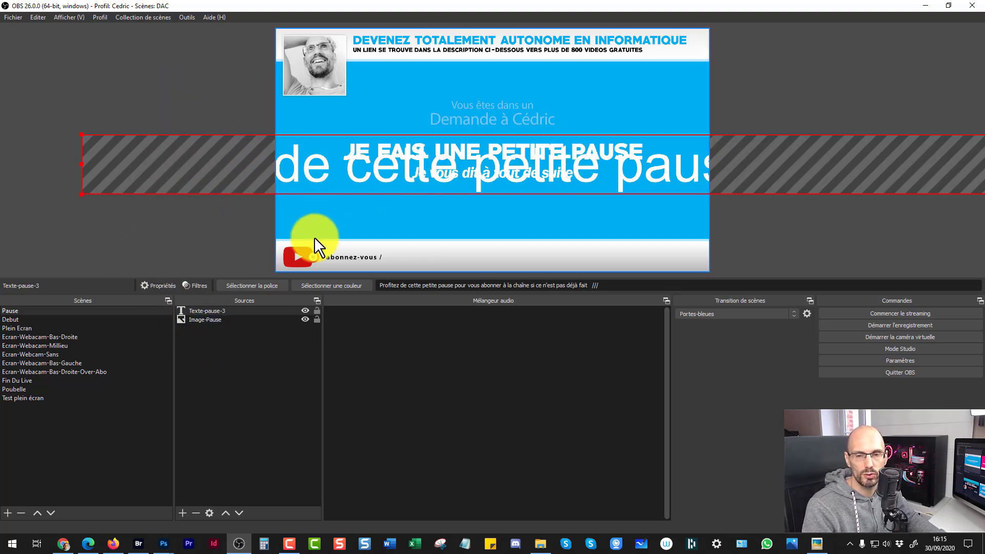
click(312, 284)
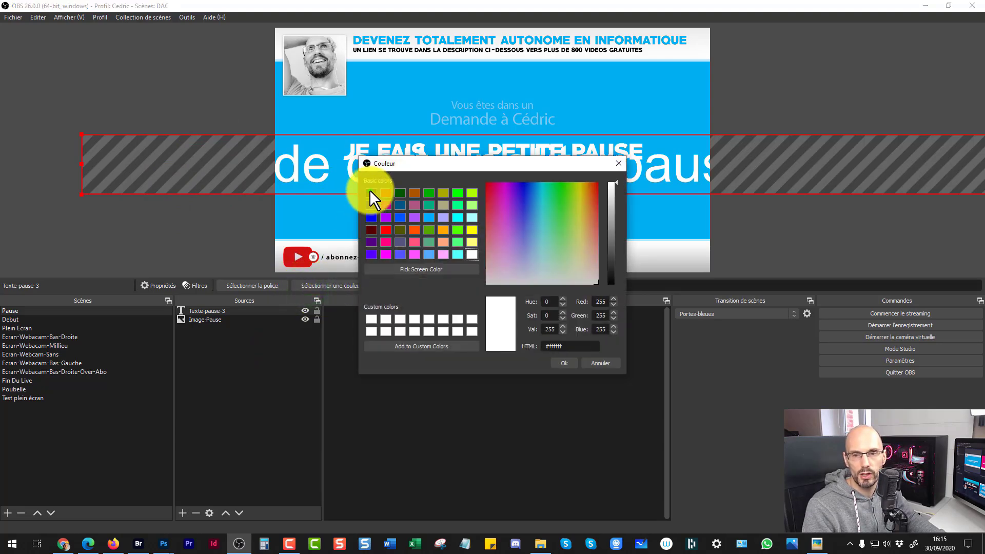
click(370, 192)
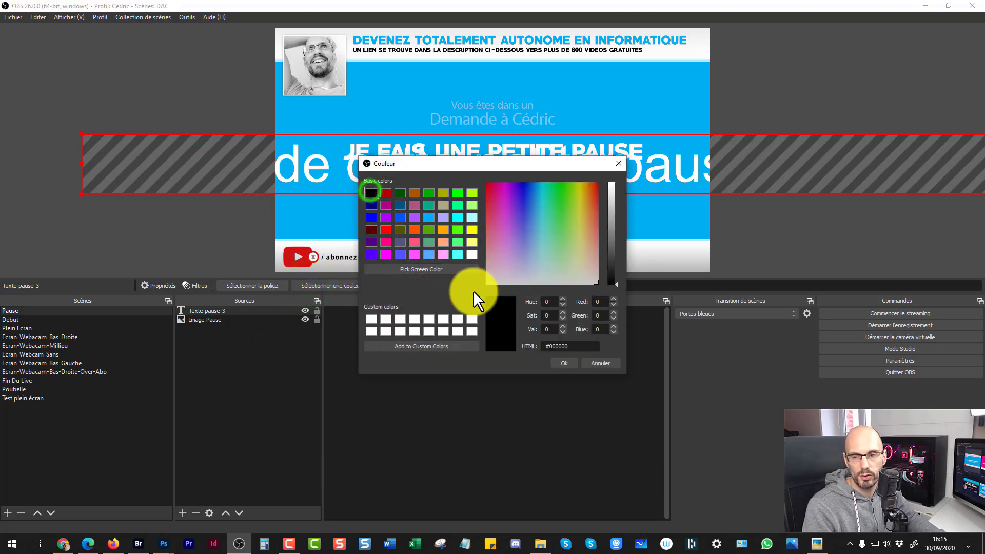
click(560, 362)
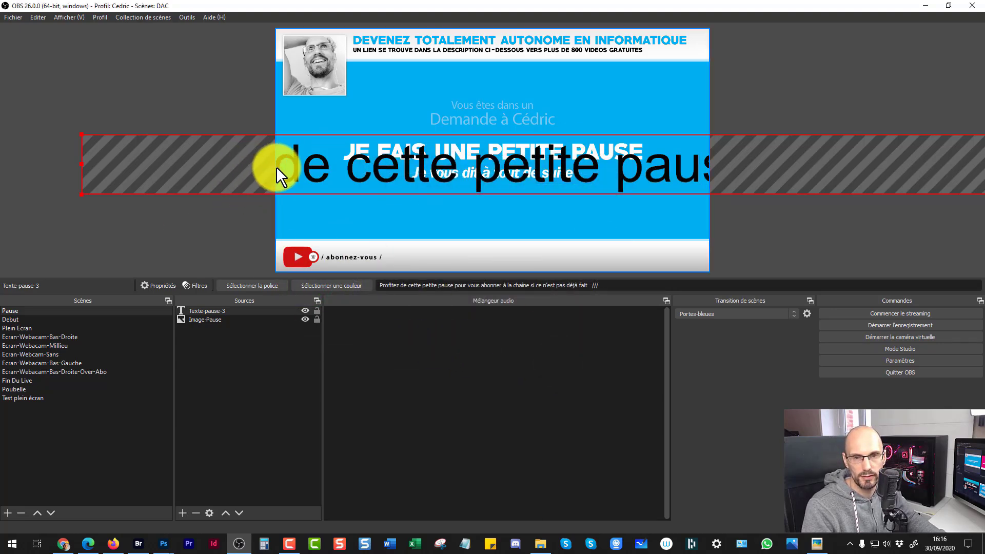
drag(277, 167, 263, 183)
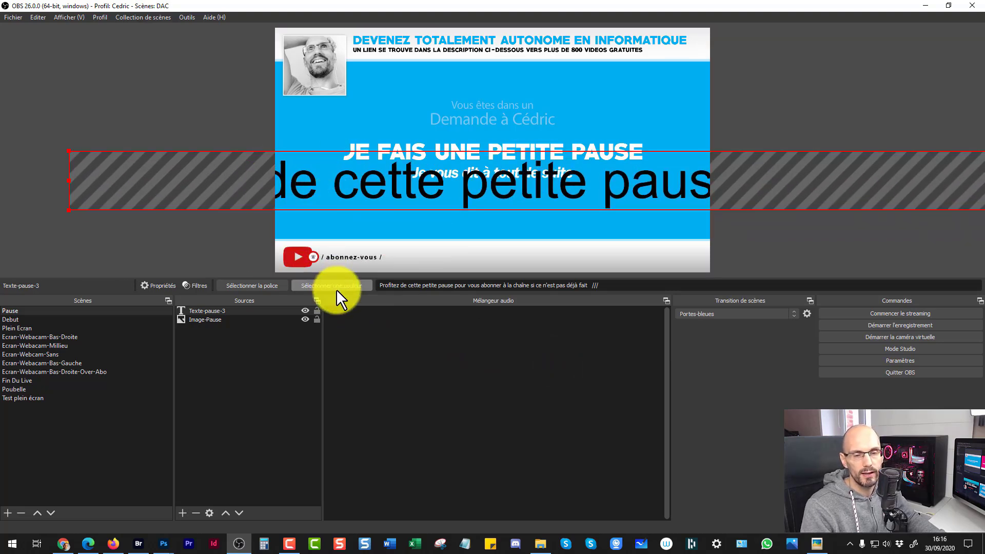
Step: Reduce the font size of the Texte-pause-3 text to 40
click(251, 286)
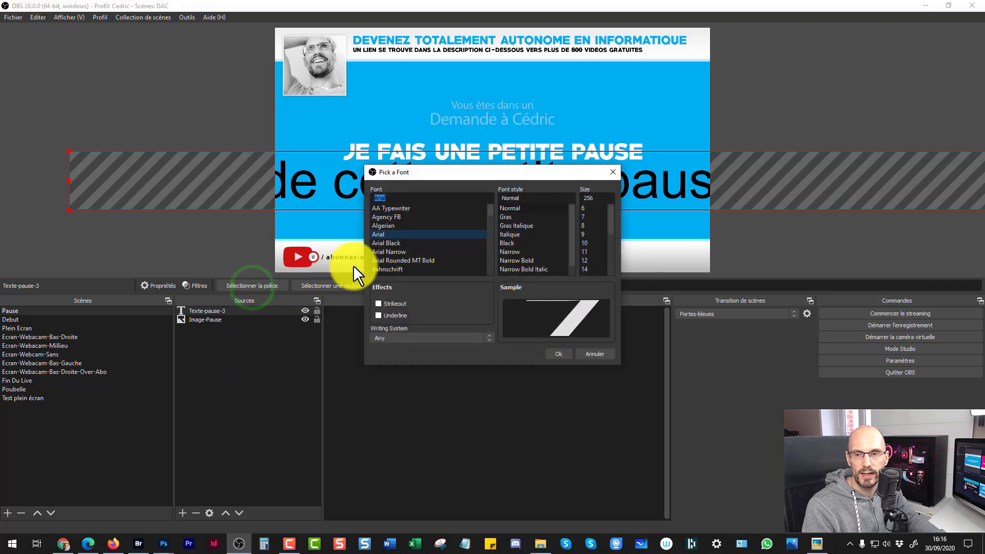
click(576, 196)
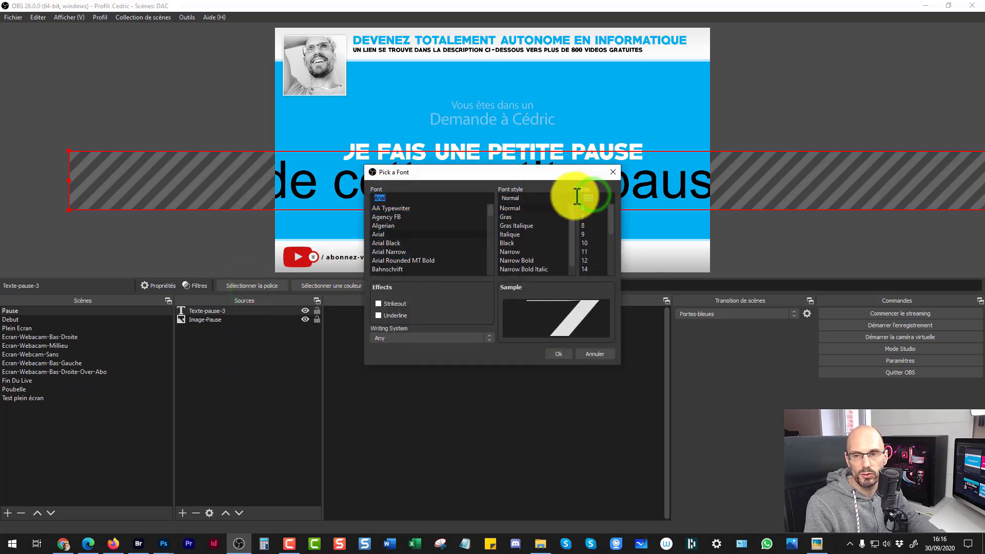
text(36)
key(Return)
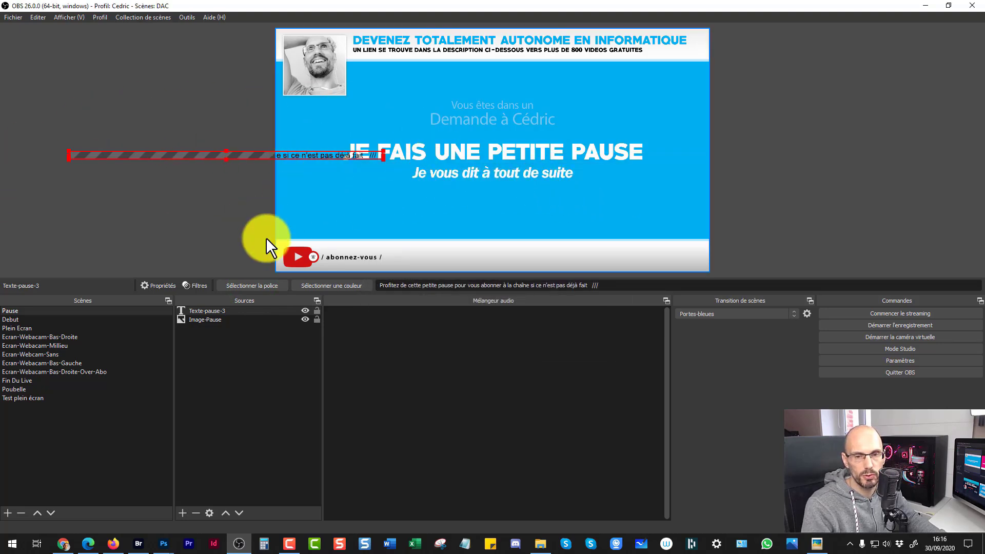
Step: Change the Texte-pause-3 font to Franklin Gothic Demi in the Normal style
click(250, 283)
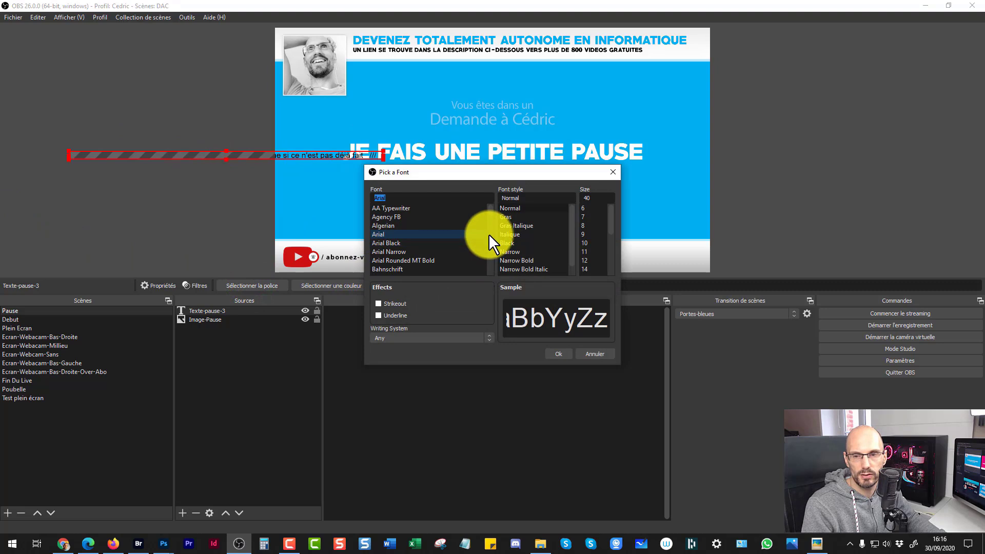
drag(490, 210, 492, 223)
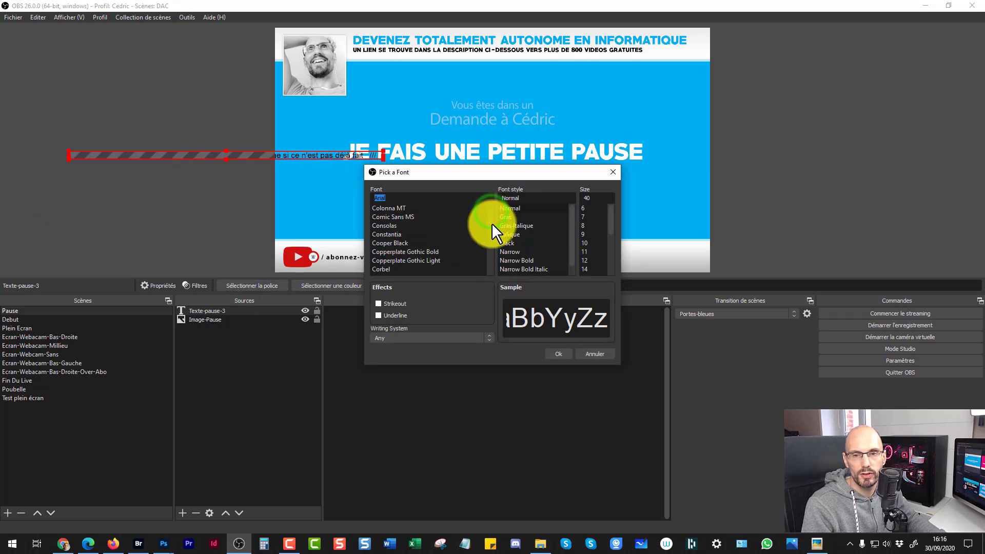
click(407, 236)
key(Down)
key(Down)
key(Down)
key(Down)
key(Down)
key(Down)
key(Down)
key(Down)
key(Down)
key(Down)
key(Down)
key(Down)
key(Down)
key(Down)
key(Down)
key(Down)
key(Down)
key(Down)
key(Down)
key(Down)
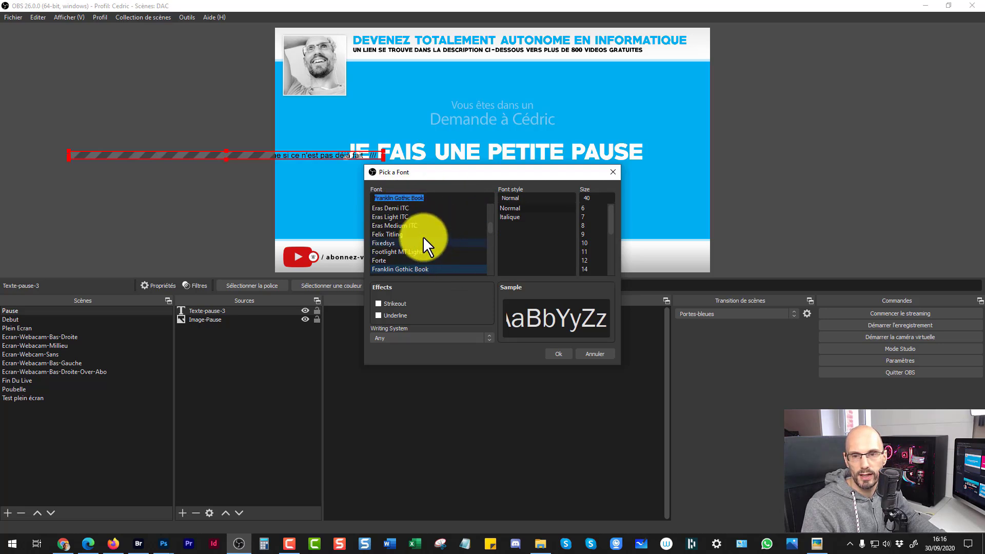
scroll(423, 236, down, 1)
click(388, 250)
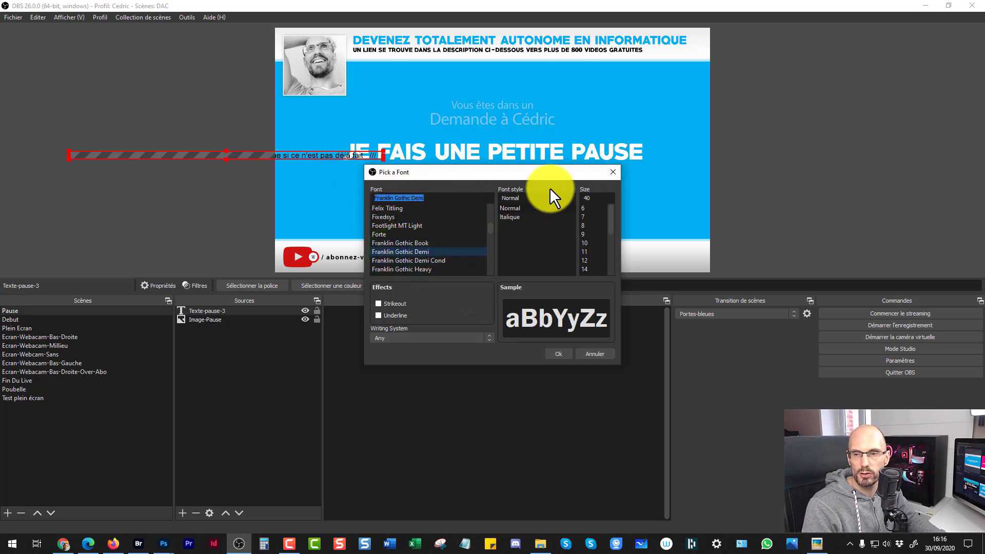
click(549, 350)
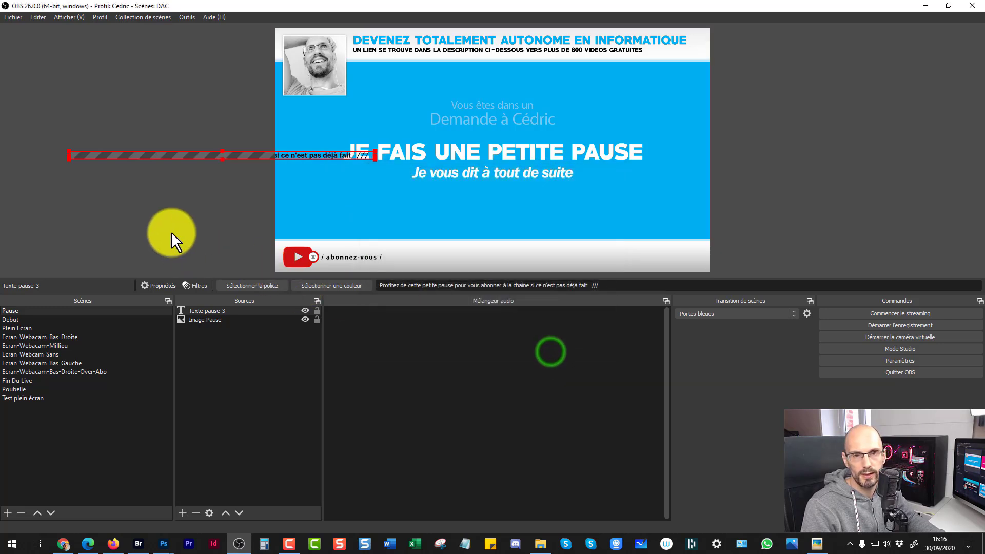
Step: Move the Texte-pause-3 text into the grey bottom banner, just after "/ abonnez-vous /", and align it vertically with that label
drag(156, 152, 475, 255)
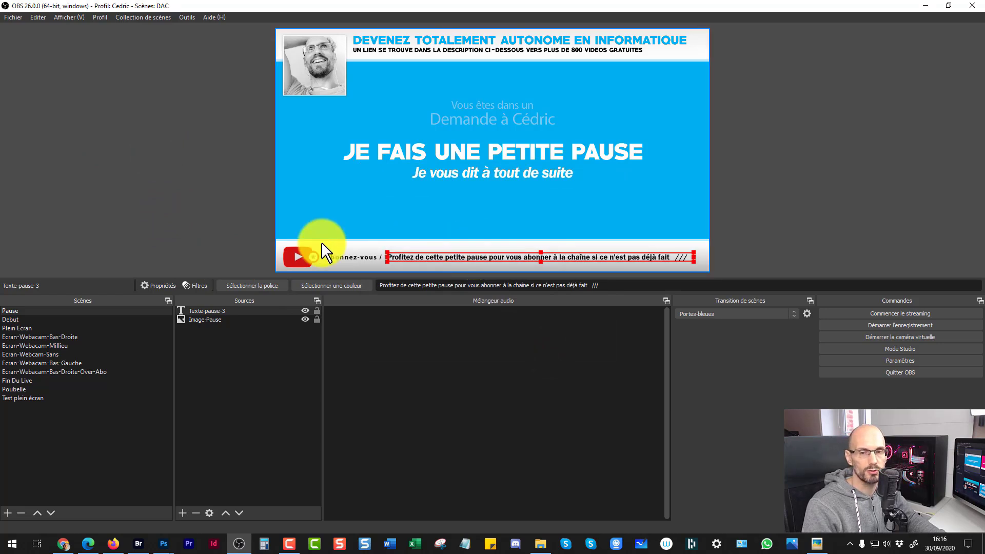
click(187, 191)
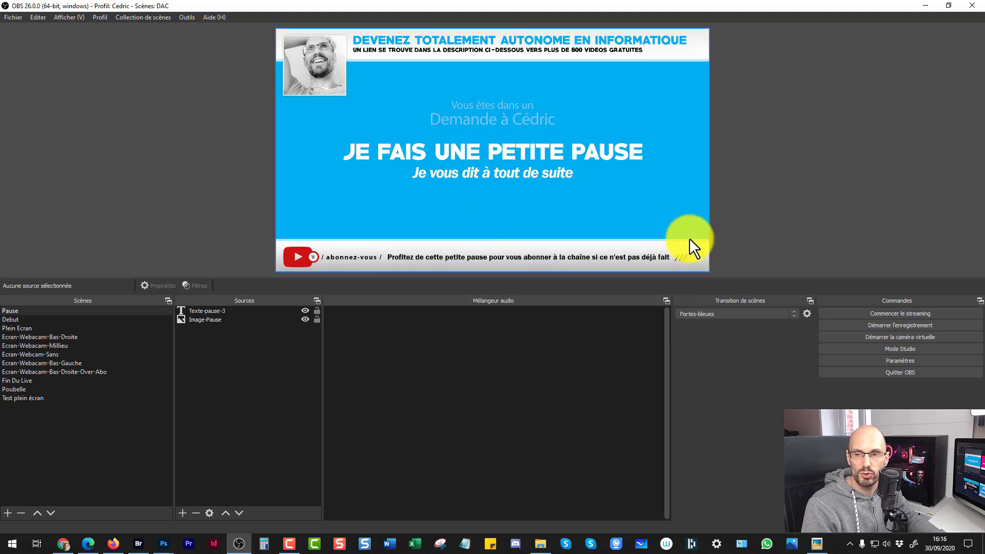
click(398, 257)
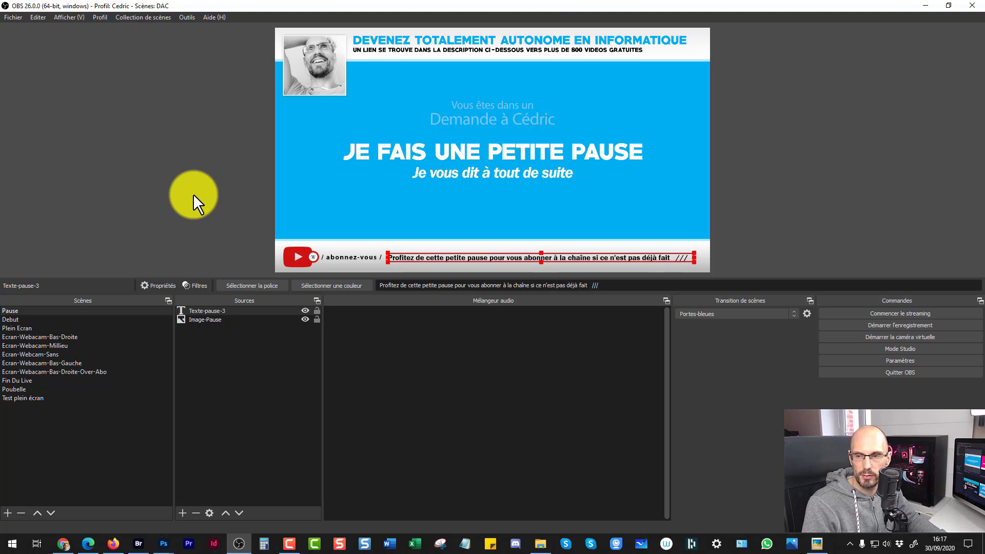
click(193, 193)
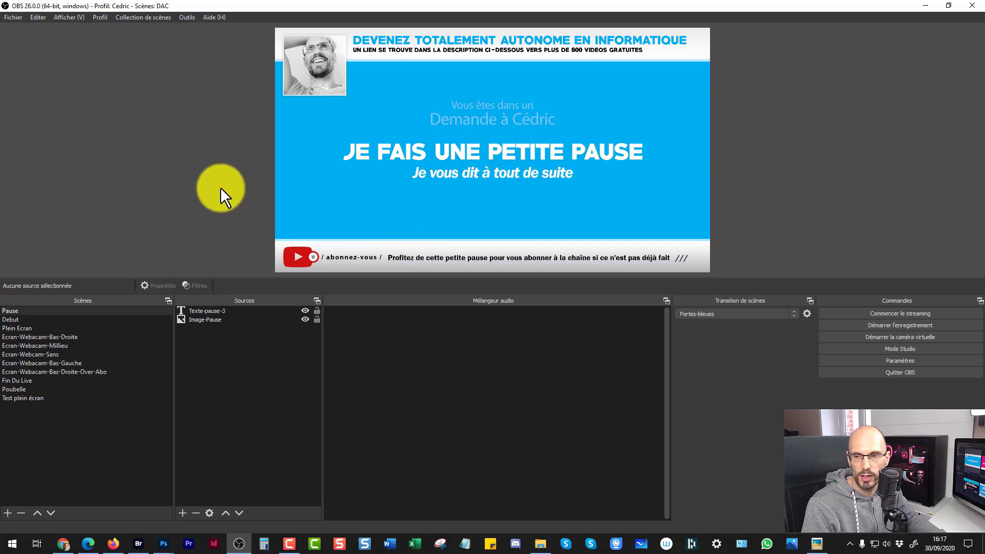
click(407, 258)
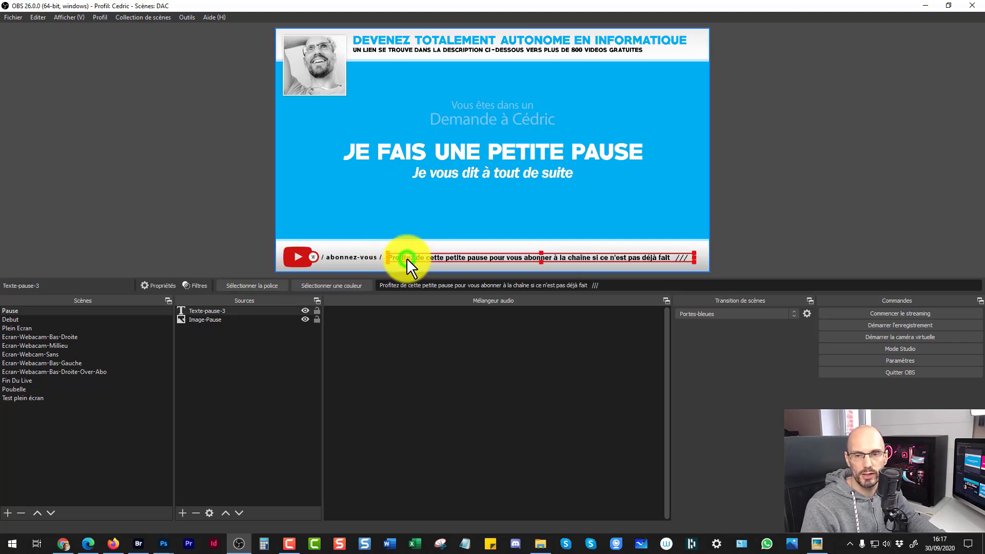
click(225, 222)
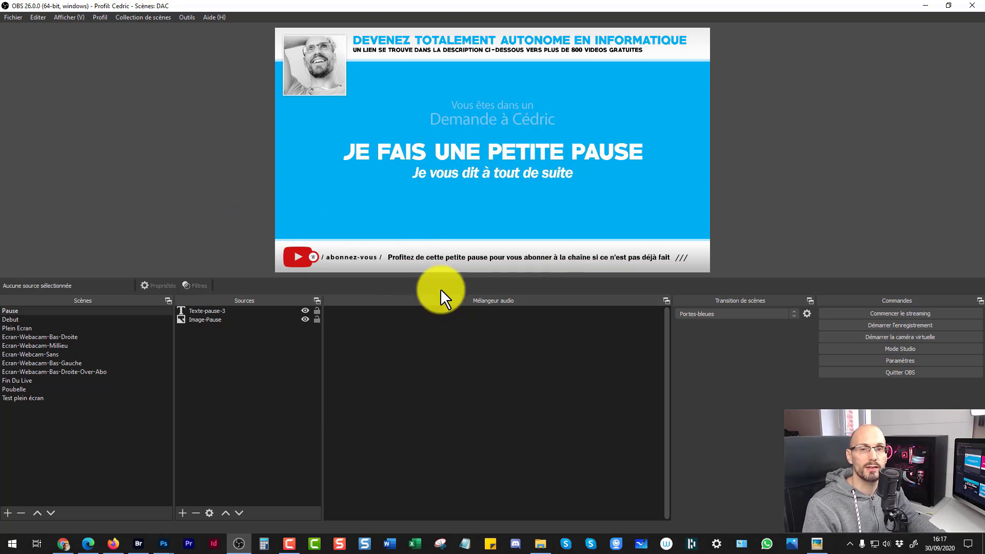
click(413, 257)
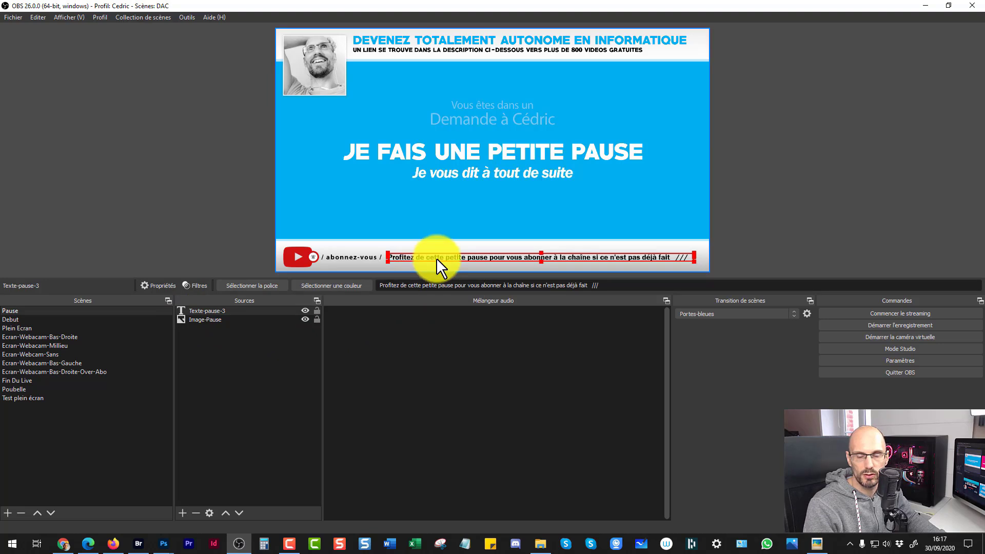
Step: Add a Défilement effect filter named Texte-Pause-defilement to the Texte-pause-3 source
click(203, 339)
click(209, 310)
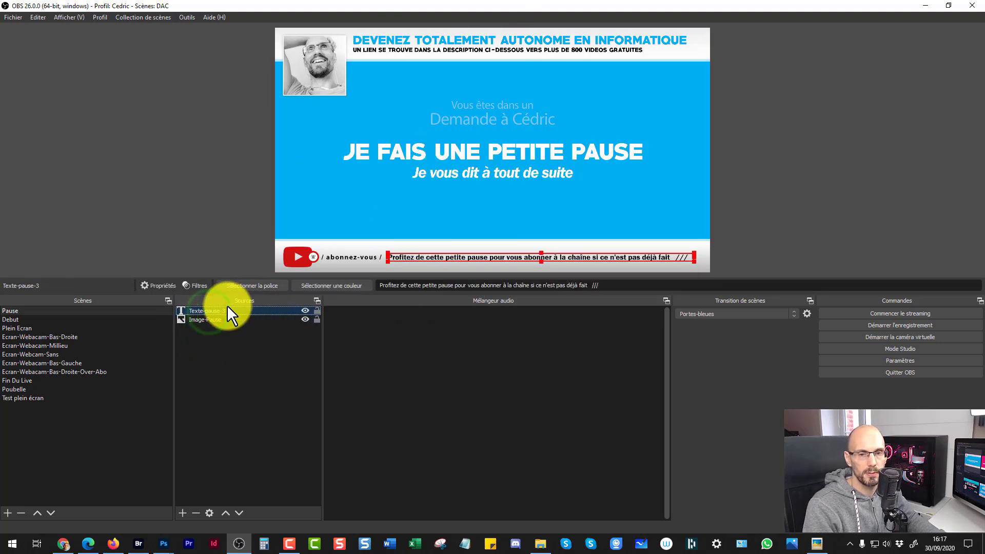
click(198, 285)
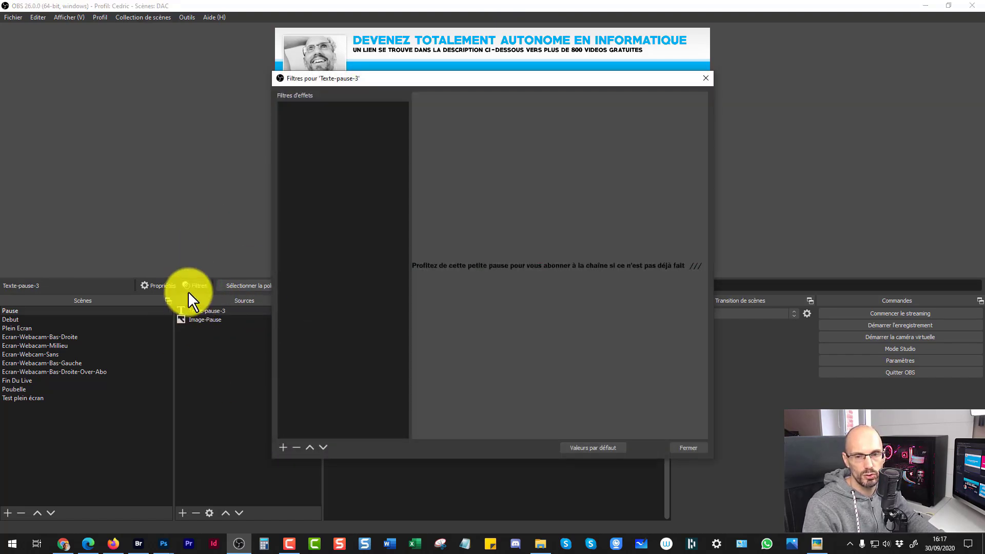
click(280, 447)
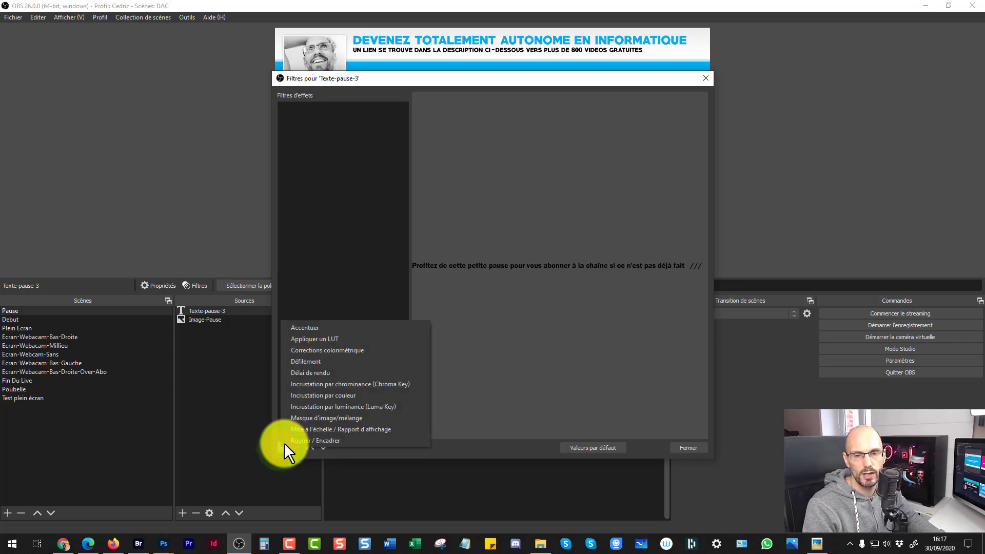
click(297, 362)
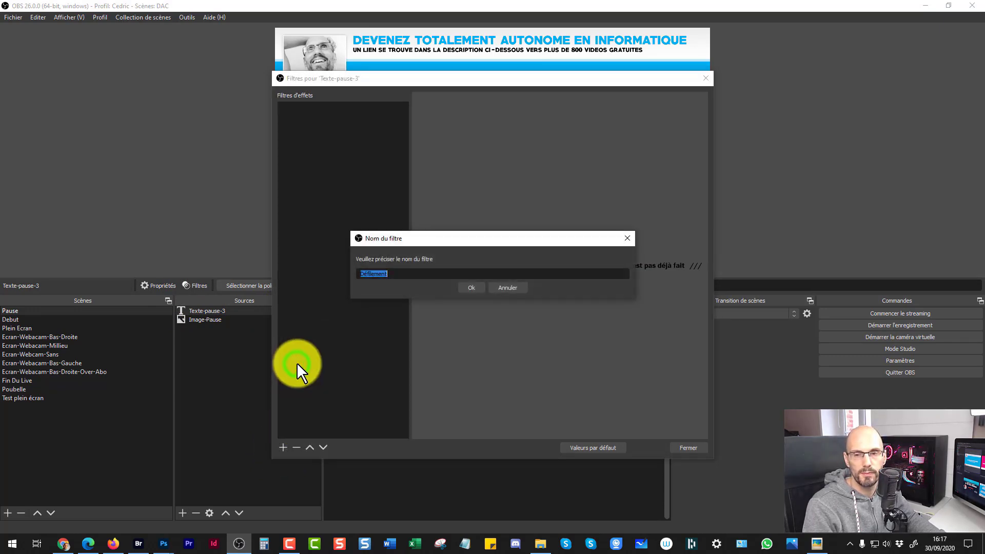
text(T)
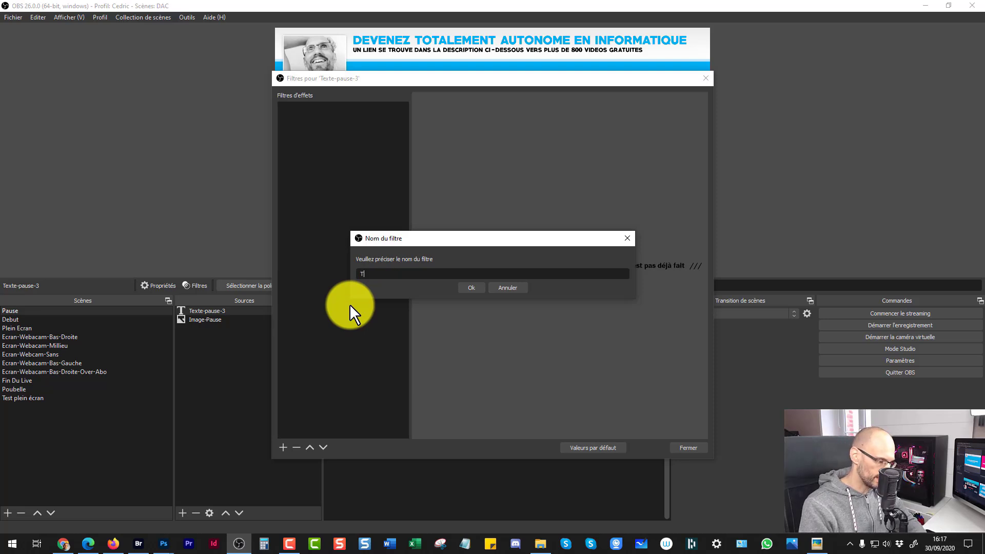
text(exte-P)
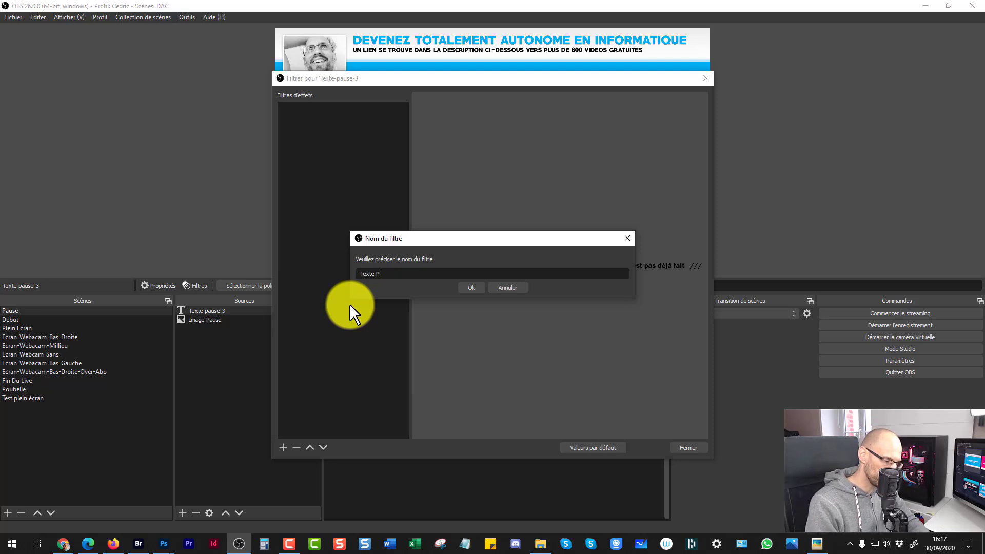
text(ause-de)
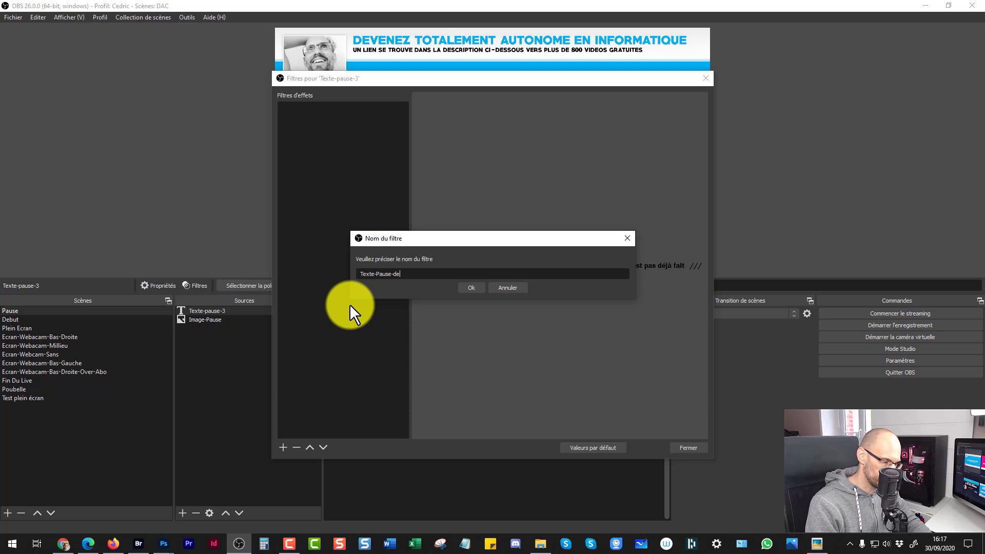
text(filement)
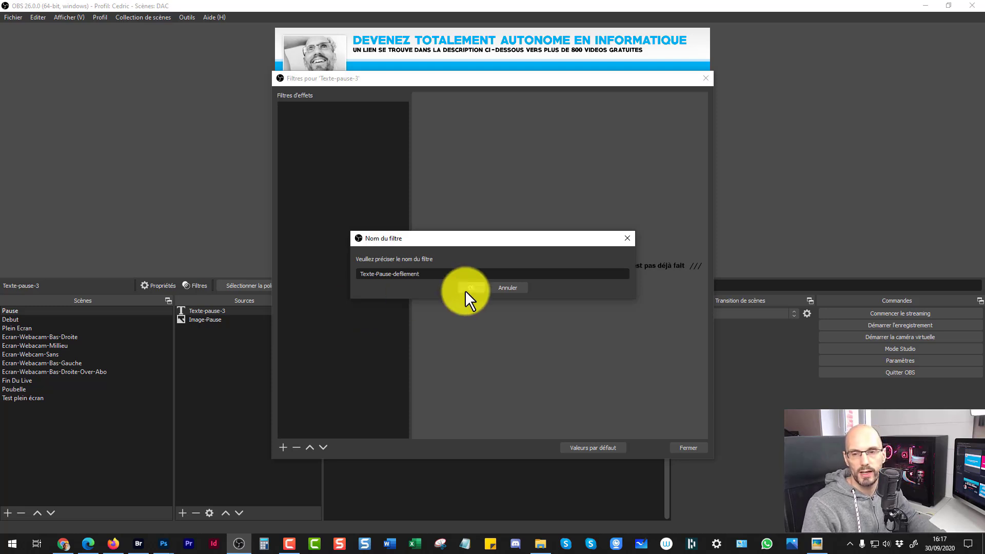
click(469, 285)
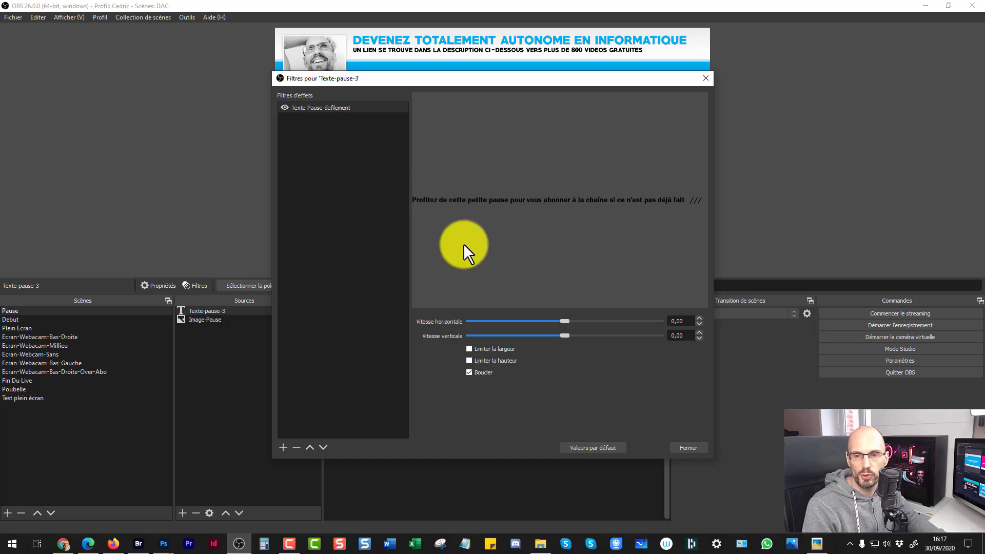
Step: Set the filter's horizontal speed to 40, trying 400 for comparison before returning to 40
click(662, 320)
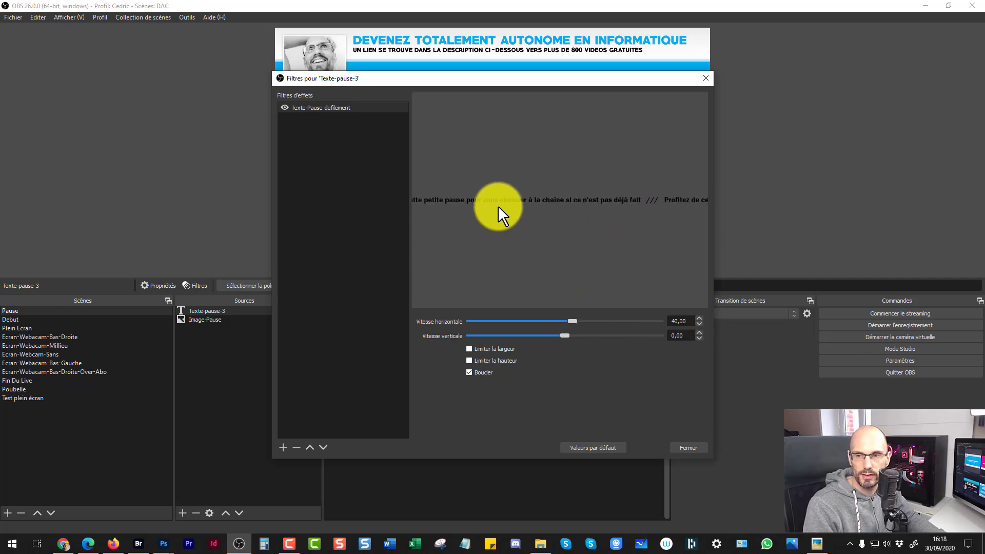
double_click(677, 321)
text(400)
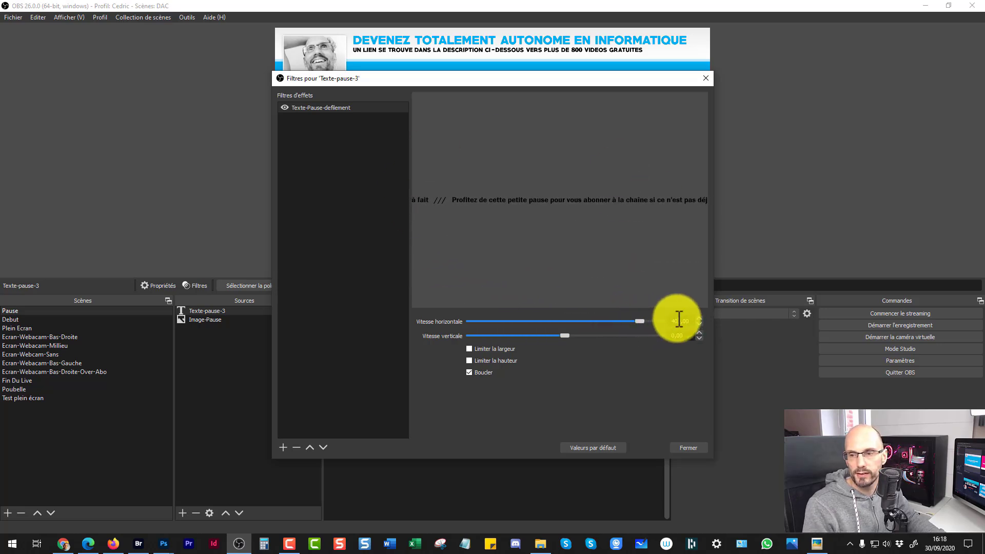
key(BackSpace)
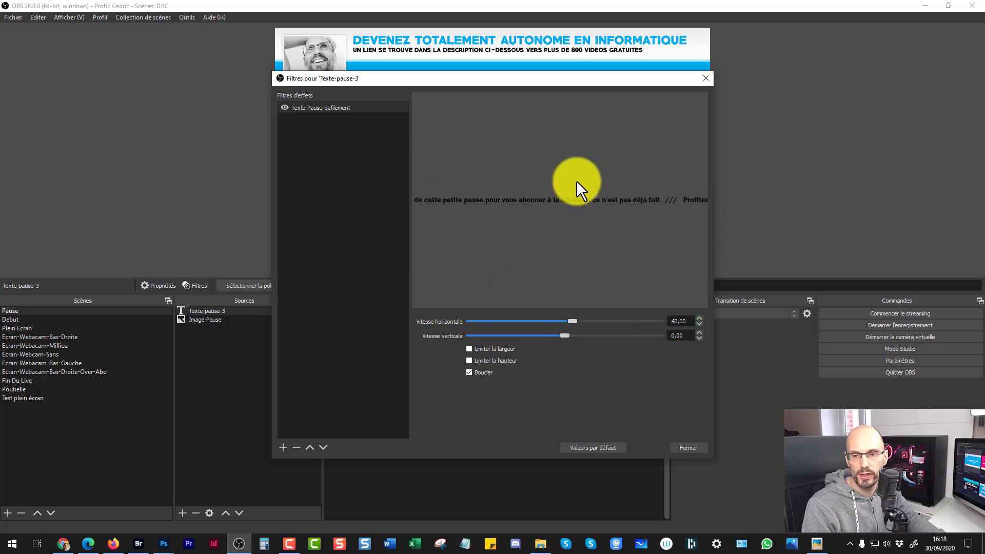
Step: Try the scrolling filter without looping, re-enable Boucler, and close the filter settings
click(468, 372)
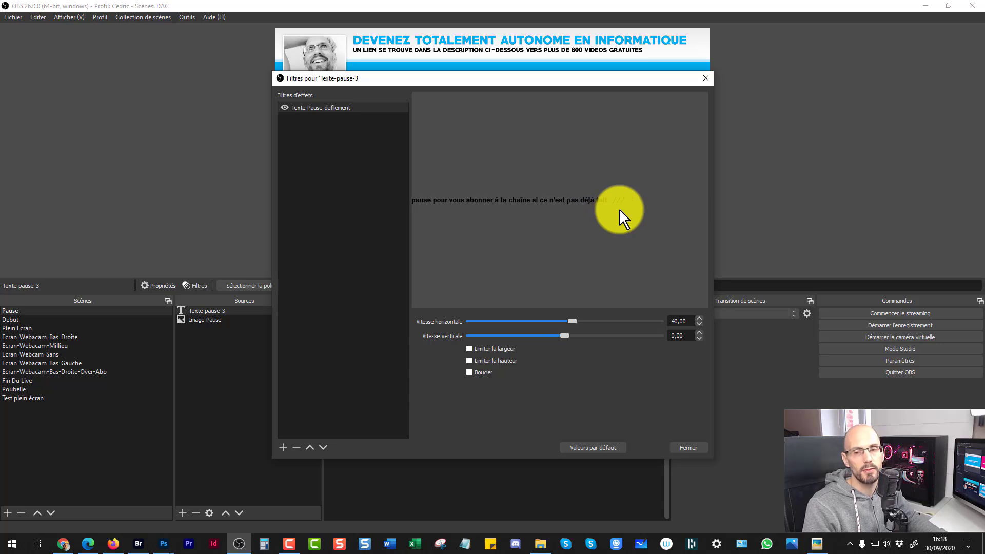
click(470, 370)
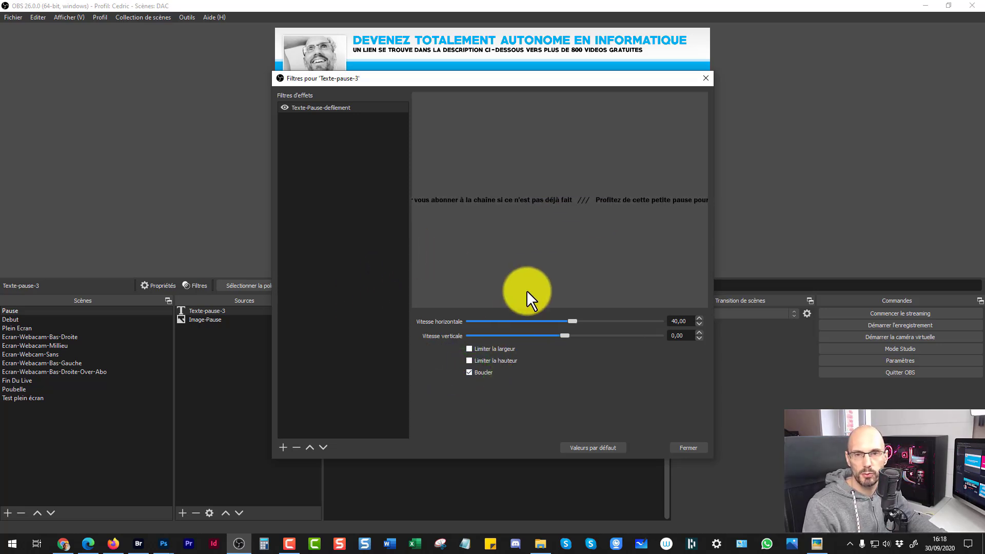
click(690, 449)
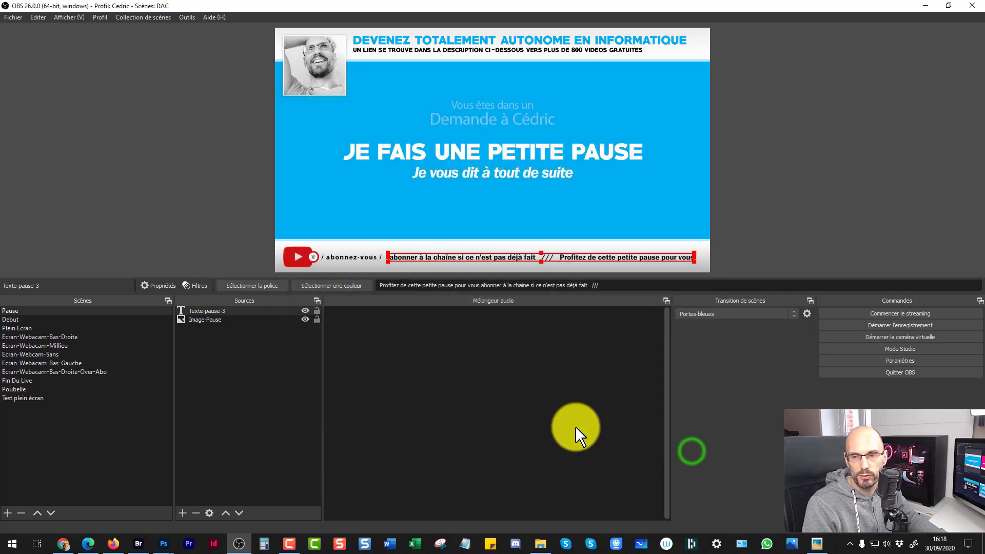
click(252, 211)
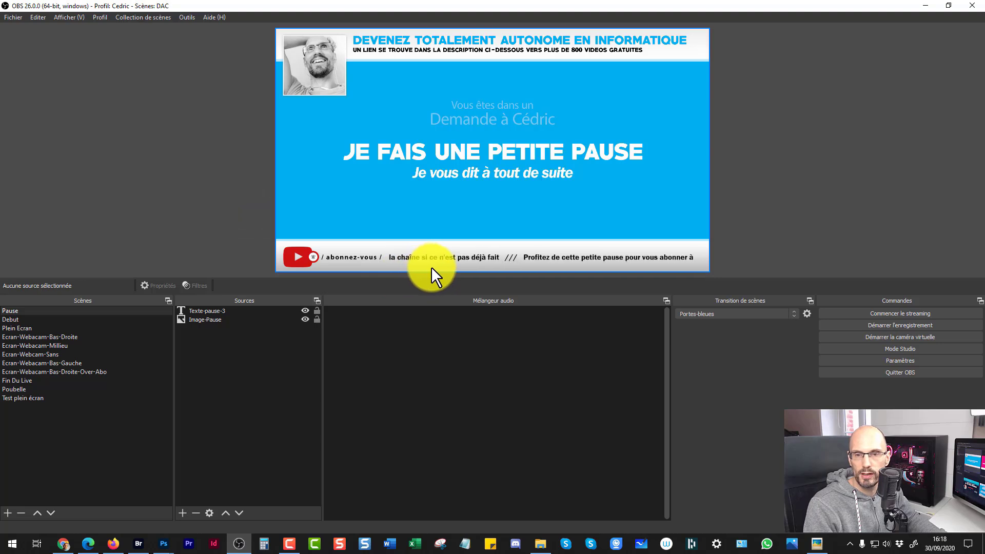
Step: Check the scrolling banner text in the Pause scene, view the Debut scene, and return to Pause
click(399, 257)
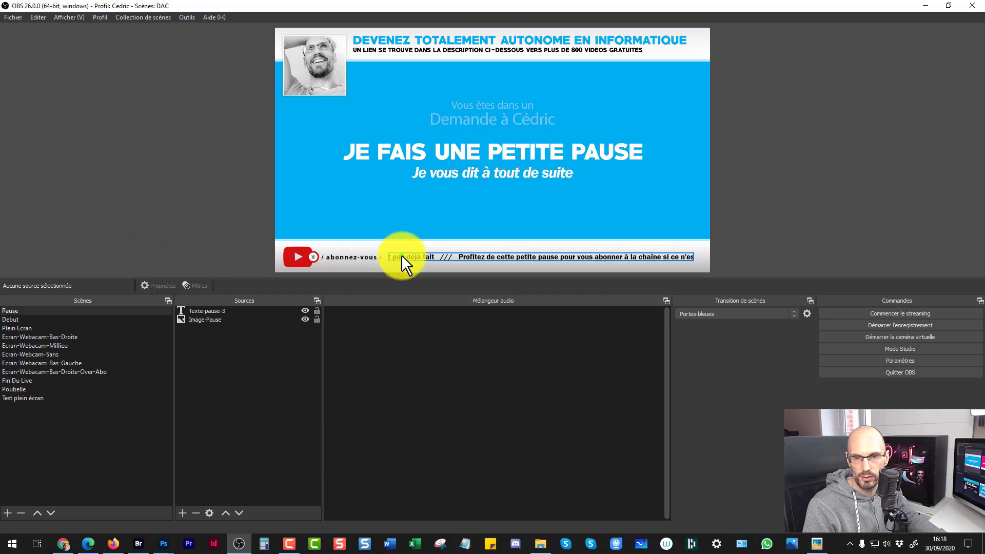
click(174, 211)
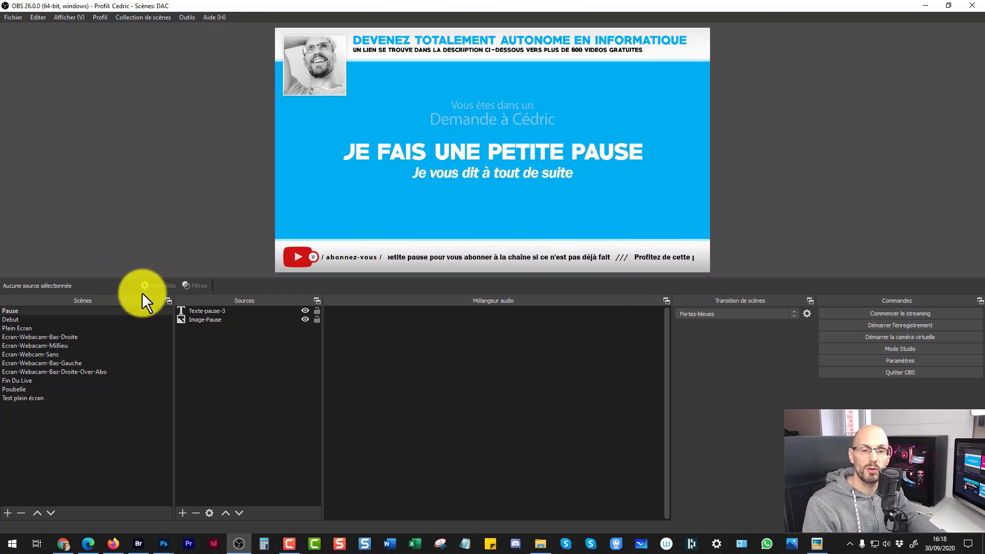
click(11, 319)
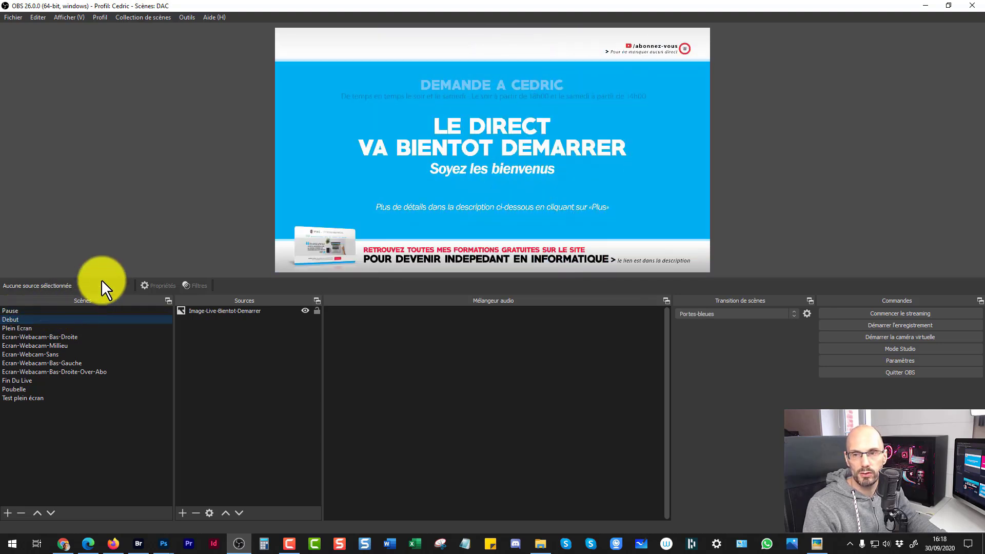
click(13, 311)
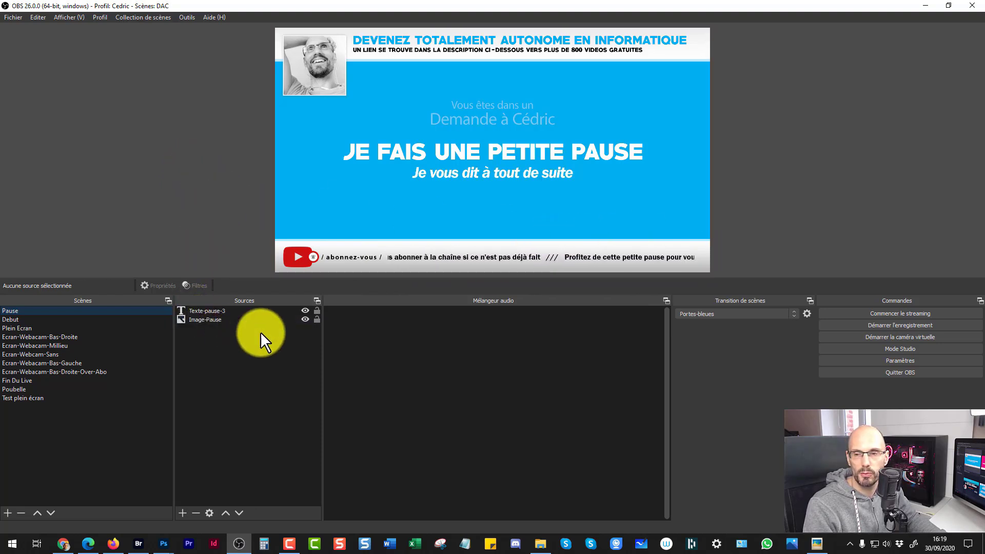
Step: Try vertical scrolling on Texte-pause-3 by setting its filter's horizontal speed to 0 and vertical speed to 40
click(211, 307)
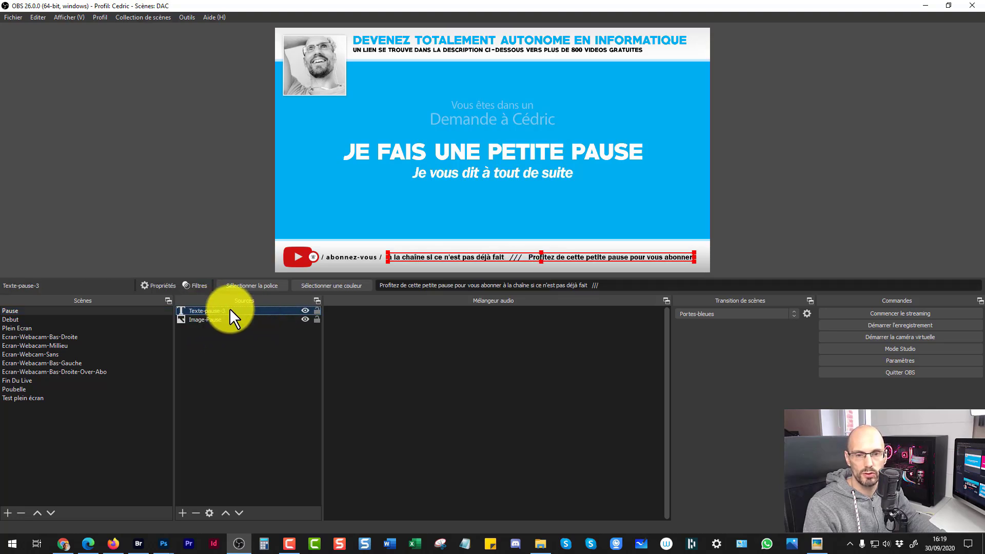
click(197, 285)
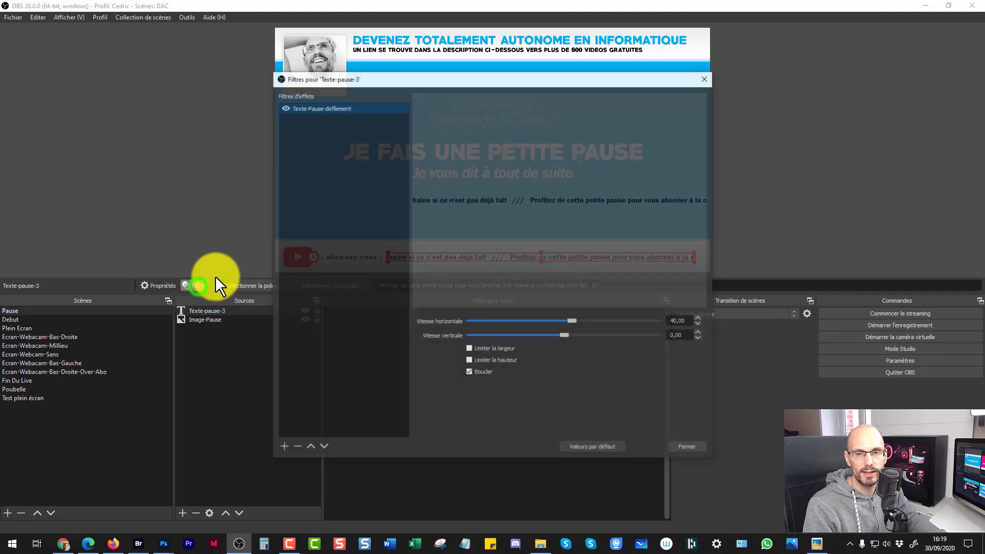
click(304, 107)
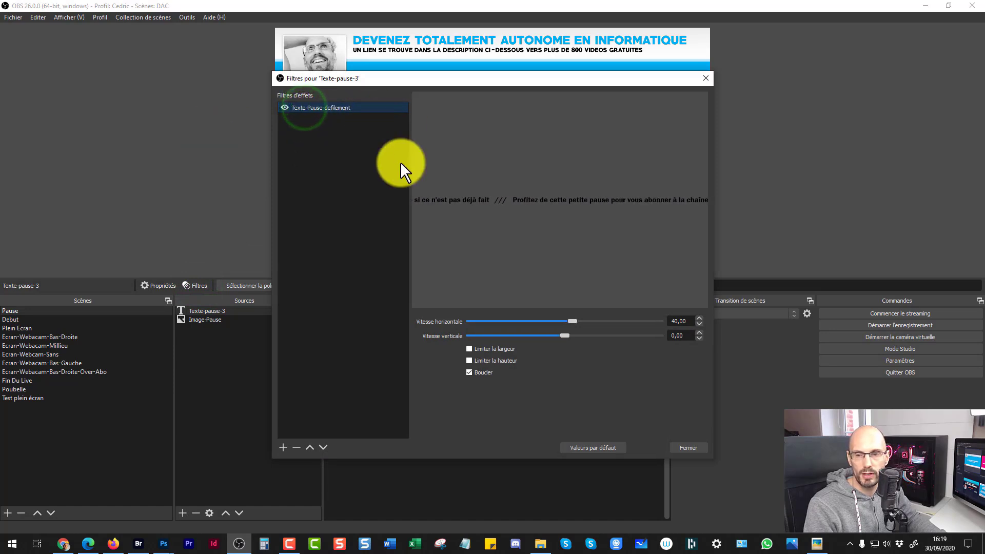
click(672, 323)
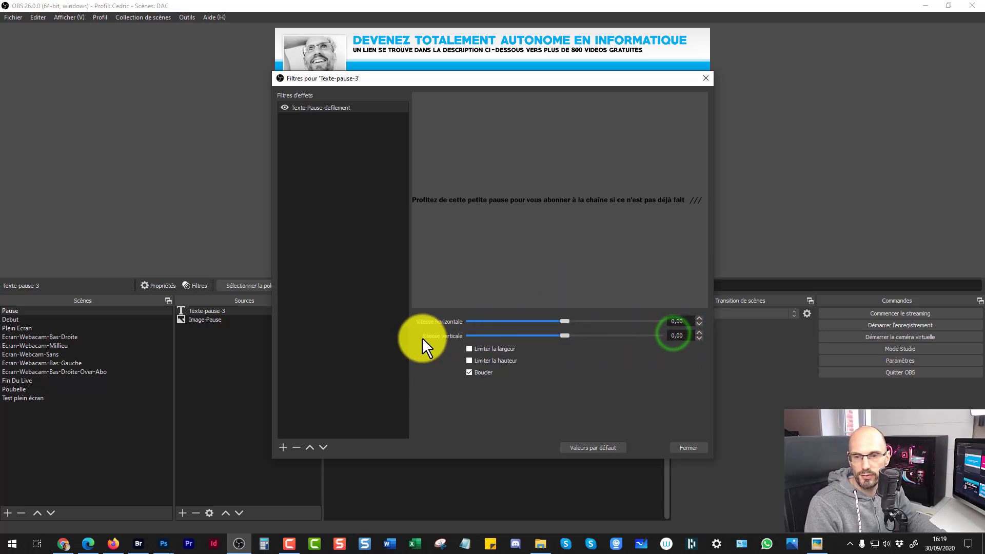
text(4)
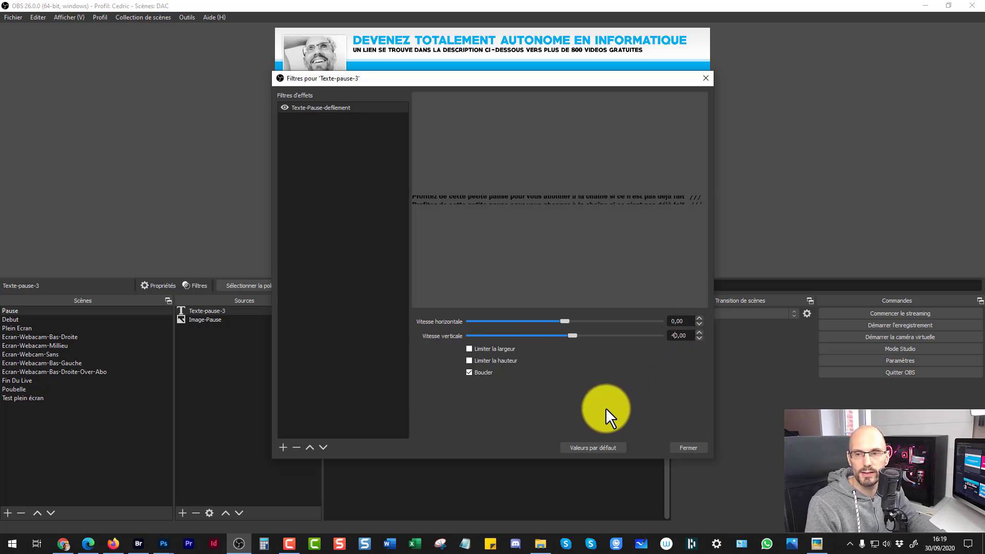
click(682, 445)
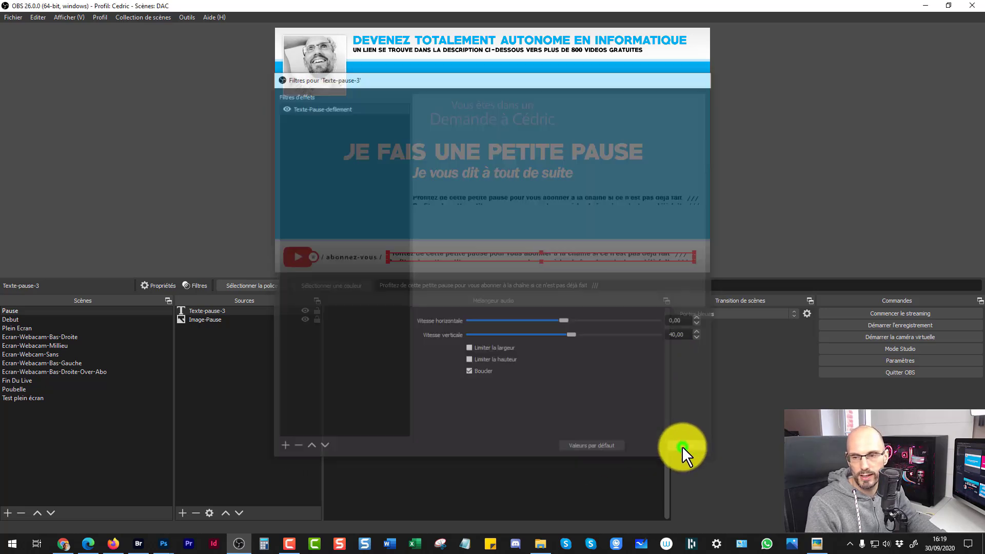
click(229, 219)
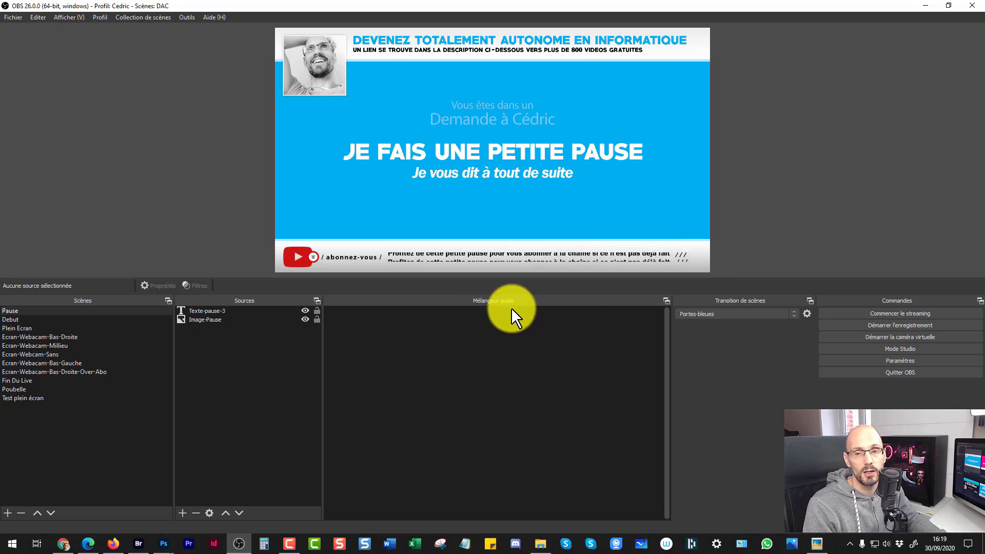
Step: Try the Texte-pause-3 scrolling filter without Boucler, with horizontal speed 40 and vertical speed 0
click(198, 310)
click(200, 285)
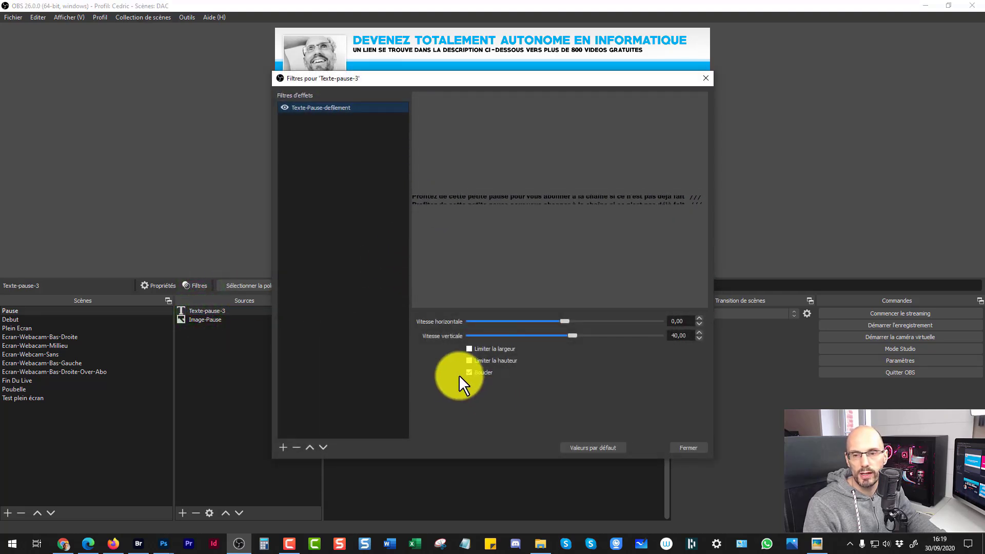
click(468, 372)
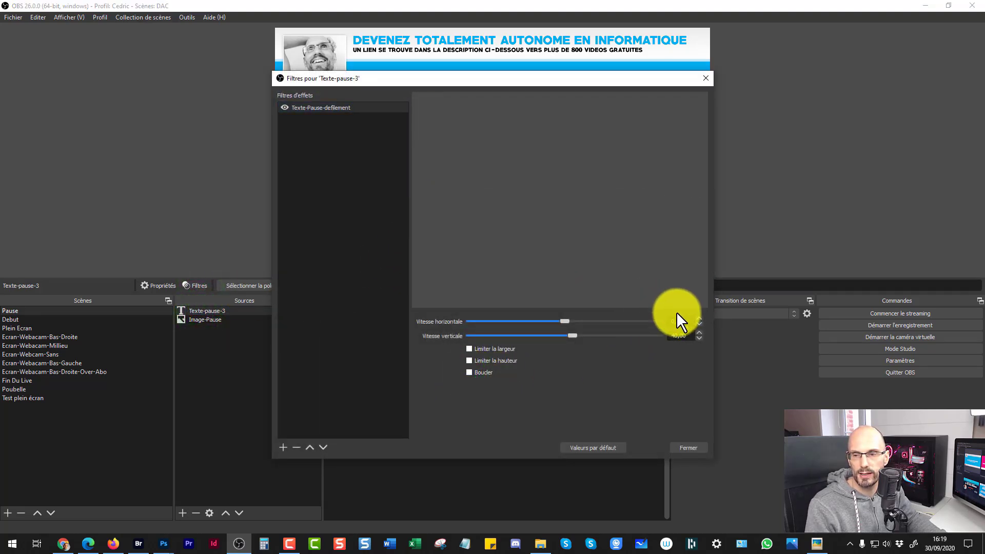
text(0)
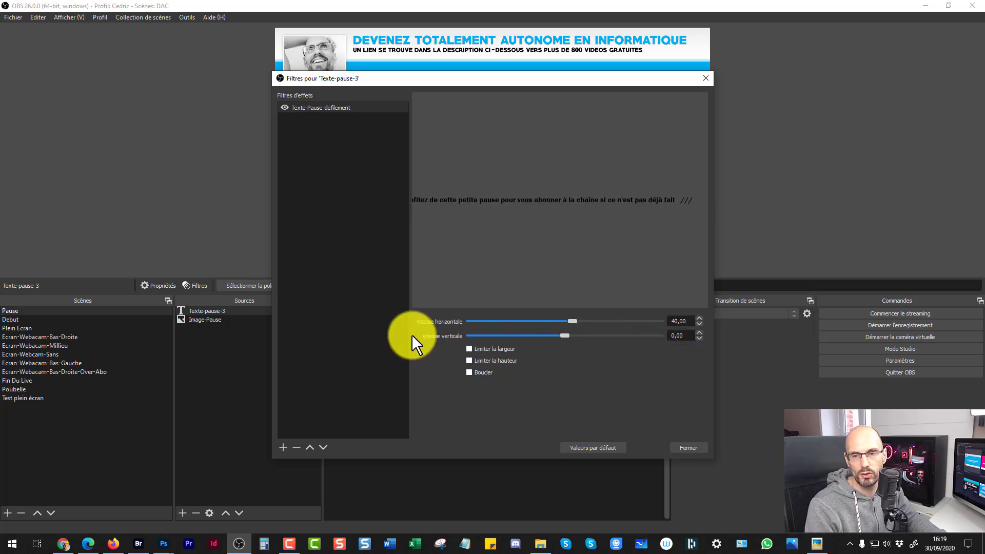
click(686, 446)
click(217, 213)
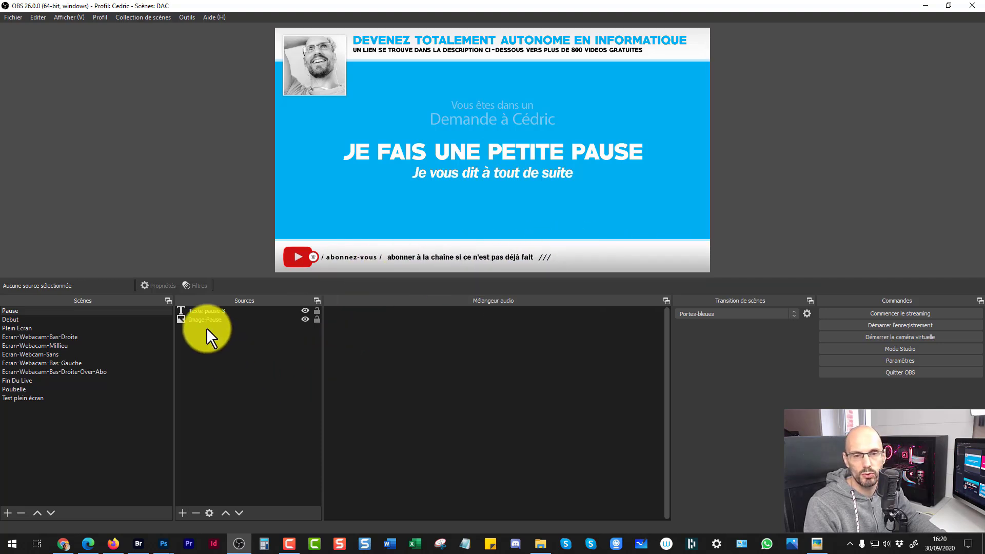
Step: Re-enable Boucler in the Texte-pause-3 scrolling filter and close its settings
click(204, 312)
click(197, 286)
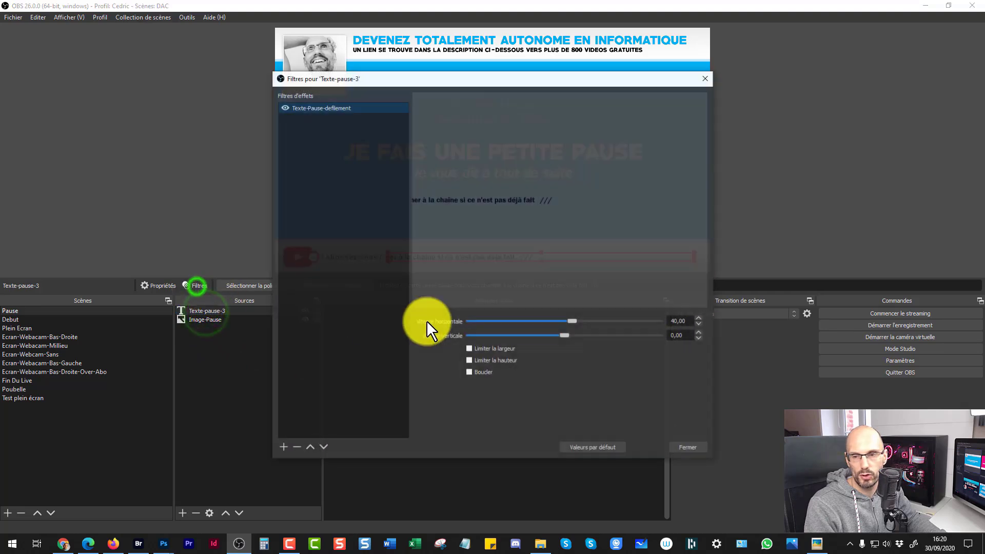
click(468, 372)
click(687, 447)
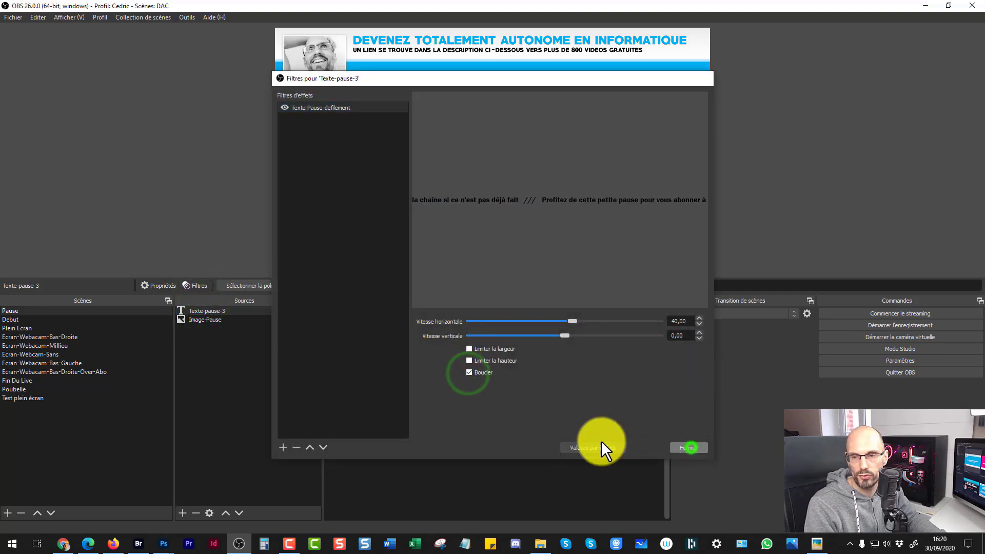
click(458, 400)
click(221, 196)
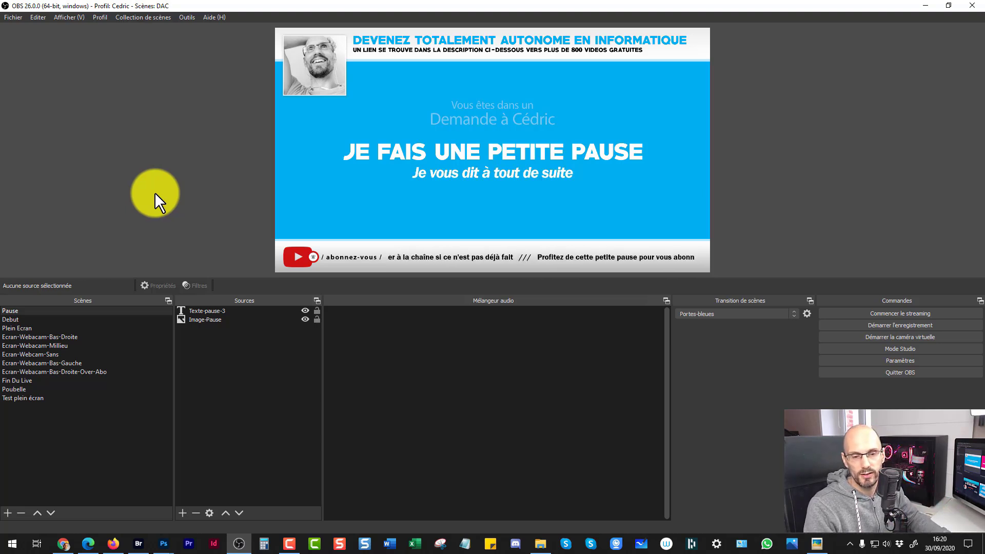
Step: Switch to Edge, dismiss the subscription popup, view the Formation Informatique Avec Cedric home page, and minimize the browser
click(67, 541)
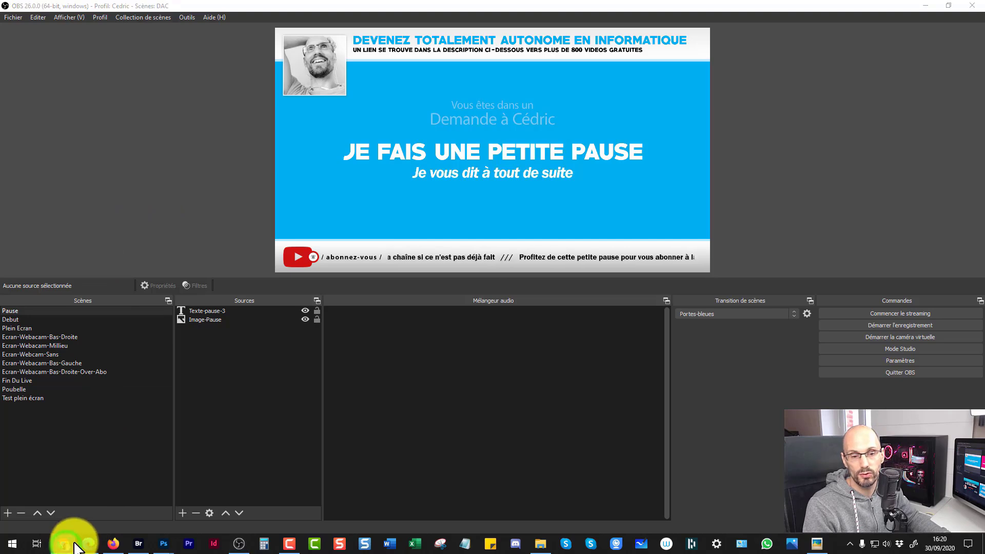
click(88, 543)
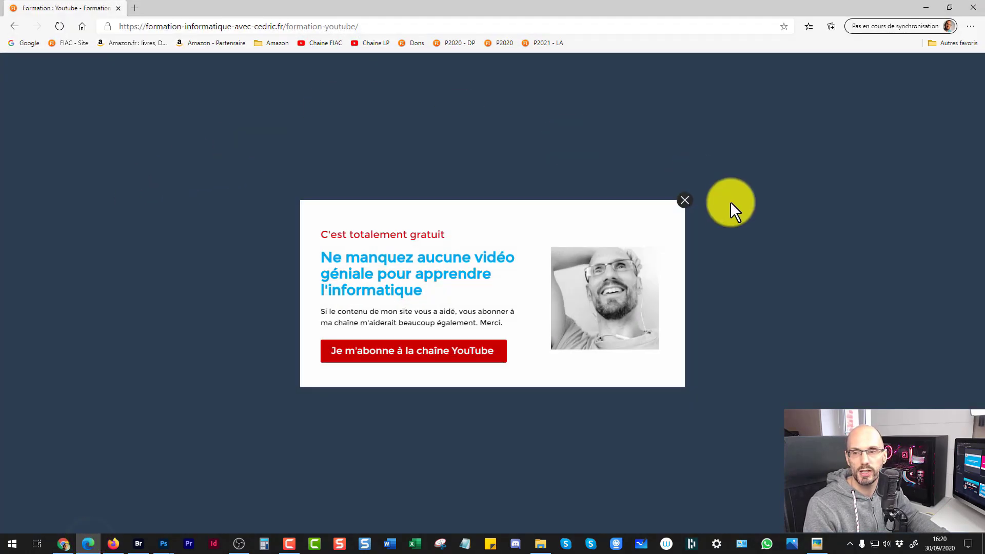
click(685, 200)
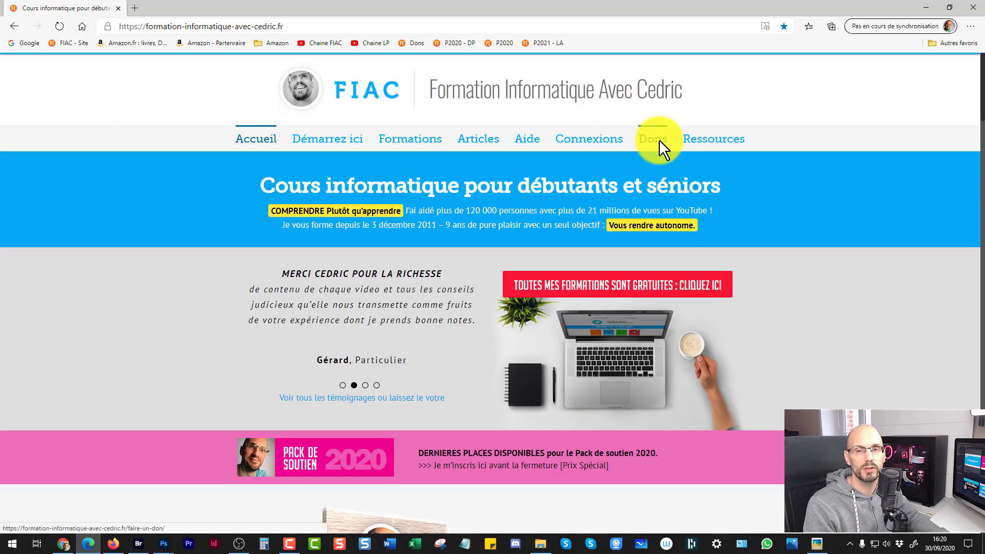
click(974, 73)
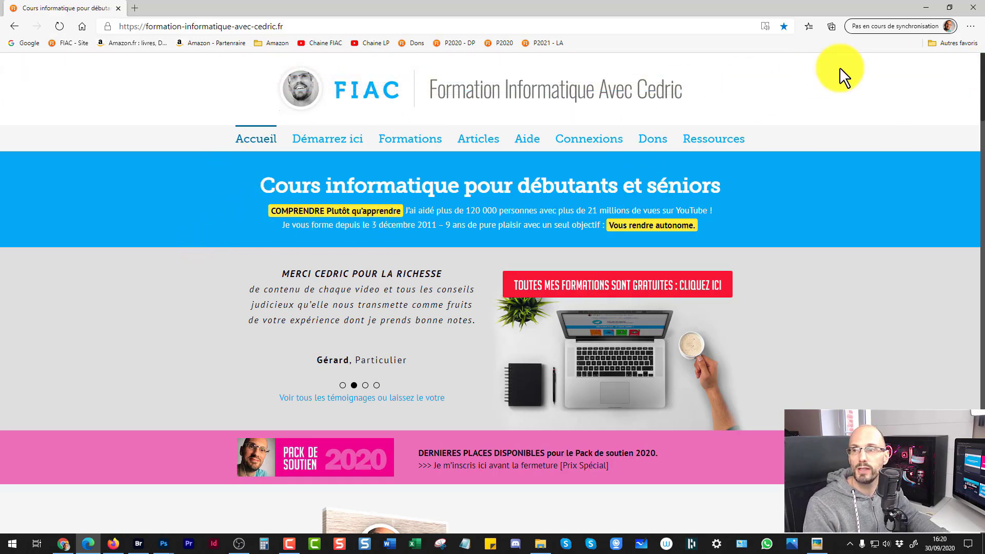
click(925, 9)
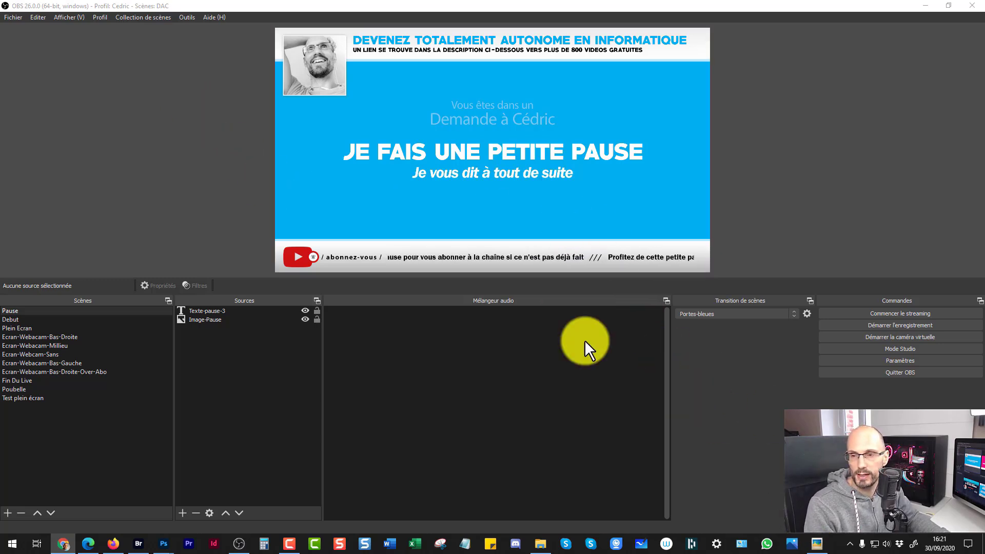
Step: Minimize the windows covering the photo viewer and display the stream-start notebook sketch in 03.jpg
click(924, 4)
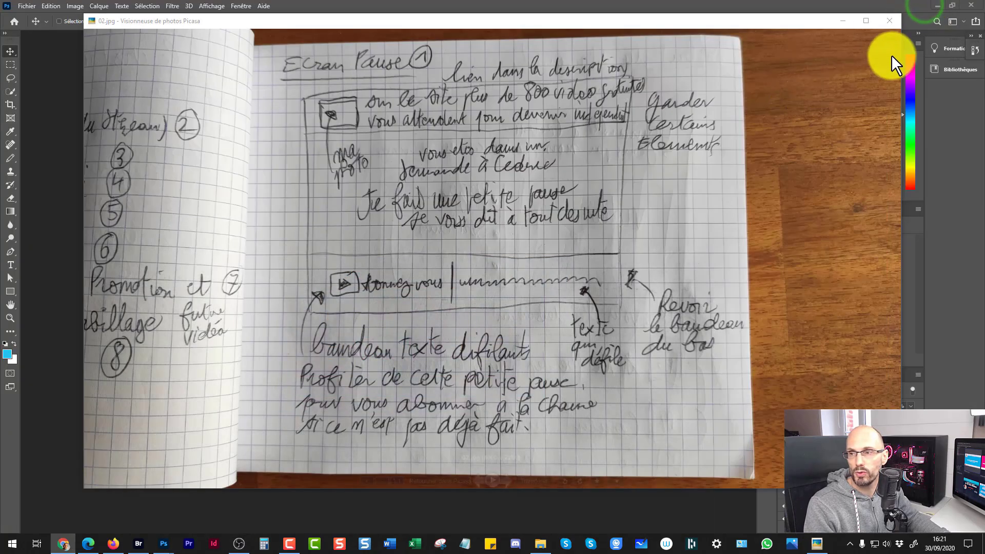
click(933, 5)
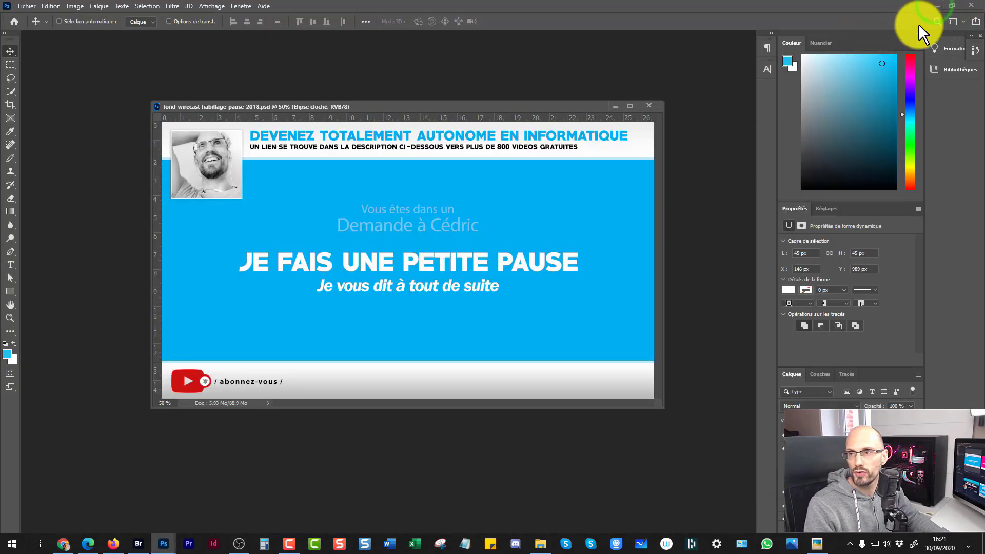
click(936, 5)
key(Right)
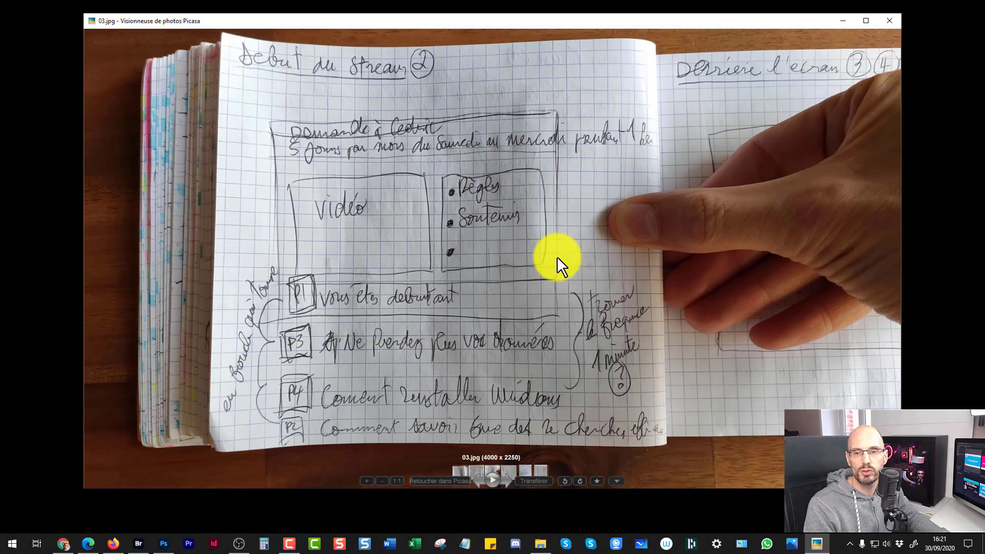
Step: Switch to OBS, compare the Debut and Plein Ecran scenes with the notebook sketch, and return to the Pause scene
click(231, 549)
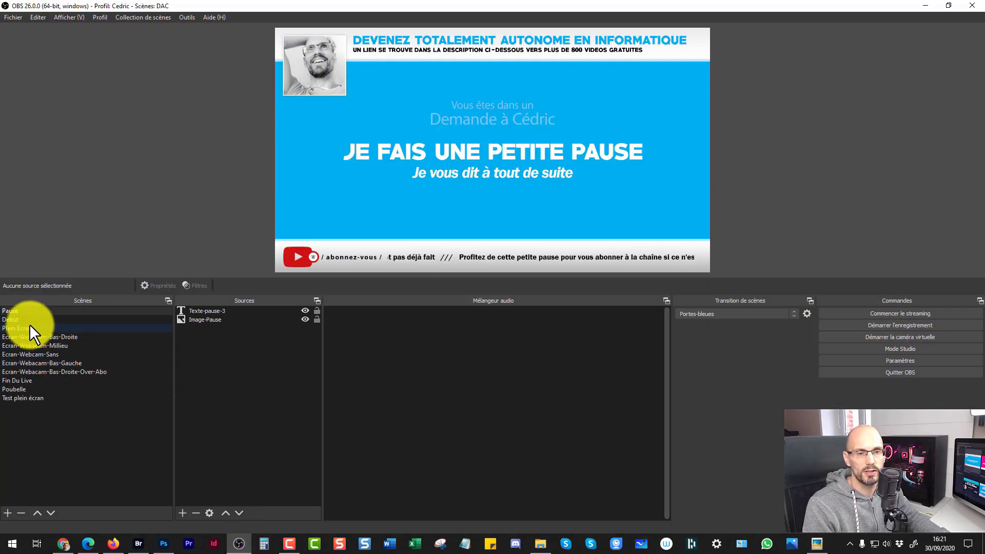
click(14, 318)
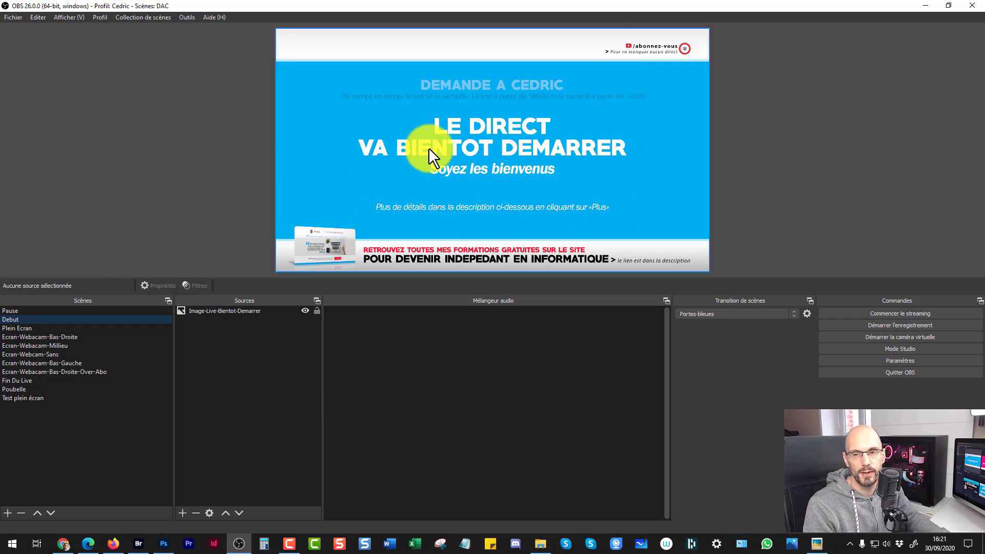
click(15, 327)
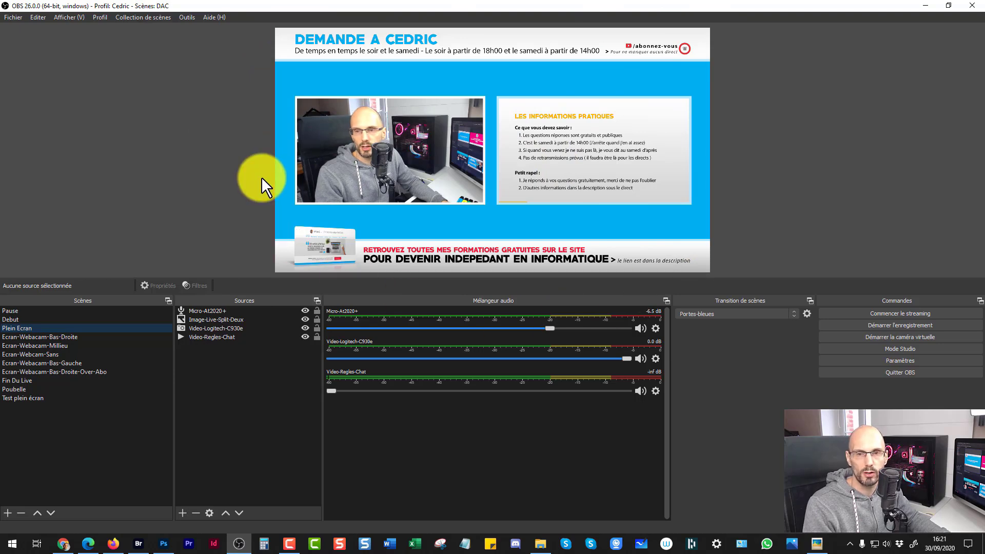
click(815, 542)
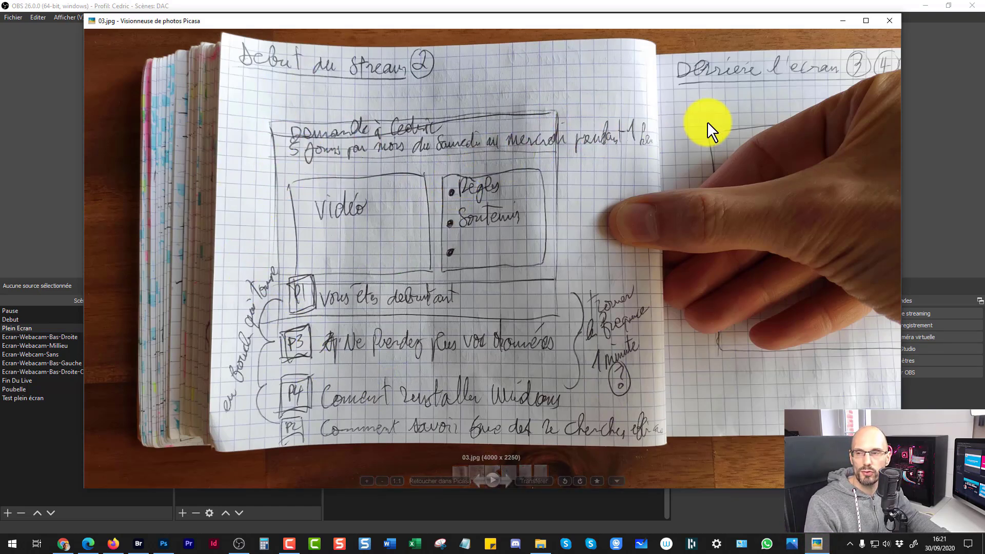
click(618, 7)
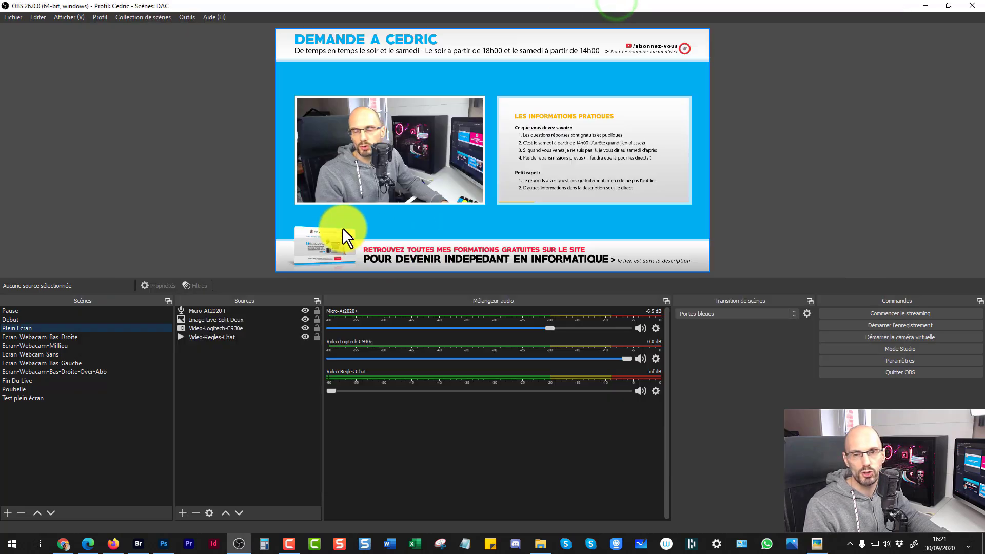
click(18, 311)
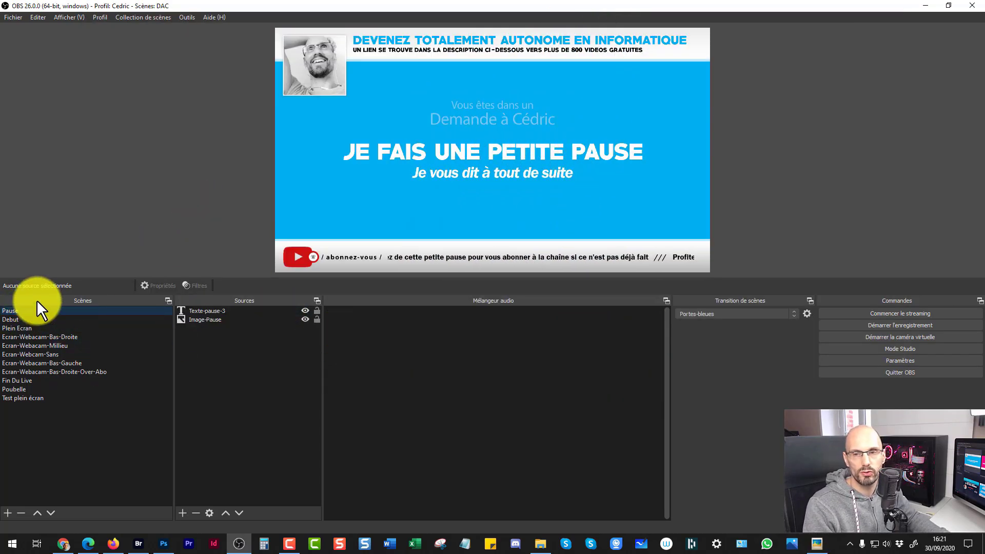
Step: Switch to Photoshop and shrink the Couleur and Propriétés areas to give the Calques list more room
click(163, 544)
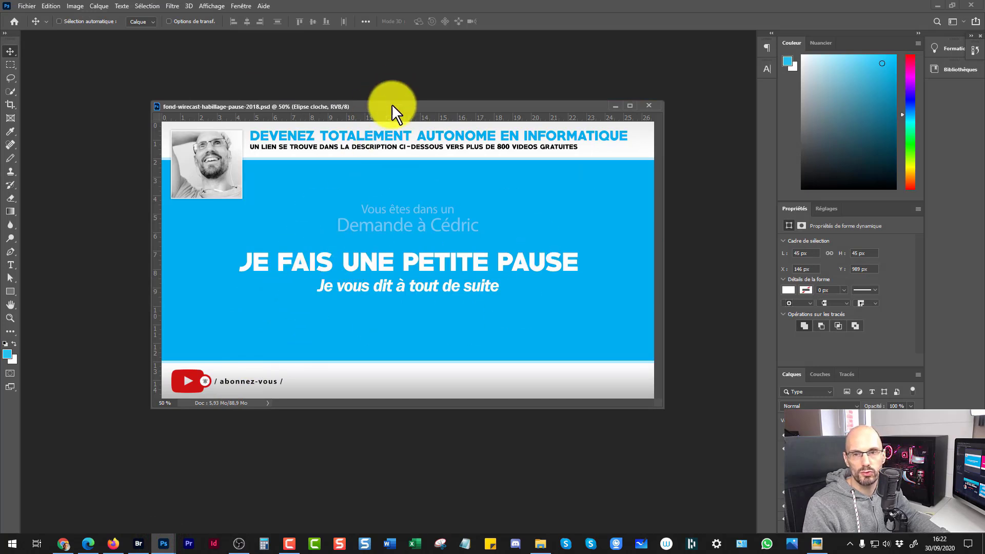
drag(391, 109, 392, 110)
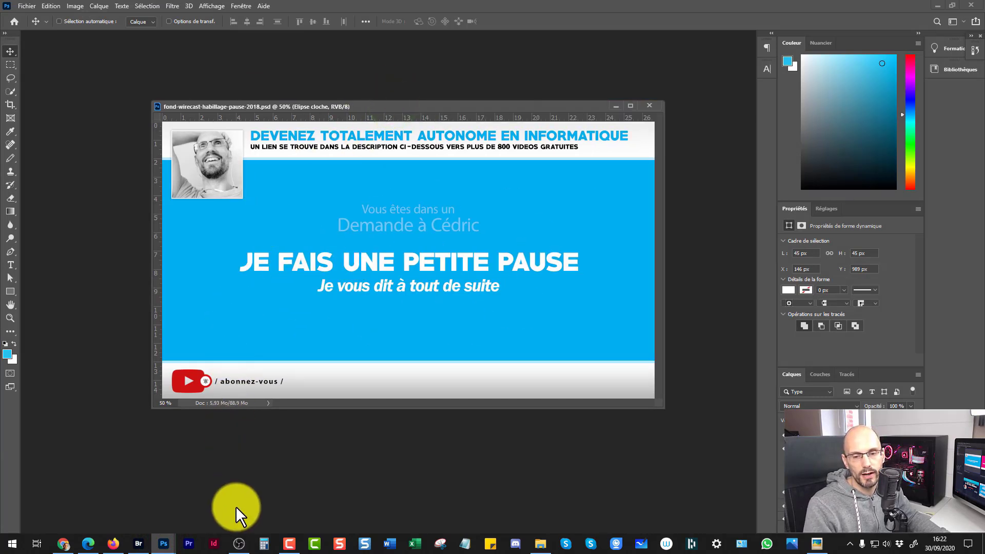
mouse_move(240, 548)
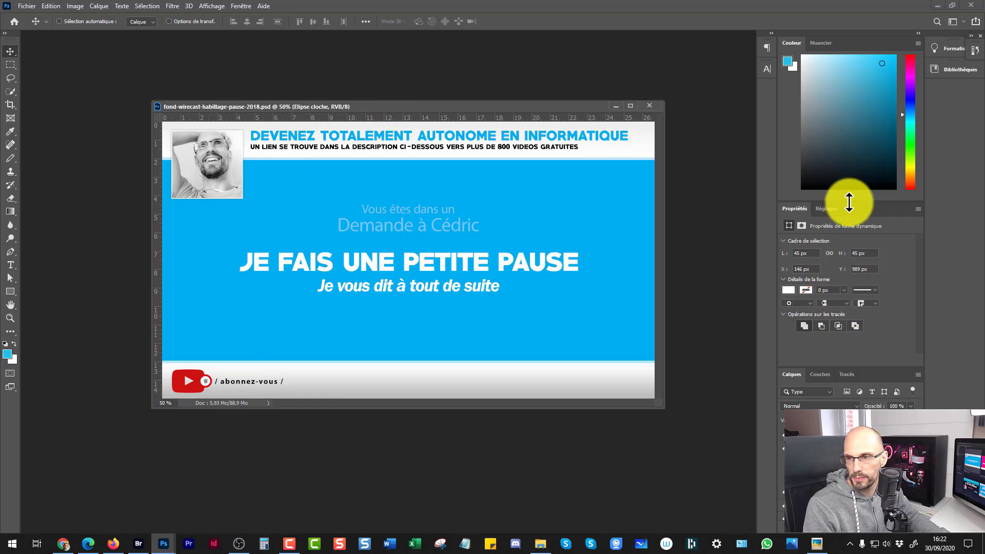
drag(839, 200, 836, 105)
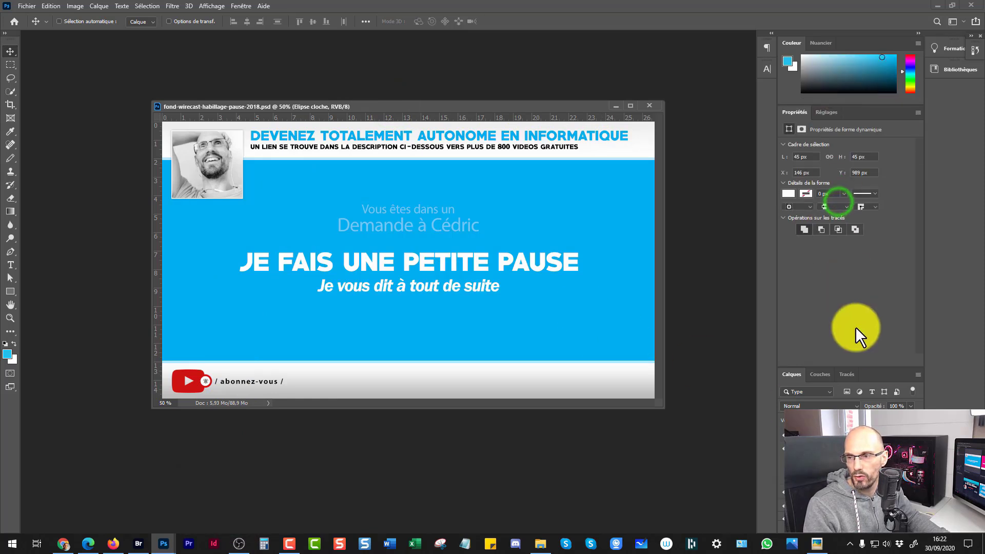
drag(859, 364, 837, 259)
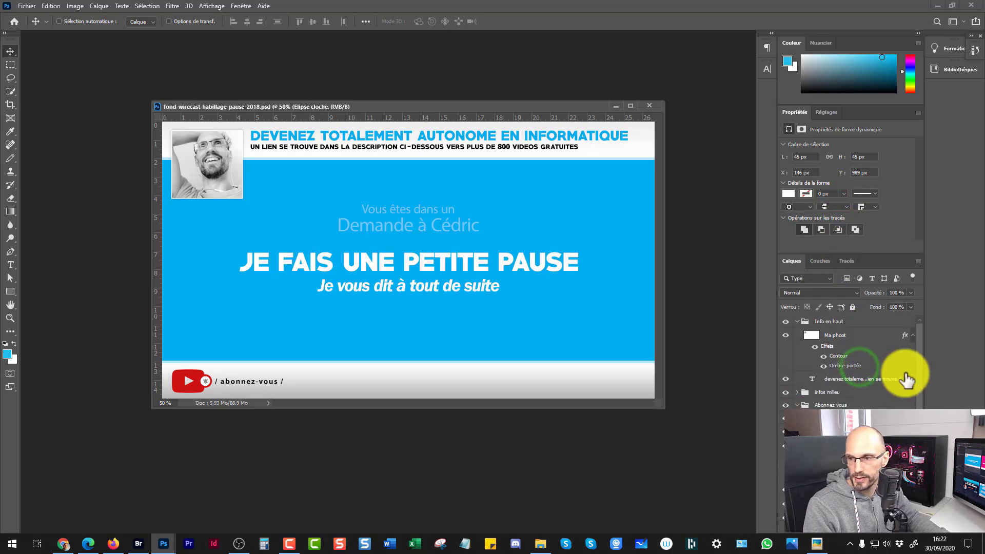
Step: Recolor the Fond bleu shape layer of the Pause background to bright green (#06ef00)
click(919, 384)
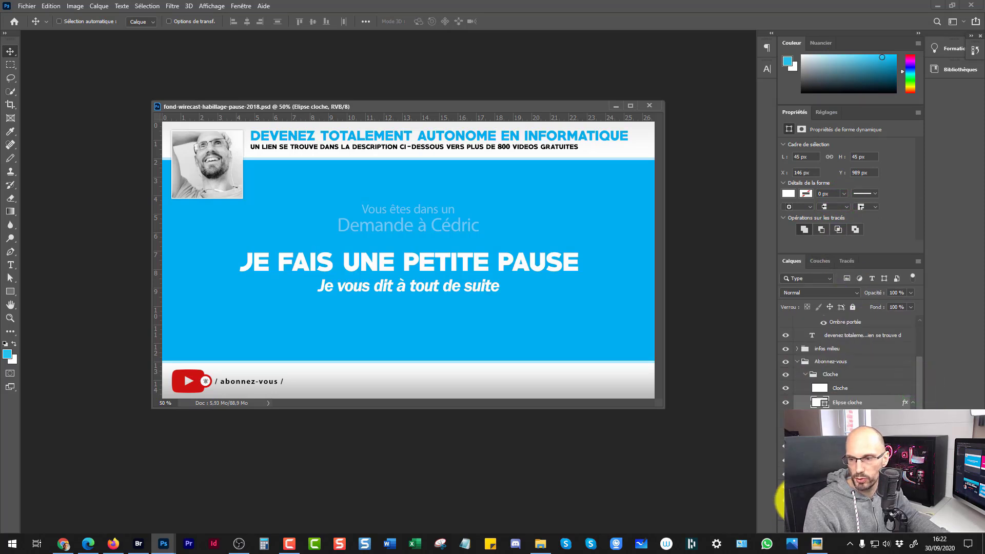
double_click(798, 500)
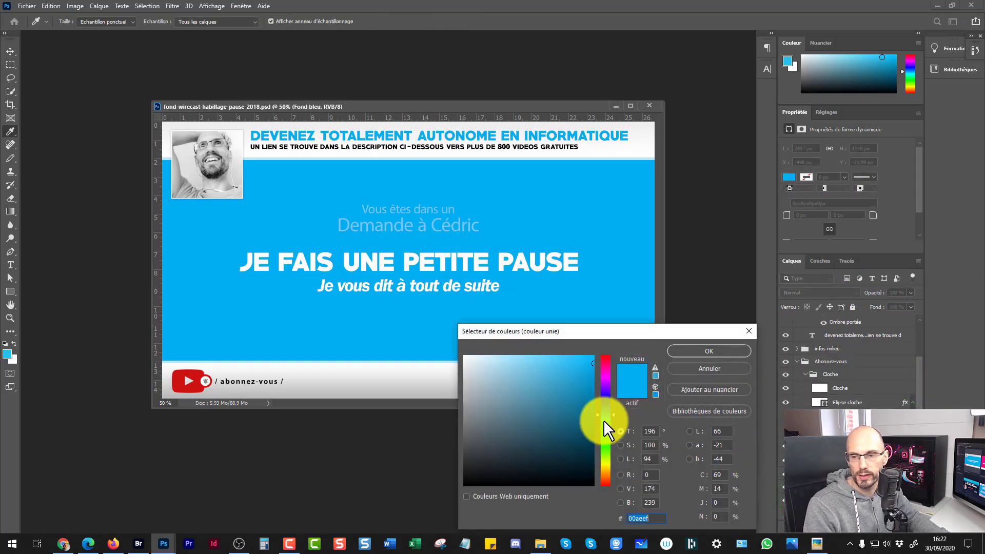
drag(604, 420, 603, 442)
click(732, 349)
key(v)
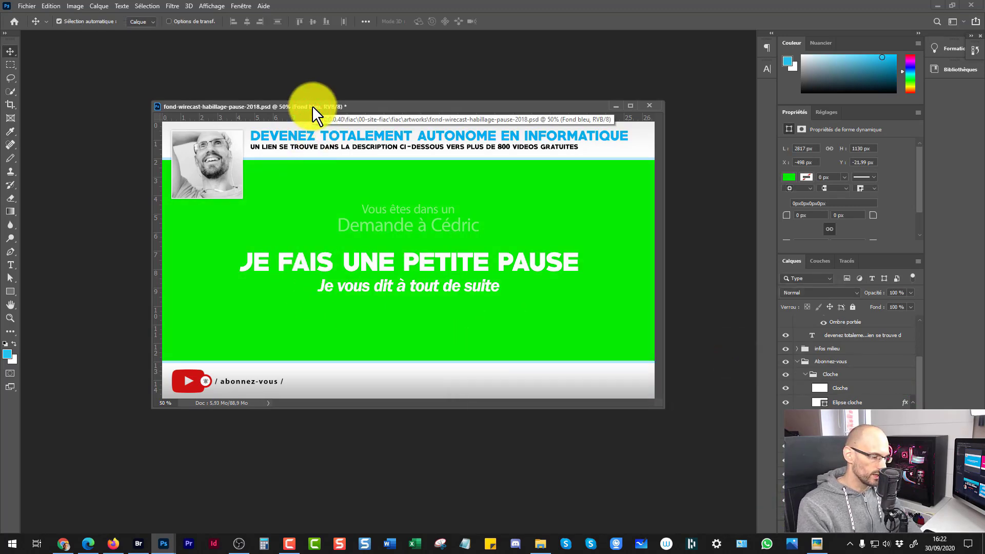
Step: Export the green background for the web as PNG-24, replacing fond-habillage-pause-2020.png, and check the Pause scene in OBS
key(ctrl+alt+shift+s)
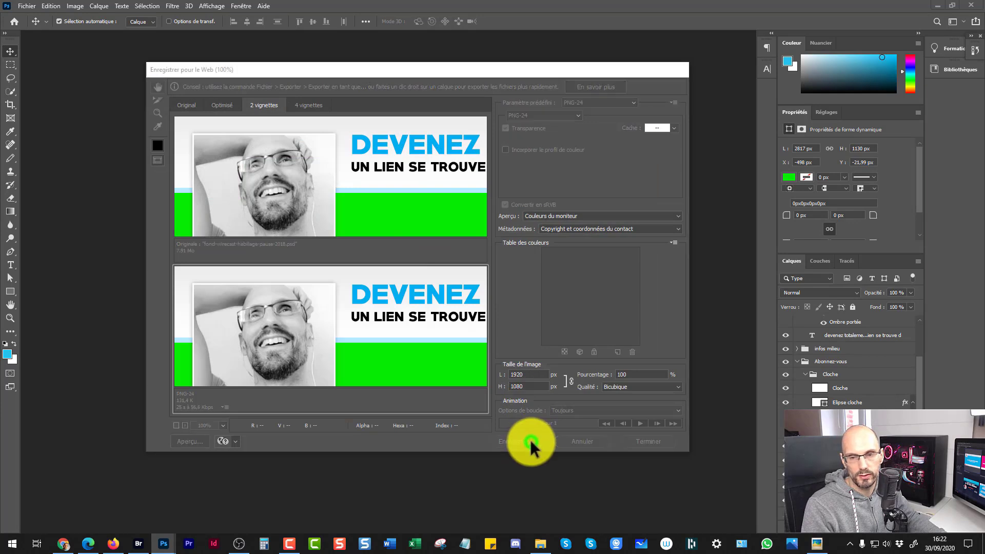
click(531, 441)
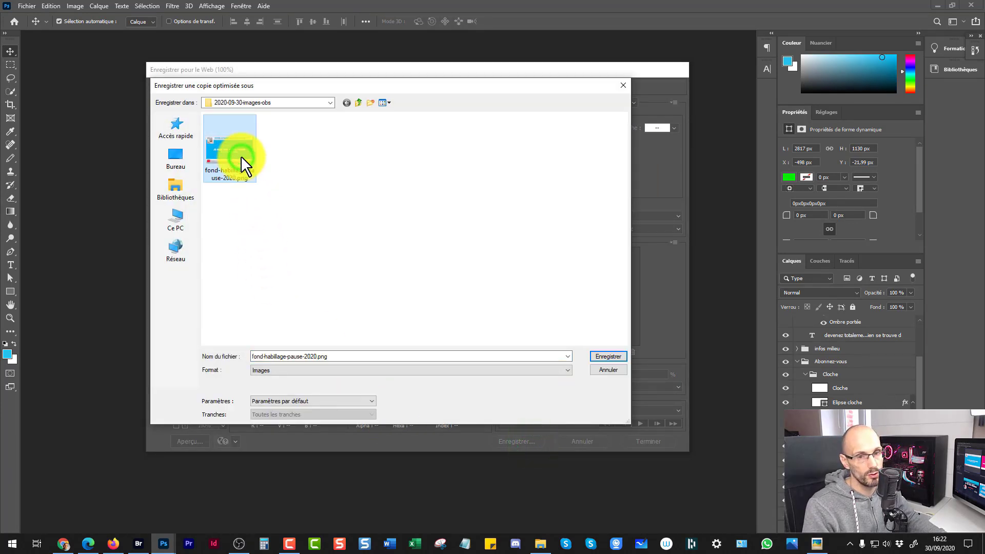
click(601, 355)
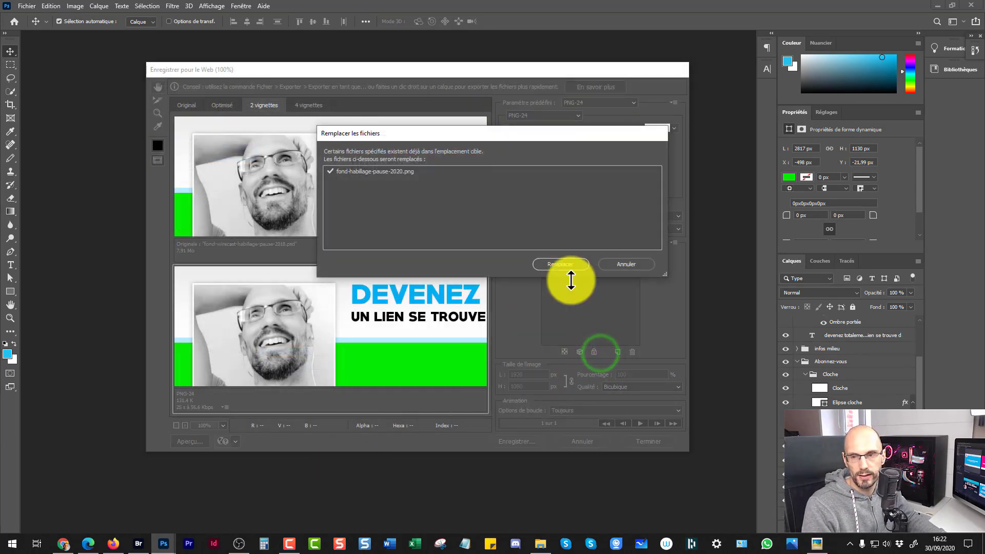
click(564, 265)
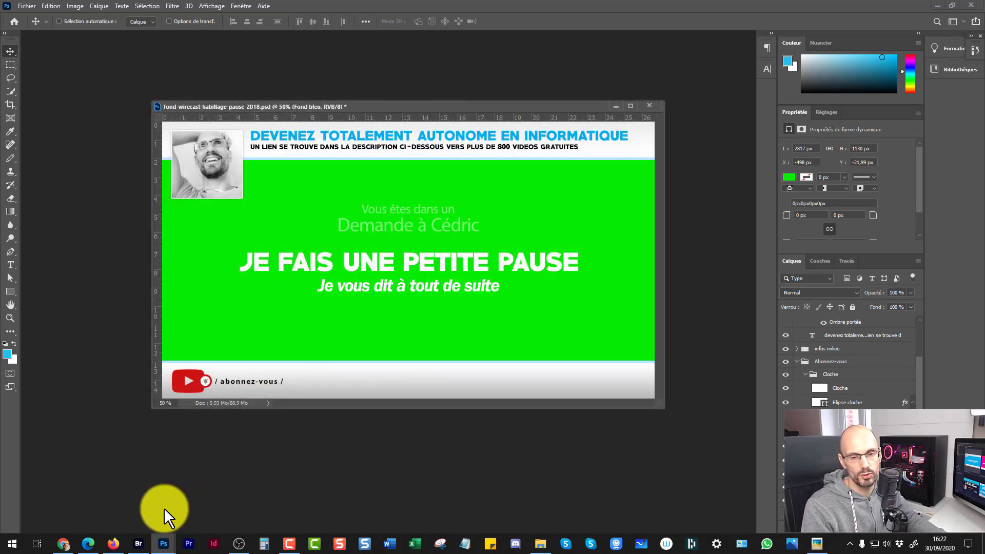
click(237, 543)
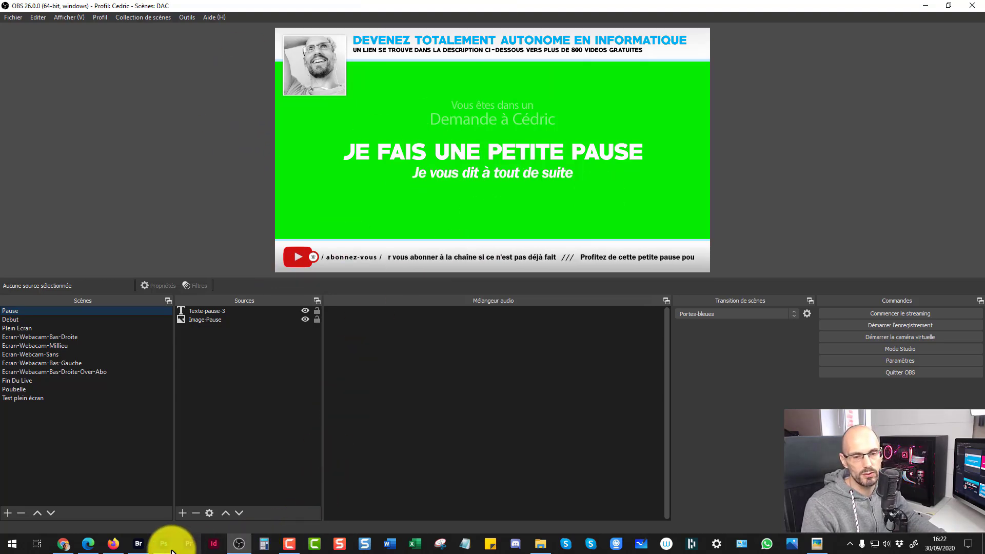
Step: Return to Photoshop and recolor the Fond bleu layer with the blue sampled from the title text (#00aeef)
mouse_move(154, 539)
click(108, 516)
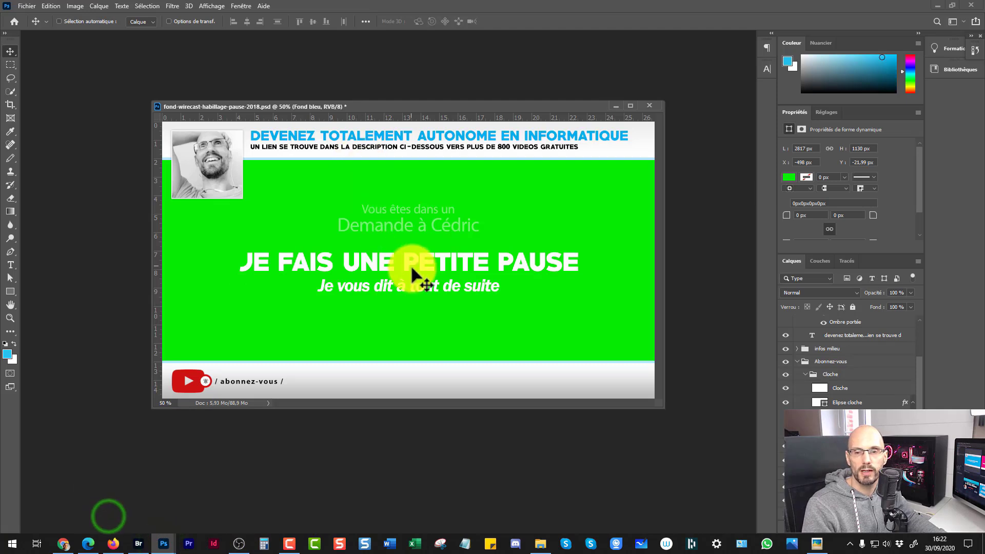
double_click(801, 499)
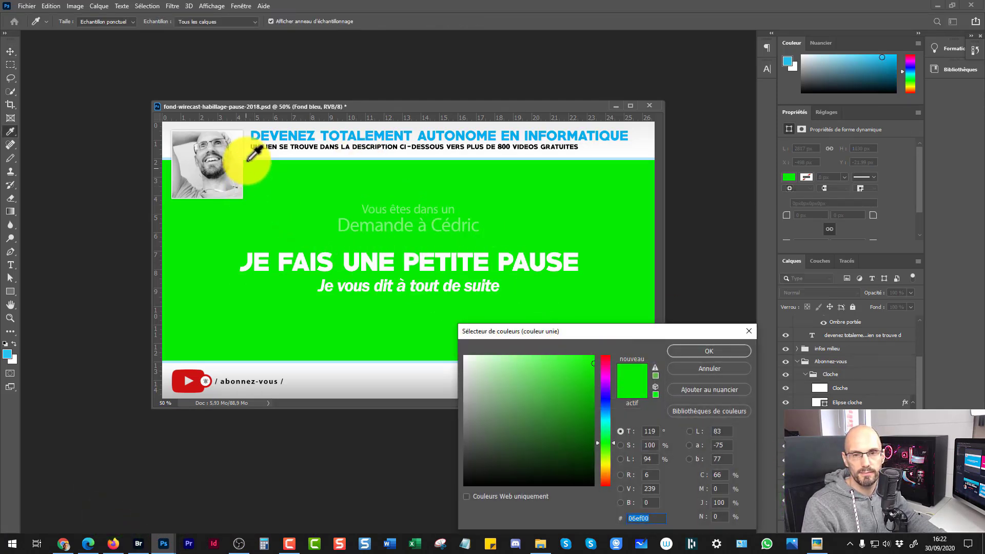
click(324, 135)
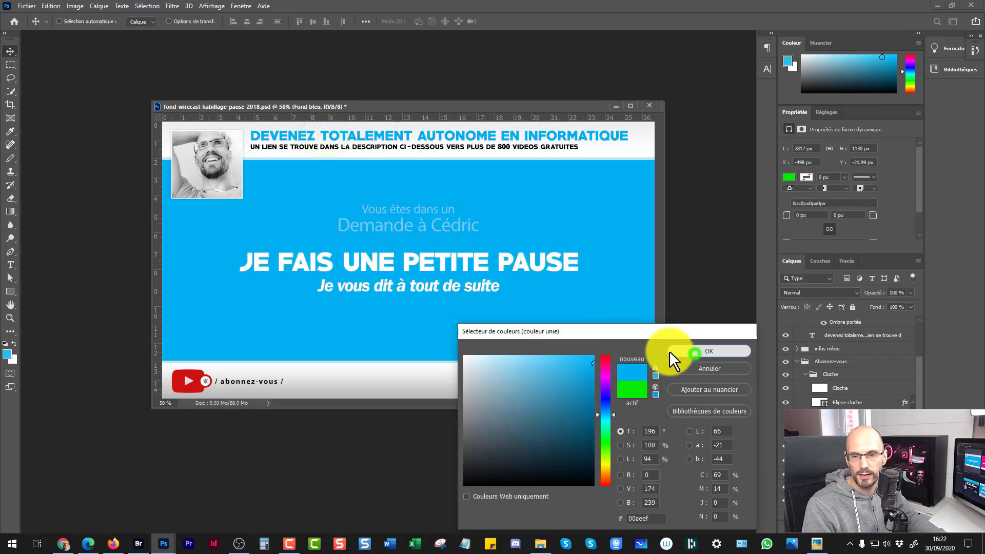
click(694, 353)
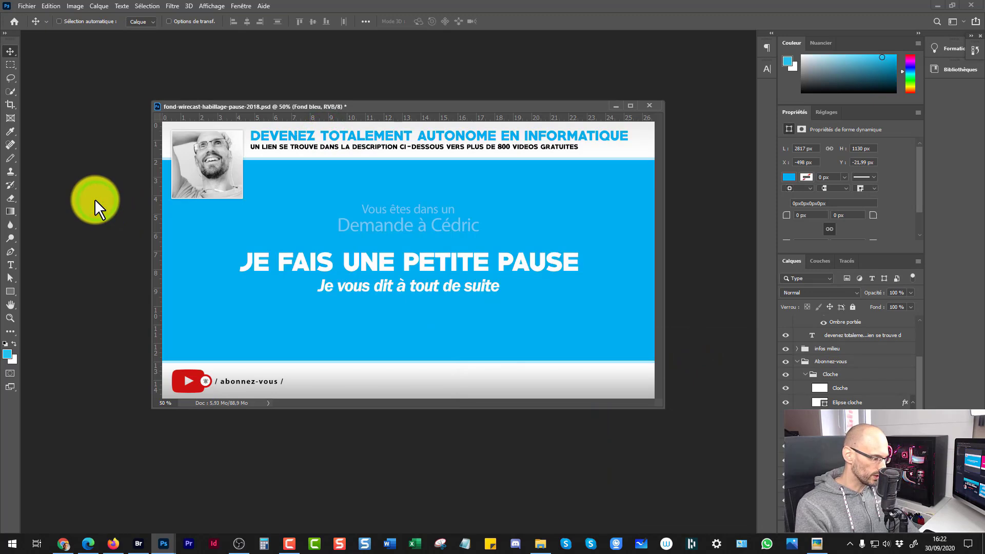
Step: Export the blue background for the web as PNG-24 over fond-habillage-pause-2020.png and check the Pause scene in OBS
key(ctrl+alt+shift+s)
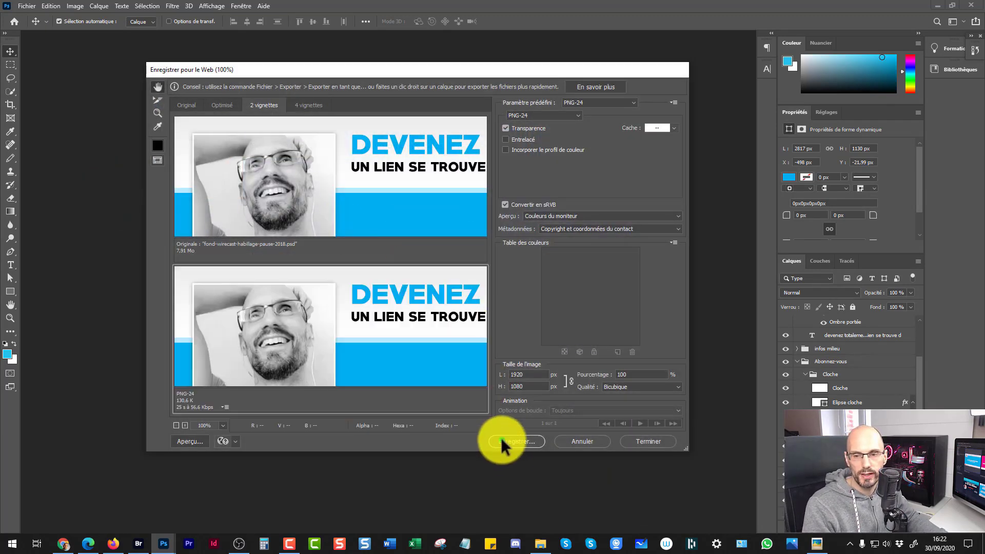
click(502, 442)
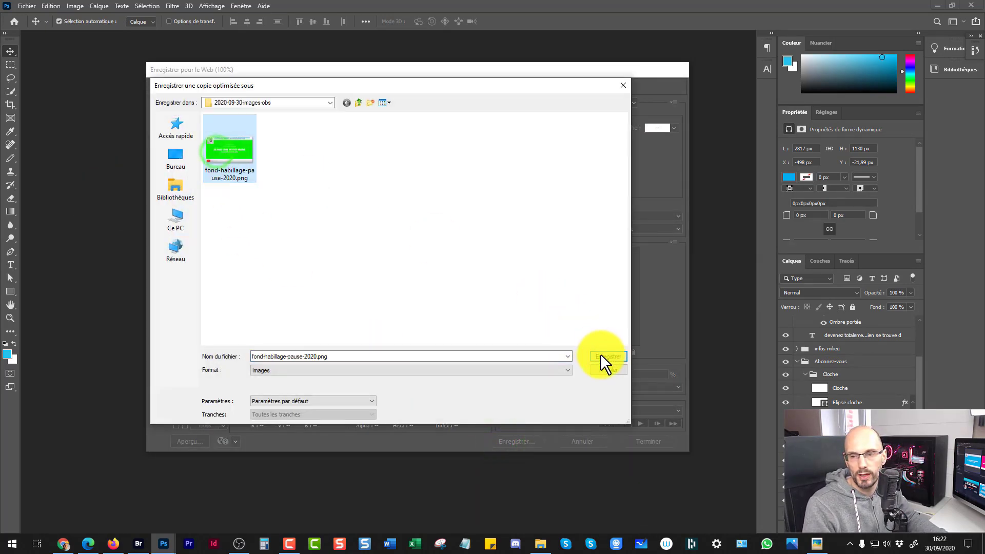
click(605, 357)
click(569, 266)
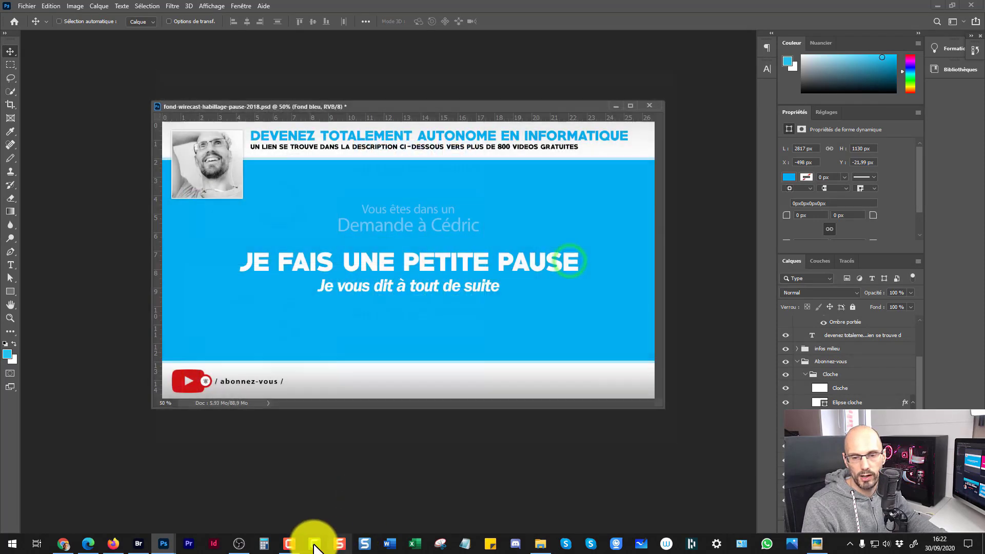
click(238, 543)
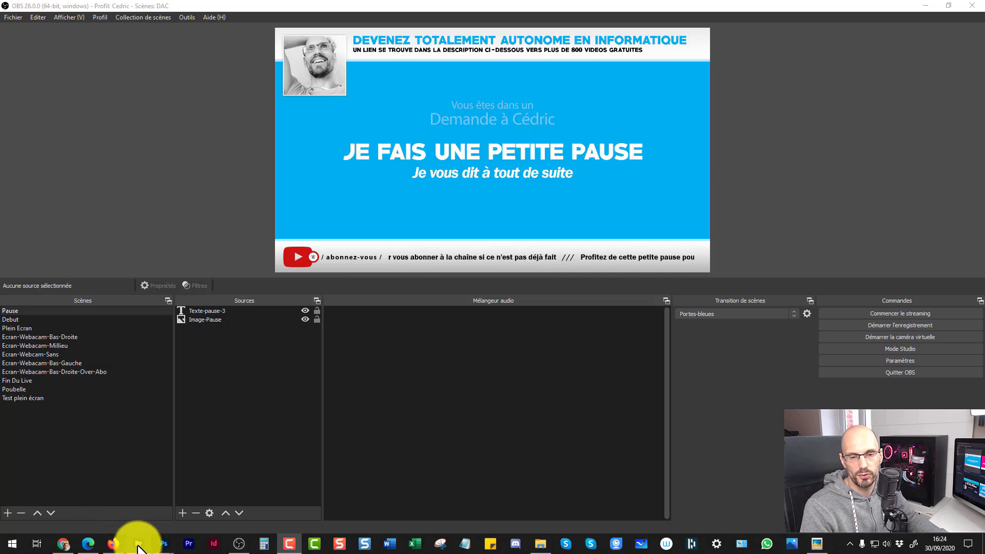
Step: Switch back to Photoshop and view the Pause background document
mouse_move(165, 550)
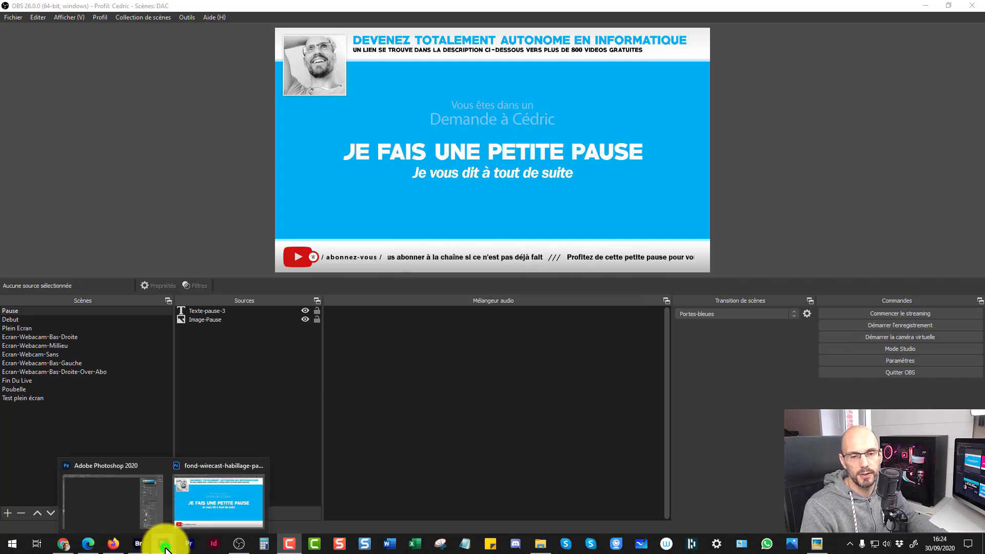
click(105, 499)
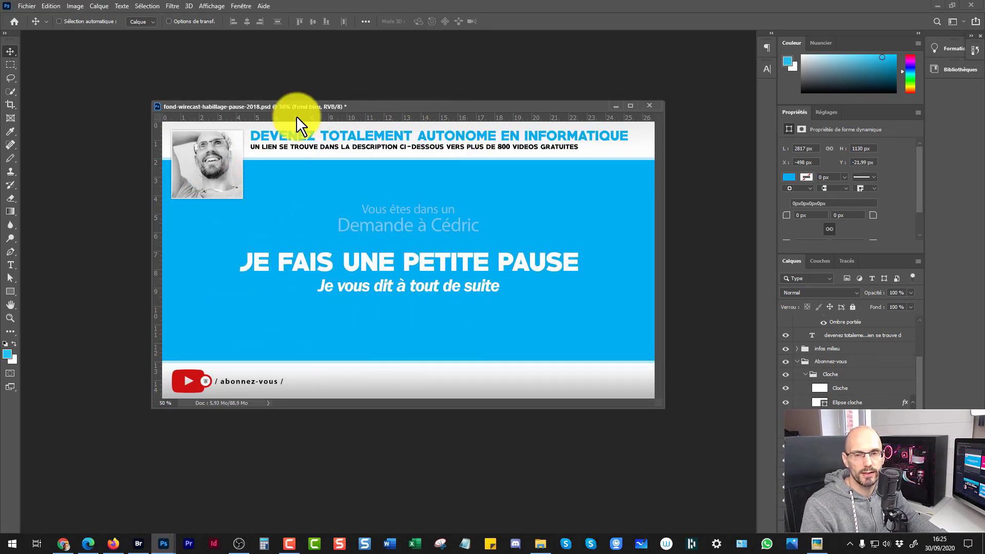
Step: Switch to Edge, search Google for dafont in a new tab, open the DaFont site and accept its cookies
click(88, 543)
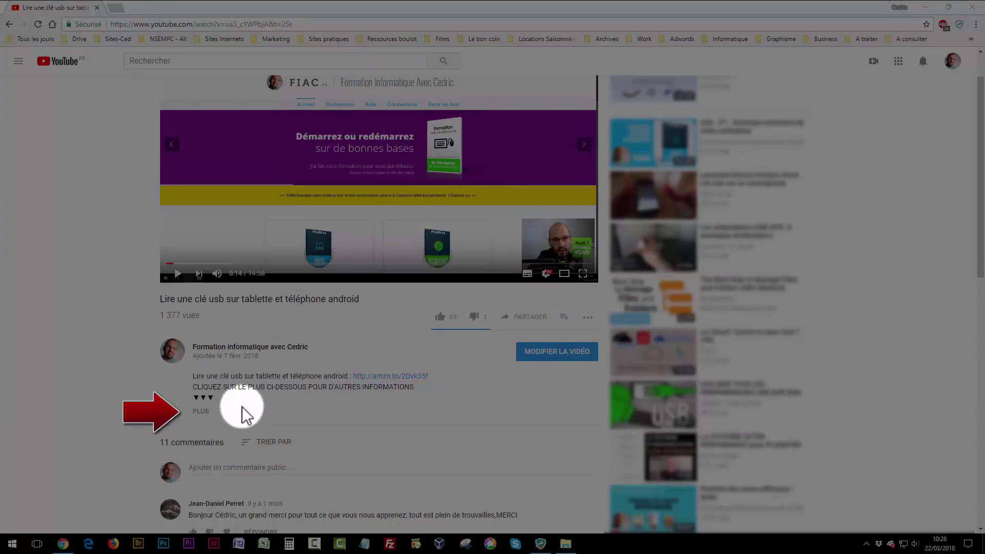
click(204, 414)
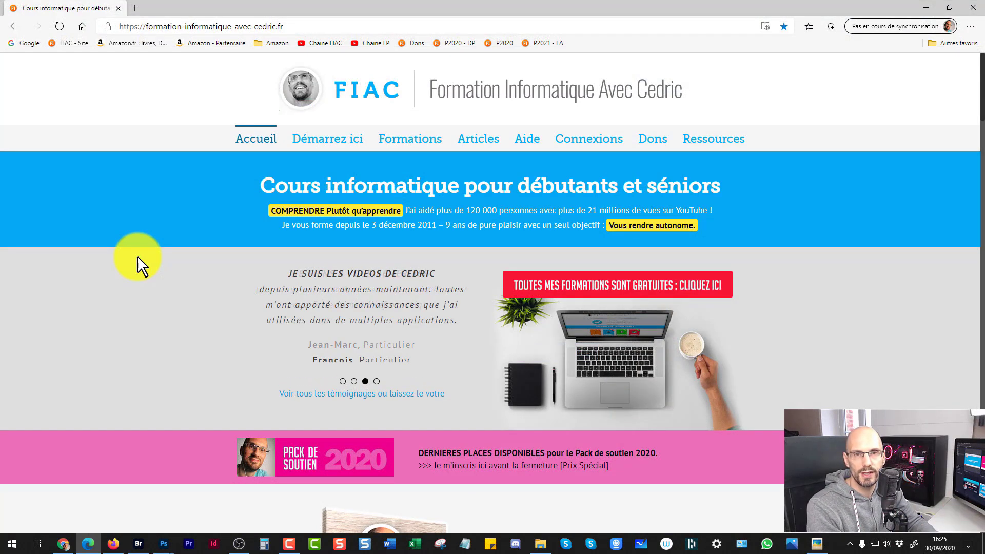
click(133, 7)
click(82, 27)
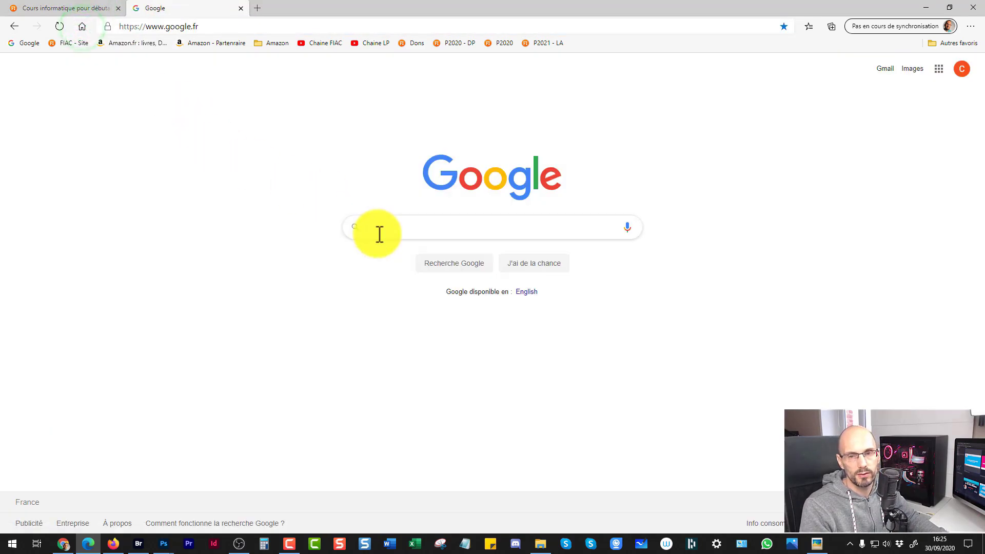
text(dafont)
key(Return)
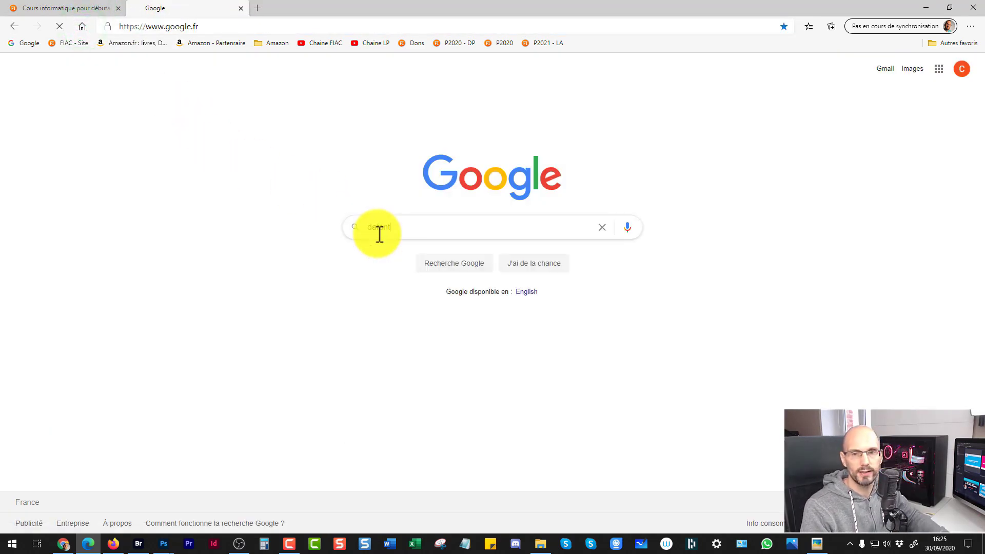
click(103, 162)
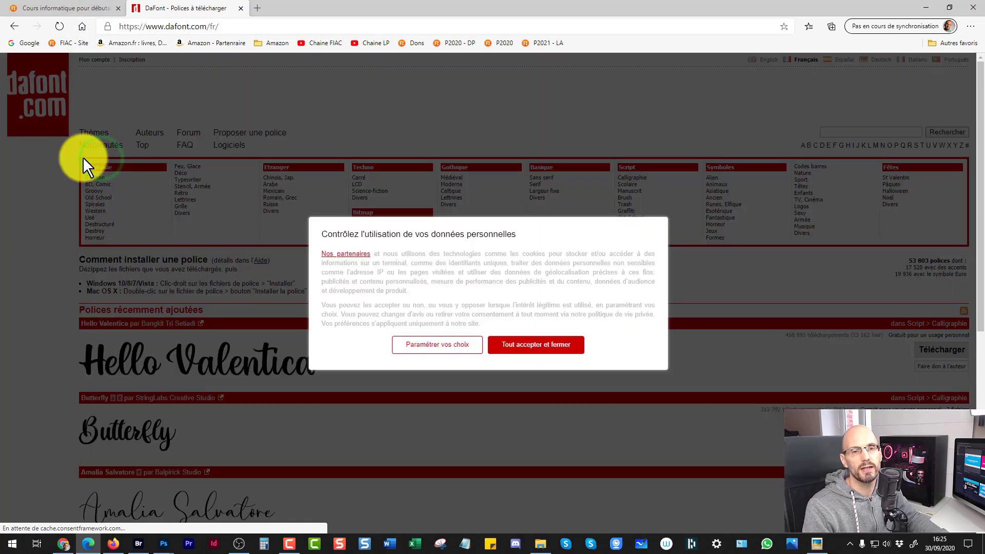
click(528, 350)
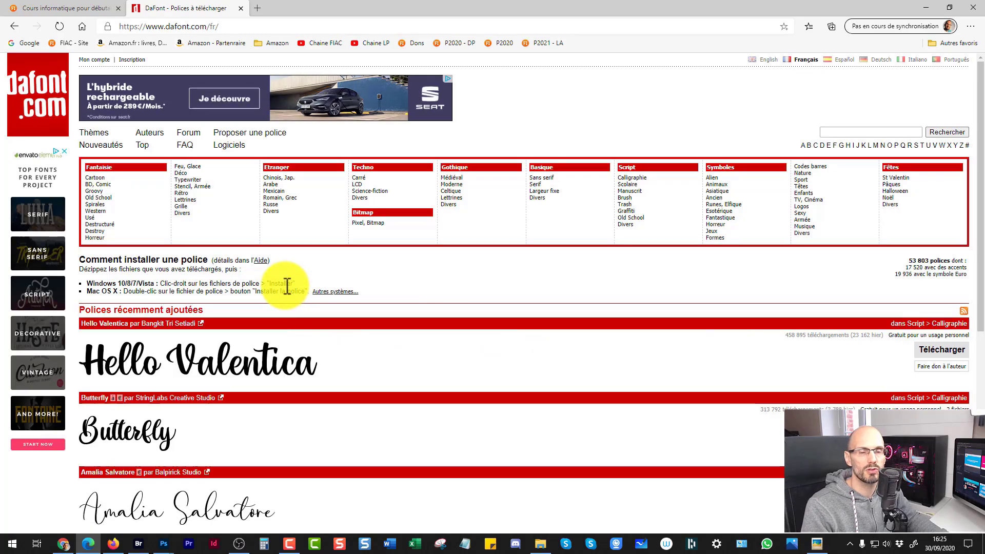
Step: Browse DaFont's recently added fonts and the Scolaire and Old School categories under Script
scroll(343, 300, down, 6)
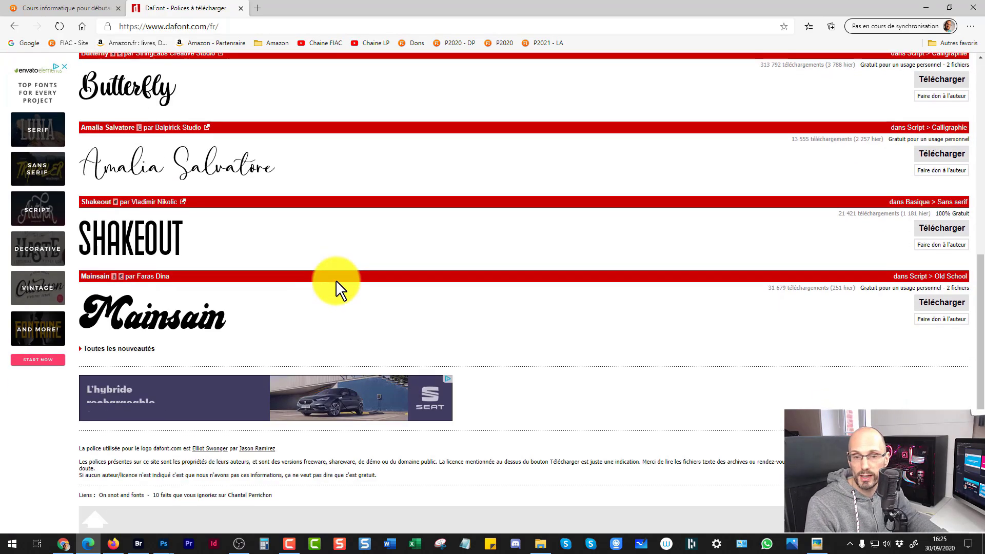
scroll(314, 299, up, 2)
scroll(309, 288, up, 4)
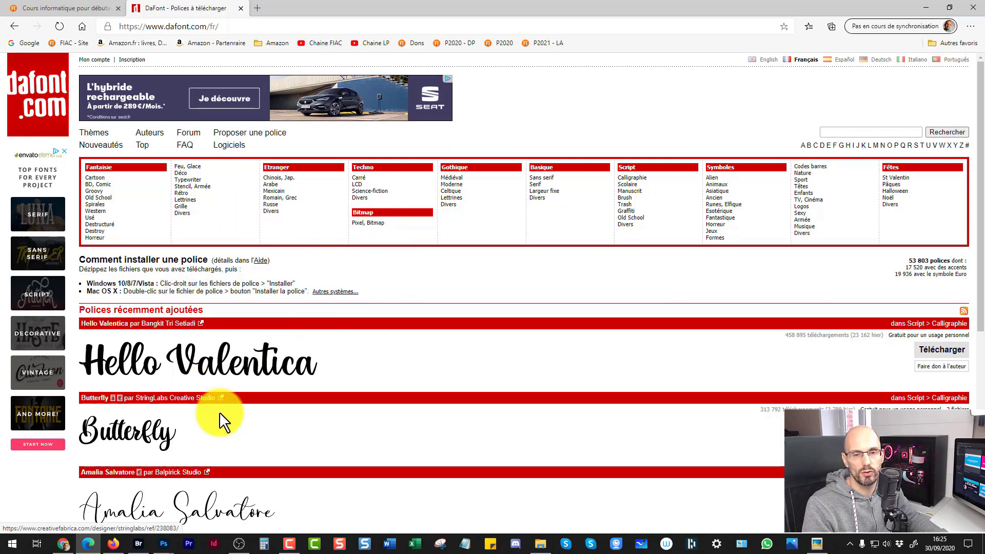
click(629, 185)
scroll(258, 402, down, 10)
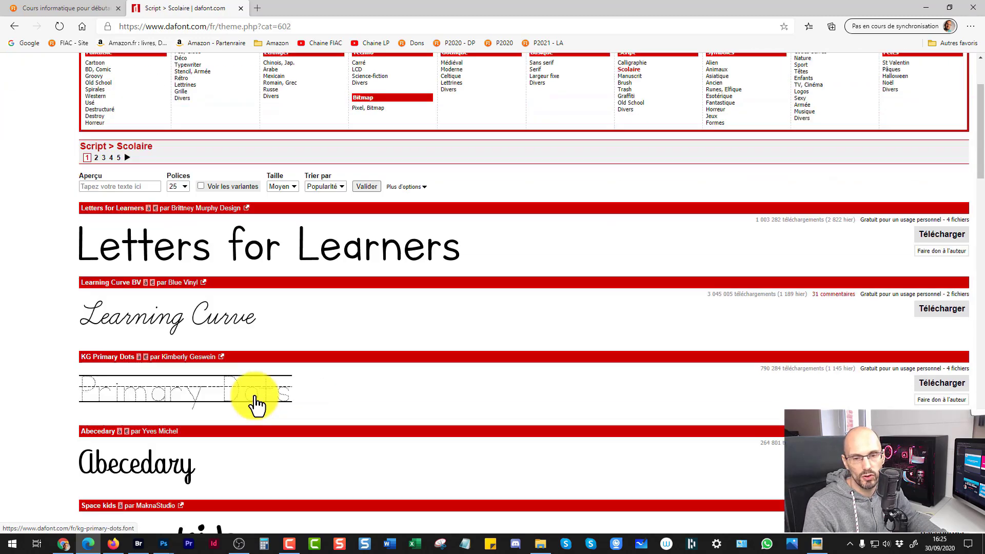
scroll(264, 369, up, 7)
scroll(274, 378, up, 4)
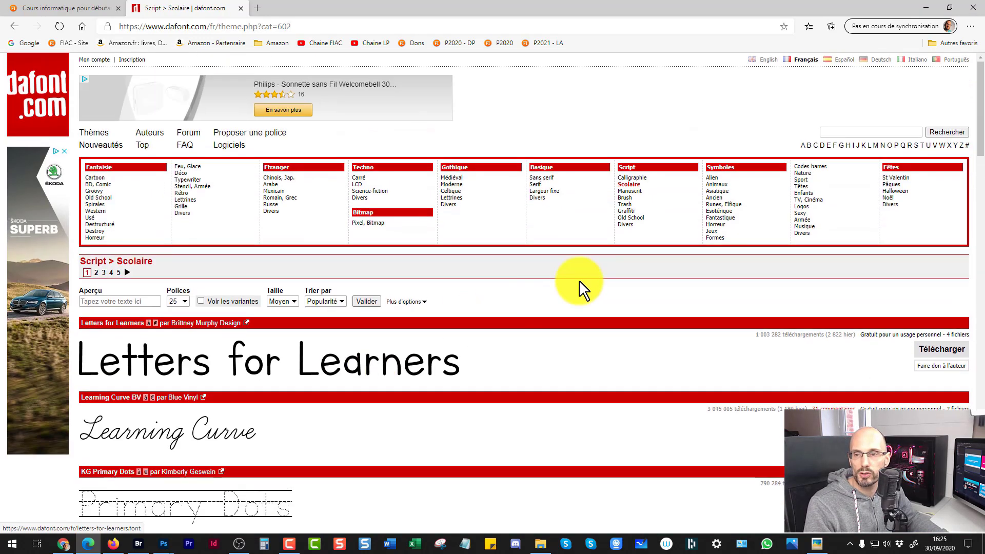
click(624, 217)
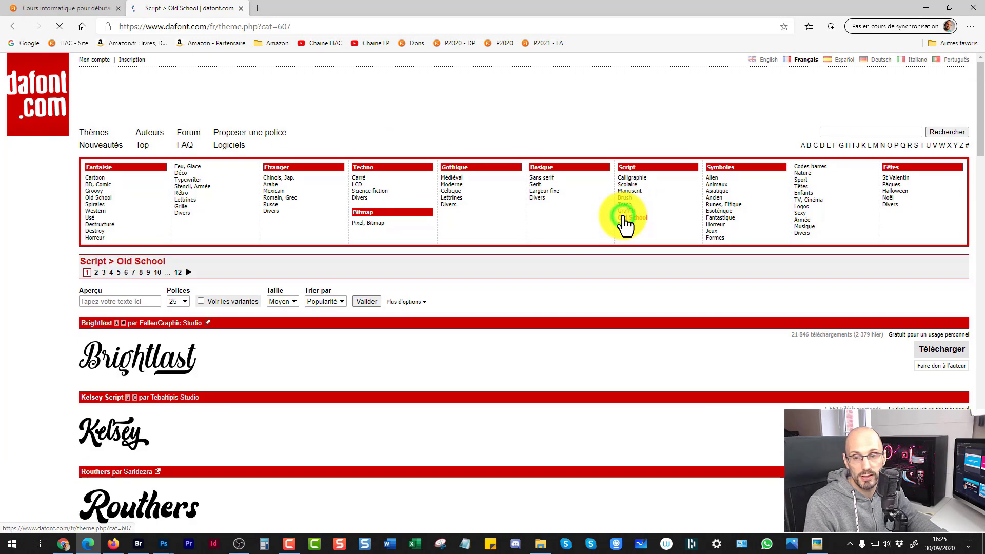
scroll(275, 359, down, 8)
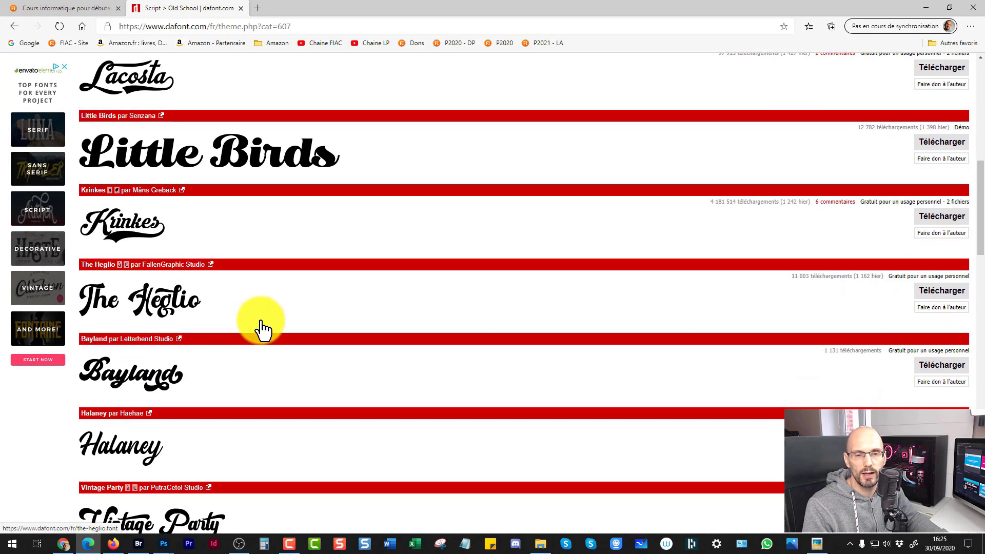
Step: Leave DaFont for the Google home page and check the subscribe icon of the Pause background in Photoshop
scroll(414, 307, up, 6)
scroll(345, 362, up, 3)
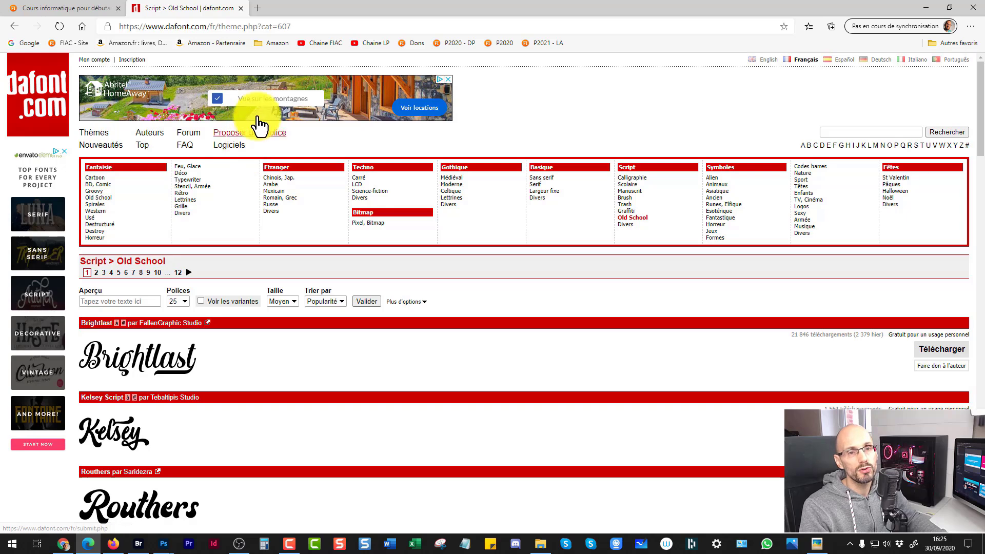
click(82, 26)
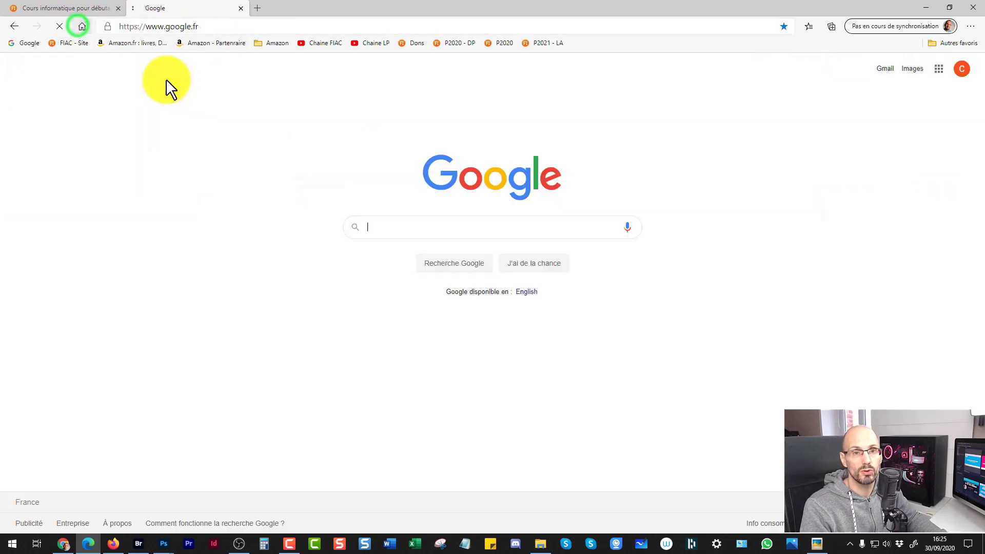
click(51, 8)
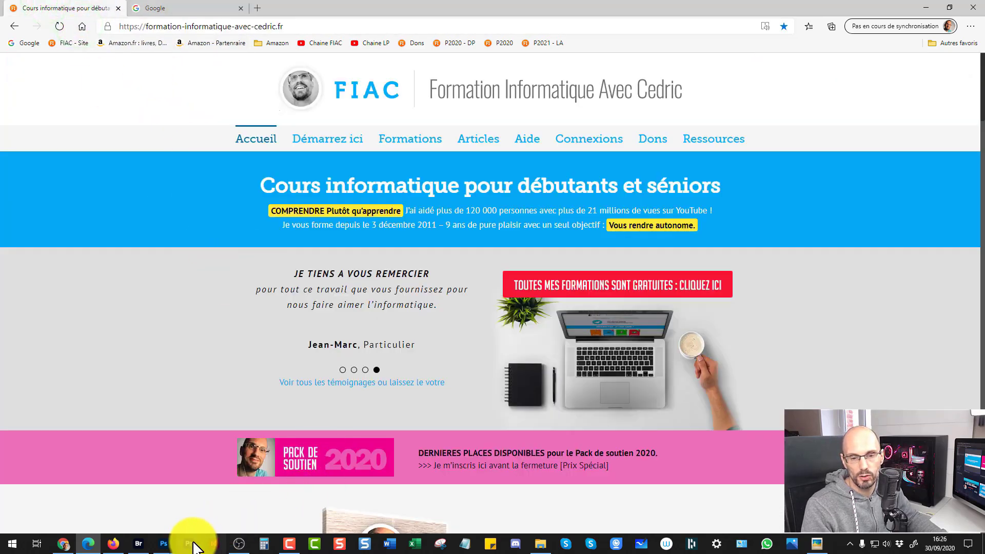
mouse_move(156, 547)
click(121, 510)
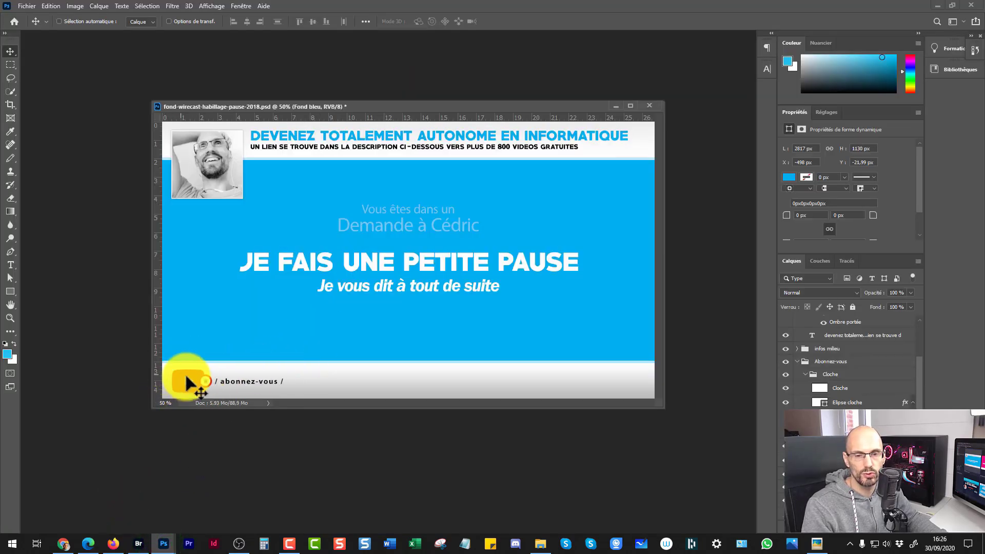
Step: Switch back to Edge, search Google for iconfinder and open the Iconfinder site
click(87, 542)
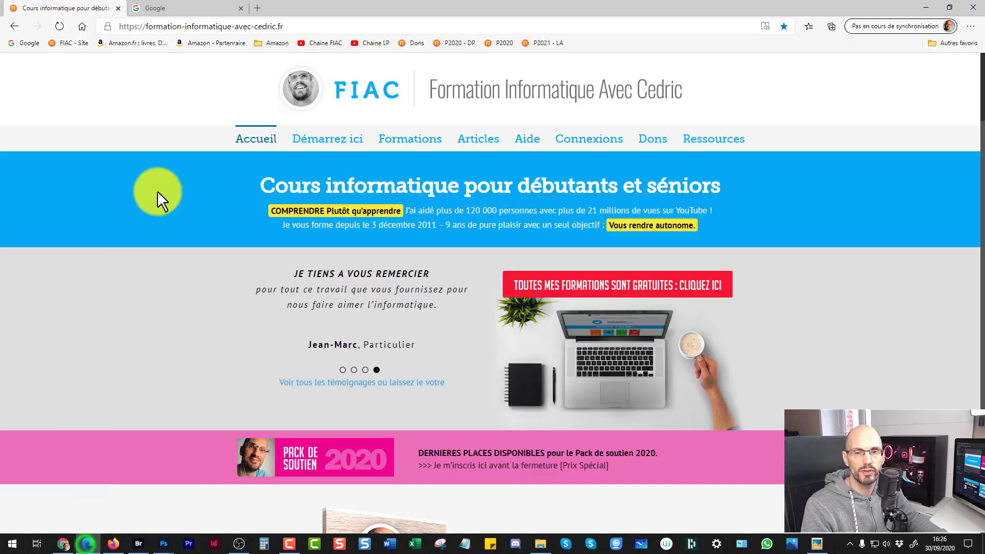
click(198, 8)
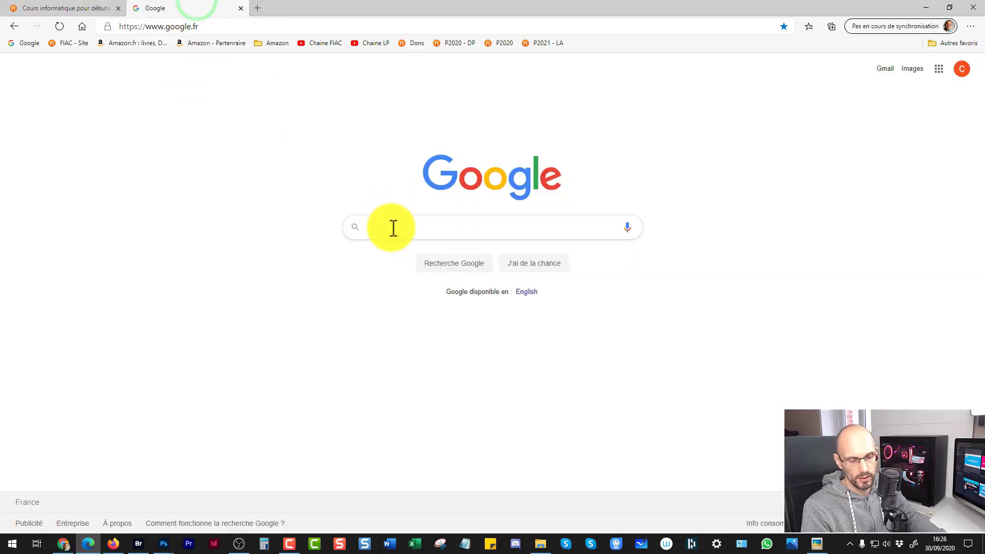
text(iconf)
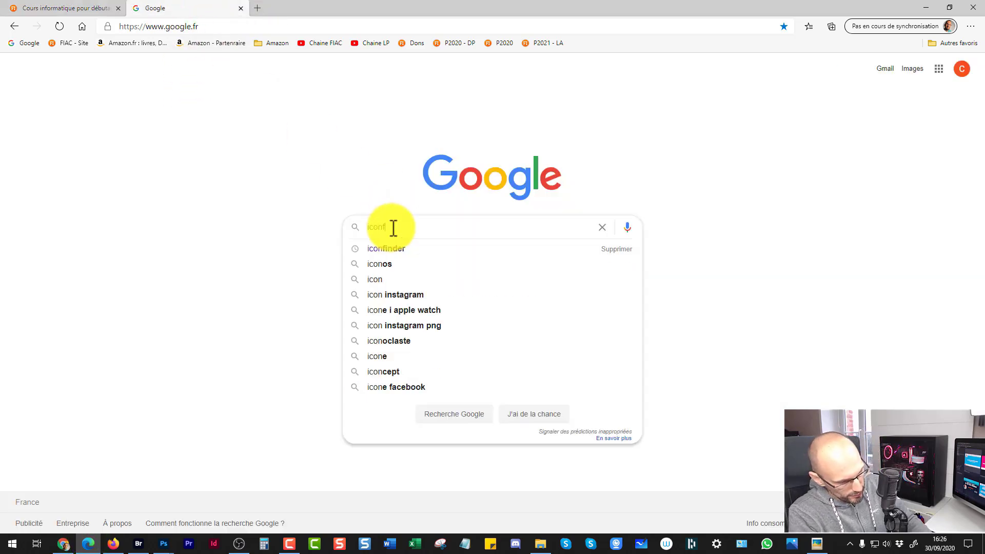
text(inder)
key(Return)
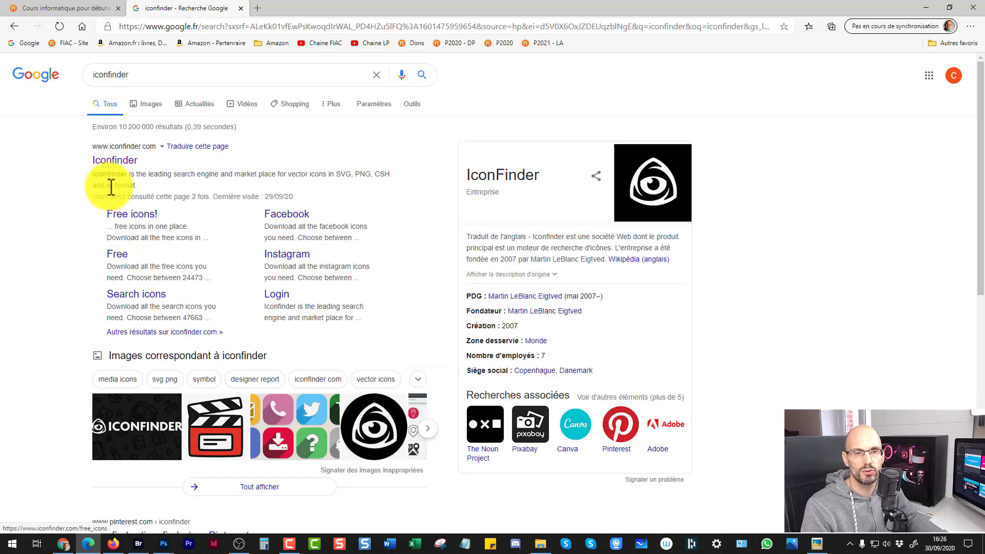
click(112, 163)
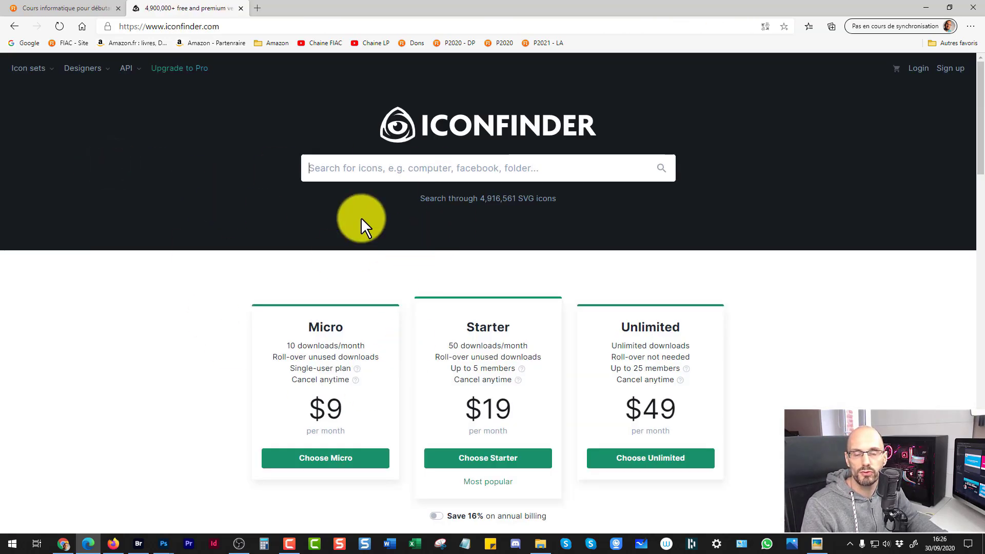
Step: Search Iconfinder for "pig" icons
click(372, 172)
click(159, 333)
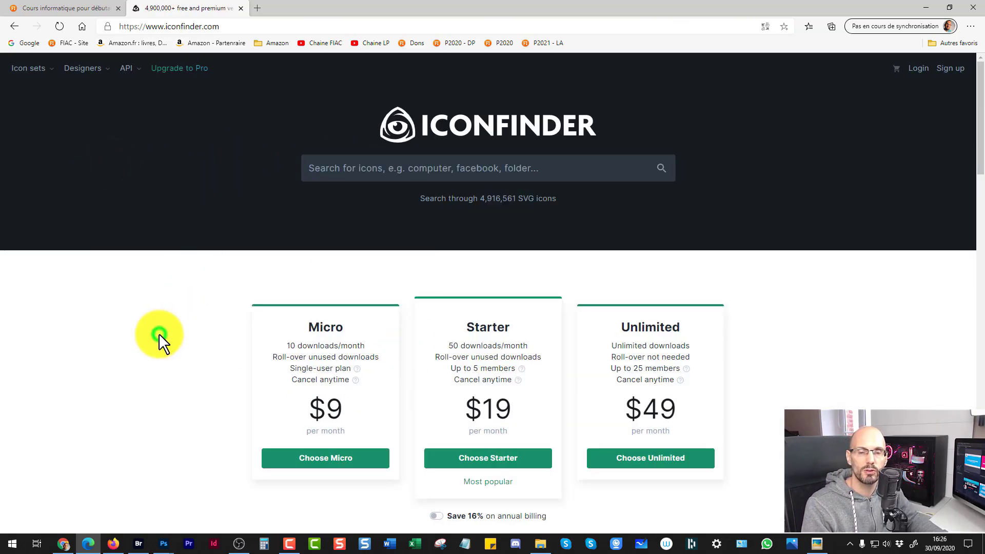
click(324, 173)
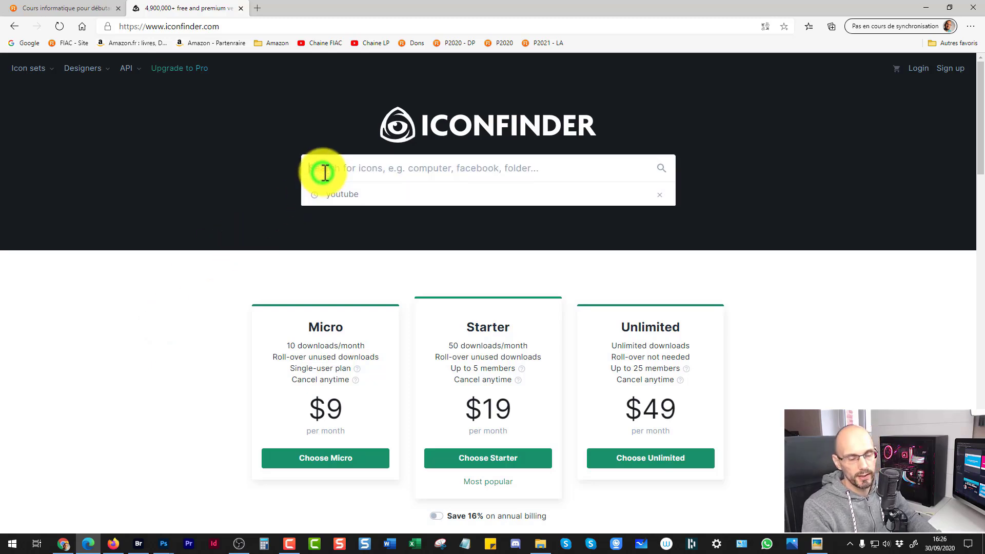
text(pig)
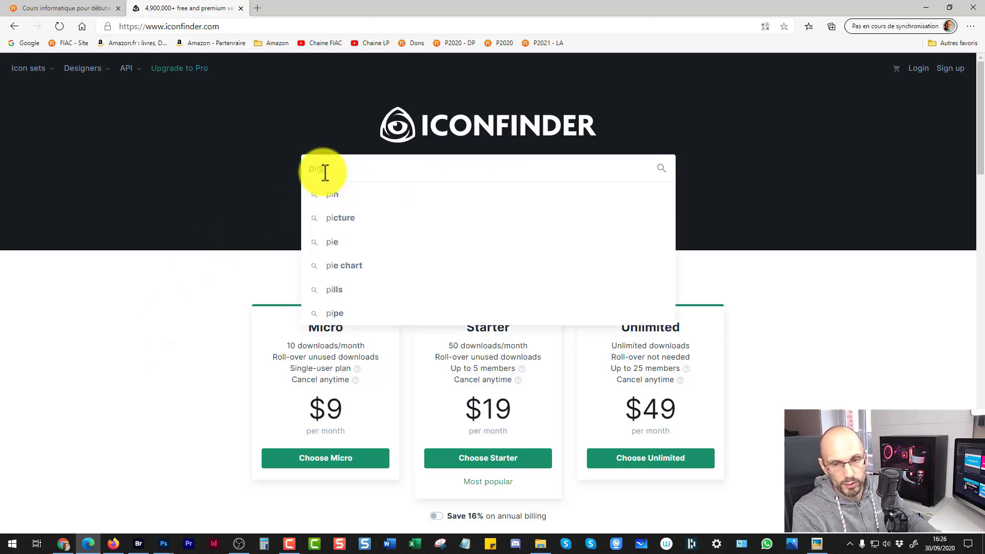
key(Return)
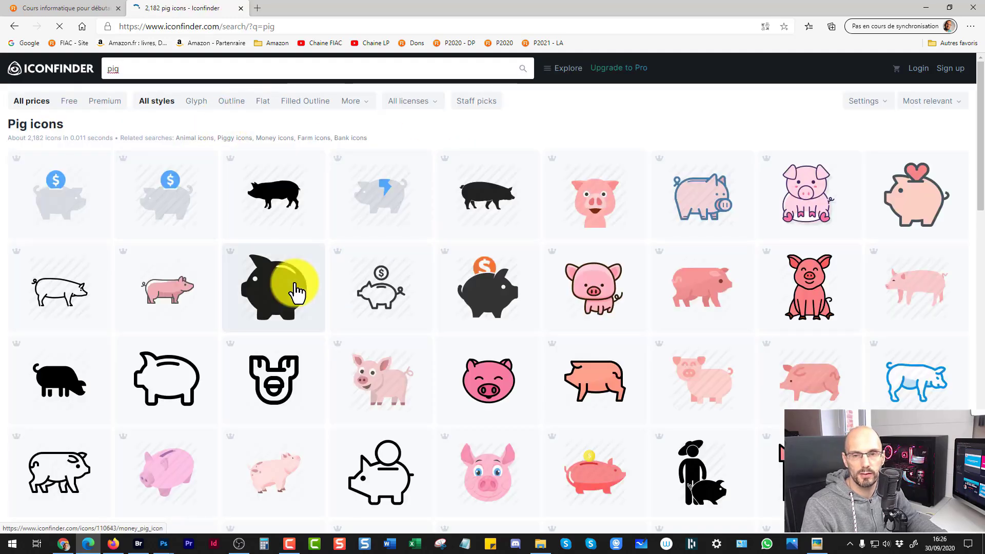
click(133, 68)
drag(126, 68, 103, 69)
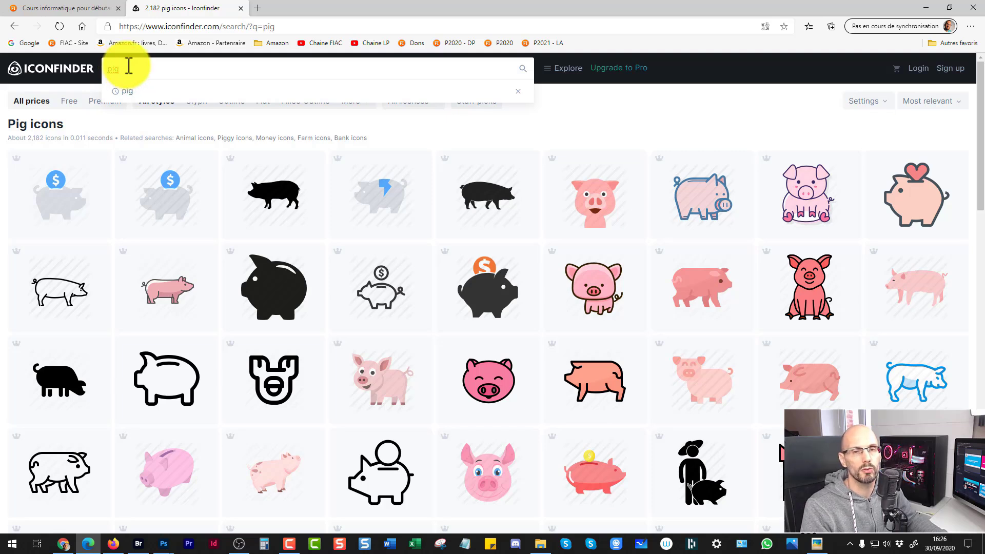
click(133, 64)
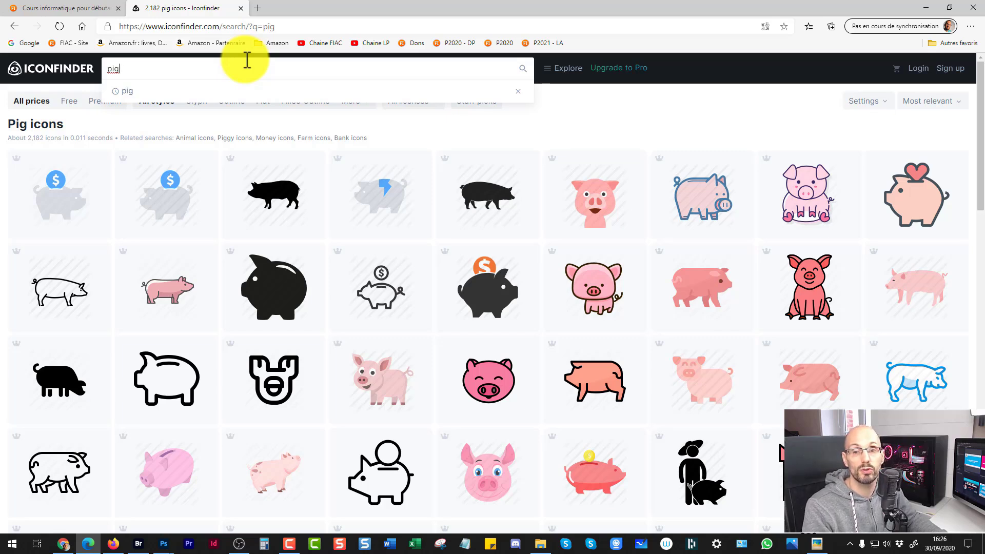
click(126, 68)
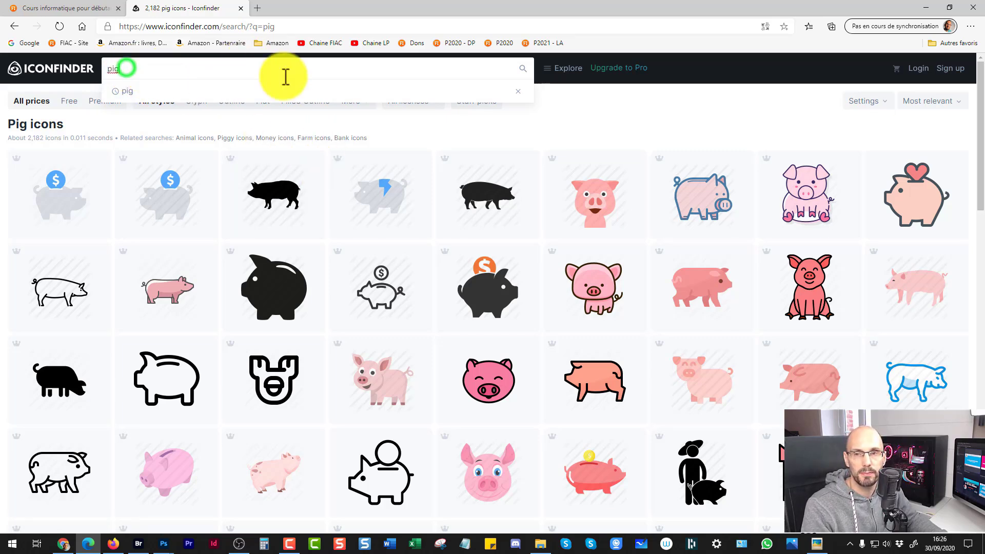
click(600, 95)
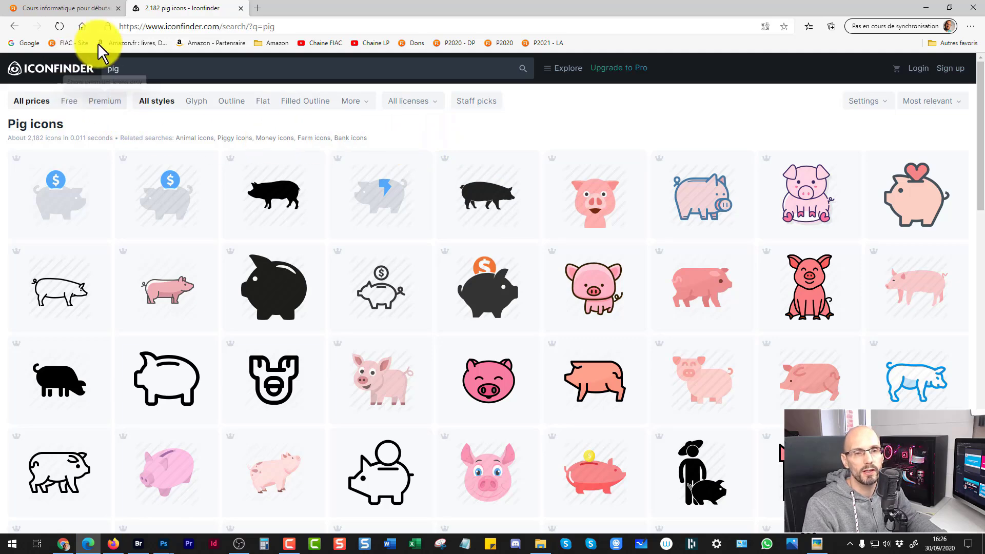
Step: Limit the pig icons to free ones and download the piggy bank with a heart as a 512 px PNG
click(70, 105)
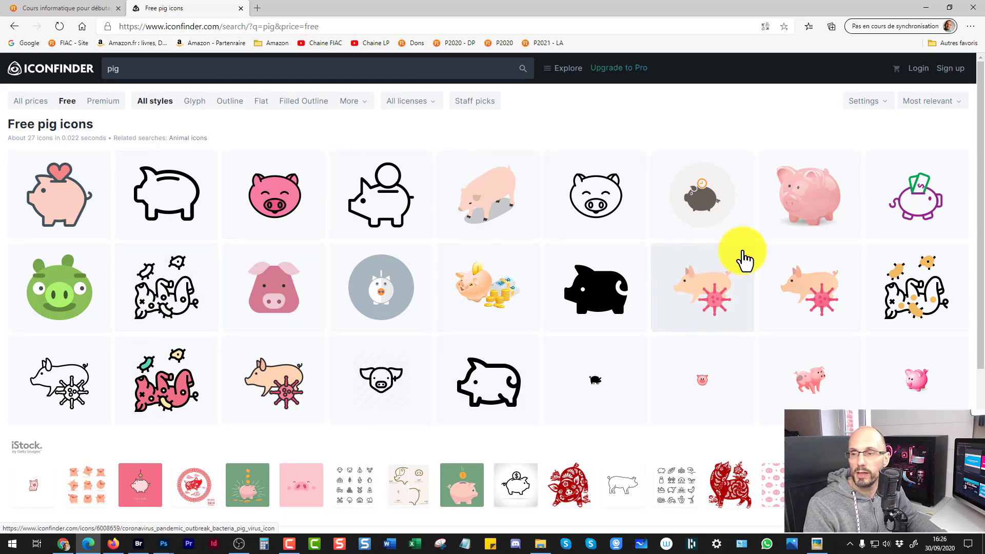
click(802, 205)
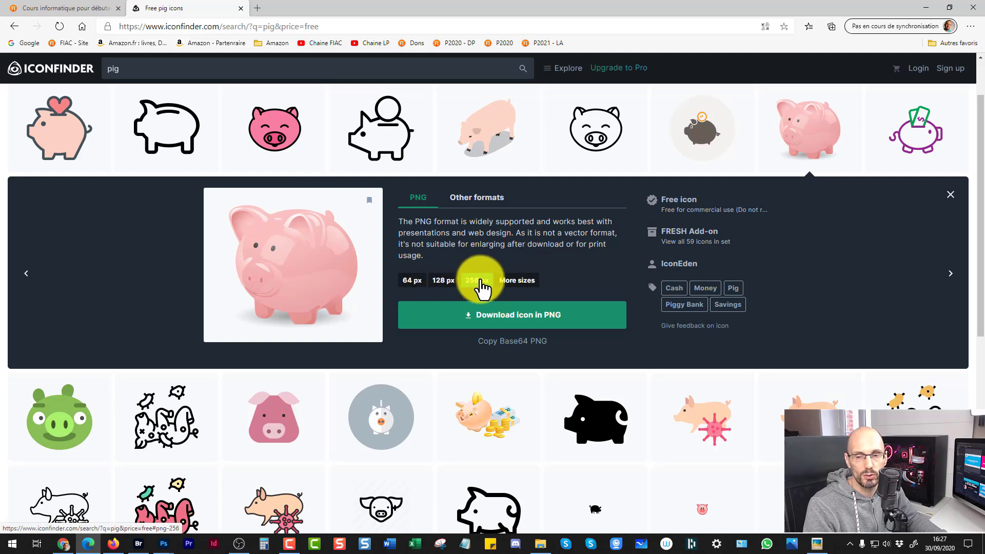
click(507, 282)
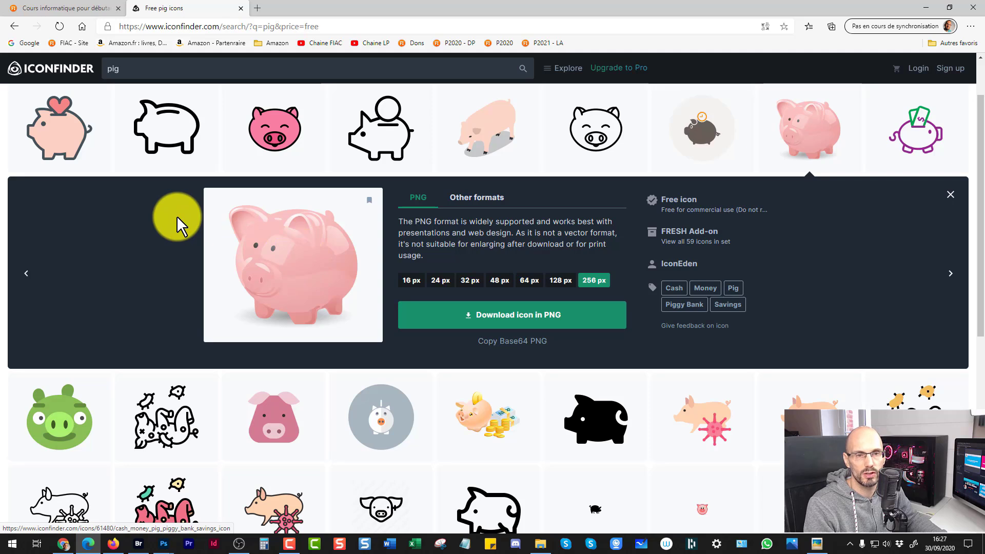
click(54, 141)
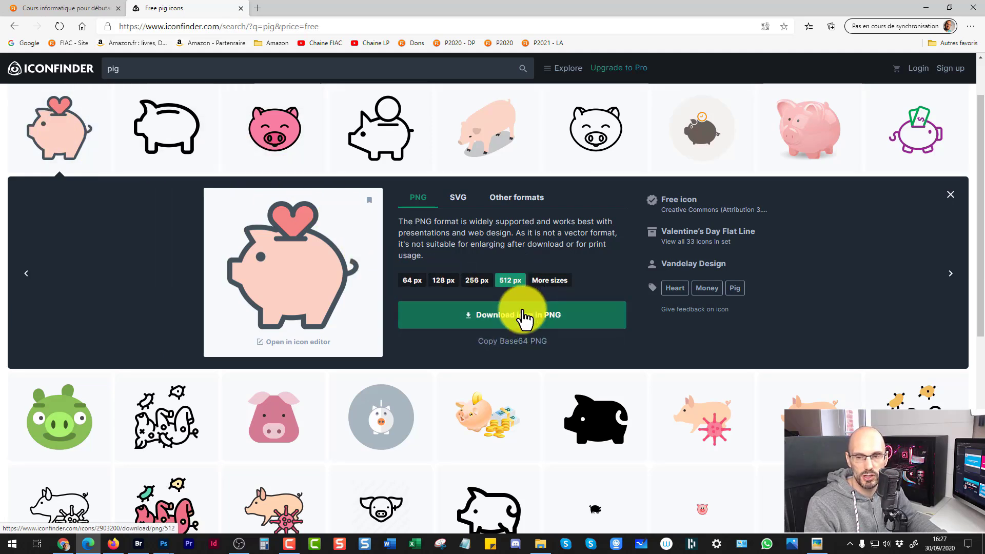
click(523, 317)
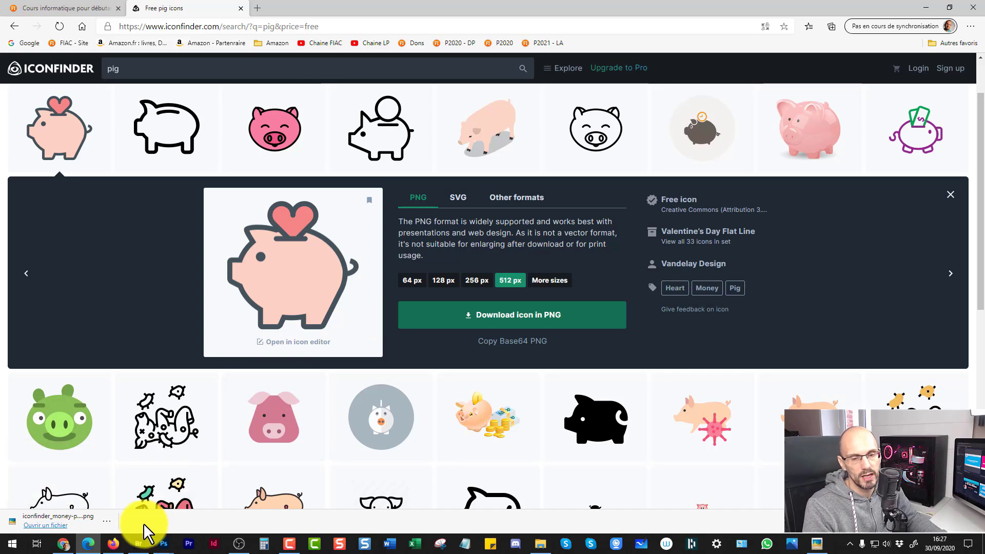
Step: Switch to Photoshop and open iconfinder_money-pig-heart_2903200.png from the Téléchargements folder
mouse_move(154, 543)
click(88, 523)
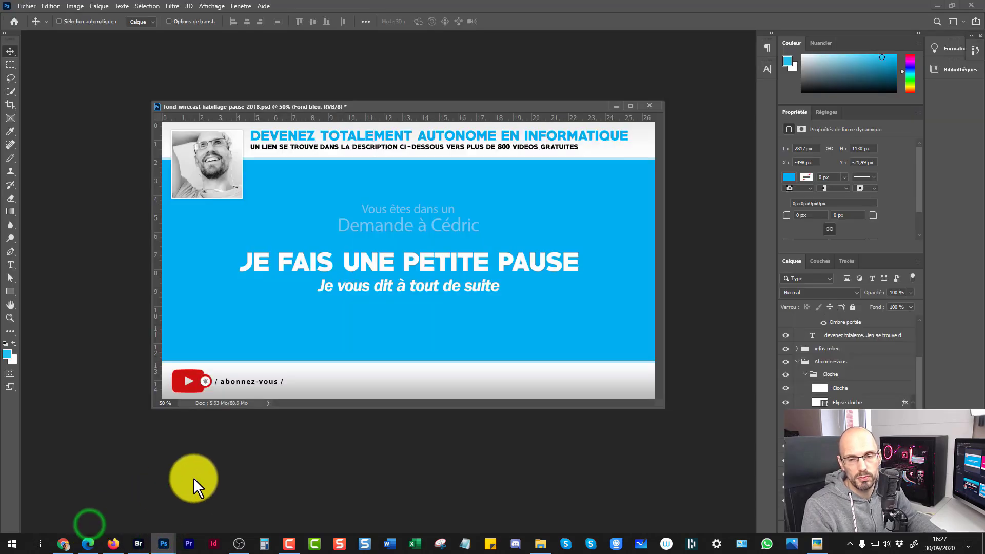
double_click(171, 459)
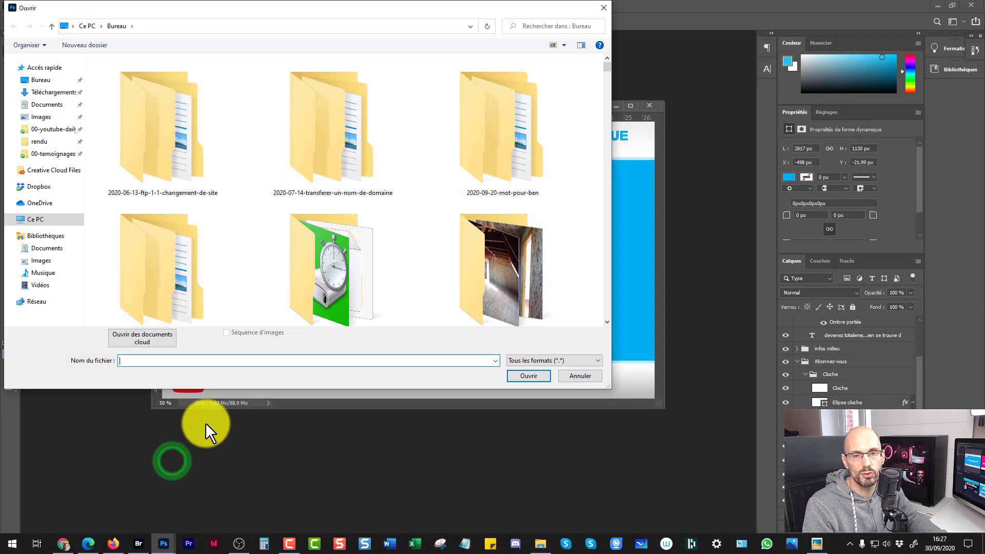
click(46, 93)
click(121, 89)
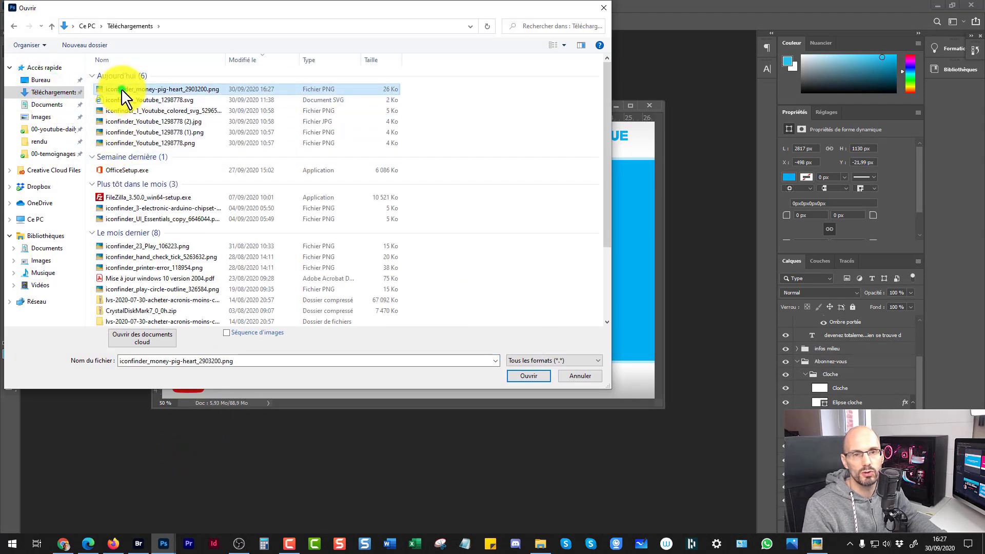
click(524, 374)
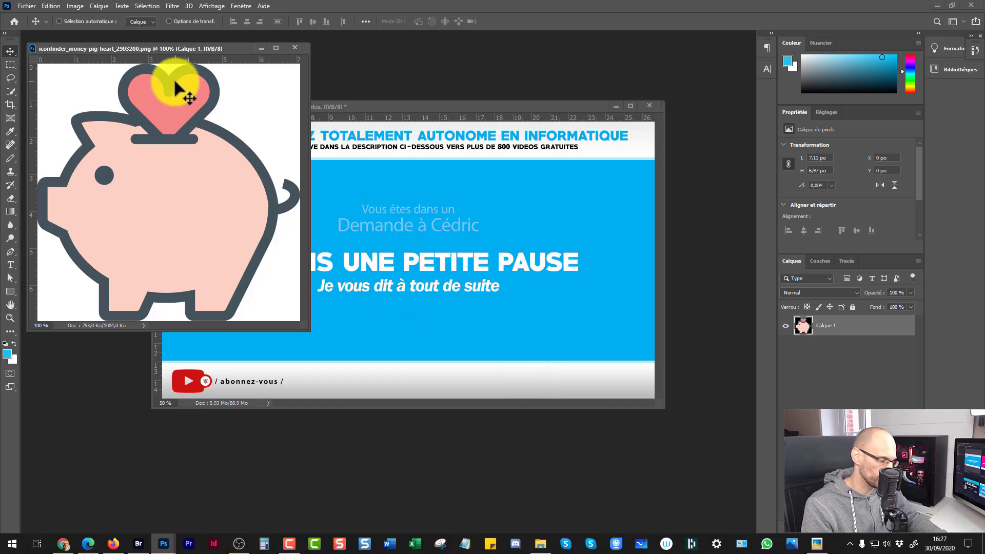
Step: Try the piggy bank icon in the middle of the Pause background document, then delete it from there
drag(205, 47, 238, 229)
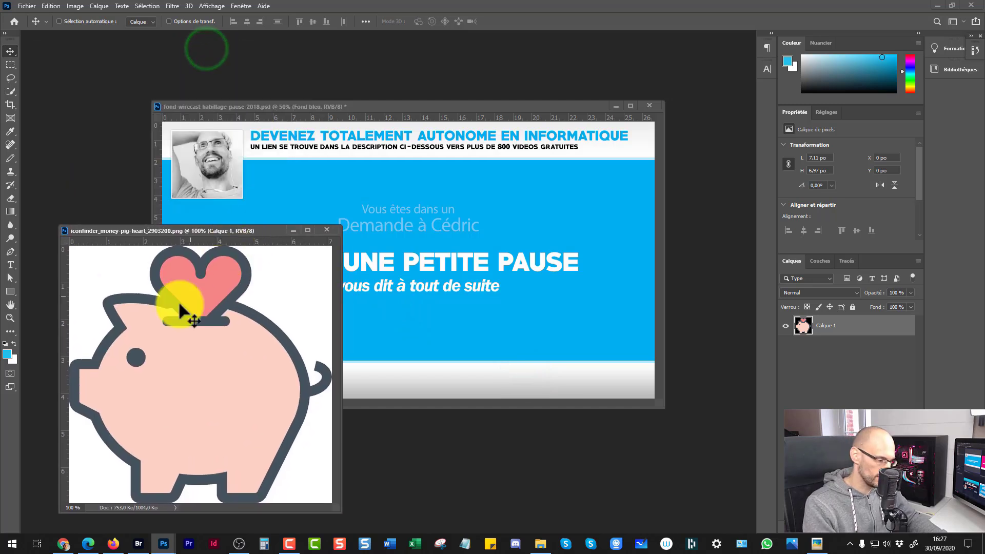
drag(190, 325, 468, 314)
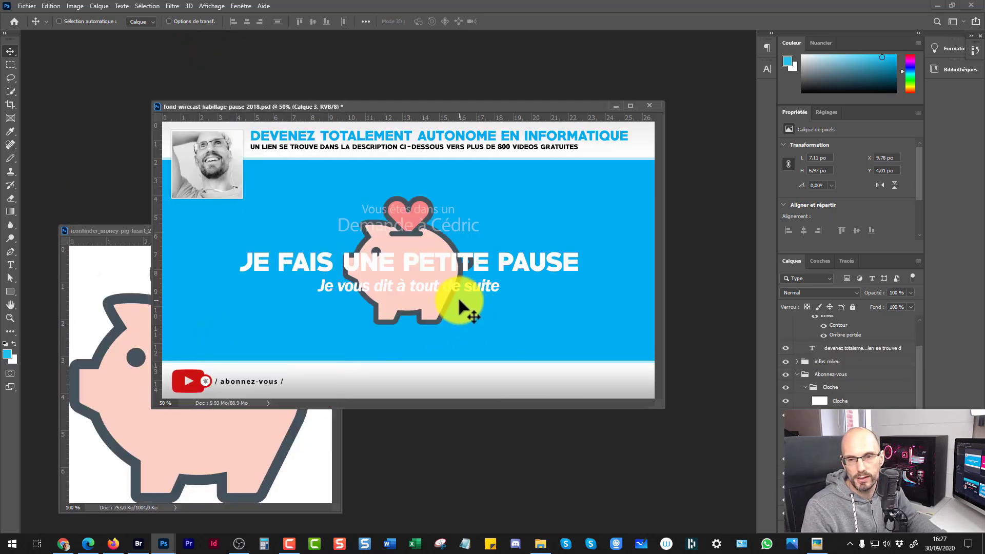
drag(402, 297, 507, 271)
key(Delete)
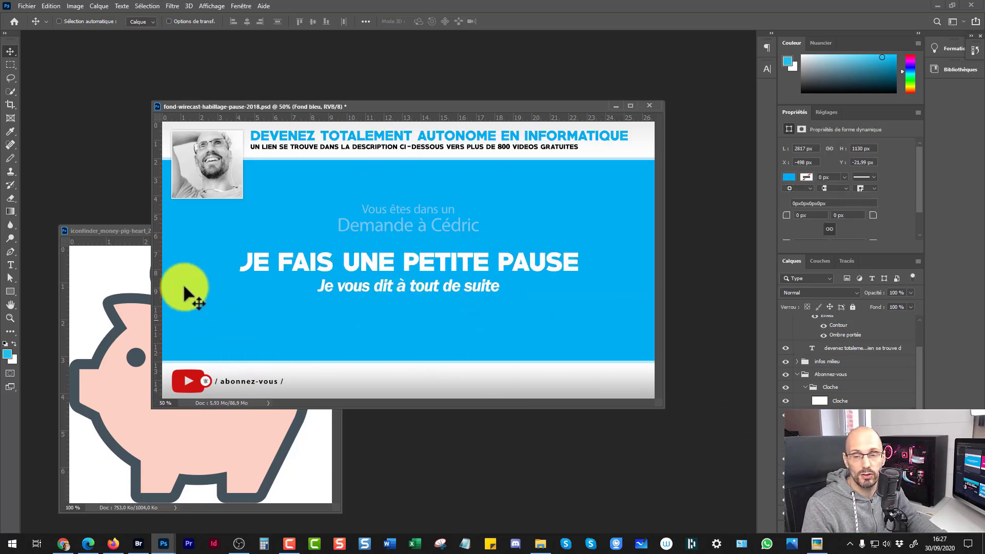
Step: Close the piggy bank image and reposition the Pause background's document window
click(106, 232)
click(332, 231)
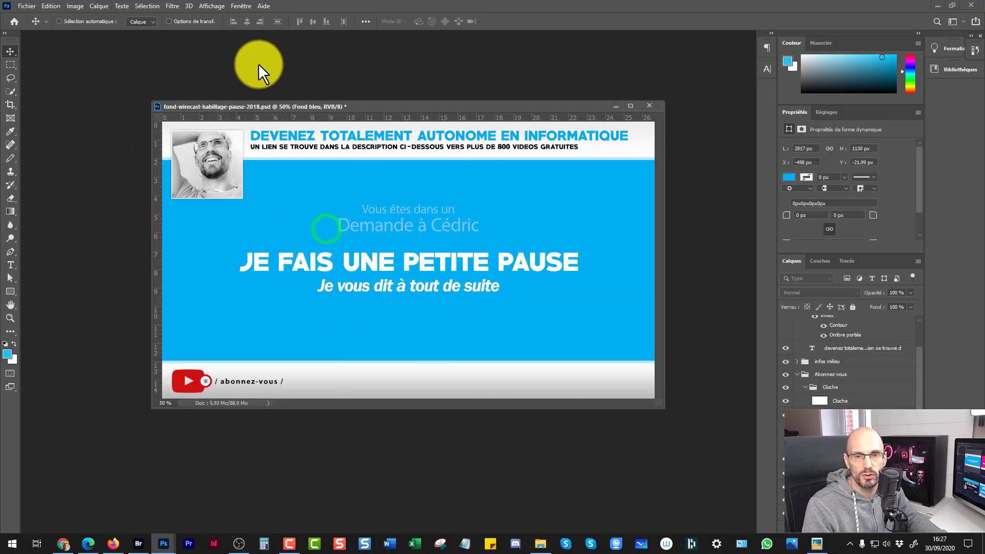
drag(415, 106, 394, 94)
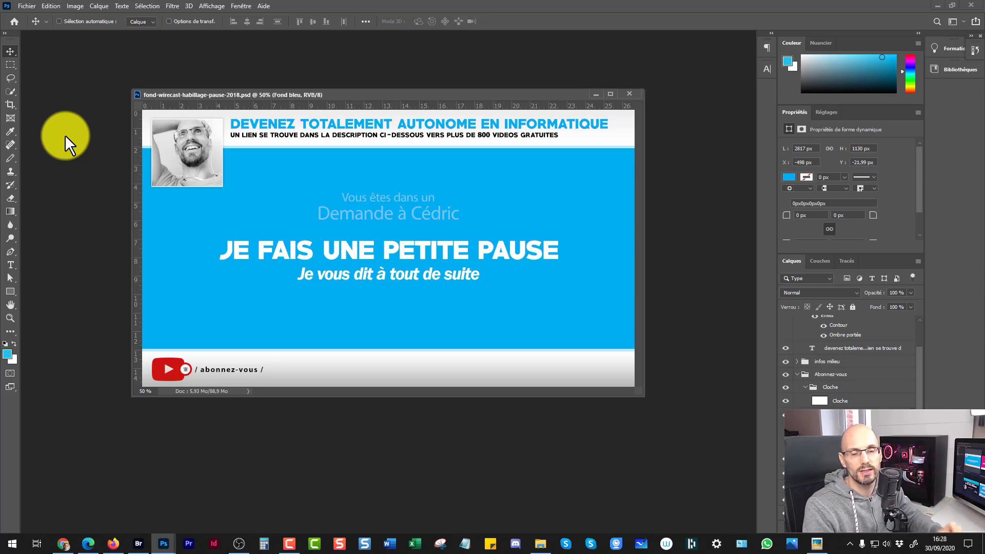
Step: Switch to Edge, leave Iconfinder, close its tab and minimize the browser to return to Photoshop
click(87, 543)
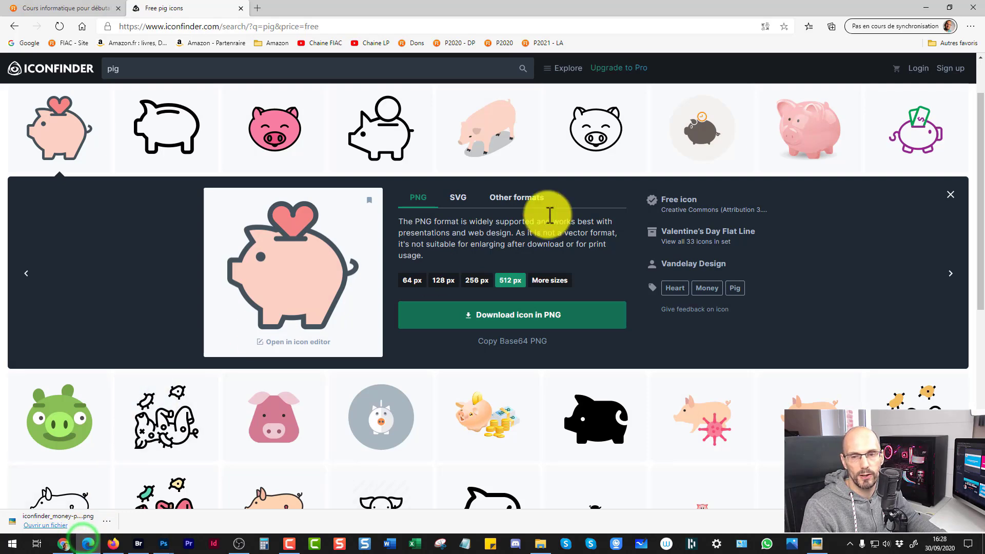
click(82, 25)
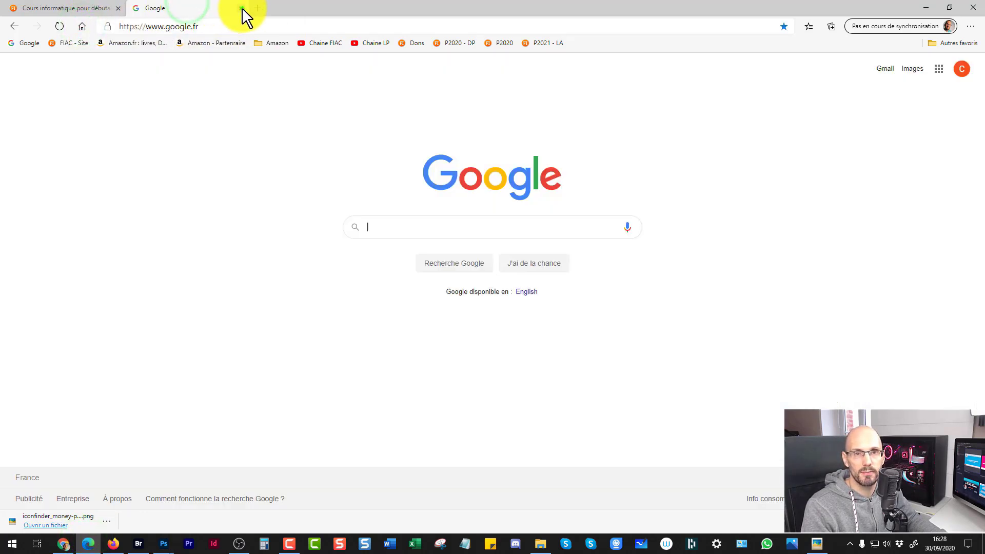
click(241, 8)
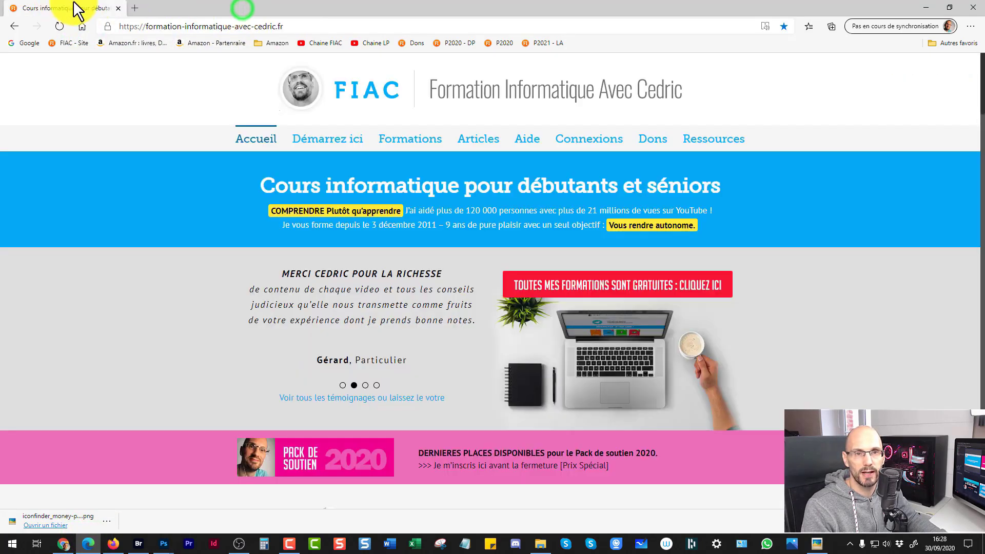
click(930, 3)
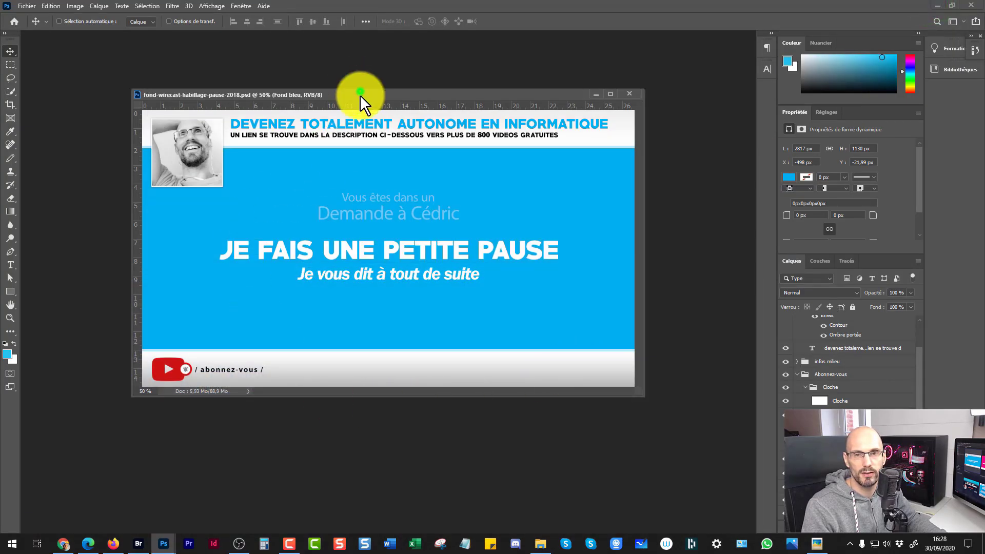
Step: Reposition the Pause background's document window and bring up the notebook sketch 03.jpg in the Picasa photo viewer
drag(357, 93, 370, 138)
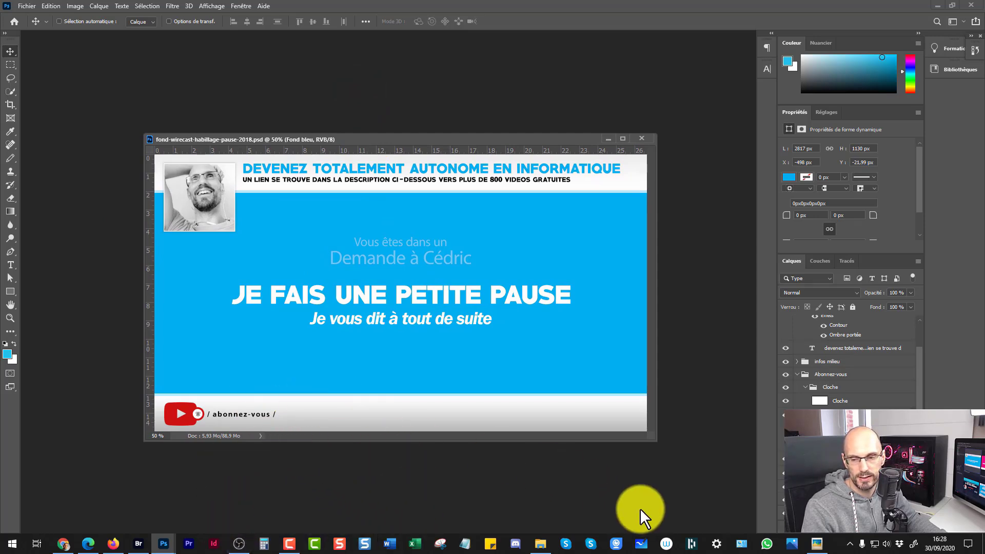
click(816, 545)
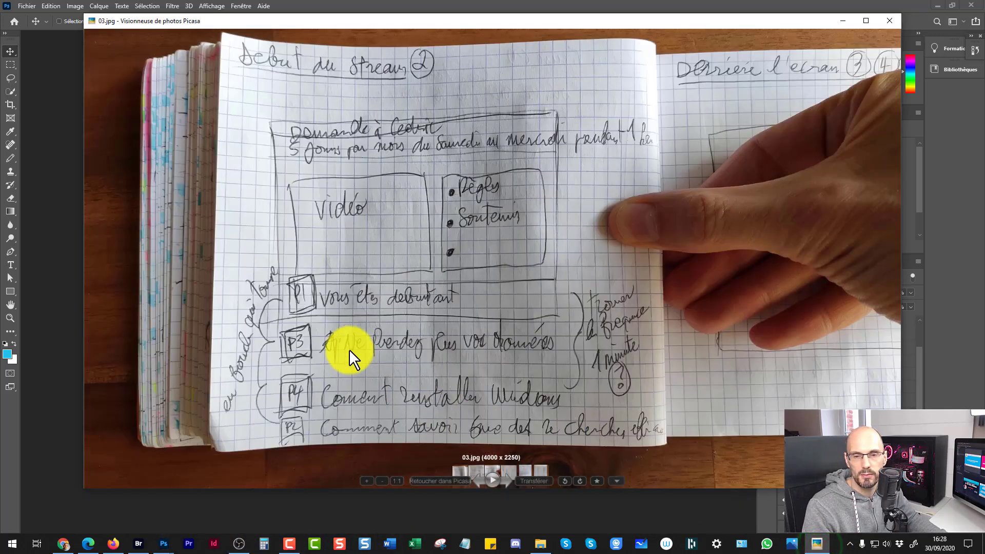
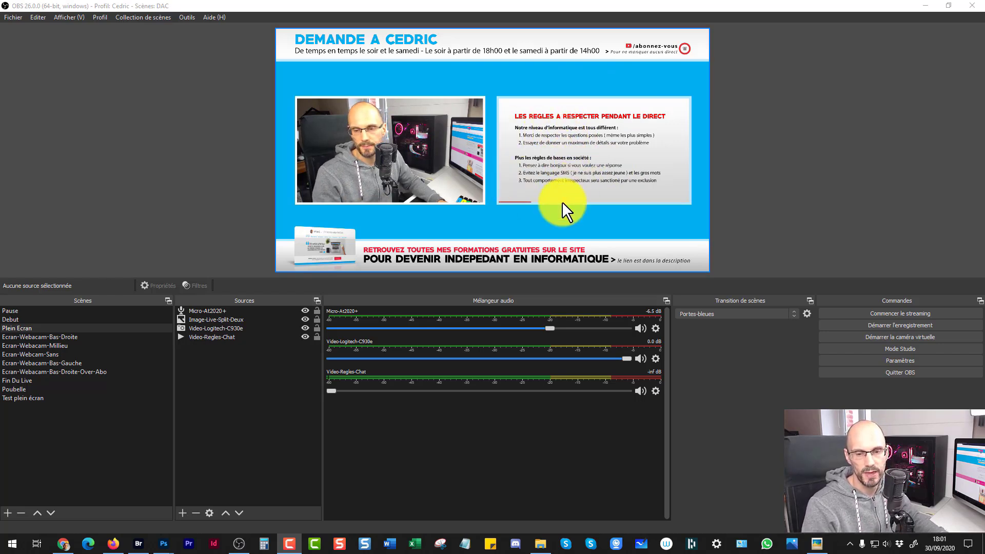
Step: Switch to Photoshop, arrange the fond-obs-debut-stream-2020.psd and regles-directs.psd windows one above the other, and zoom the stream-start background to 50%
click(164, 543)
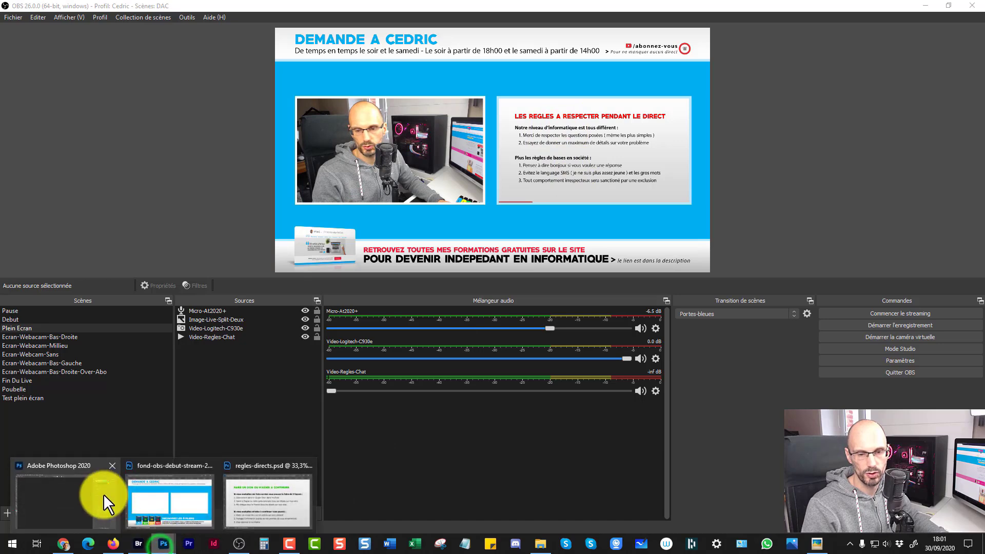
click(47, 511)
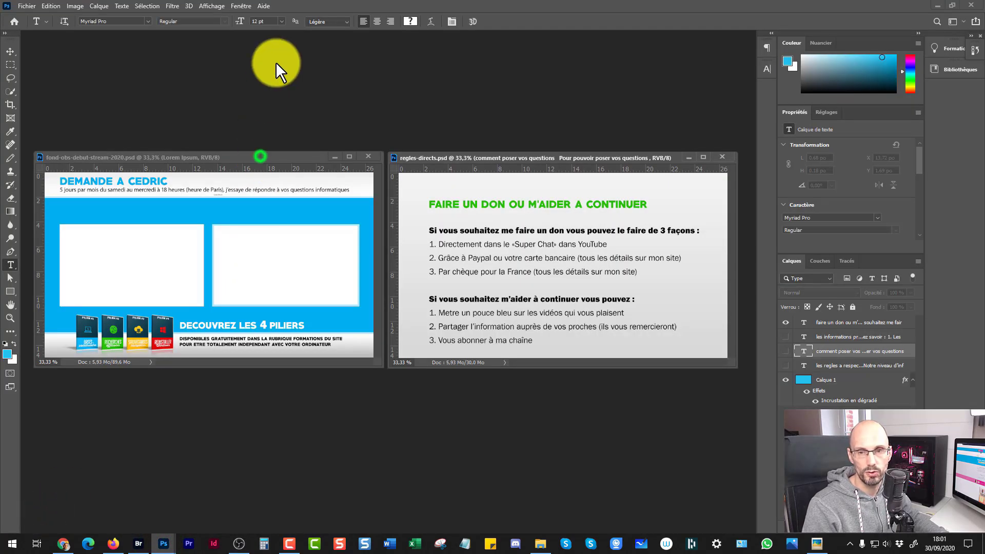
drag(275, 61, 277, 60)
drag(541, 156, 337, 307)
drag(278, 63, 376, 58)
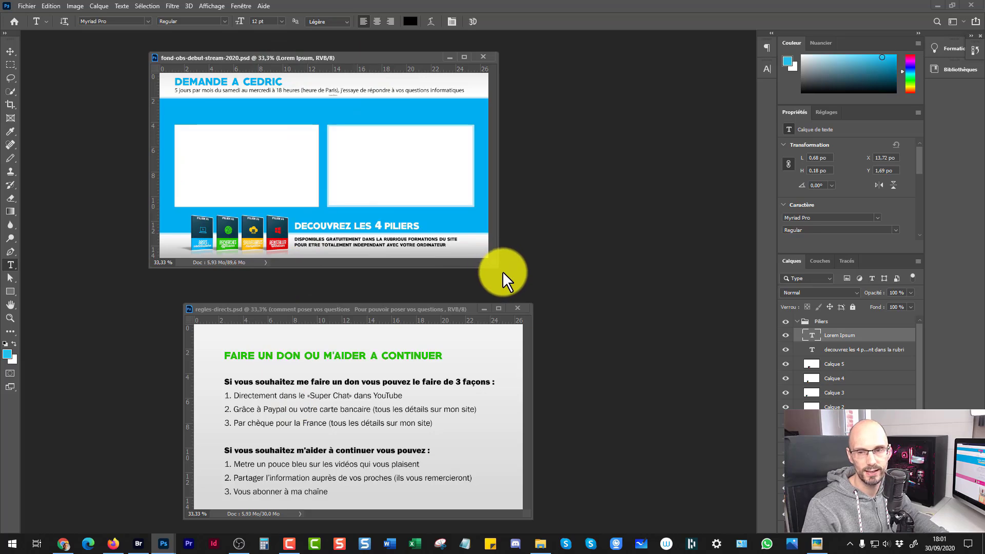
key(ctrl+plus)
drag(382, 62, 361, 68)
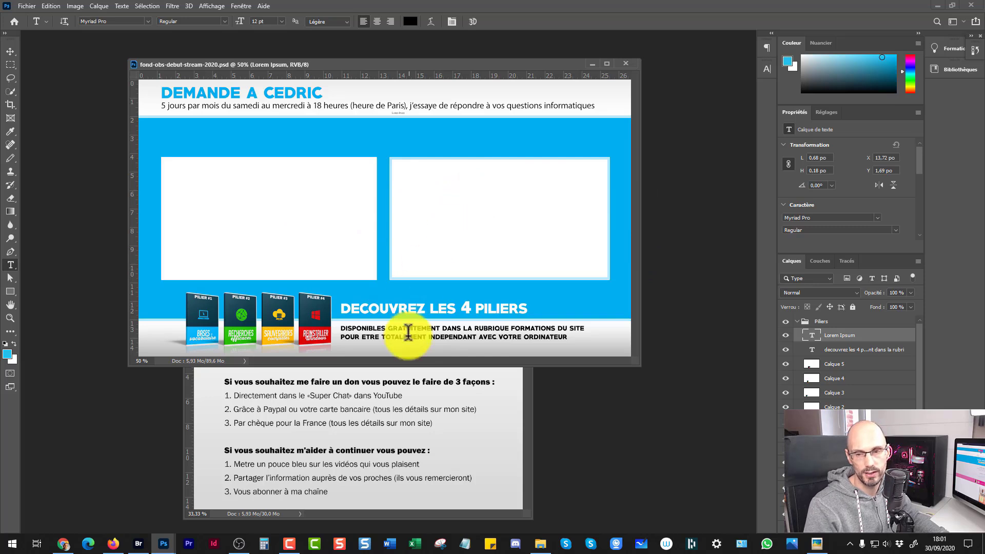
Step: Bring regles-directs.psd in front, hide its donation text, and view the rules, question instructions and practical information text layers one at a time
click(528, 415)
drag(451, 310, 505, 193)
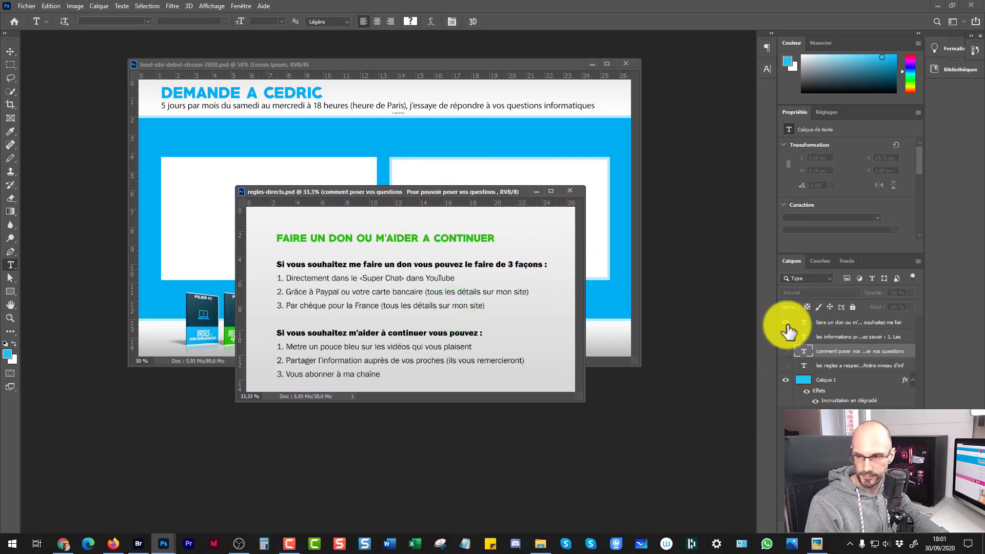
click(785, 322)
click(785, 365)
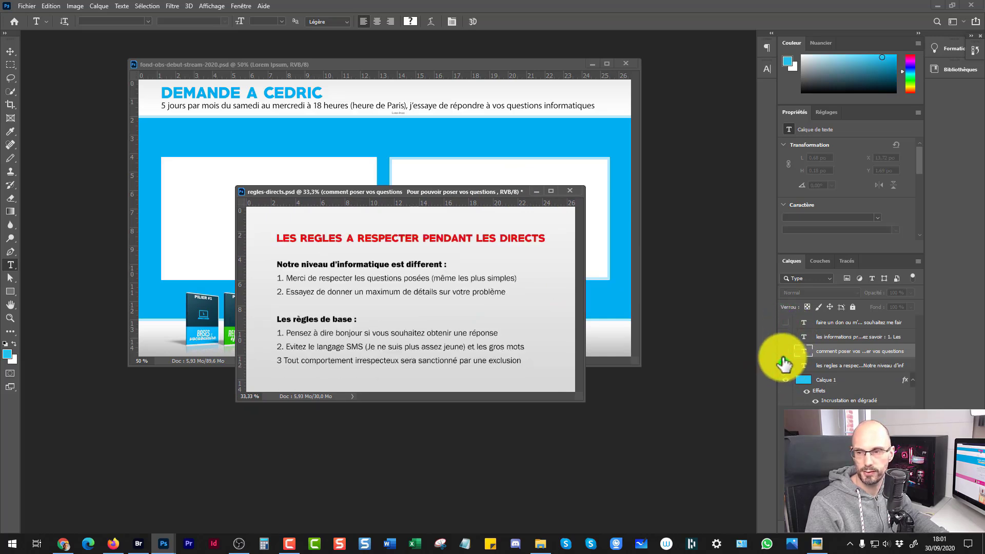
click(785, 365)
click(785, 351)
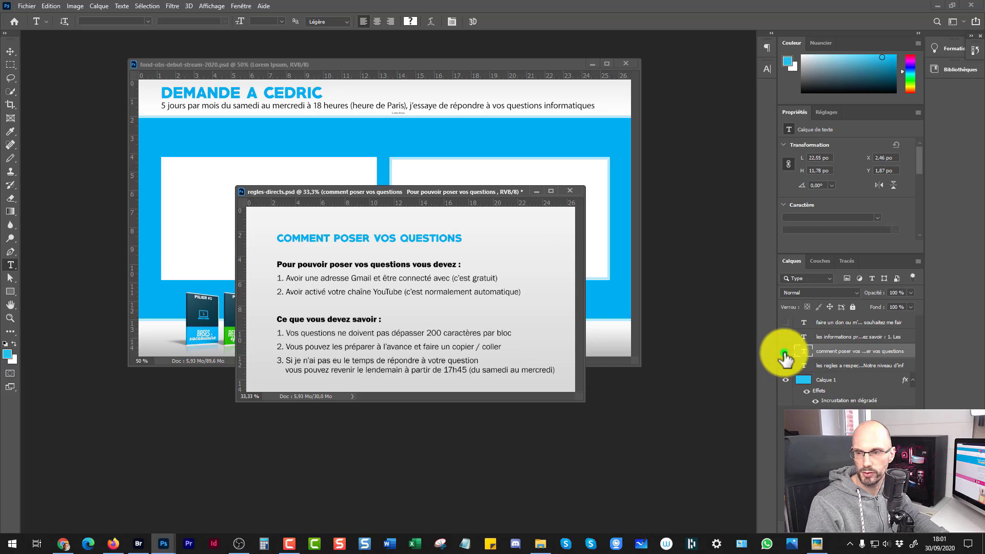
click(786, 351)
click(785, 336)
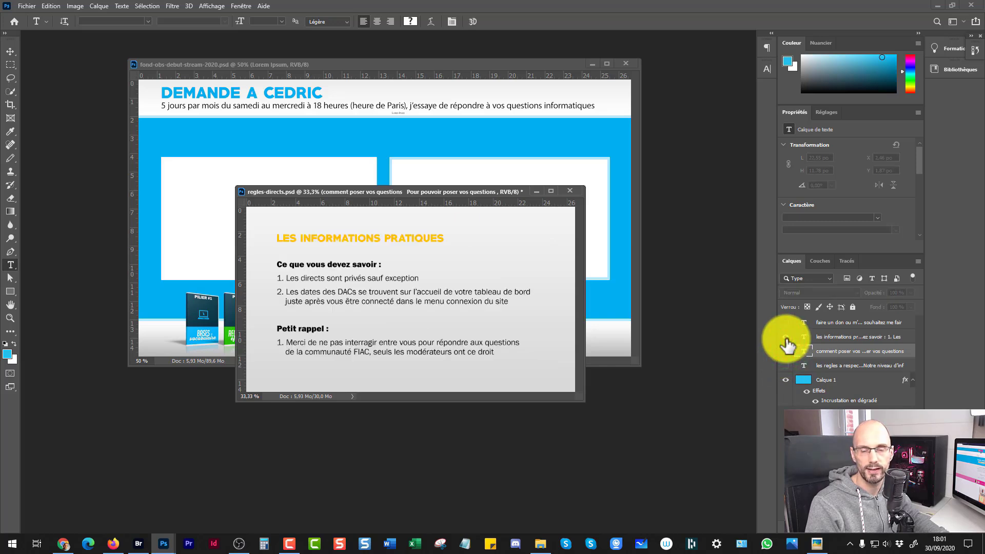
Step: Check the practical information and donation text layers in regles-directs.psd, leaving only the 'les regles a respecter' text layer visible
click(785, 336)
click(786, 322)
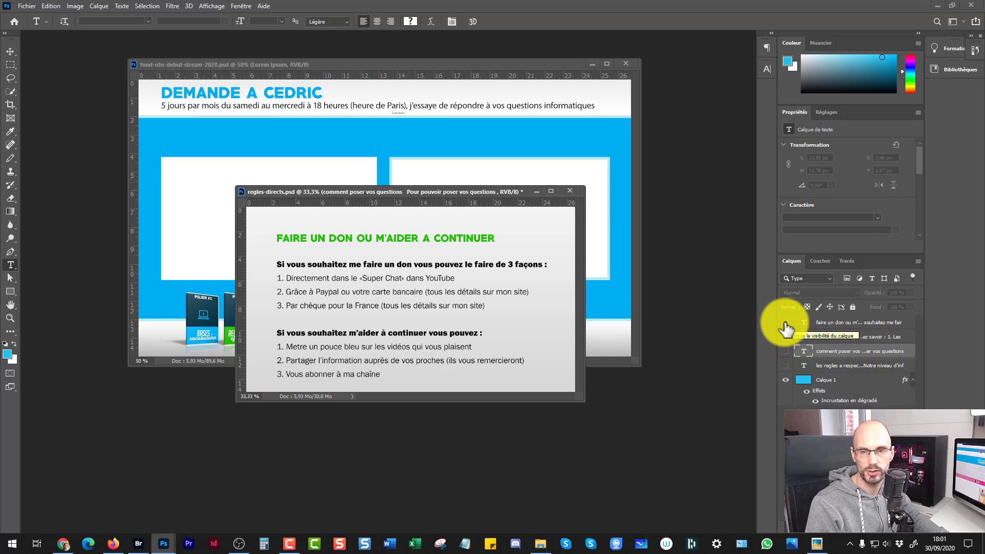
click(786, 322)
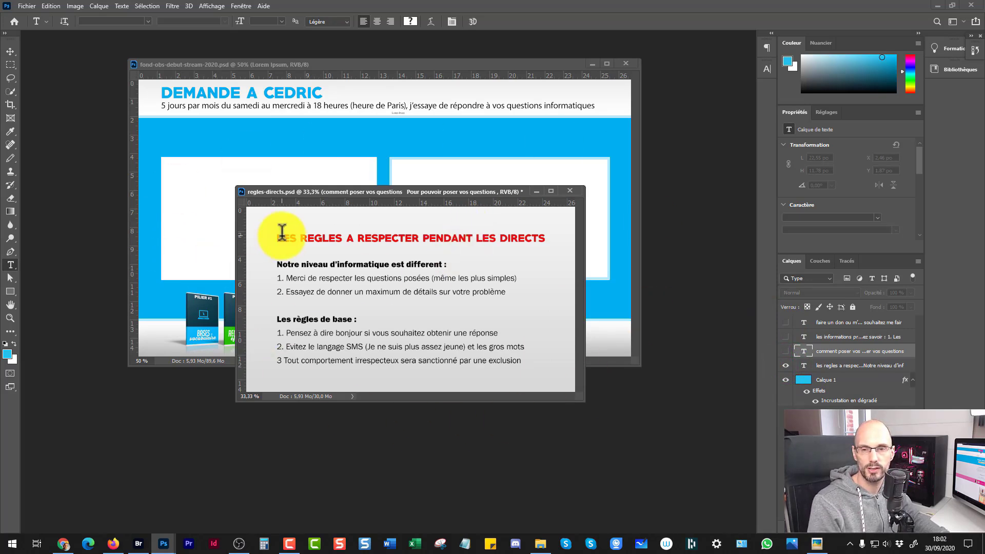
Step: Move the regles-directs.psd window clear of the stream background and bring fond-obs-debut-stream-2020.psd to the front
drag(301, 193, 167, 188)
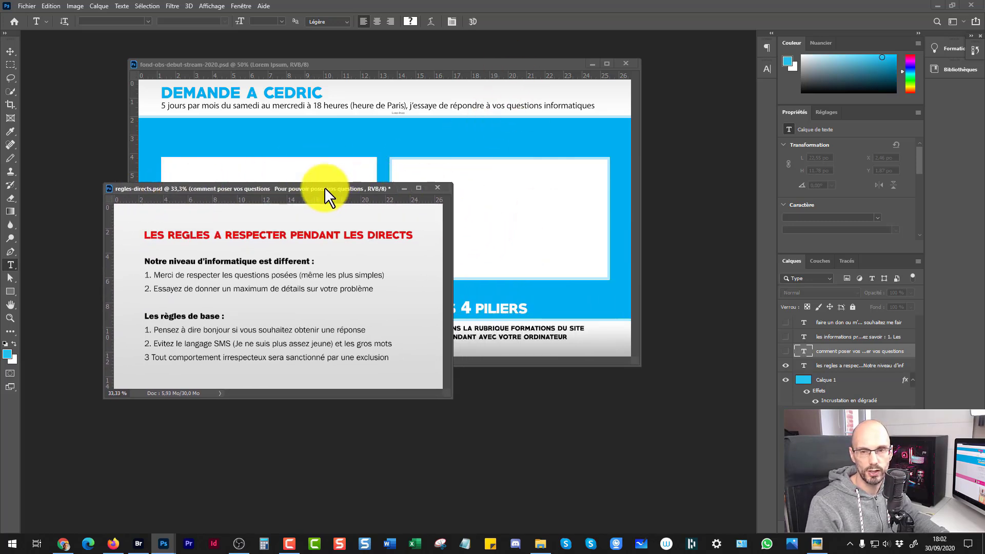
drag(324, 189, 293, 285)
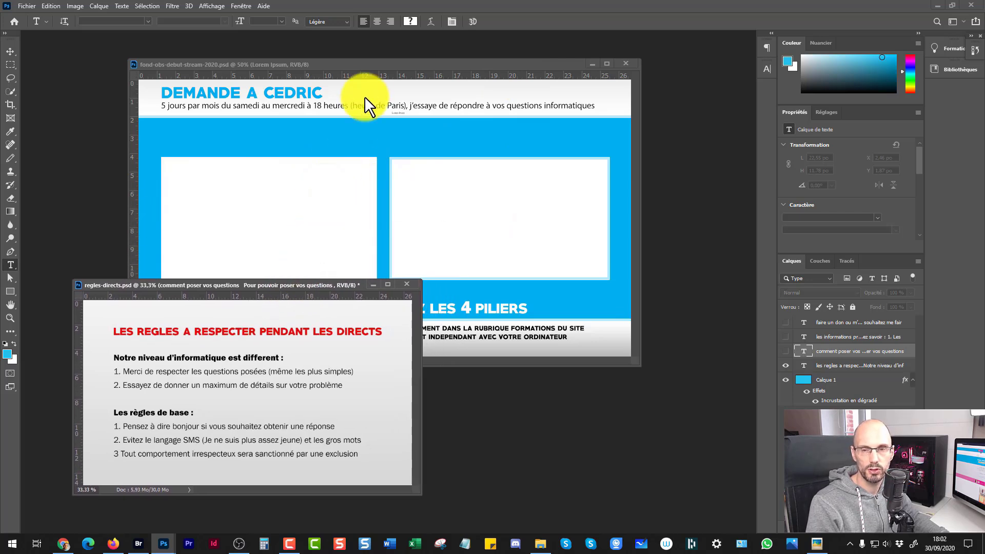
click(373, 65)
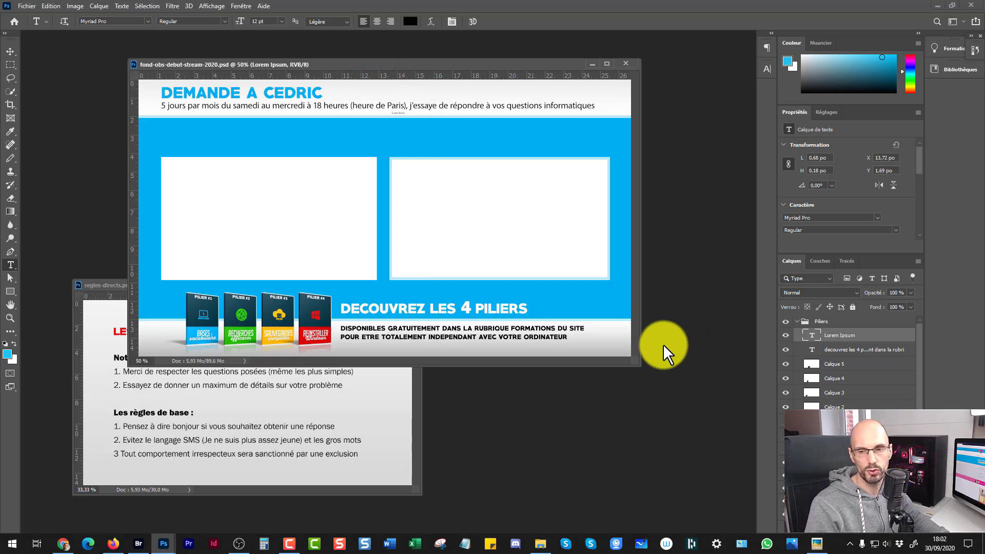
Step: Set the transparency grid to Dense in the preferences for transparency and non-printable colours
key(i)
key(ctrl+k)
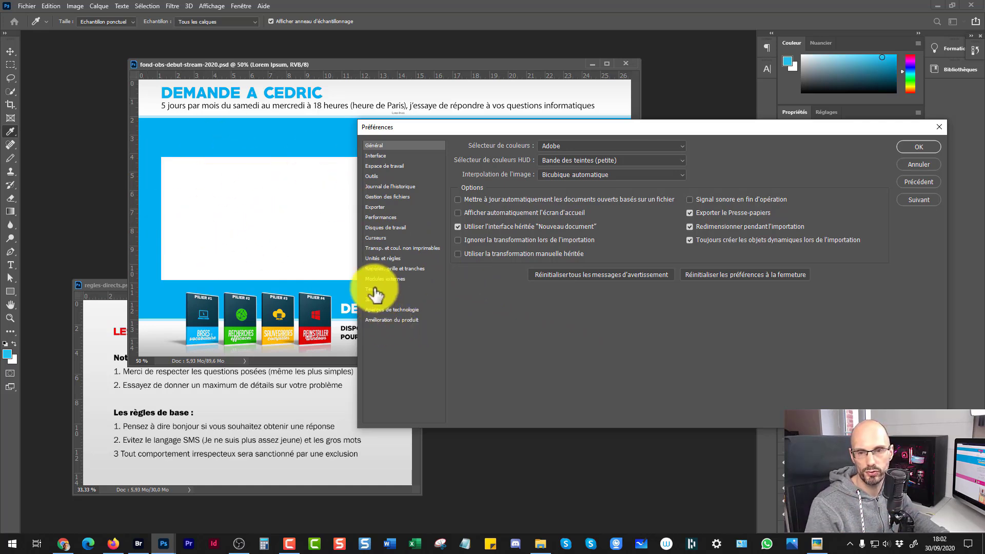
click(381, 248)
click(522, 156)
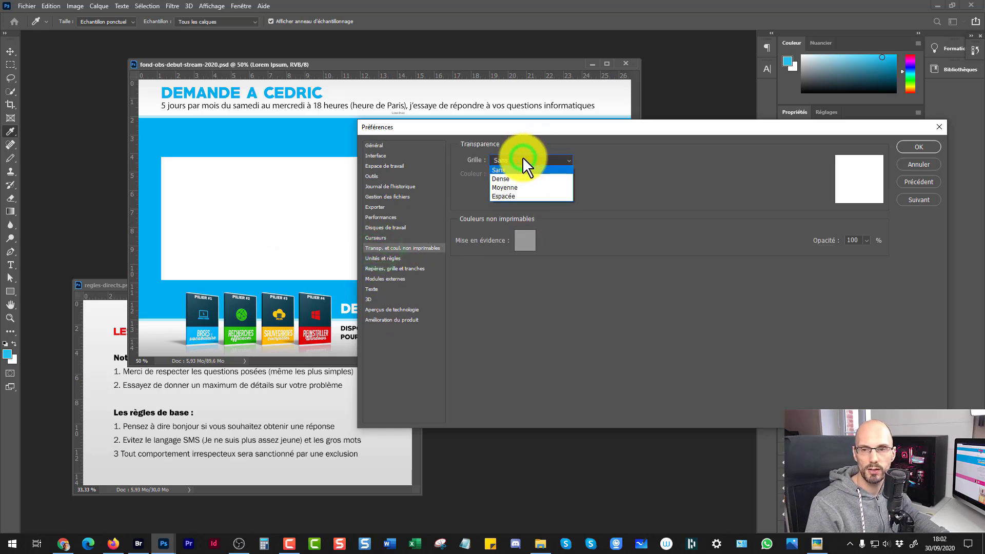
click(507, 177)
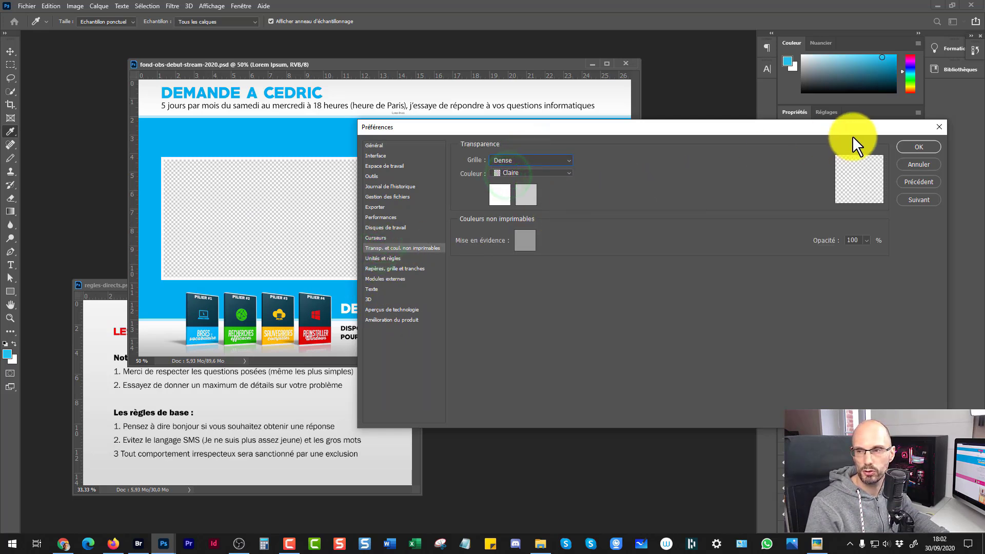
click(917, 146)
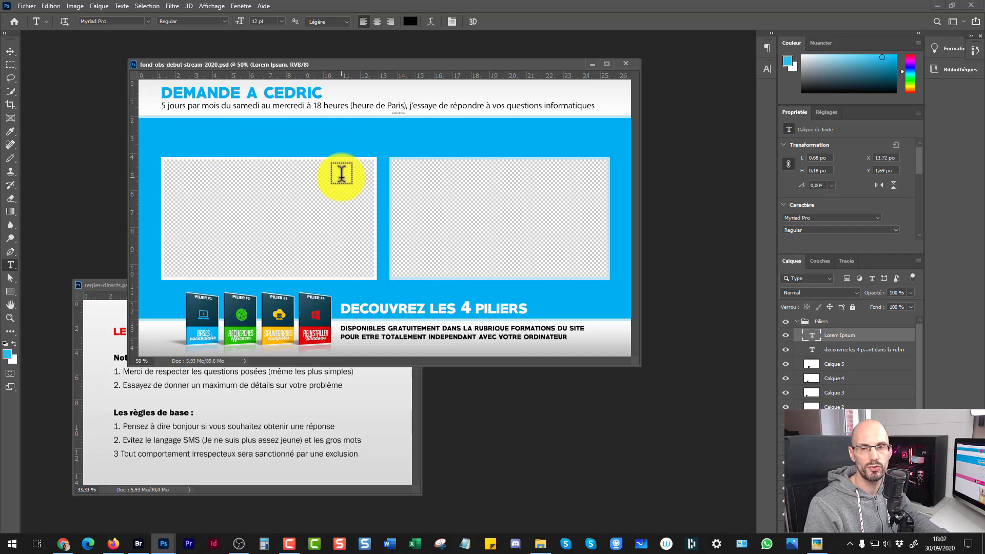
Step: Reposition the two document windows further apart and make fond-obs-debut-stream-2020.psd the active document
drag(410, 64, 419, 75)
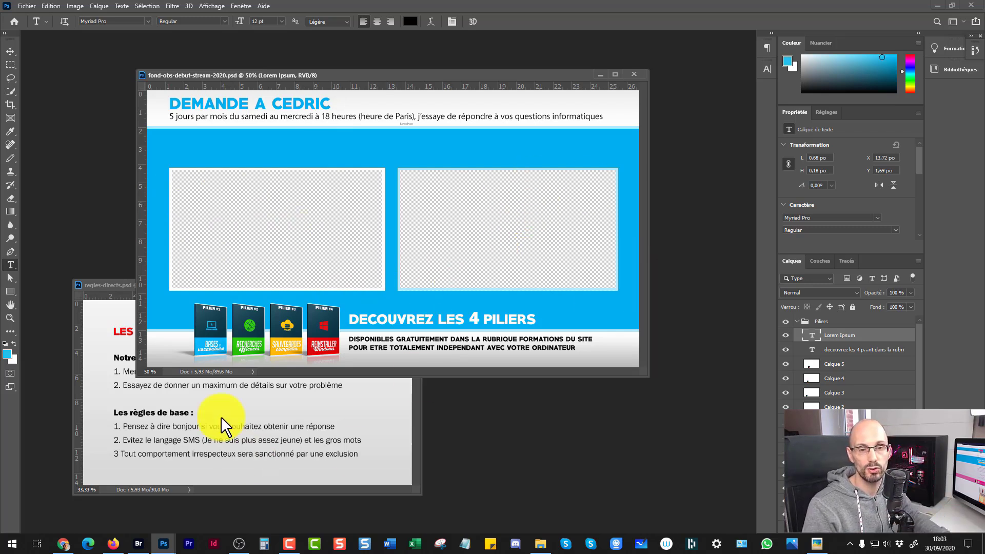
click(110, 284)
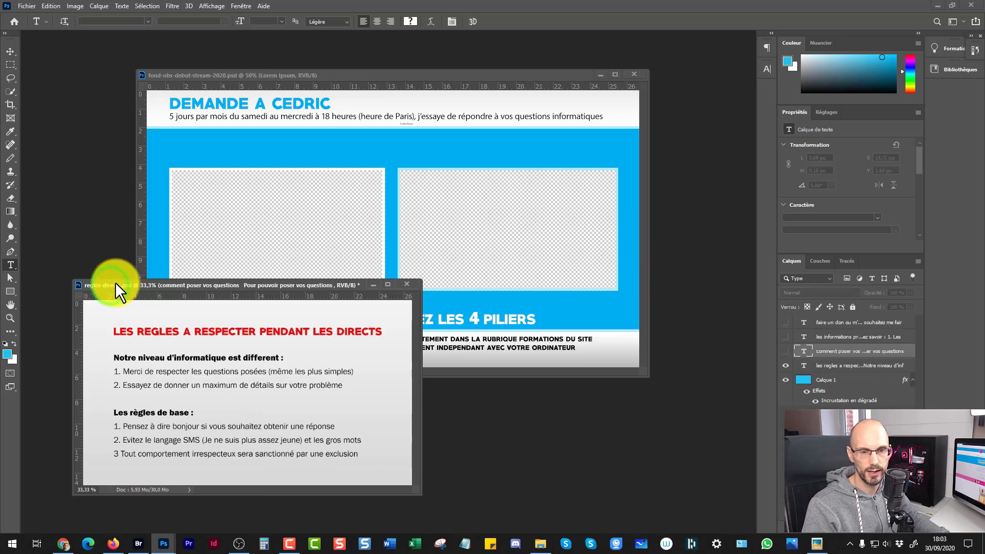
drag(115, 281, 94, 306)
click(356, 81)
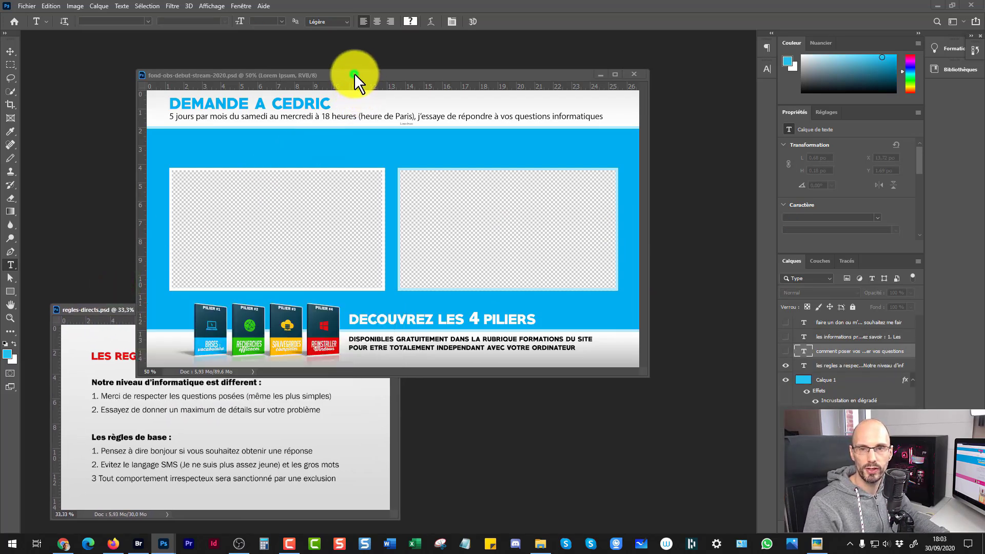
Step: Delete the stray Lorem Ipsum text layers from the Piliers group of fond-obs-debut-stream-2020.psd
click(407, 122)
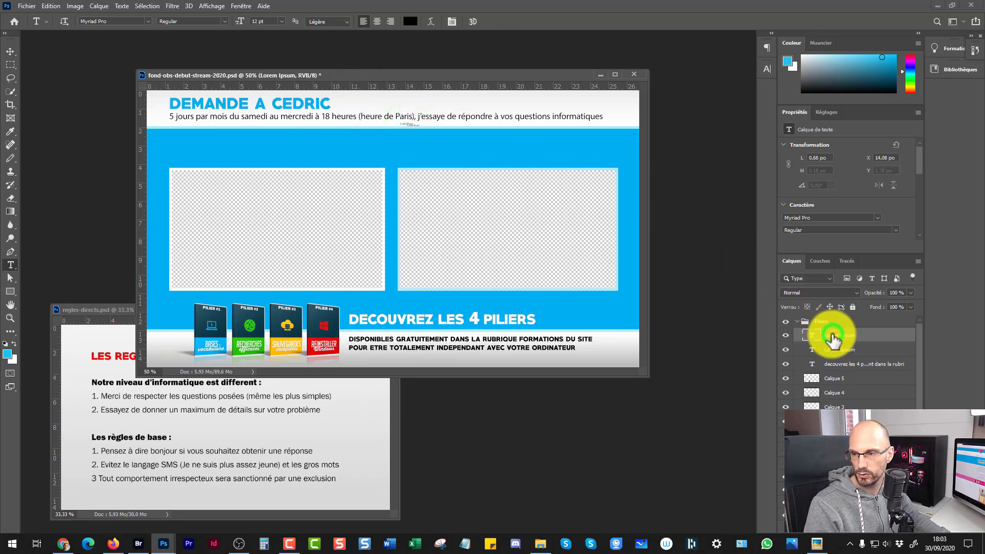
click(831, 337)
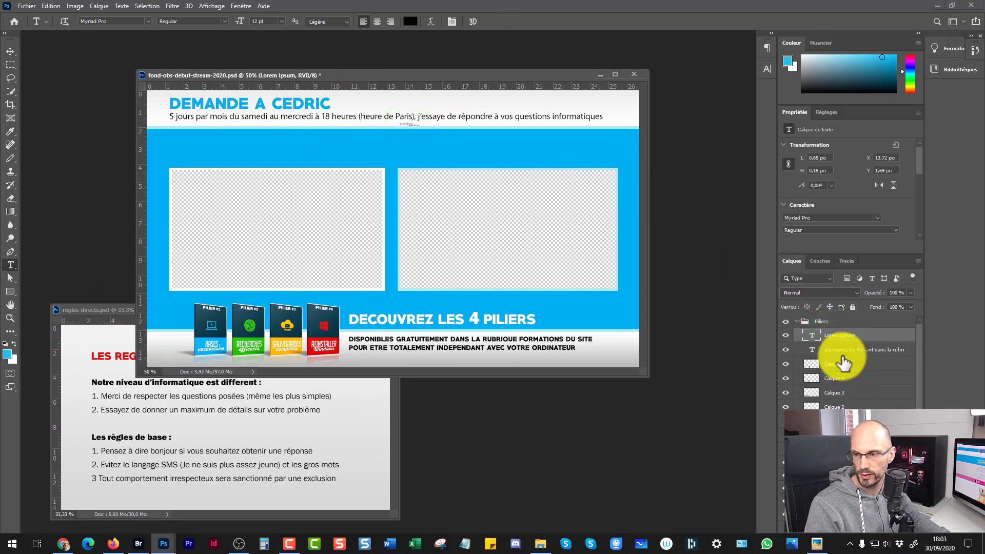
key(Delete)
click(849, 335)
key(Delete)
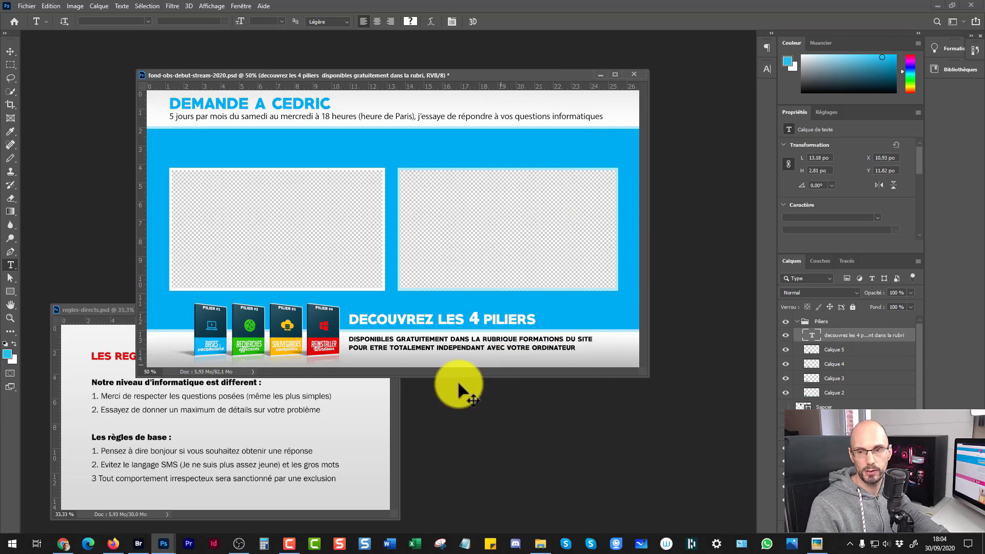
Step: Set the transparency grid back to Sans in the preferences
key(ctrl+k)
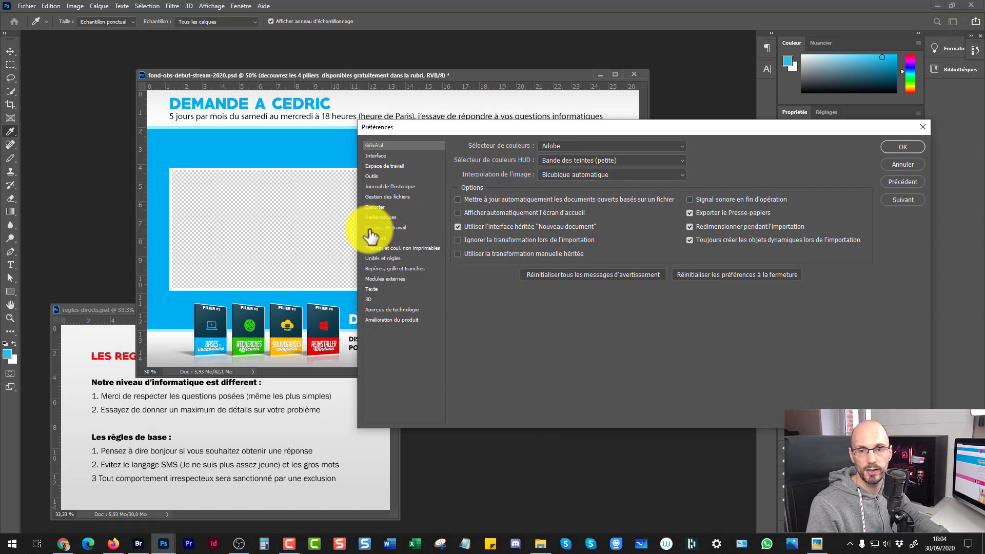
click(377, 249)
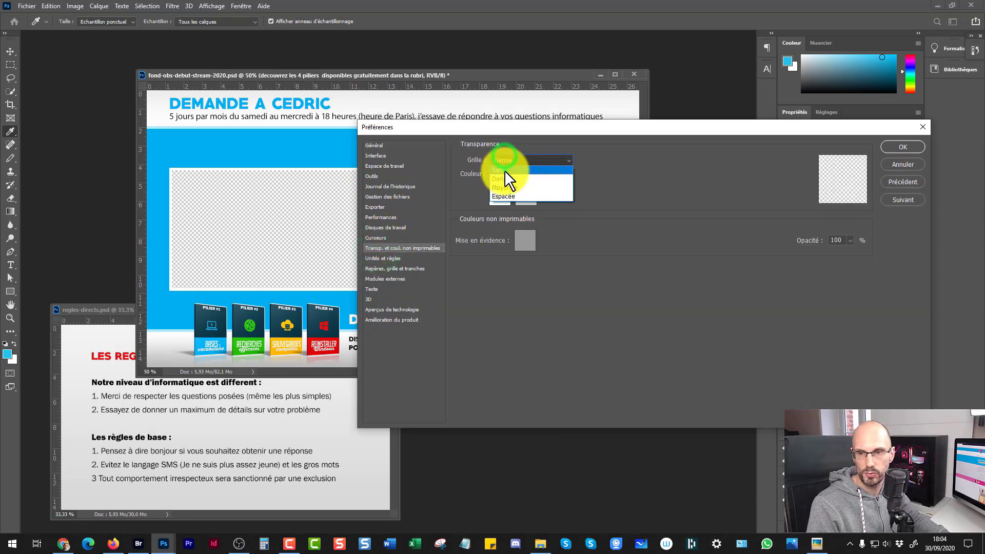
click(503, 170)
click(901, 147)
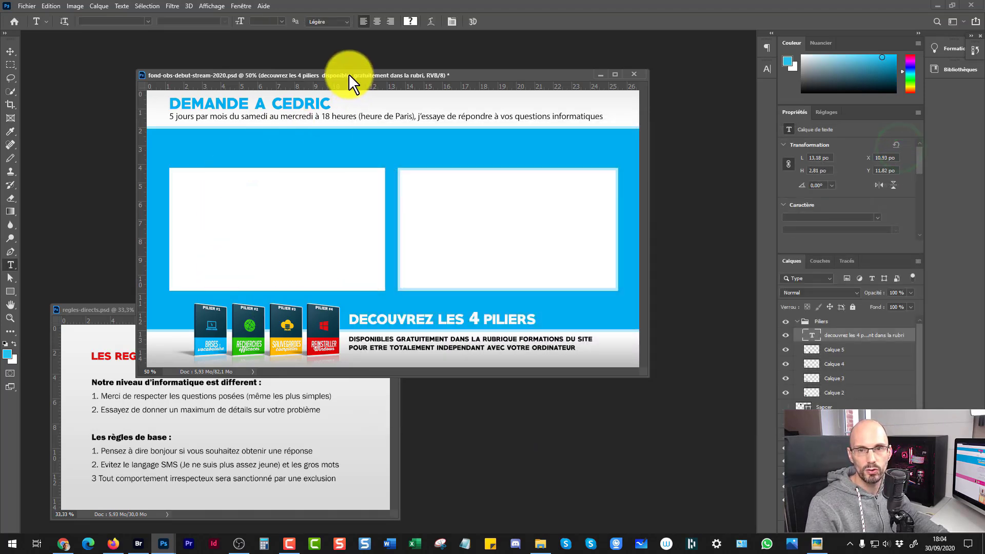
Step: Save fond-obs-debut-stream-2020.psd and take a brief look at the current Plein Ecran scene in OBS
drag(352, 76, 318, 74)
key(ctrl+s)
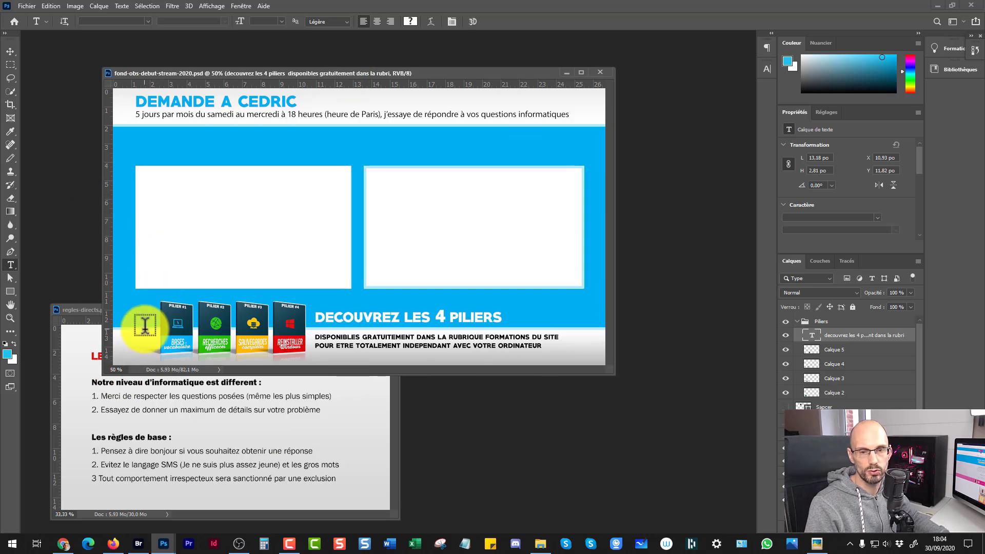
click(239, 543)
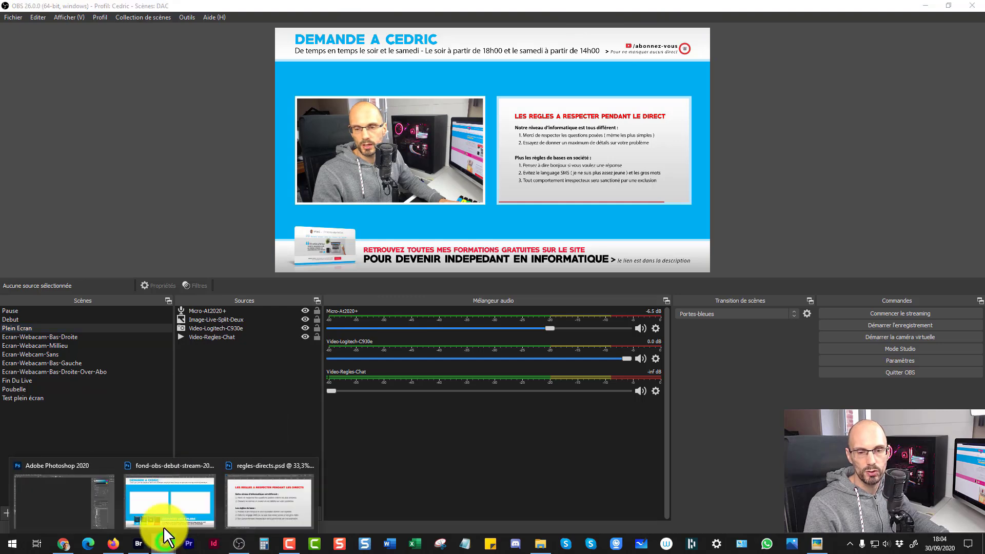
click(163, 526)
Step: Export the stream background for the web as a transparent PNG-24 named fond-obs-debut-stream-2020.png in the 2020-09-30-images-obs folder
drag(390, 72, 416, 70)
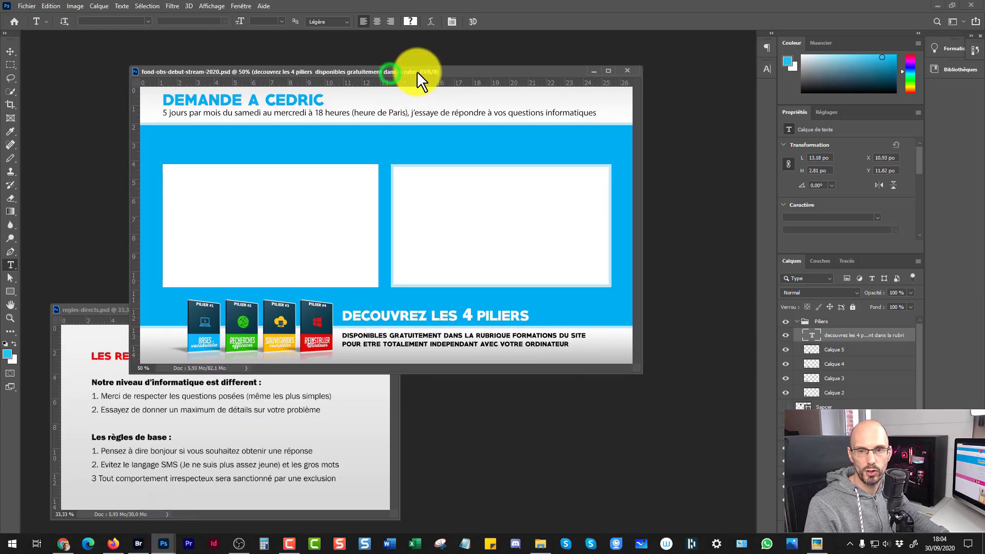
key(ctrl+alt+shift+s)
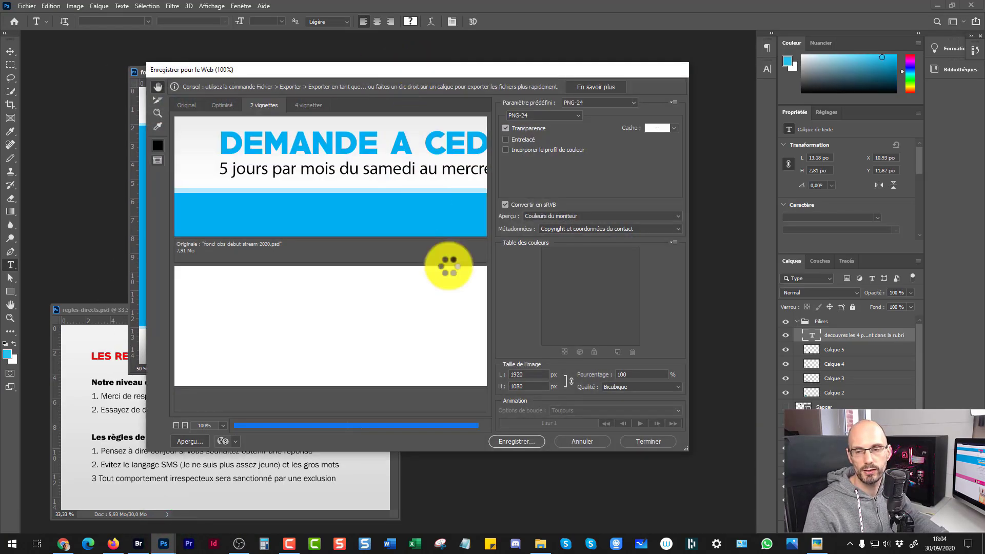
click(513, 441)
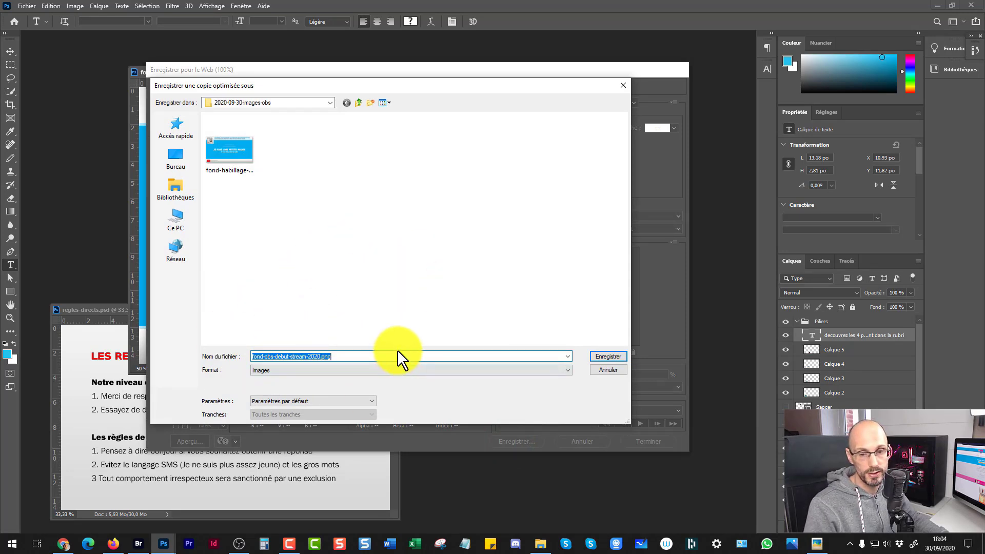
click(603, 355)
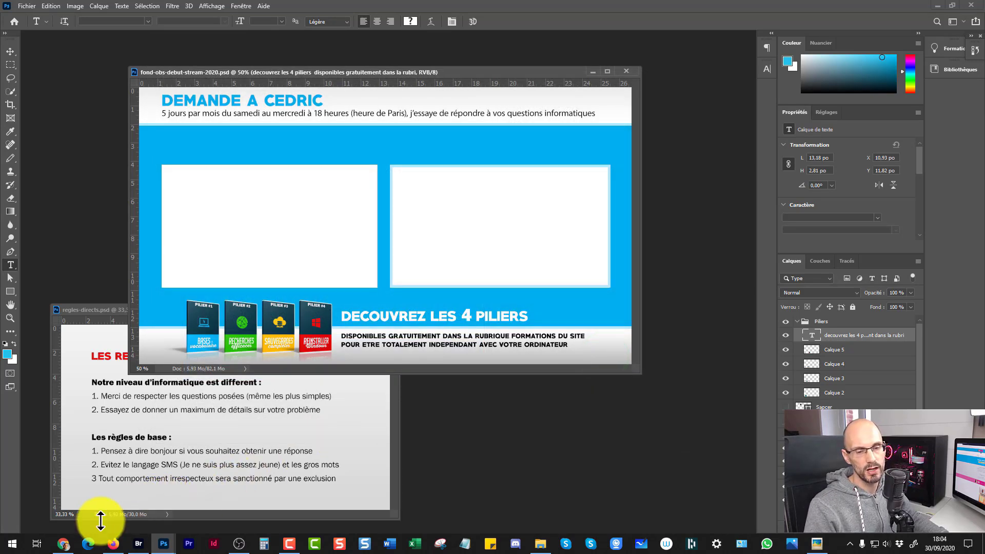
Step: Switch to OBS and examine the Image-Live-Split-Deux source and the other sources of the Plein Ecran scene
click(238, 544)
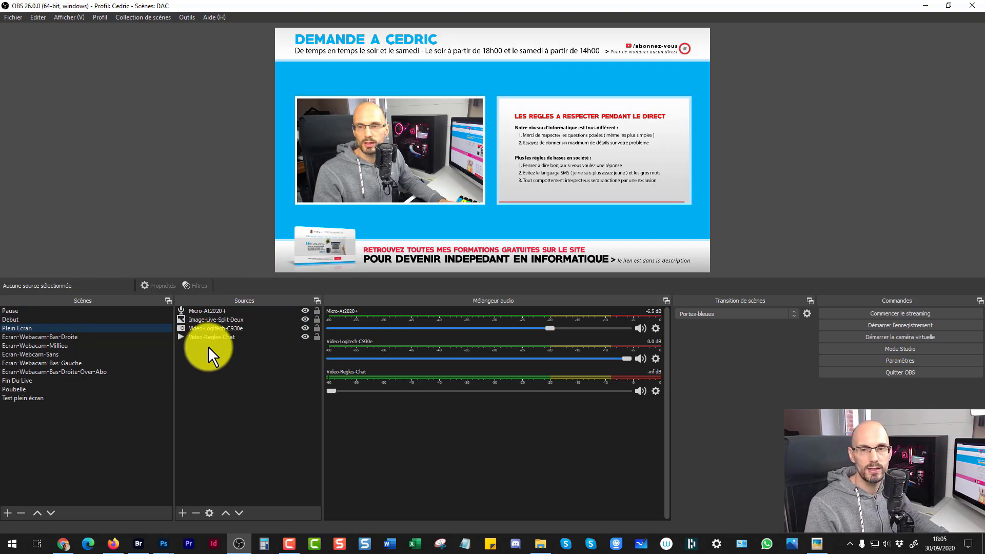
click(198, 320)
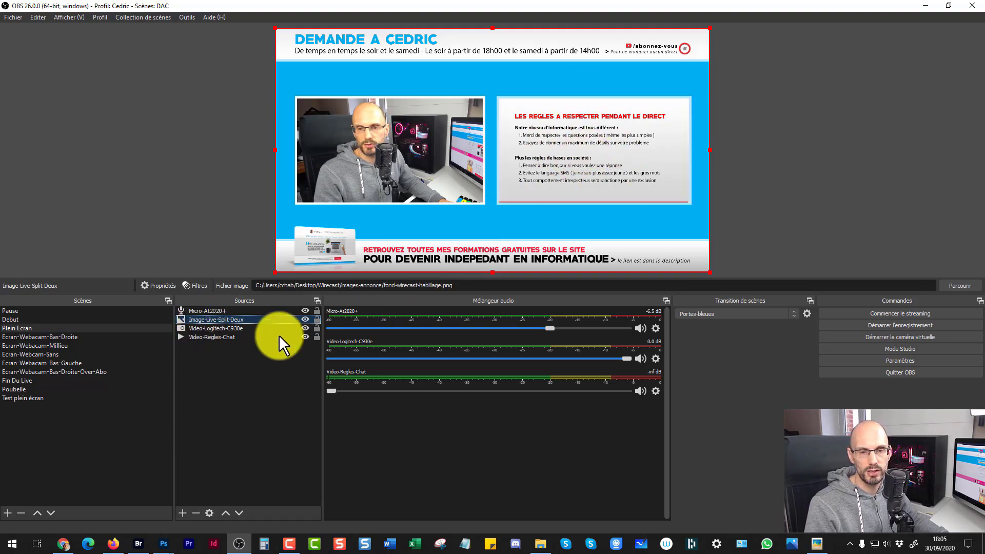
click(215, 374)
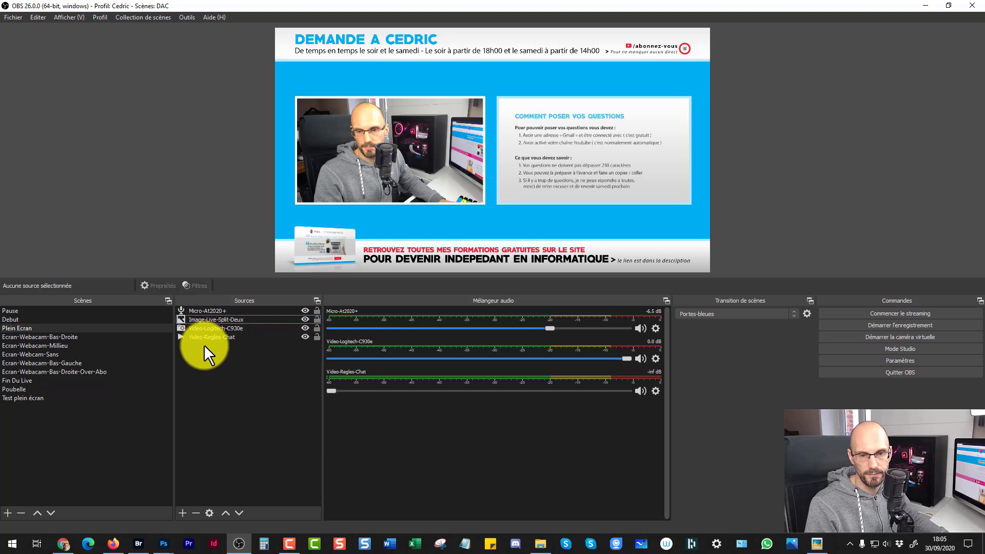
click(302, 335)
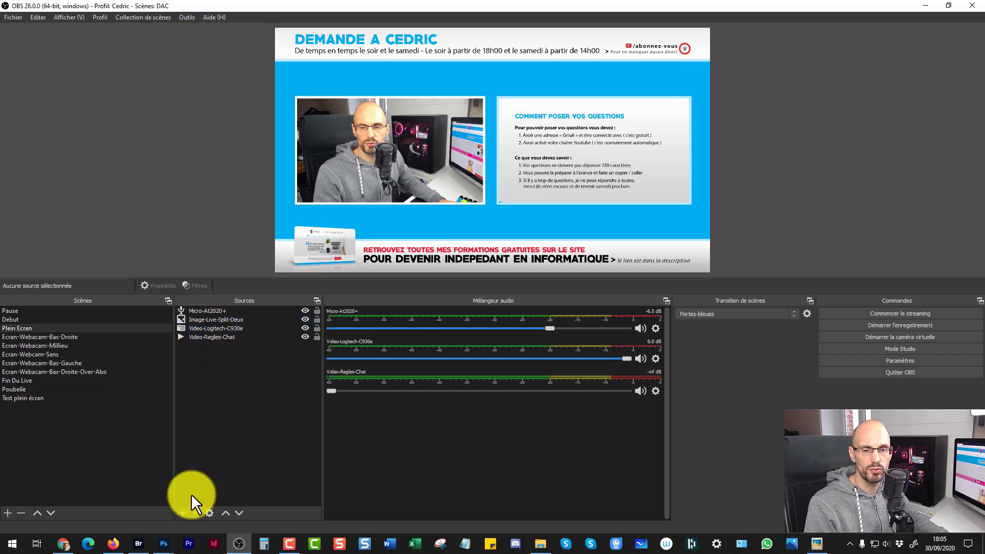
click(182, 512)
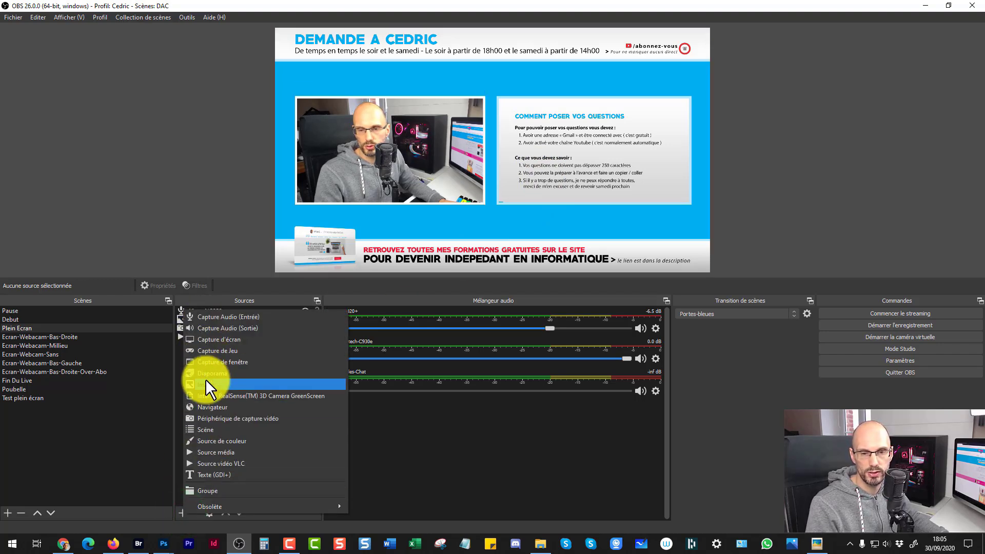
click(192, 383)
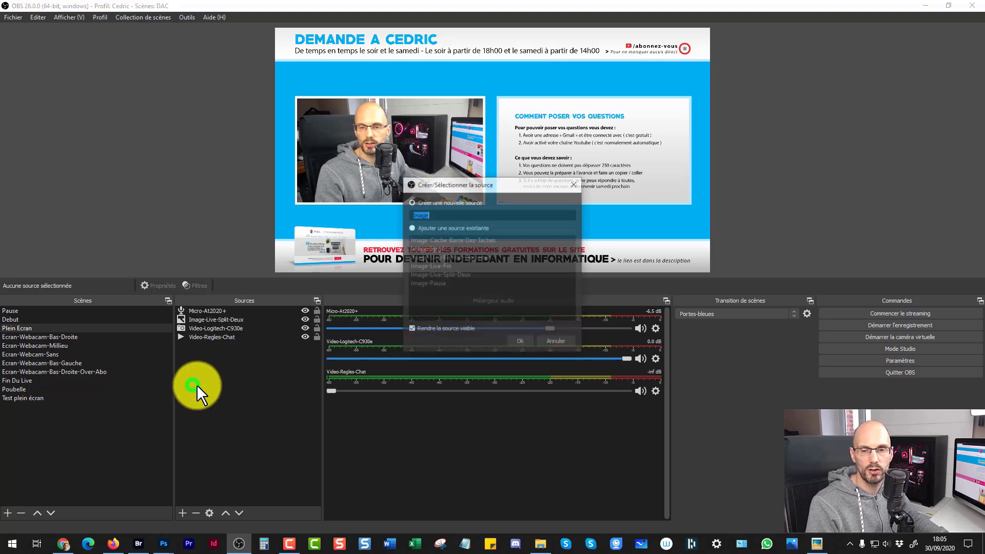
click(548, 341)
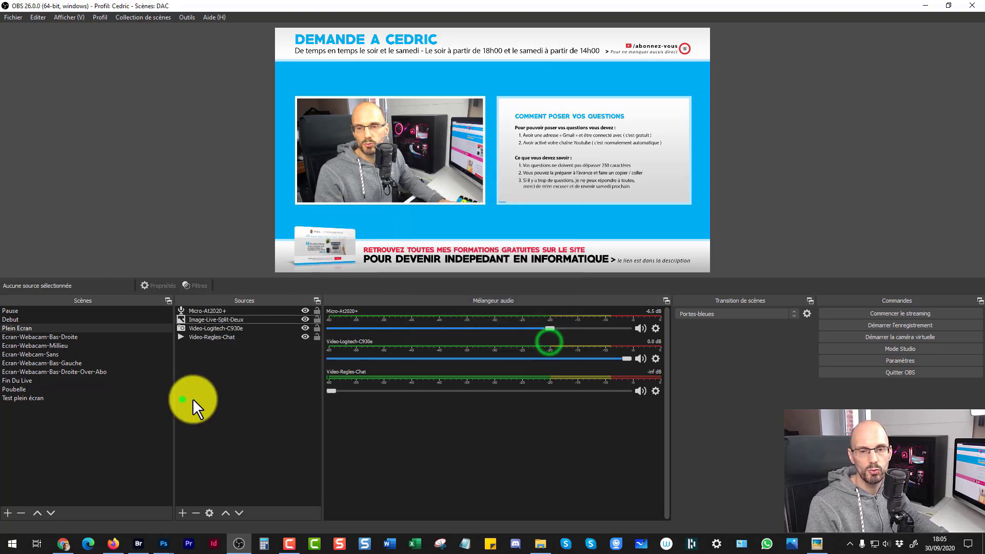
click(182, 399)
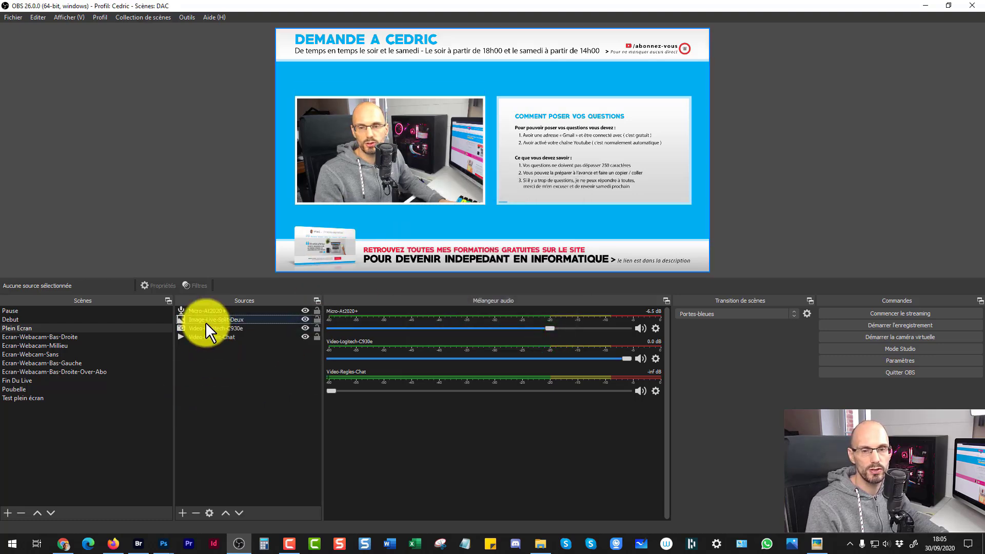
Step: Replace the image file of the Image-Live-Split-Deux source with fond-obs-debut-stream-2020.png from the 2020-09-30-images-obs folder
click(204, 318)
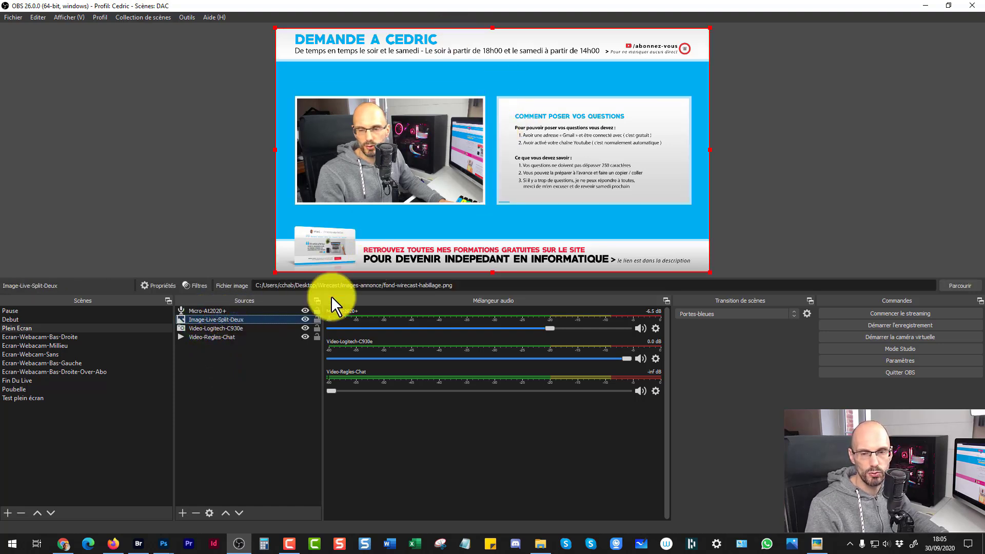
double_click(226, 319)
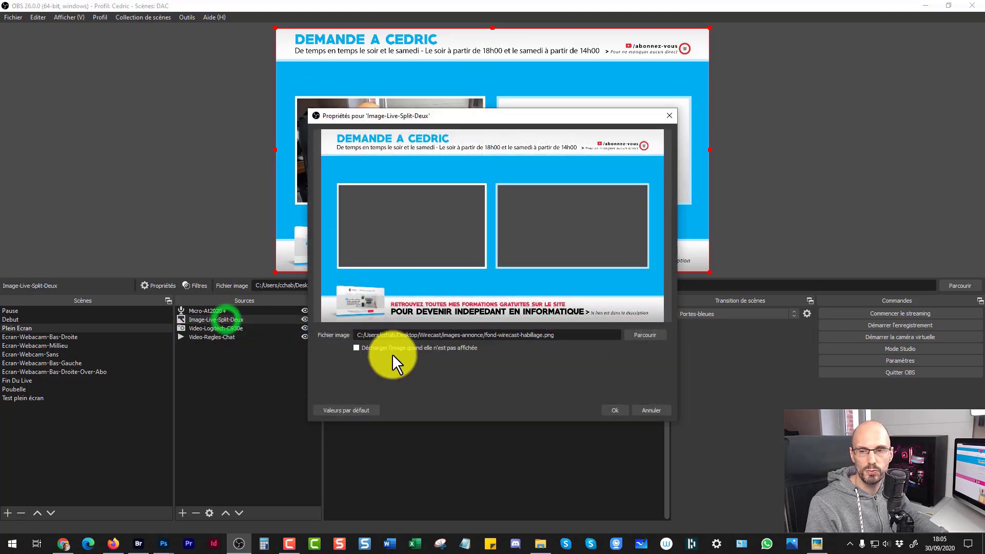
click(646, 336)
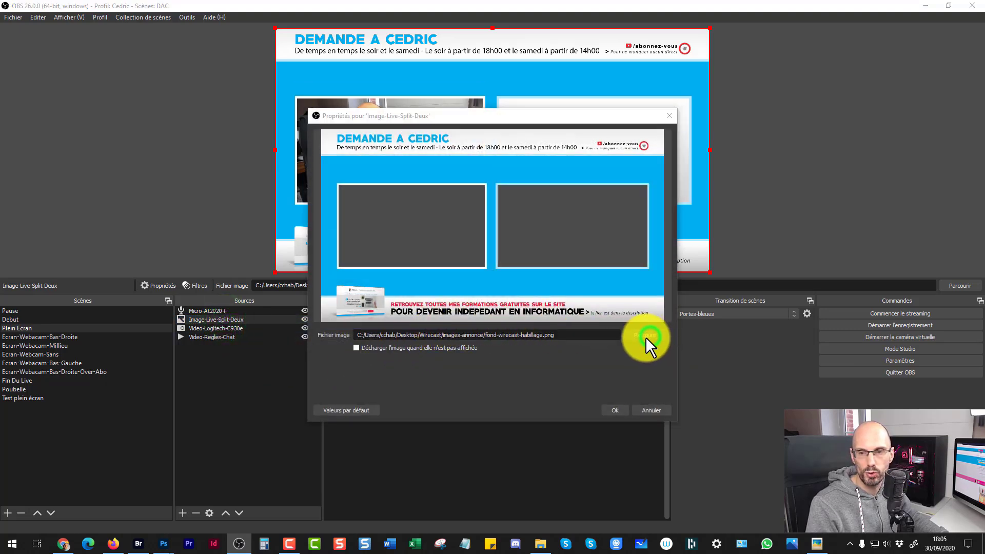
click(462, 149)
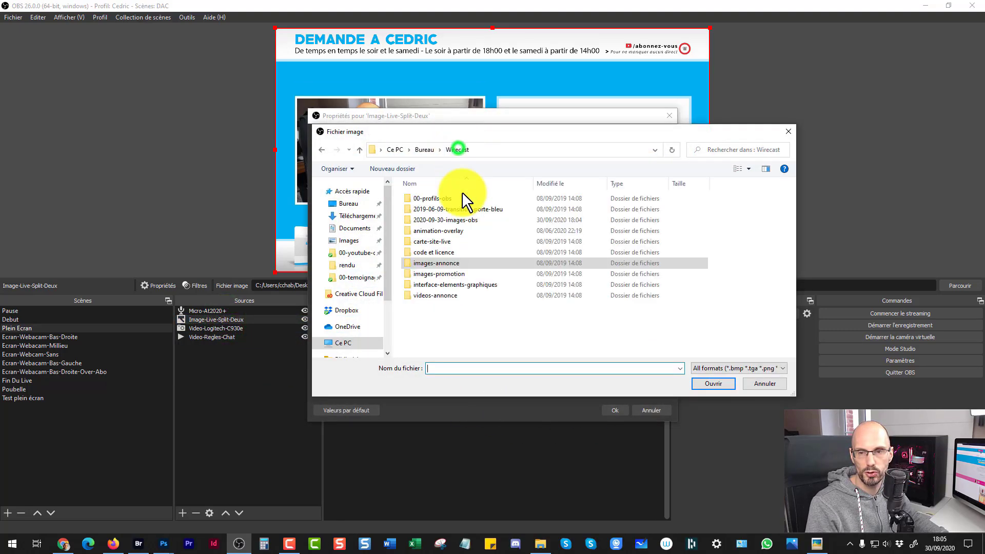
double_click(426, 220)
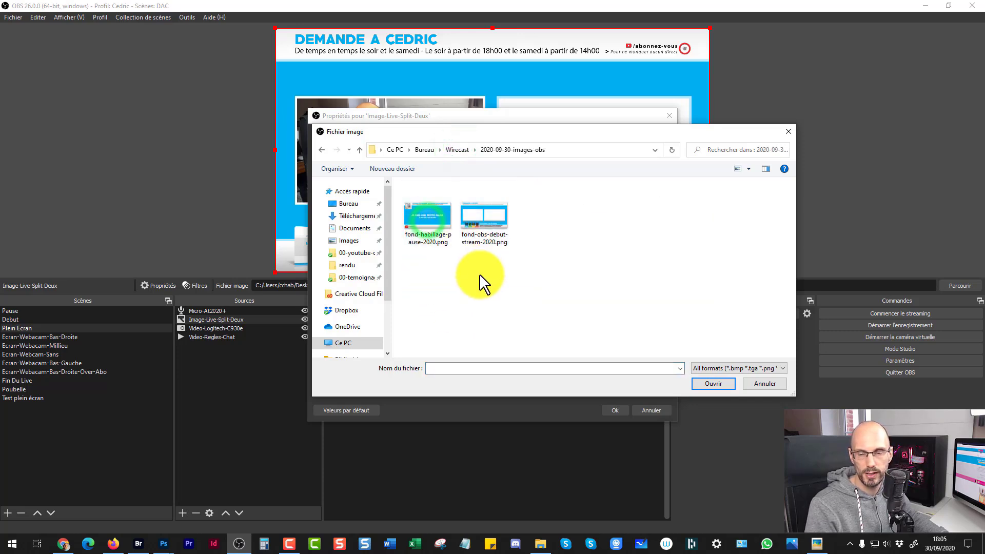
click(477, 215)
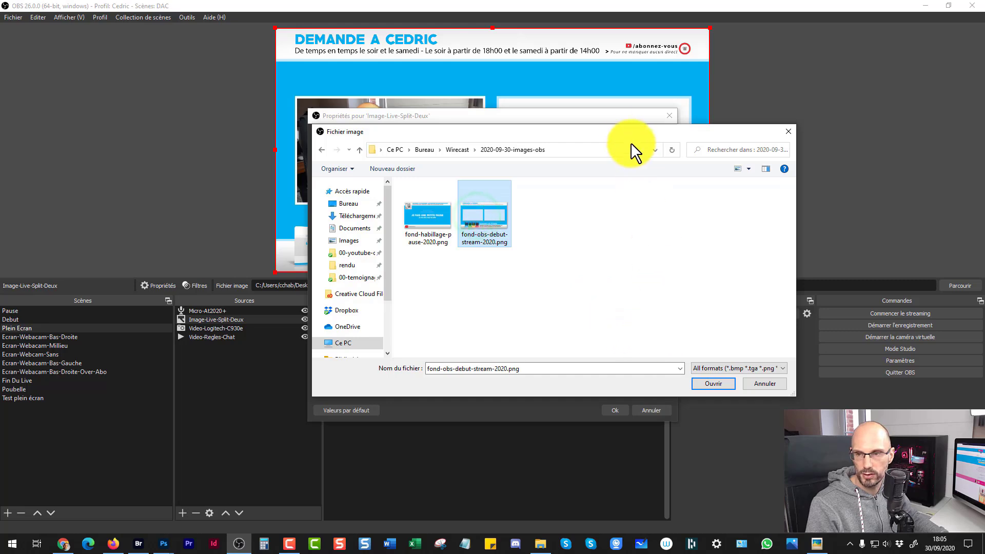
drag(626, 137, 306, 120)
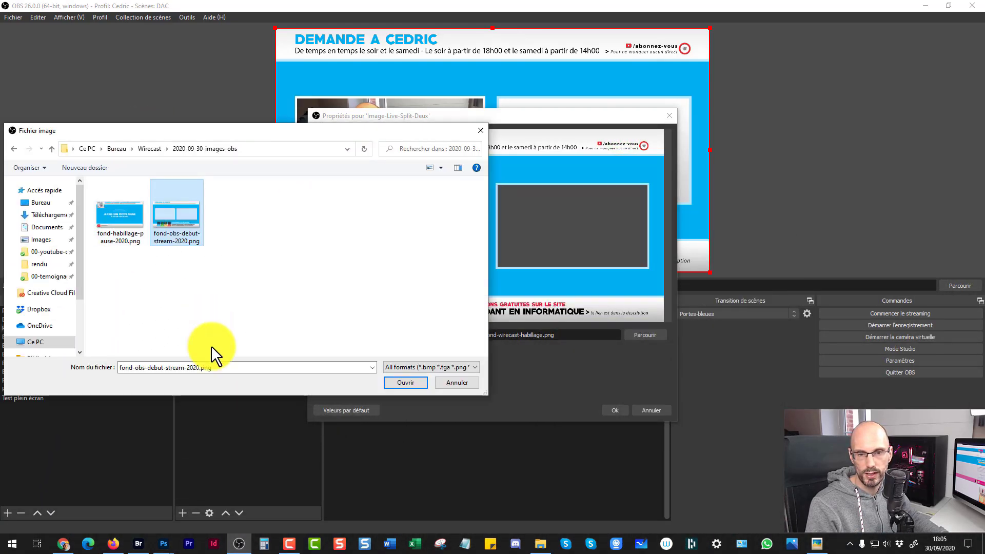
click(404, 382)
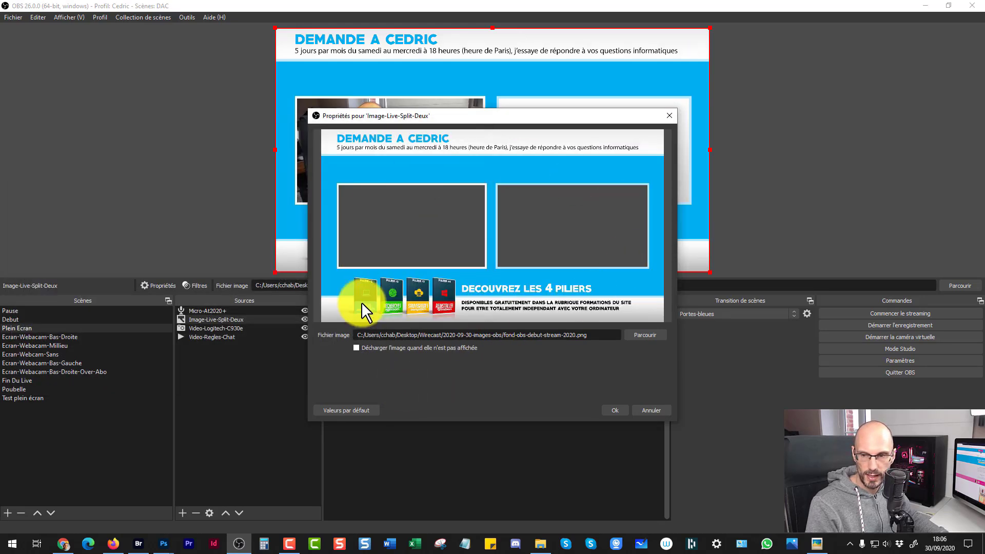
drag(454, 121, 60, 188)
click(222, 478)
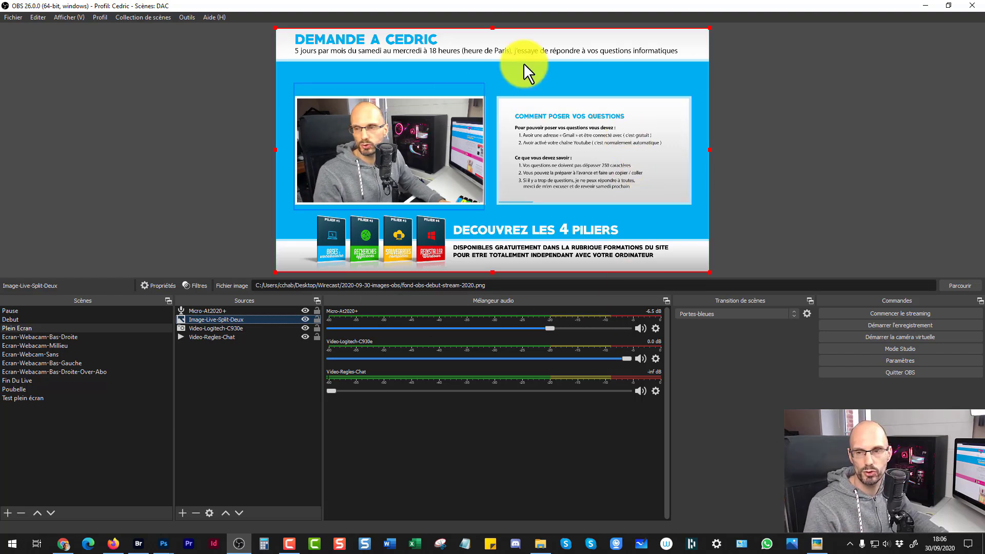
click(223, 342)
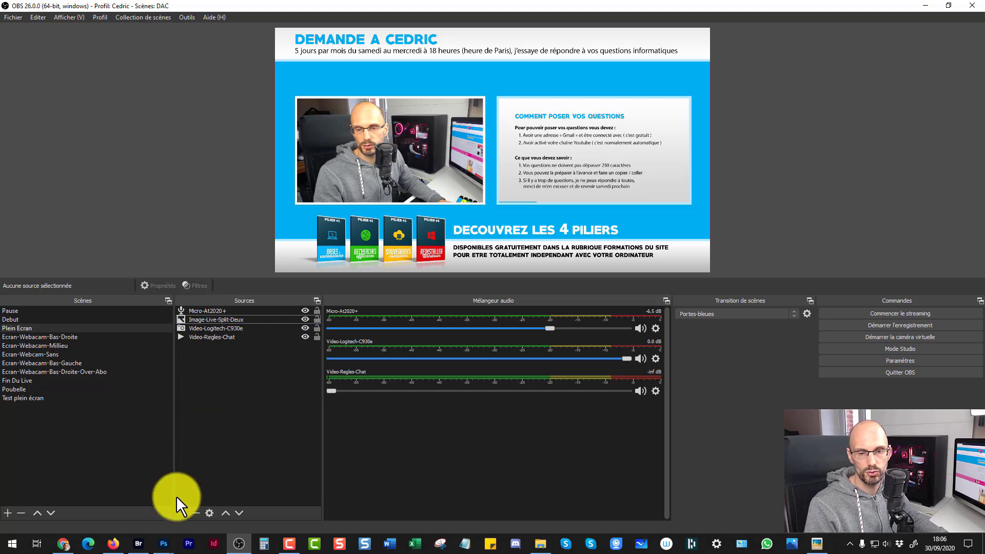
click(183, 512)
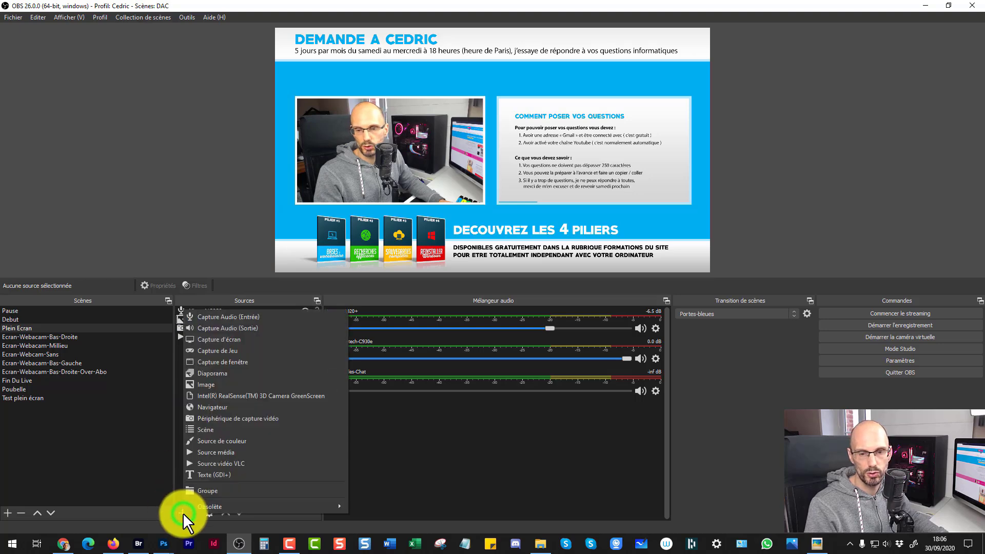
click(210, 419)
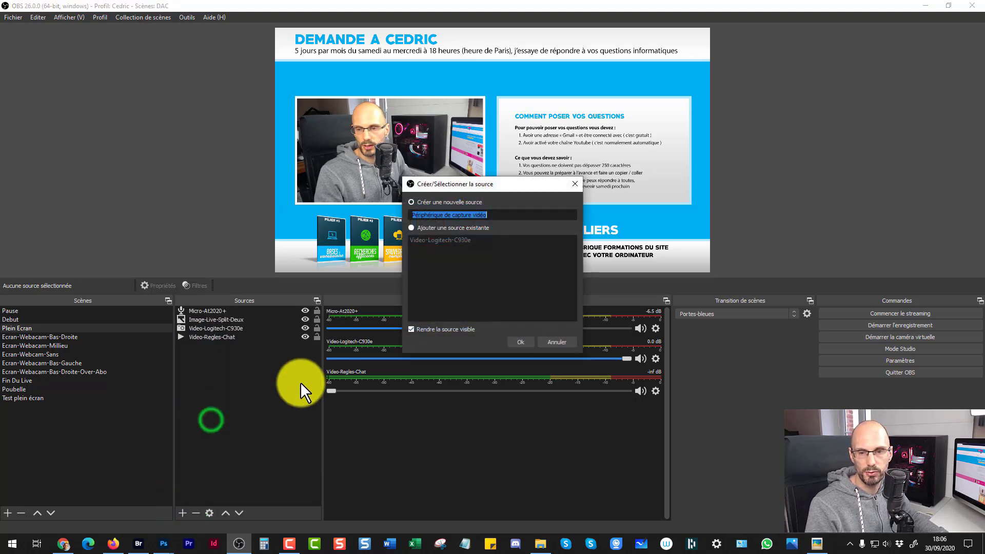
click(426, 238)
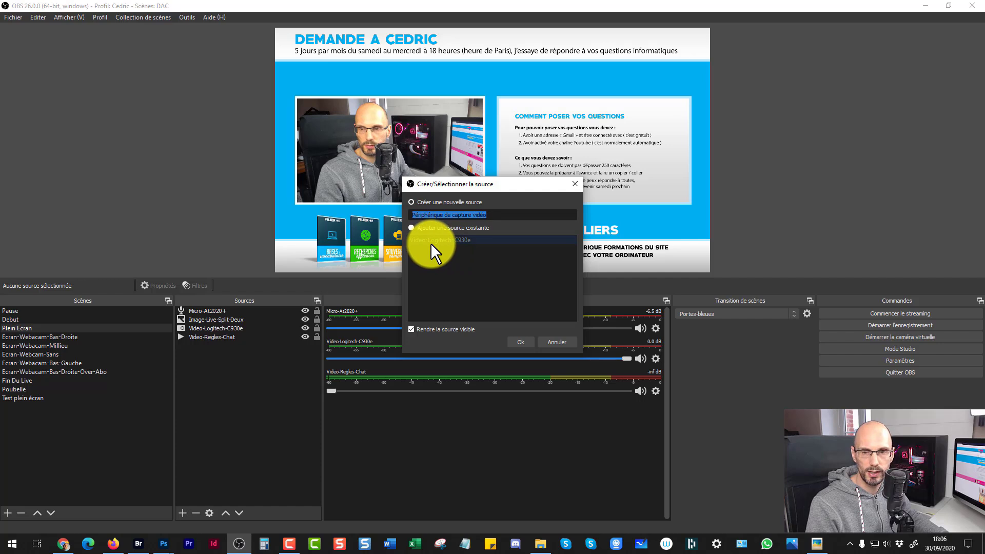
click(493, 213)
drag(496, 214, 395, 213)
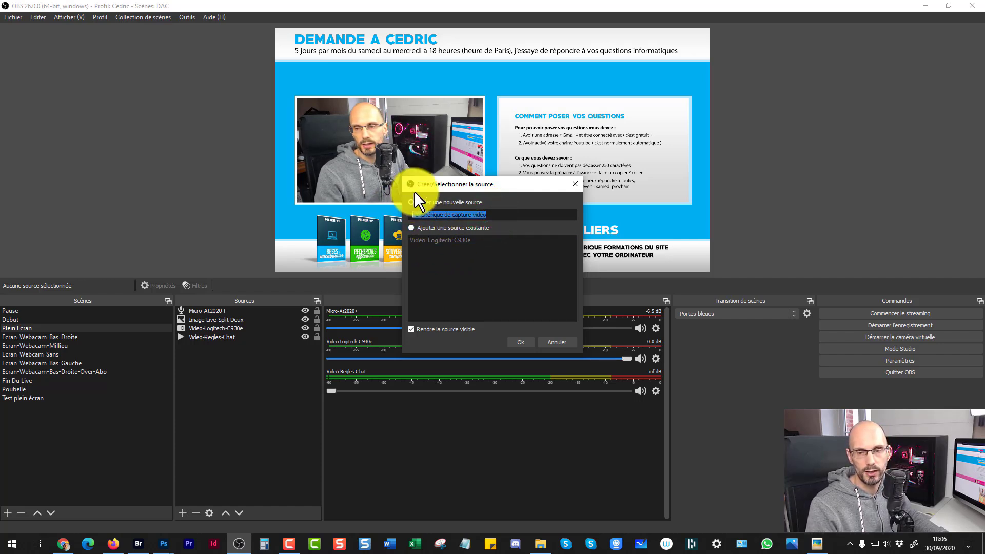
click(548, 345)
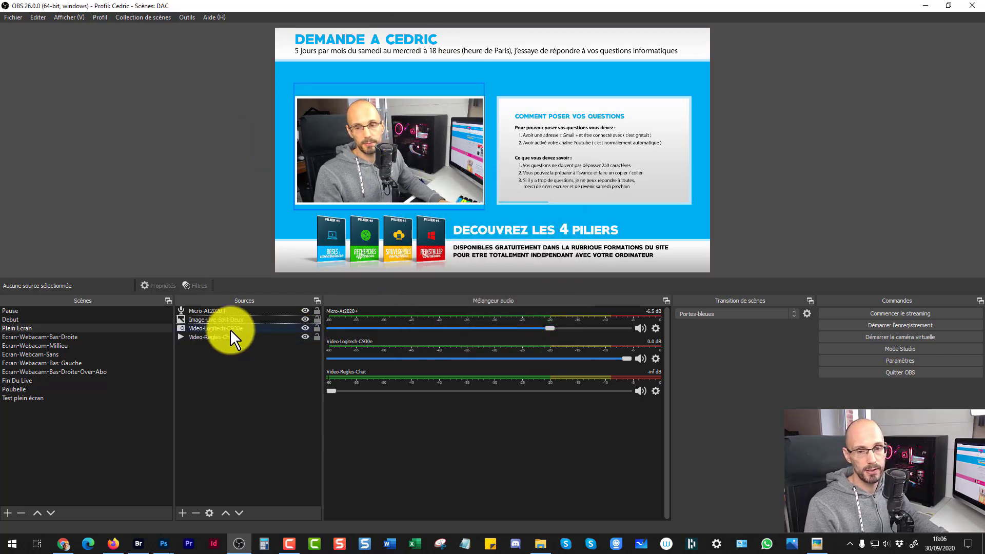
Step: Examine how the webcam and chat rules sources sit behind Image-Live-Split-Deux by temporarily hiding that image
click(332, 145)
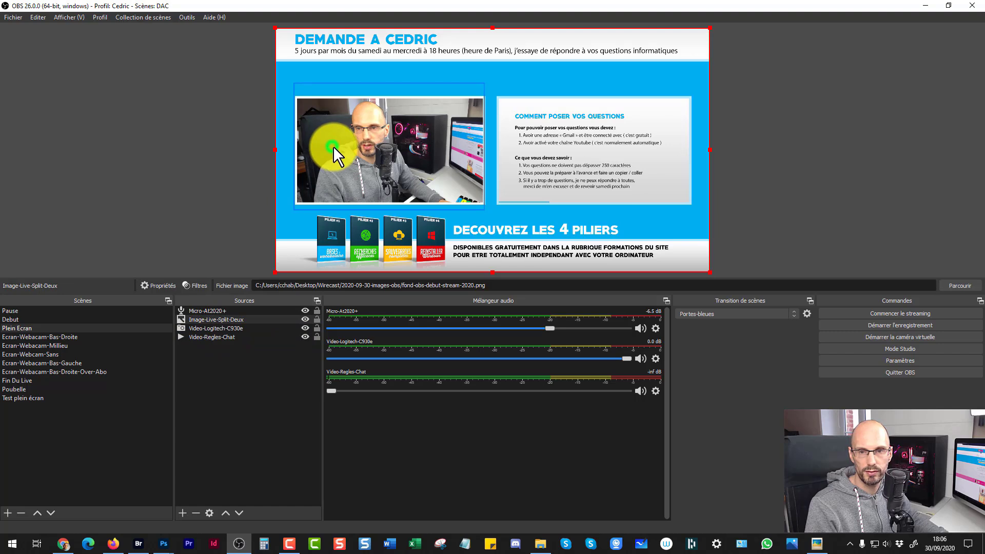
click(214, 328)
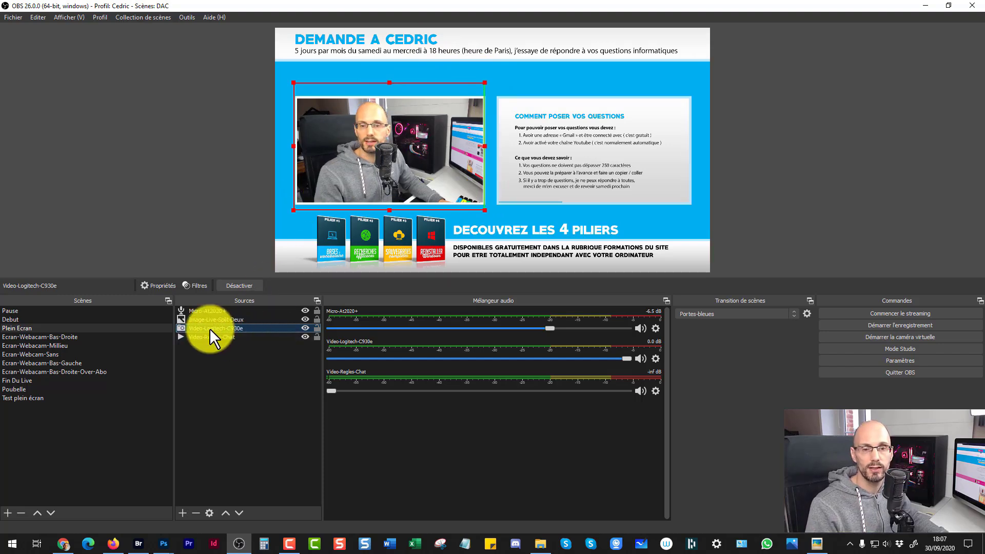
click(198, 319)
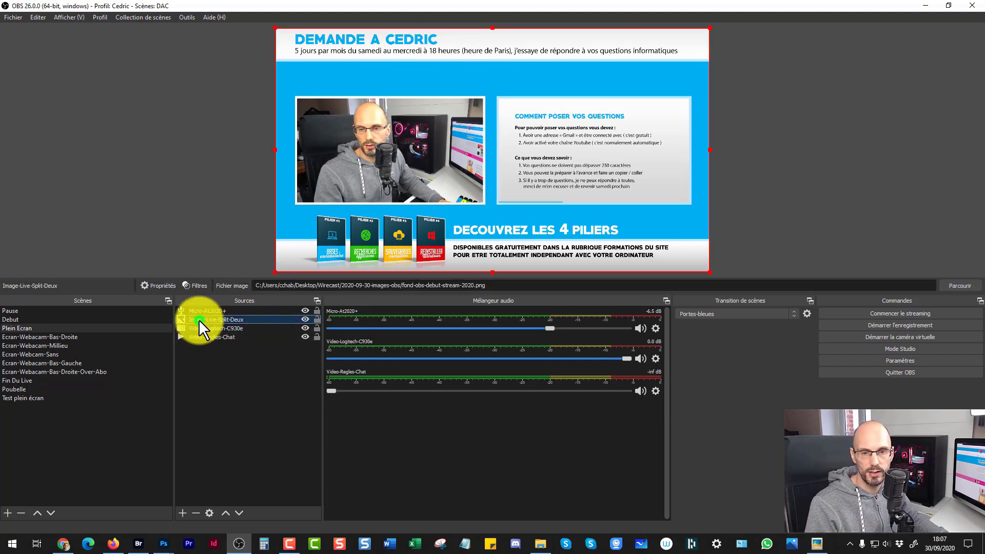
click(305, 319)
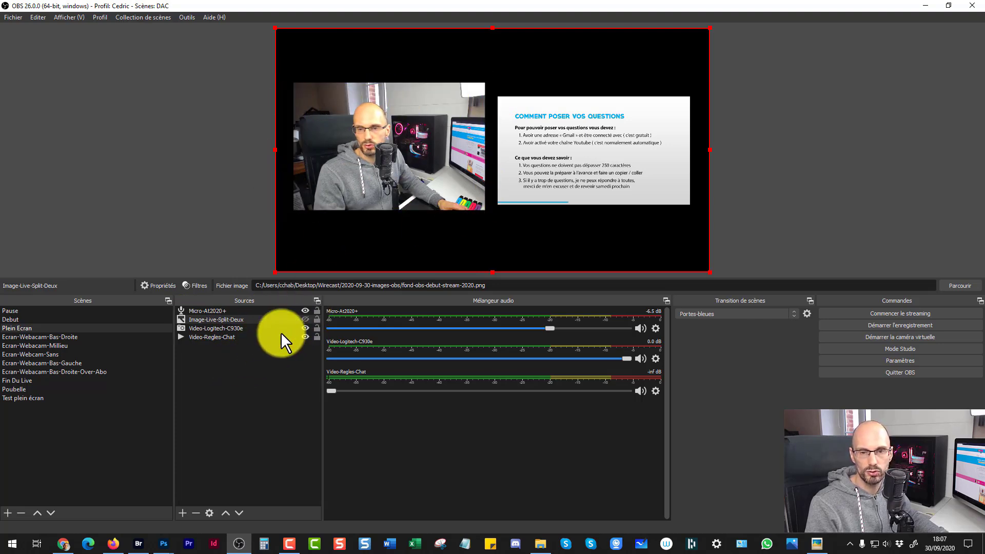
click(412, 187)
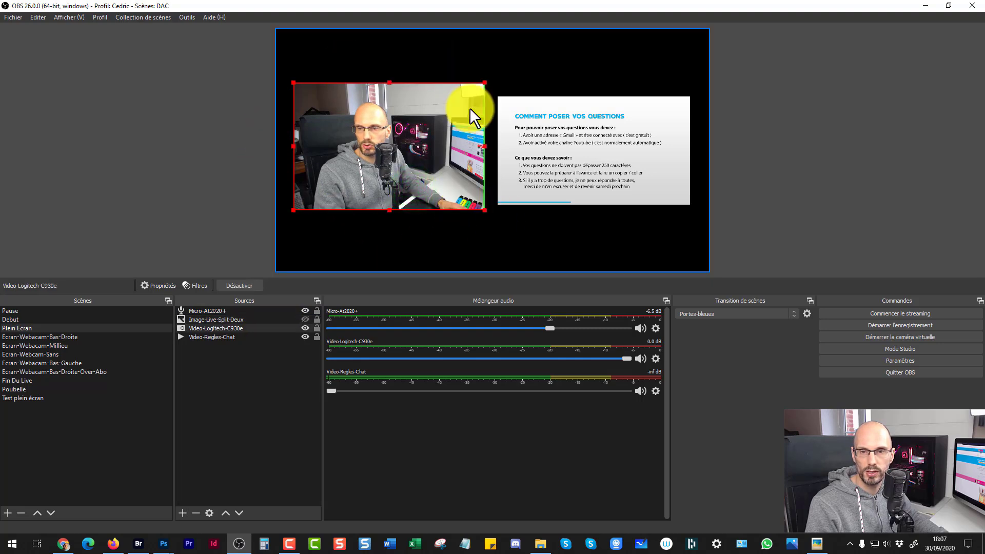
click(306, 318)
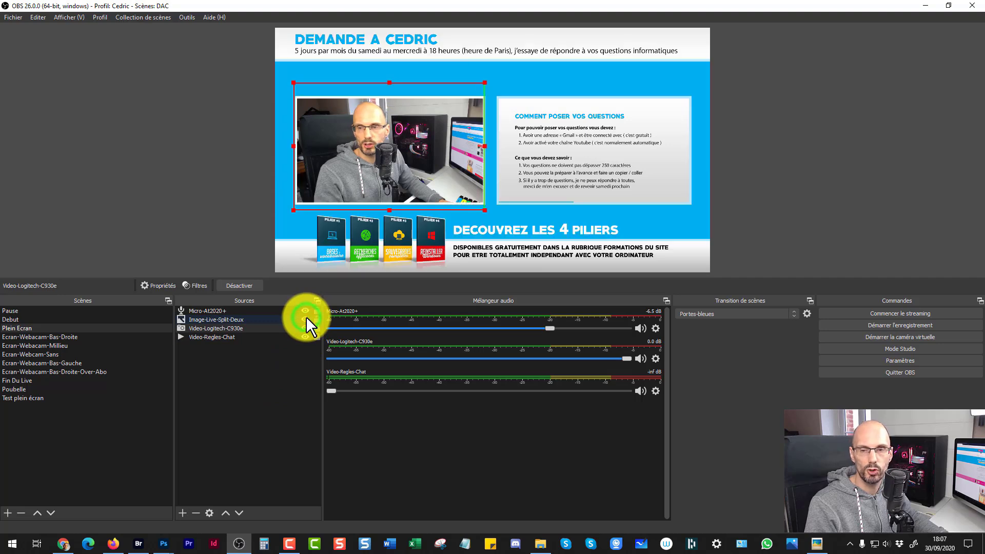
click(239, 393)
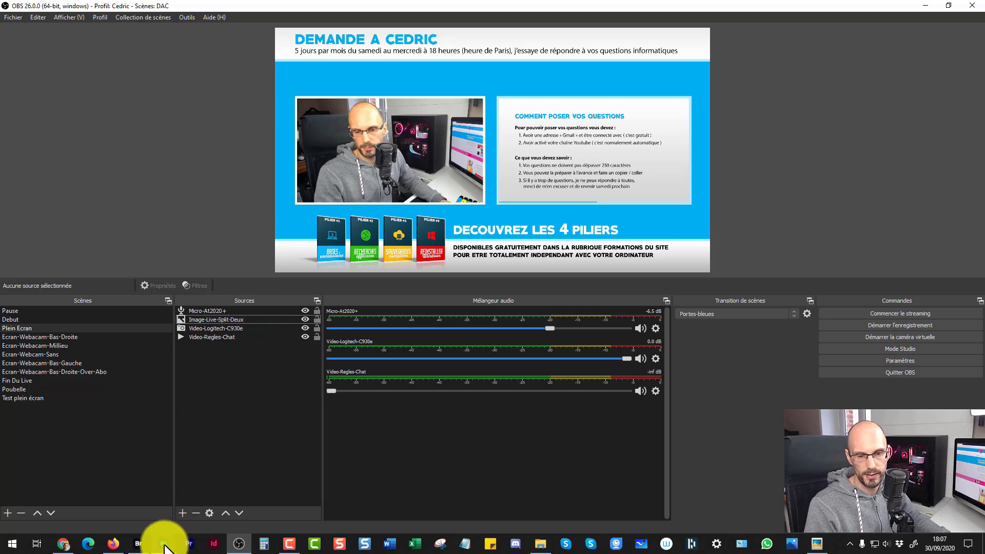
Step: Switch to Photoshop, bring regles-directs.psd to the front at 50% zoom and select its "les regles a respecter" text layer
mouse_move(164, 533)
click(65, 511)
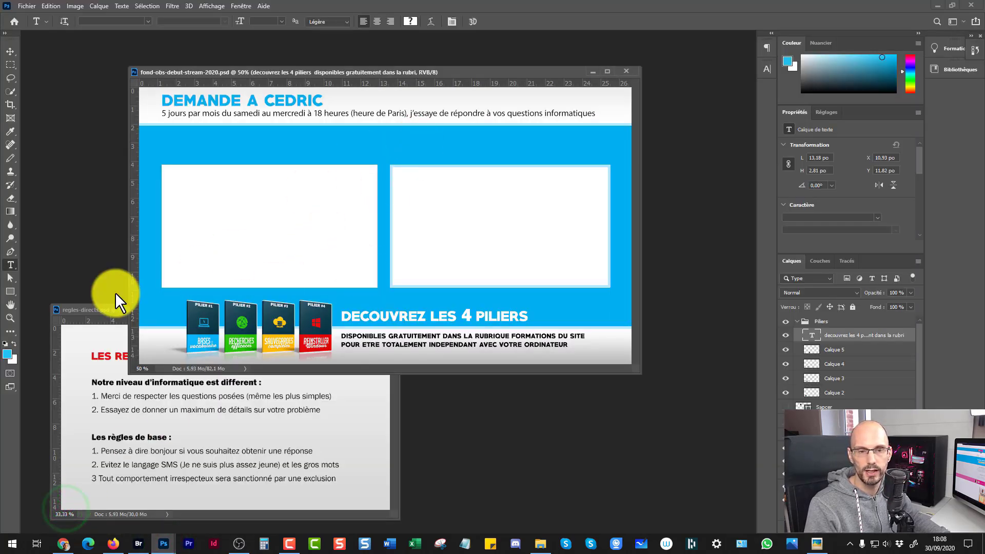
drag(99, 311, 128, 131)
key(ctrl+plus)
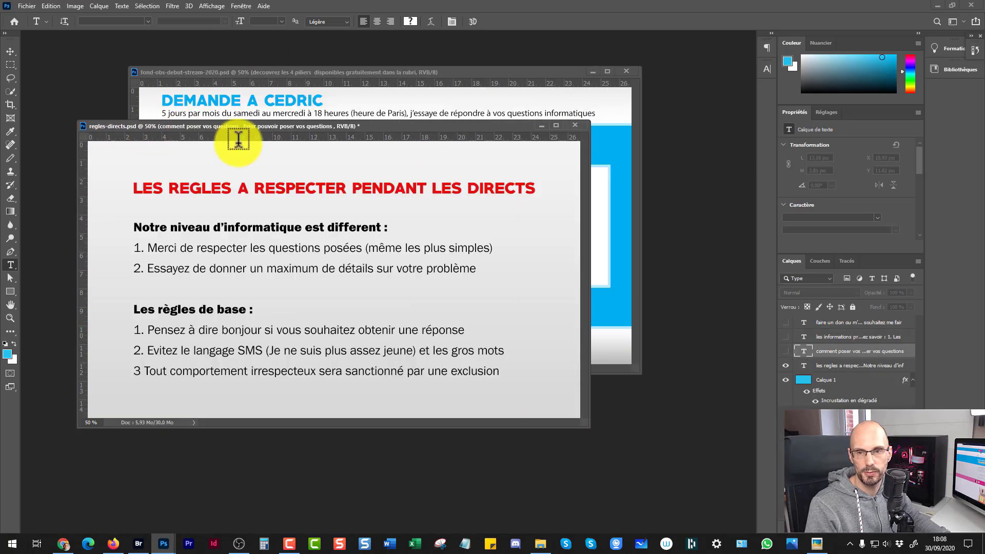
drag(320, 125, 357, 76)
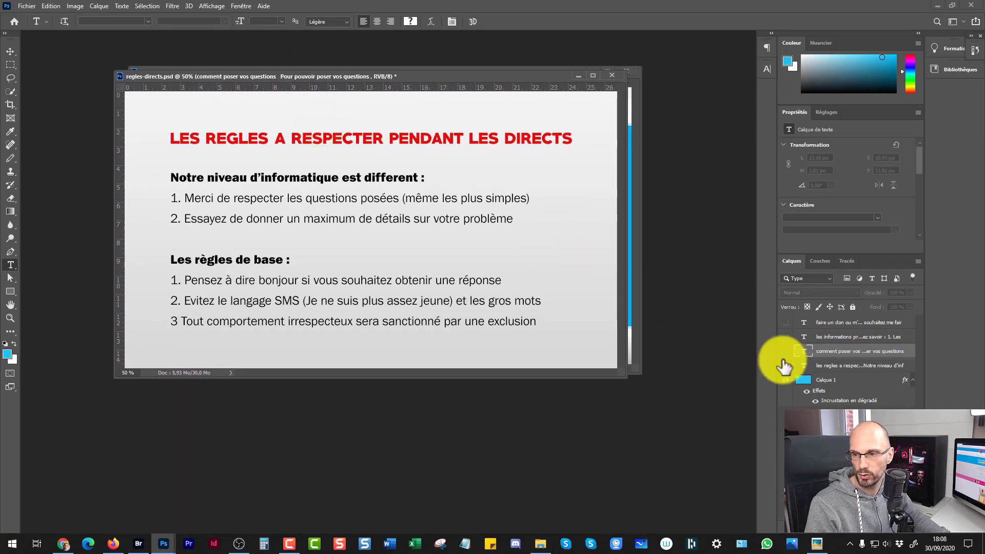
click(821, 365)
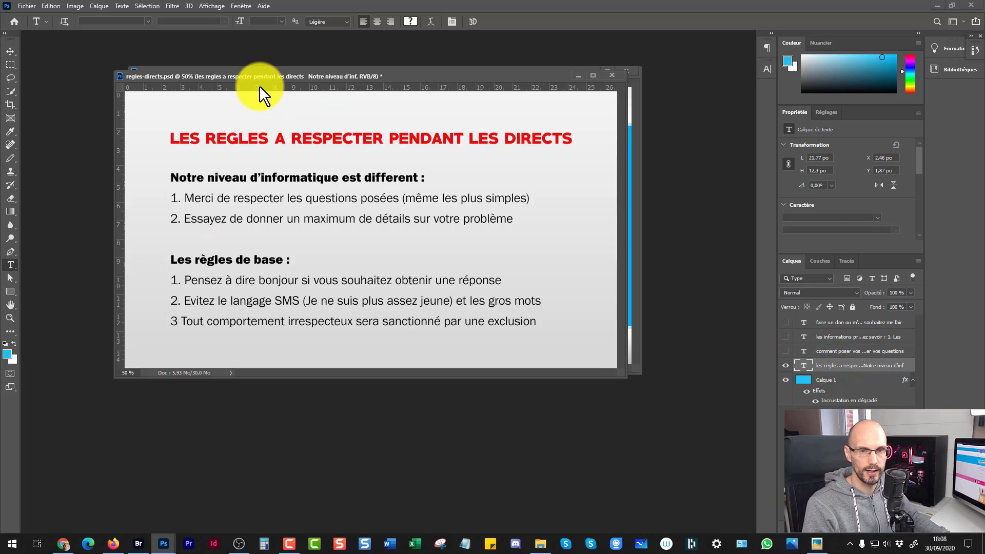
Step: Start a web export of the rules image as a transparent PNG-24 named regles-directs-01.png
key(ctrl+alt+shift+s)
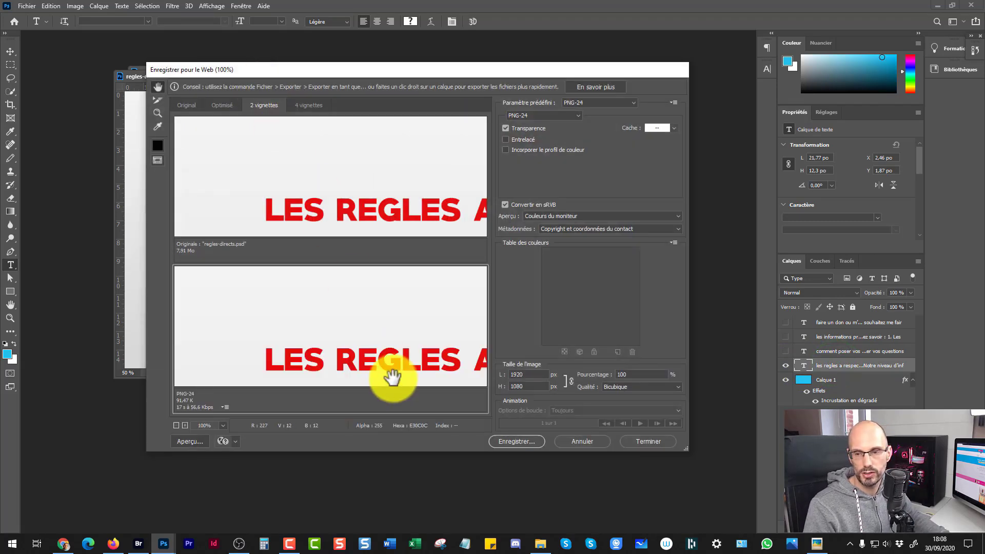
click(513, 440)
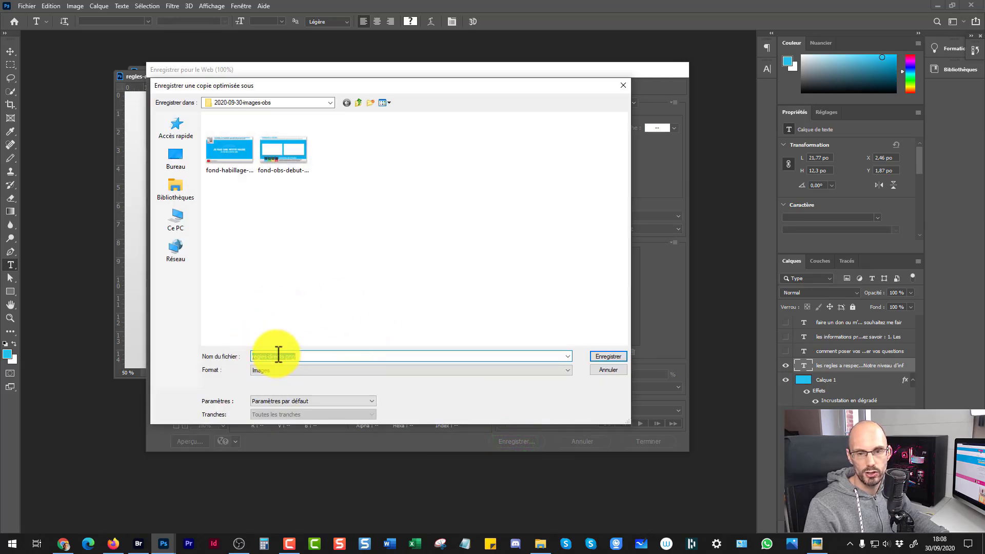
click(282, 355)
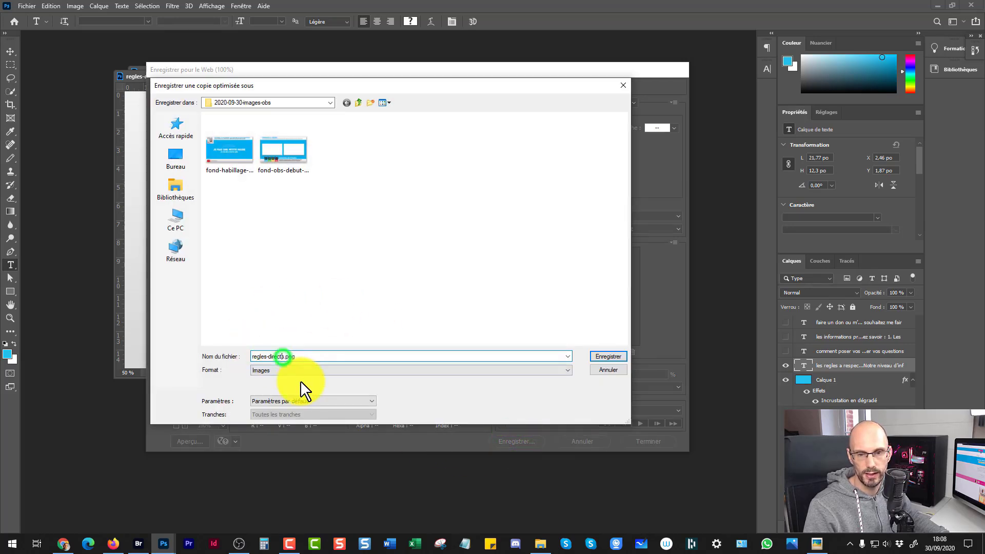
text(-01)
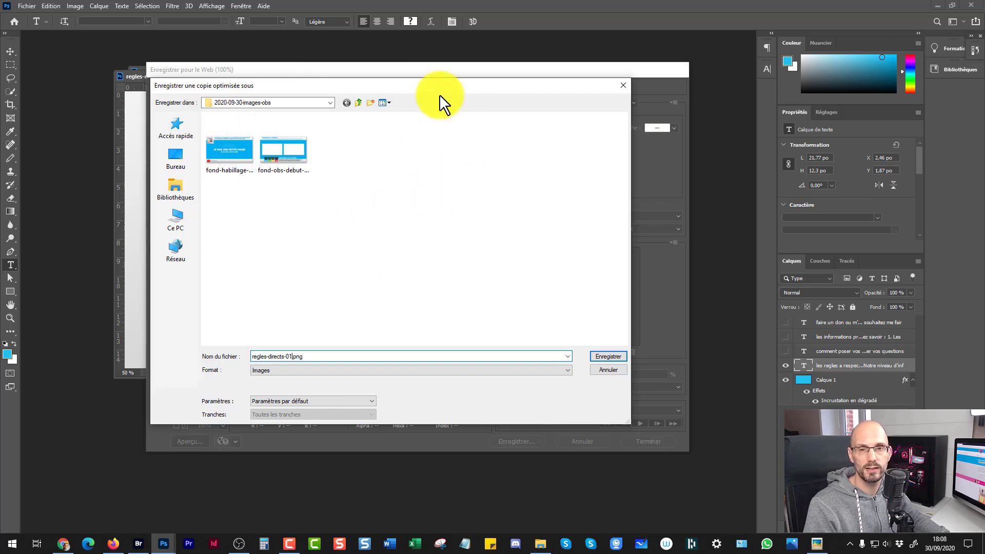
Step: Create a regles folder inside 2020-09-30-images-obs and save the exported image in it
click(371, 103)
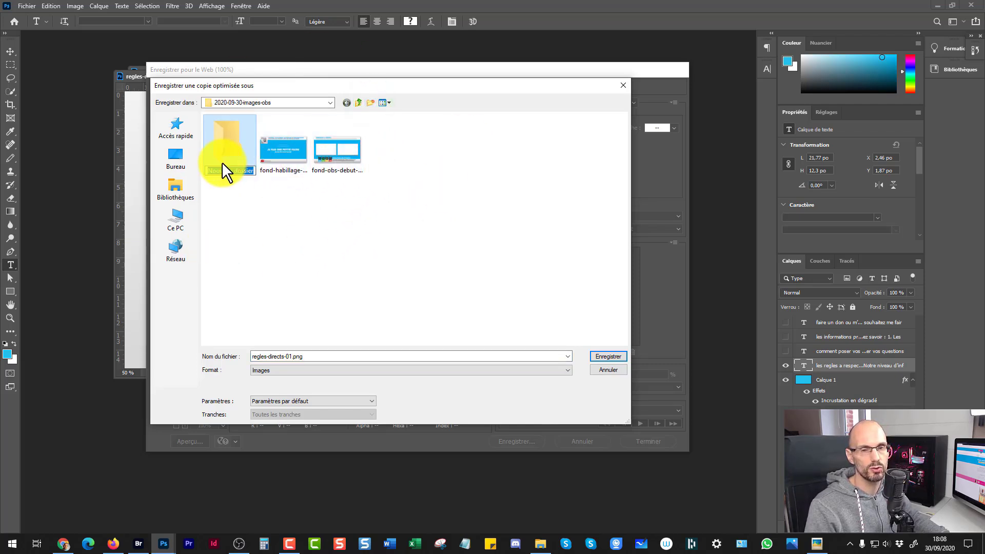
key(BackSpace)
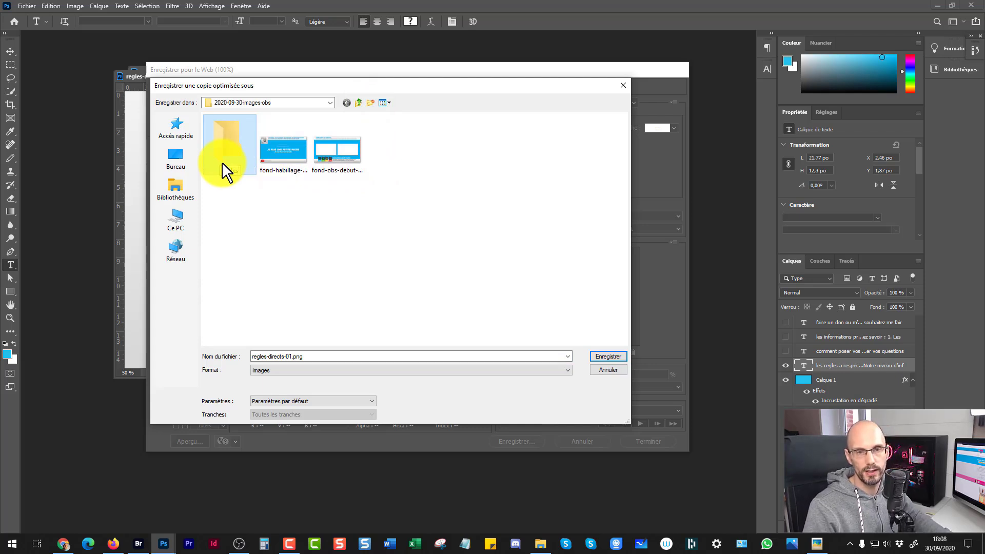
key(Return)
double_click(227, 133)
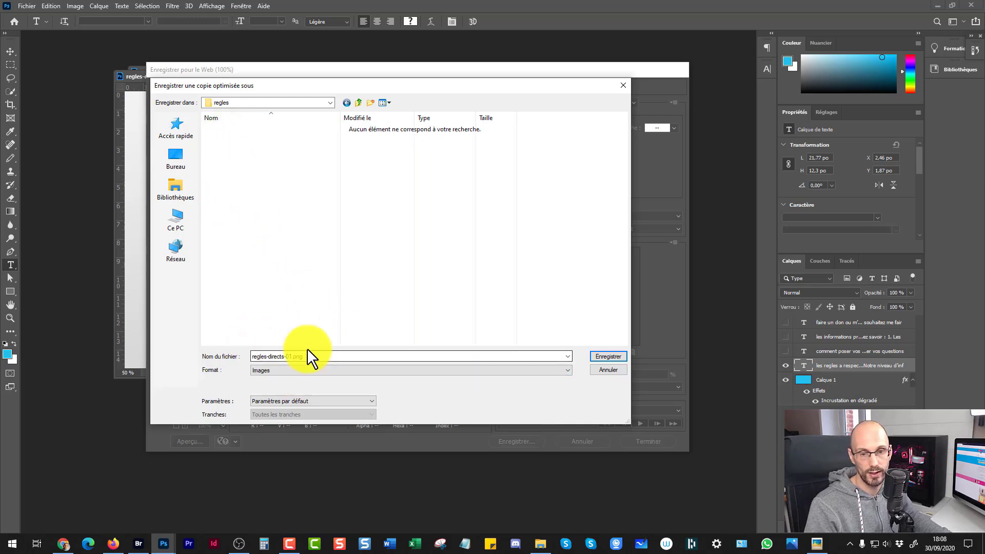
click(607, 355)
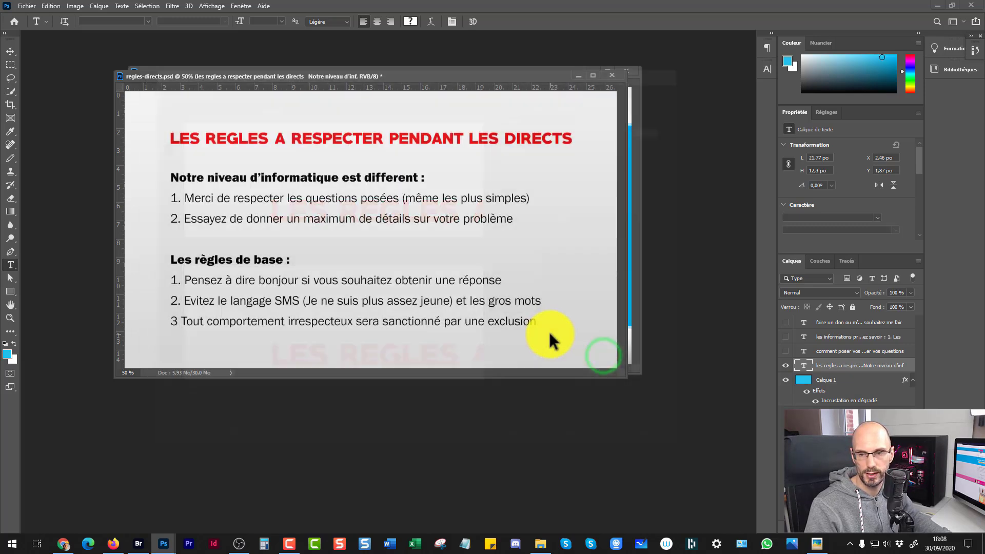
Step: Show only the "comment poser vos questions" text over the background and export it for the web as regles-directs-02.png in the regles folder
click(785, 364)
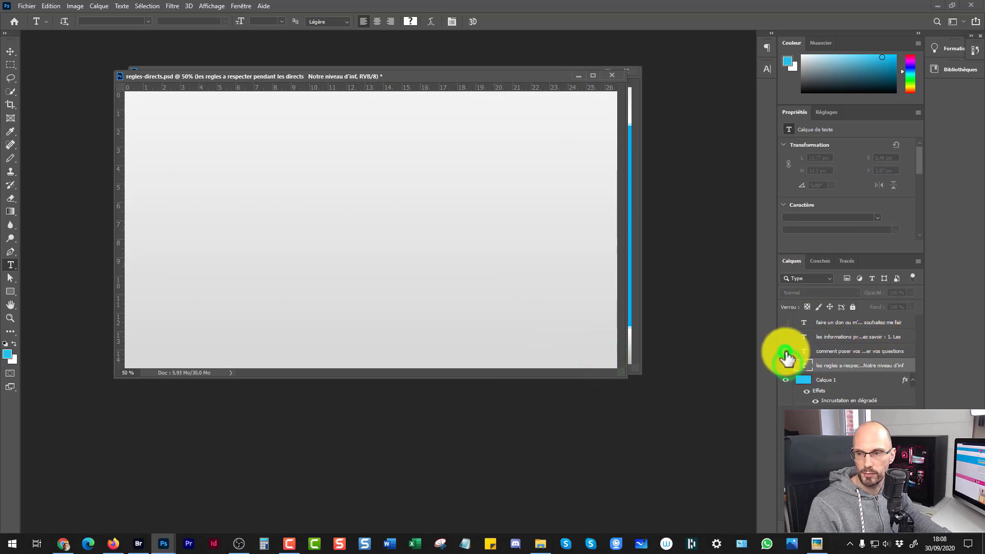
click(785, 352)
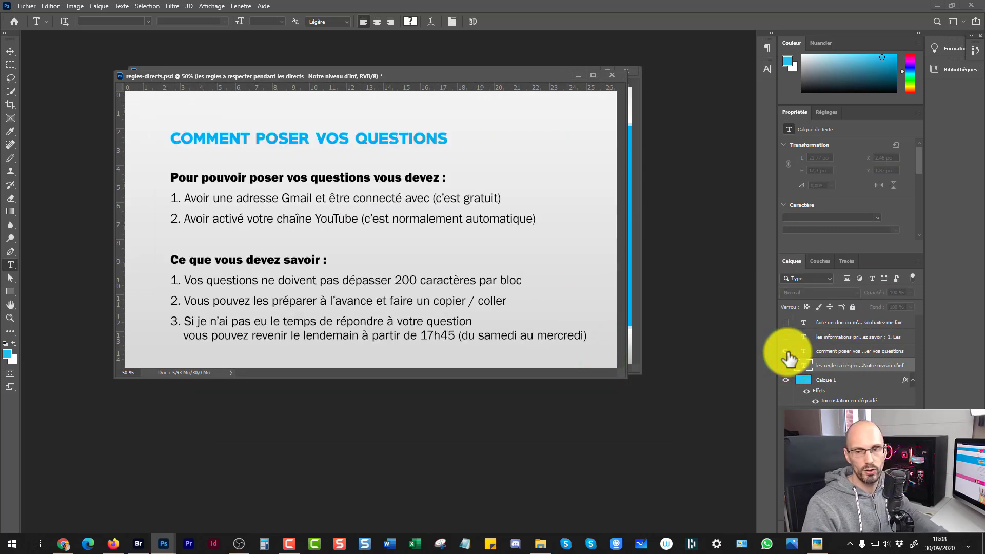
key(ctrl+alt+shift+s)
click(513, 442)
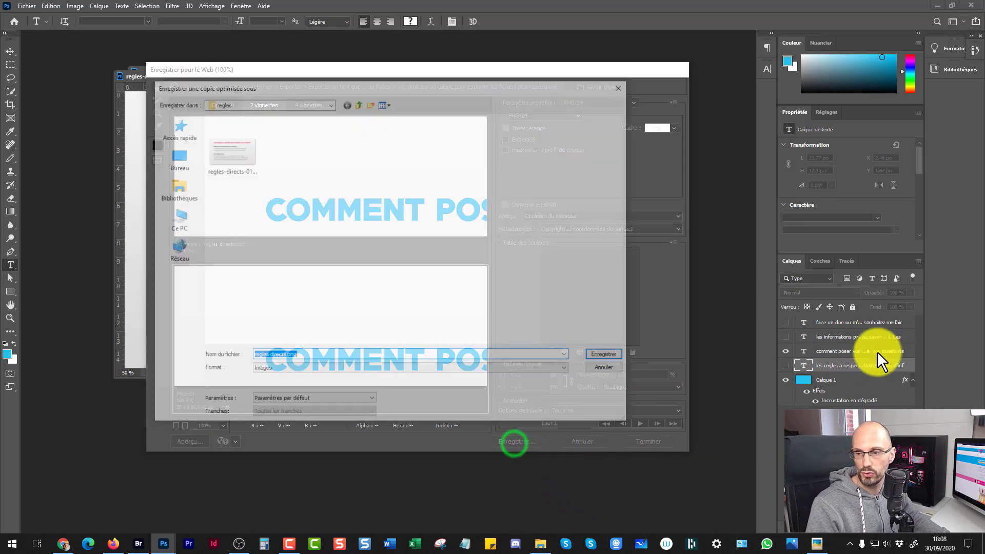
click(232, 156)
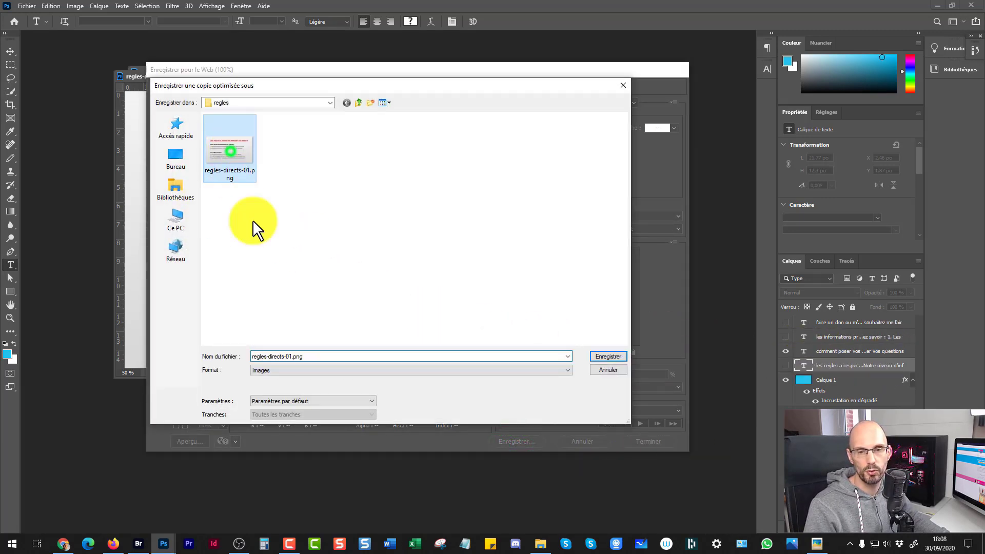
click(290, 356)
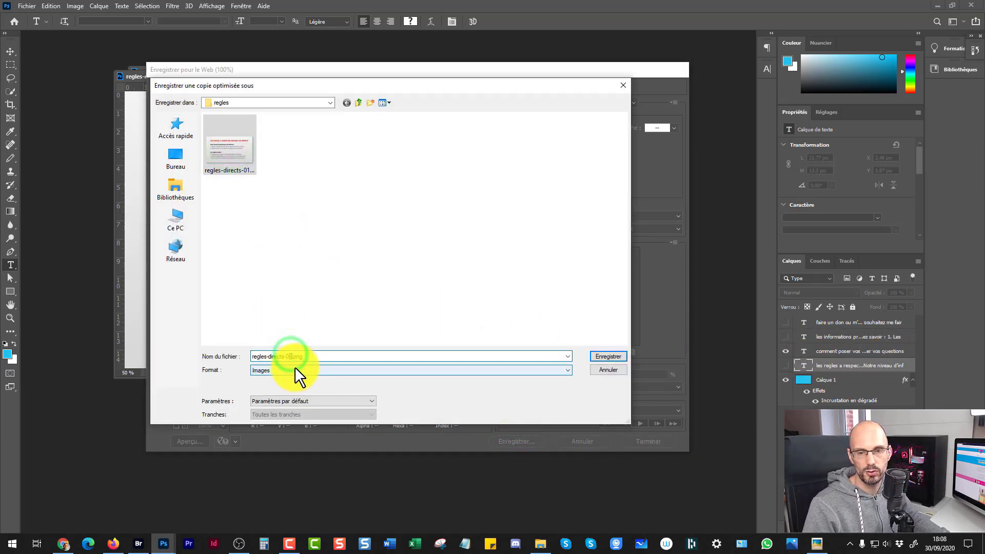
key(BackSpace)
text(2)
click(586, 354)
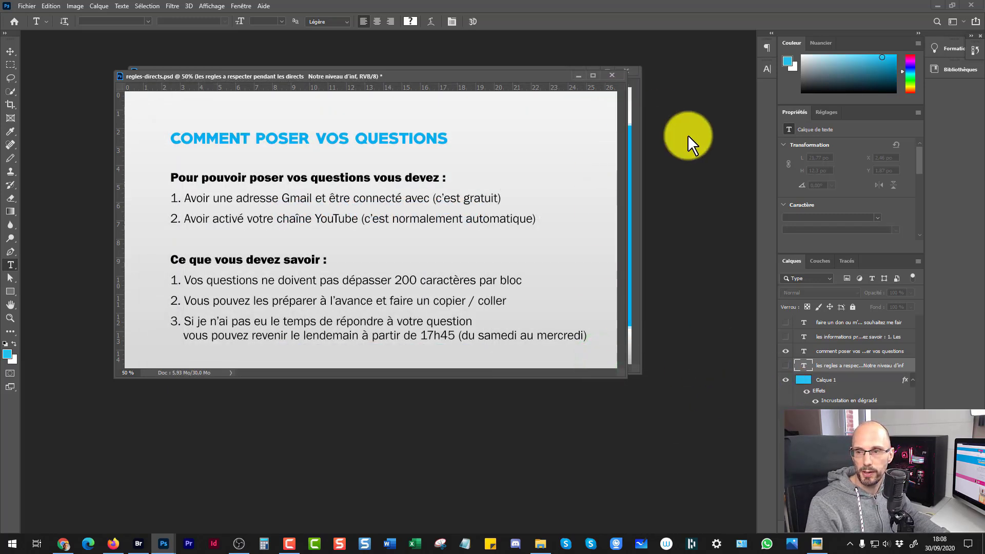
Step: Show only the "les informations pratiques" text over the background and export it for the web as regles-directs-03.png
click(785, 350)
click(785, 338)
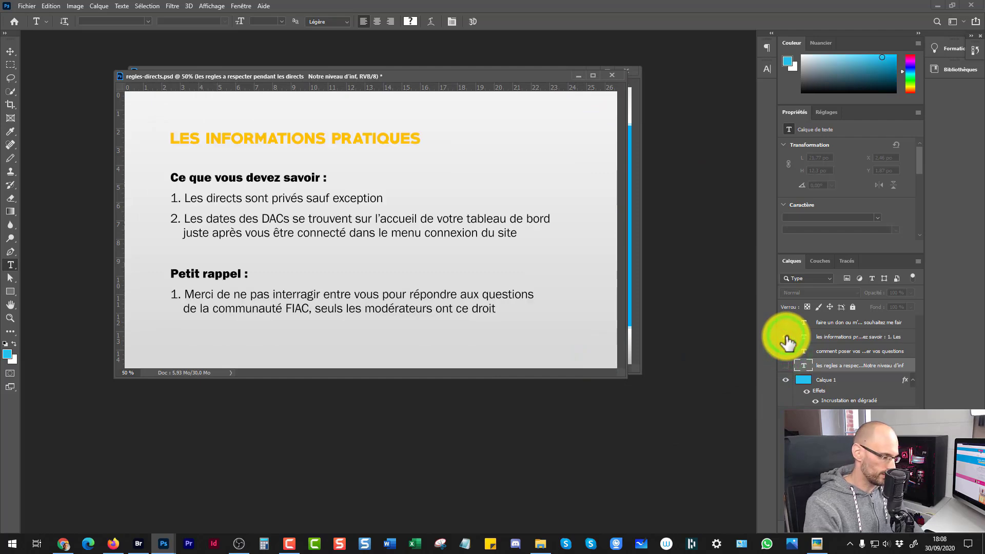
key(ctrl+alt+shift+s)
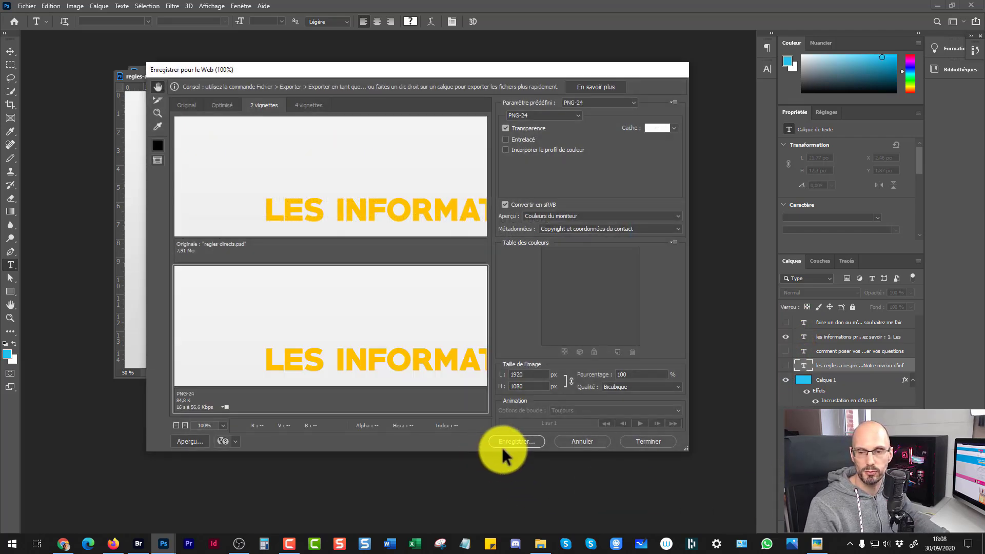
click(509, 440)
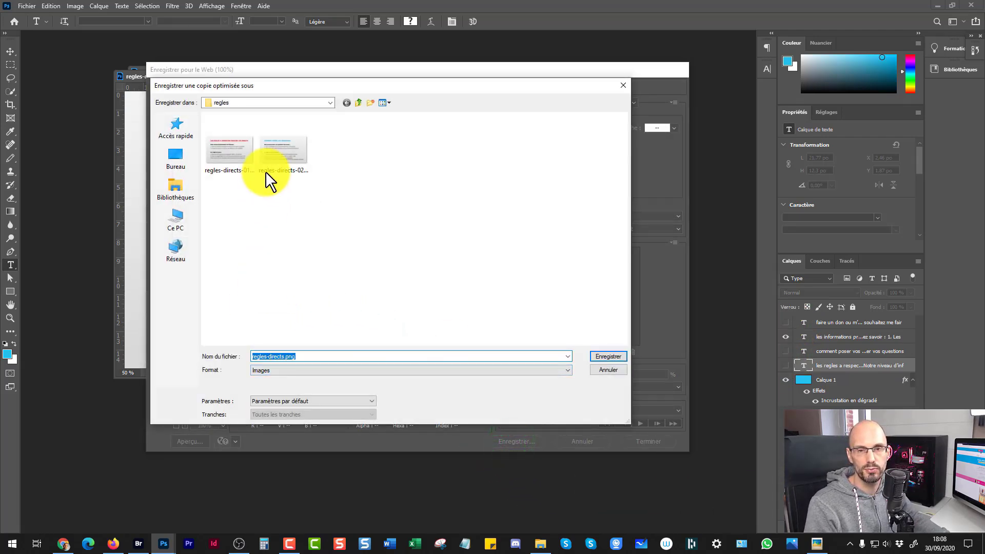
click(277, 154)
click(285, 354)
key(Return)
Step: Move the regles-directs.psd window aside, then clear the desktop of Photoshop, the 03.jpg sketch viewer and the lives folder window
drag(484, 75, 439, 202)
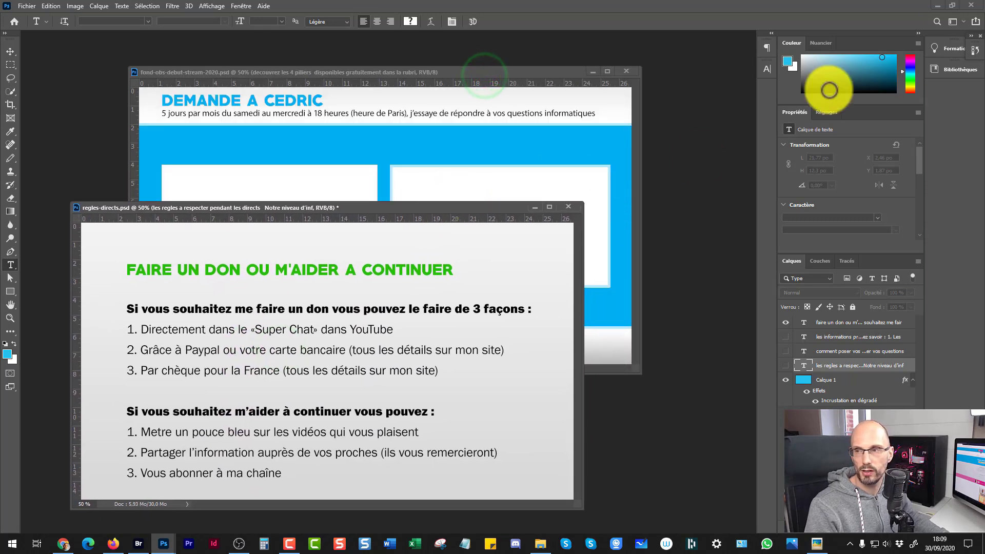
click(936, 4)
click(925, 8)
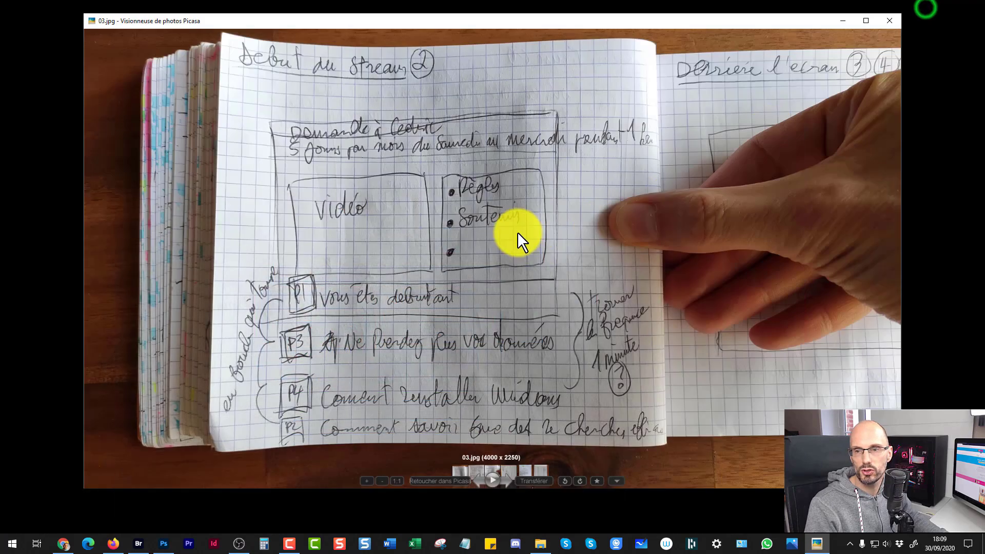
click(838, 22)
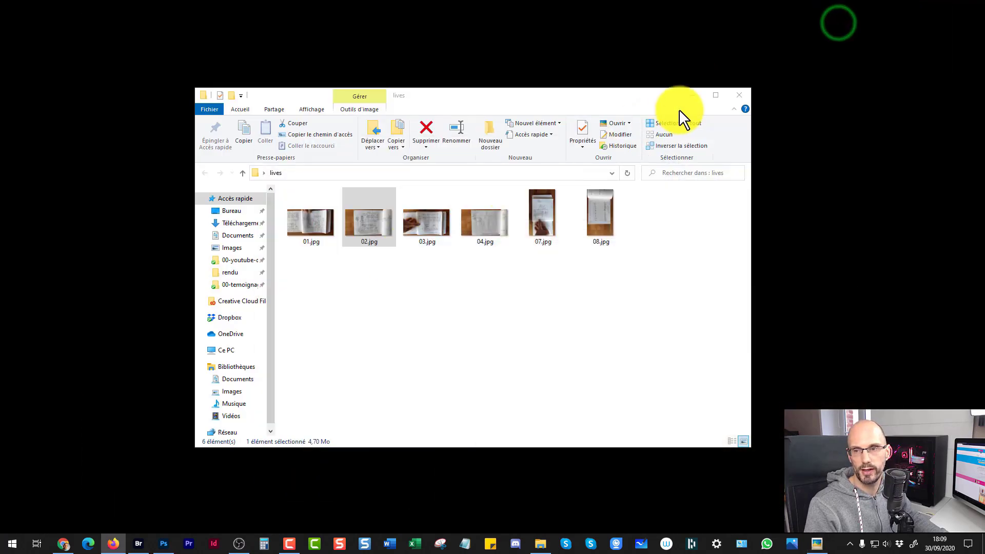
click(740, 94)
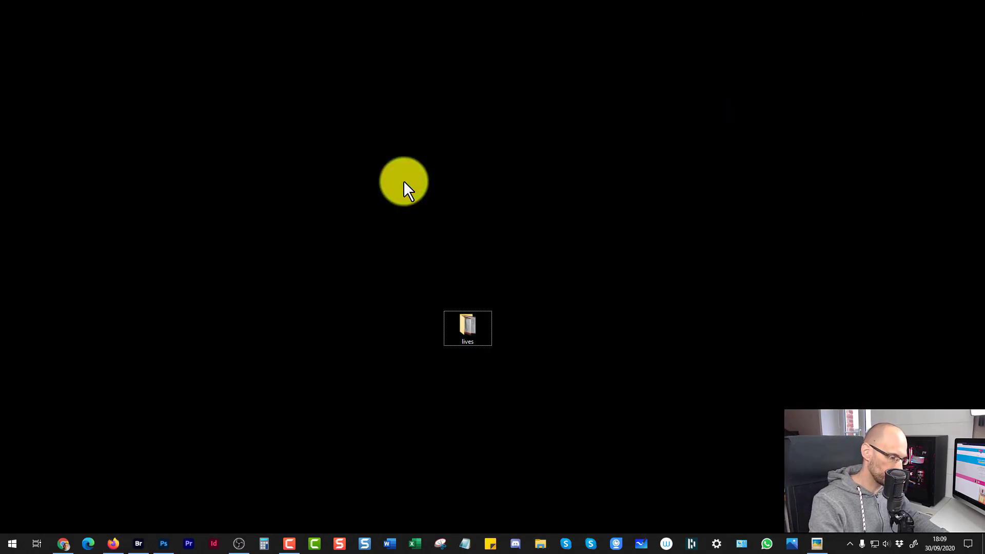
Step: Open the Wirecast/2020-09-30-images-obs/regles folder from the Bureau in File Explorer and move its window aside
key(super+e)
click(237, 211)
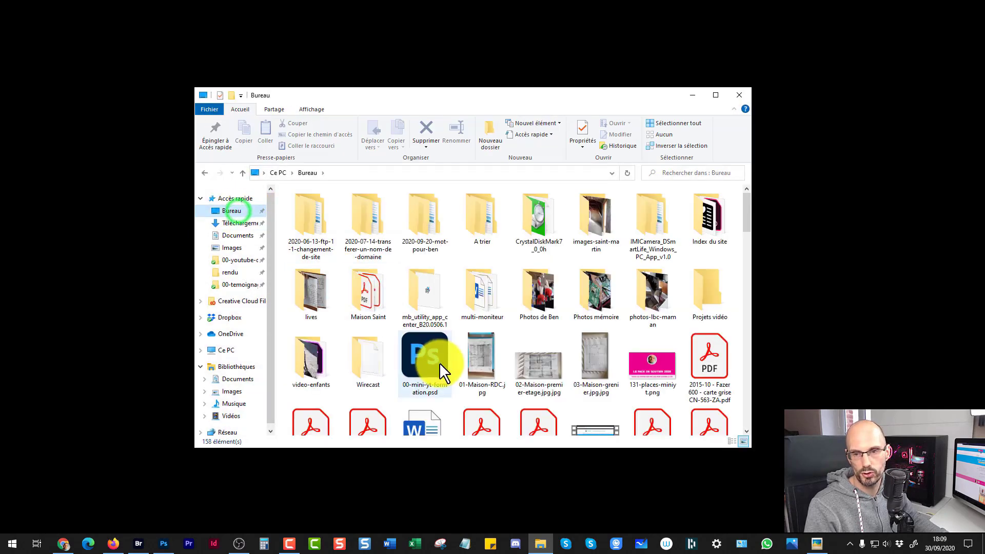
double_click(379, 363)
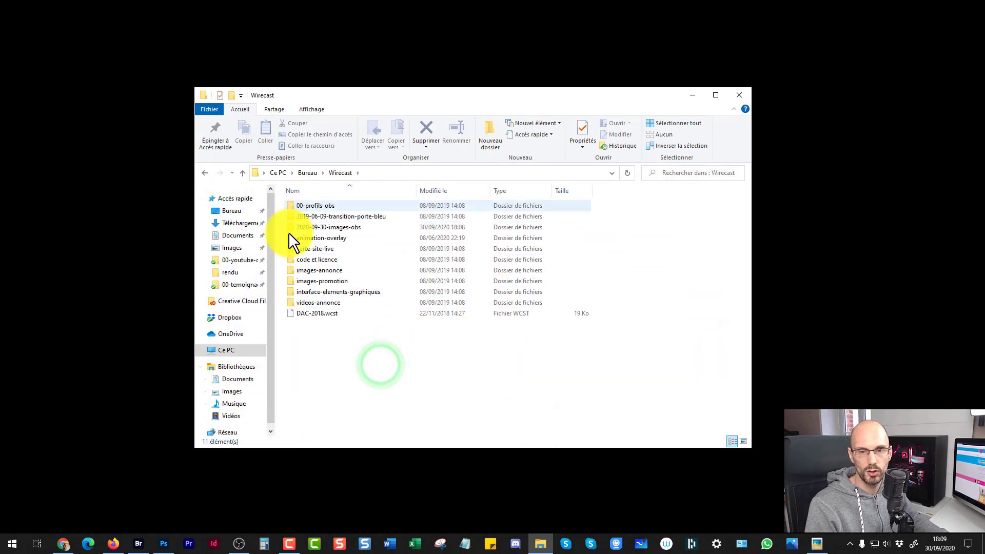
double_click(322, 226)
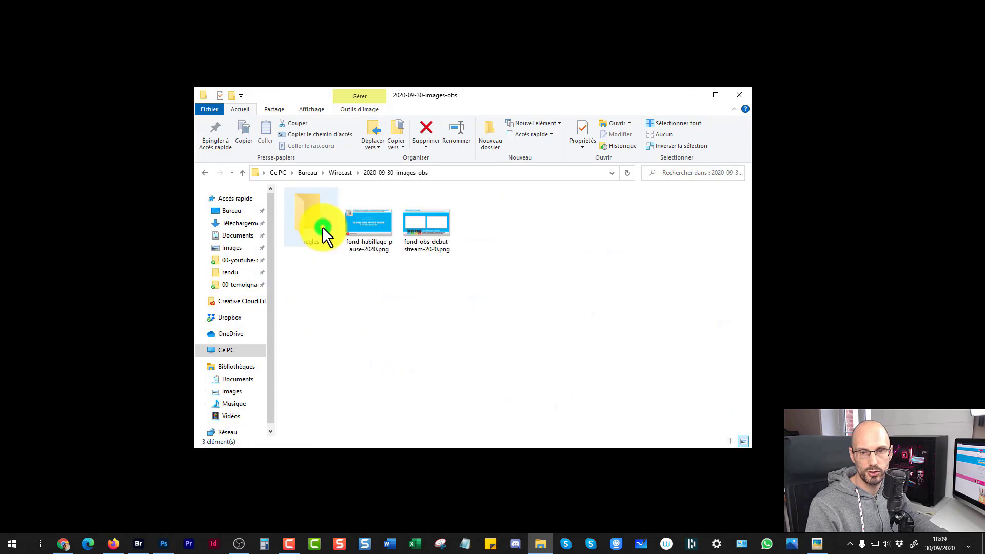
double_click(309, 215)
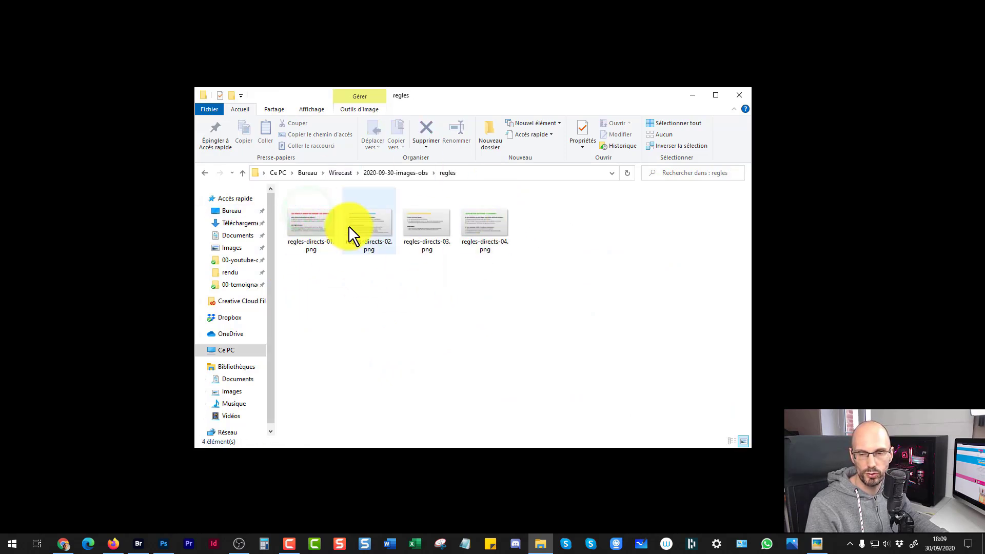
drag(454, 95, 282, 142)
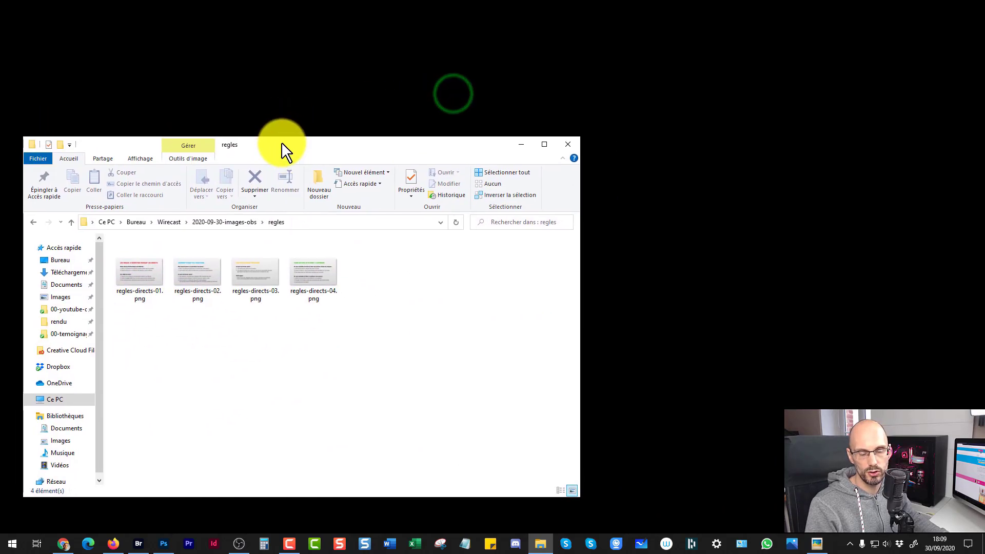
Step: Search Windows for "photo" and launch the Photos app
key(super)
text(photo)
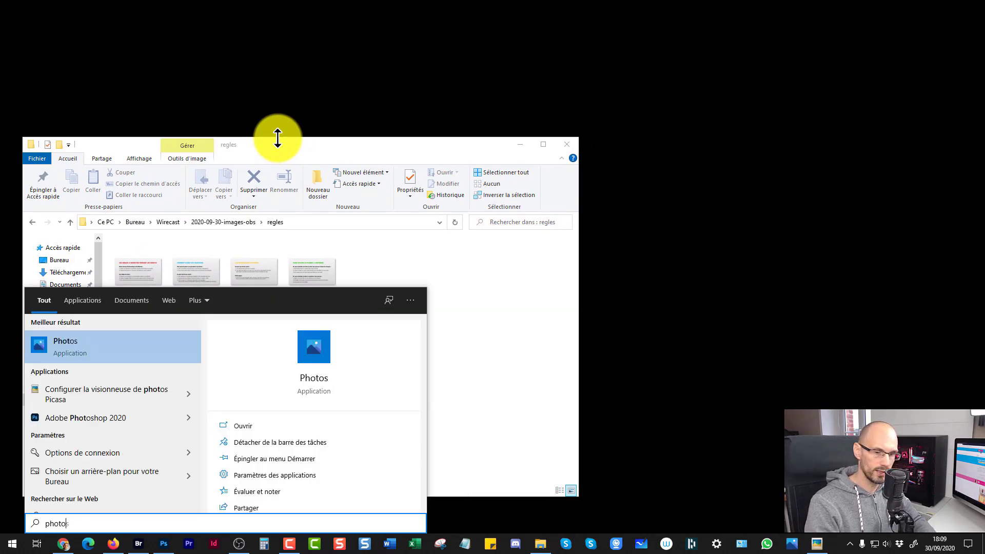
click(79, 352)
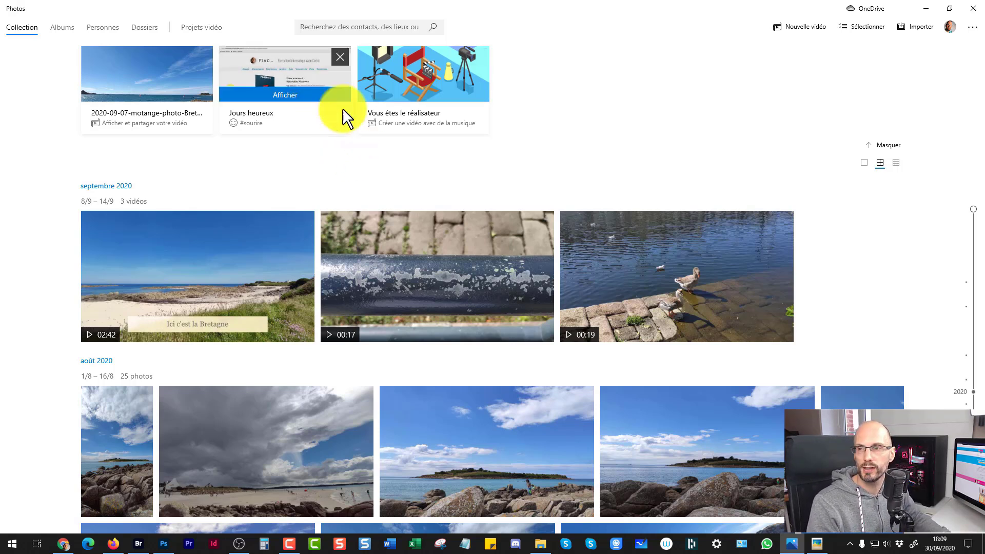
Step: Create a new video project named Regles-directs
click(793, 29)
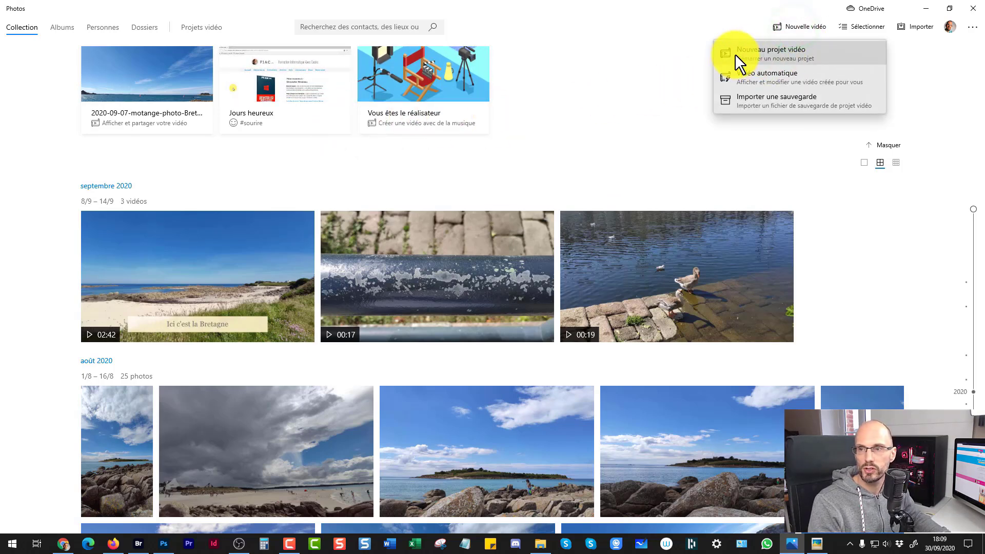
click(760, 51)
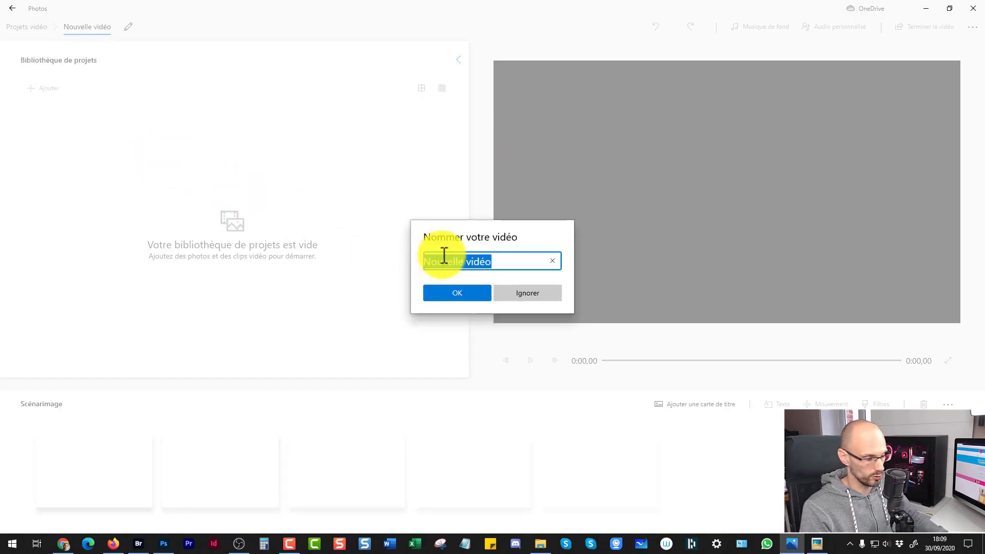
text(Regles-dire)
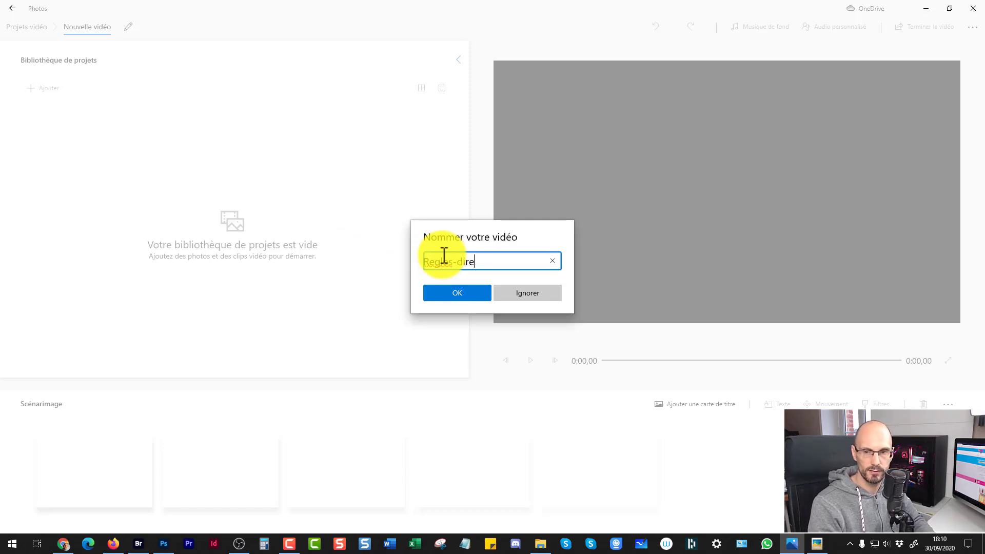
text(cts)
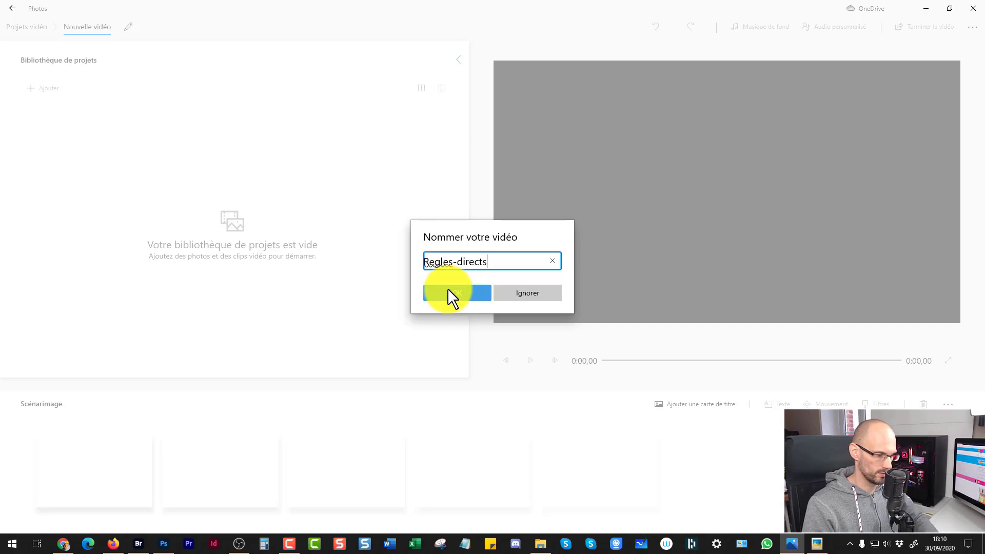
click(448, 289)
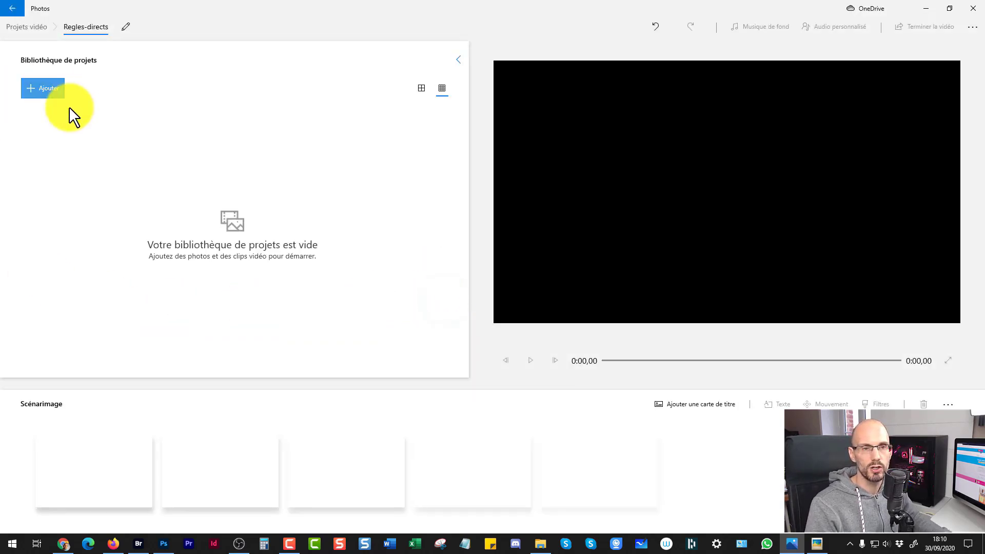
Step: Add regles-directs-01.png through regles-directs-04.png from Wirecast/2020-09-30-images-obs/regles to the project library
click(35, 87)
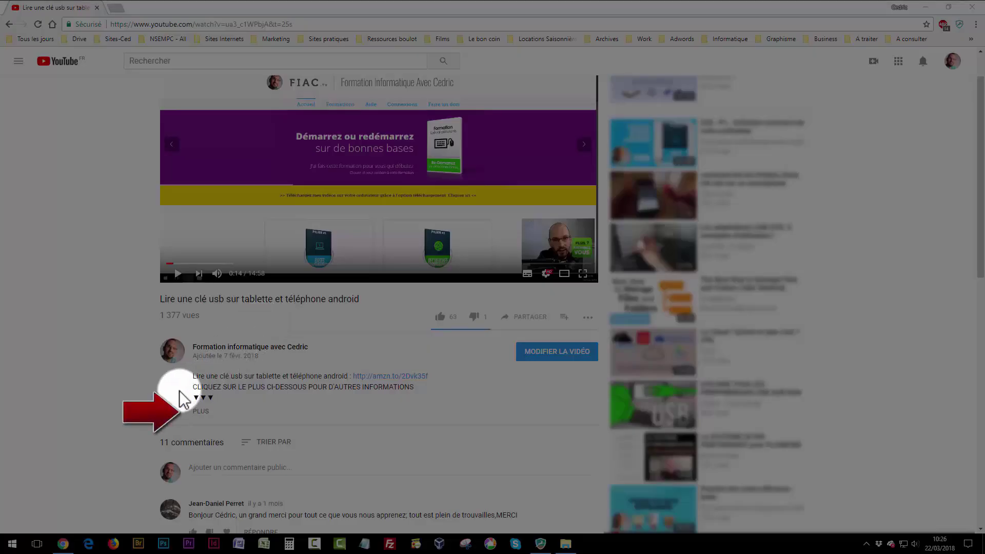
click(202, 412)
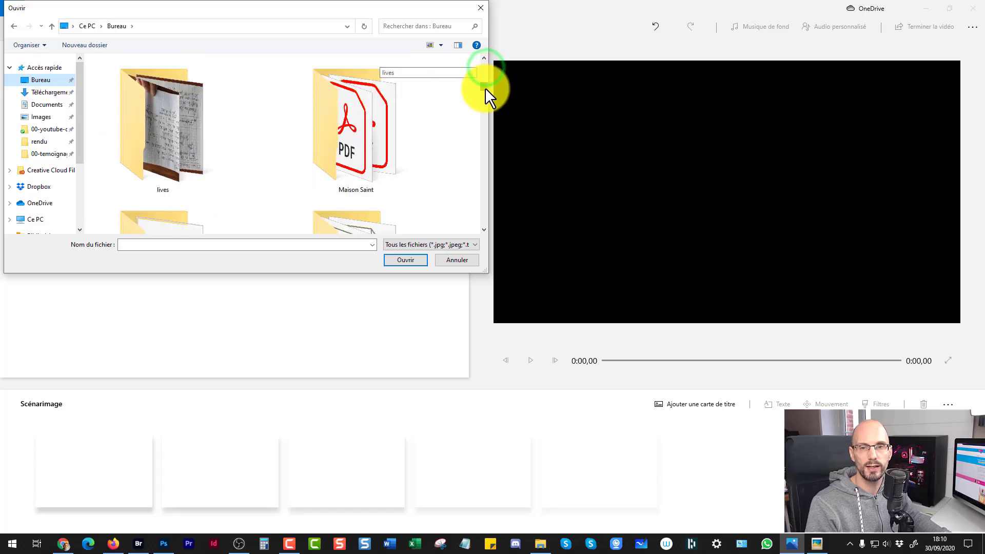
drag(485, 88, 478, 108)
double_click(371, 103)
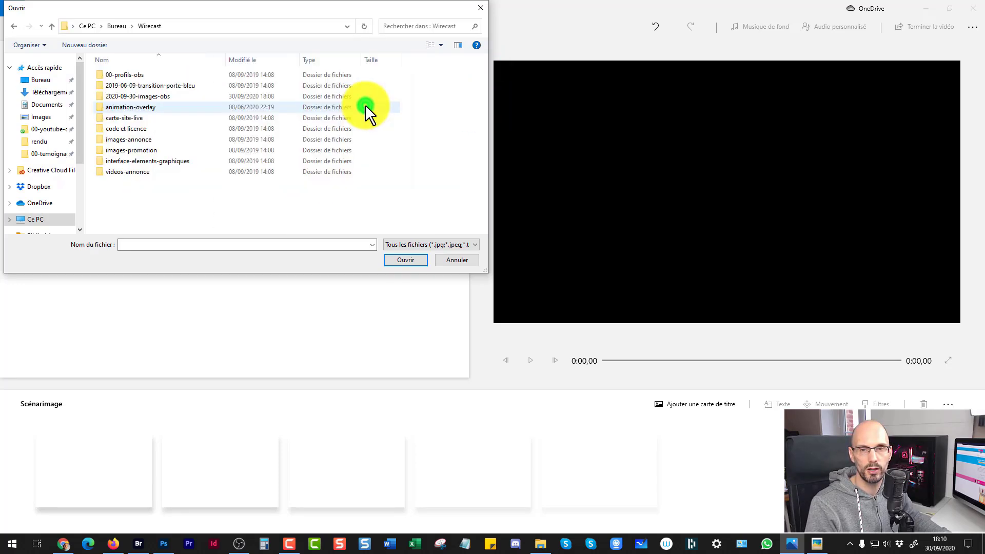
double_click(117, 94)
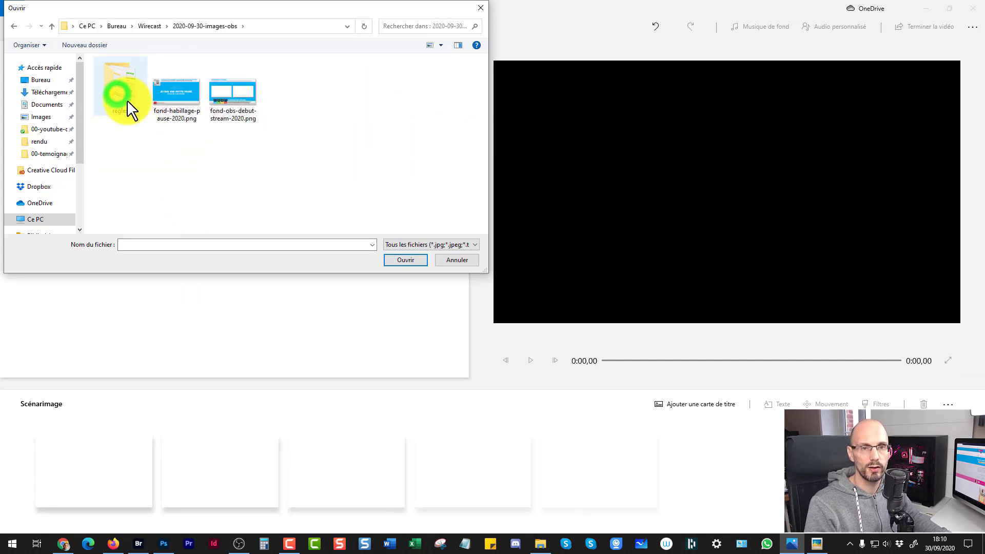
double_click(124, 88)
click(118, 87)
shift+click(272, 86)
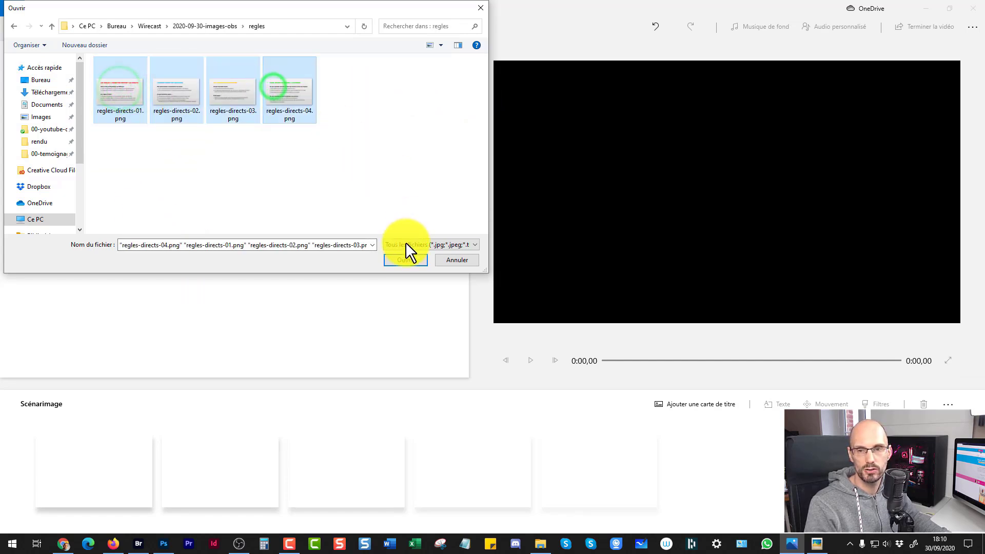
click(408, 259)
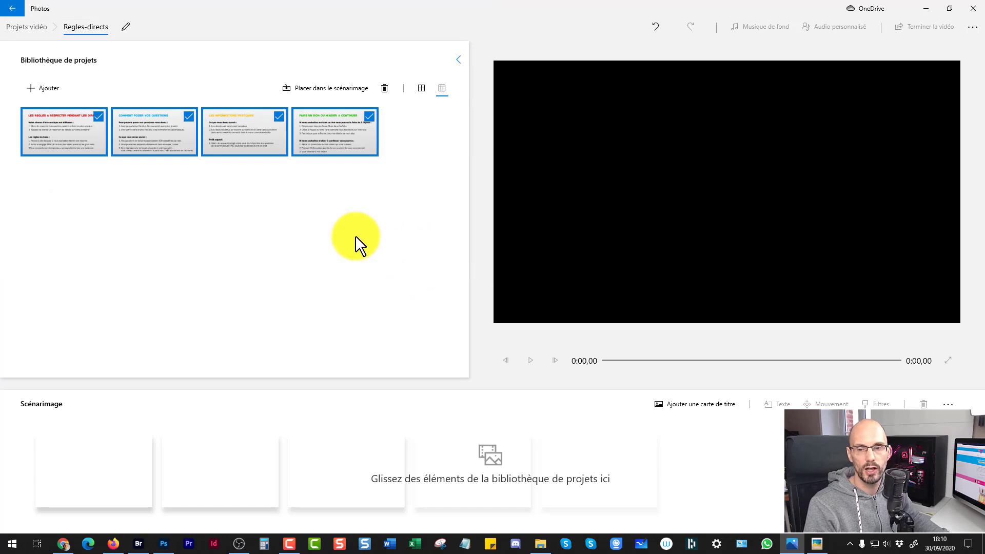
Step: Place all four rules images in the storyboard and preview each slide in order
drag(73, 146, 99, 478)
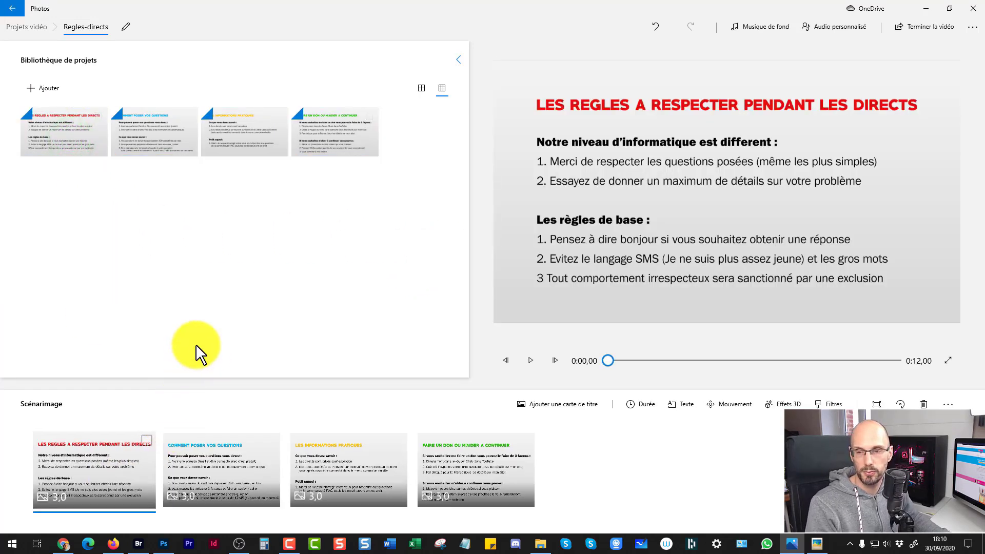
click(86, 484)
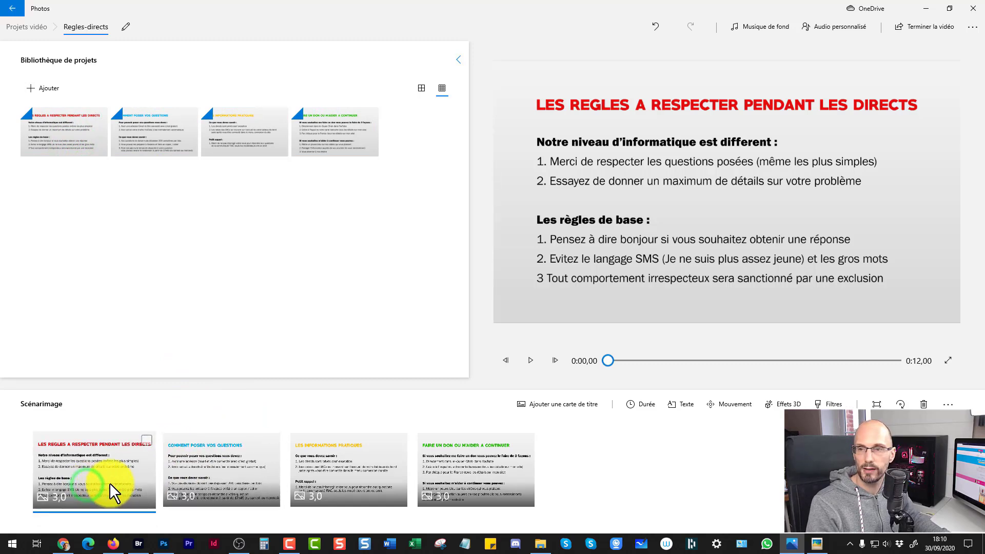
click(223, 478)
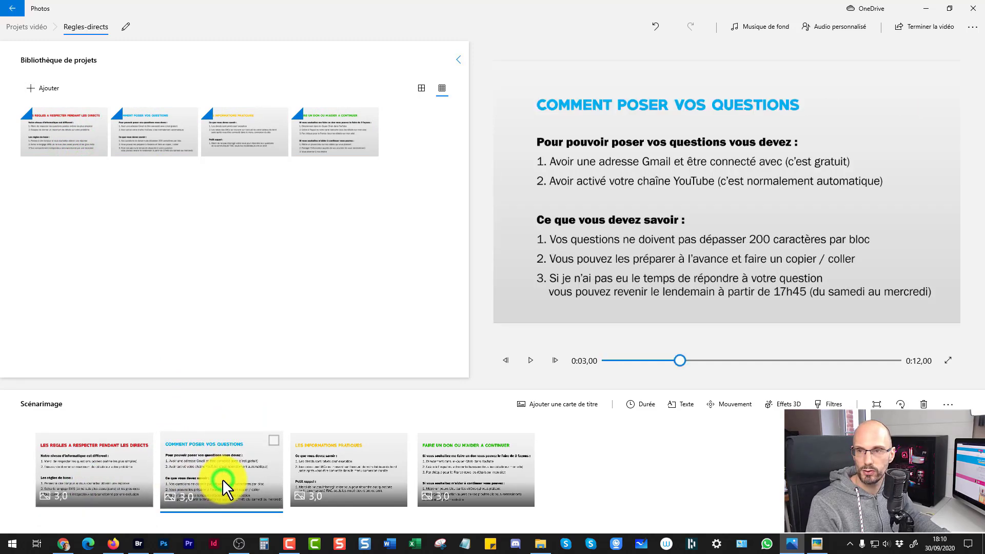
click(328, 470)
click(471, 471)
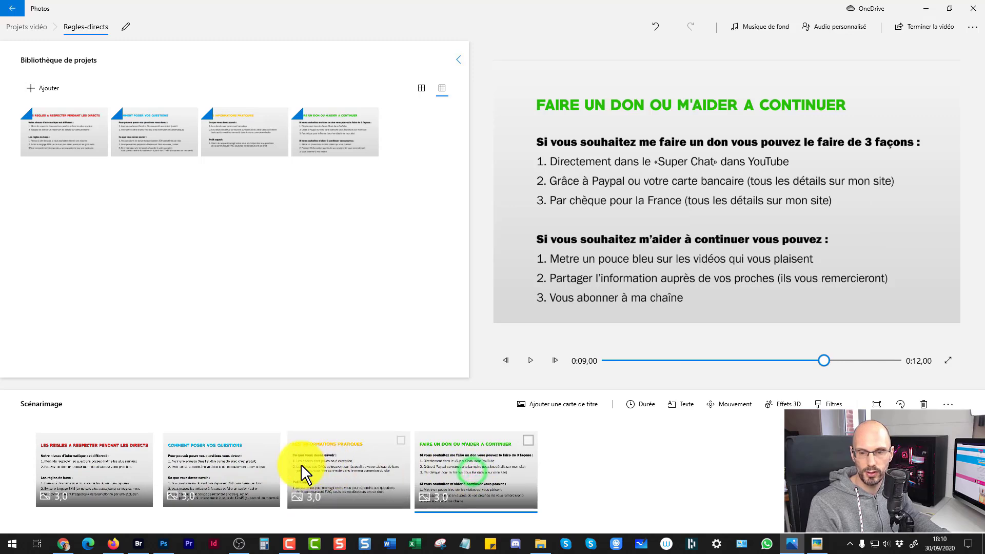
Step: Set the duration of all four storyboard images to 20 seconds
click(94, 474)
shift+click(462, 483)
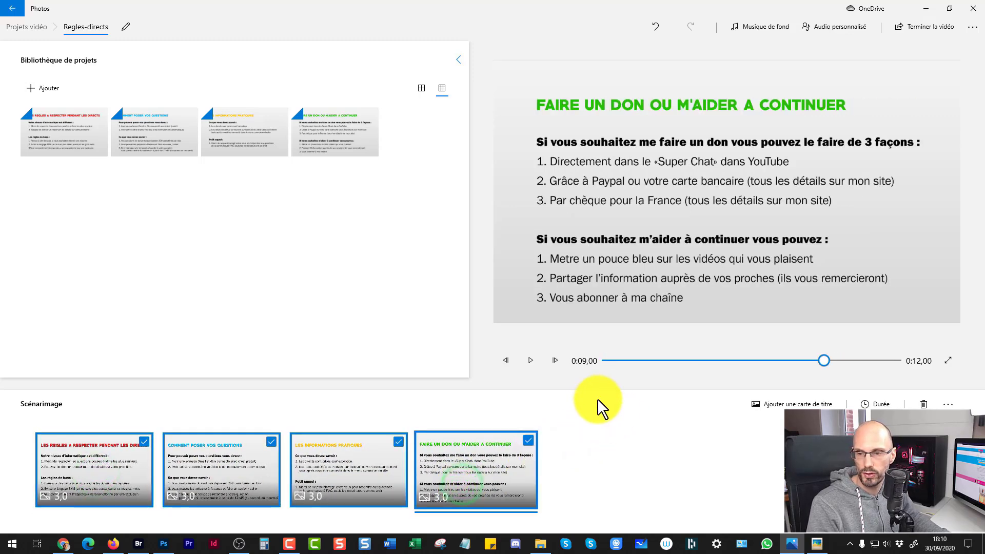
click(874, 403)
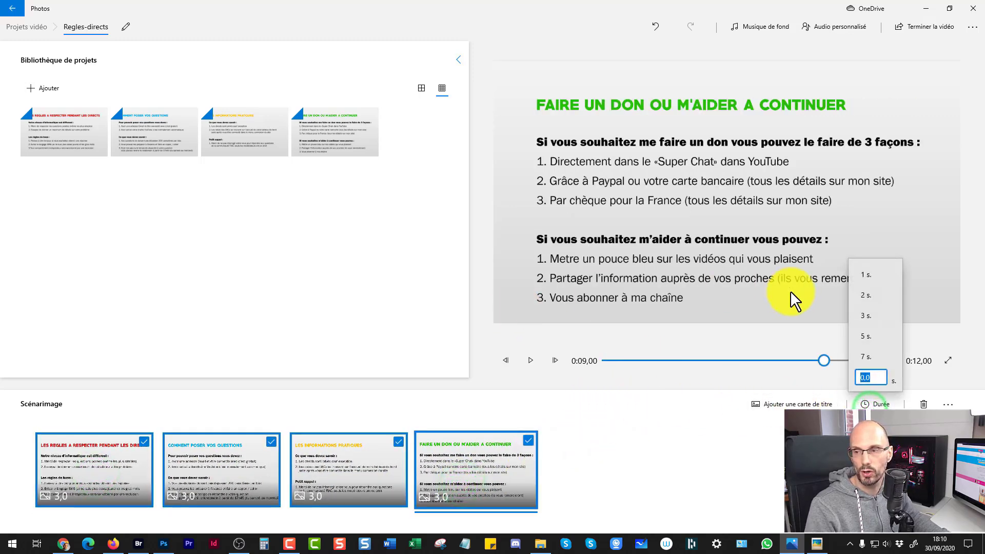
text(20)
click(872, 377)
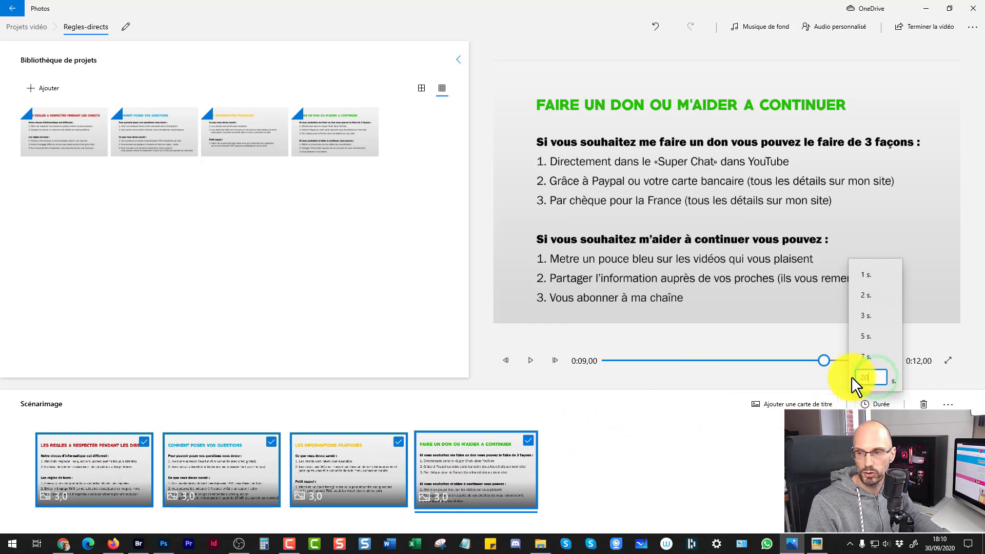
key(Return)
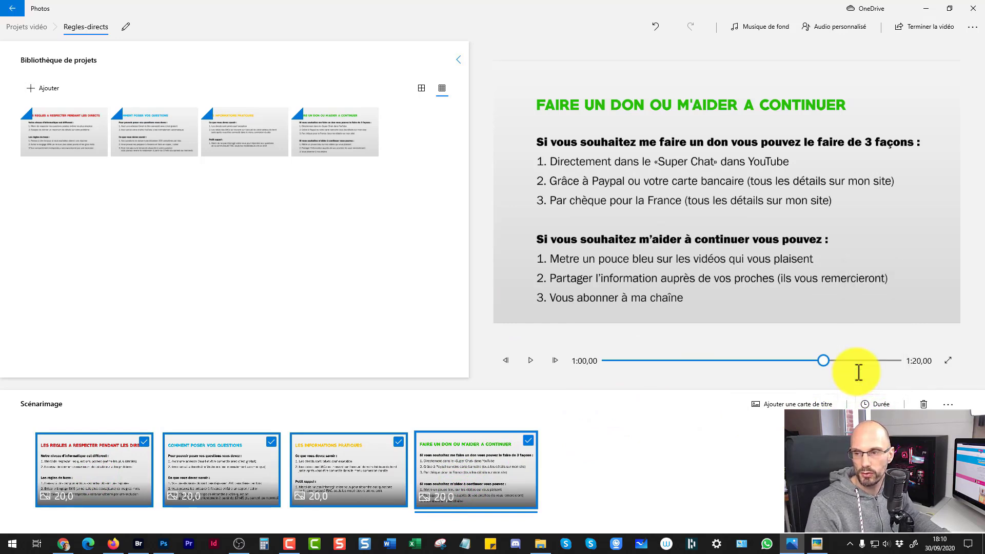
click(598, 457)
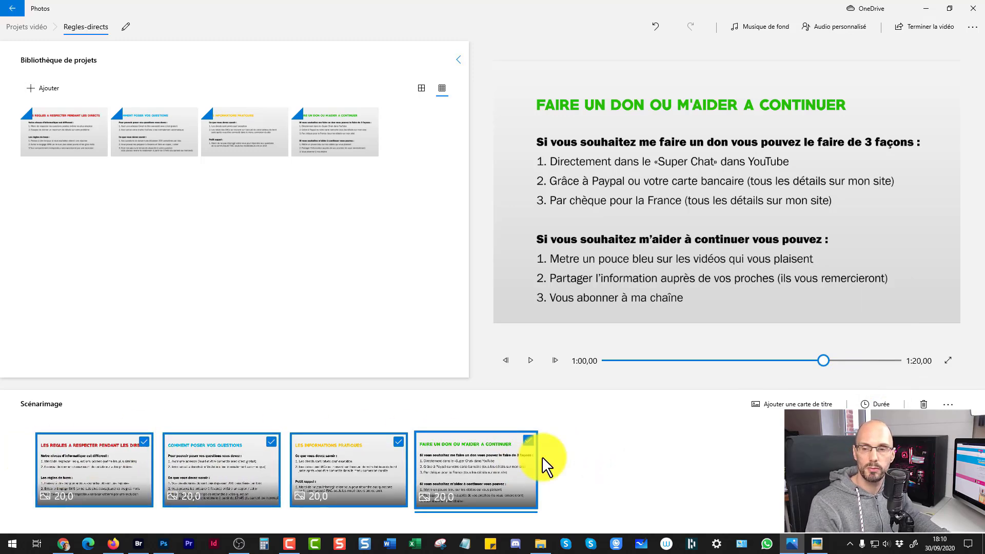
Step: Start exporting the video in high 1080-pixel quality with hardware-accelerated encoding enabled
click(922, 26)
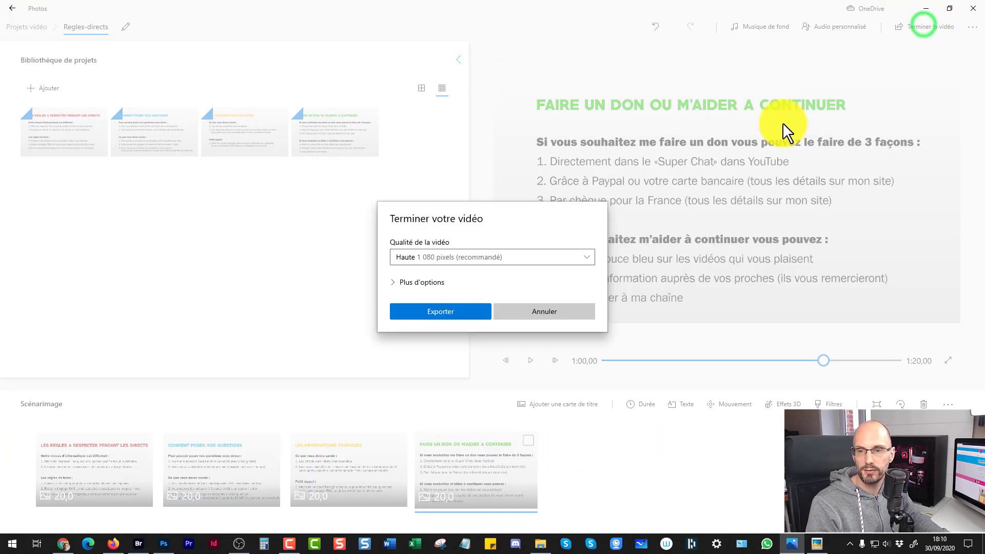
click(392, 278)
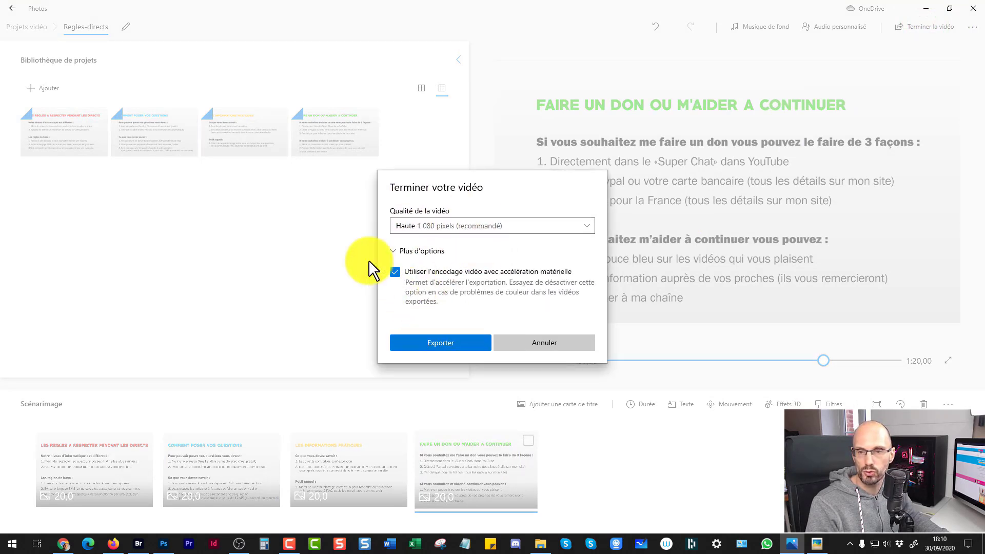
click(442, 343)
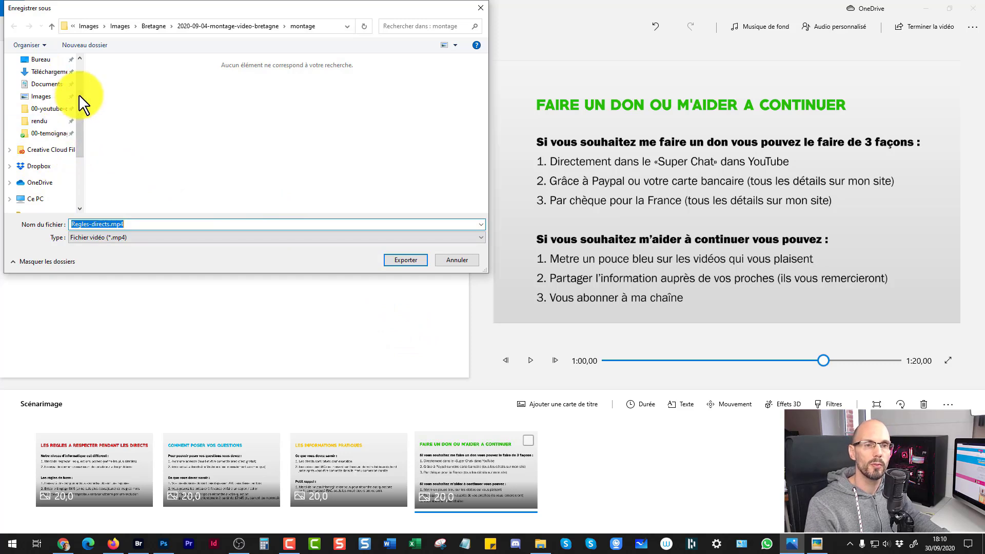
Step: Save the export as Regles-directs.mp4 in Bureau/Wirecast/2020-09-30-images-obs/regles, and close the exported video's preview and Photos
drag(79, 94, 75, 81)
click(46, 81)
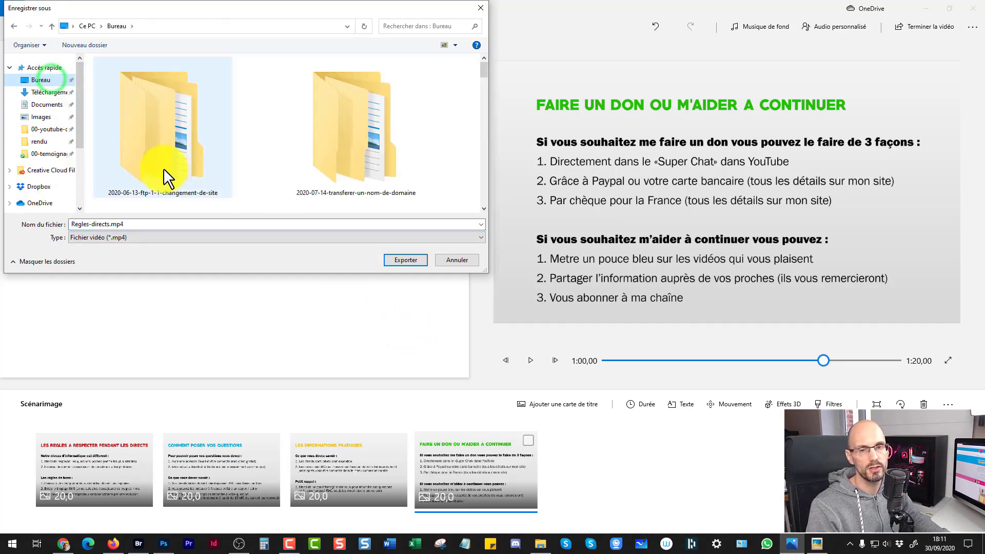
drag(482, 61, 491, 182)
double_click(348, 156)
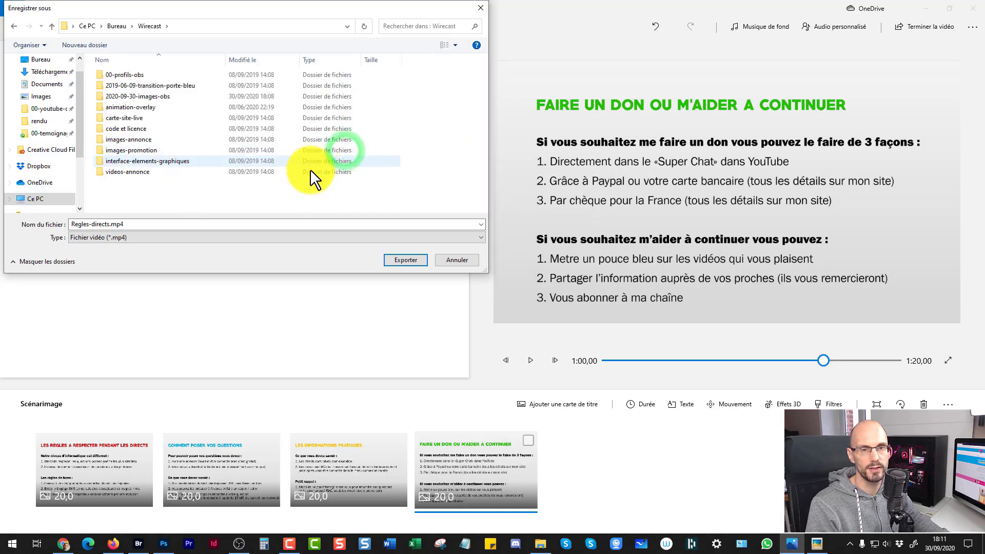
double_click(121, 95)
double_click(117, 81)
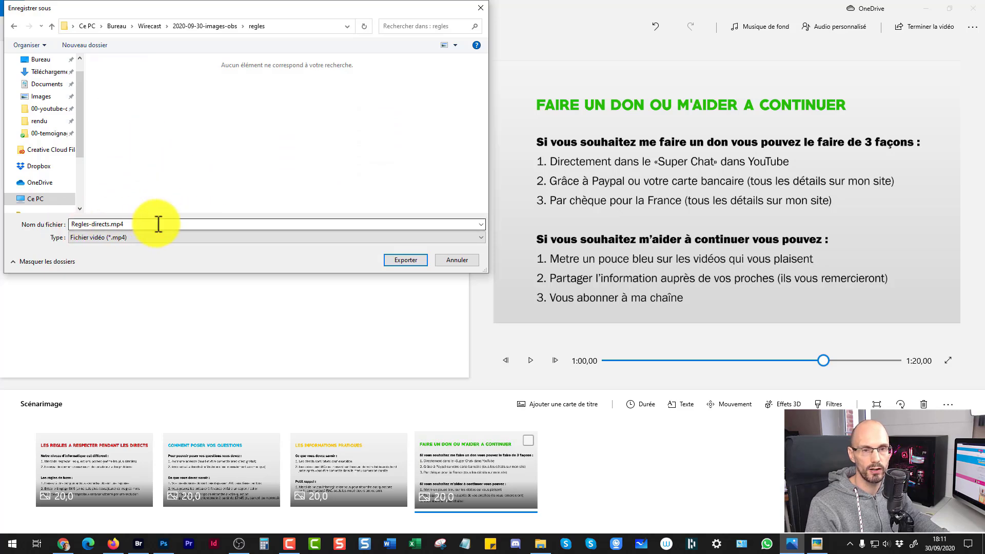
click(403, 260)
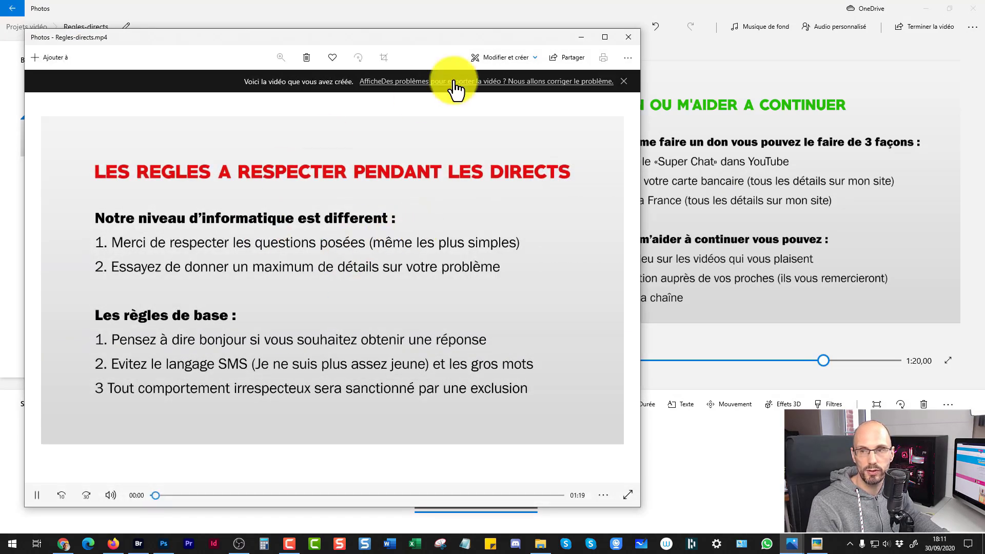
click(628, 39)
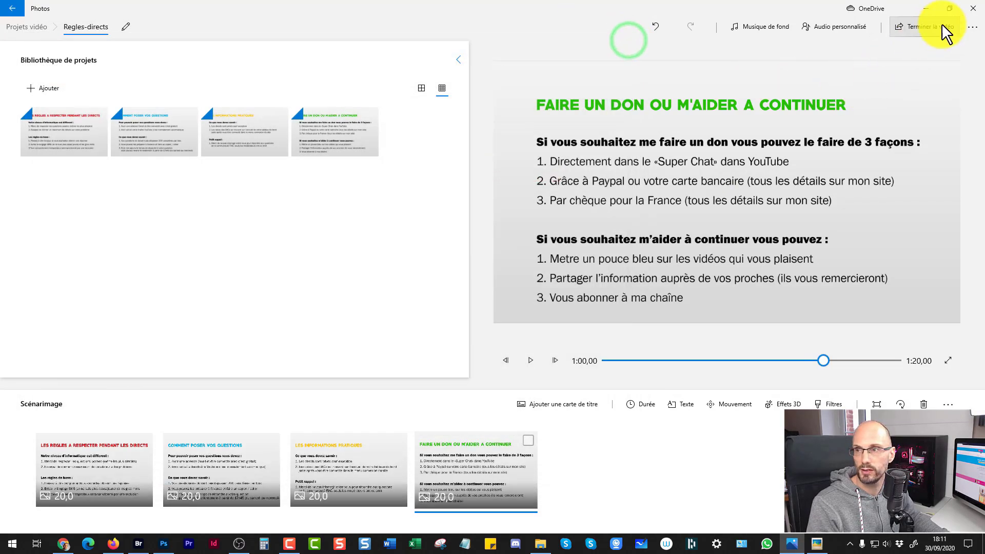
click(972, 8)
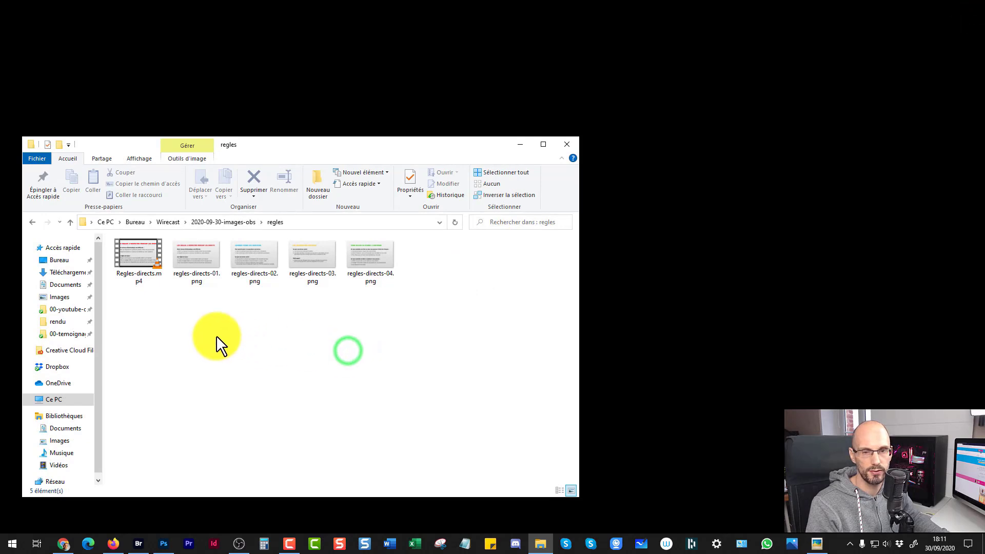
Step: Play Regles-directs.mp4 in VLC and skip through the timeline to check the successive slides
click(125, 257)
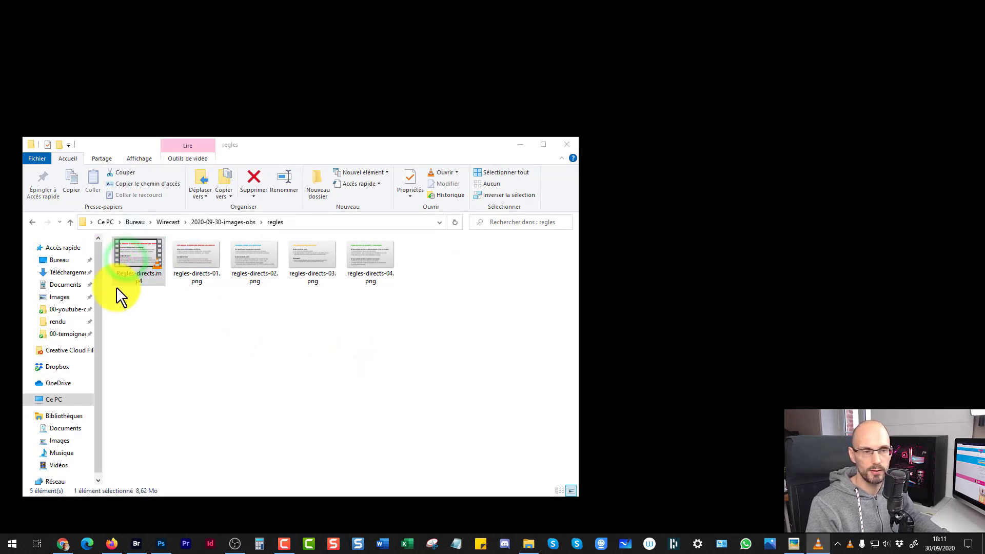
double_click(123, 272)
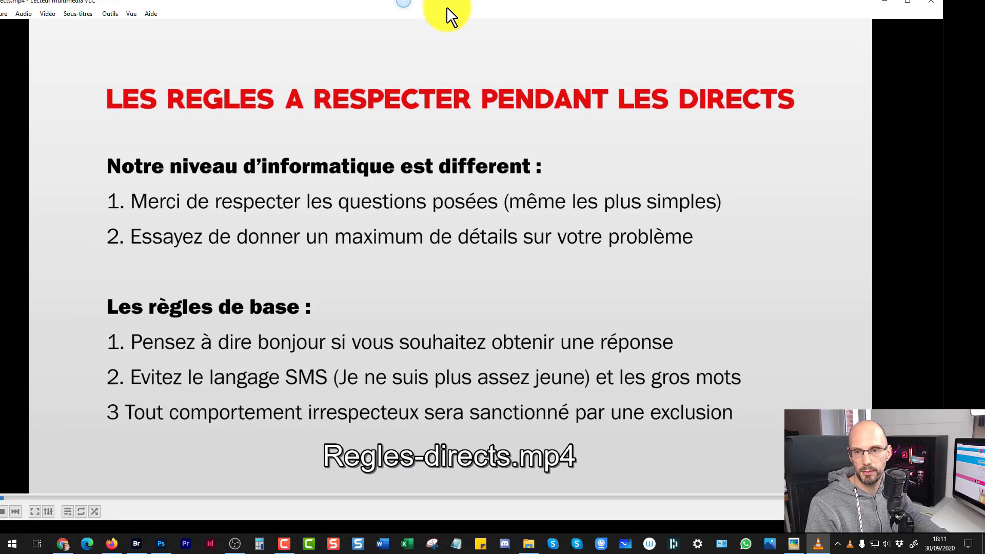
double_click(447, 8)
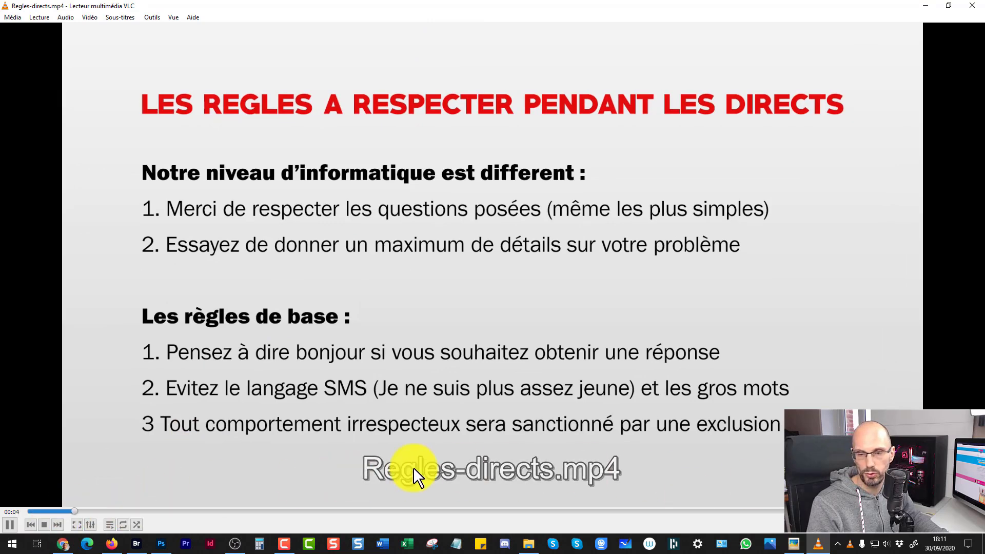
click(272, 510)
click(418, 511)
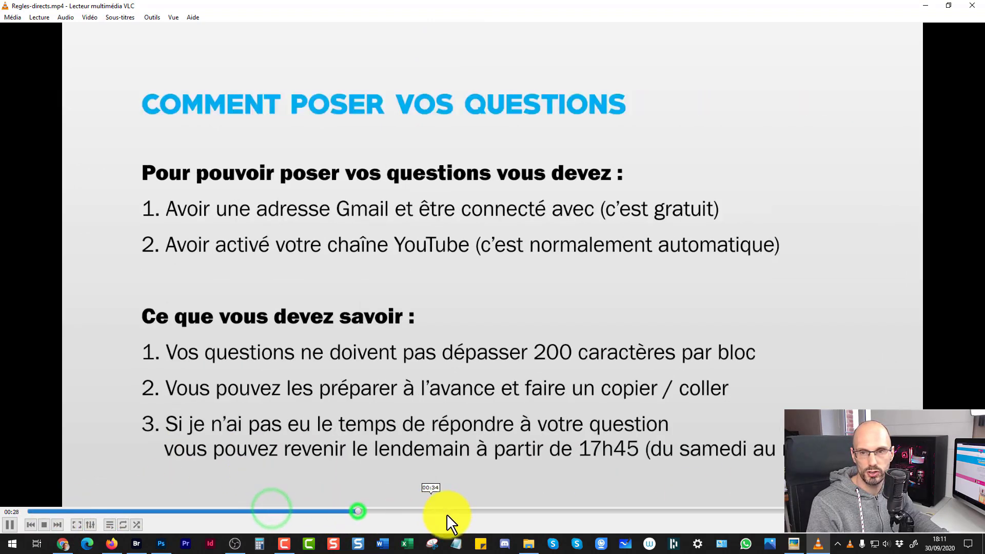
click(473, 511)
click(554, 509)
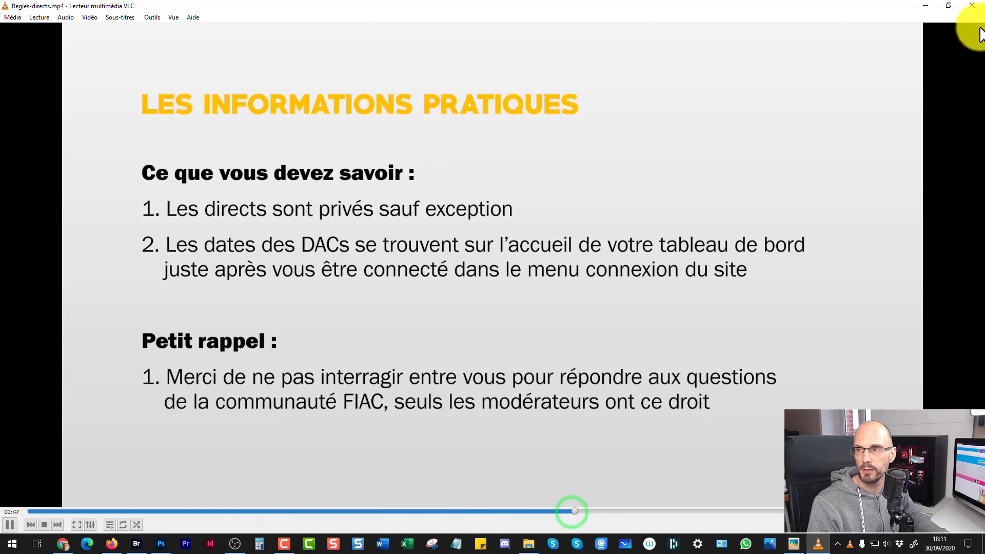
click(972, 5)
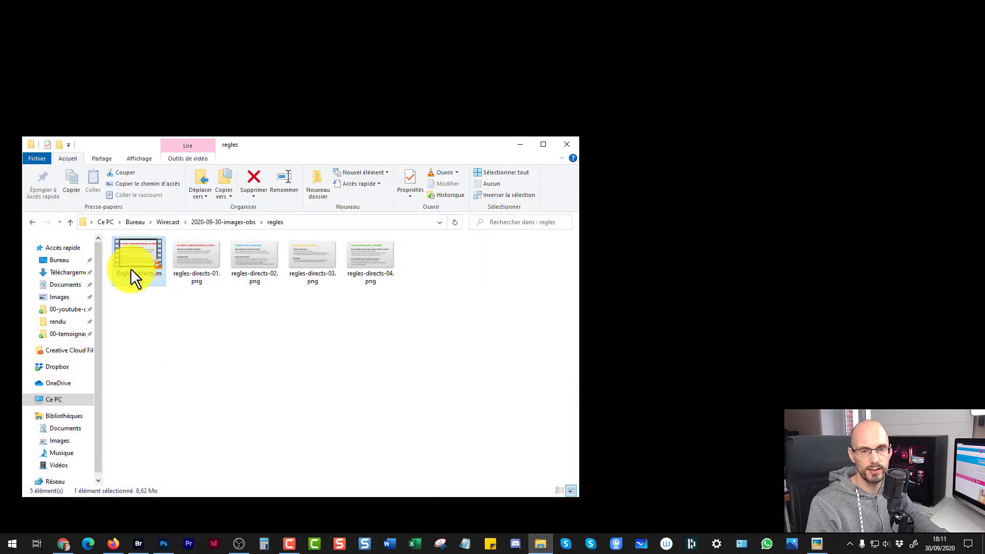
Step: Move Regles-directs.mp4 from the regles folder up into 2020-09-30-images-obs
drag(290, 144, 370, 107)
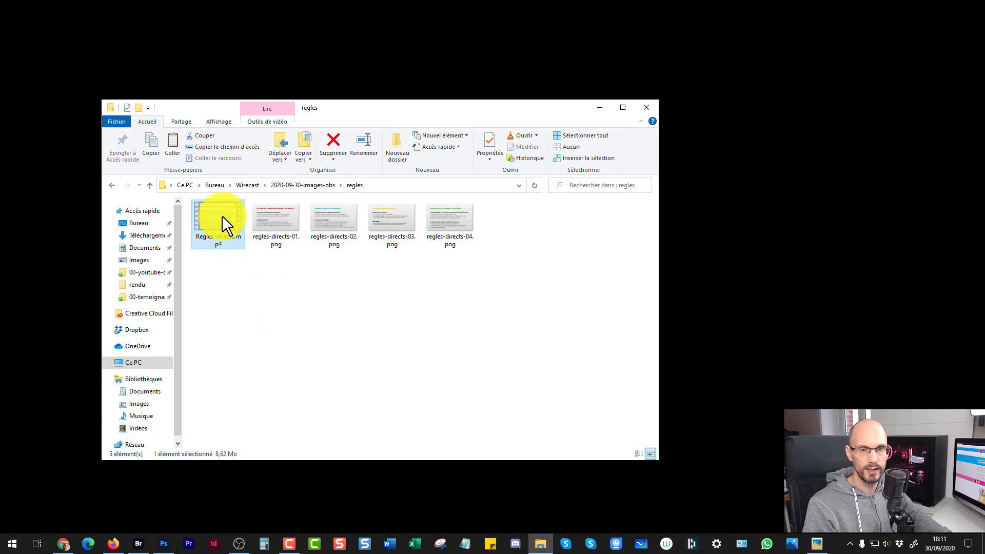
click(315, 182)
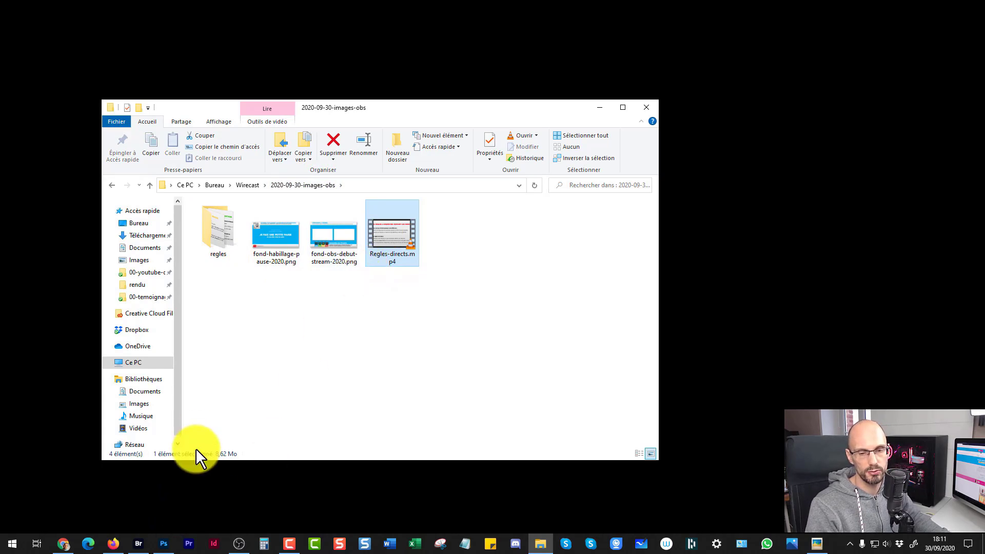
Step: Switch to OBS and select the Video-Regles-Chat source in the Plein Ecran scene
click(237, 543)
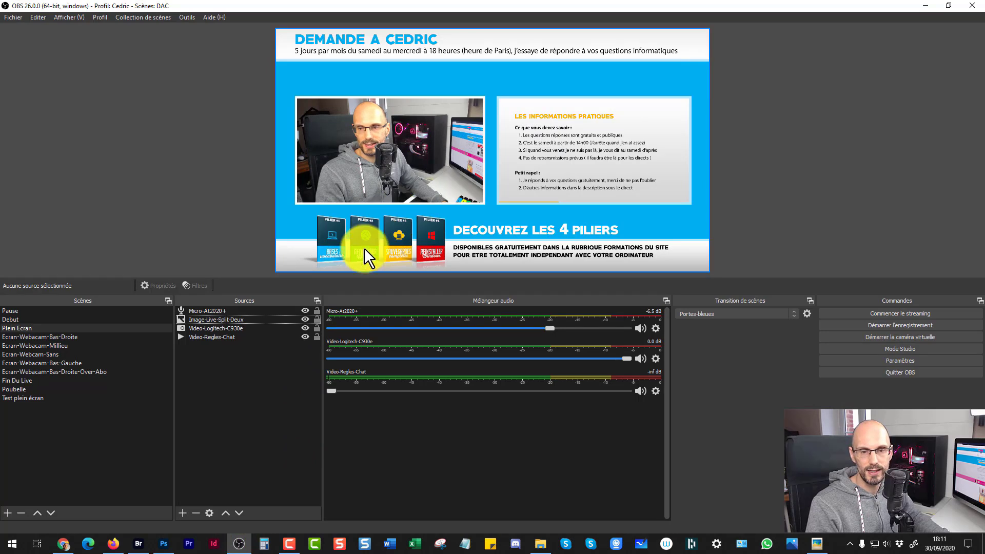
click(208, 337)
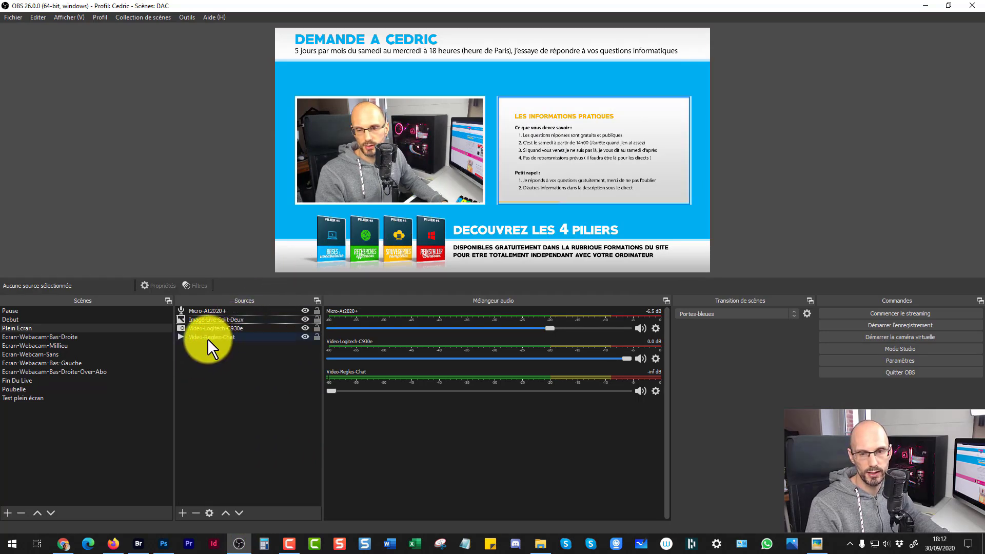
click(207, 337)
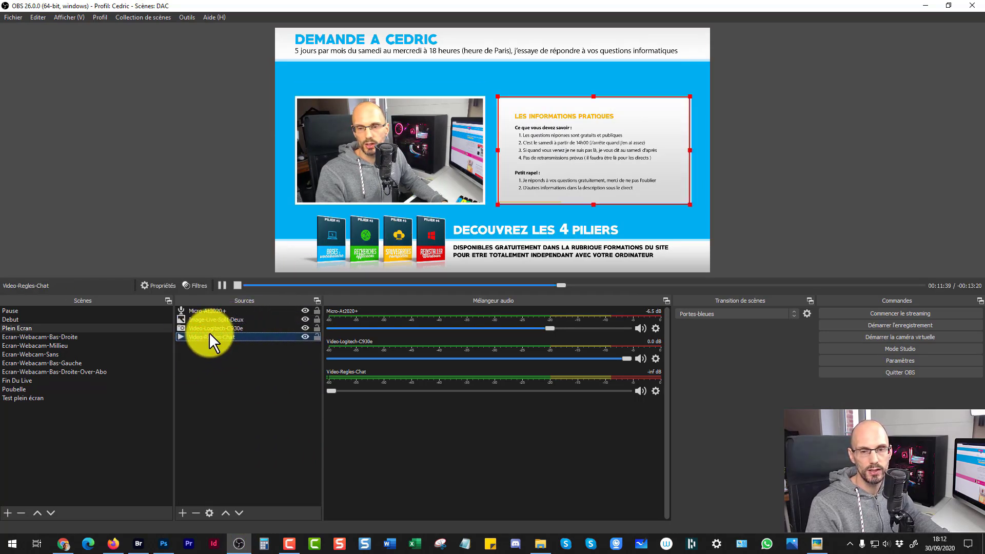
click(182, 512)
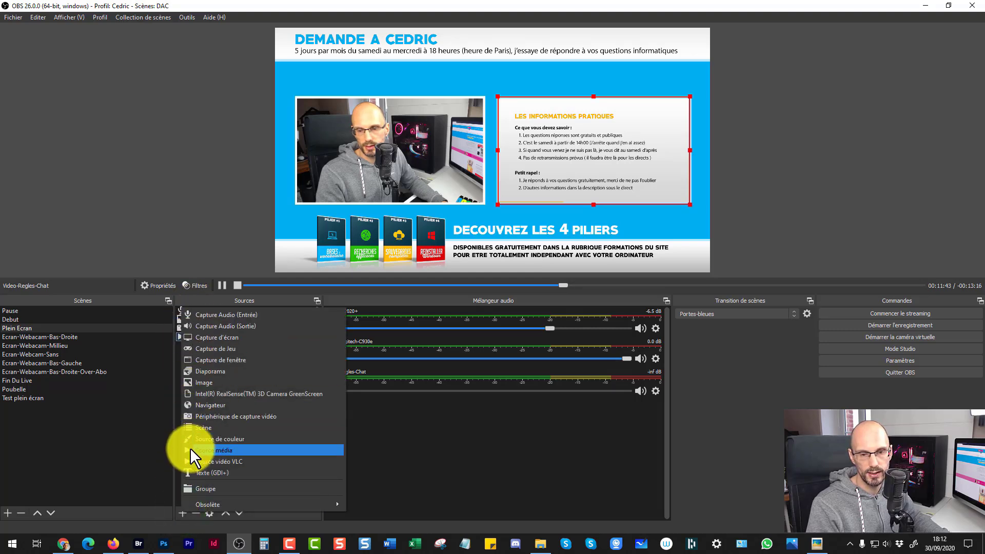
click(223, 451)
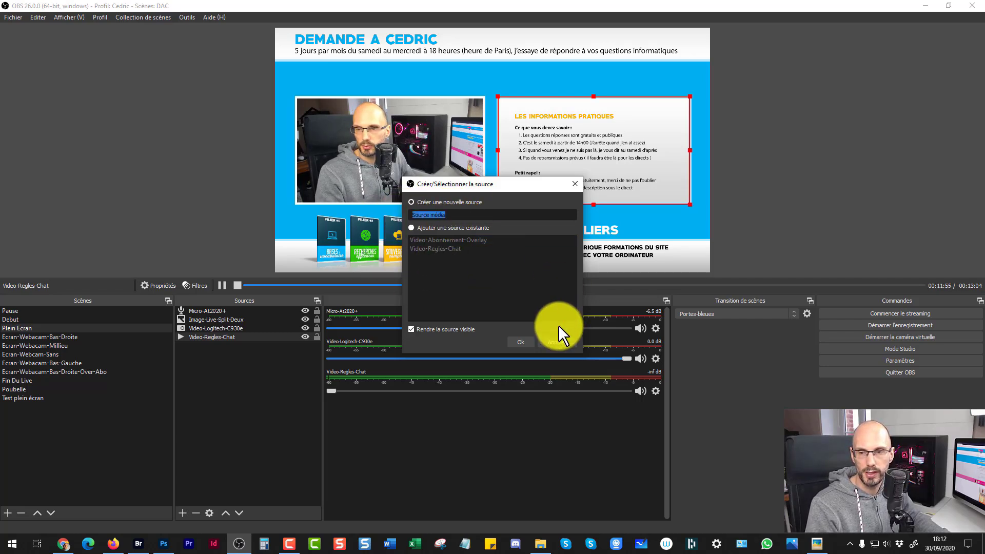
click(552, 341)
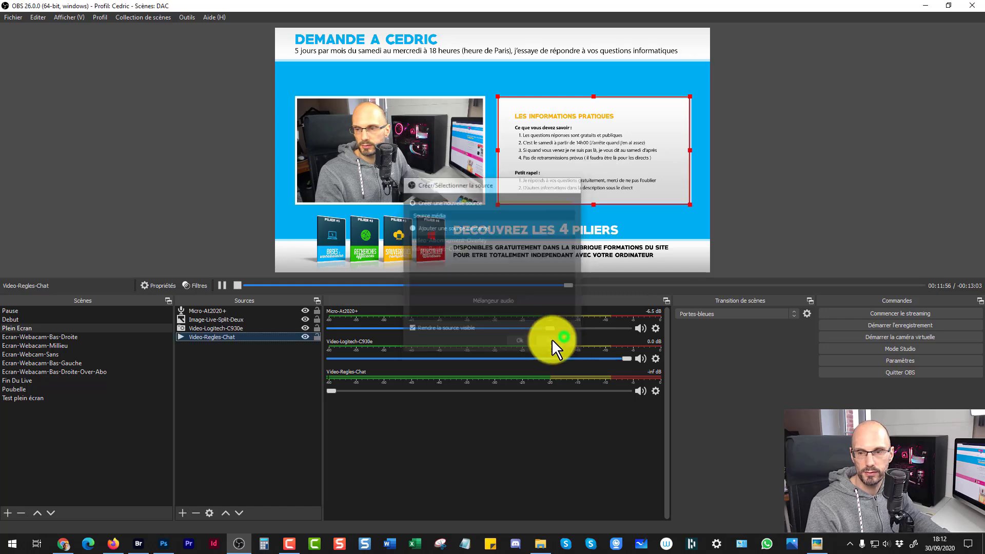
Step: Replace the local file of the Video-Regles-Chat source with Regles-directs.mp4 from Wirecast/2020-09-30-images-obs, keeping loop playback enabled
double_click(208, 334)
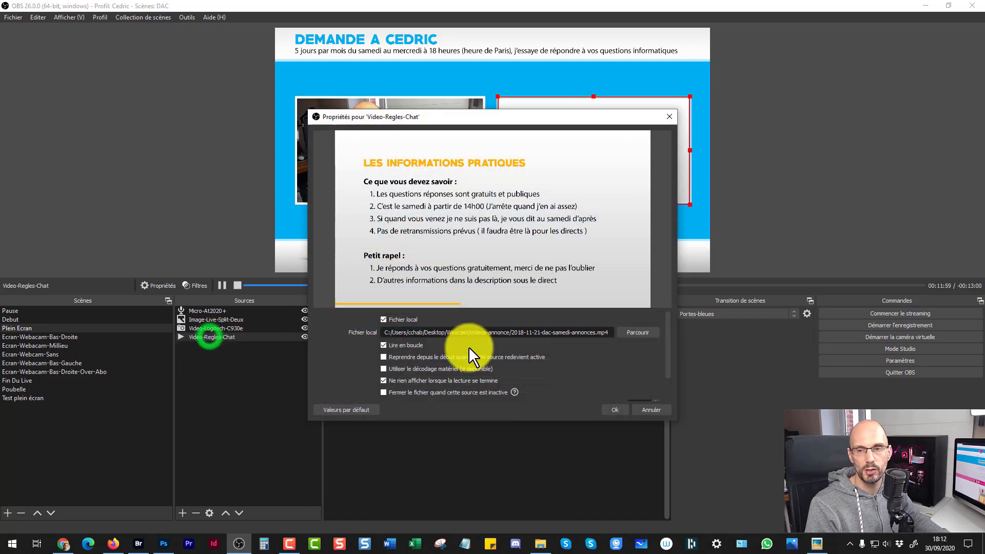
click(642, 333)
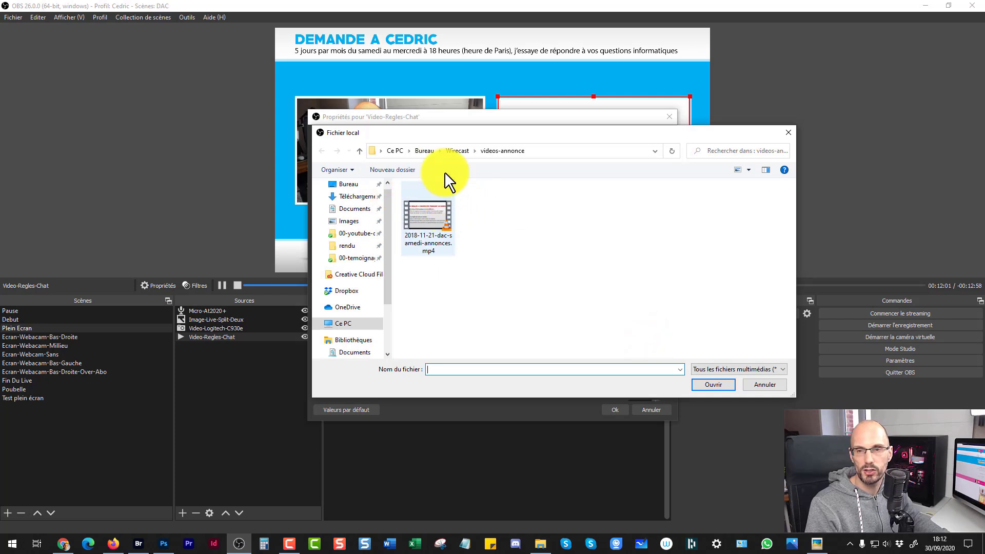
click(456, 150)
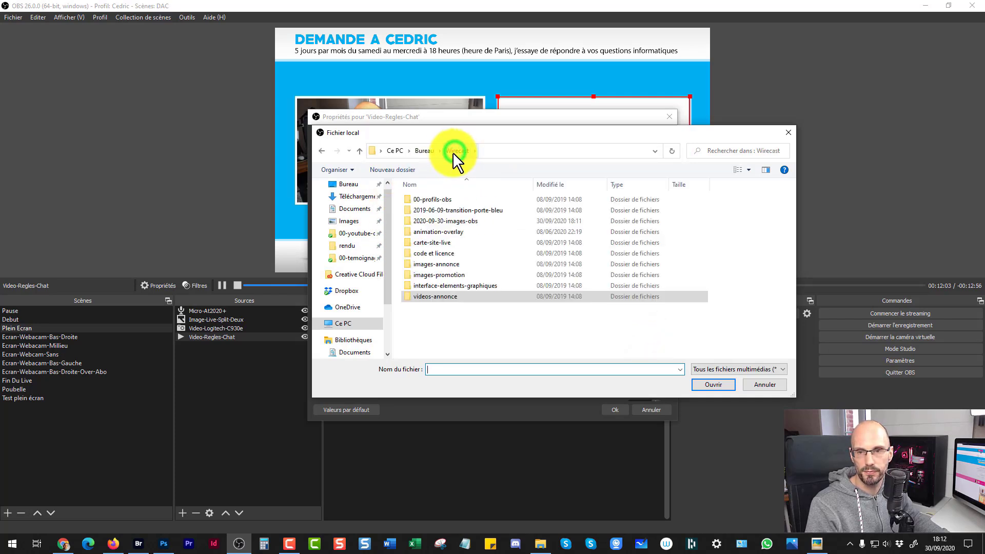
double_click(440, 221)
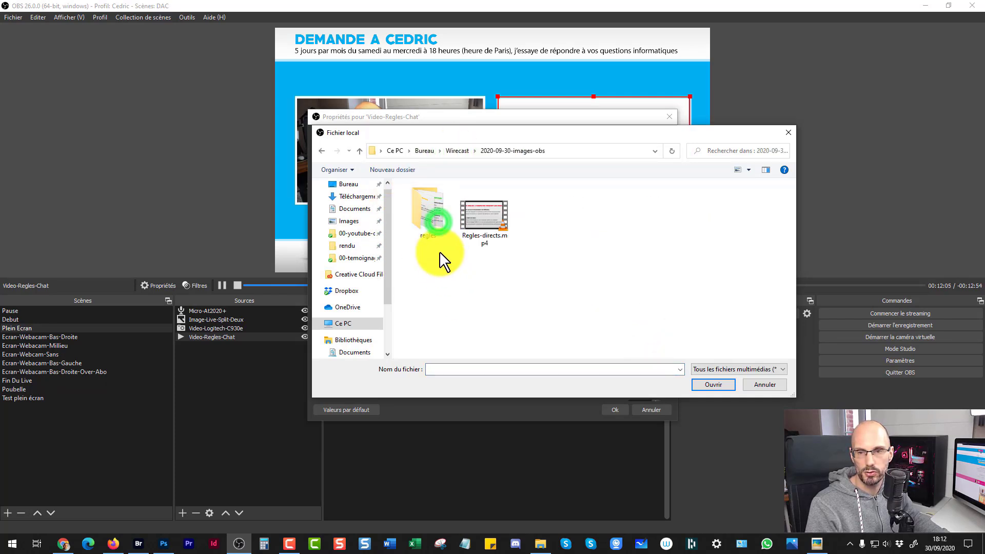
click(489, 226)
click(703, 383)
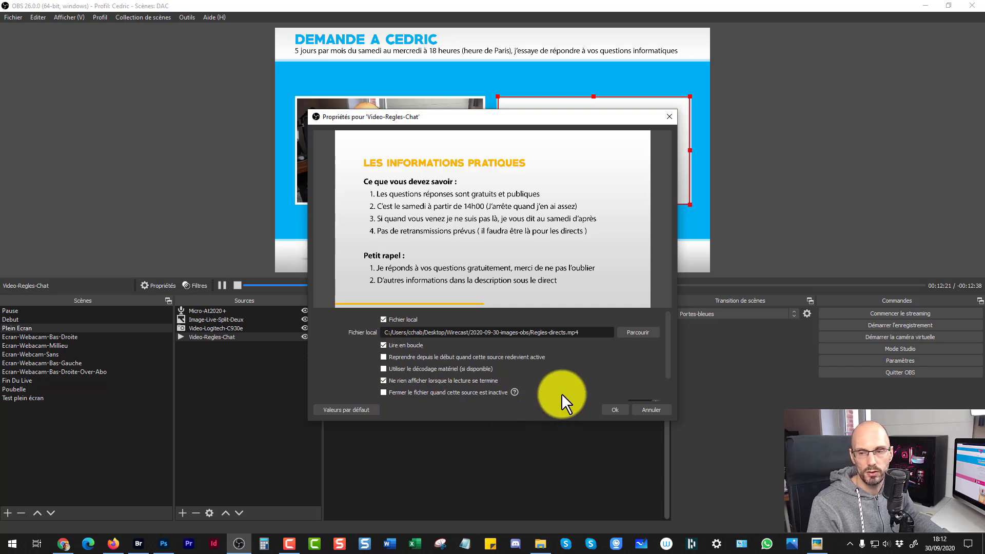
scroll(608, 367, down, 2)
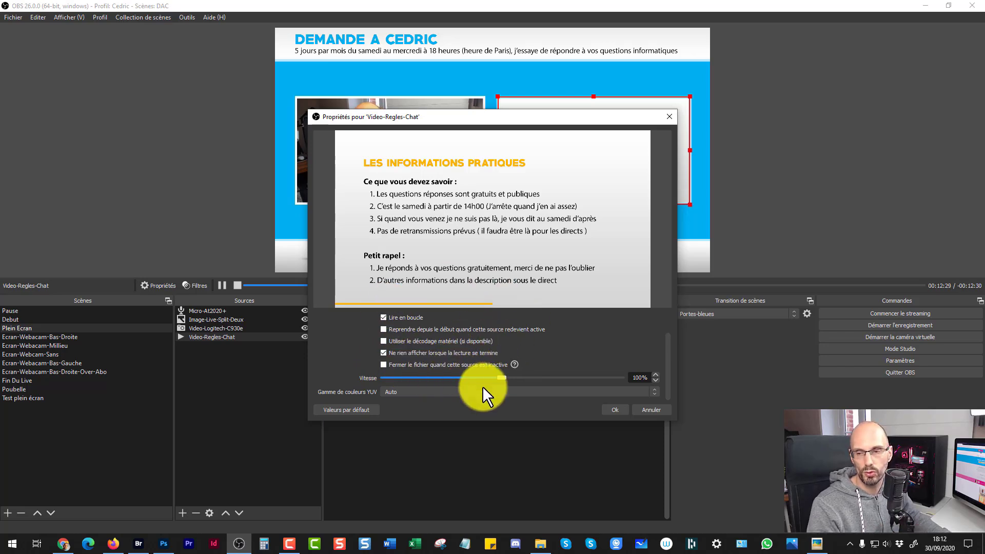
click(610, 409)
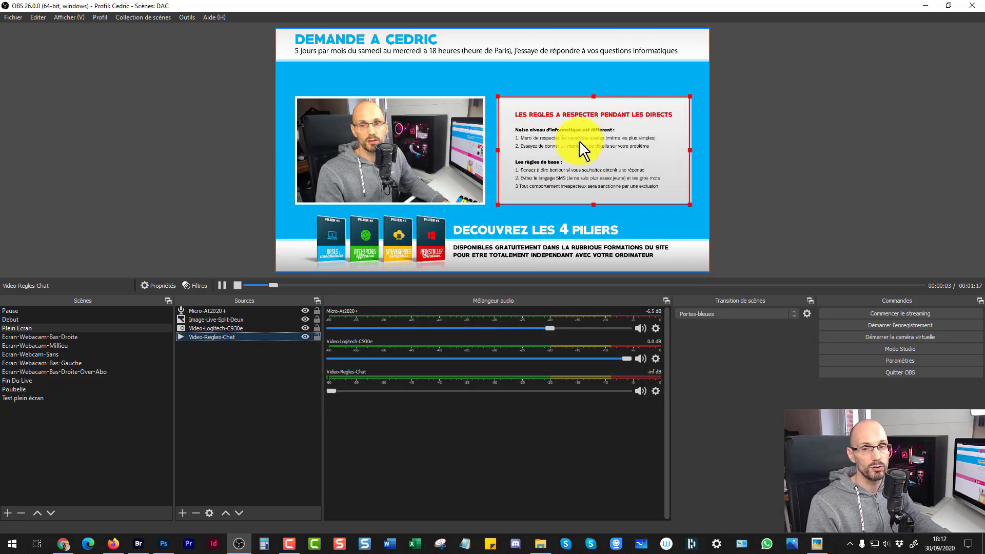
Step: Toggle the Image-Live-Split-Deux source off and on in Plein Ecran, and preview the Pause scene before returning to Plein Ecran
click(251, 389)
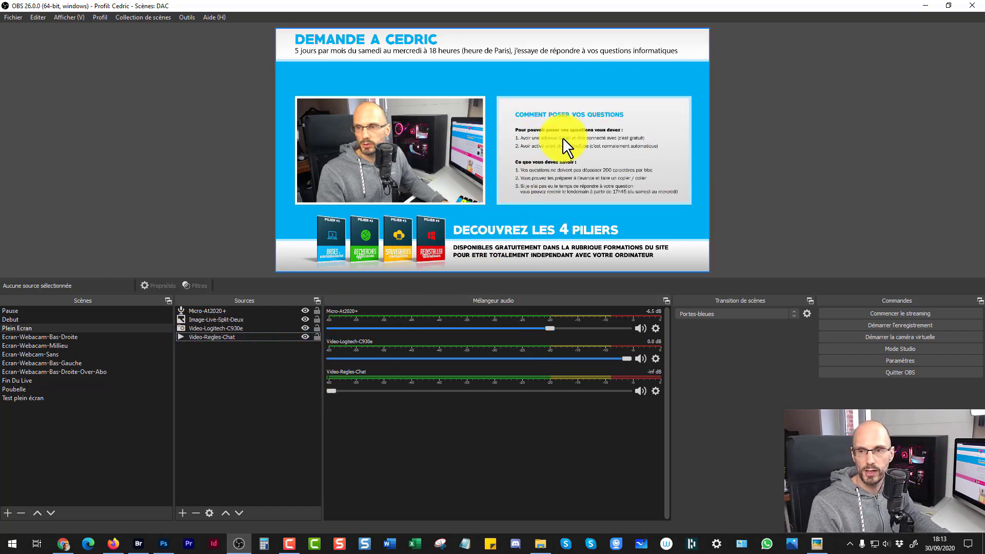
click(195, 319)
click(305, 319)
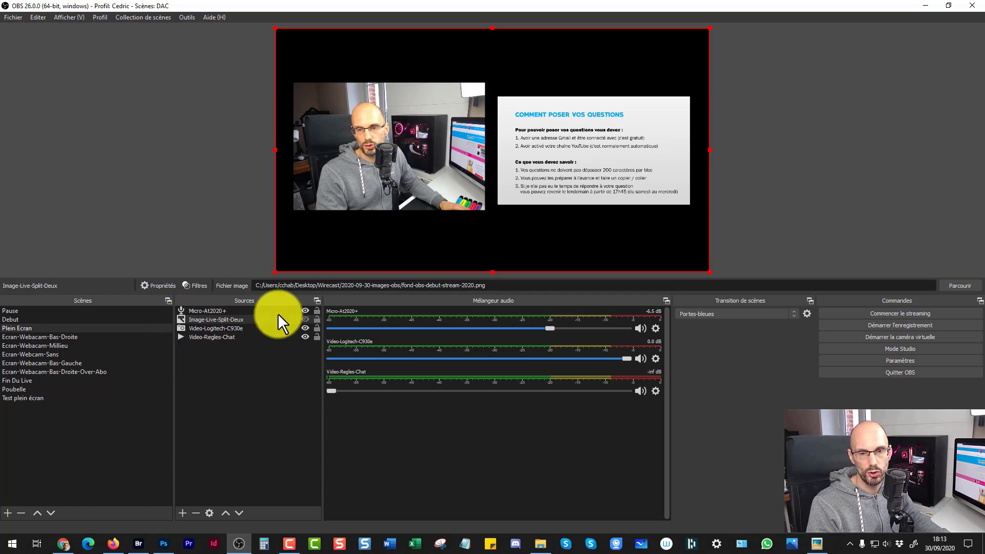
click(305, 319)
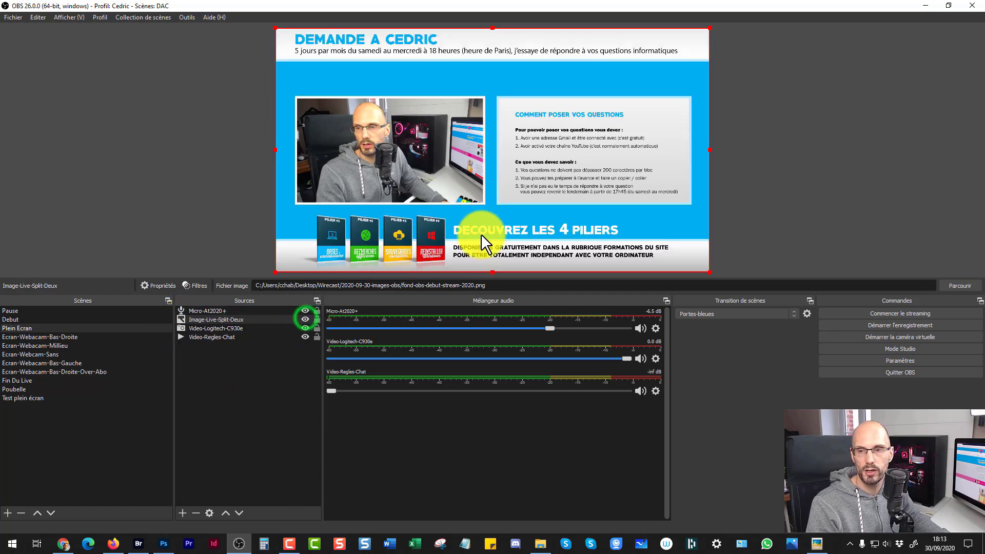
click(233, 188)
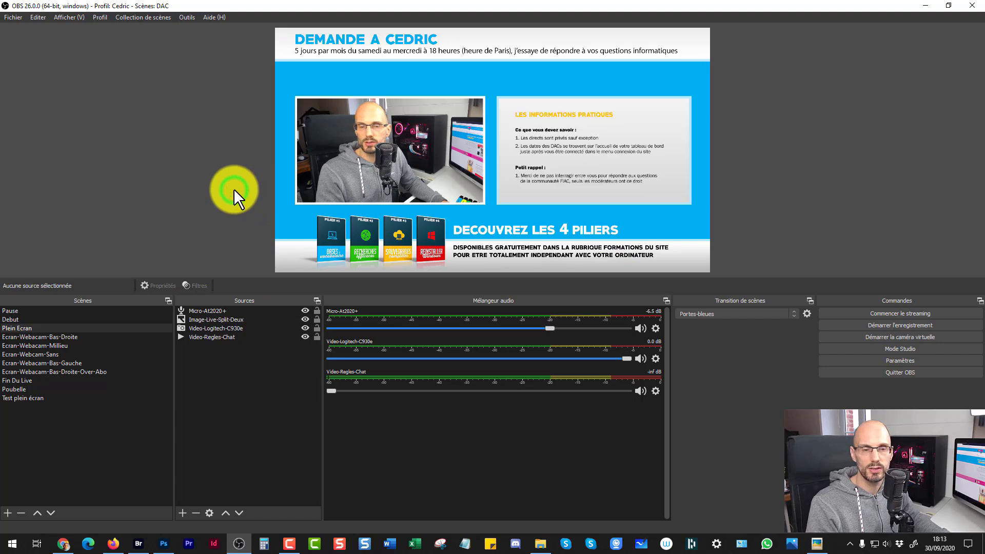
click(9, 312)
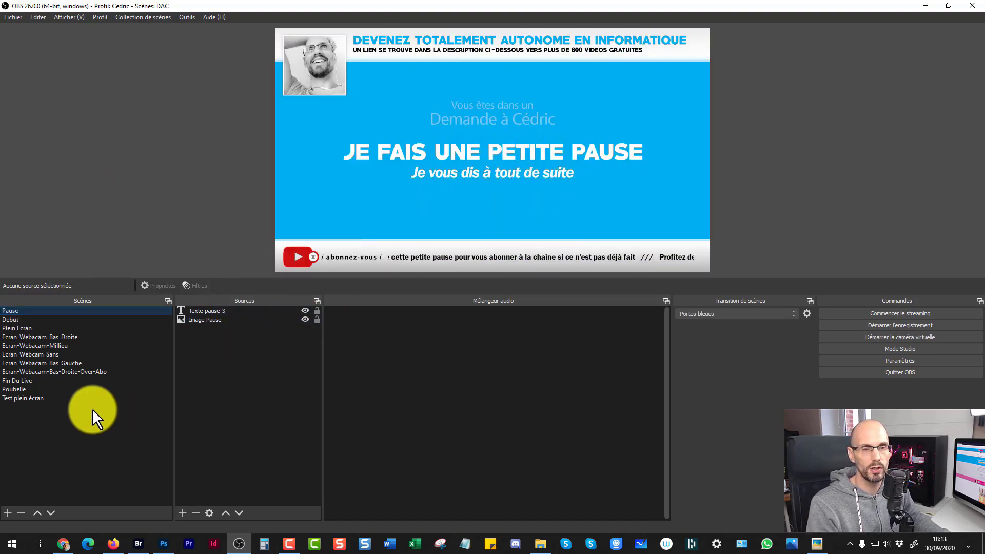
click(16, 328)
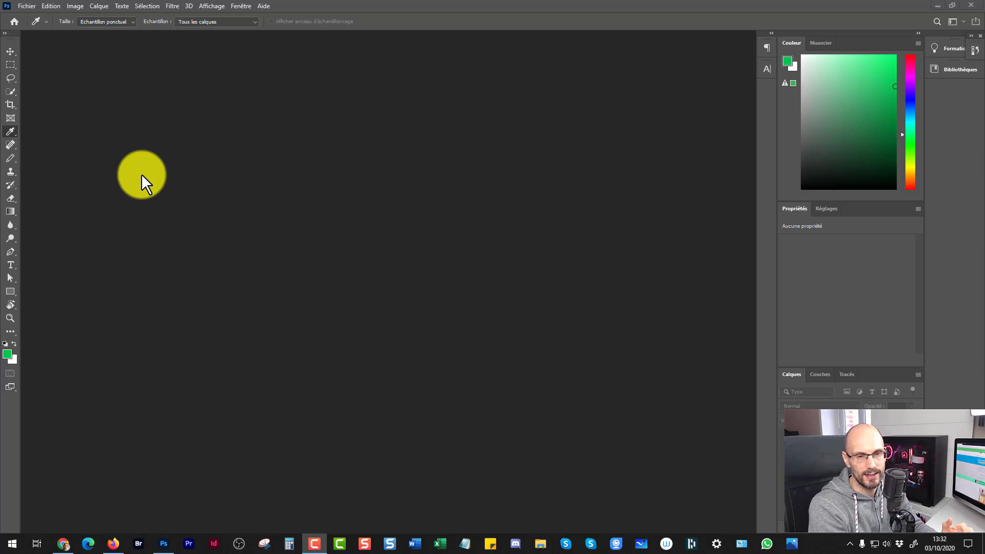
Step: Switch to Photoshop and create a new transparent RGB document of 1920 × 1080 pixels at 72 pixels/inch
click(156, 301)
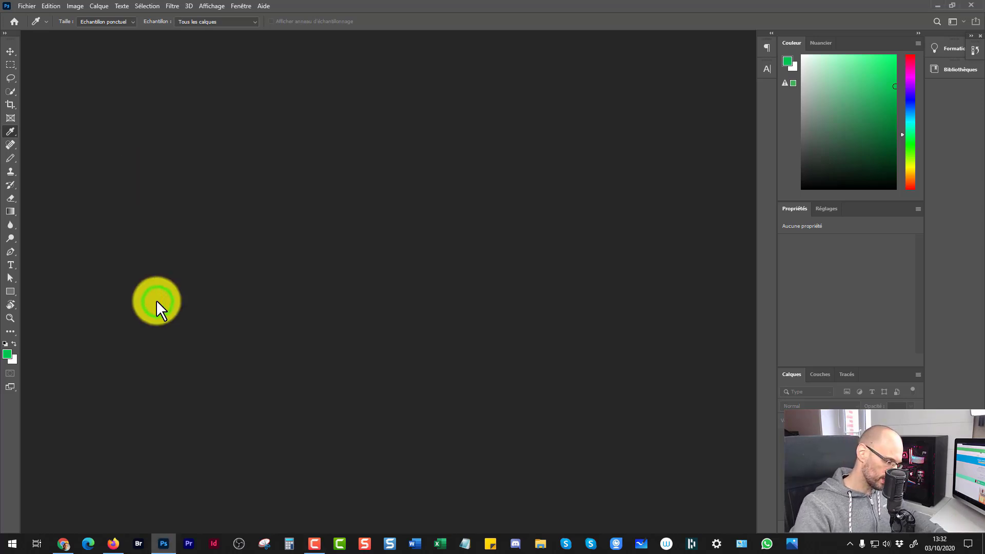
key(ctrl+n)
double_click(578, 225)
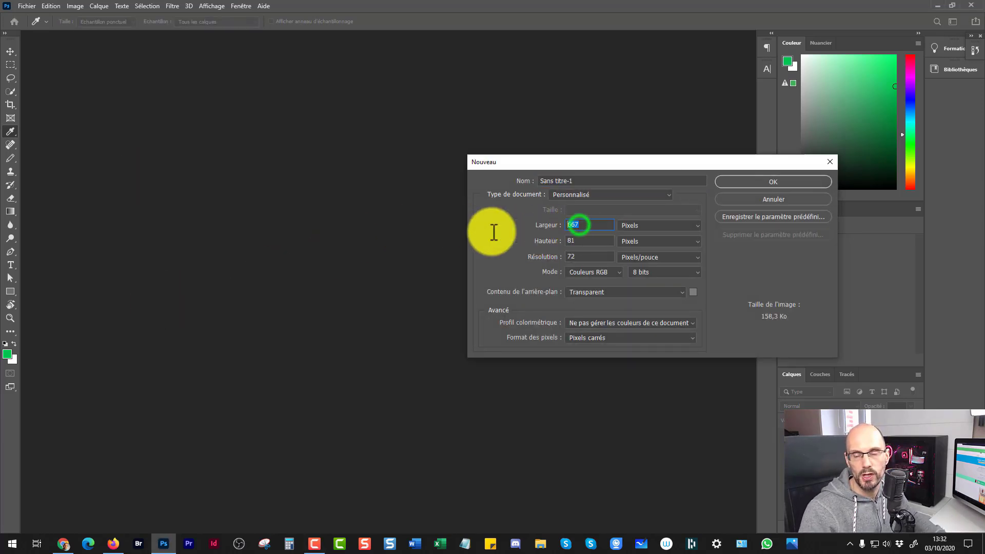
text(1920)
double_click(586, 242)
text(10)
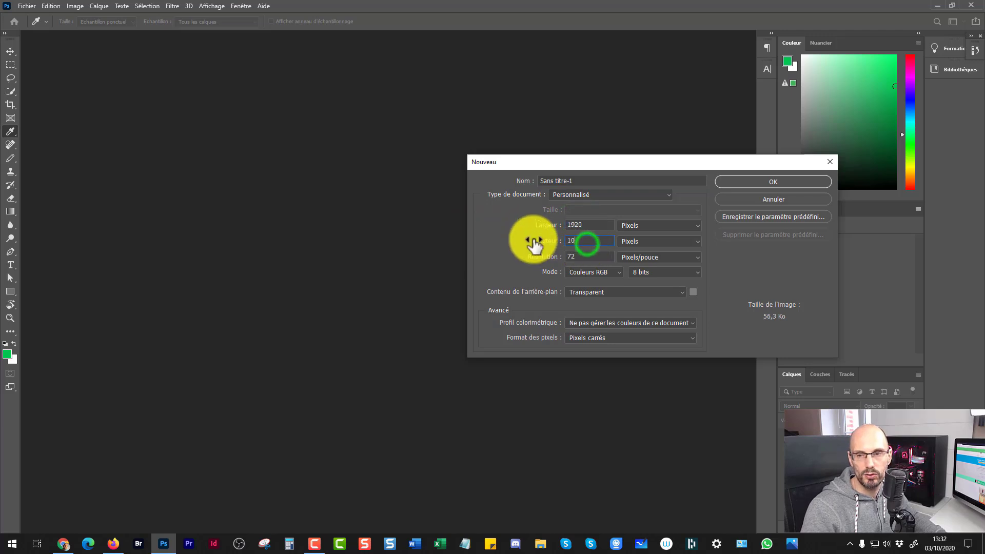
text(80)
key(Return)
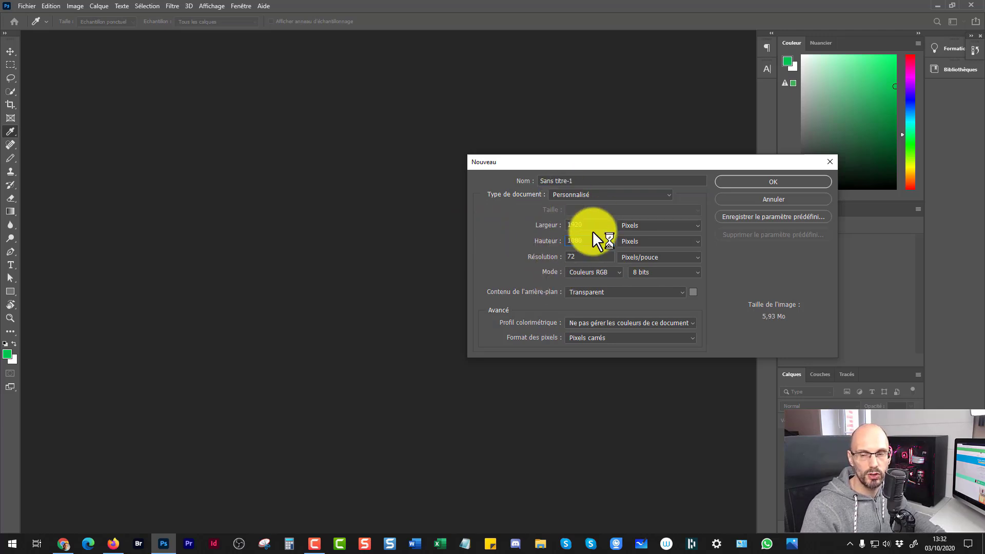
click(729, 182)
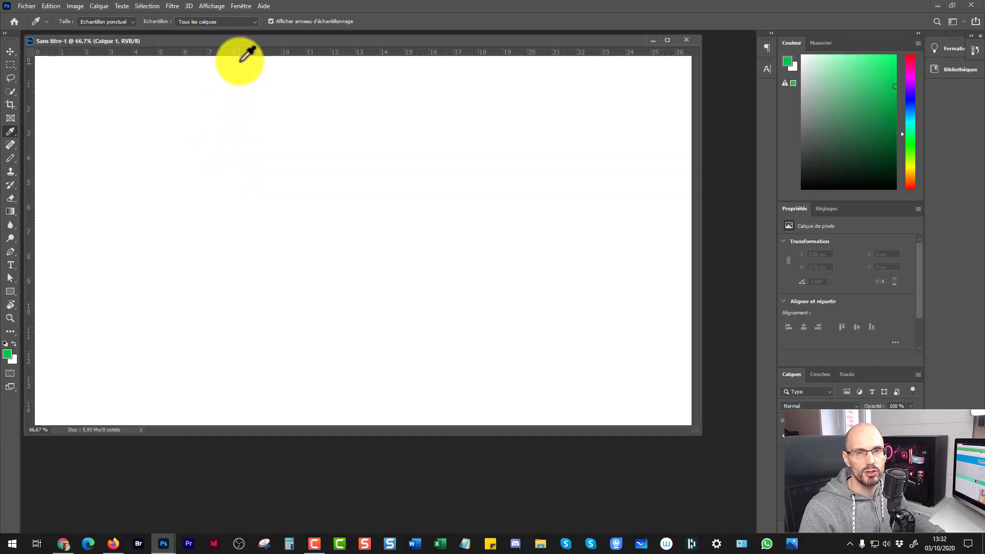
drag(248, 39, 260, 66)
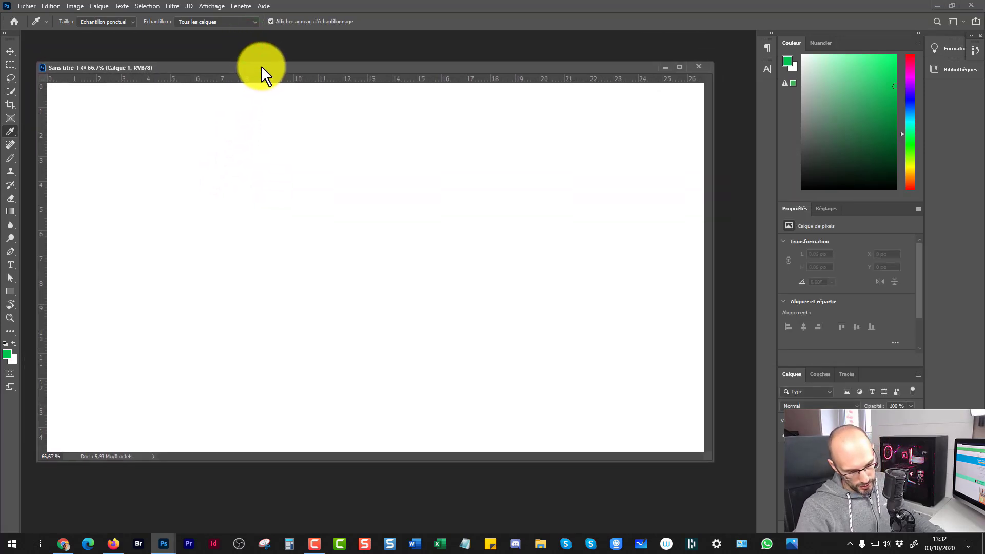
Step: Set the transparency grid to Moyenne in the preferences so that transparent areas show a checkerboard
key(ctrl+k)
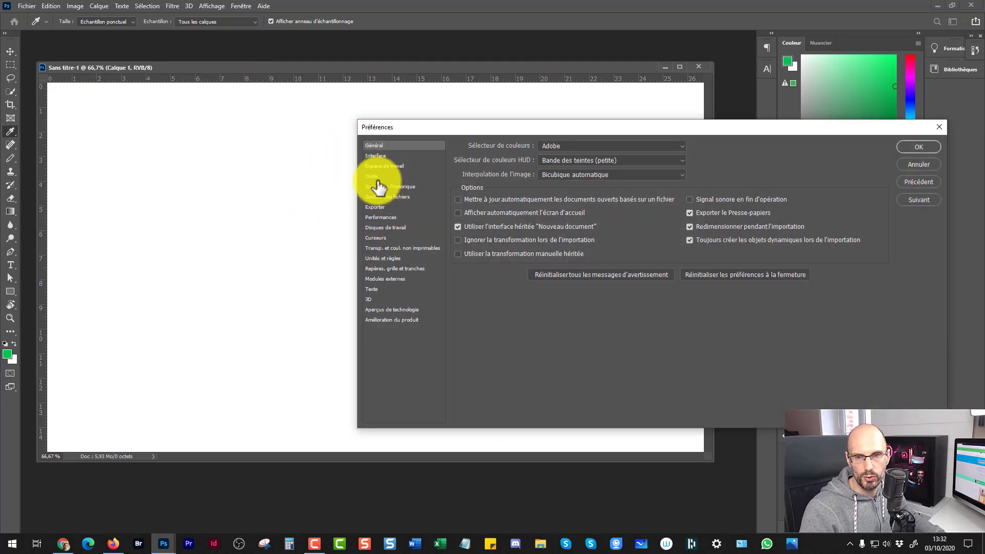
drag(439, 129, 307, 134)
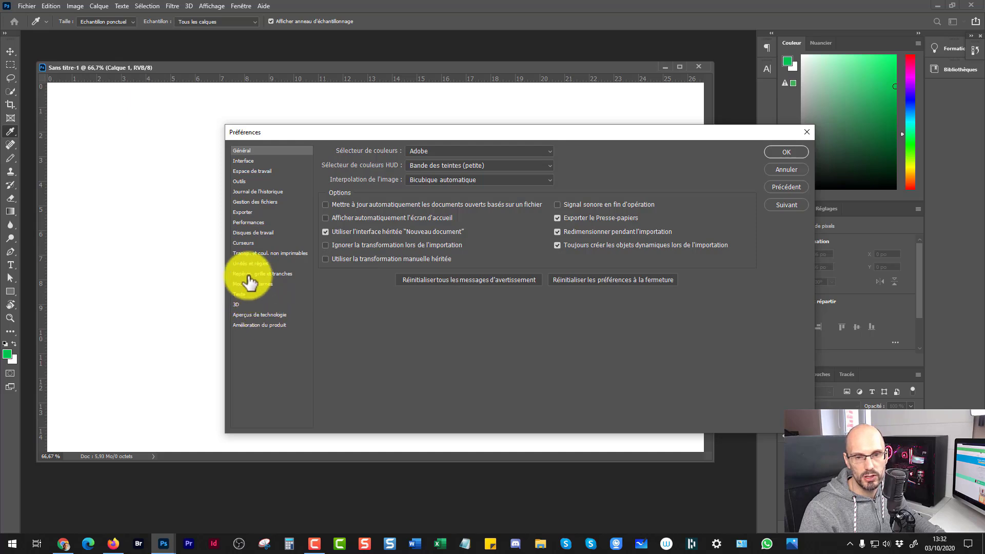
click(246, 254)
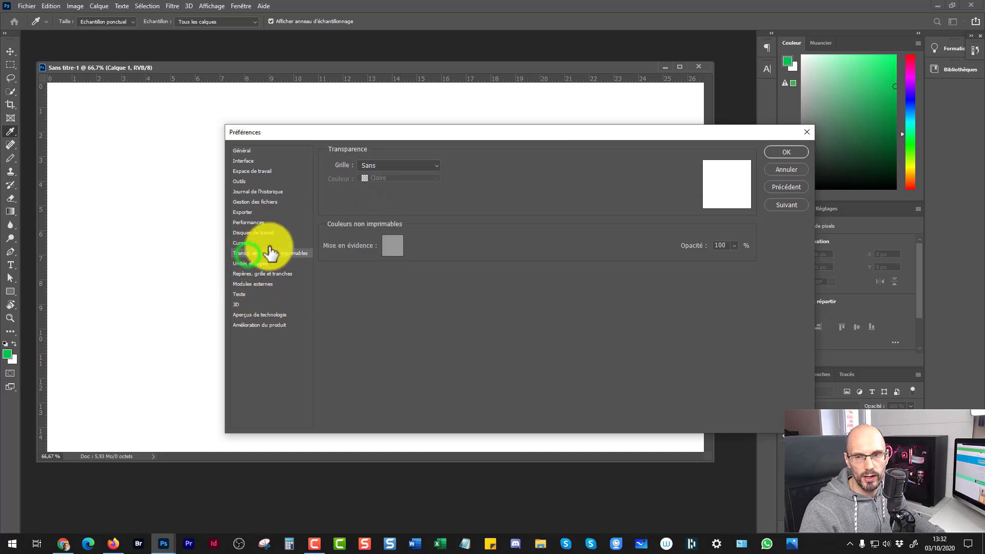
click(368, 164)
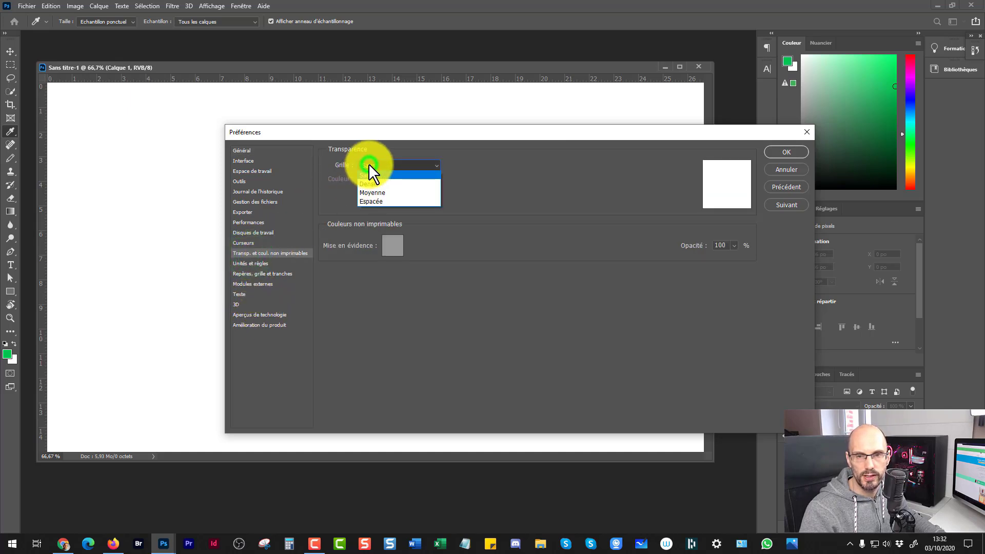
click(371, 193)
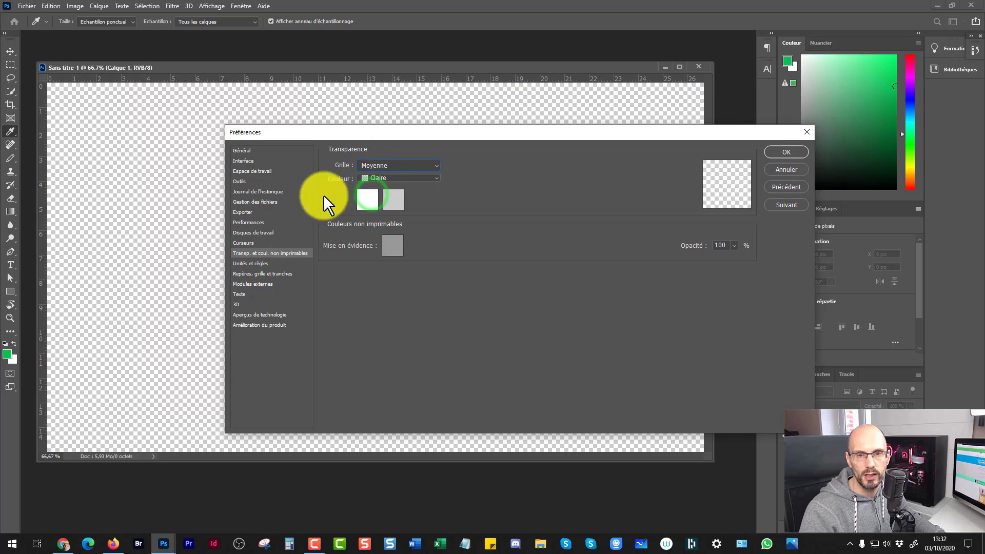
click(787, 154)
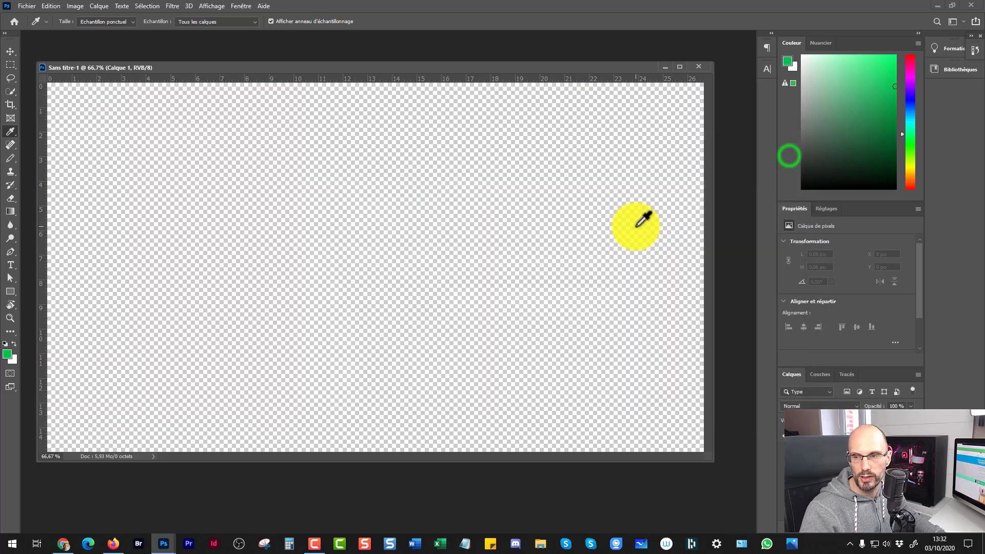
drag(401, 65, 412, 65)
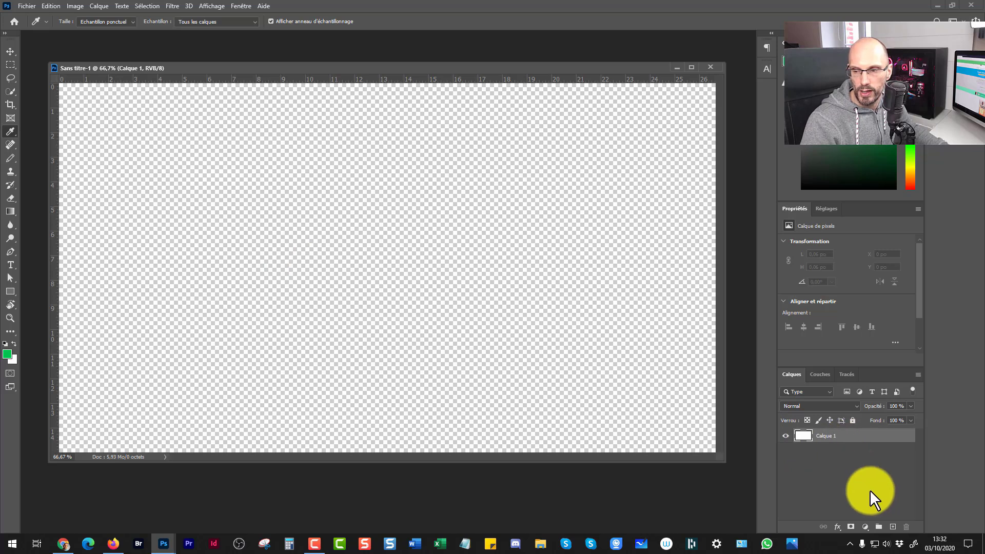
Step: Add a new layer filled with the green foreground colour and delete the empty Calque 1
click(892, 527)
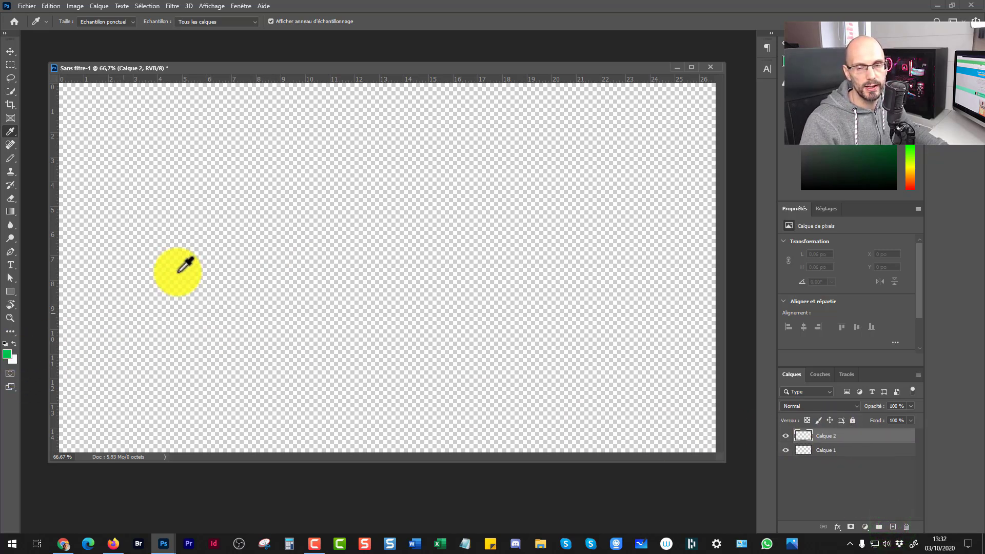
key(alt+BackSpace)
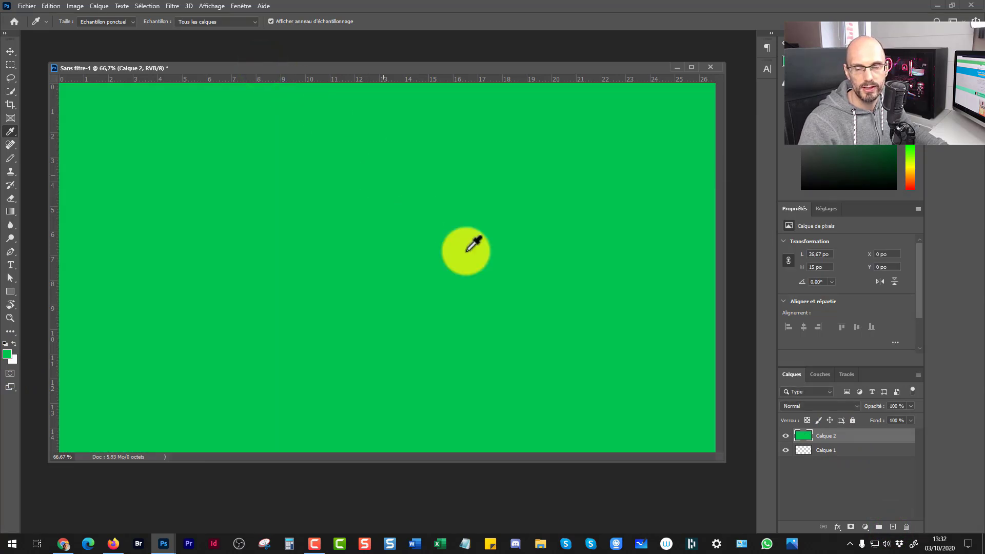
drag(860, 449, 905, 527)
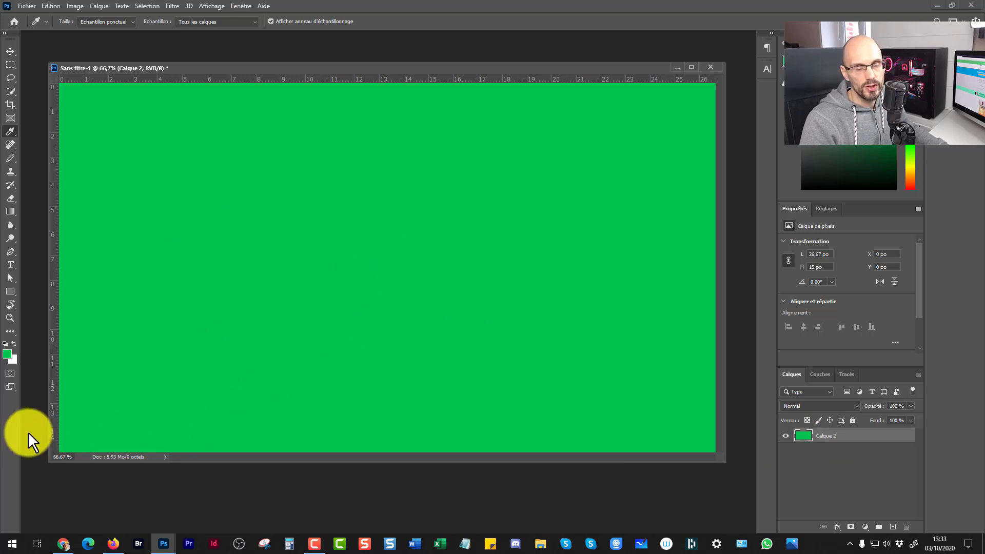
Step: Swap the foreground and background colours, and make a duplicate of the green layer with its colours inverted to pink
click(13, 344)
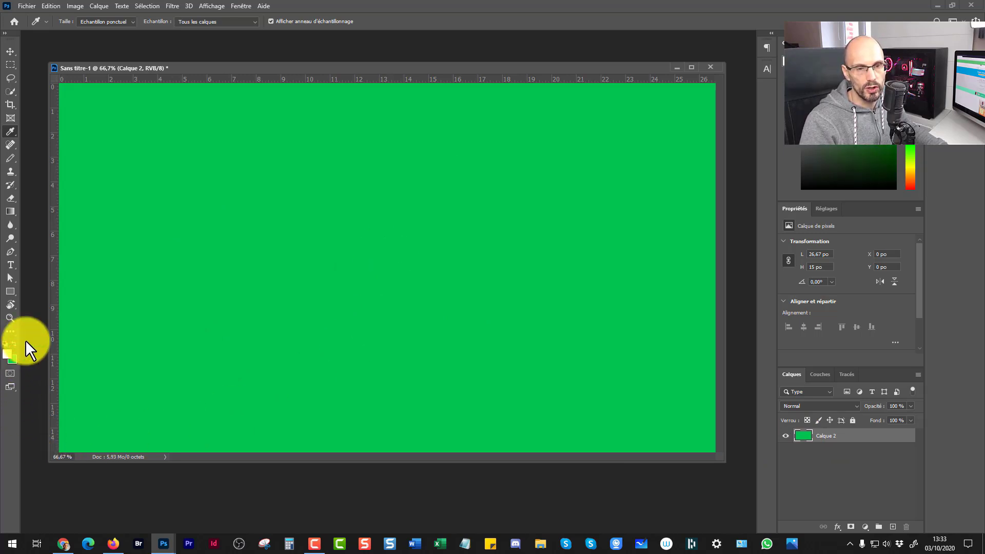
drag(849, 439, 893, 527)
key(ctrl+i)
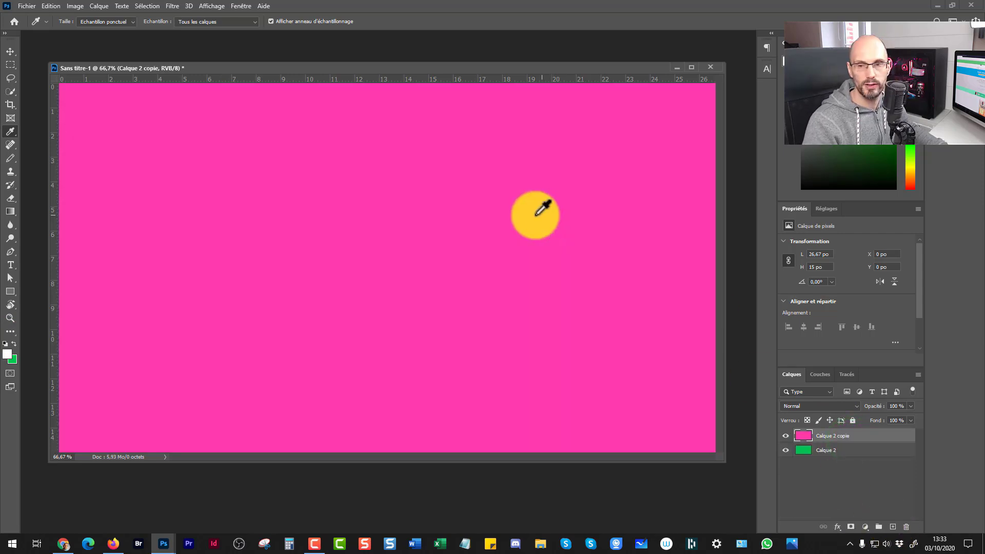
Step: Toggle the visibility of the pink and green layers to examine how the upper layer covers the lower one
click(9, 49)
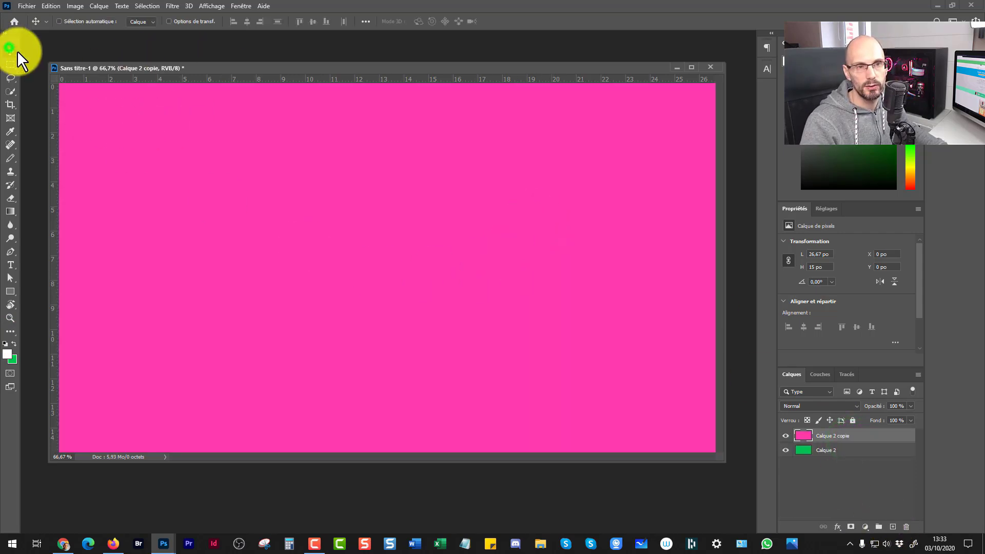
click(786, 452)
click(787, 453)
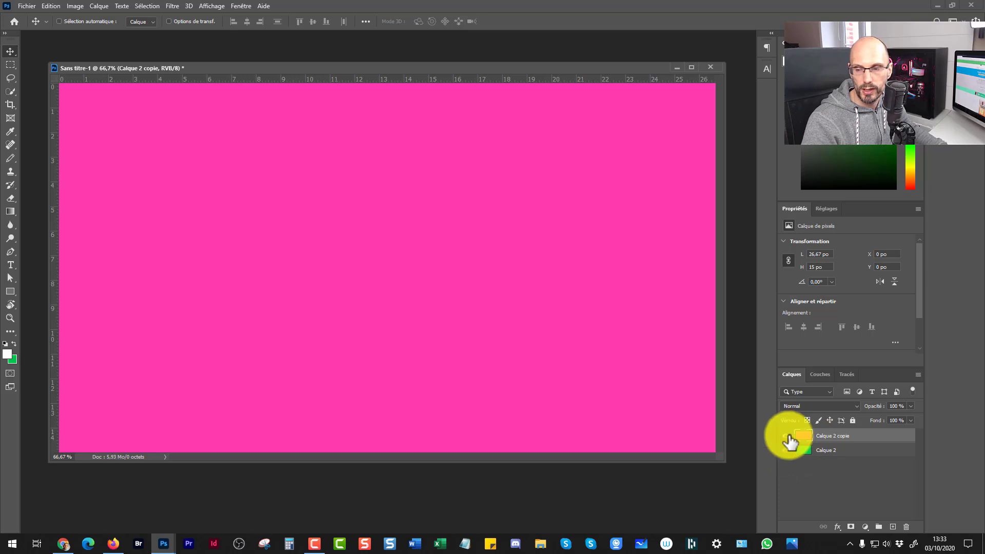
click(785, 435)
click(785, 436)
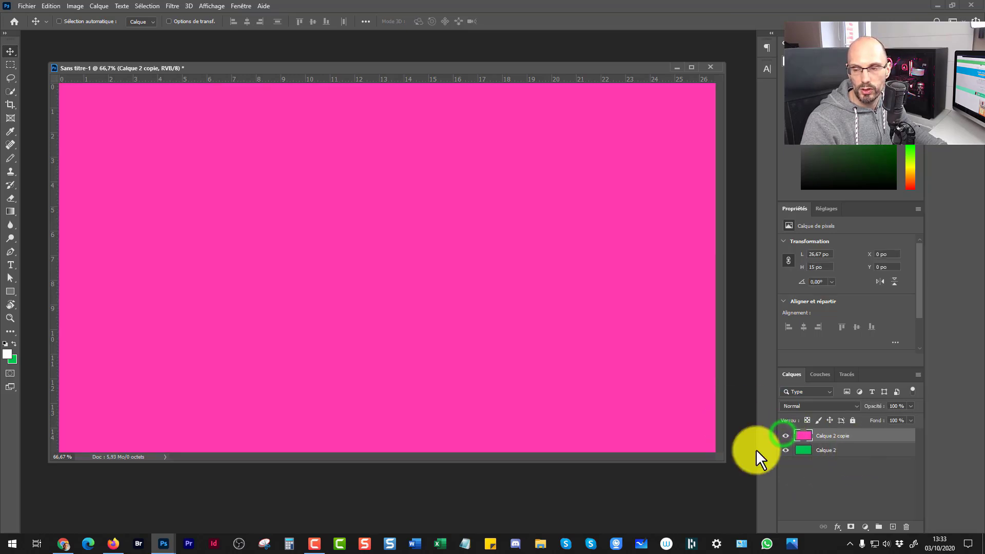
click(786, 435)
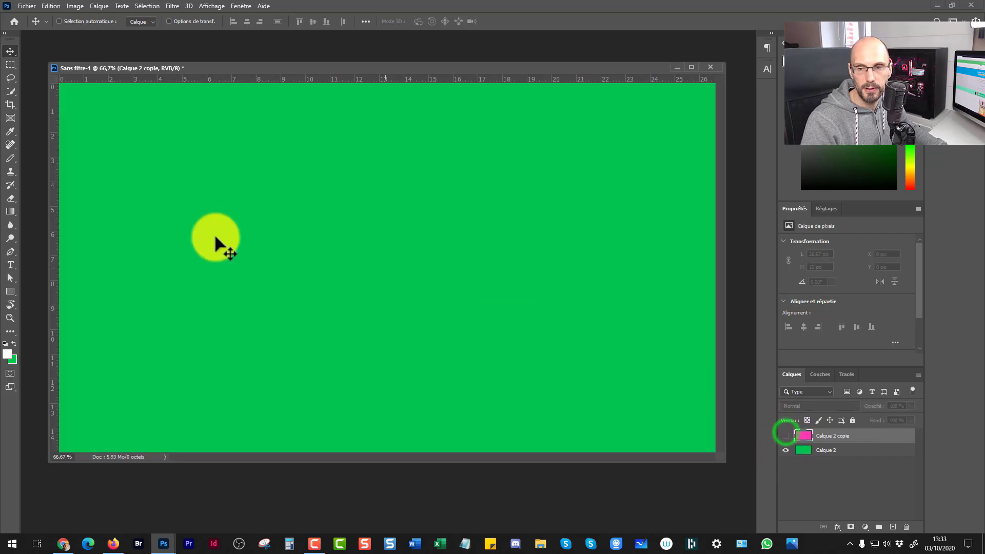
click(785, 436)
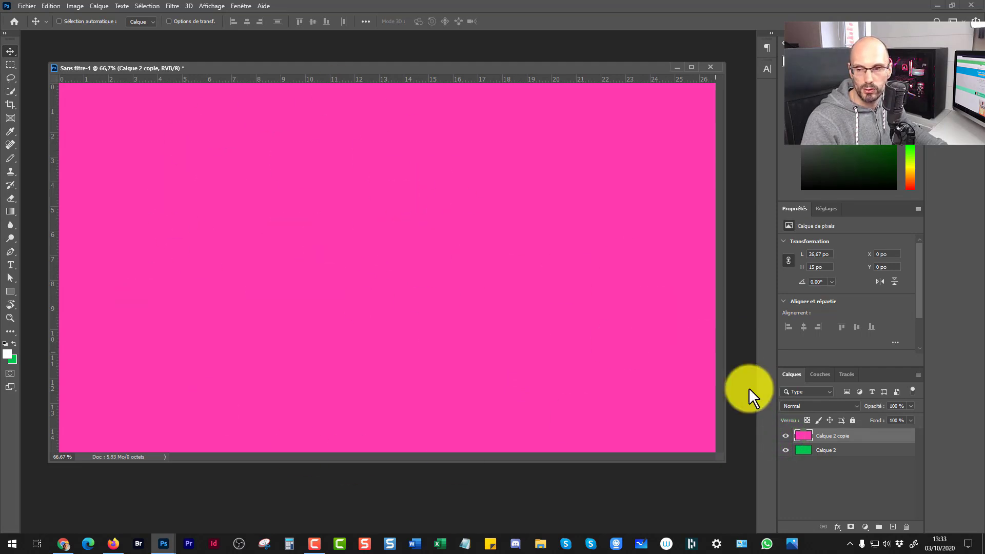
click(785, 436)
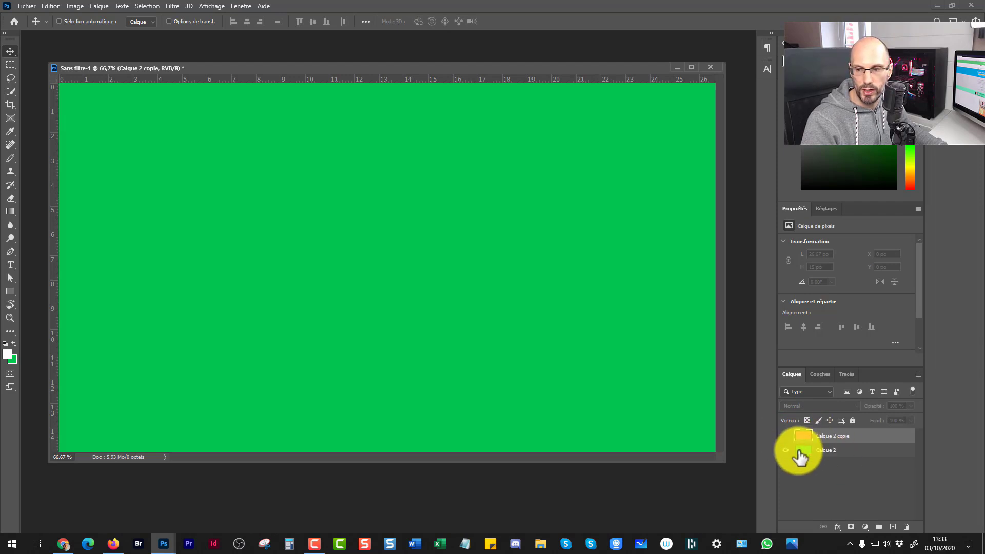
click(785, 435)
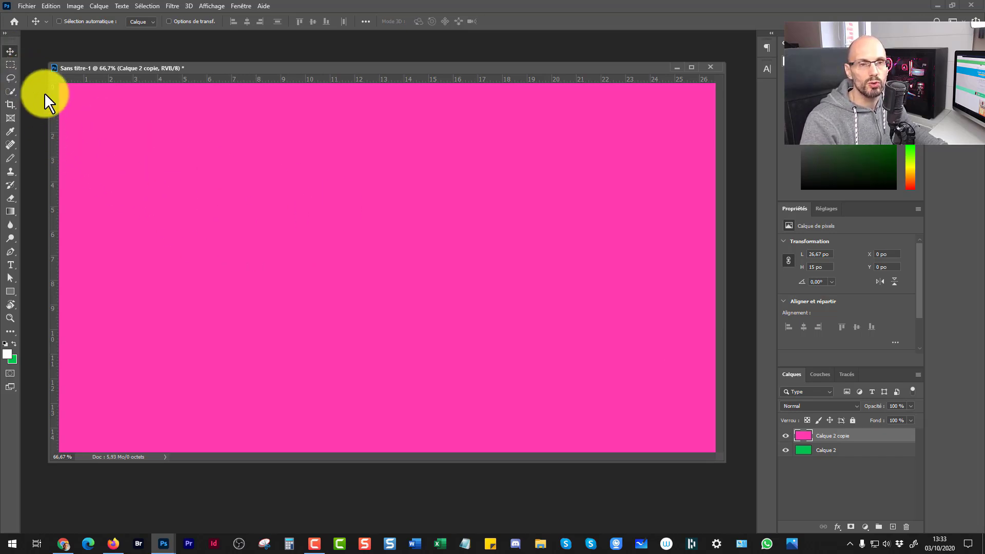
Step: Cut a rectangular hole about 10.3 × 6.2 inches out of the pink layer's left half and hide the green Calque 2
click(11, 65)
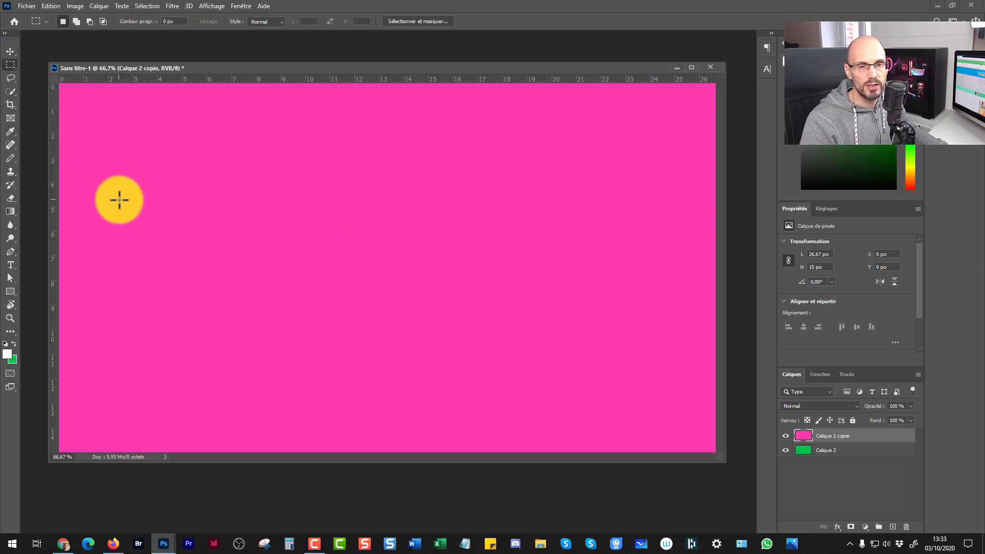
drag(121, 204, 375, 357)
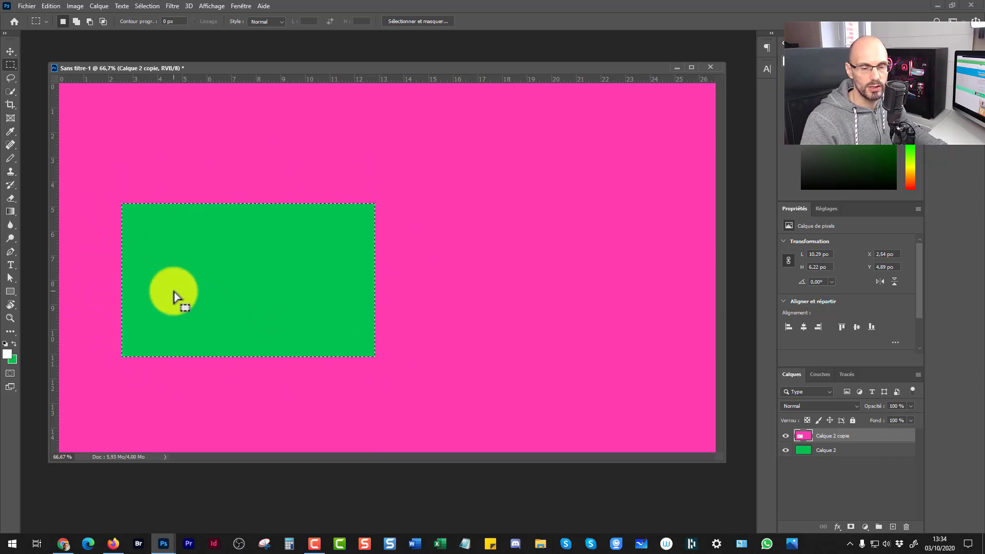
key(ctrl+d)
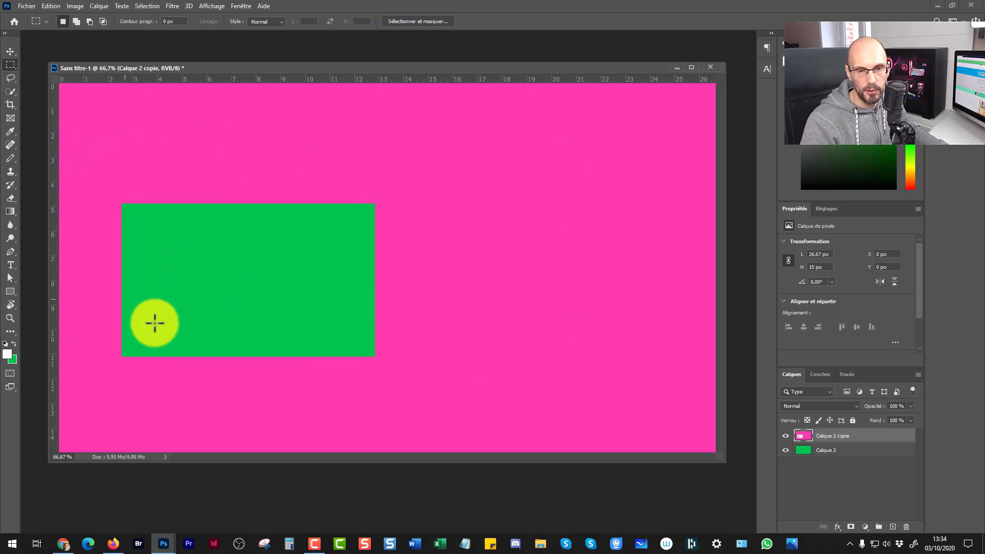
click(785, 451)
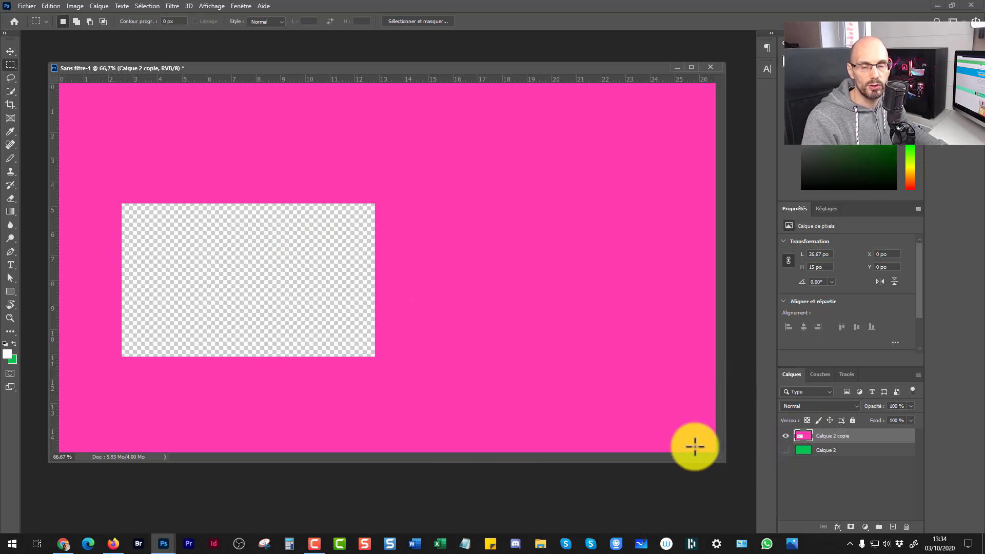
Step: Show the green Calque 2 to examine it through the cut-out in the pink layer
drag(388, 65, 388, 54)
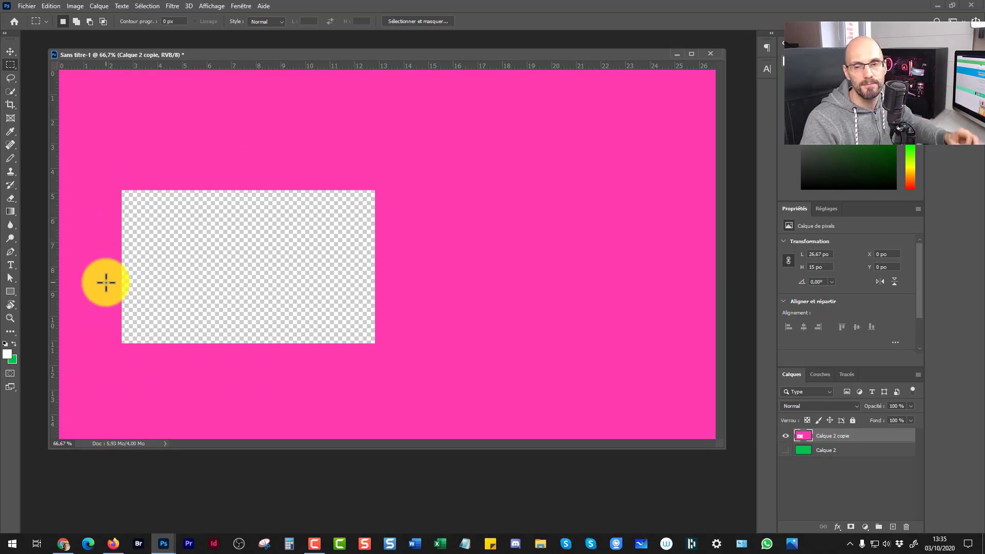
click(785, 451)
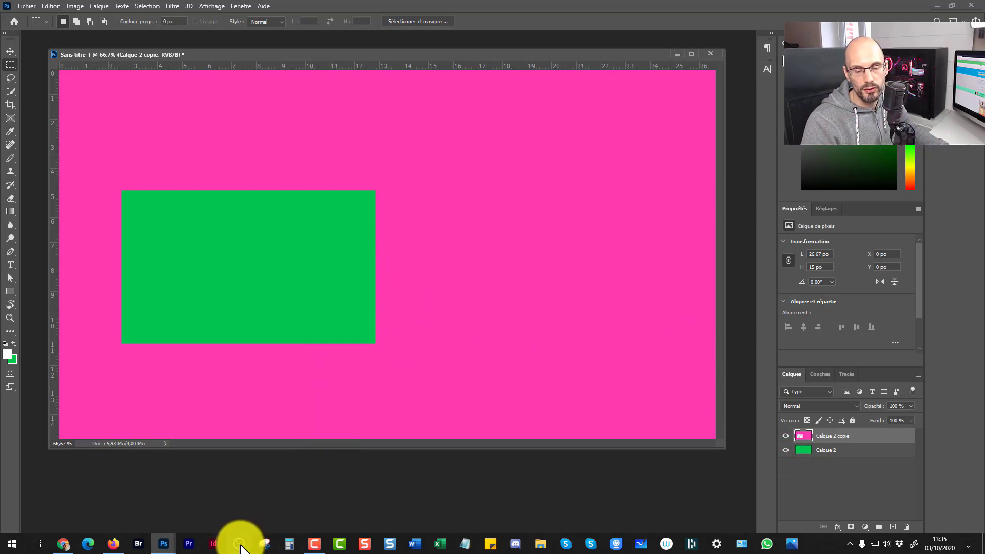
Step: Switch to OBS, maximise its window, and view the Ecran-Webacam-Bas-Droite and Plein Ecran scenes
click(223, 538)
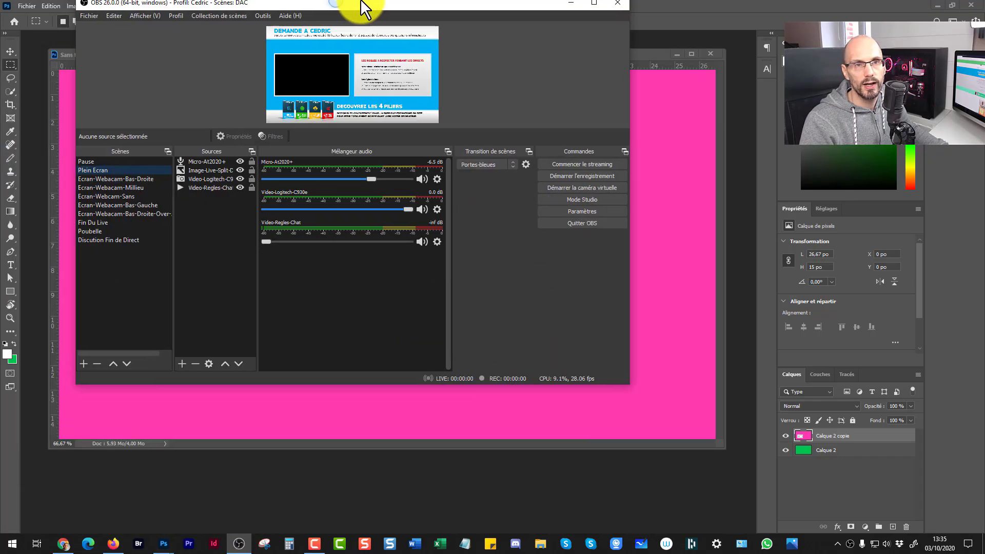
double_click(362, 5)
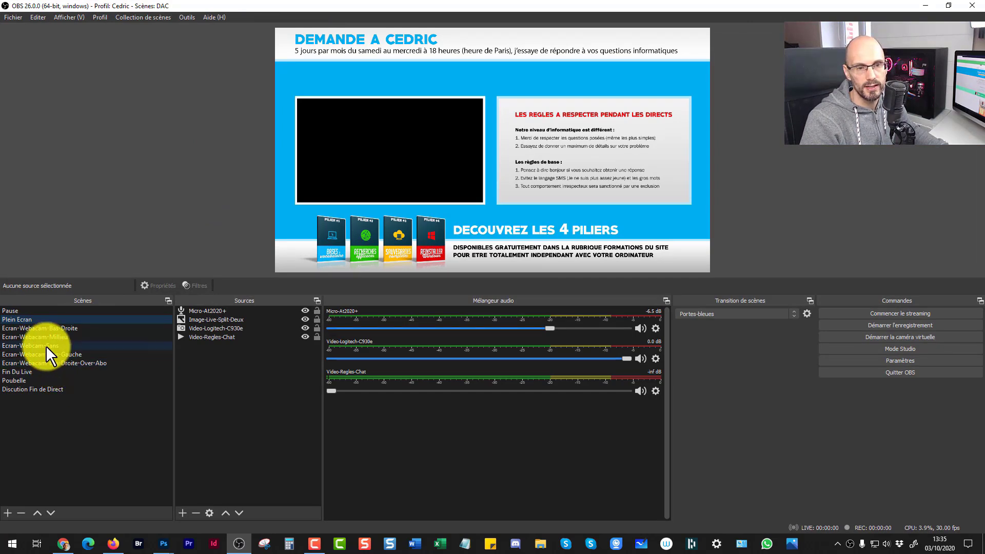
click(41, 328)
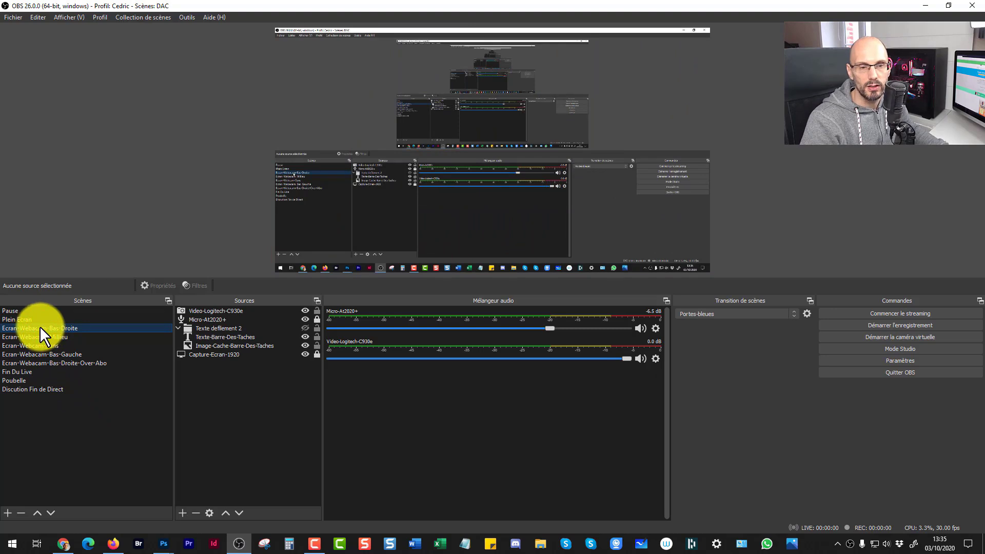
click(17, 317)
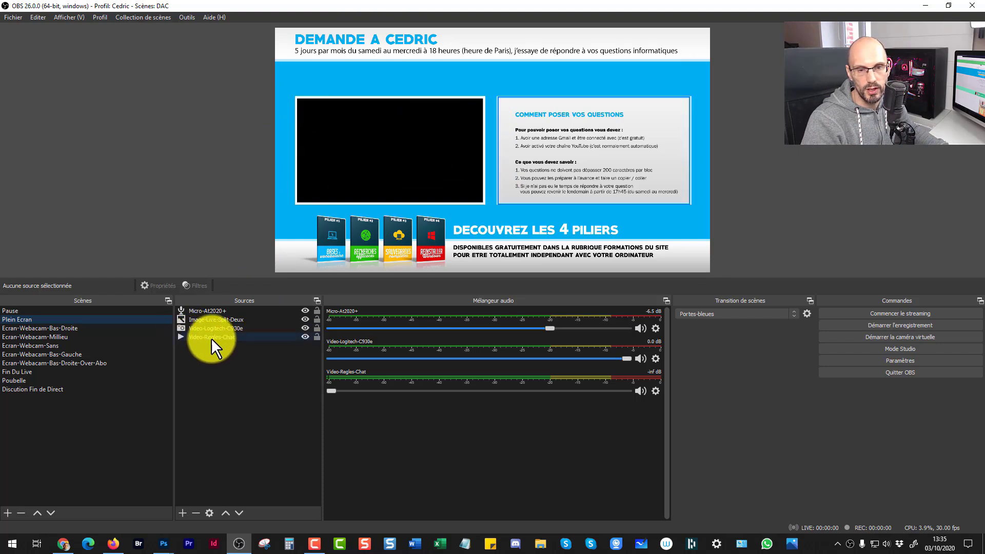
Step: Toggle the visibility of the Image-Live-Split-Deux source to examine what lies behind the overlay image
click(204, 319)
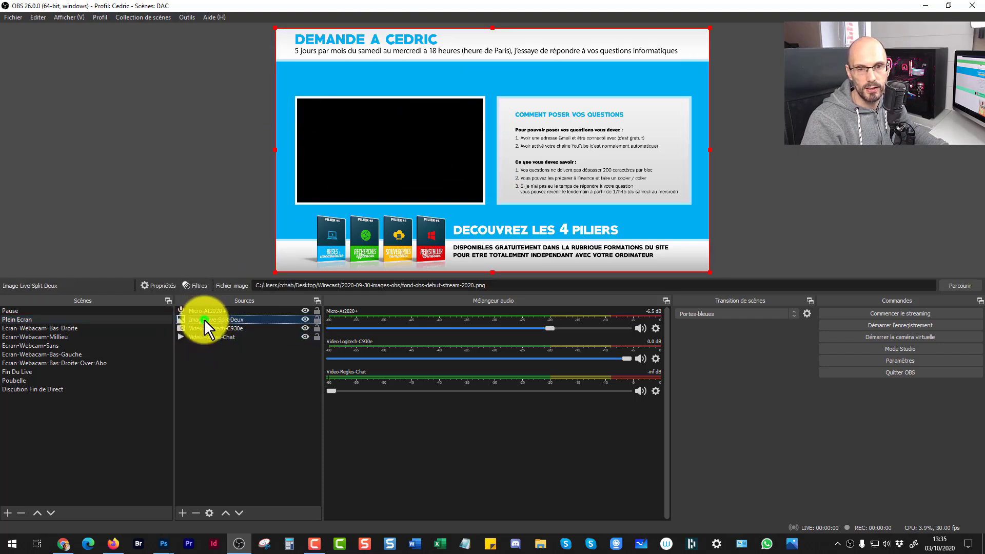
click(305, 318)
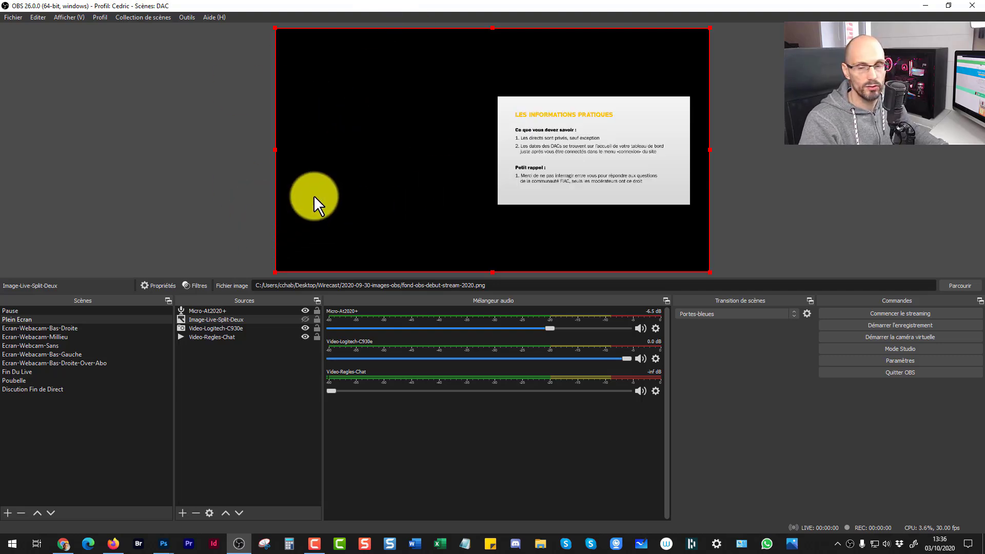
click(305, 318)
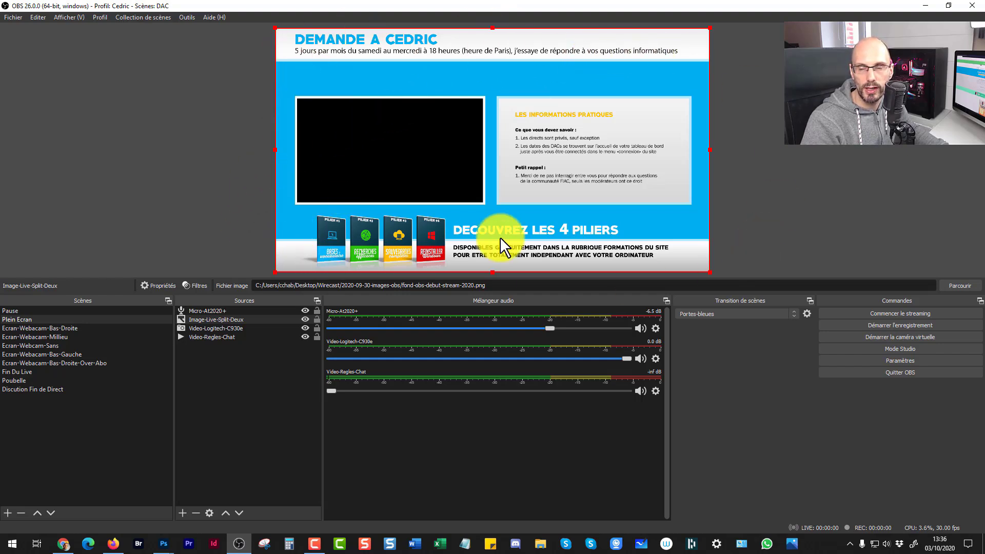
Step: Switch back to the untitled Photoshop image and hide the green Calque 2
click(163, 544)
click(213, 509)
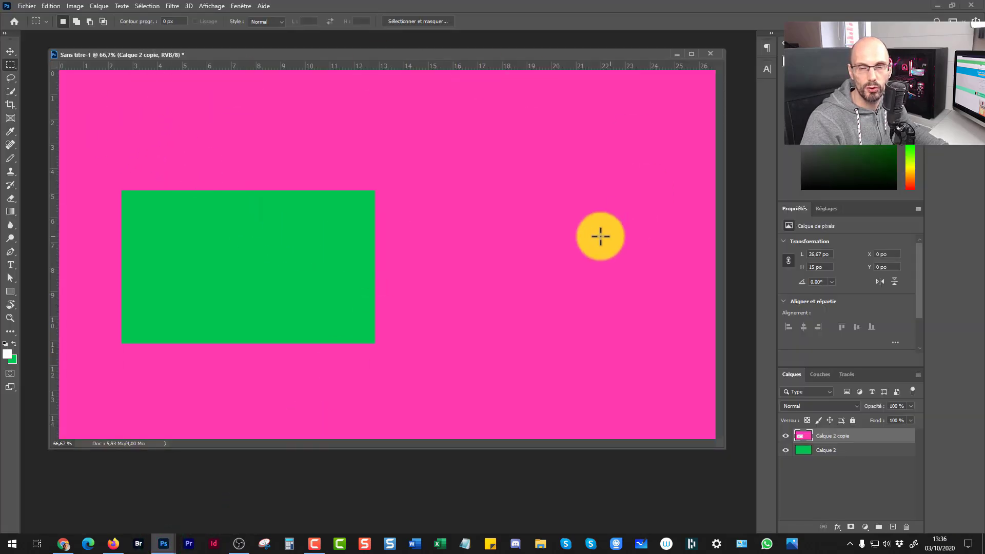
click(785, 449)
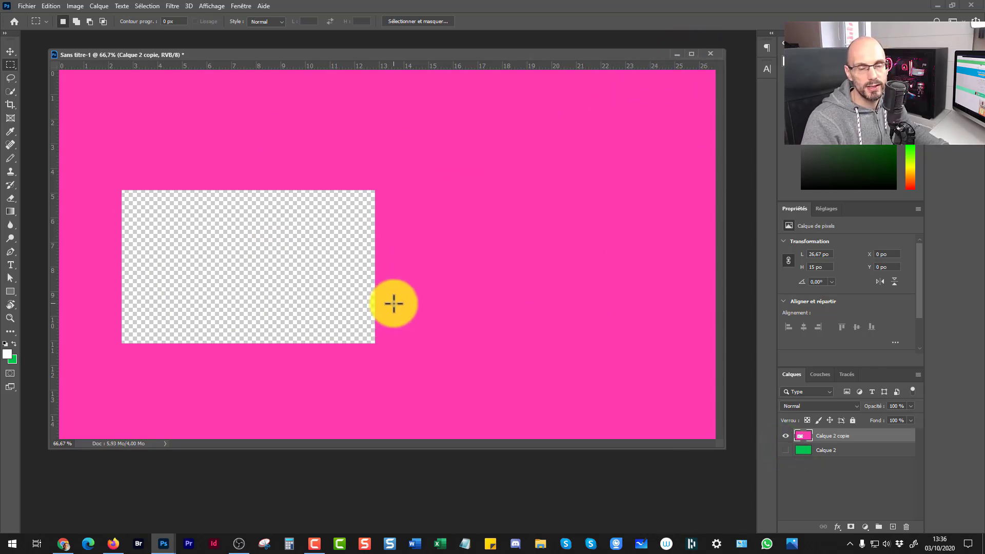
Step: Sample the pink as foreground colour and fill the whole Calque 2 copie layer with it
click(802, 436)
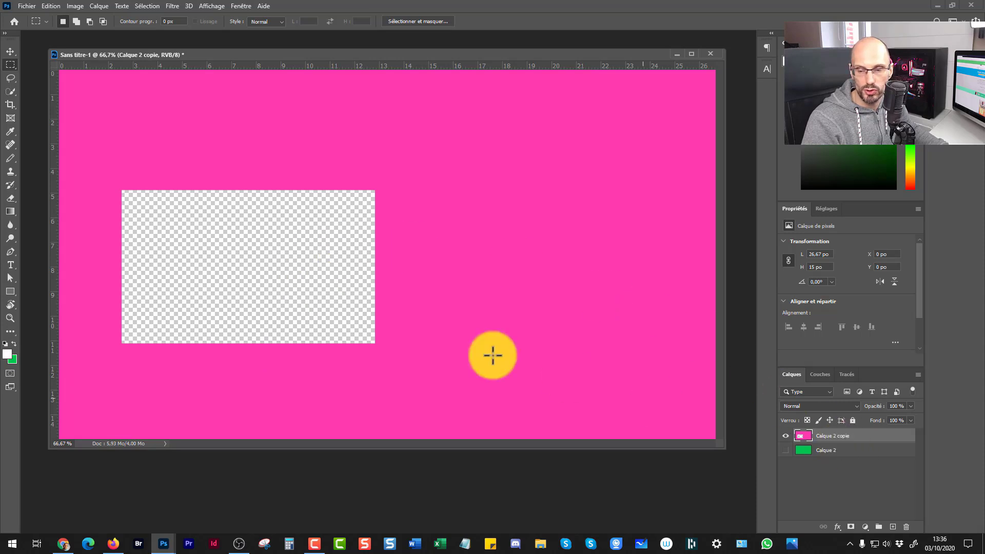
key(i)
click(509, 239)
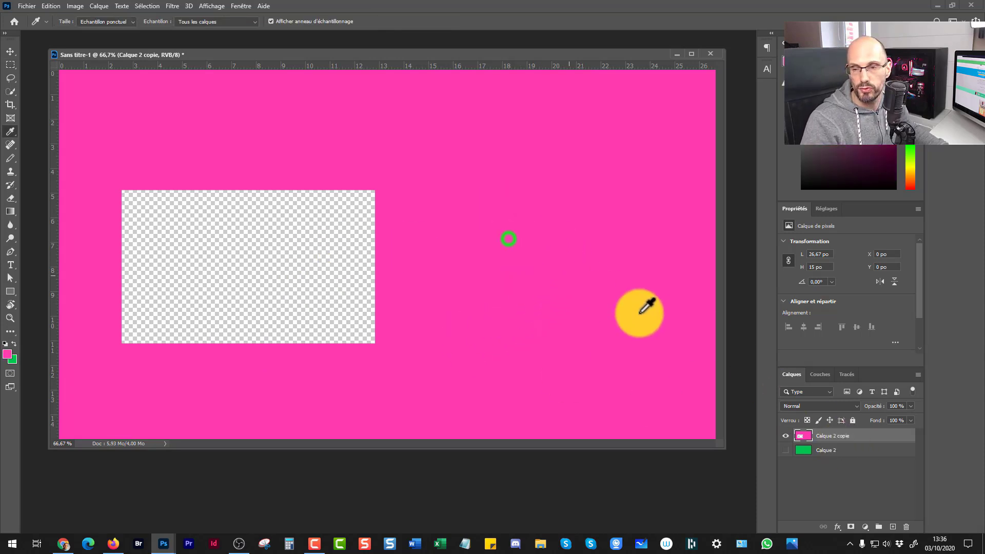
click(802, 436)
key(alt+BackSpace)
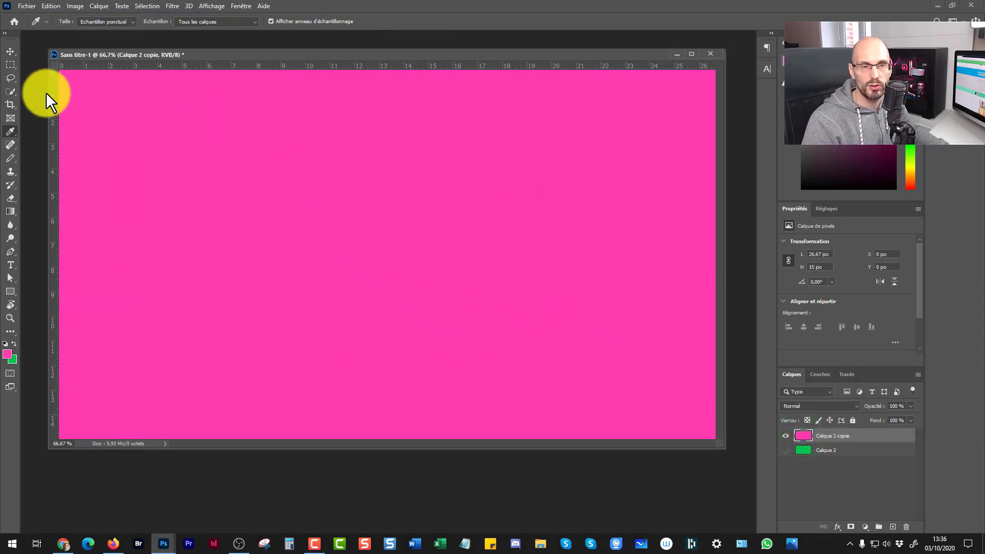
Step: Cut a rectangular hole about 10.8 × 5.9 inches out of the pink layer's left half
click(10, 51)
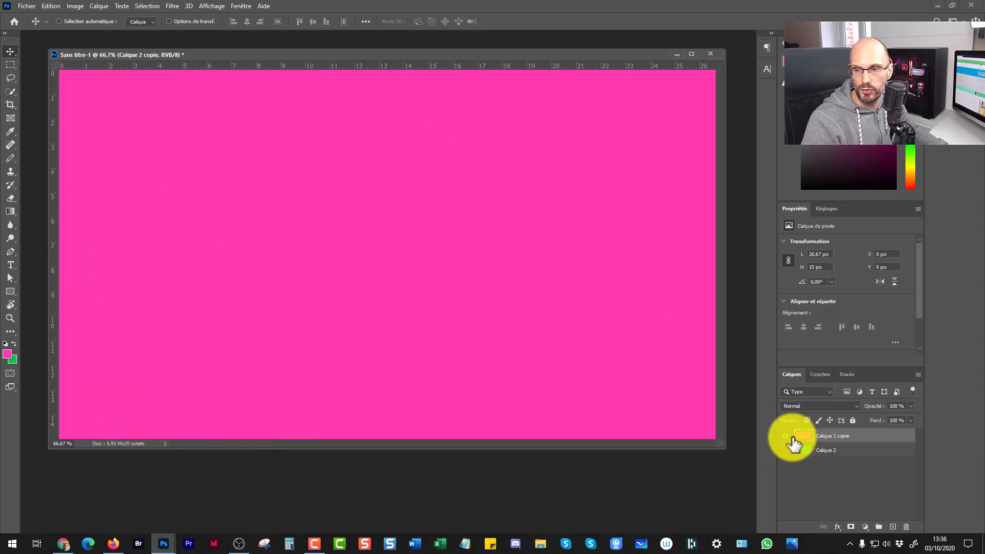
click(10, 64)
drag(113, 170, 378, 315)
key(Delete)
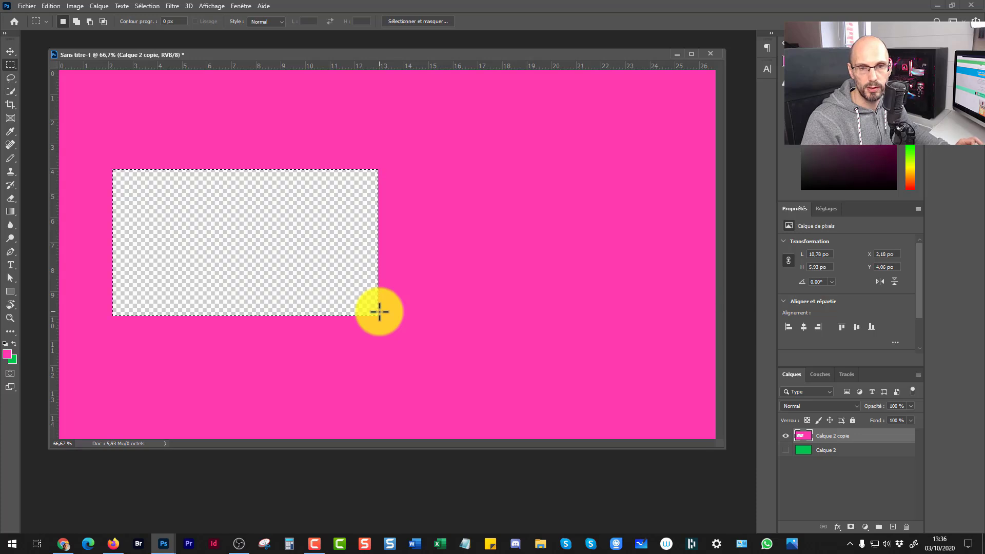
Step: Cut two more holes, about 6 × 4.5 and 3.7 × 3 inches, in the pink layer's right half and preview the green layer through them
drag(499, 268, 646, 379)
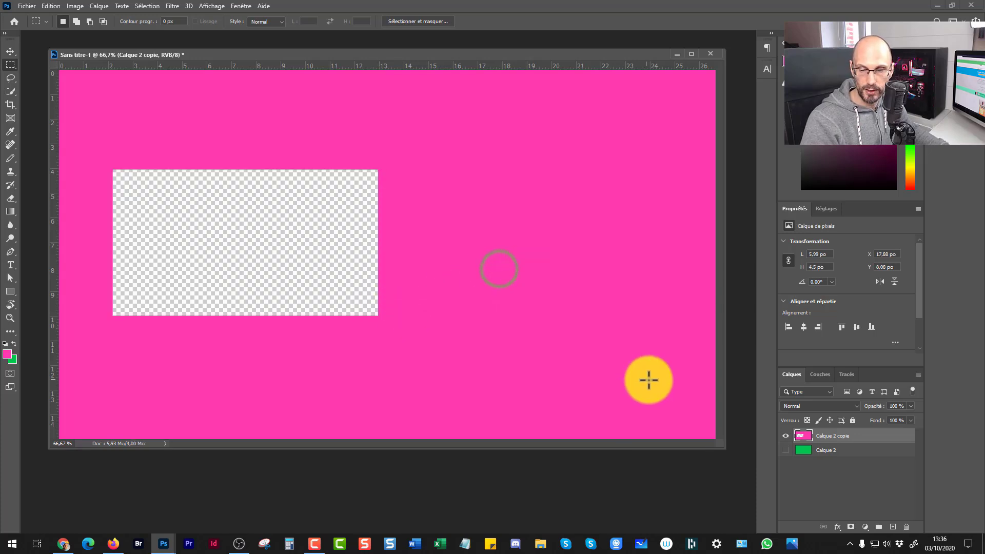
key(Delete)
drag(448, 158, 535, 229)
key(Delete)
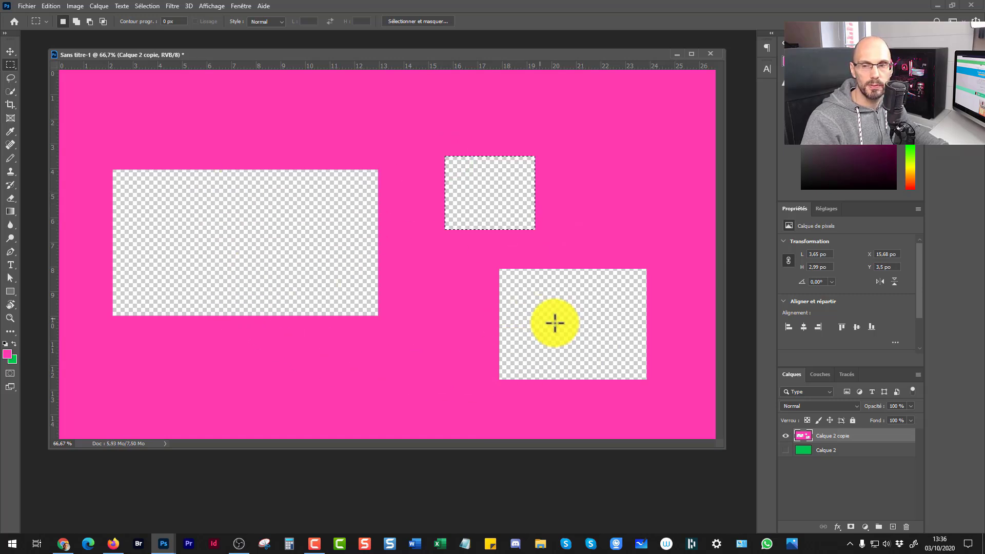
click(785, 450)
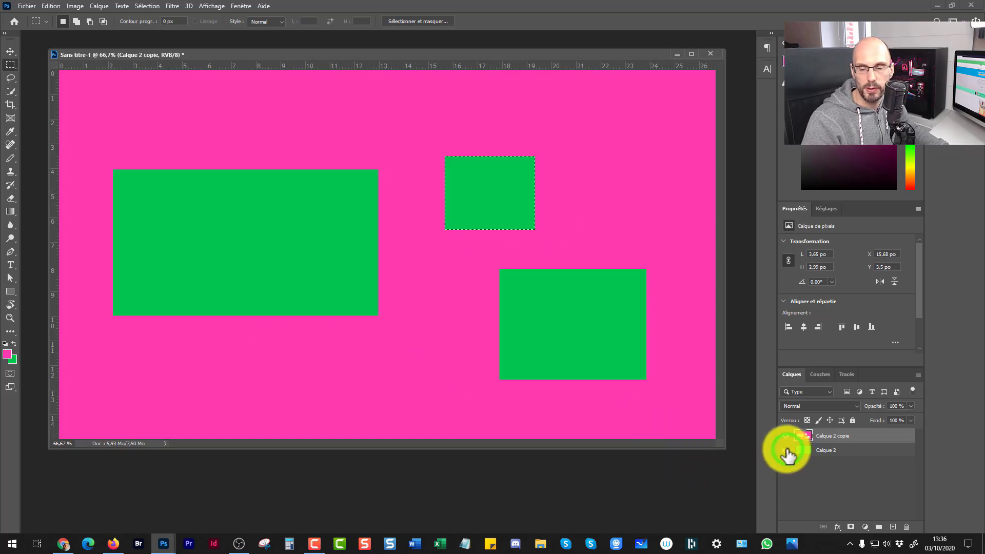
click(785, 450)
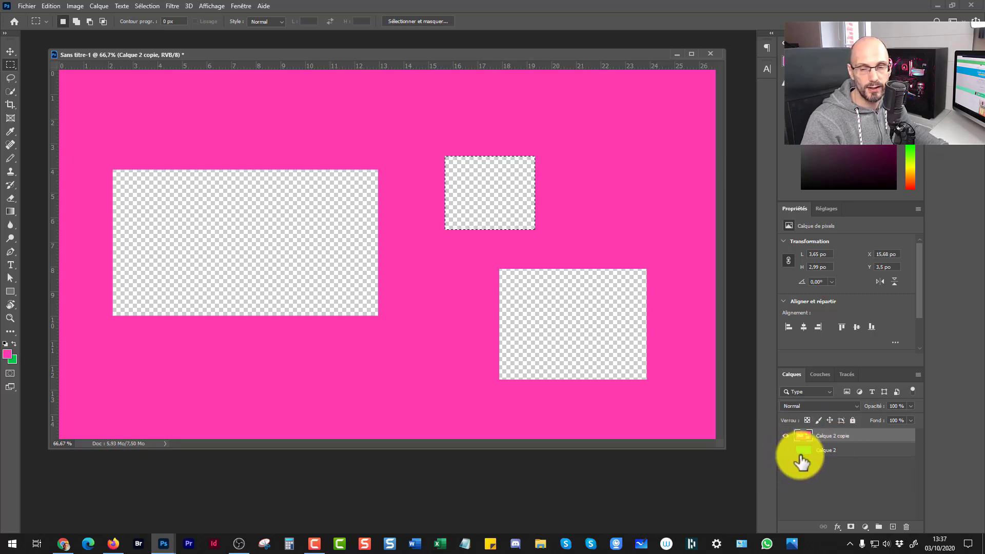
Step: Close the untitled image without saving it and quit Photoshop
click(710, 54)
click(500, 202)
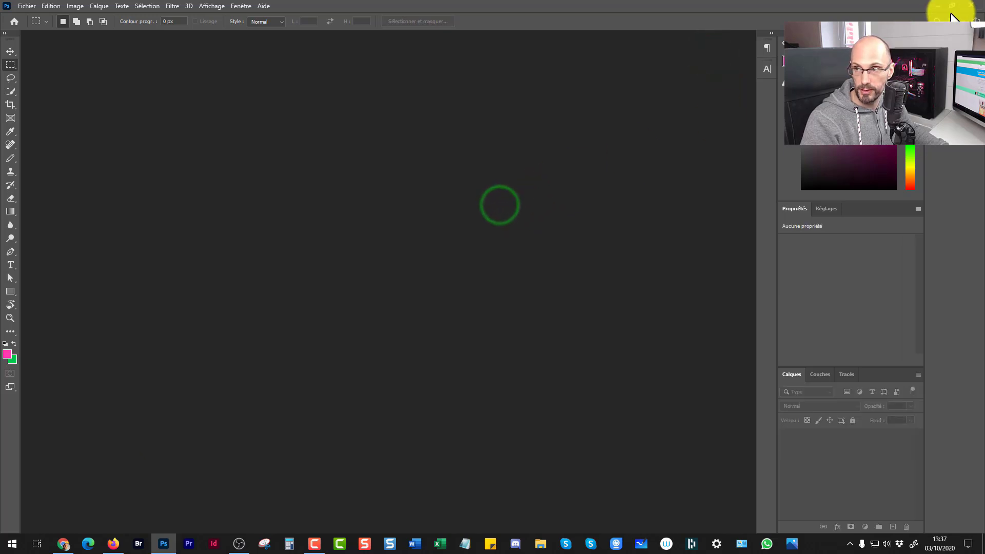
click(971, 7)
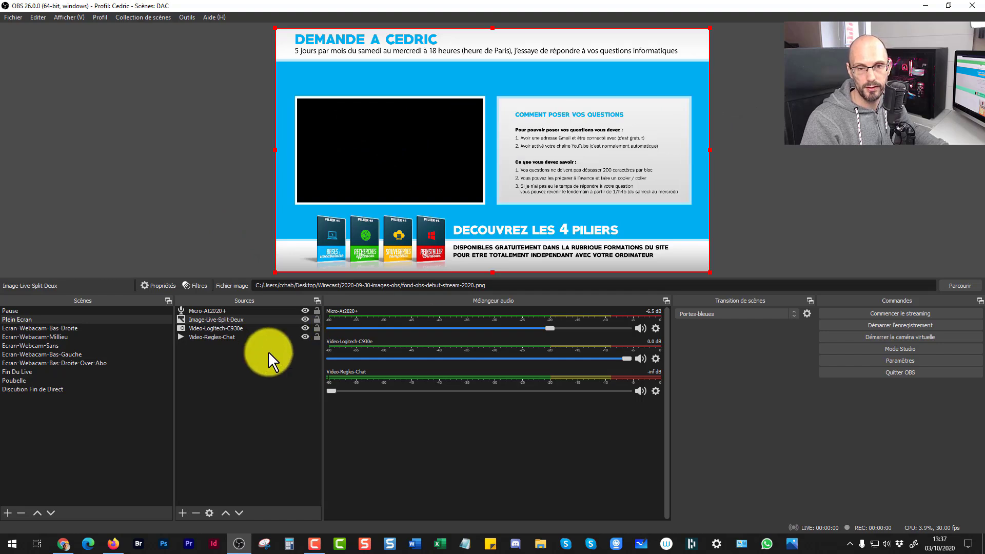
Step: Select the Video-Logitech-C930e source in the Plein Ecran scene and close OBS
click(213, 328)
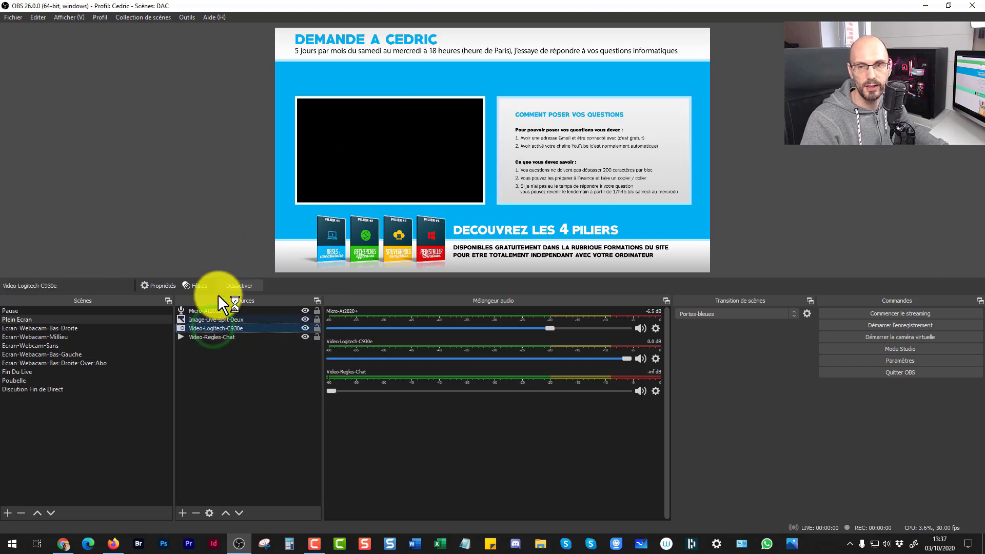
click(973, 6)
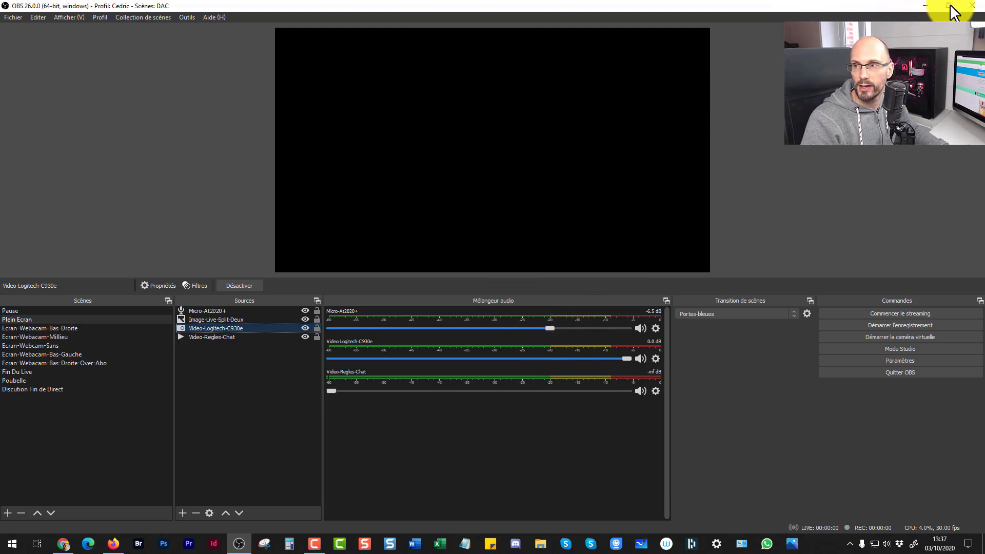
click(971, 6)
Step: Launch VirtualBox and boot the W-10-Active virtual machine, dismissing the keyboard capture and mouse integration notices
click(13, 542)
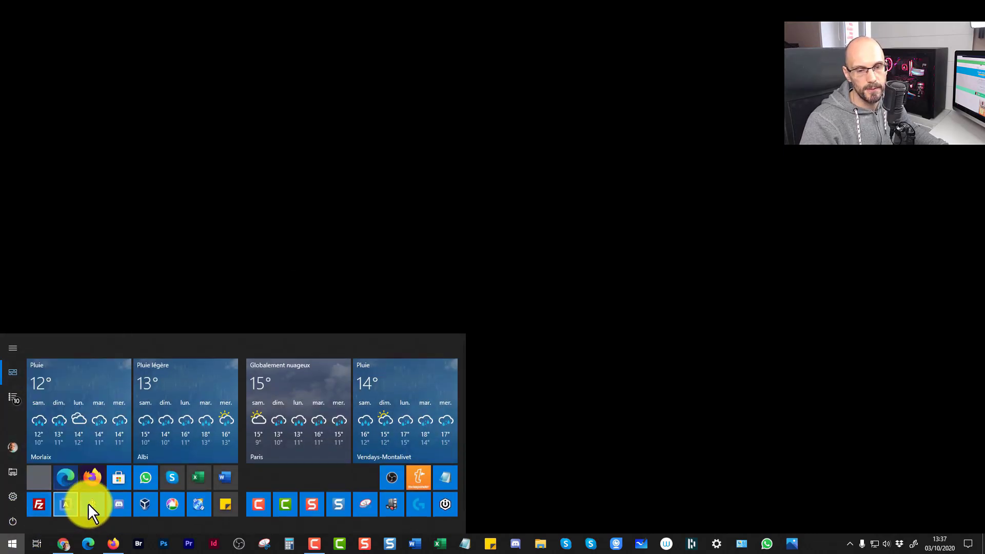
click(142, 506)
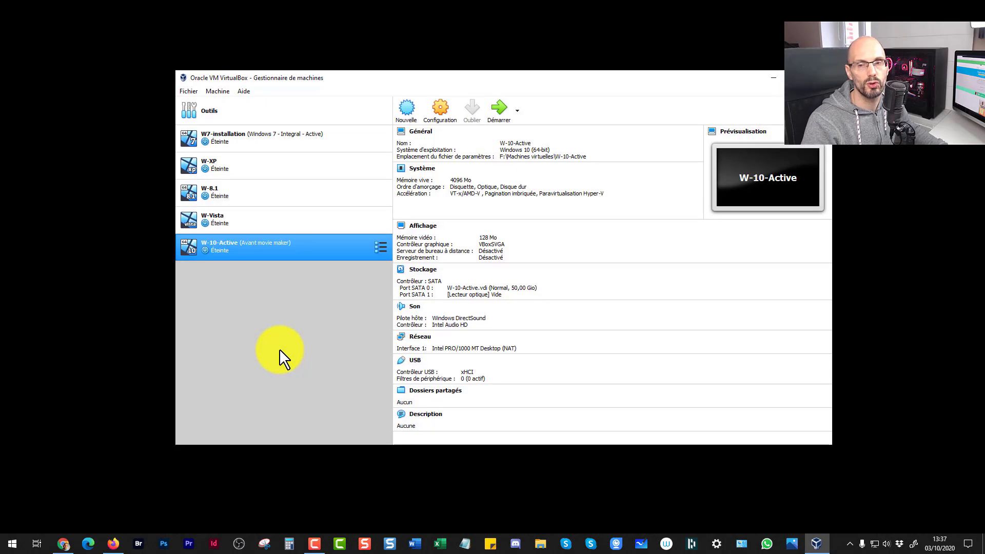
click(501, 306)
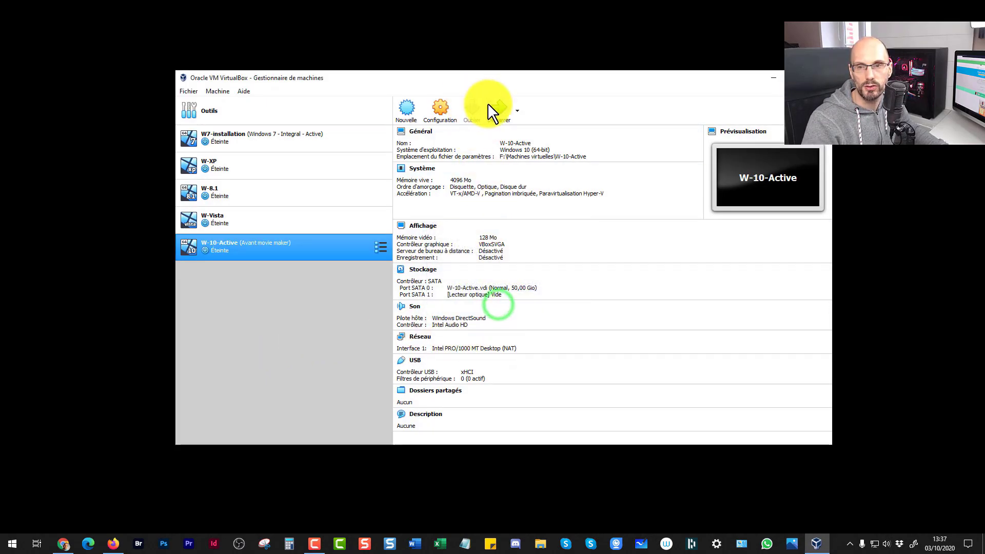
click(497, 112)
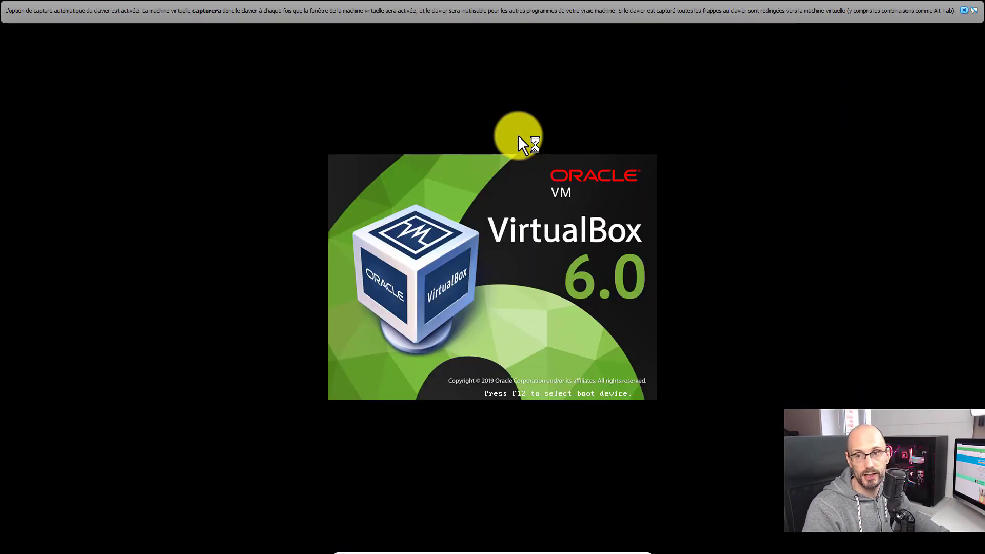
click(963, 10)
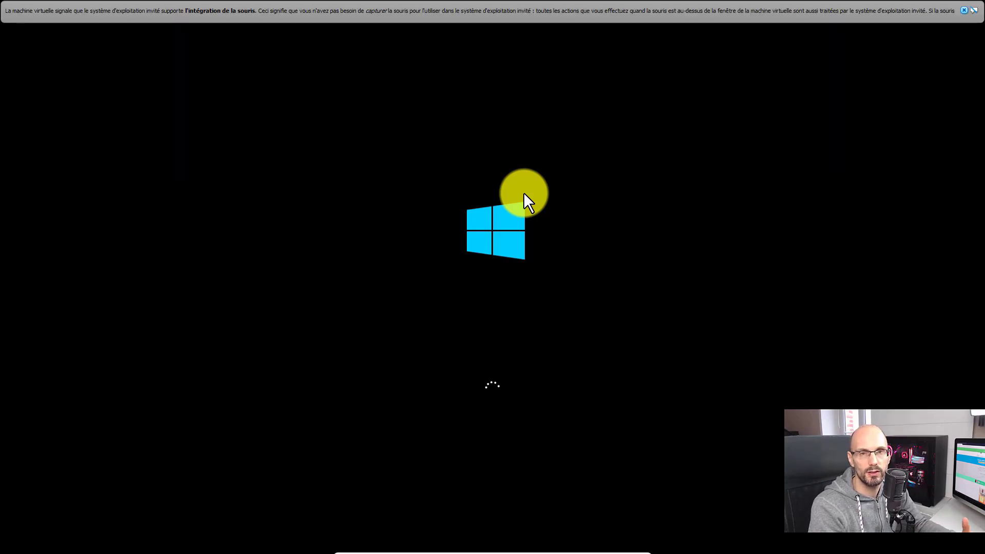
click(964, 11)
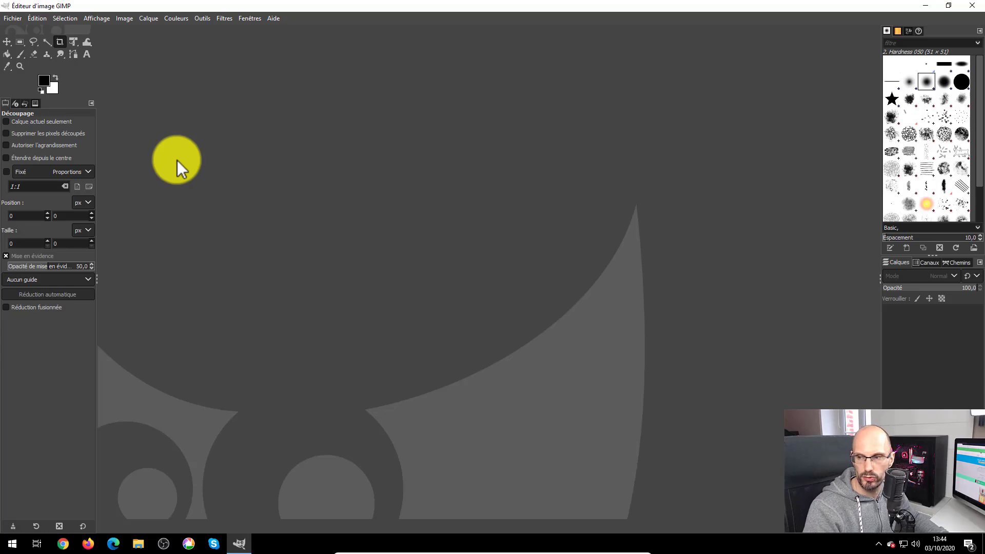
Step: Create a new 1920 × 1080 px image in GIMP
click(11, 19)
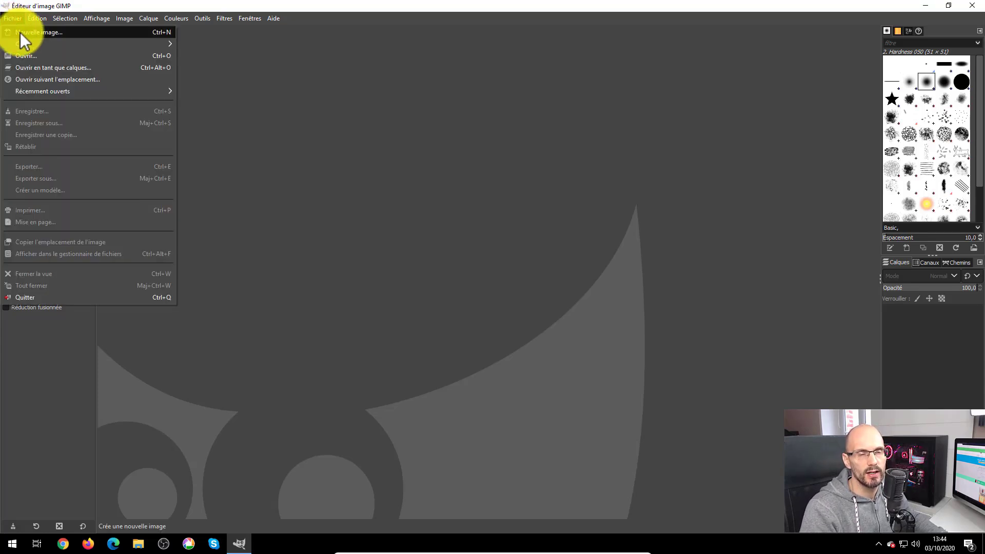
mouse_move(30, 44)
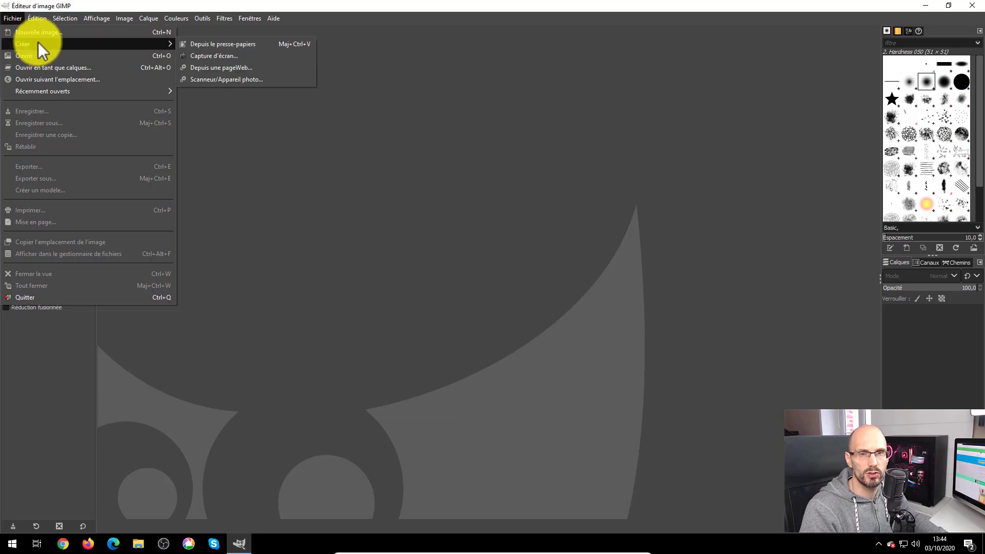
click(48, 32)
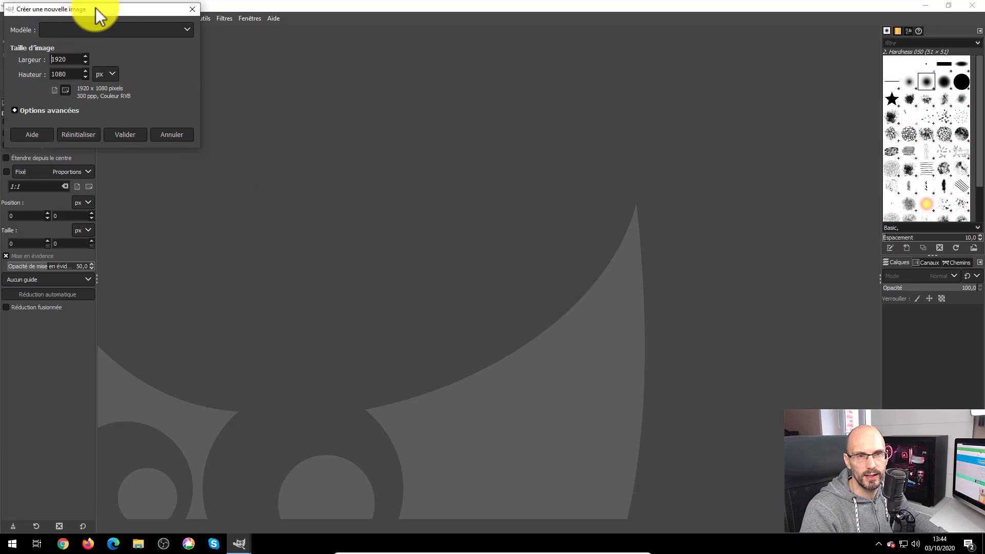
drag(97, 10, 395, 169)
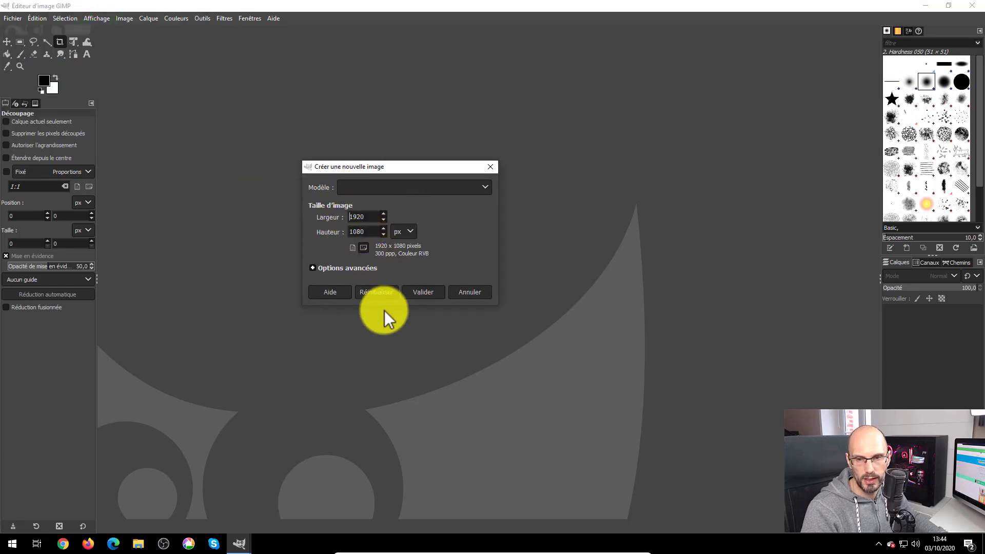
click(426, 292)
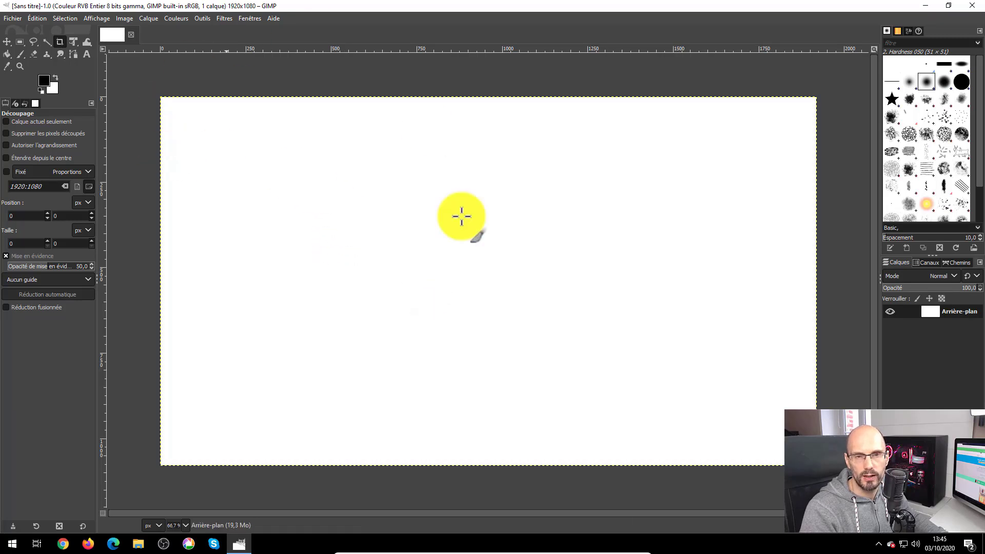
Step: Set the foreground colour to pink (HTML notation ff00c3)
click(42, 81)
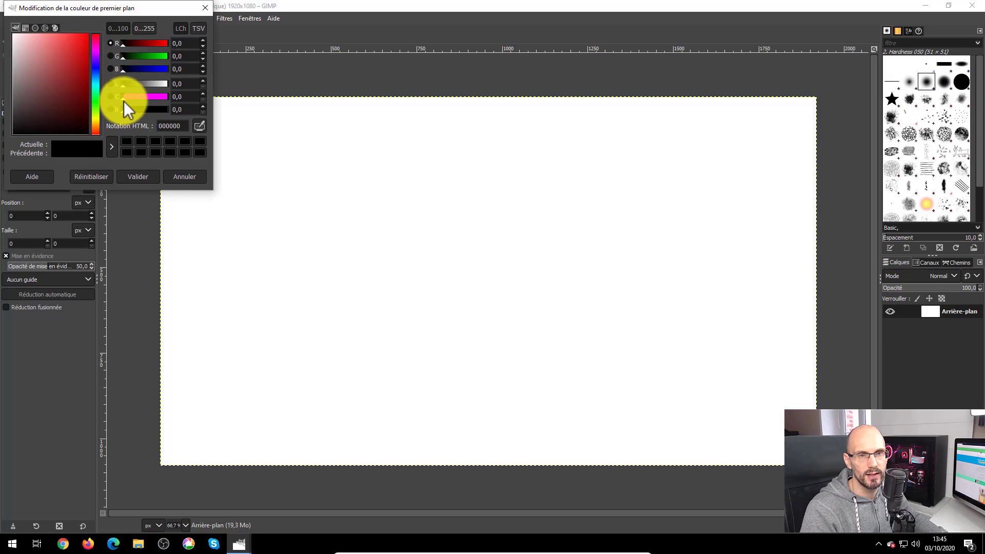
drag(124, 100, 204, 104)
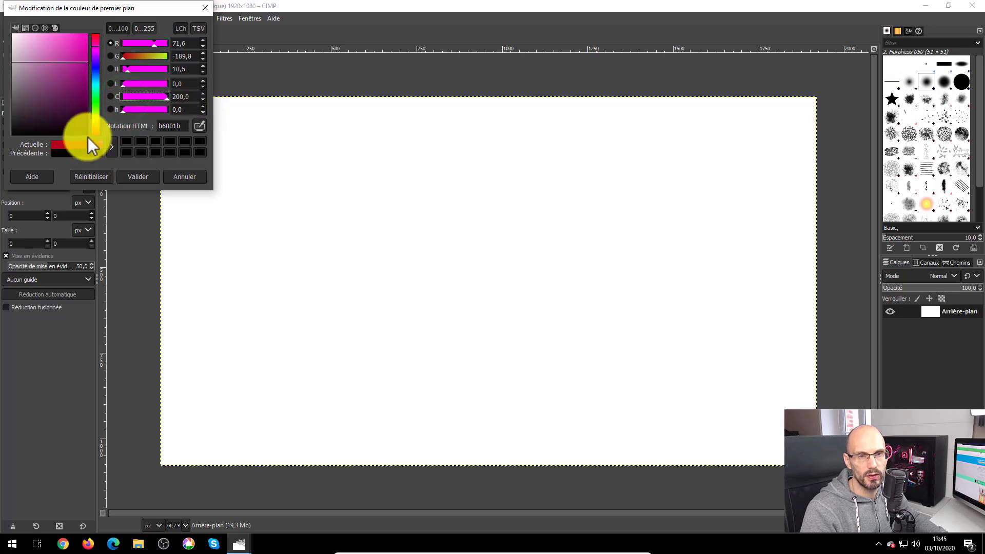
click(79, 47)
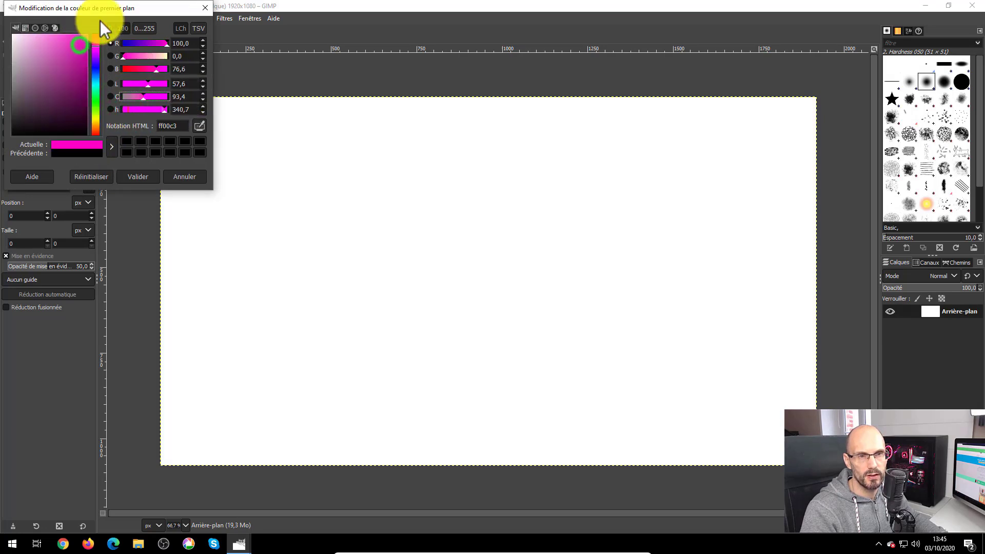
click(134, 174)
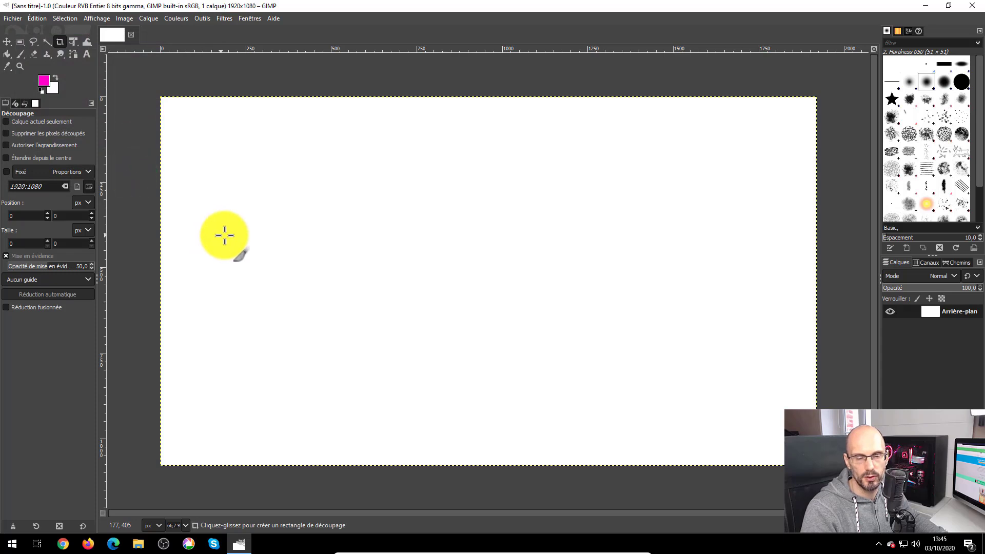
Step: Fill the Arrière-plan layer with the foreground colour and widen the layers dock
click(226, 166)
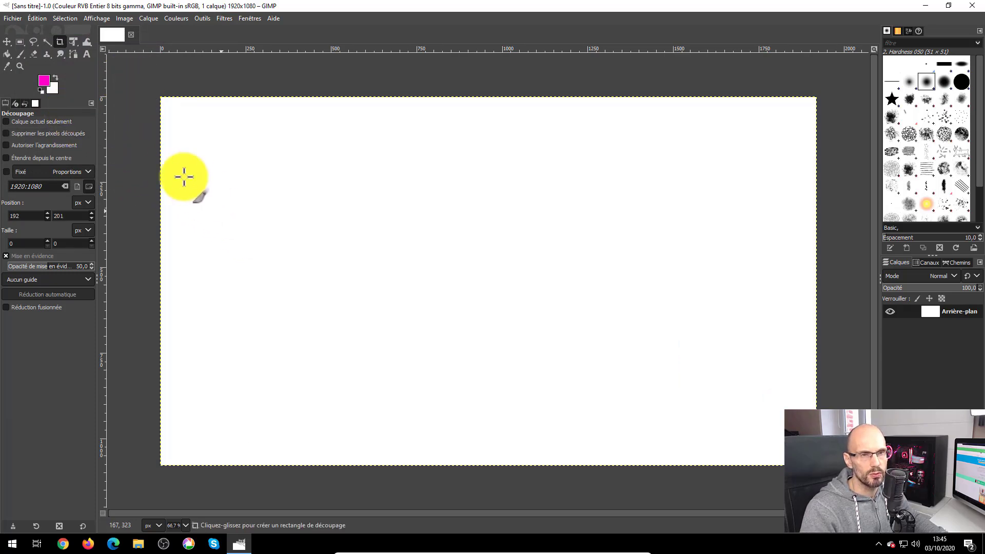
click(37, 18)
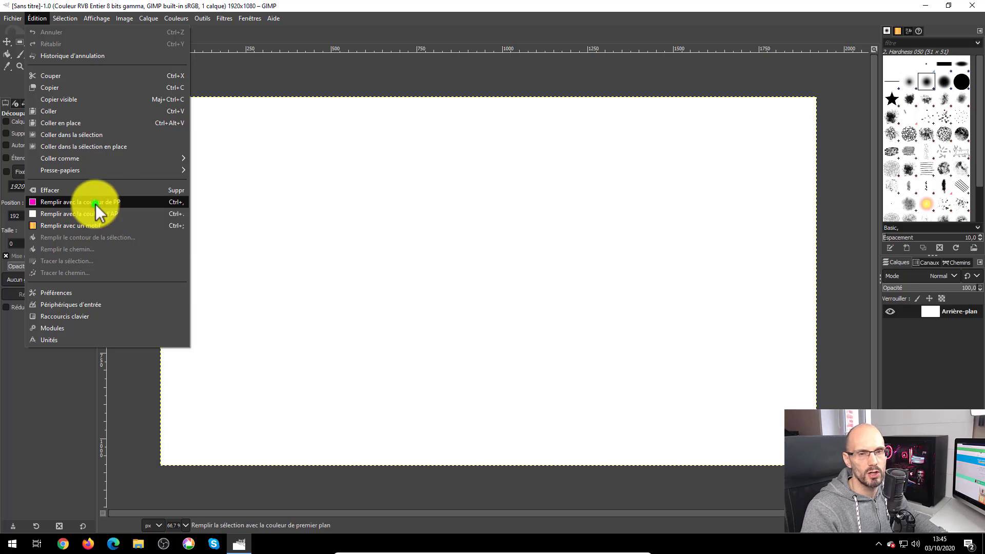
click(95, 204)
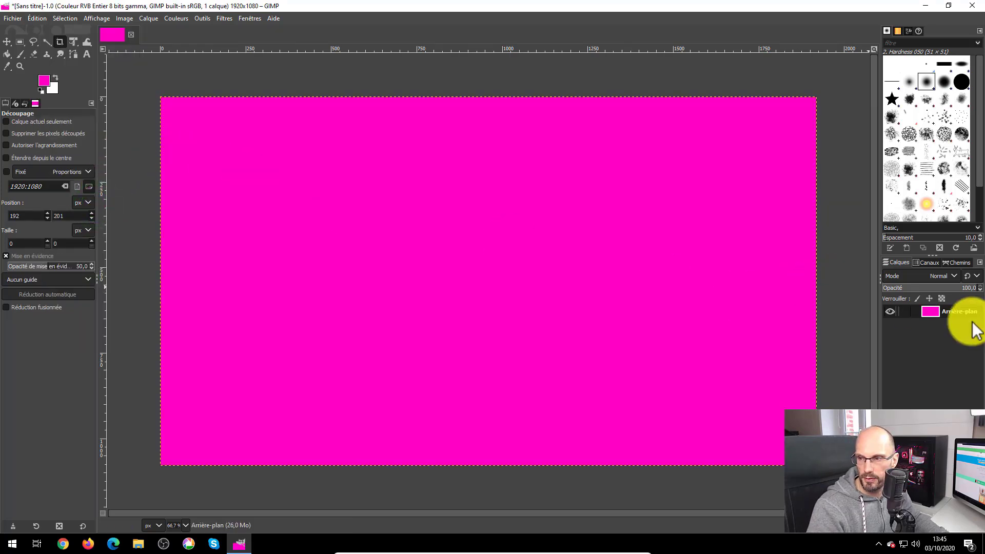
drag(879, 338, 804, 334)
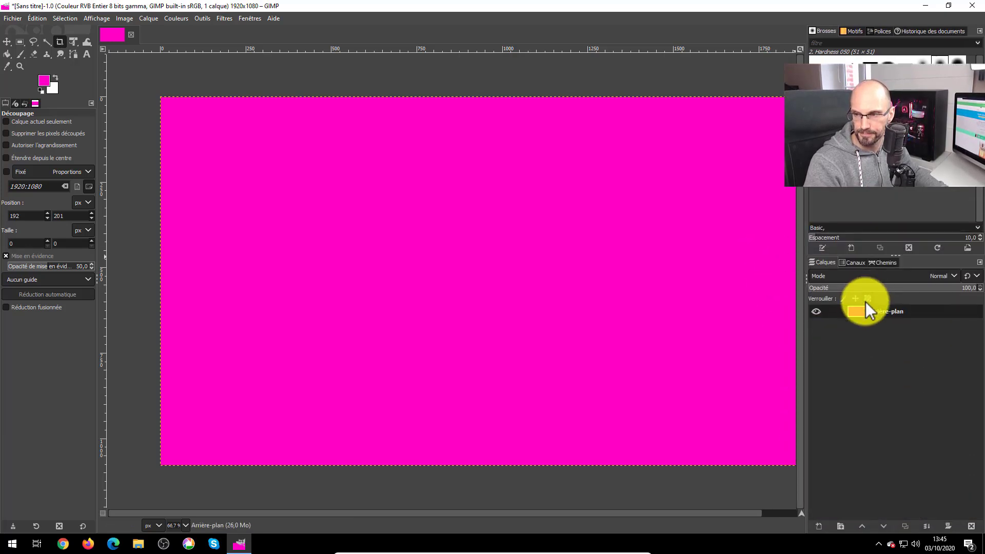
click(919, 314)
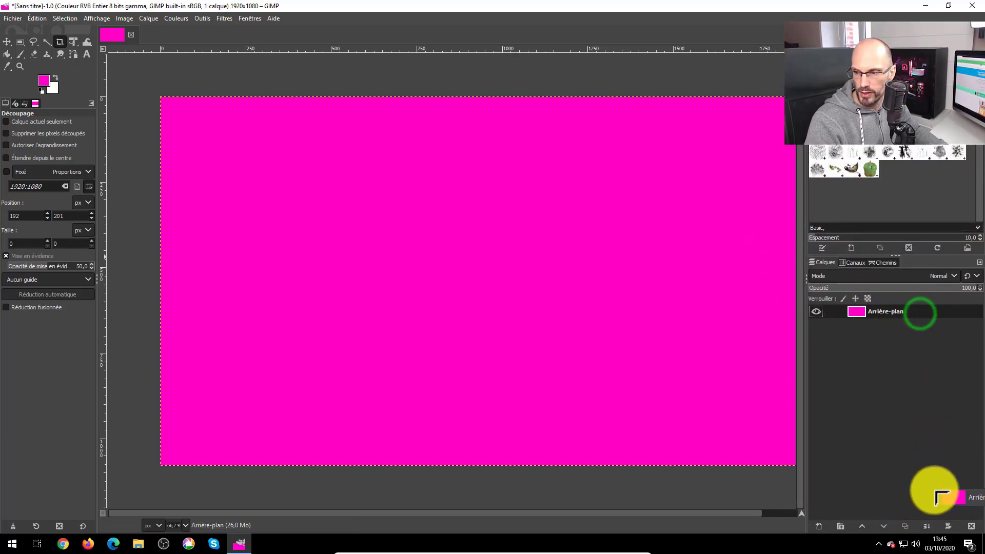
click(947, 526)
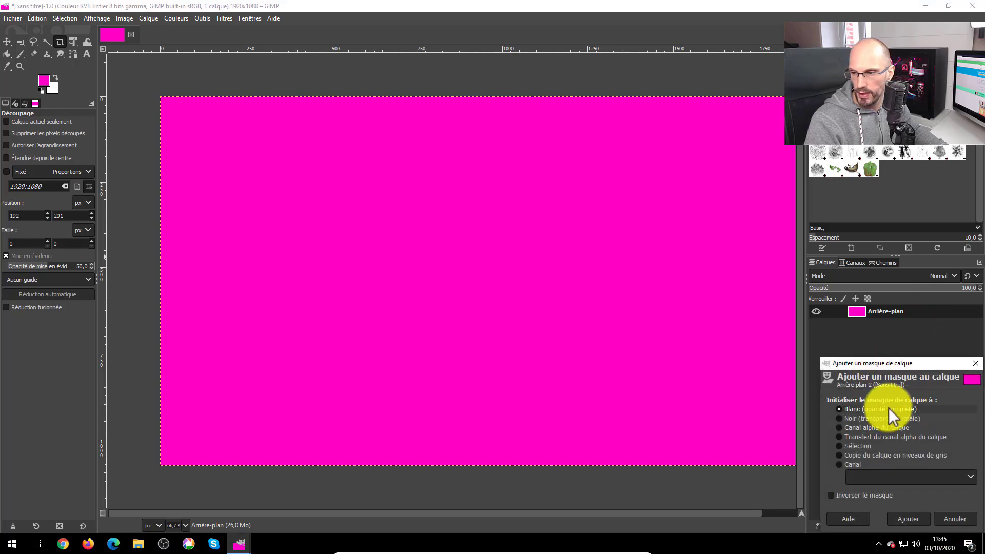
click(901, 519)
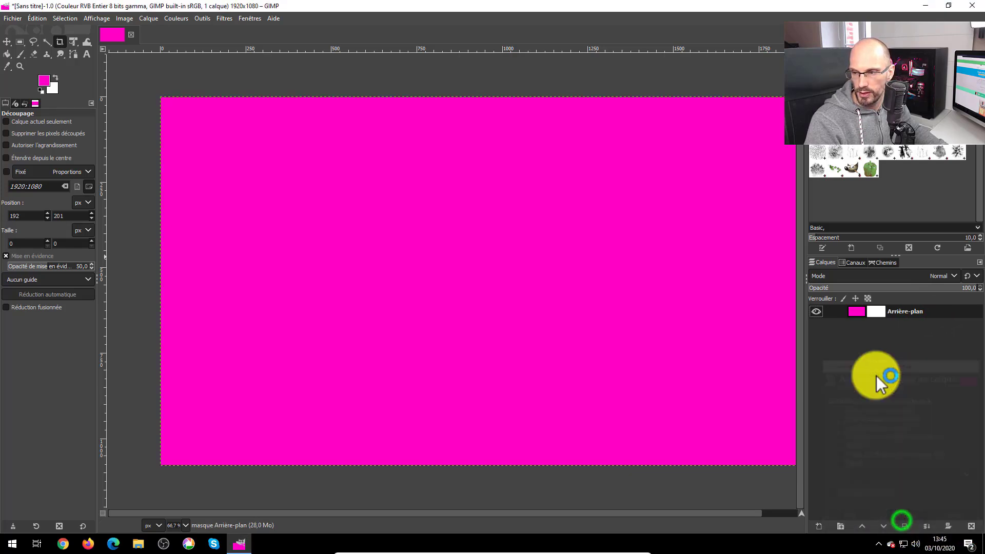
key(ctrl+z)
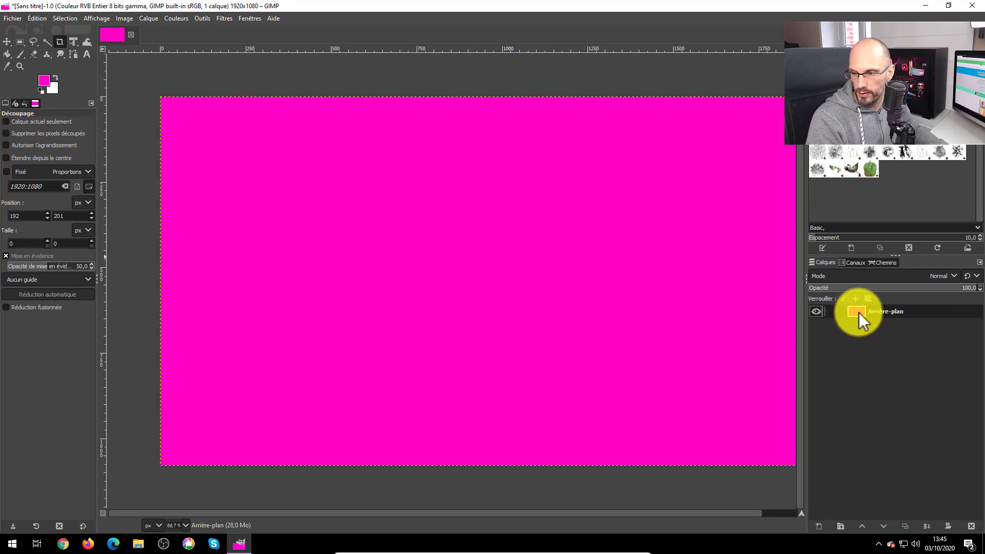
Step: Duplicate the pink Arrière-plan layer, and fill the original beneath the copy with green (00ff00) as the new foreground colour
drag(858, 312, 905, 525)
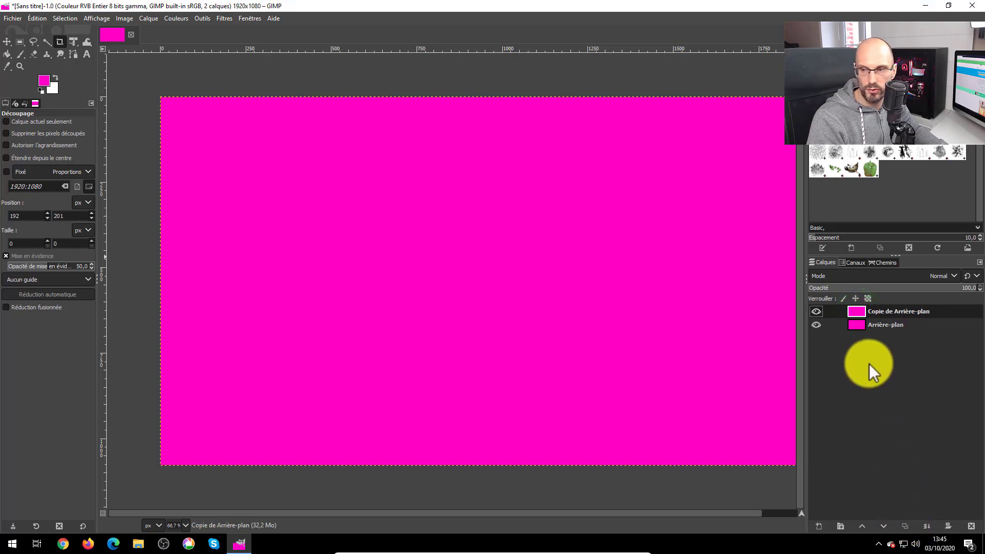
click(855, 325)
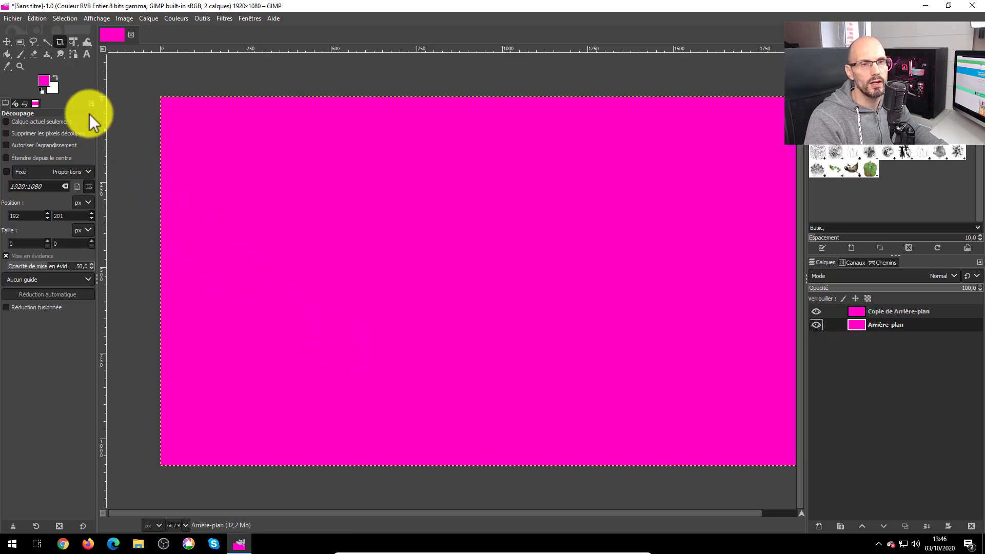
click(44, 79)
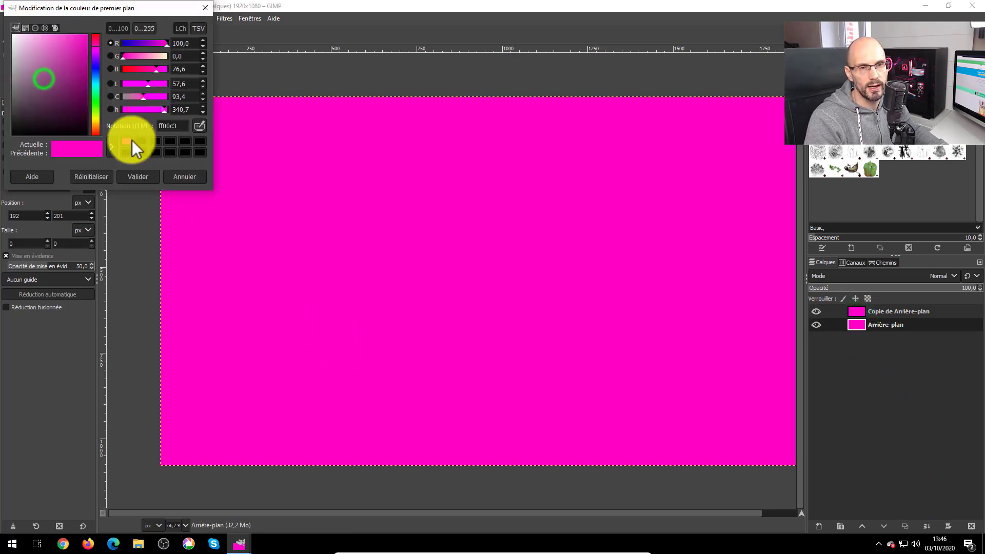
click(97, 103)
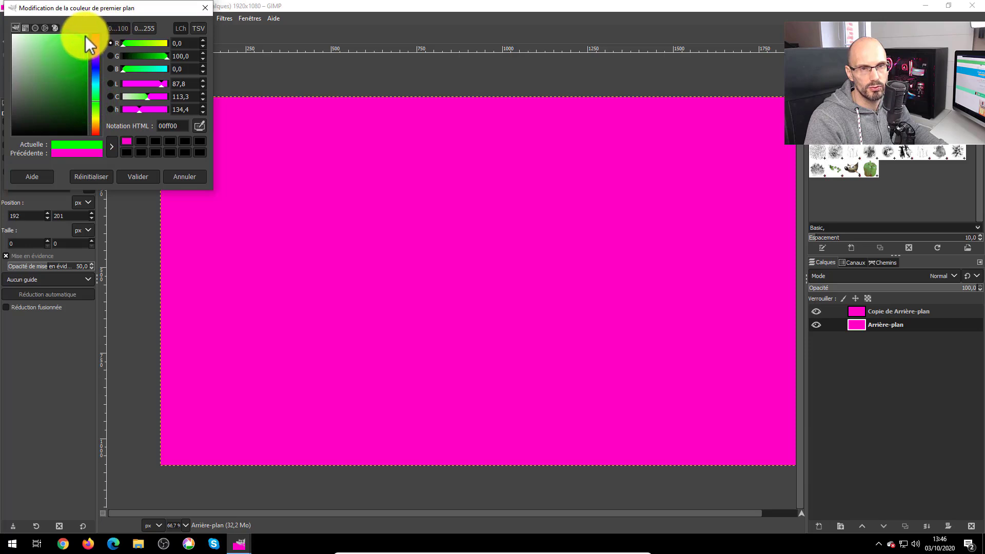
click(138, 173)
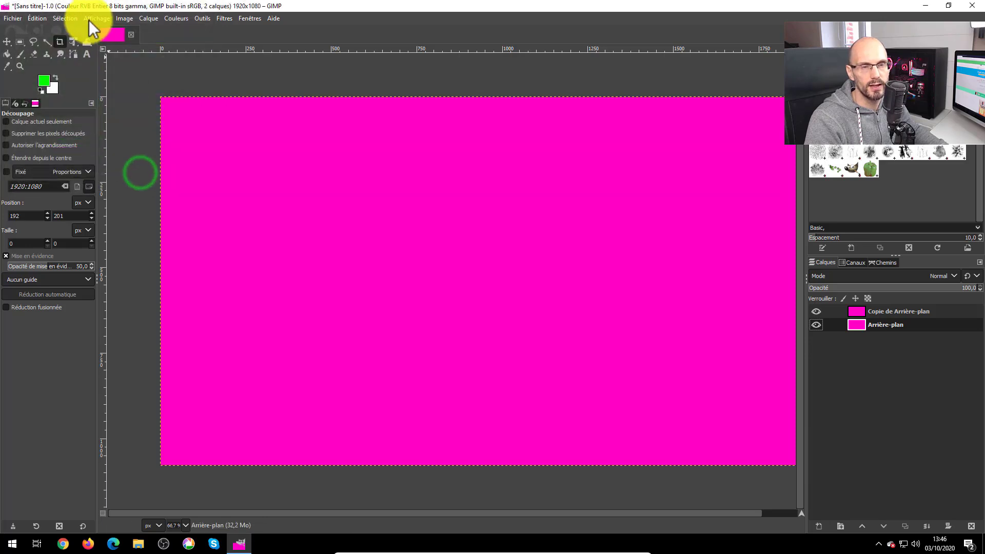
click(36, 19)
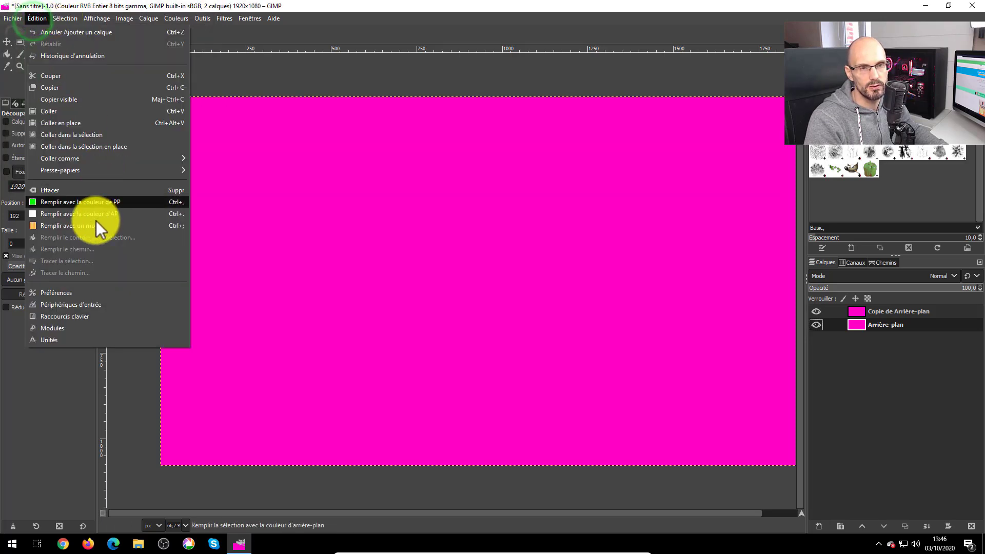
click(81, 202)
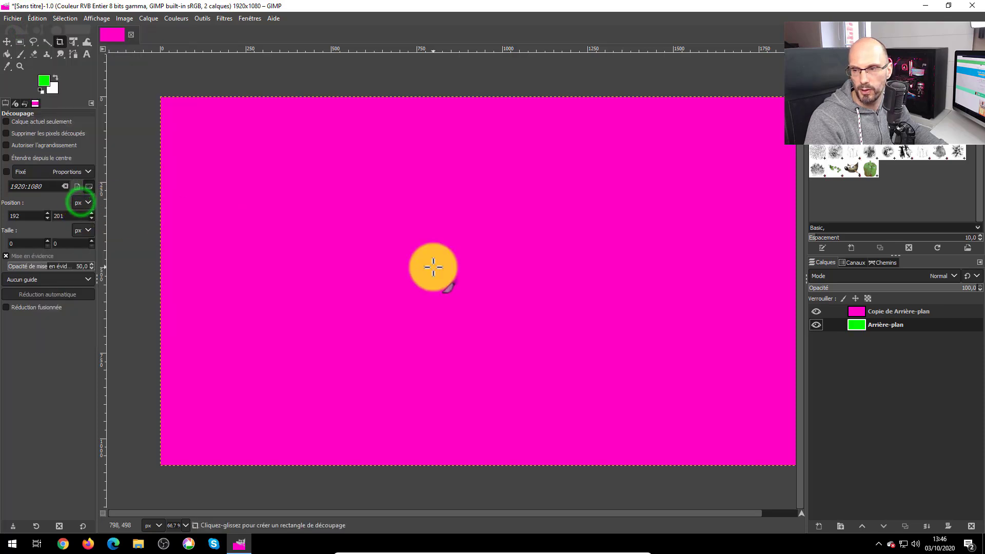
click(815, 324)
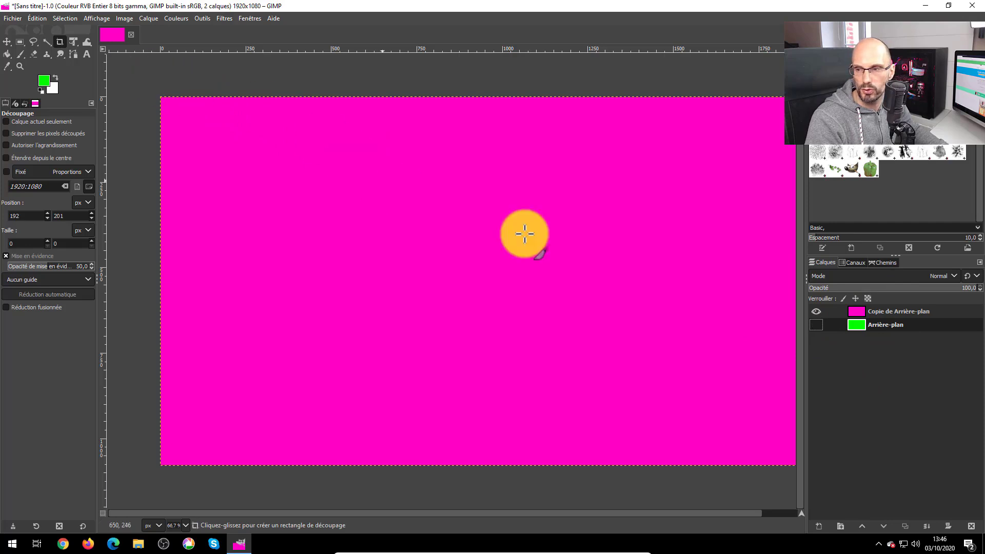
click(816, 325)
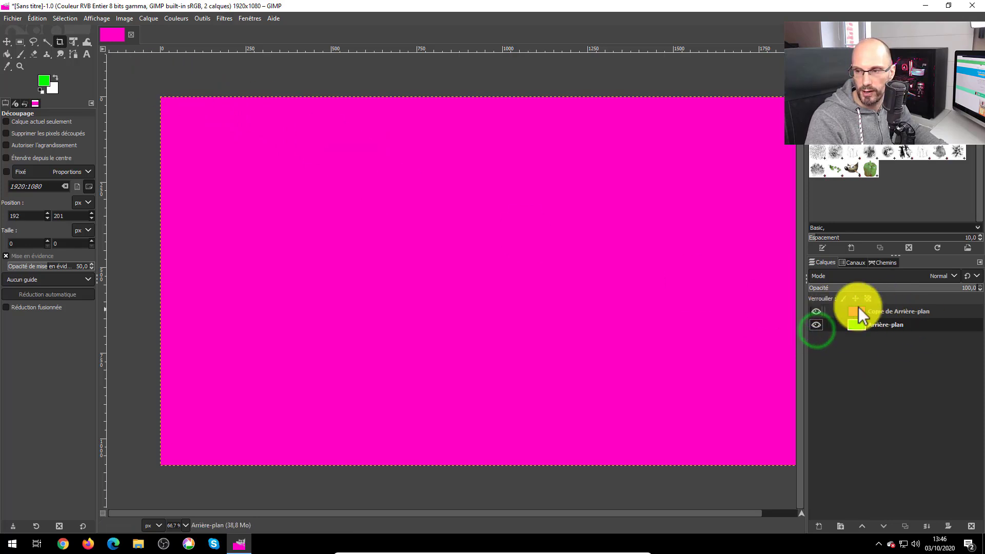
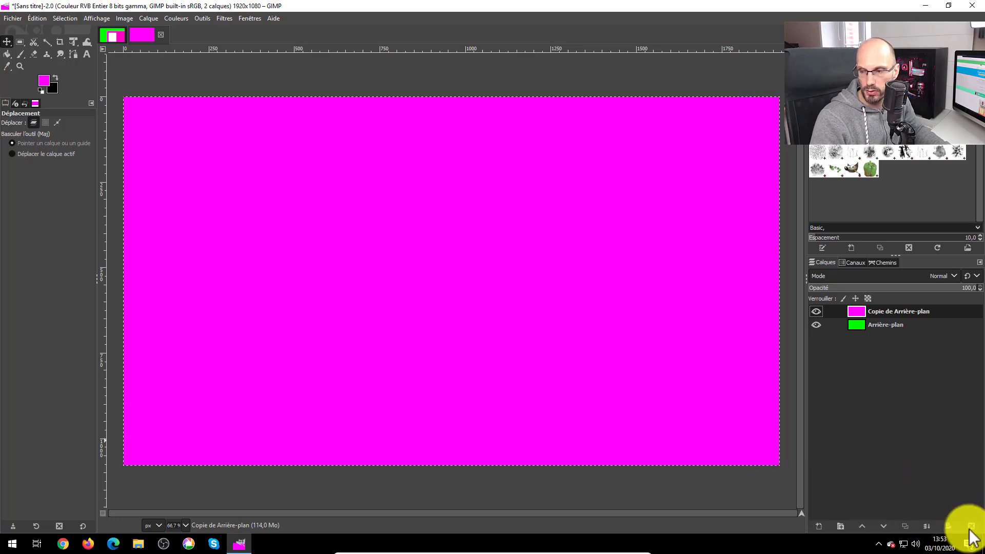
Step: Add a white (full opacity) mask to Copie de Arrière-plan and fill a rectangle of about 606 × 399 px on it with the black background colour
click(948, 526)
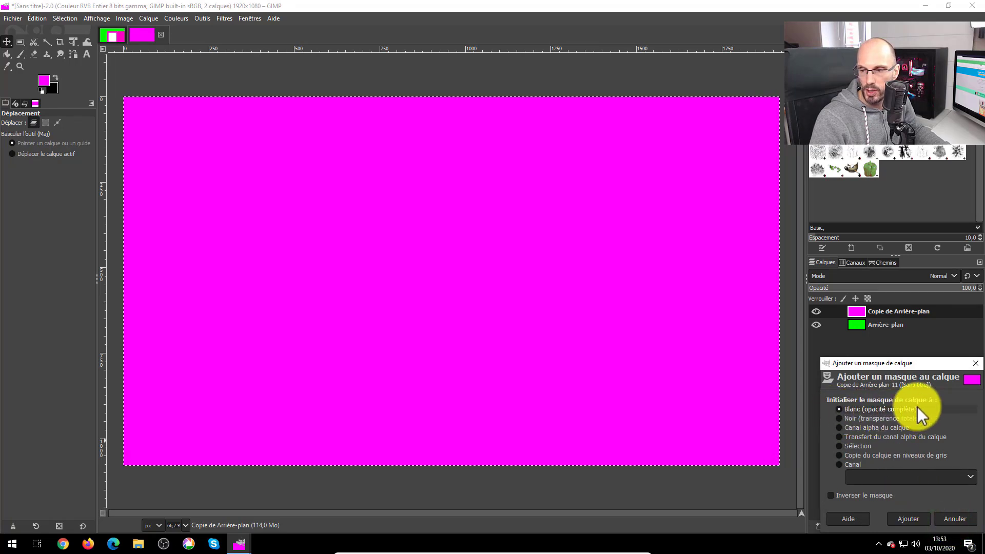
click(908, 520)
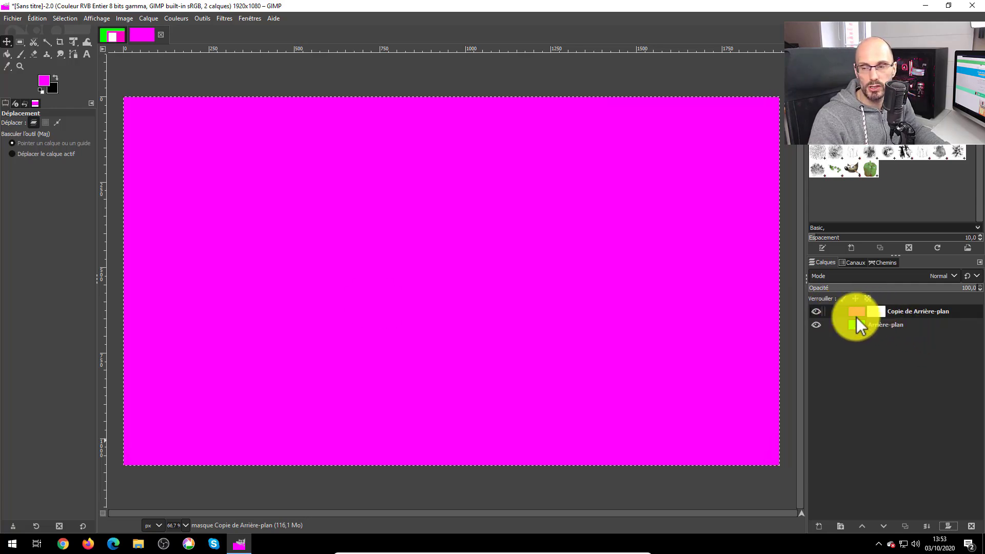
click(20, 42)
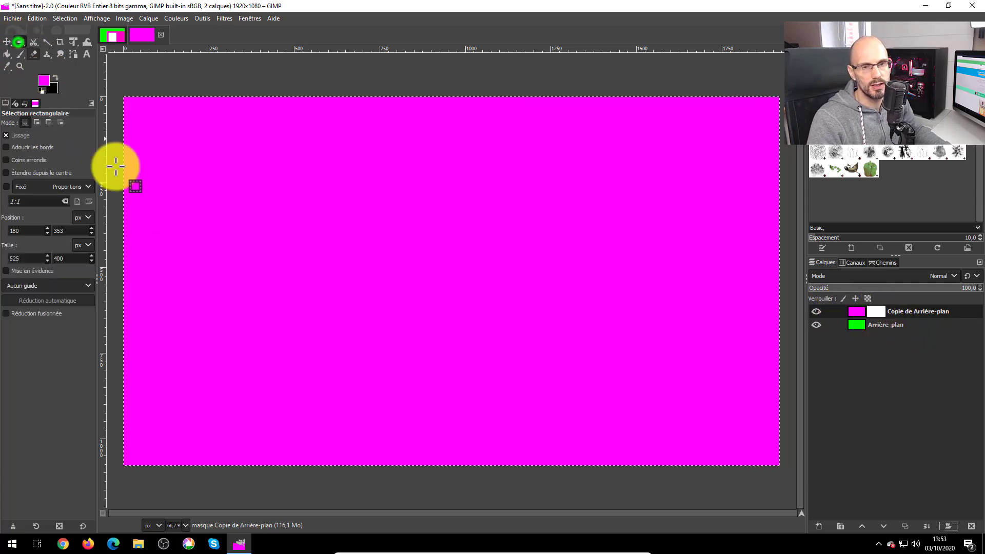
drag(184, 204, 391, 339)
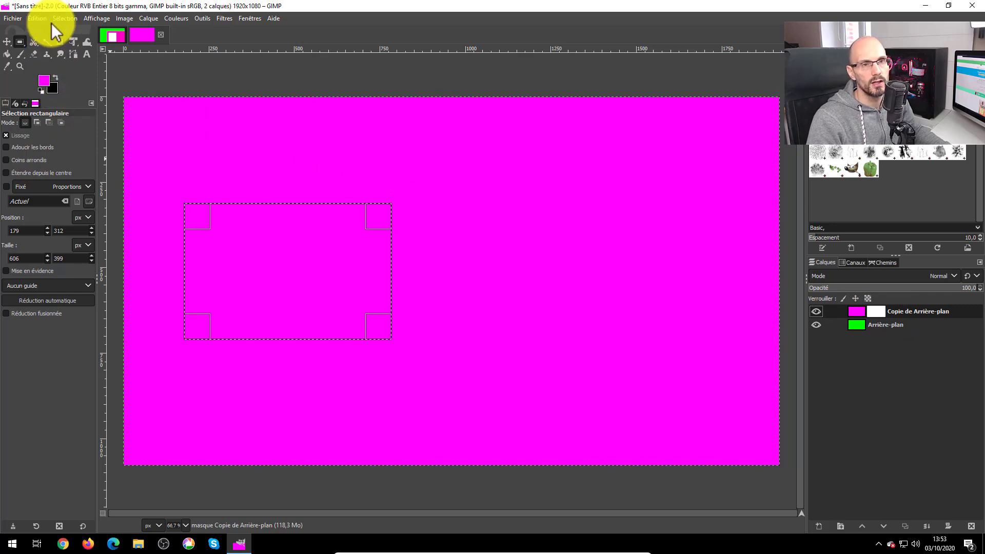
click(38, 17)
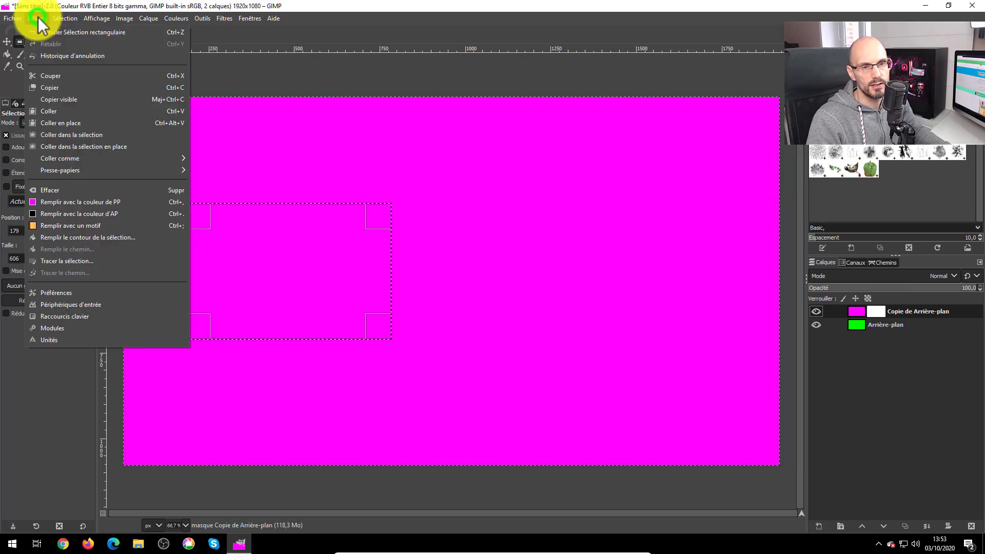
click(63, 214)
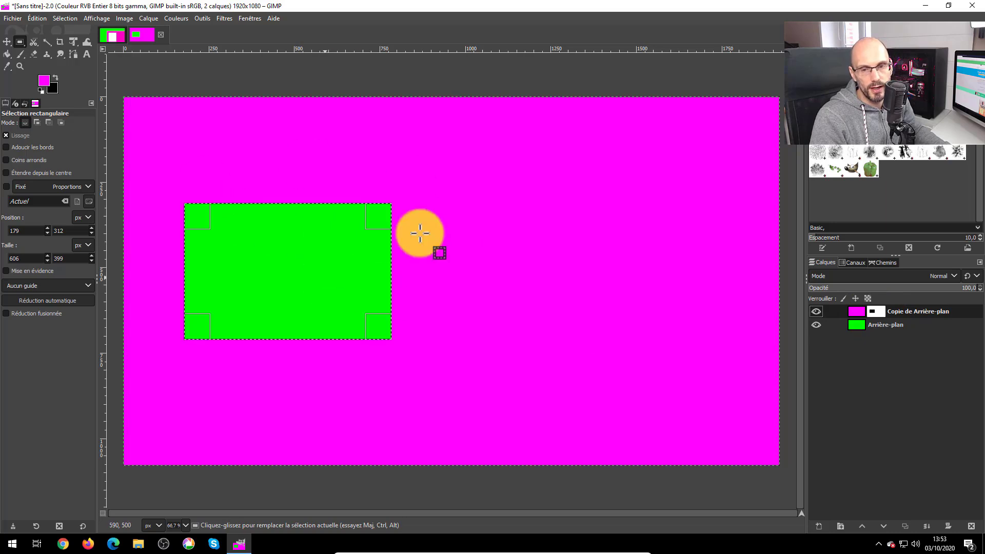
Step: Delete the green Arrière-plan layer beneath the masked copy and make the copy the active layer
click(923, 326)
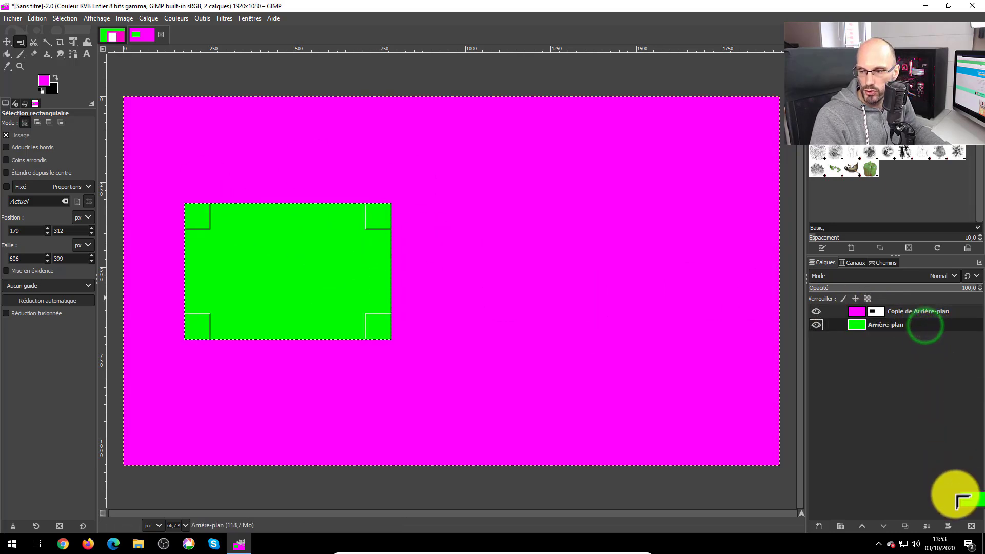
click(971, 526)
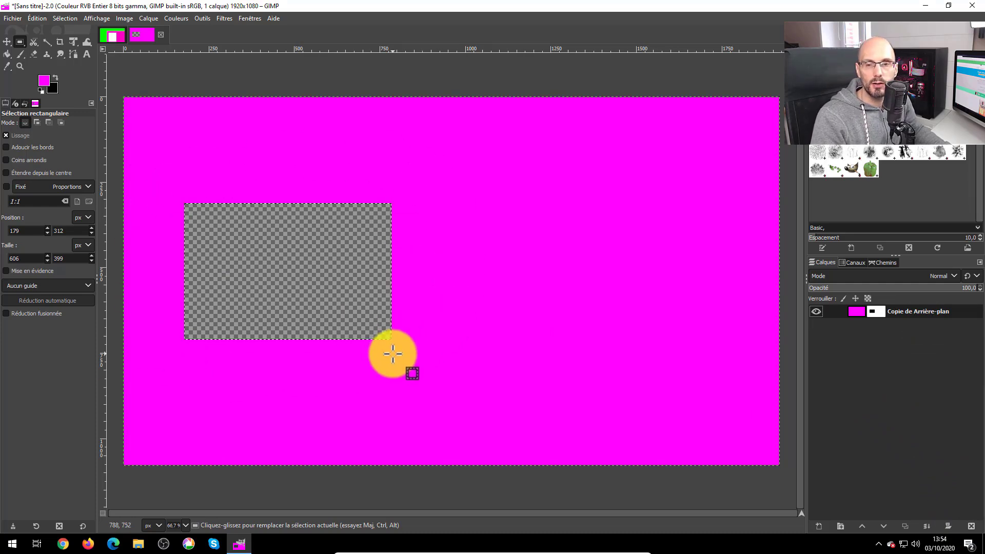
click(876, 311)
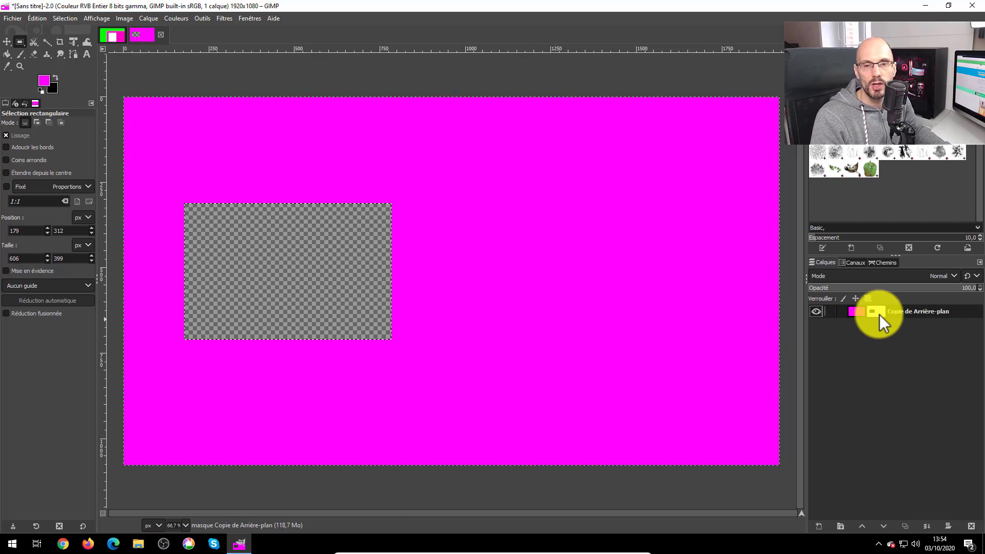
click(856, 311)
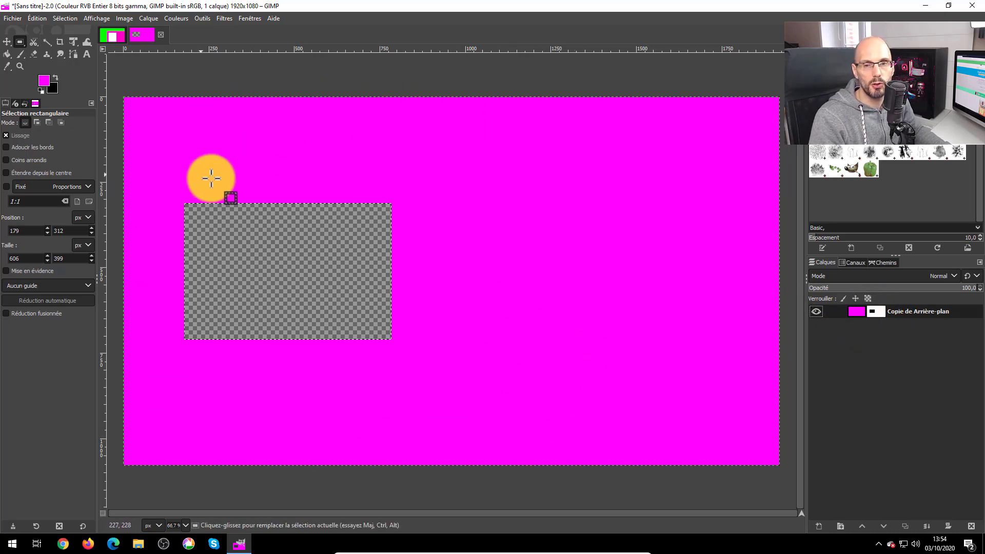
Step: Make a rectangular selection of about 648 × 448 px enclosing the transparent cut-out
click(875, 316)
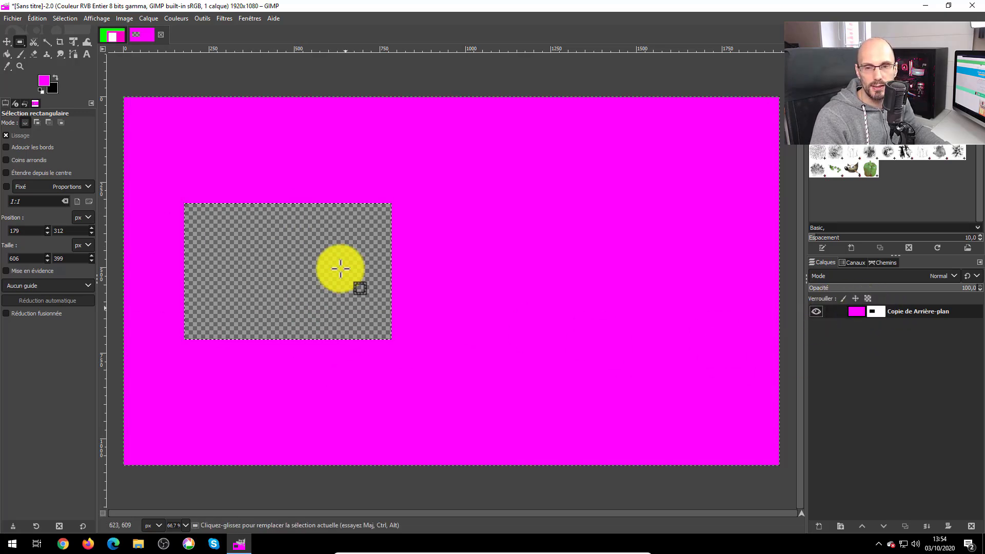
click(19, 41)
drag(177, 193, 288, 284)
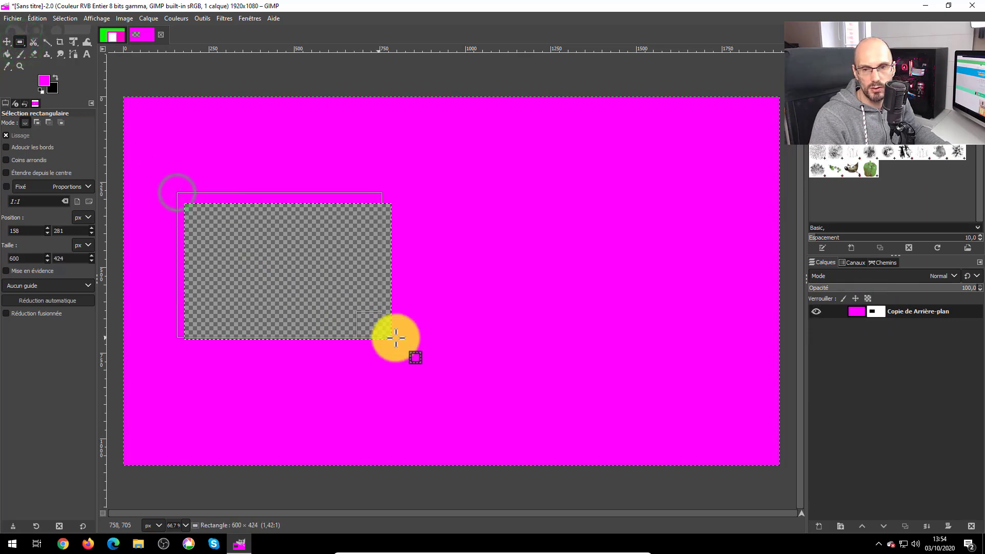
drag(396, 337, 398, 345)
Step: Set the background colour to white, fill the selection on the layer mask with it, and drop the rectangular selection
click(875, 311)
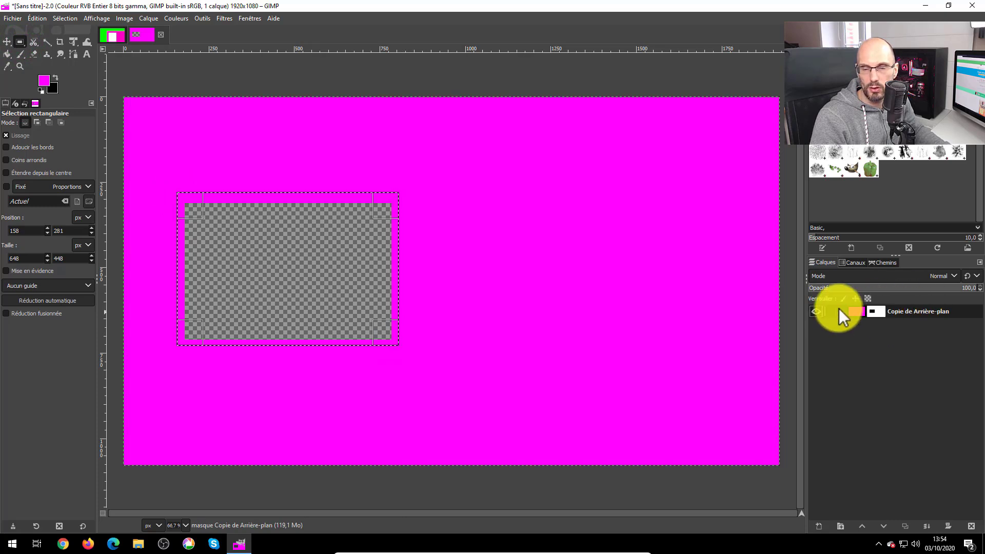
click(53, 88)
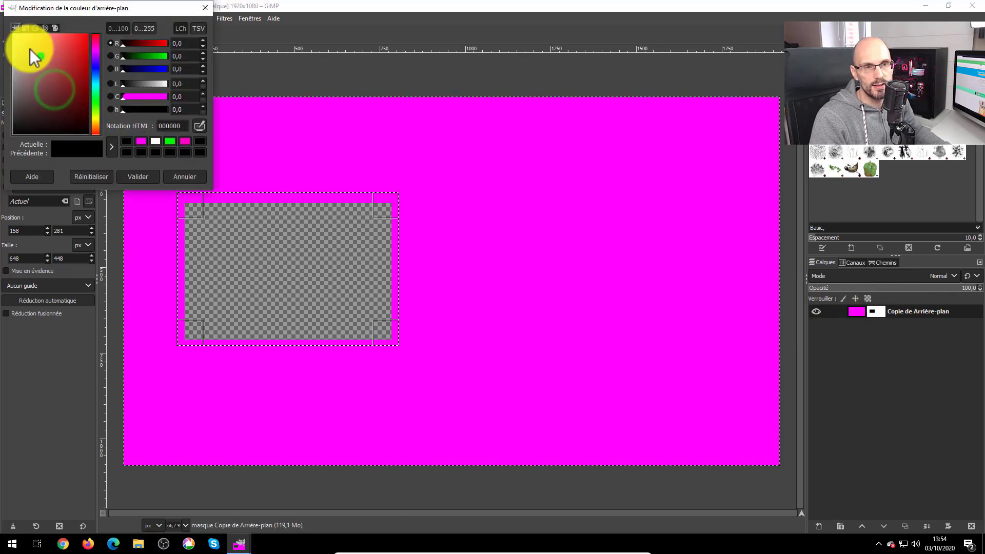
drag(33, 56, 10, 28)
click(143, 176)
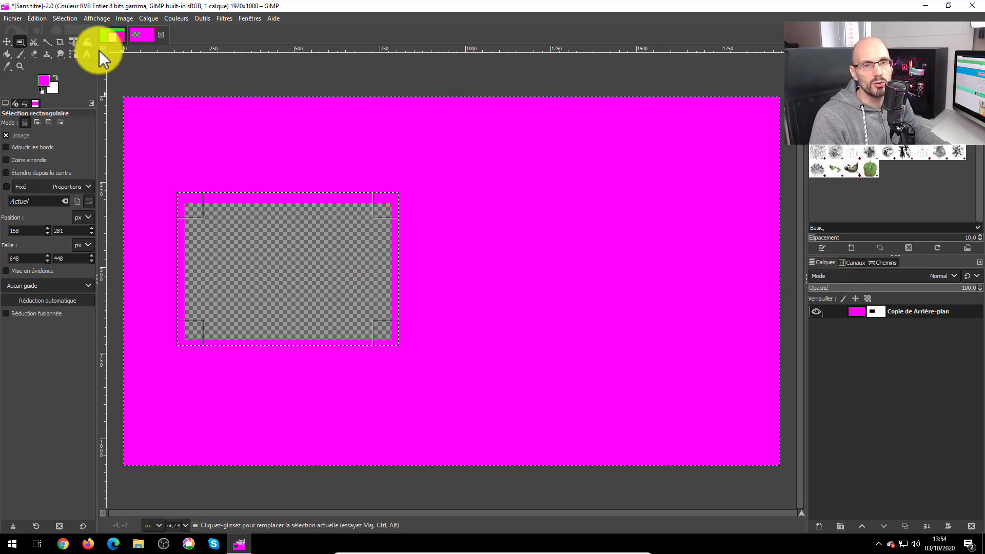
click(37, 18)
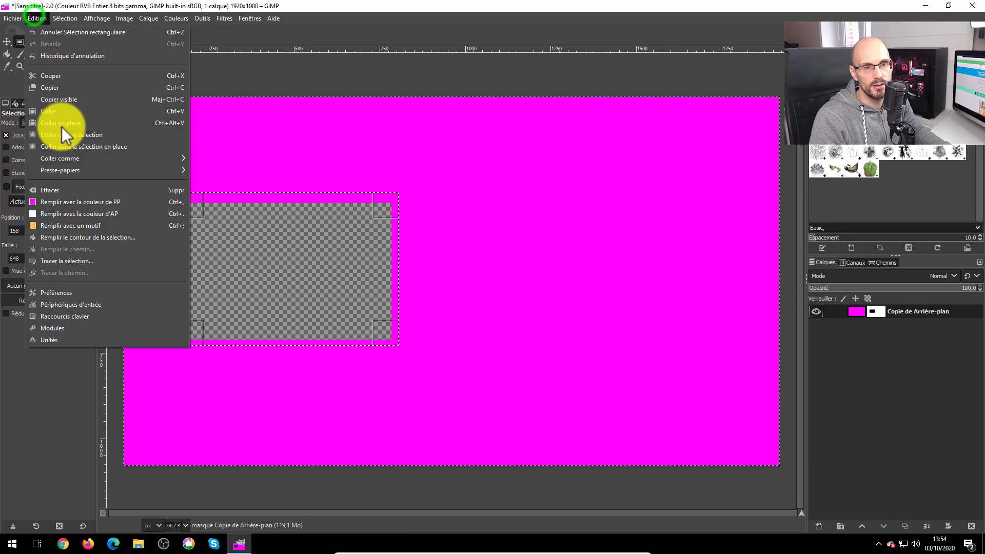
click(66, 214)
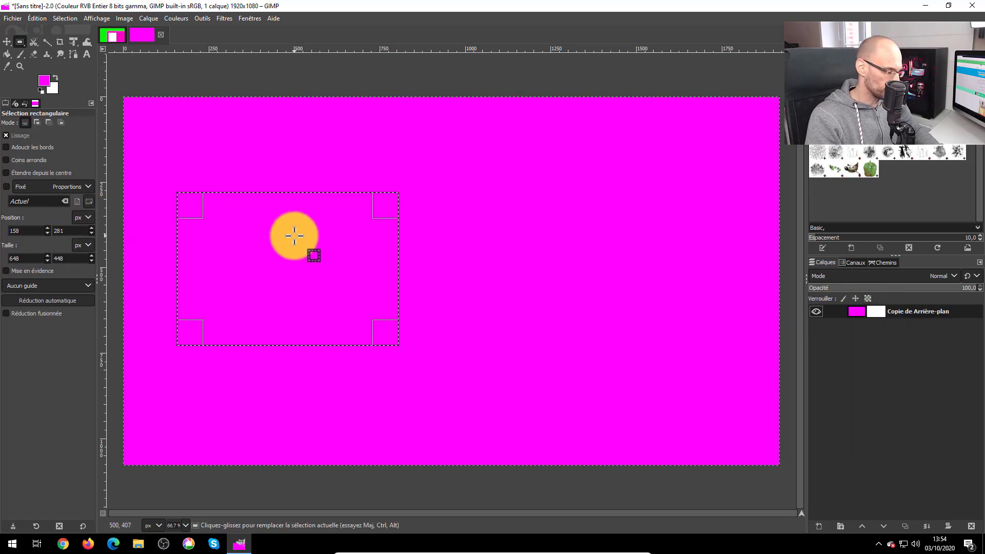
click(294, 236)
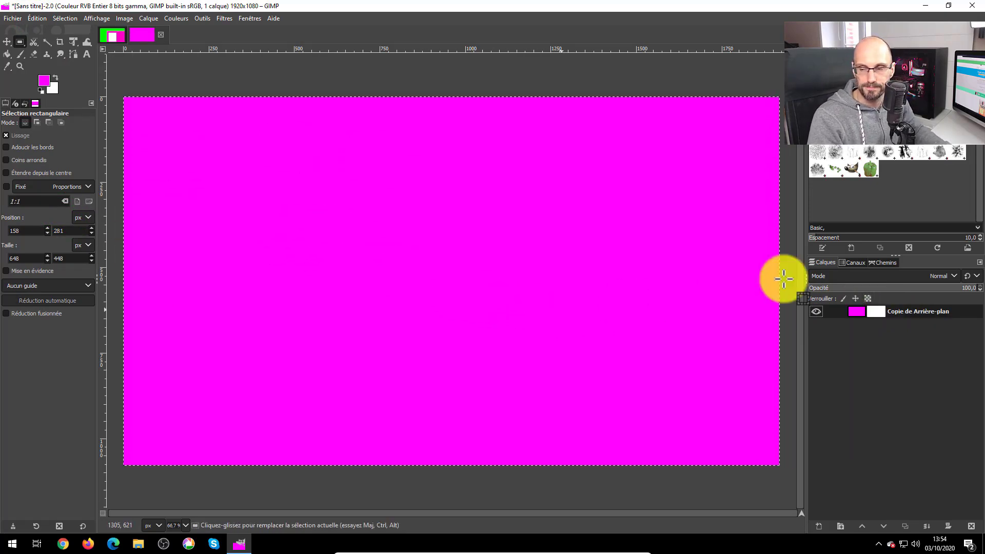
Step: Fill two side-by-side rectangles of about 645 × 471 px and 683 × 464 px on the layer mask with black (000000) as background colour
click(873, 312)
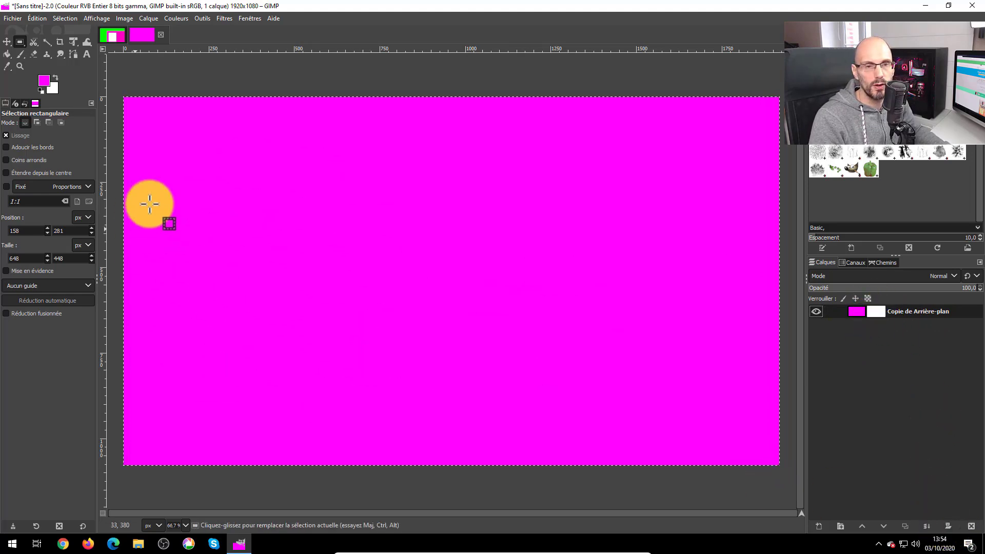
click(53, 88)
click(40, 98)
click(138, 176)
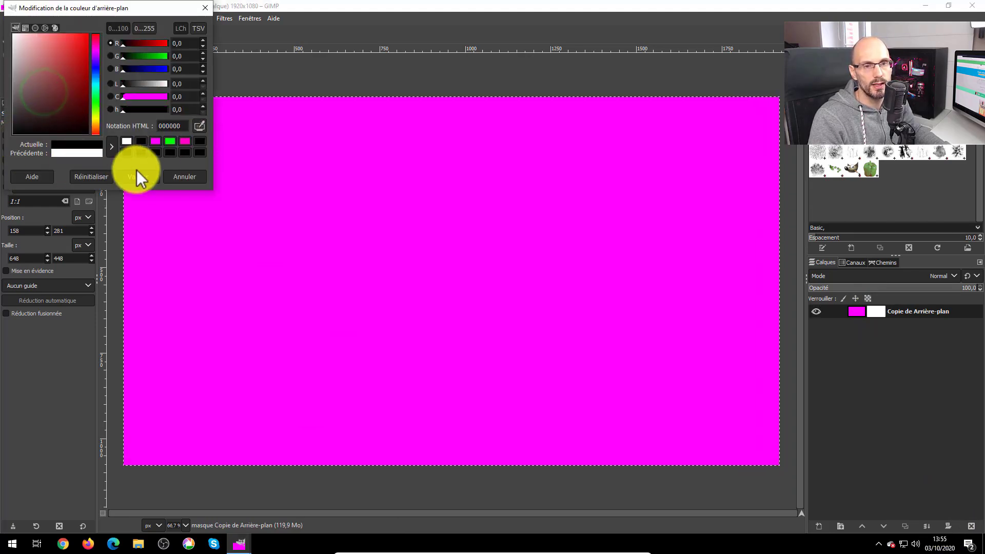
drag(185, 191, 405, 350)
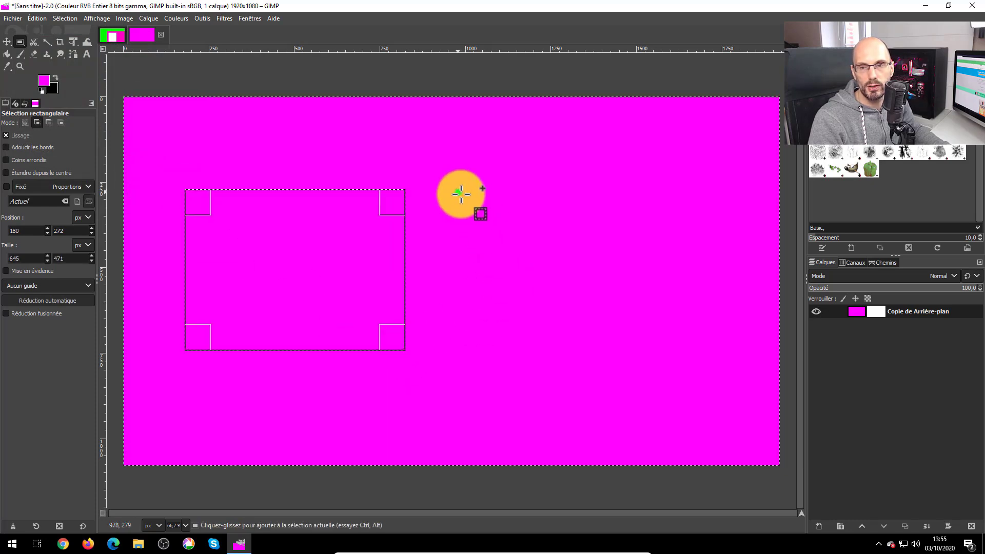
drag(457, 193, 690, 351)
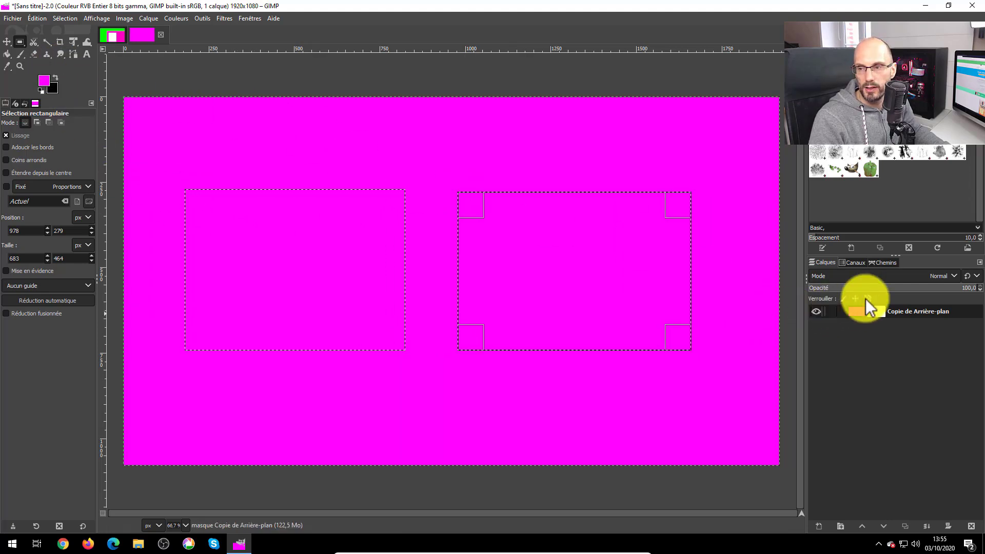
click(37, 17)
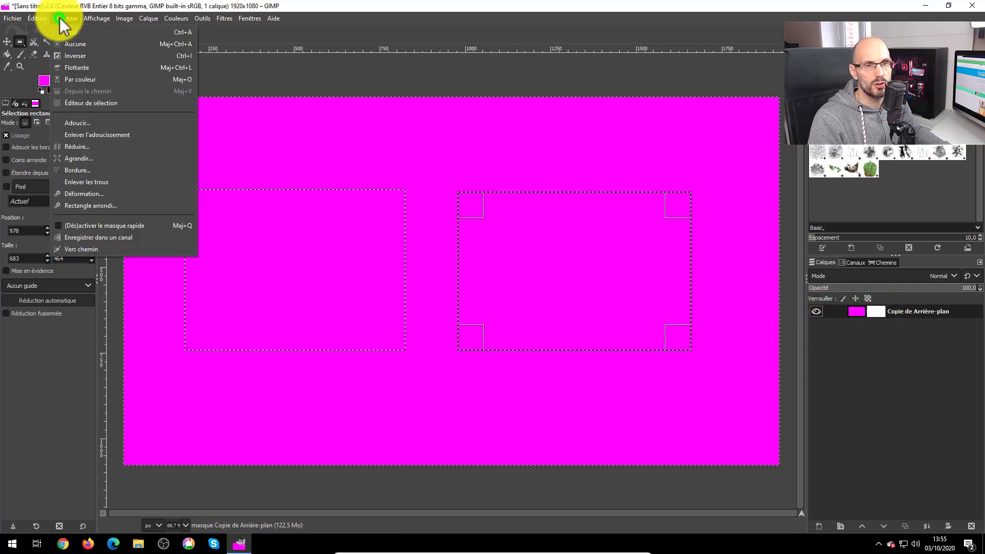
click(59, 213)
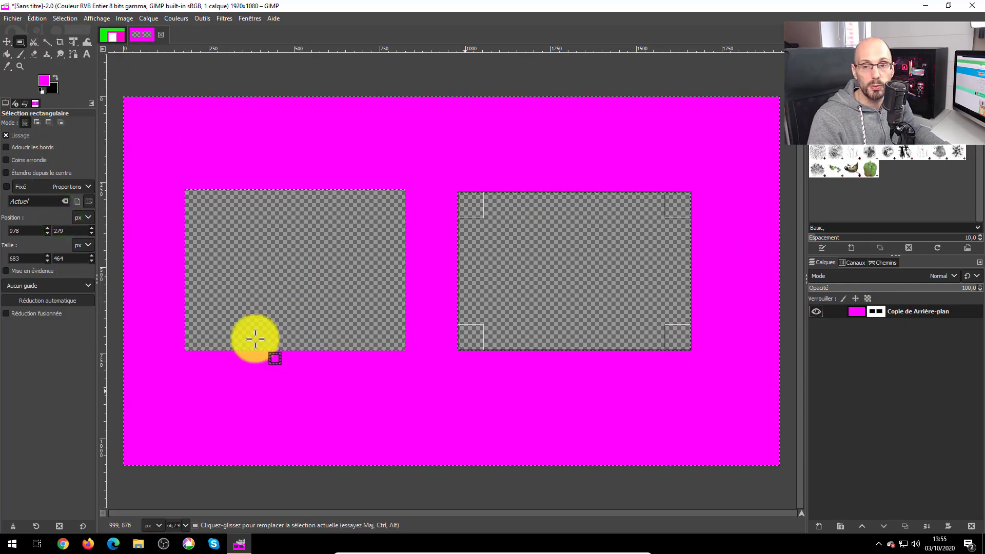
Step: Start exporting the image and choose Image PNG as the file type
click(12, 18)
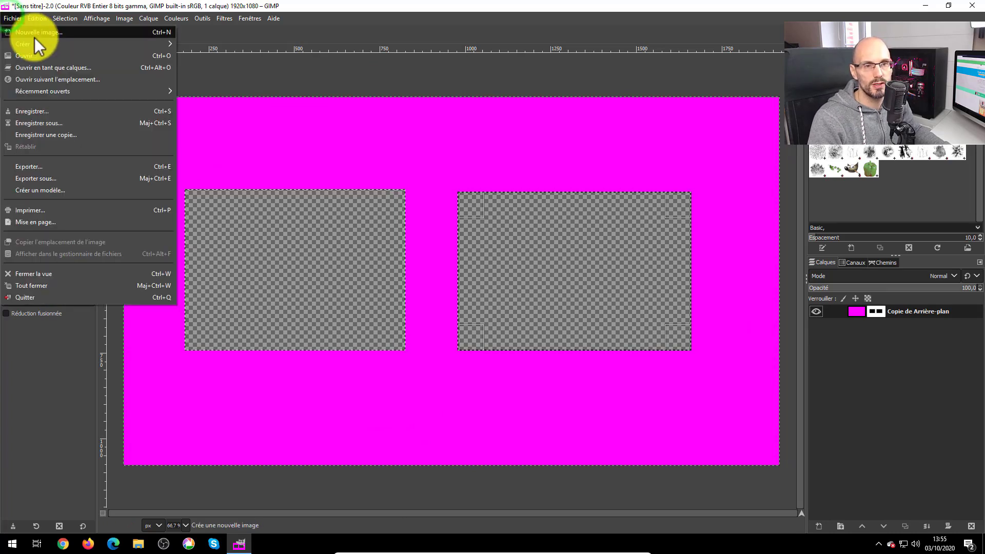
click(53, 168)
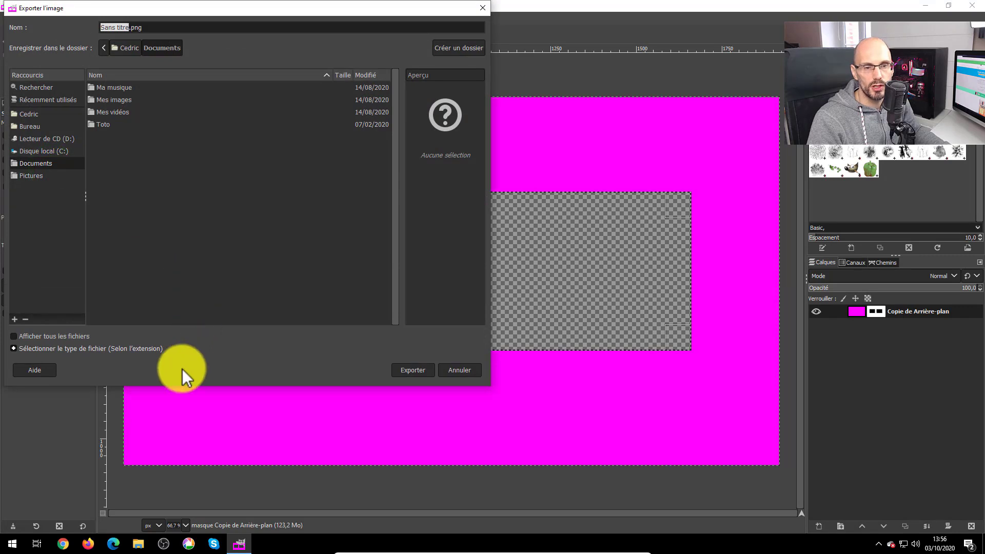
click(56, 348)
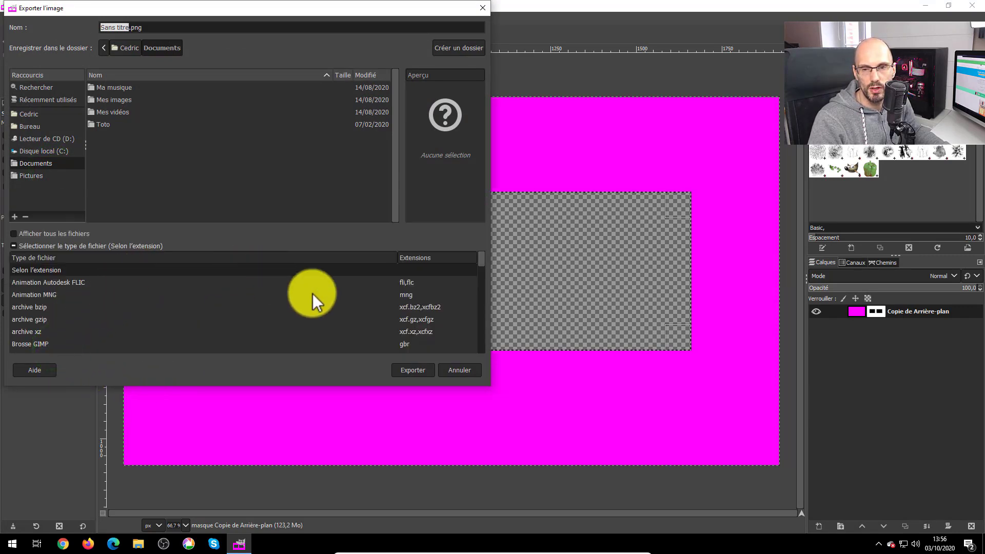
drag(483, 260, 365, 307)
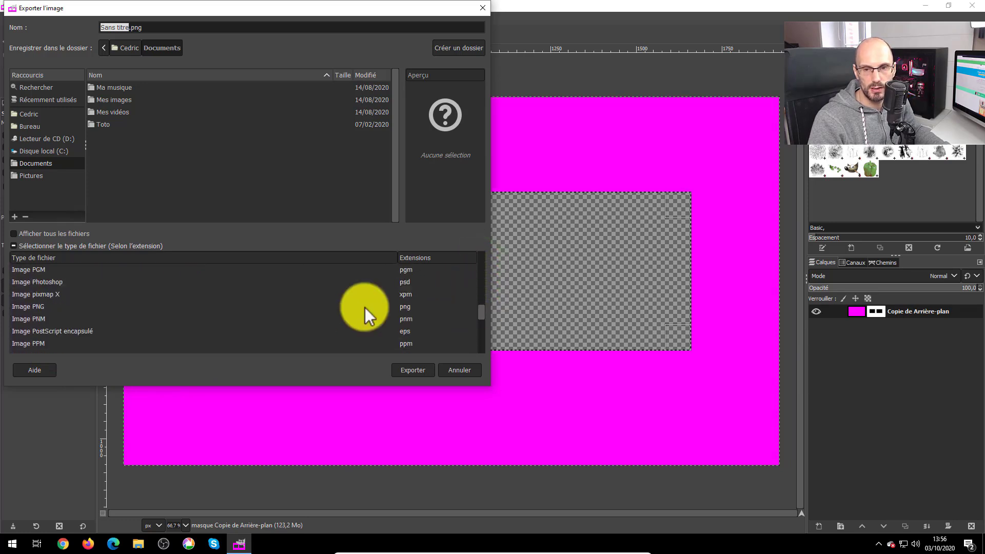
click(403, 306)
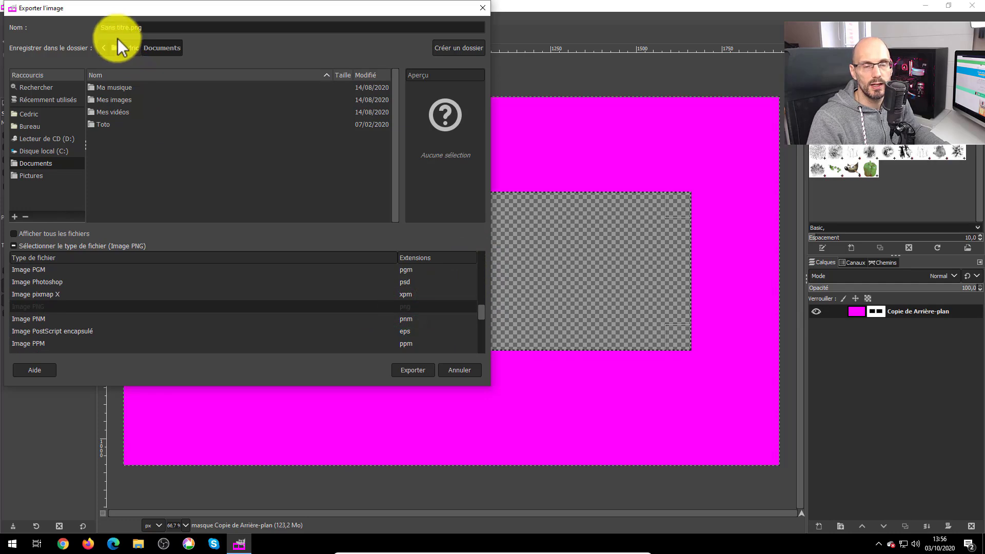
Step: Name the export pause.png, choose the Bureau folder, and export it with the default PNG options
drag(129, 27, 86, 19)
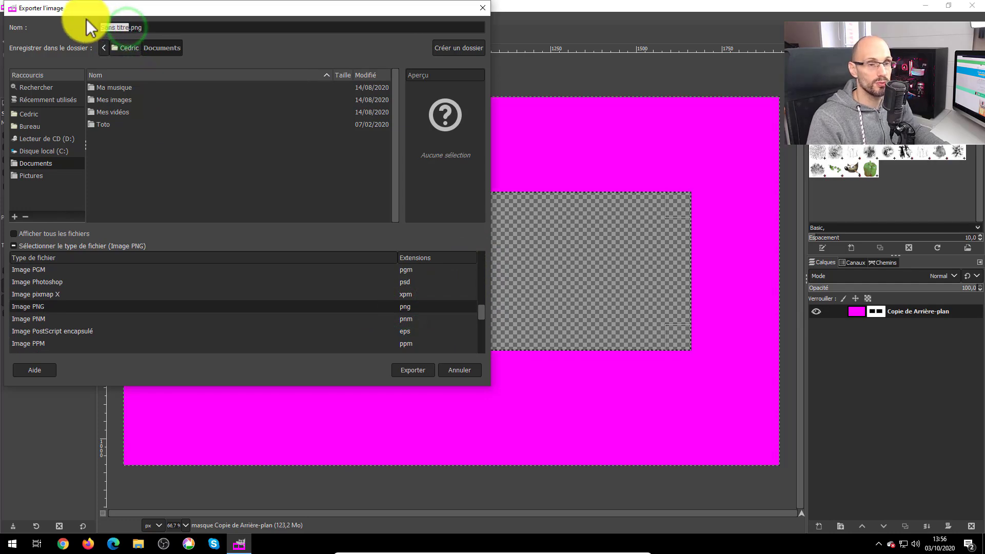
text(paus)
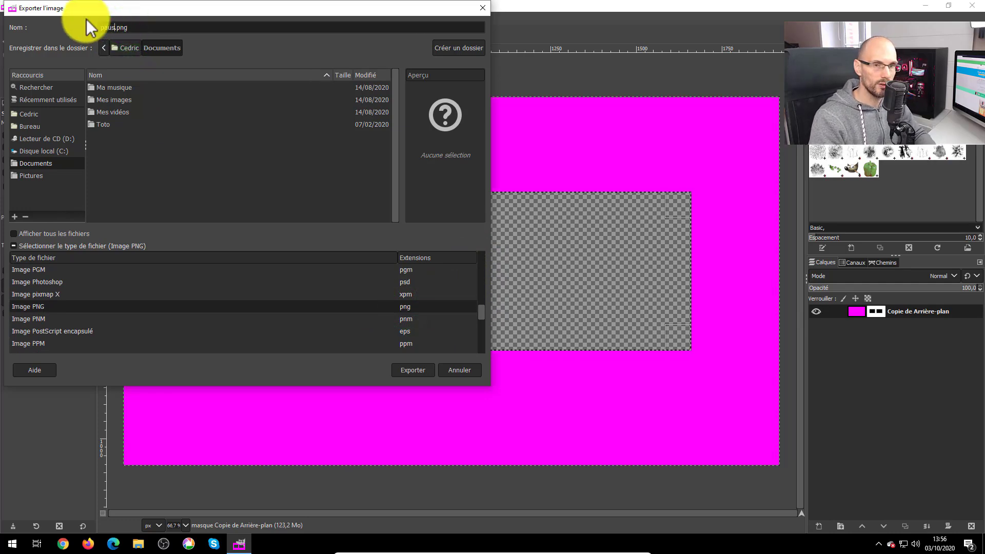
text(e)
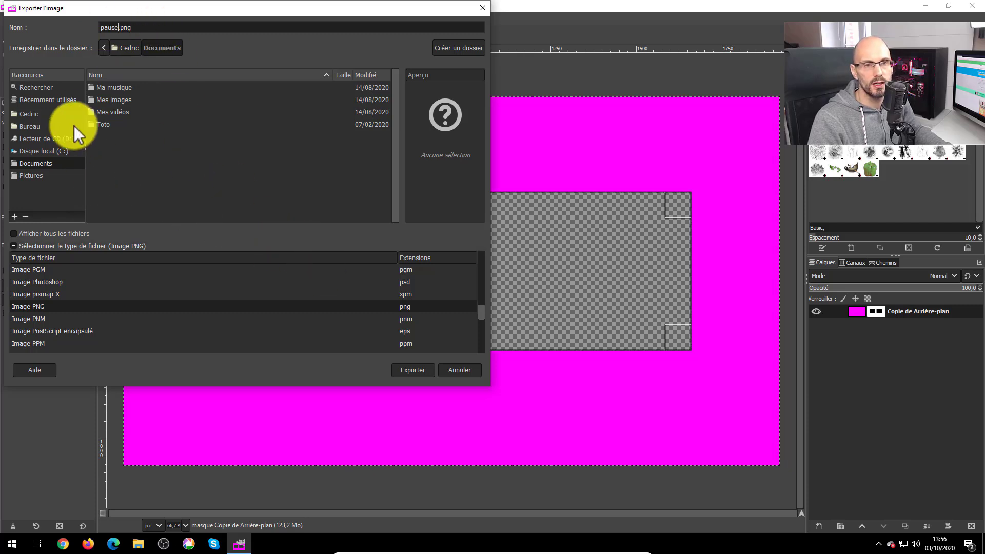
click(32, 126)
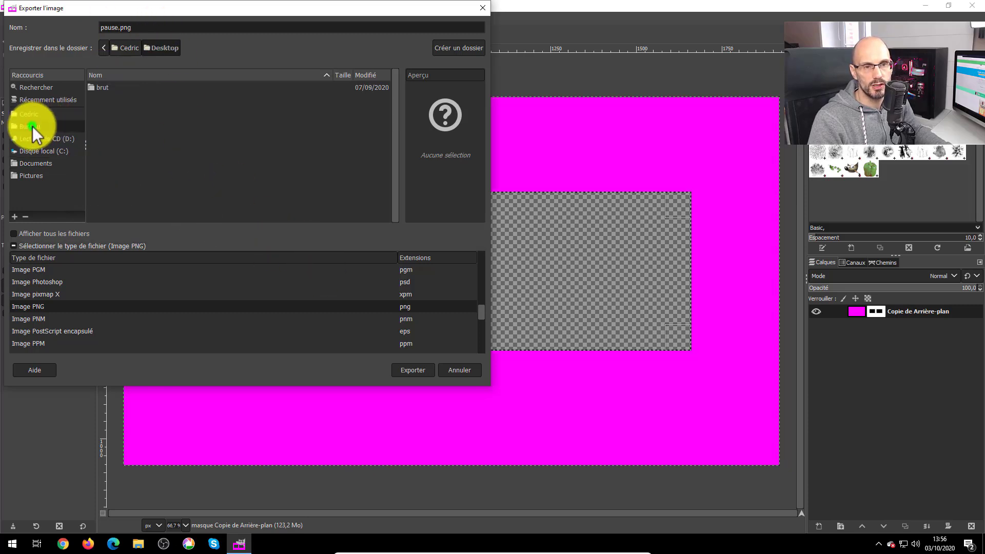
click(412, 371)
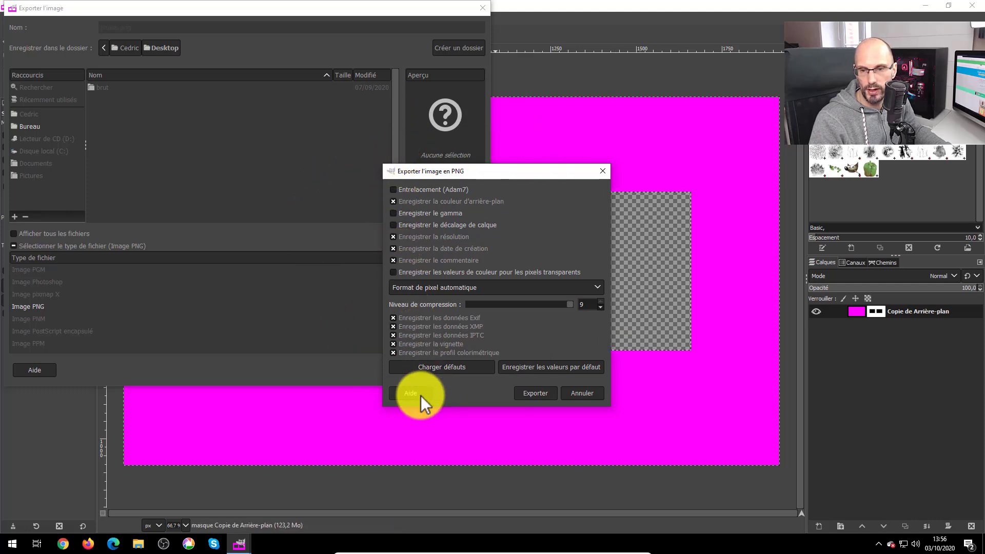
click(536, 393)
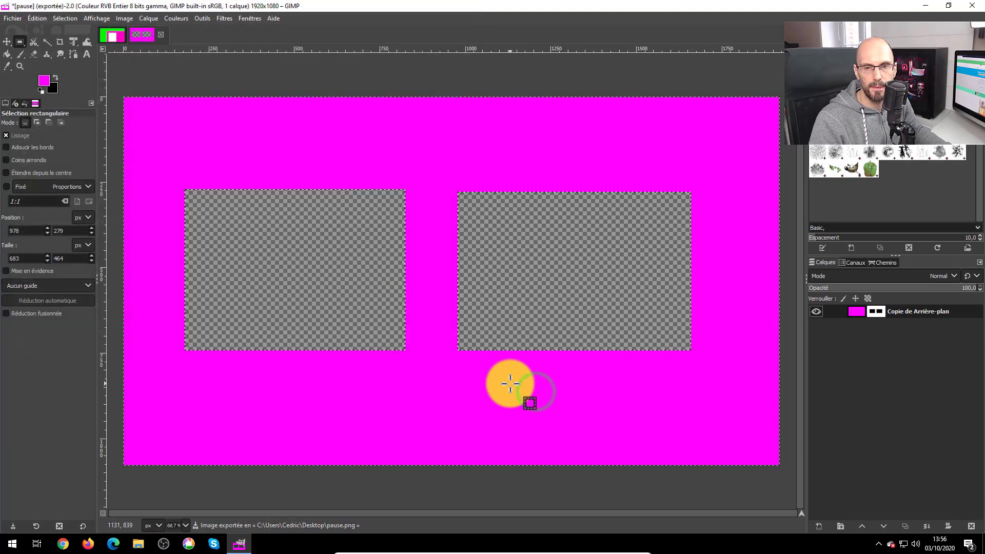
Step: Minimise GIMP, move pause.png towards the middle of the desktop, and check it in Visionneuse de photos Picasa
click(922, 6)
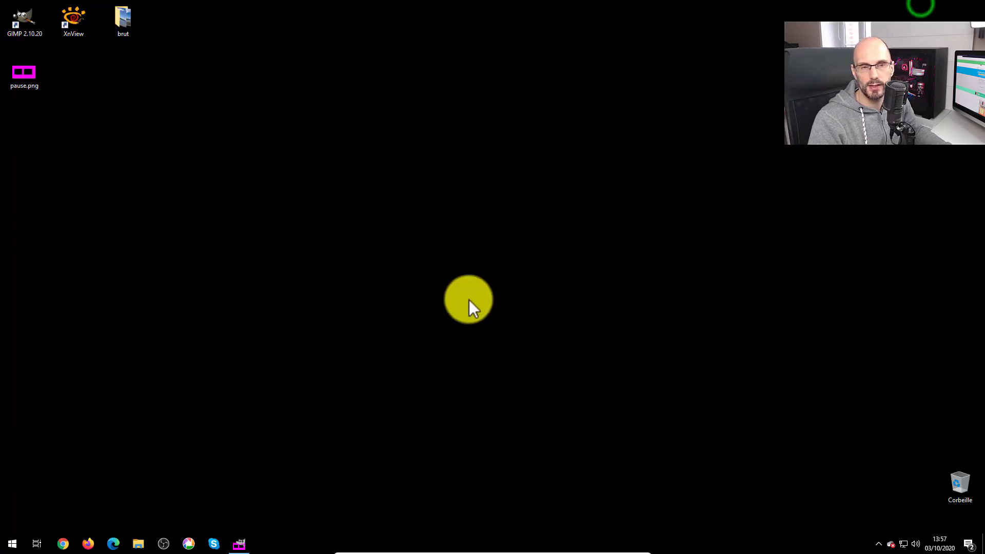
drag(26, 77, 321, 226)
double_click(313, 229)
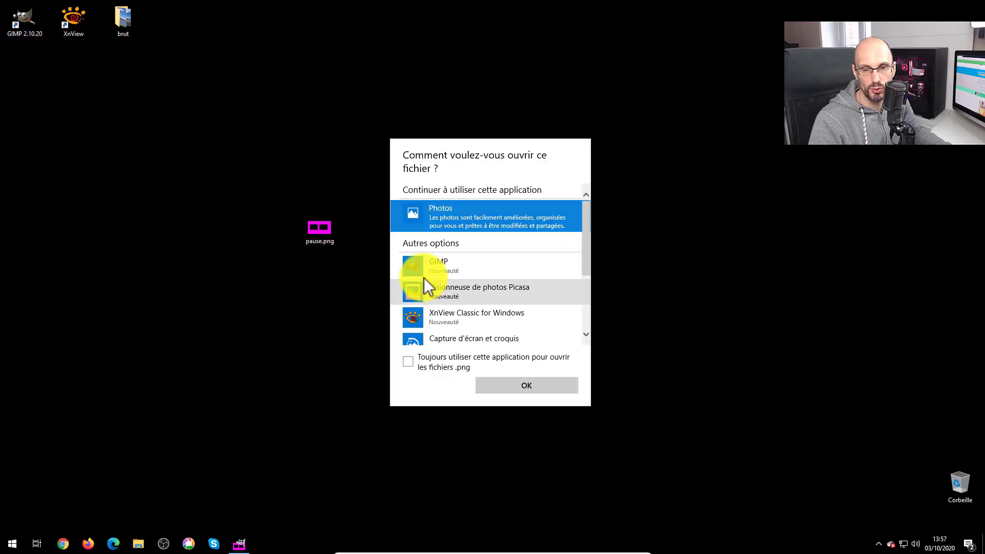
scroll(467, 298, down, 4)
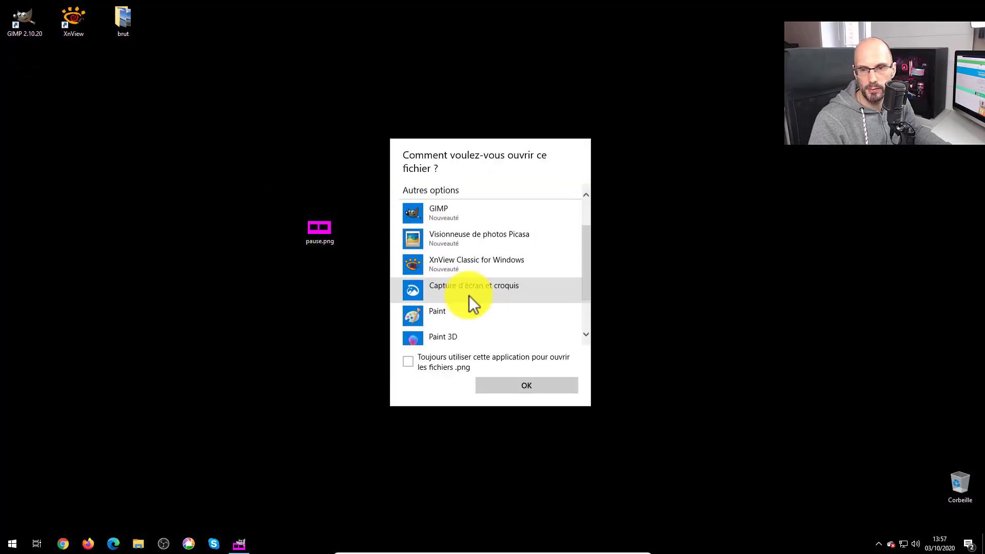
scroll(467, 297, up, 4)
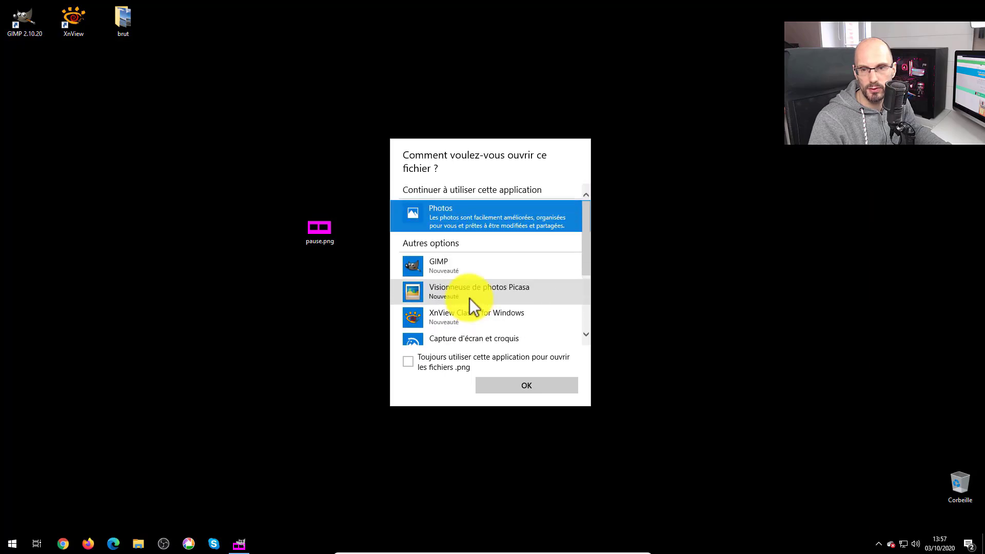
click(469, 289)
click(527, 385)
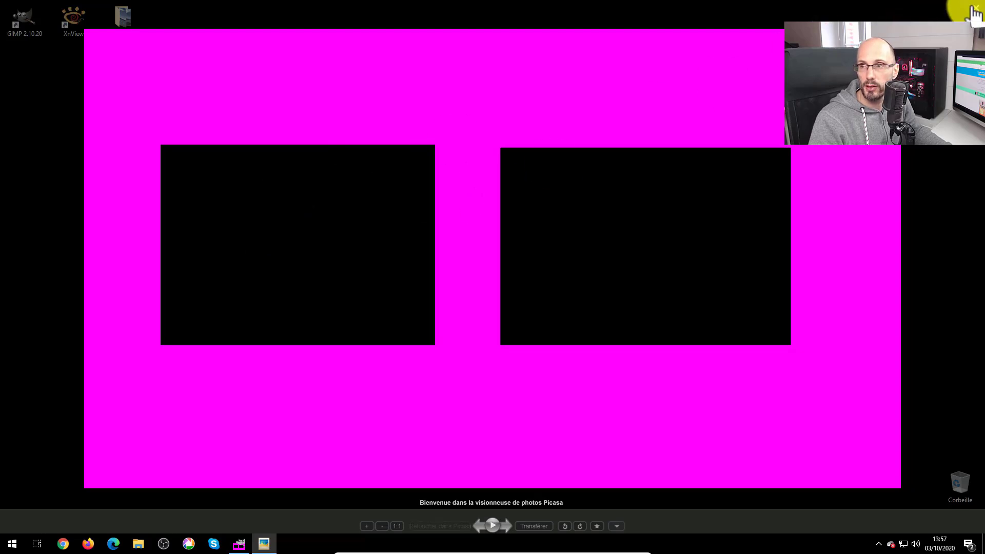
click(976, 12)
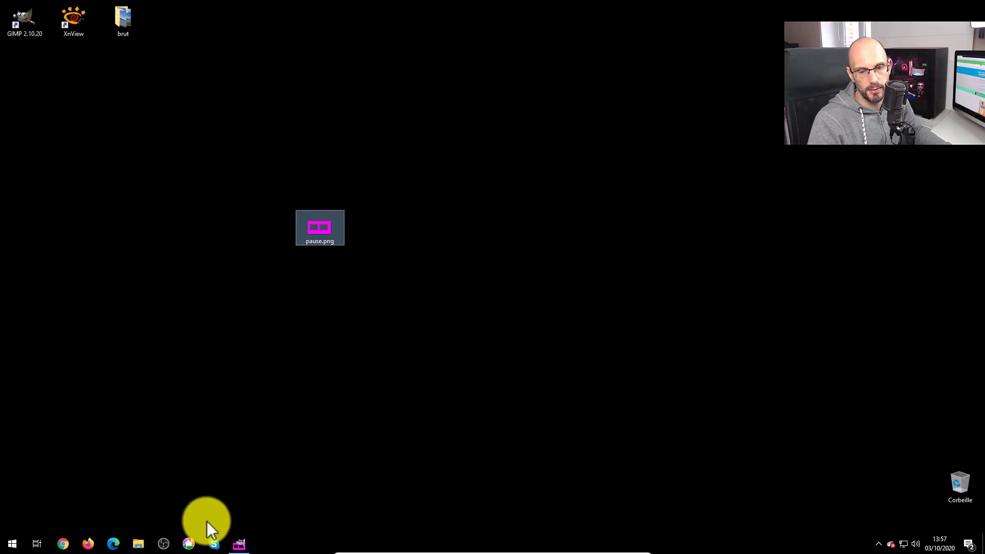
Step: Switch to OBS and set the Image source's file to pause.png from the Bureau folder
click(162, 543)
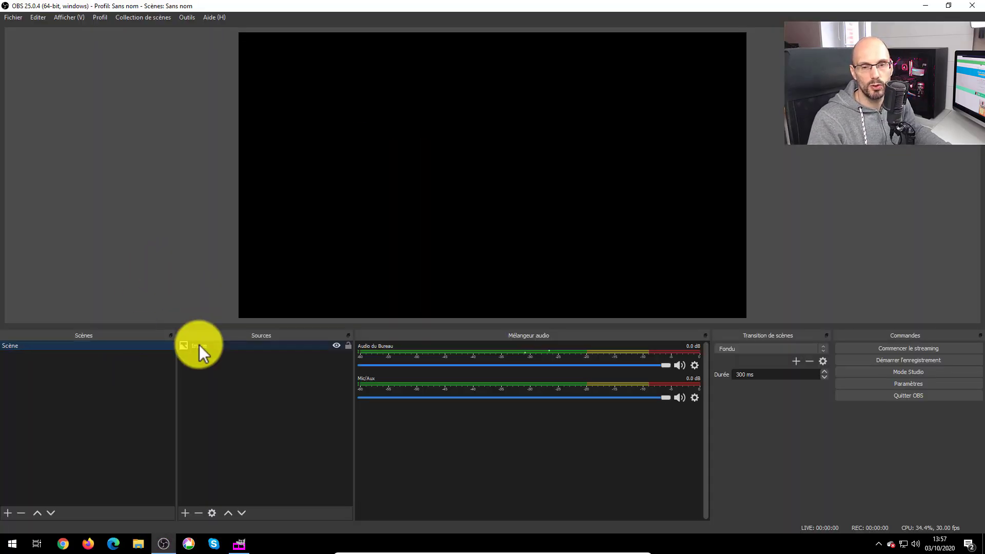
click(199, 344)
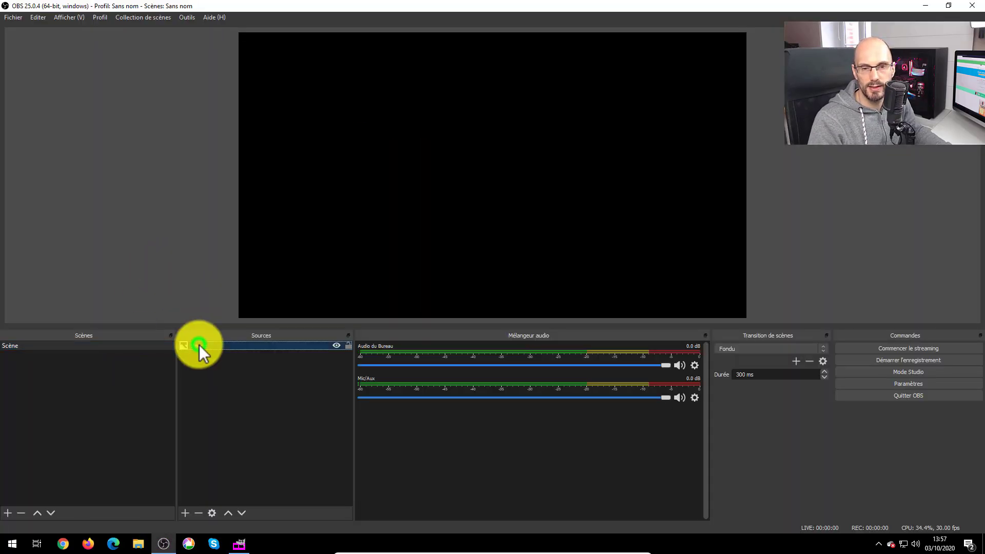
double_click(199, 345)
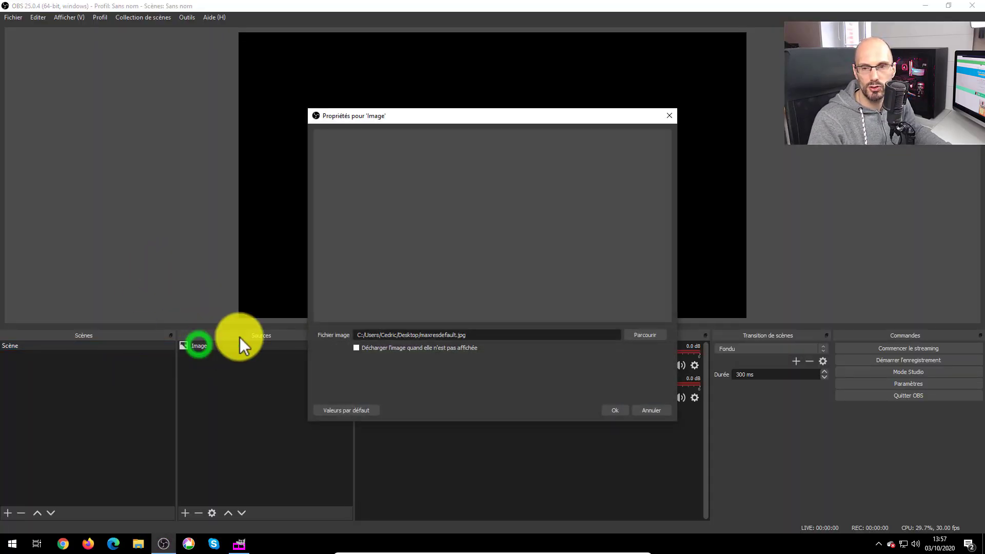
click(644, 336)
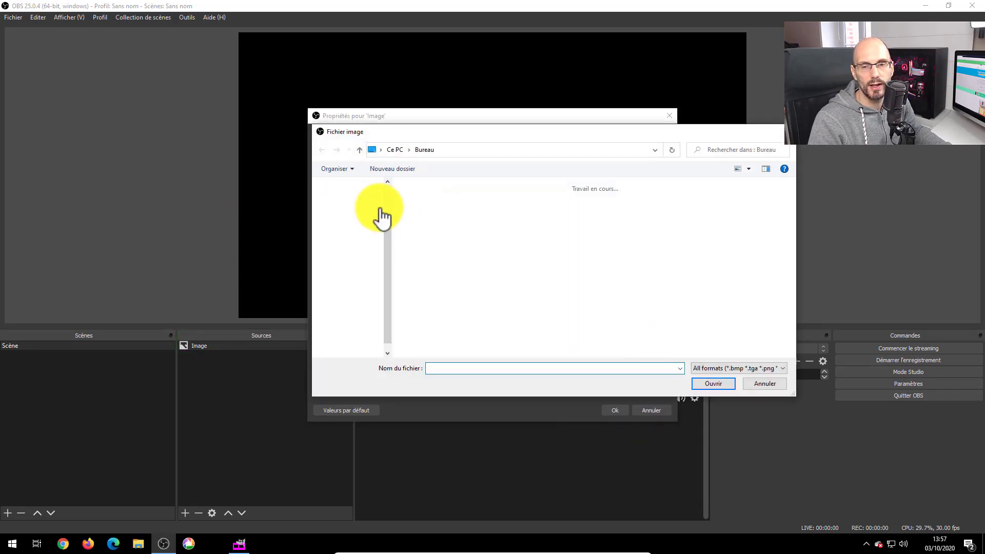
scroll(384, 200, up, 2)
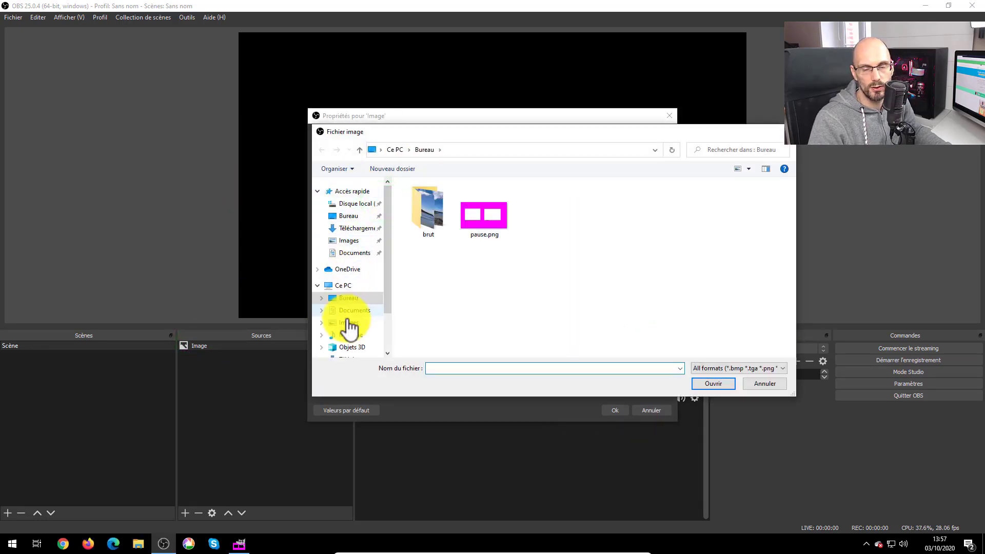
click(344, 296)
click(492, 210)
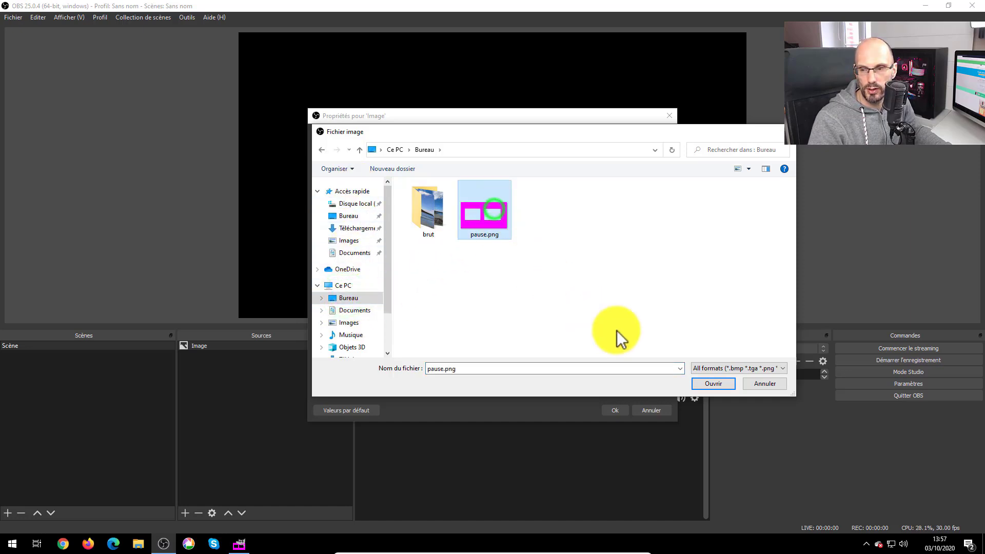
click(723, 385)
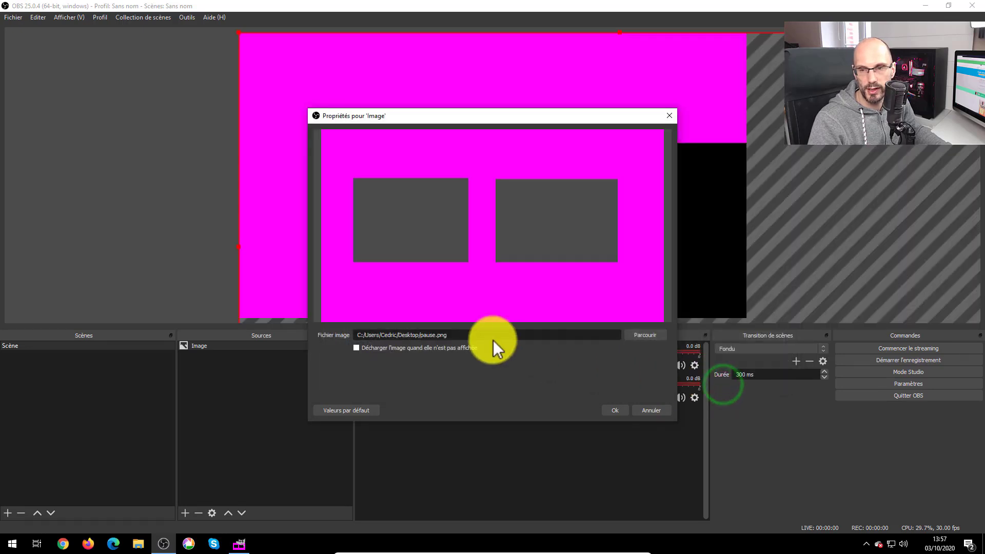
click(613, 411)
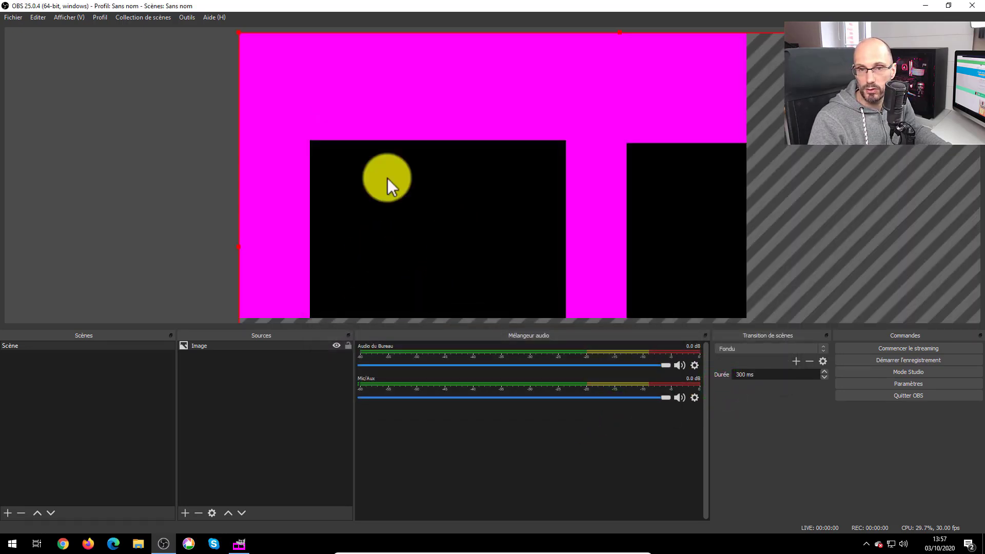
Step: Scale the magenta overlay image in the preview so that it exactly fills the canvas
drag(241, 33, 293, 100)
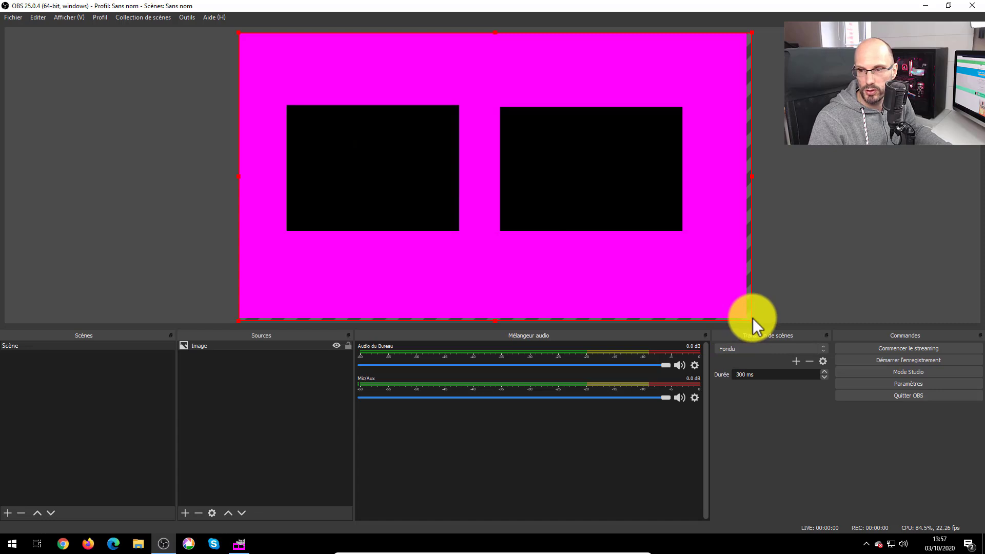
drag(752, 318, 746, 317)
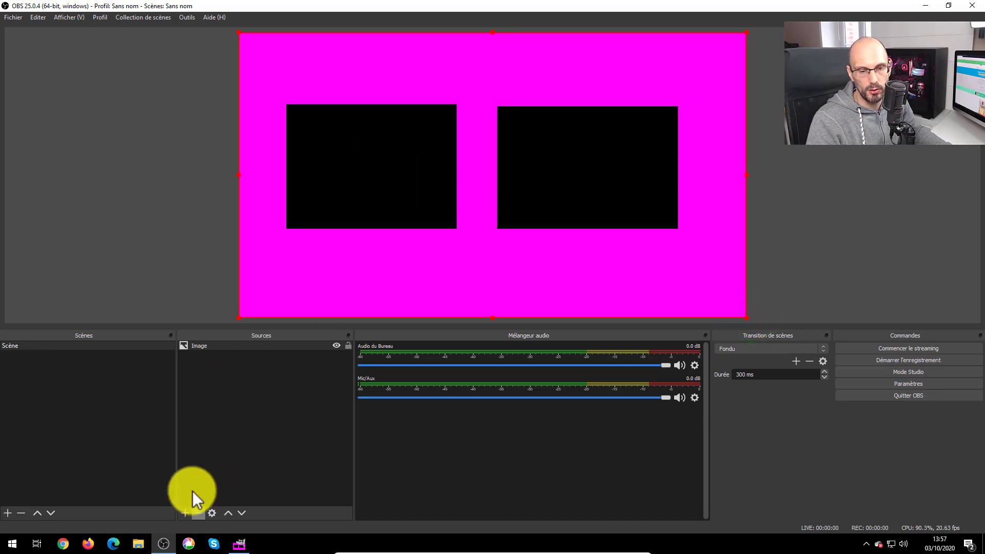
Step: Add a new image source named IAP that uses the seaside pier photo from the brut folder on the desktop
click(182, 512)
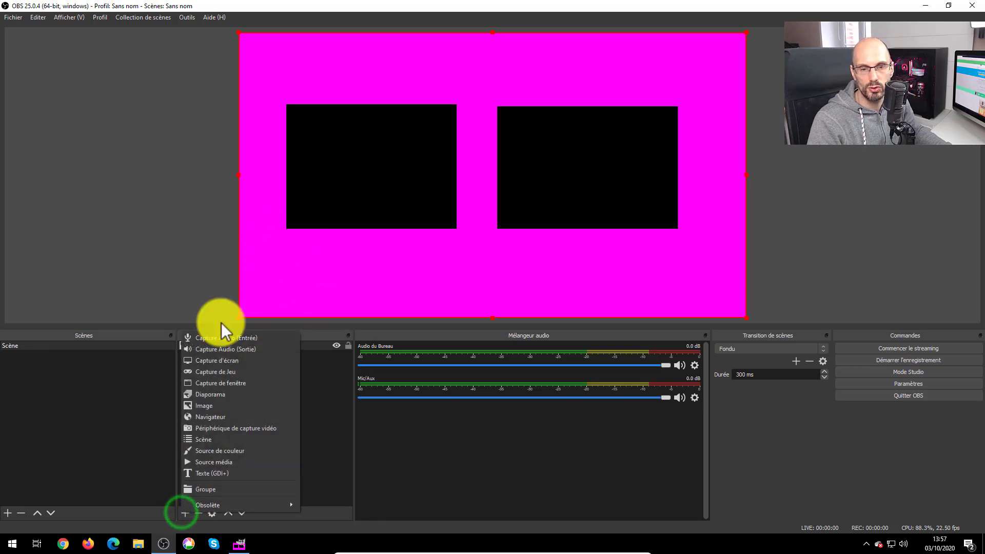
click(217, 405)
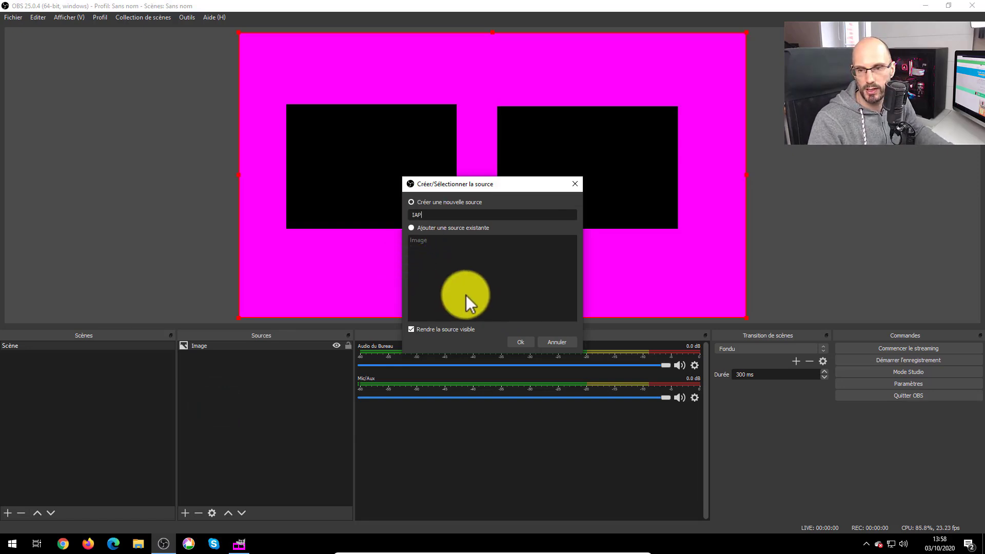
click(512, 342)
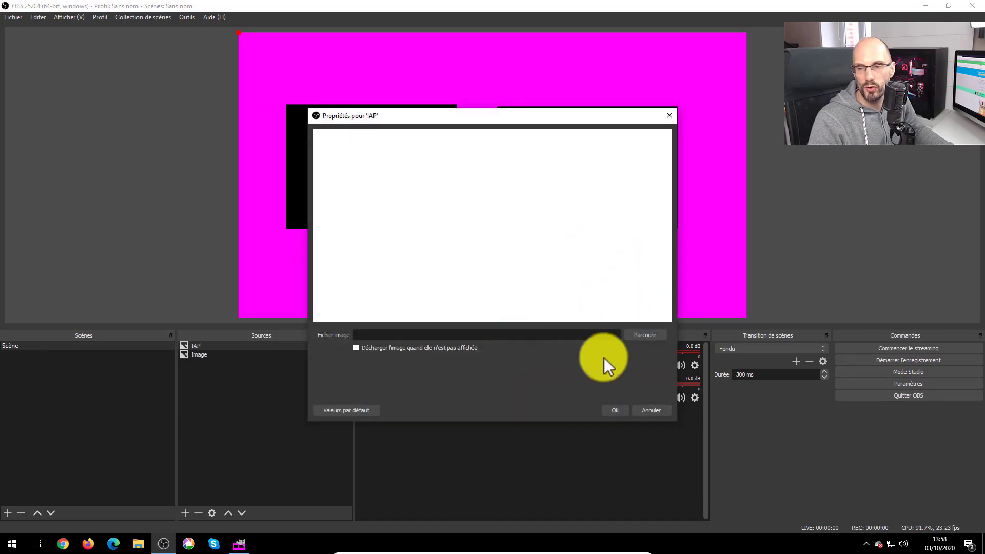
click(645, 334)
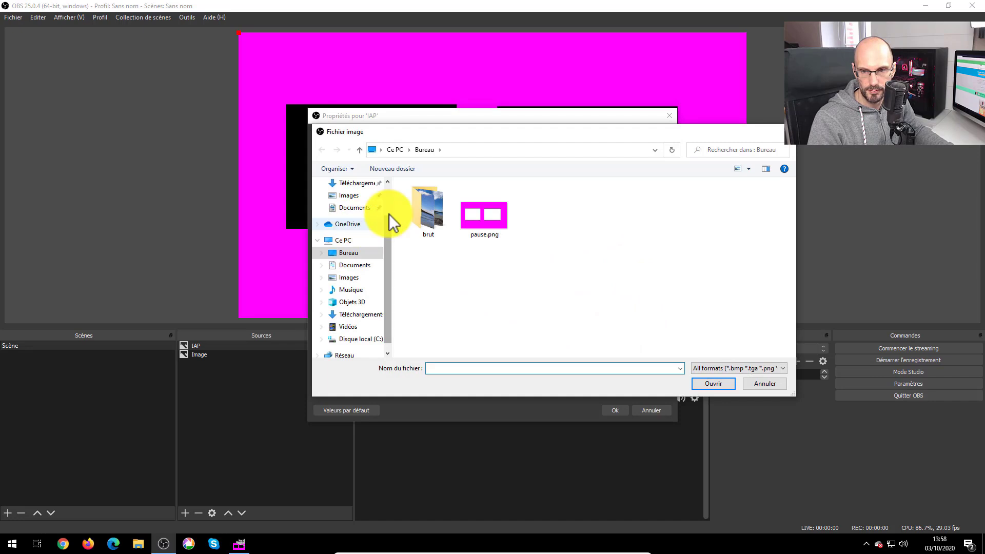
double_click(428, 211)
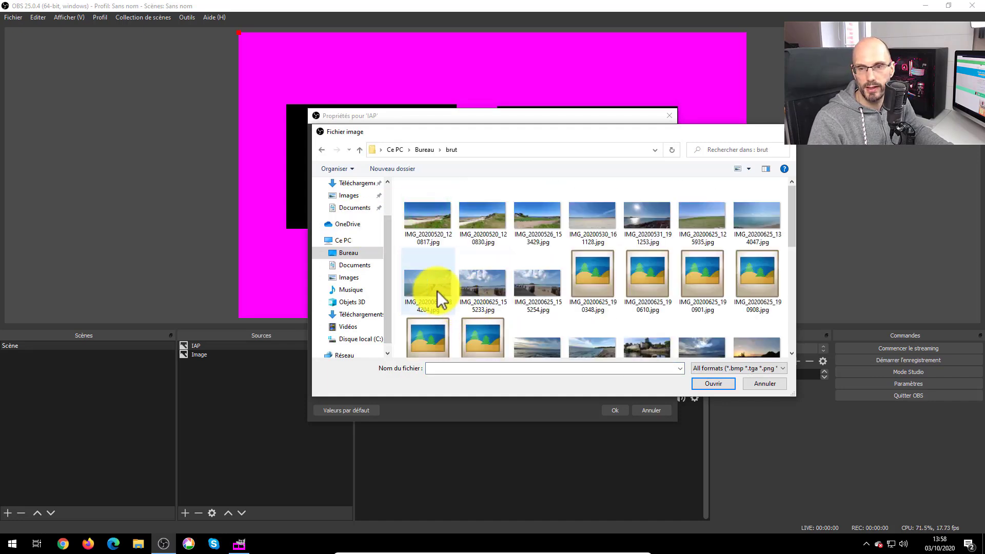
click(430, 272)
click(701, 386)
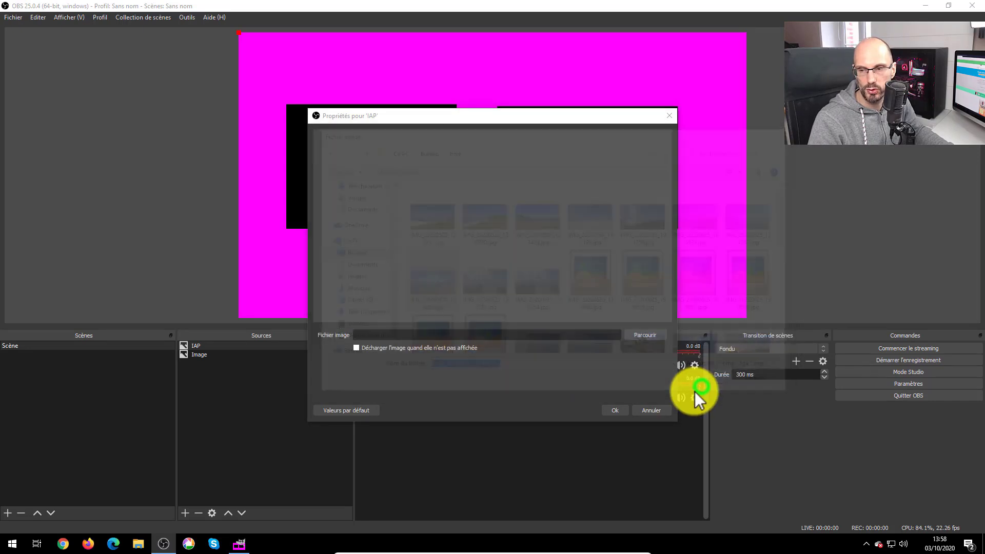
click(617, 411)
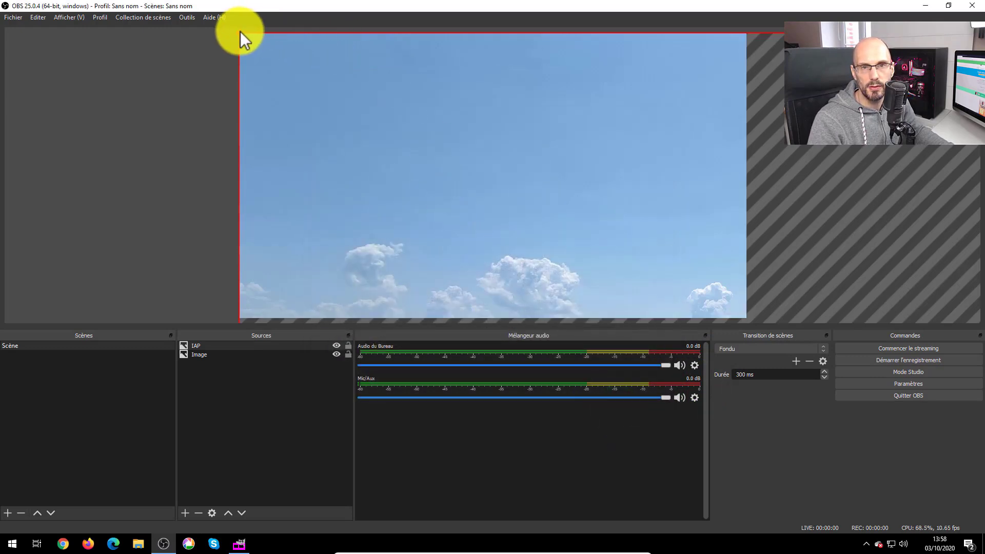
Step: Scale and align the IAP photo in the preview so that it fills the whole canvas
drag(239, 31, 544, 273)
drag(649, 280, 403, 155)
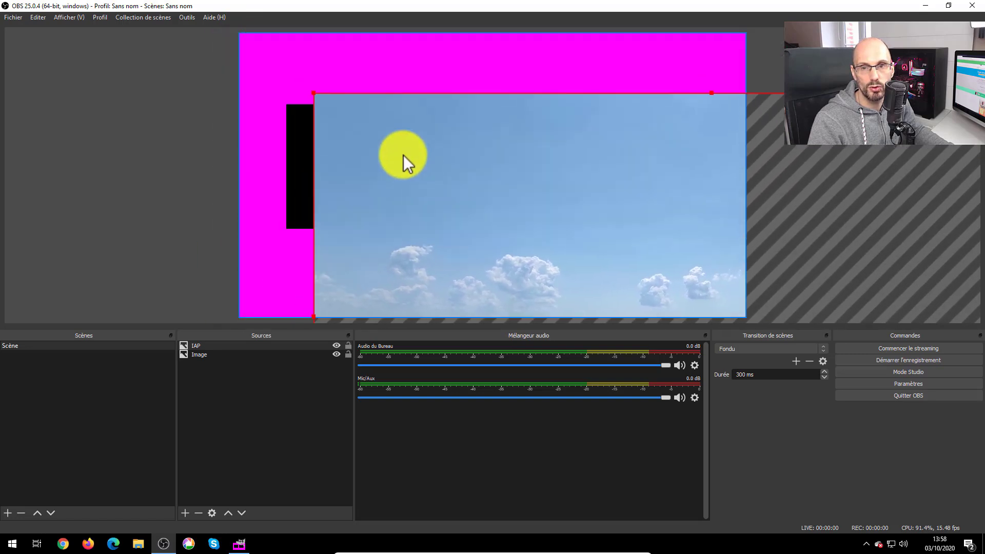
drag(315, 93, 264, 54)
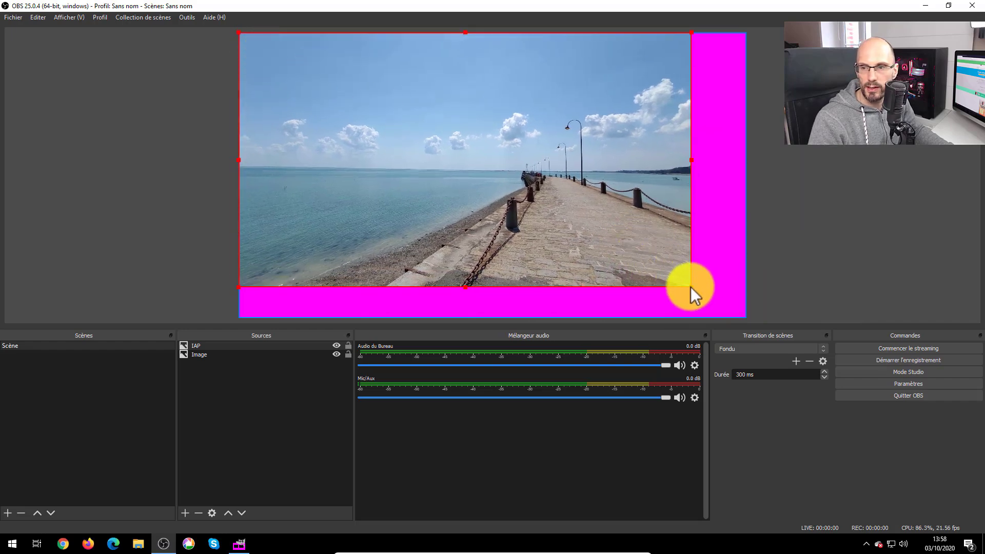
drag(690, 288, 751, 318)
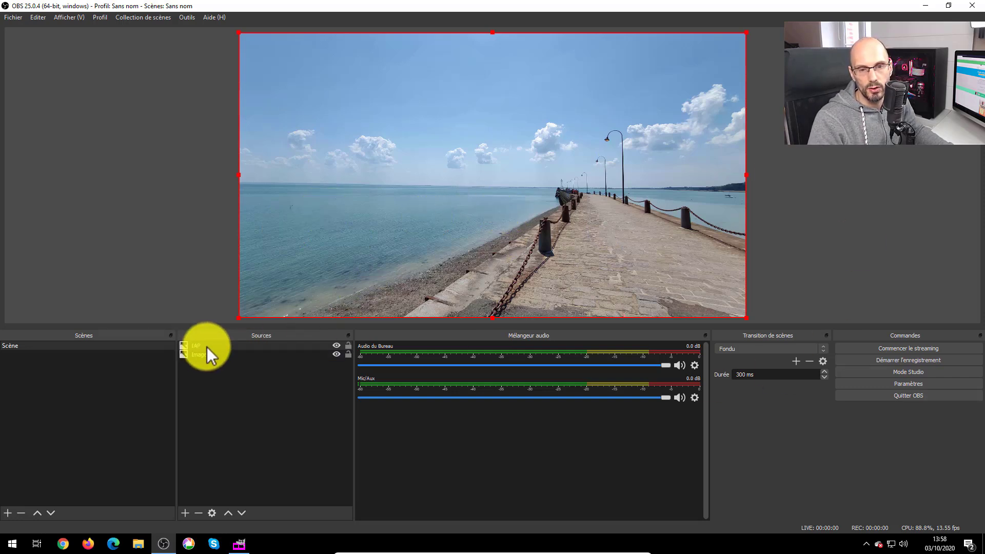
Step: Move the IAP source below the Image source and deselect it in the preview
click(222, 346)
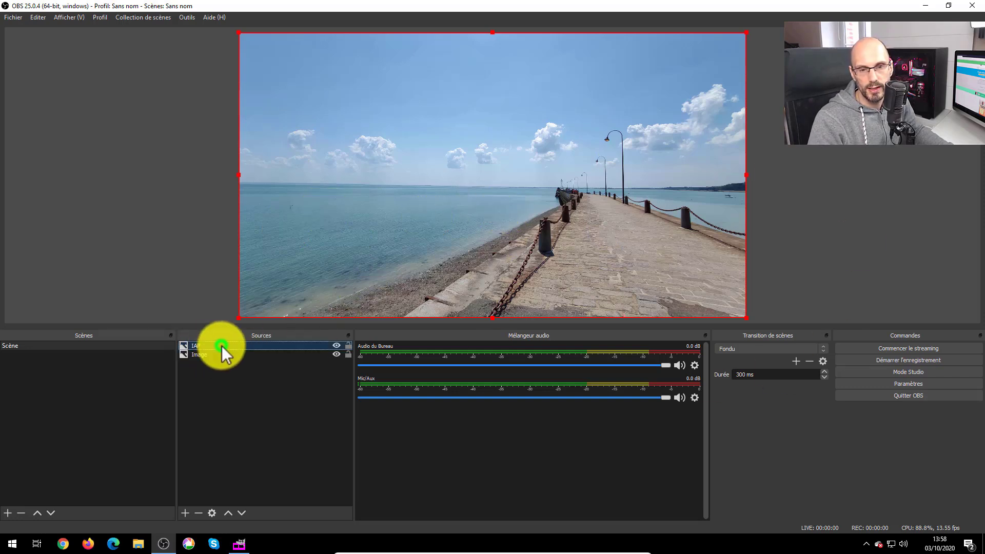
click(241, 513)
click(144, 176)
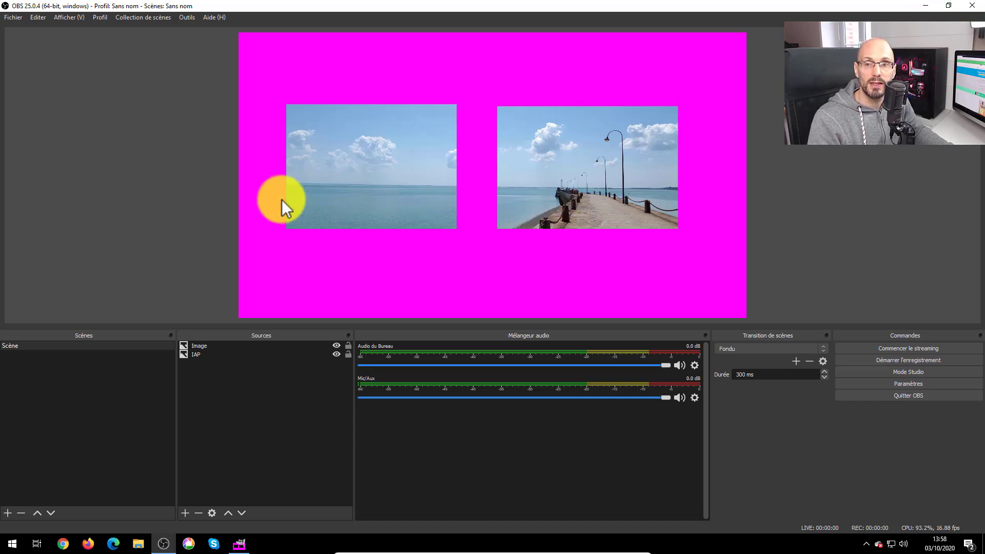
Step: Show the desktop and place the pause.png file beside the brut folder
key(super+d)
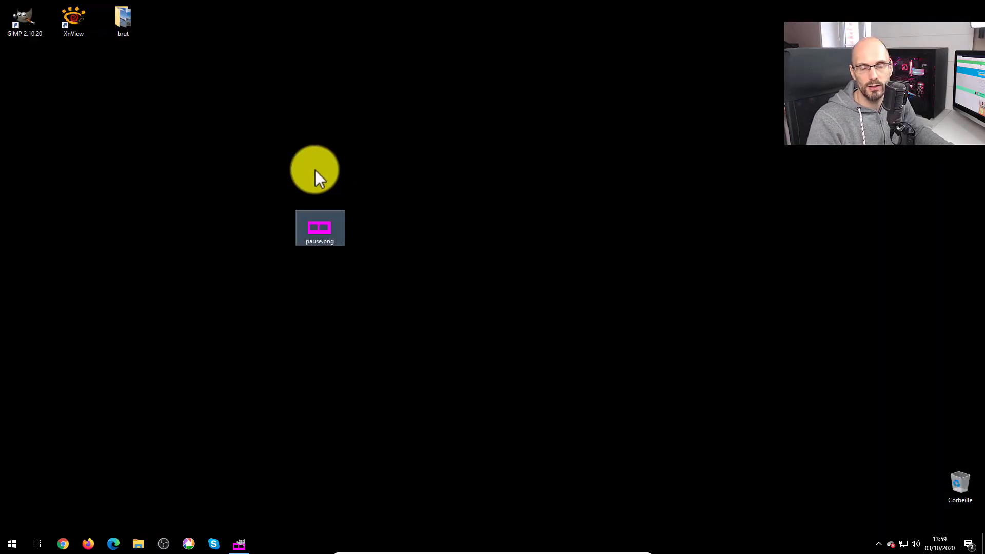
drag(325, 230, 177, 18)
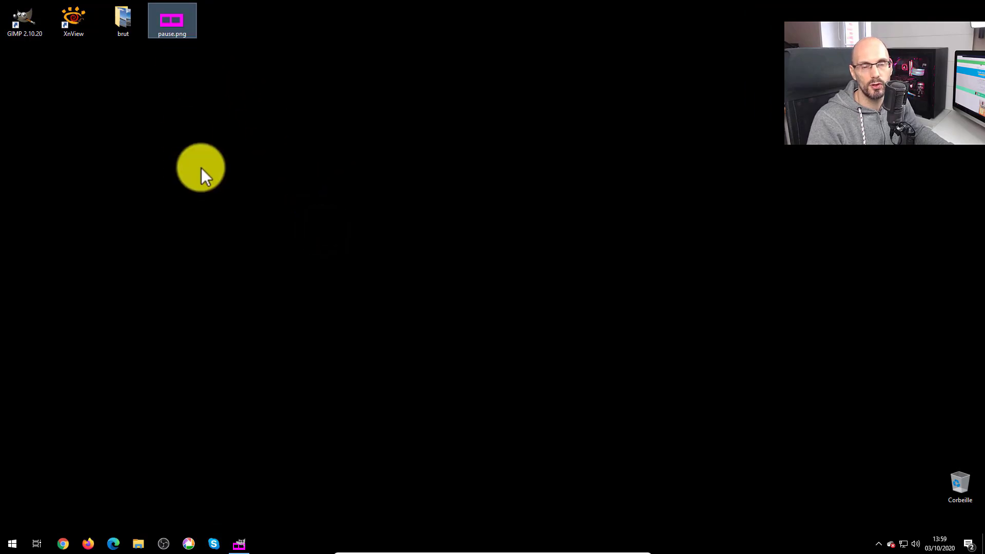
Step: Switch to GIMP and quit it, discarding the unsaved changes of both open images
click(239, 543)
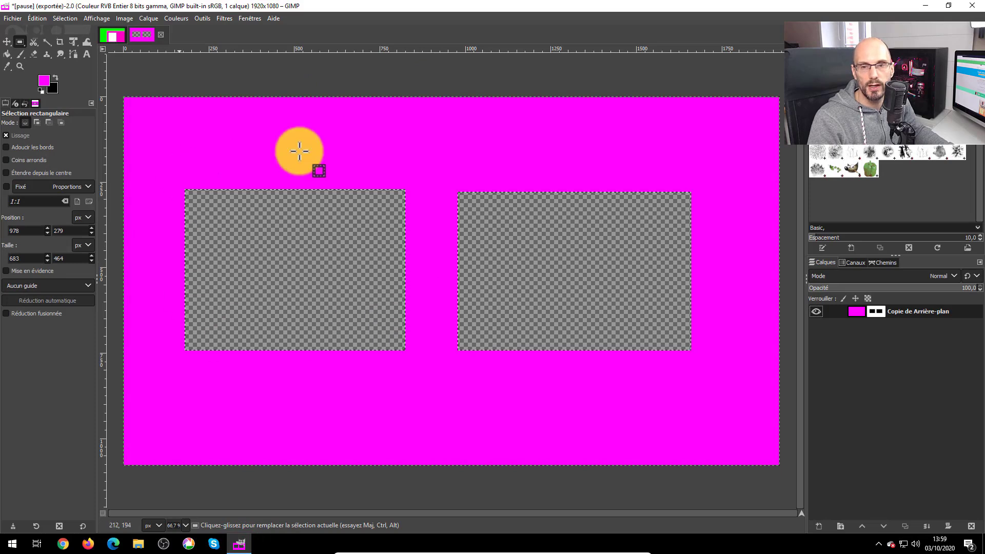
drag(235, 182, 234, 182)
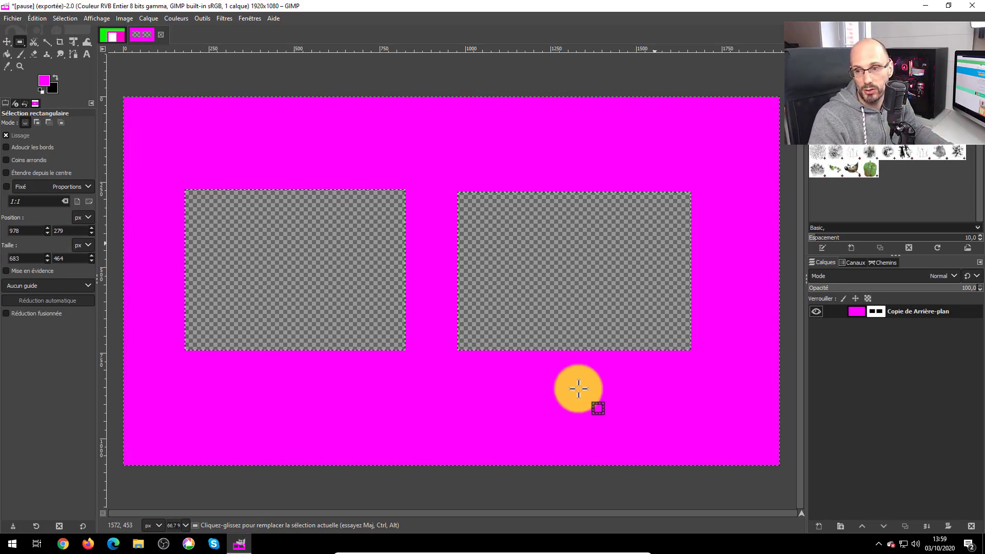
click(971, 6)
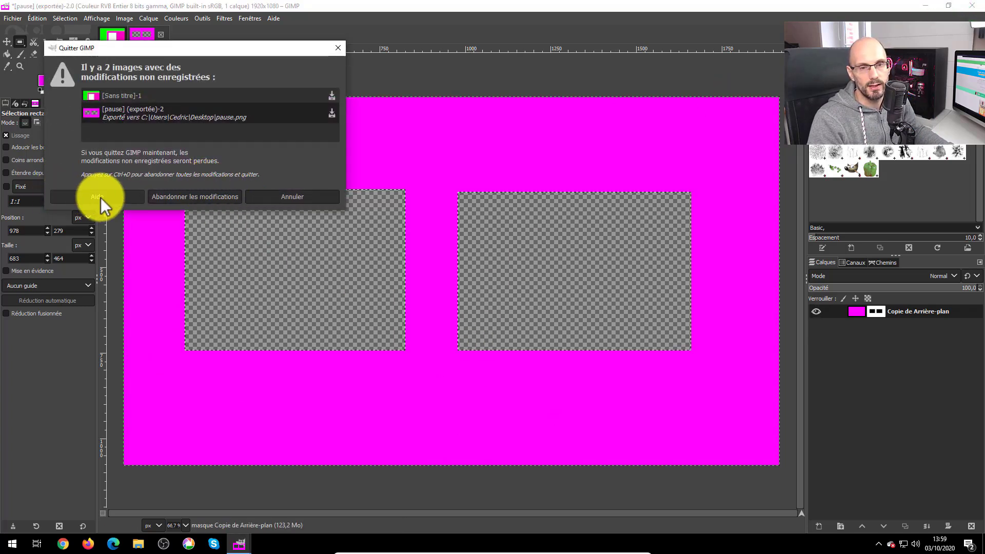
click(209, 198)
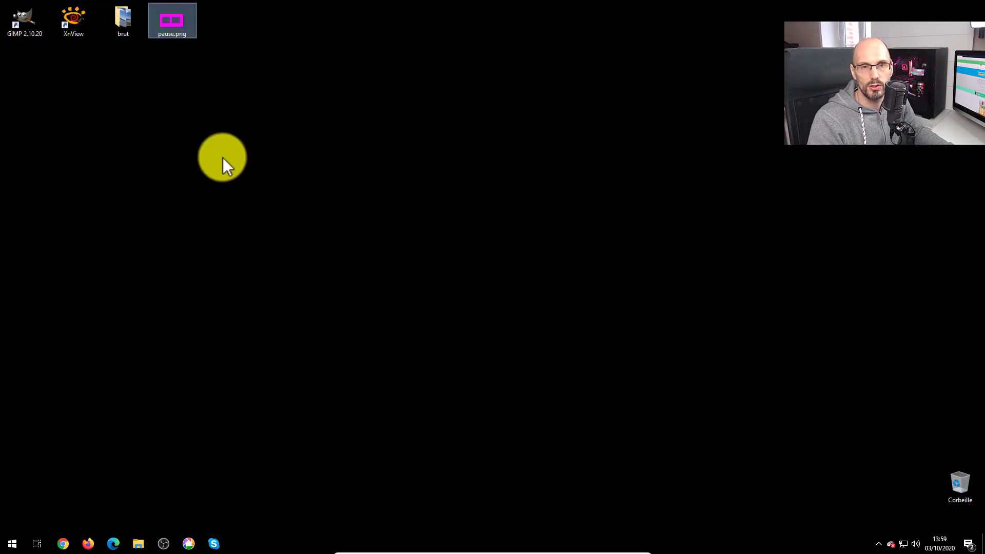
Step: Permanently delete pause.png from the desktop
key(Delete)
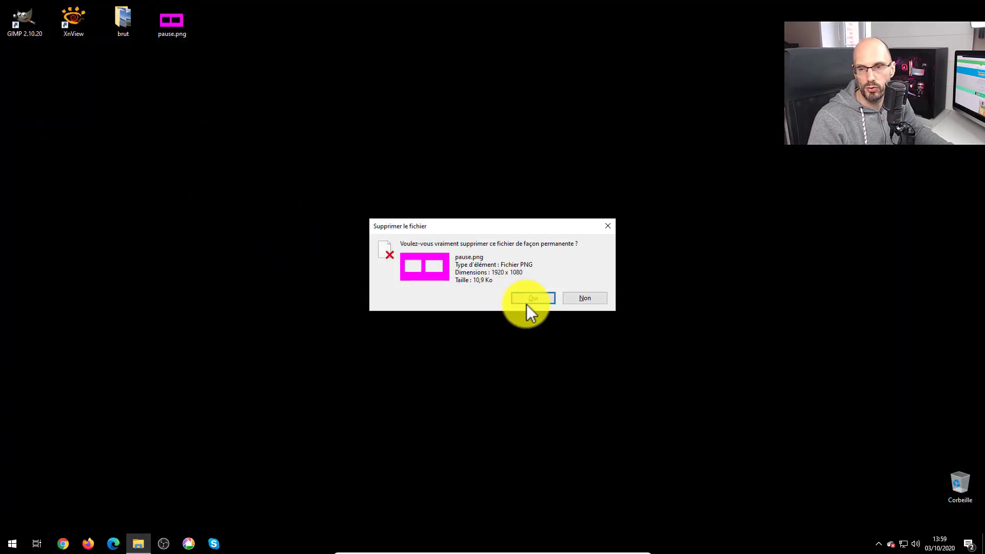
click(519, 295)
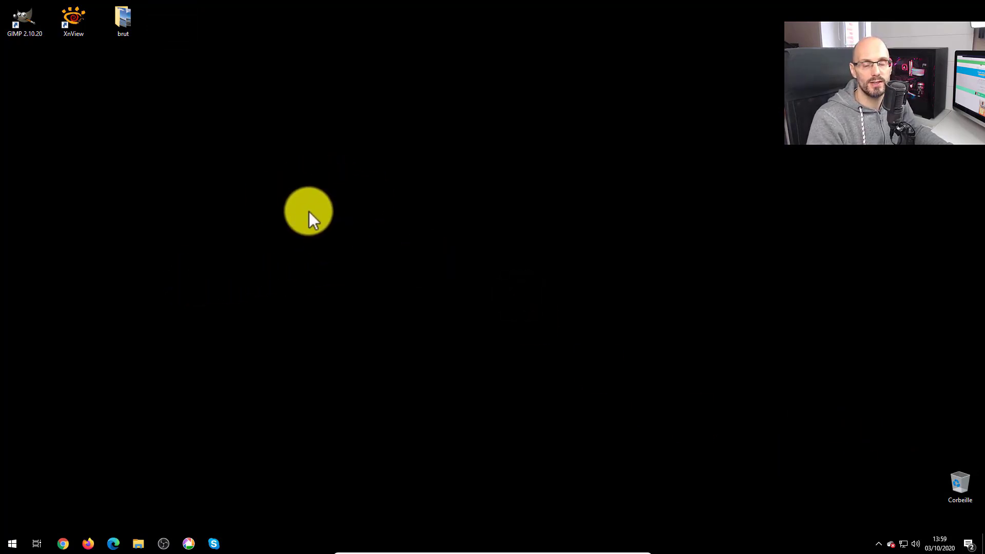
Step: Shut down the computer
click(11, 543)
click(12, 524)
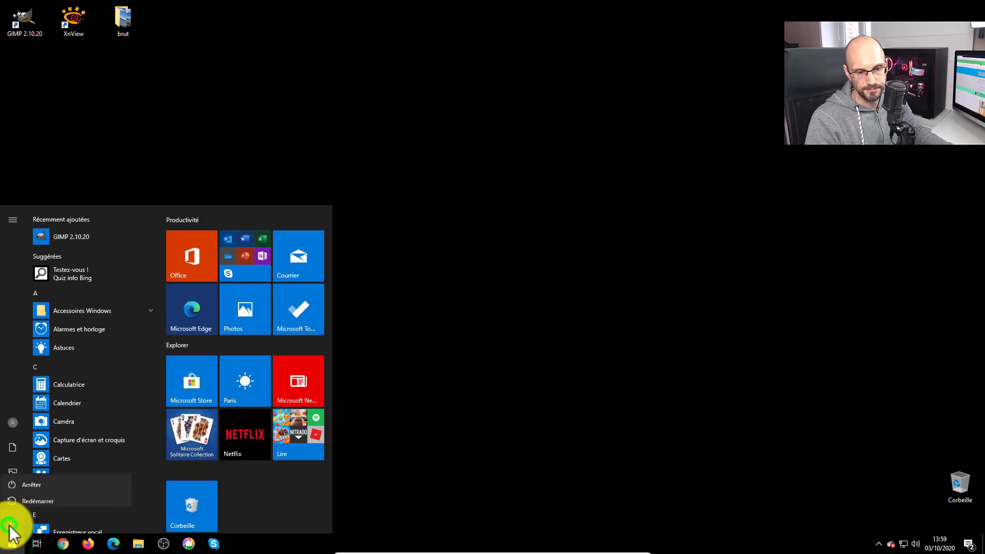
click(30, 482)
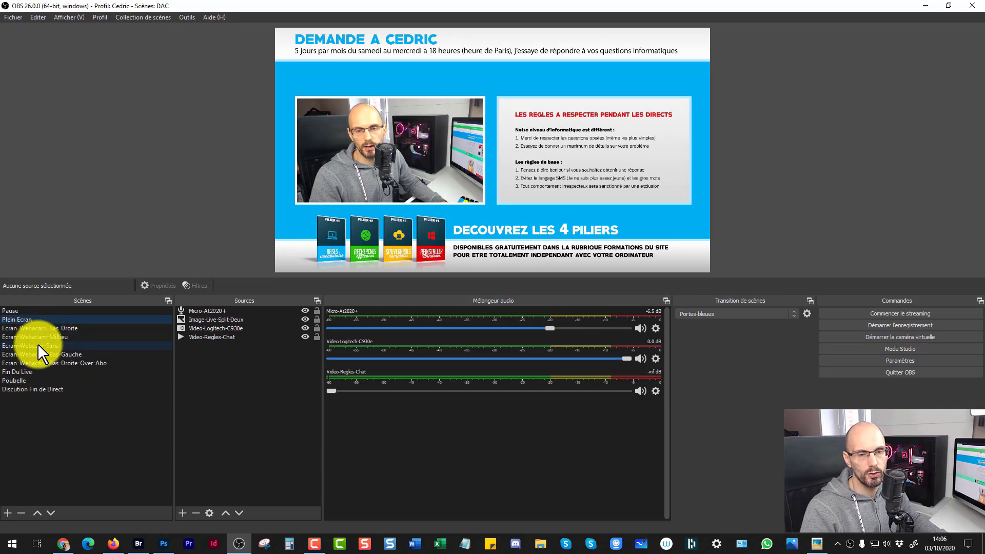
Step: Activate the OBS scene Ecran-Webcam-Bas-Droite and capture its whole preview area with the Snipping Tool
click(44, 328)
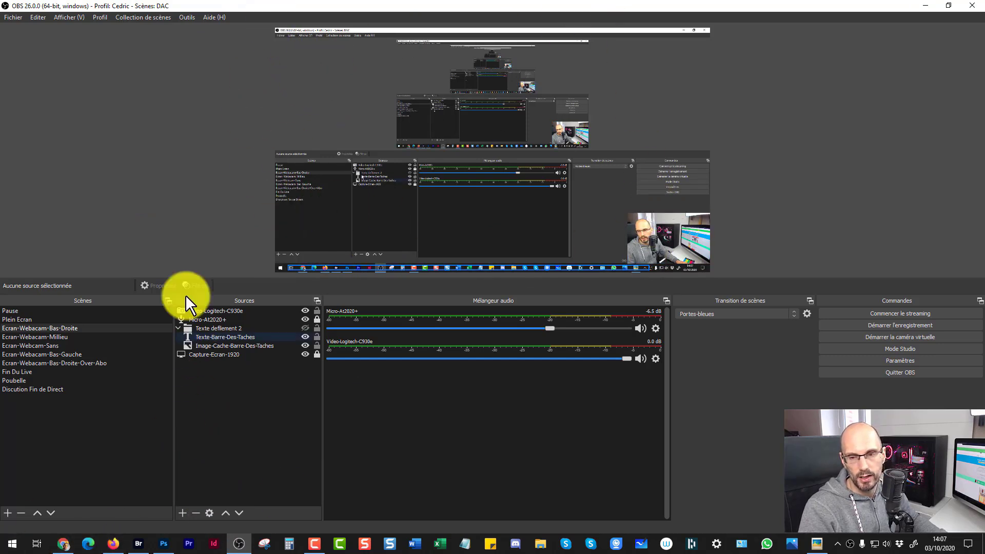
click(264, 545)
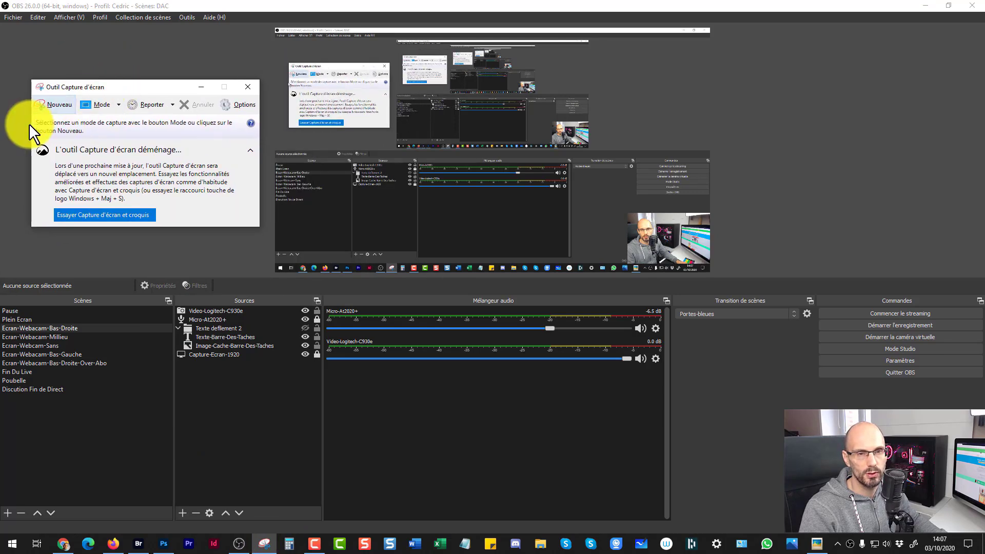
click(48, 103)
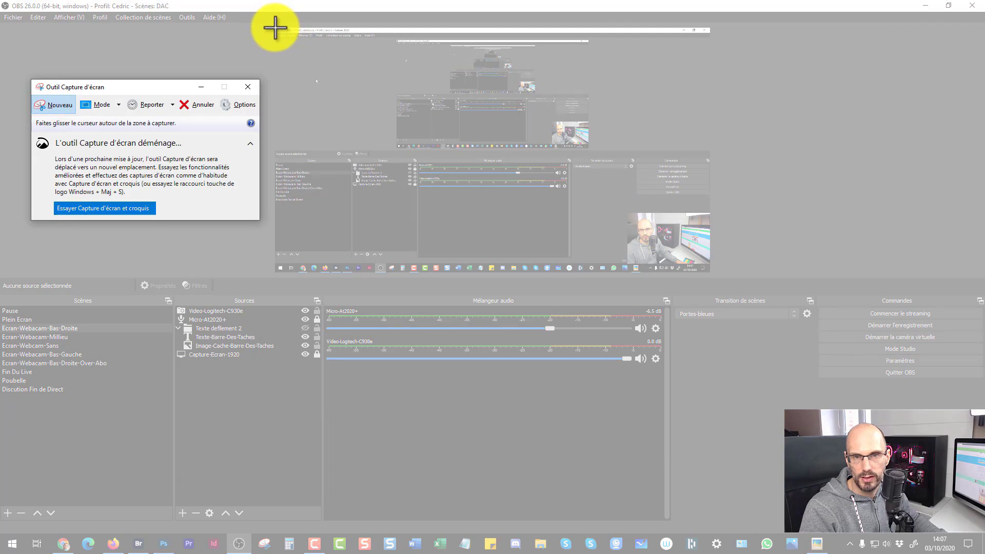
drag(275, 27, 711, 272)
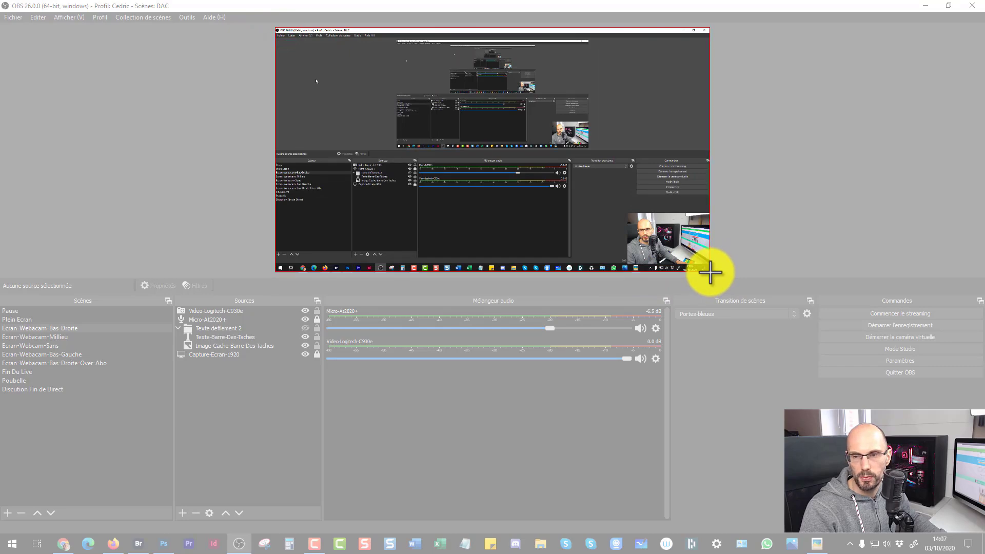
drag(709, 273, 710, 273)
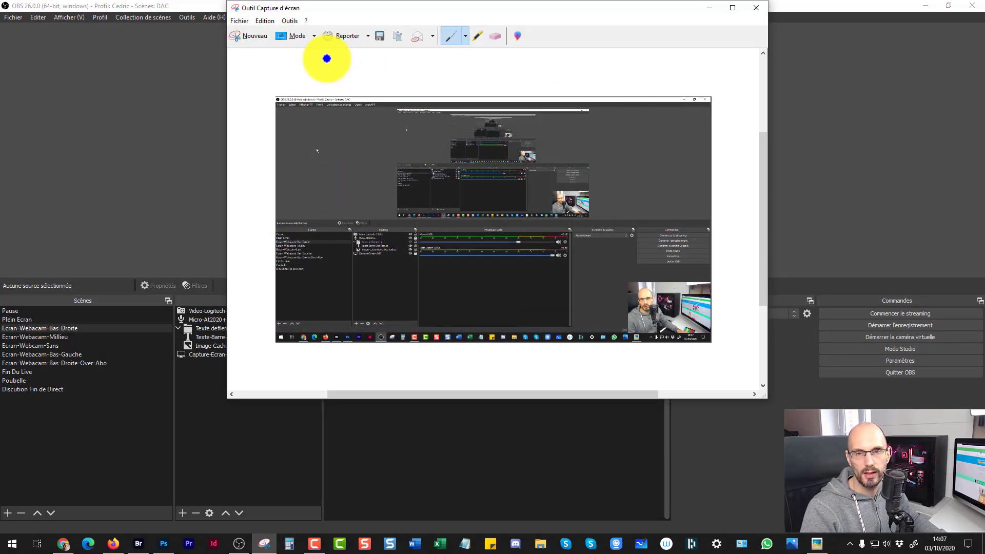
Step: Save the capture to the desktop as a PNG named temp and minimize the OBS window
click(239, 21)
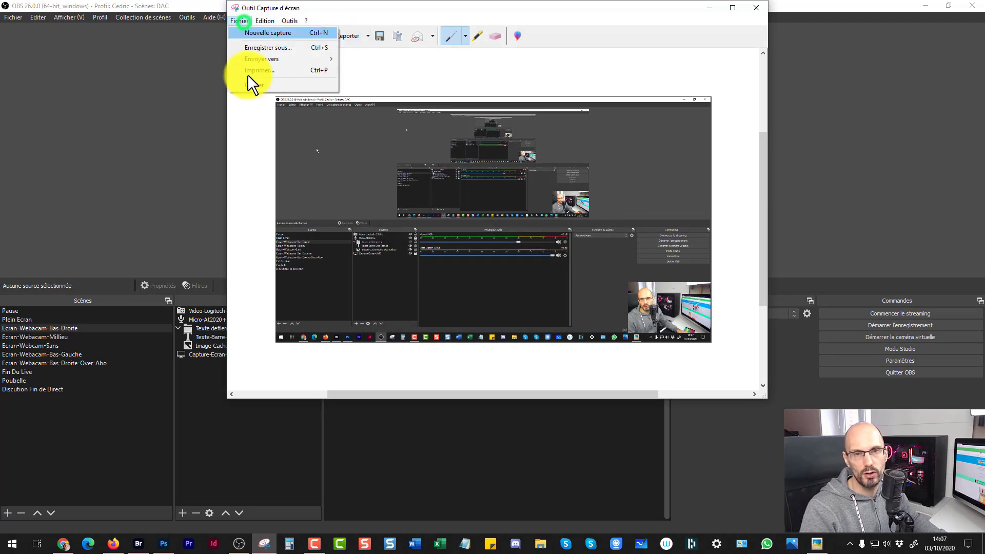
click(261, 47)
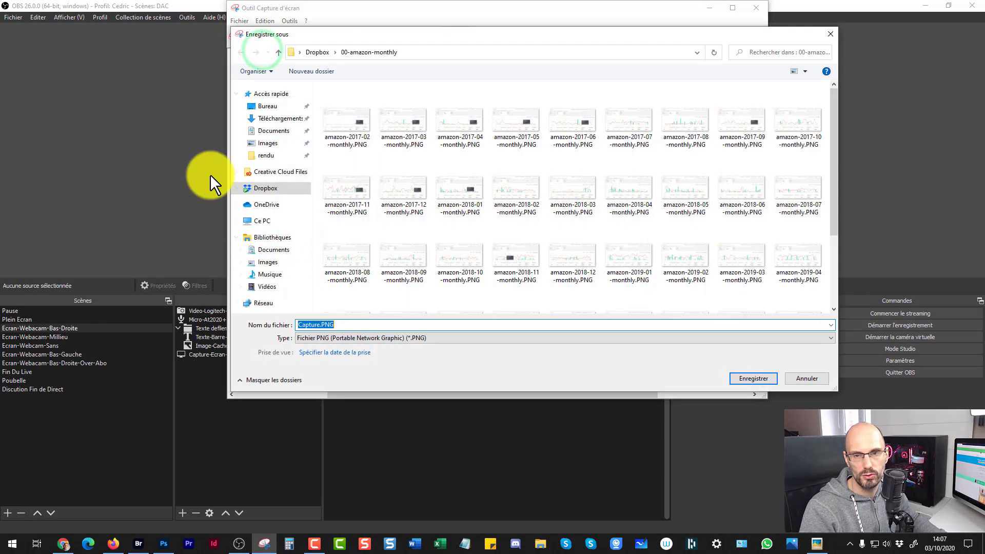
click(269, 106)
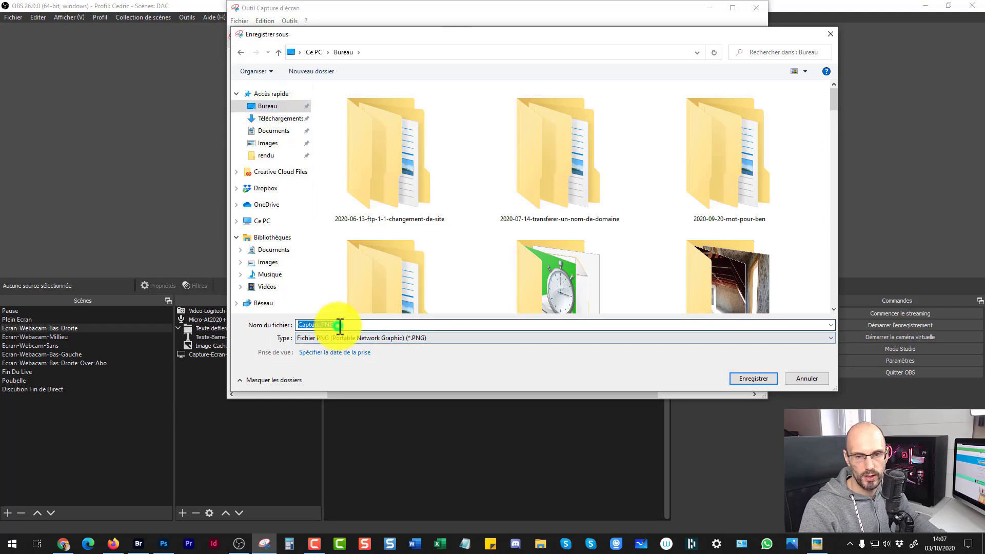
text(temp)
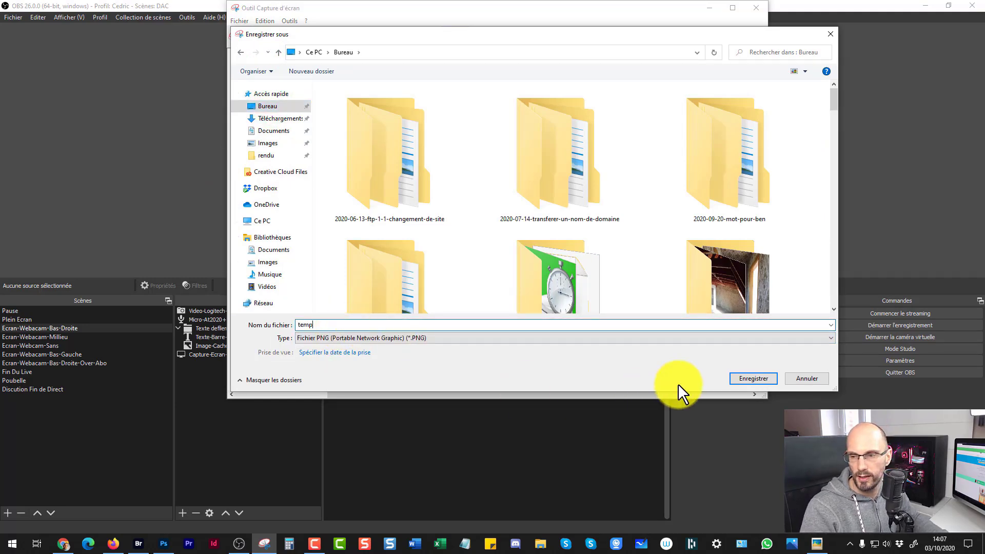
click(753, 377)
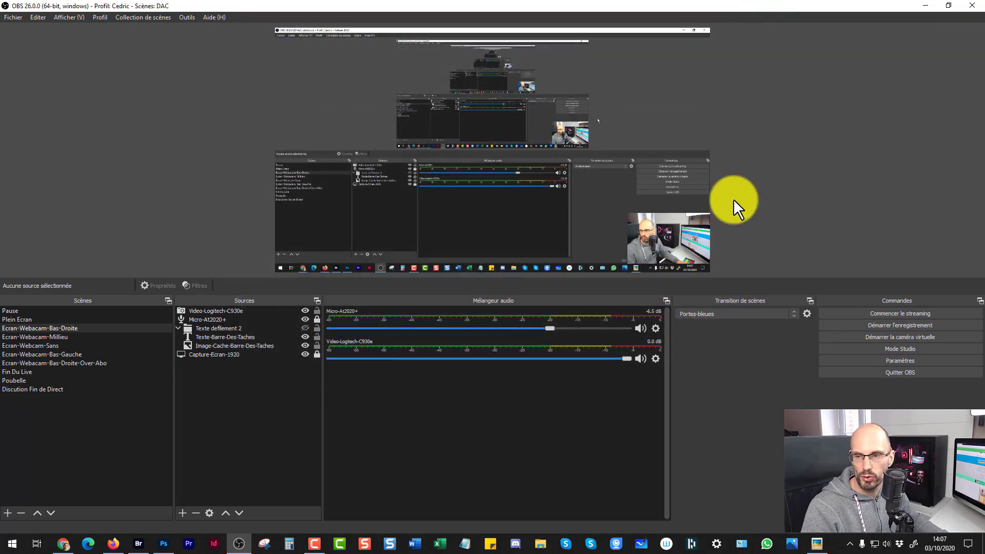
click(924, 5)
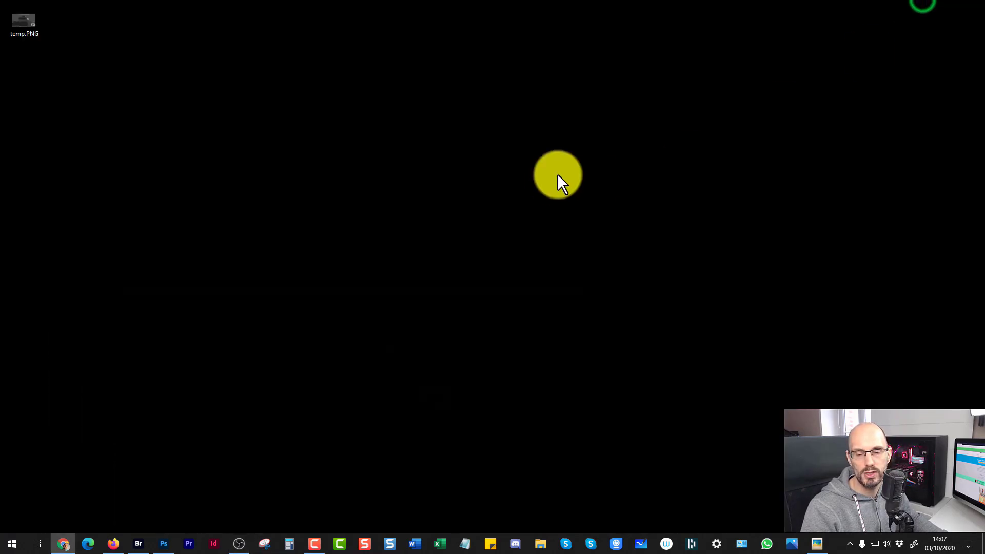
Step: Switch to Photoshop and create a new transparent document 1920 pixels wide and 1080 pixels high
click(162, 543)
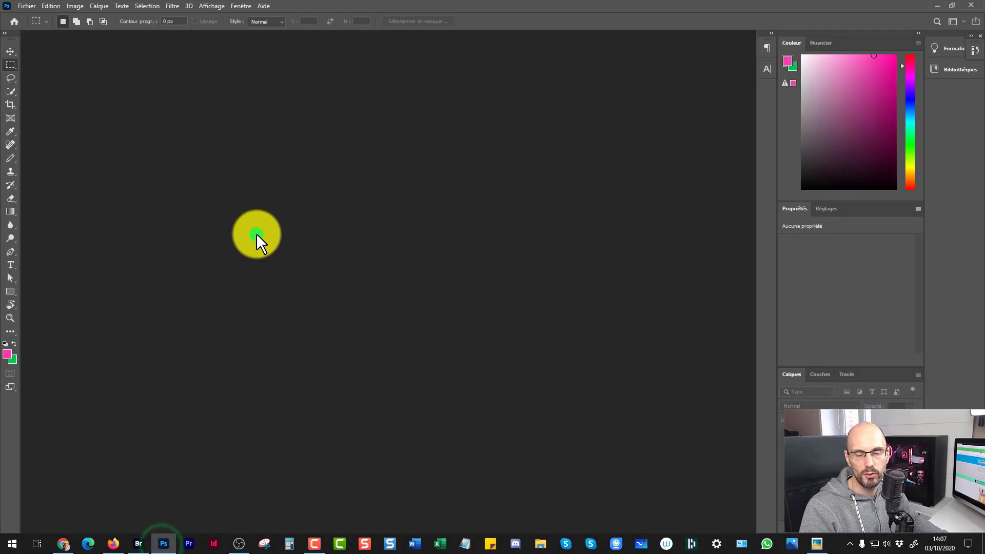
double_click(257, 233)
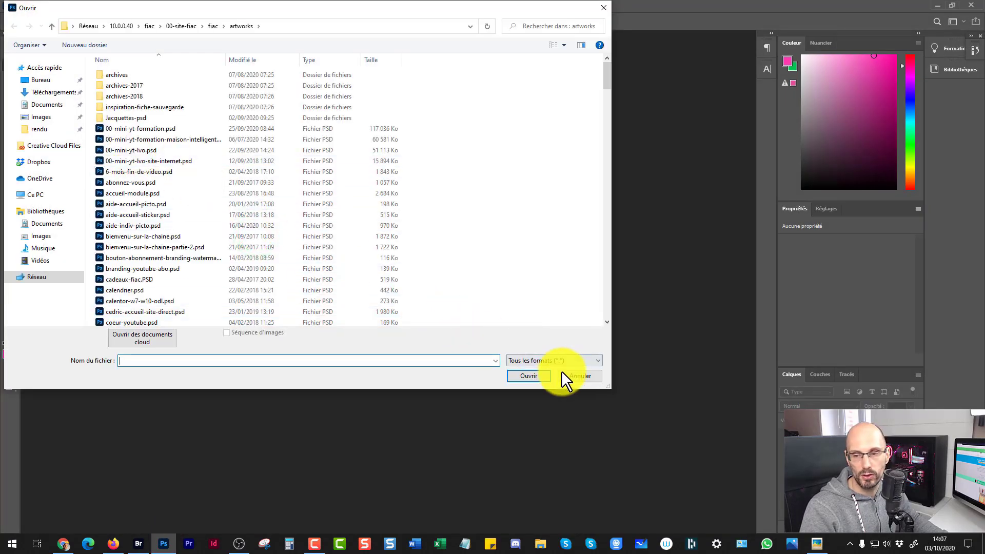
click(565, 374)
key(ctrl+n)
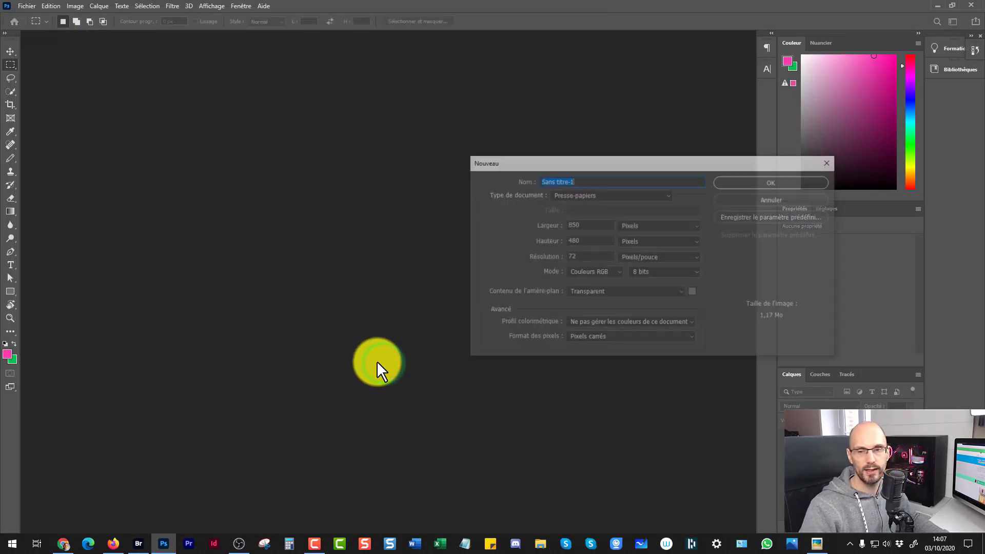
double_click(589, 224)
text(1920)
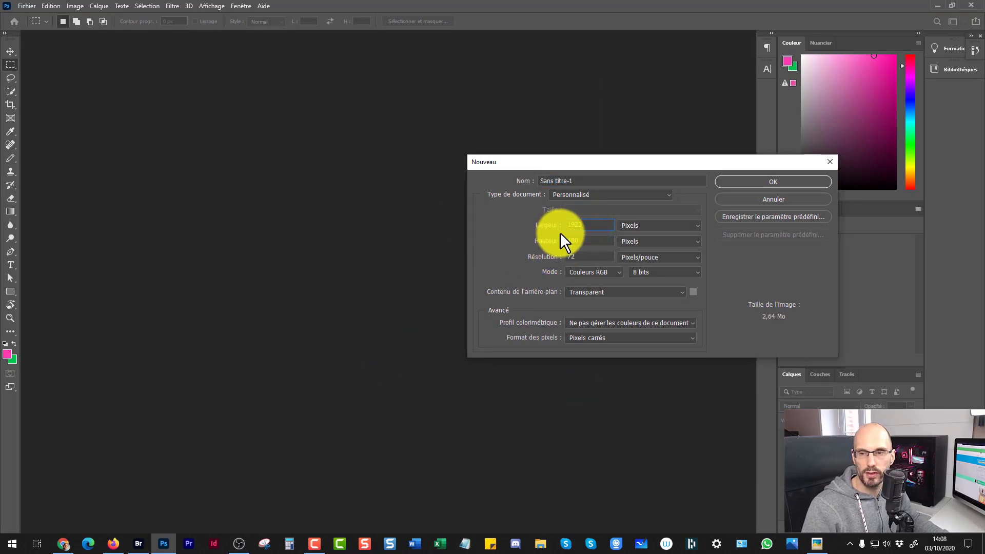
double_click(590, 241)
text(1080)
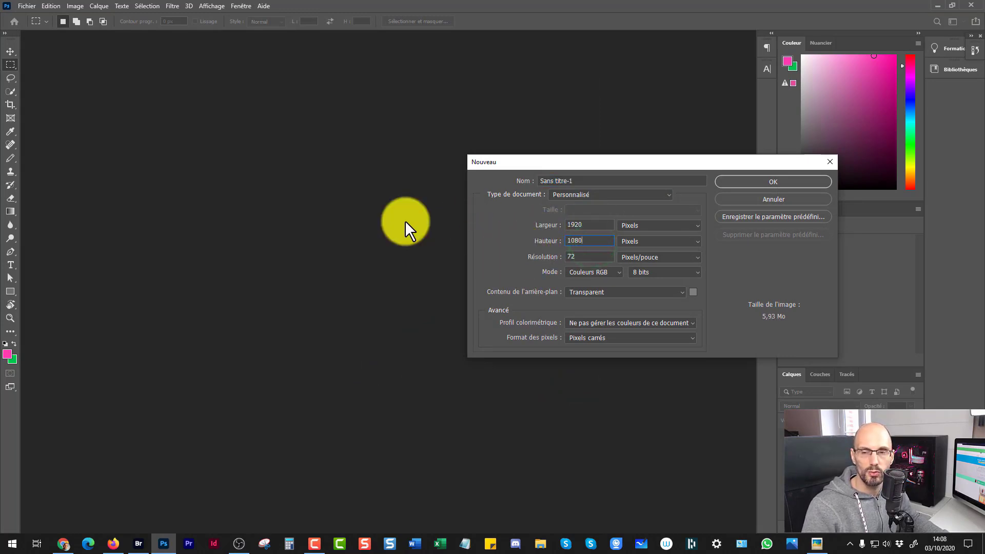
key(Return)
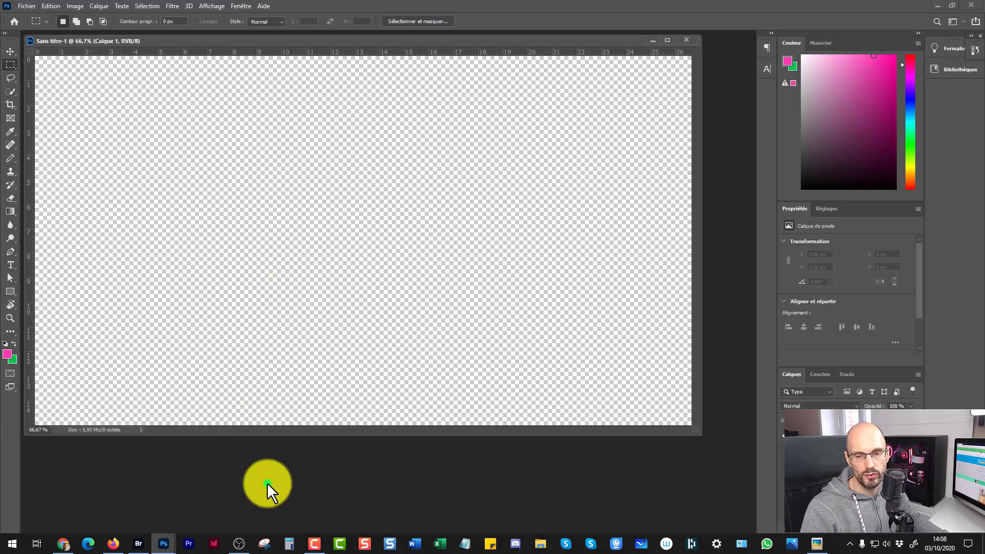
double_click(267, 483)
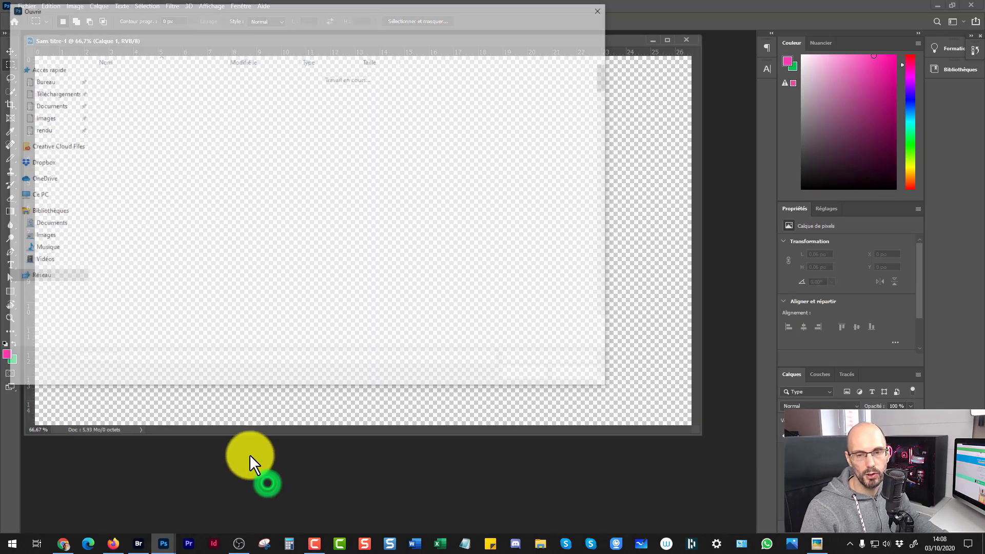
click(41, 80)
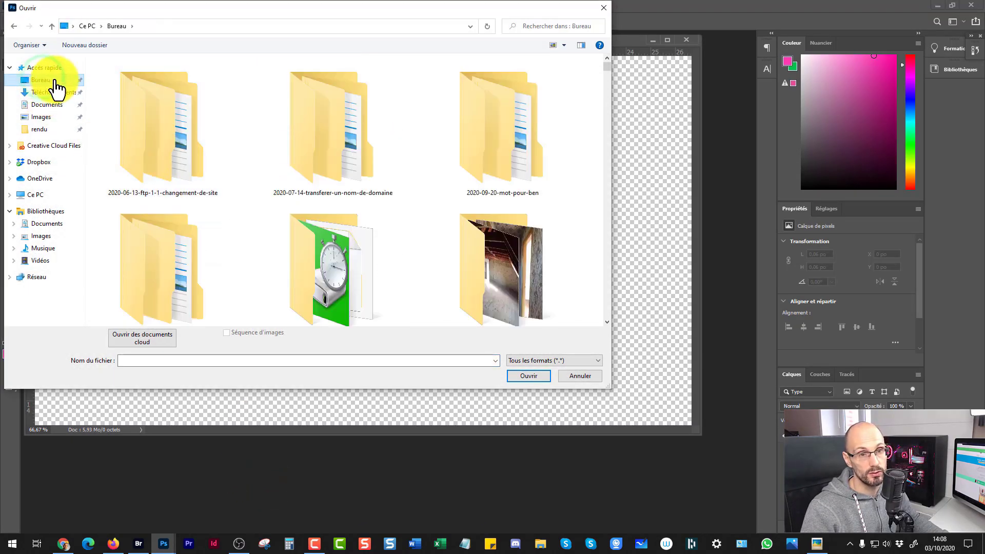
click(604, 8)
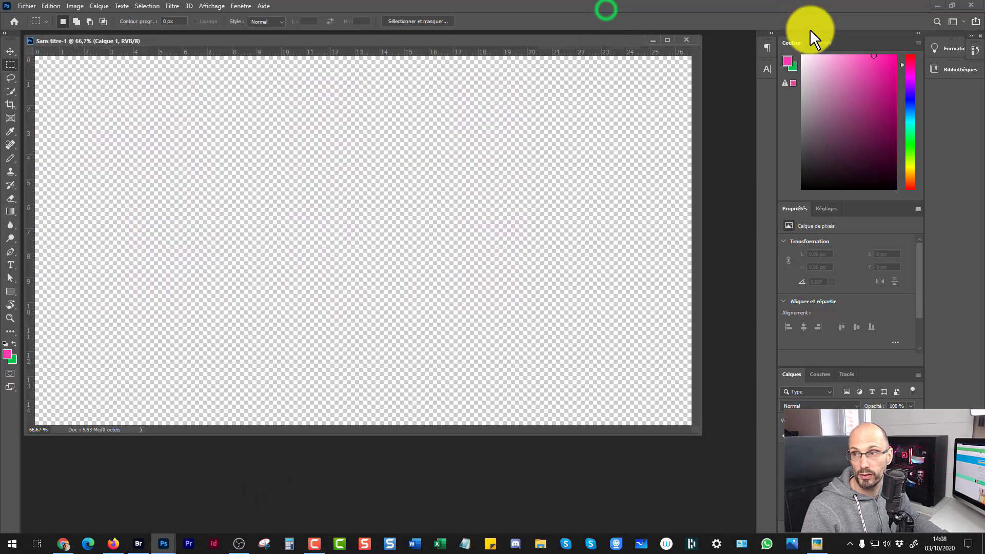
Step: Open temp.PNG from the desktop in Photoshop and copy its image into the upper-left corner of the 1920 × 1080 document
click(941, 8)
drag(22, 20, 307, 359)
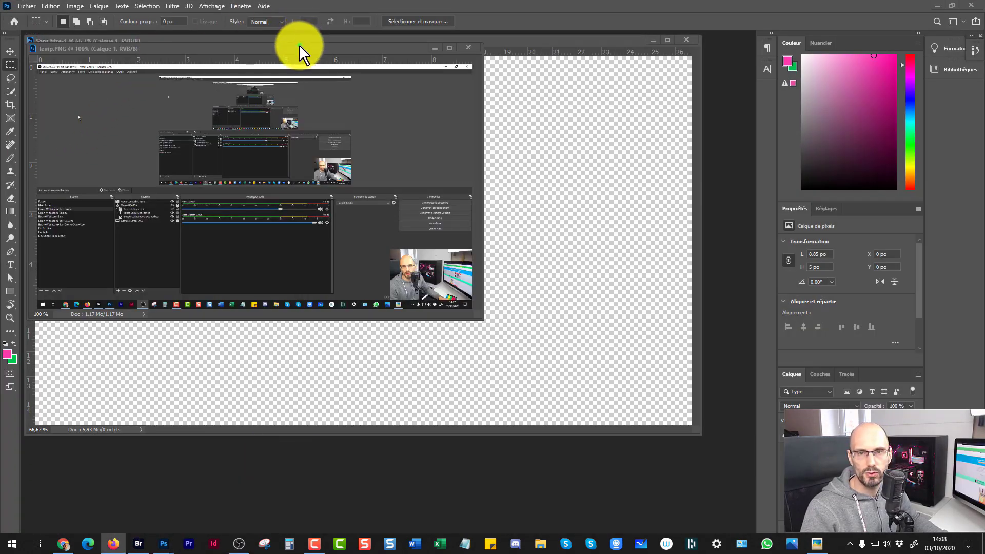
key(v)
drag(307, 49, 134, 121)
Step: Scale the placed capture proportionally to about 226% so that it fills the canvas
key(ctrl+t)
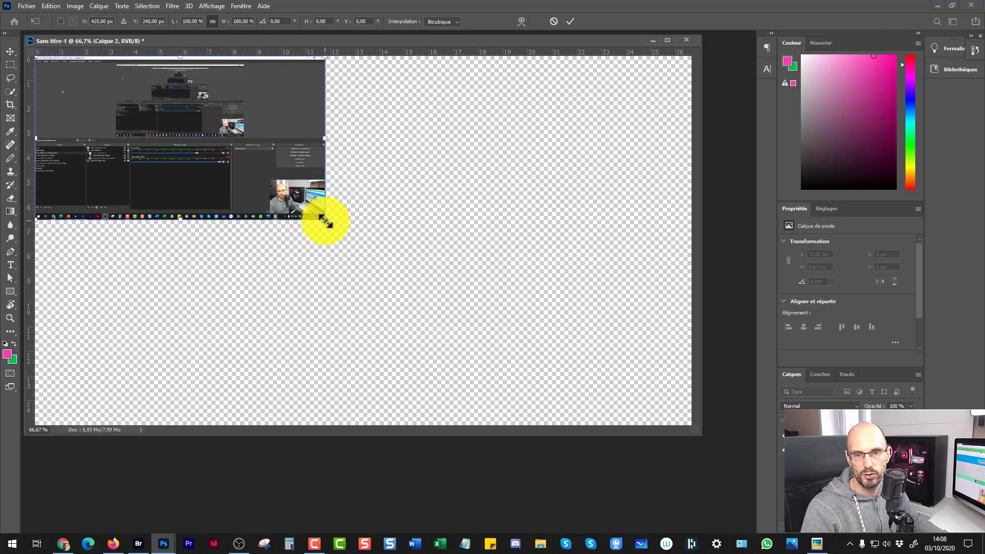
drag(326, 221, 698, 410)
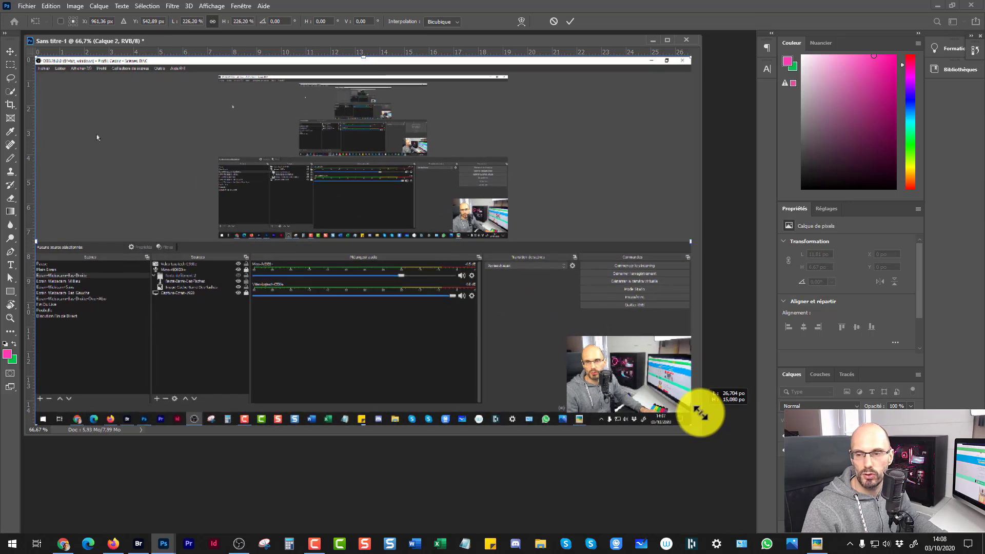
key(Return)
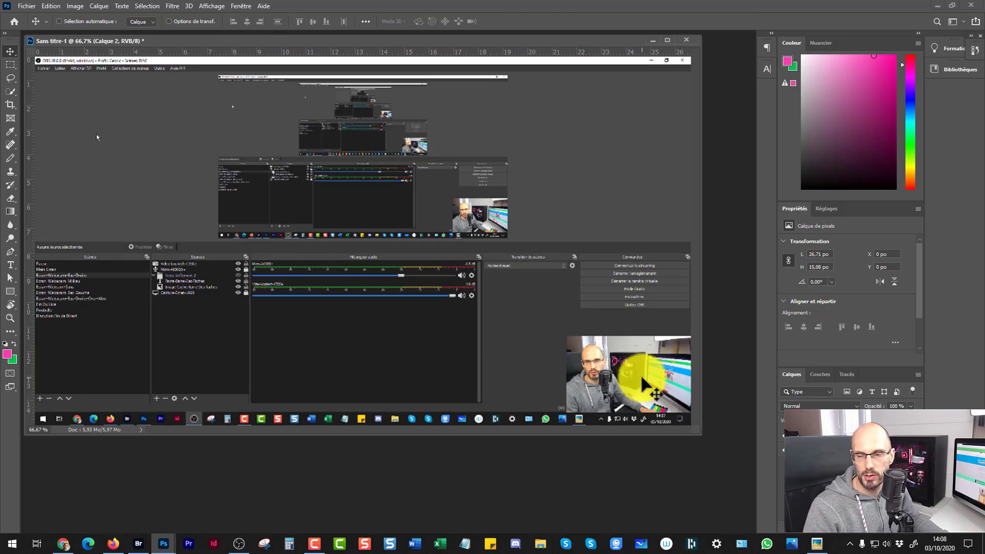
Step: Select and copy the webcam area with a margin above and left of it, about 5.61 × 3.49 inches
click(10, 65)
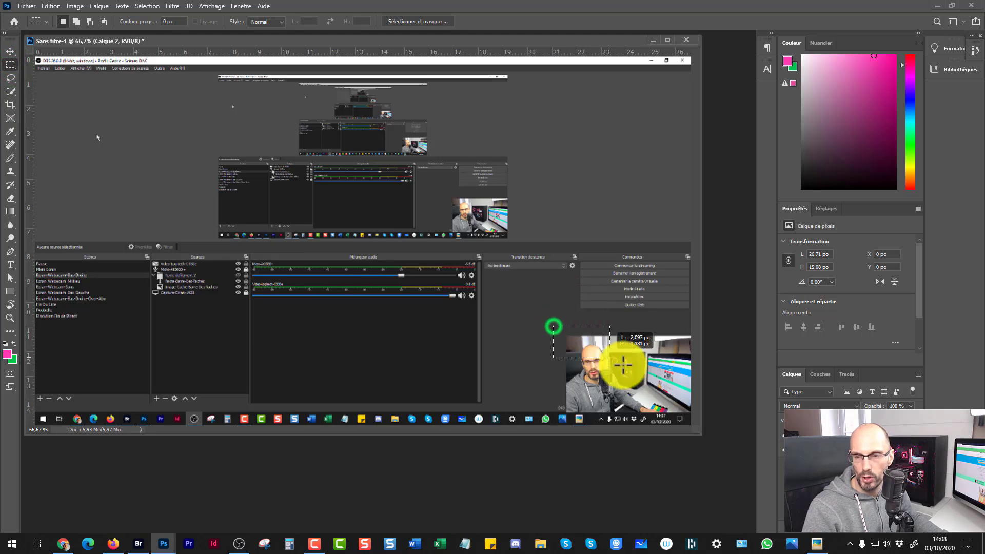
drag(680, 399, 693, 408)
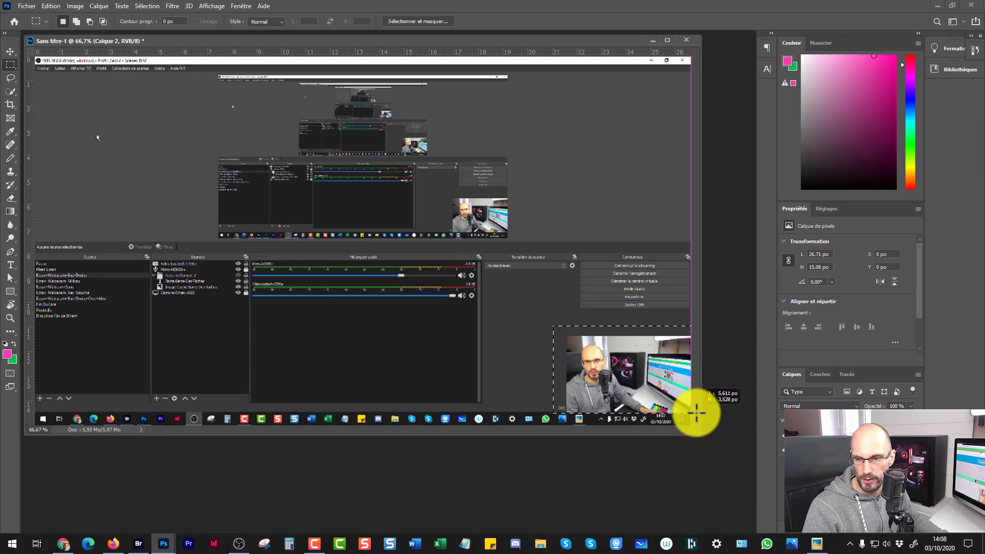
drag(695, 412, 692, 412)
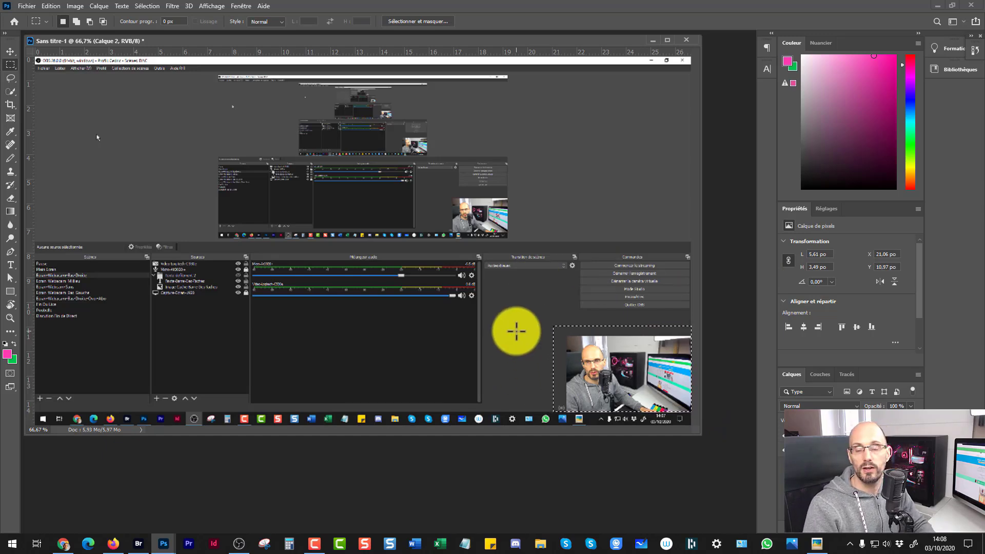
Step: Create a new transparent document 450 pixels wide and 250 pixels high at 72 pixels per inch
key(ctrl+n)
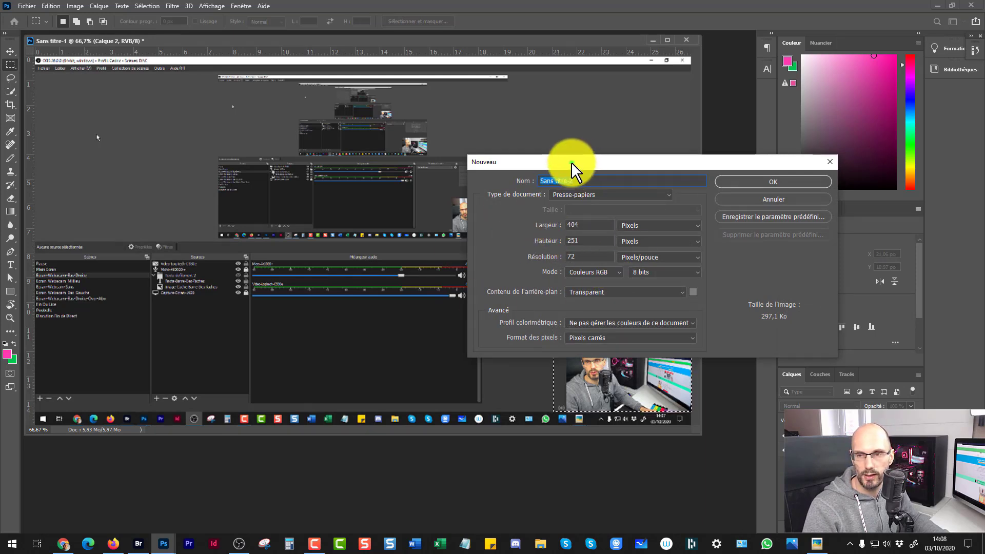
drag(571, 162, 432, 168)
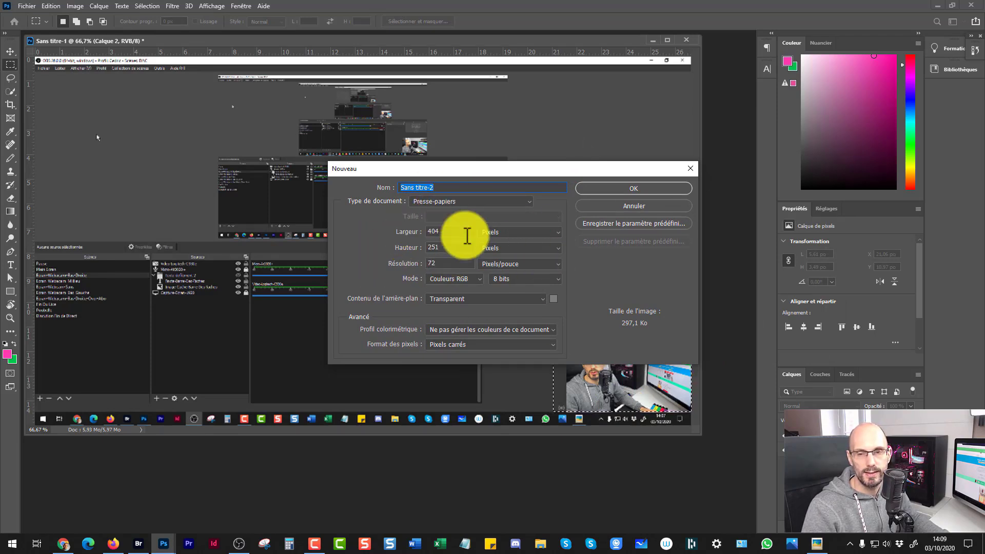
click(440, 230)
text(450)
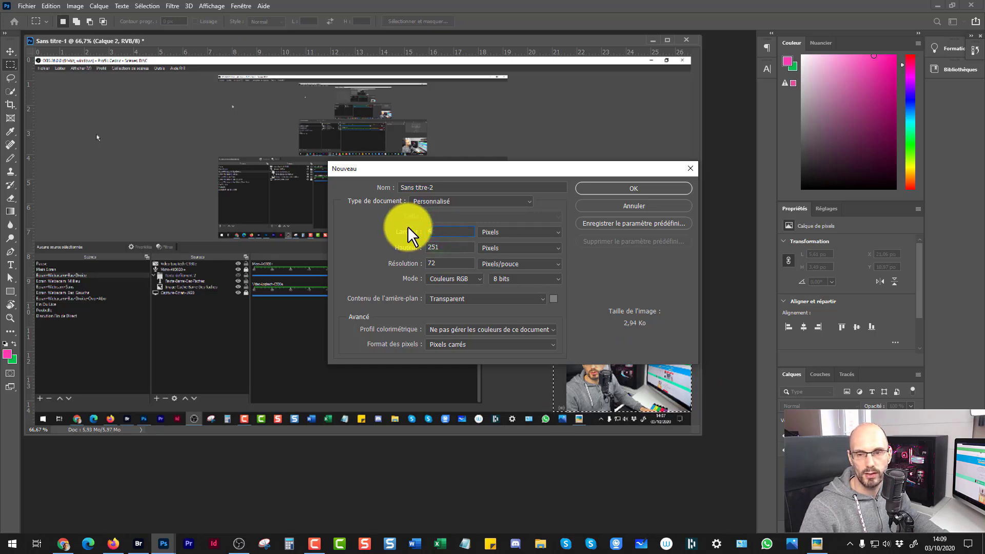
click(447, 247)
text(250)
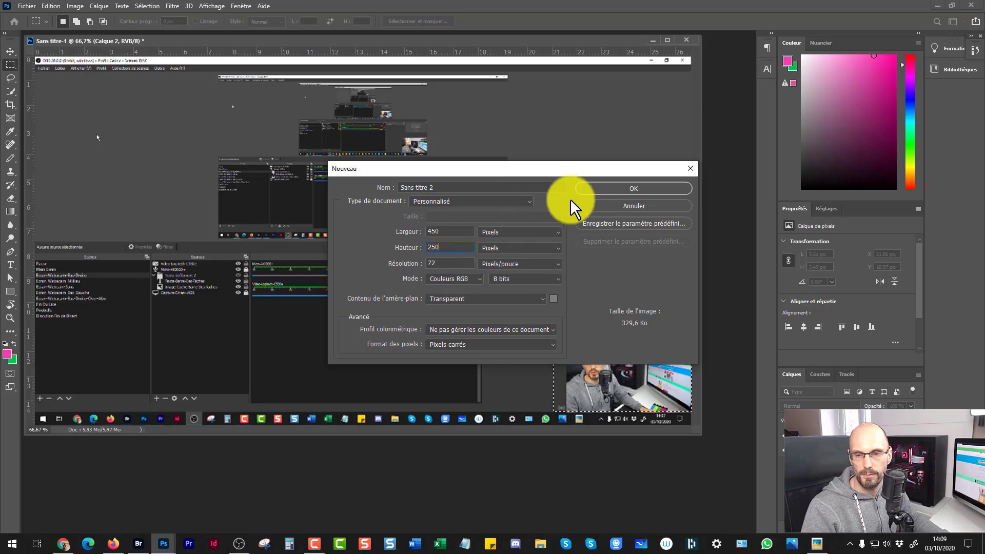
click(618, 188)
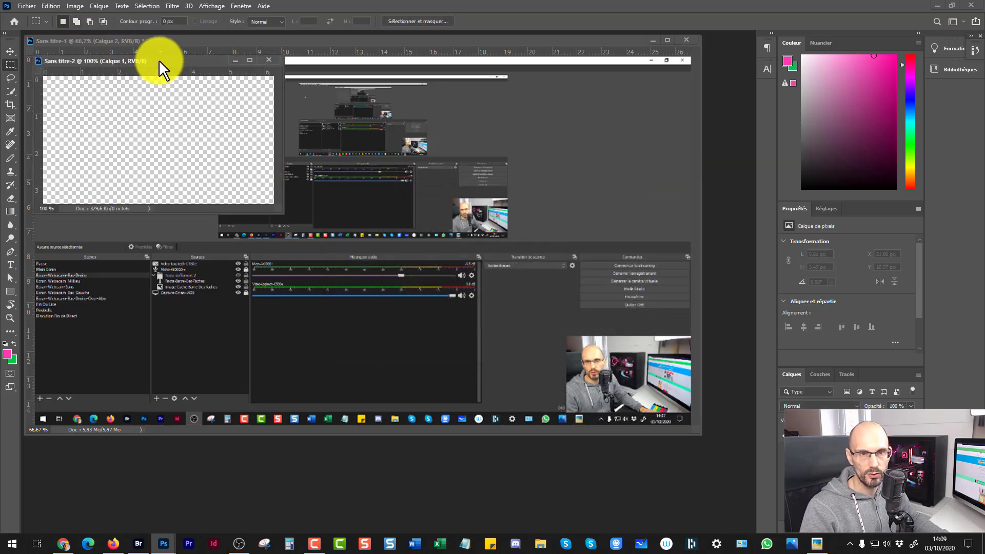
Step: Select and copy only the webcam picture in the large document, about 5.08 × 3.1 inches
drag(159, 61, 301, 180)
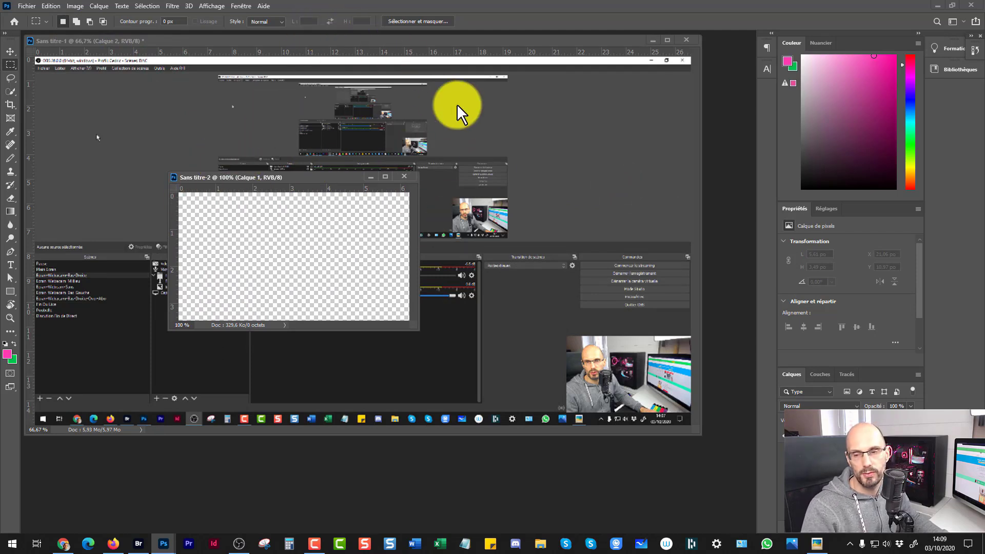
click(565, 339)
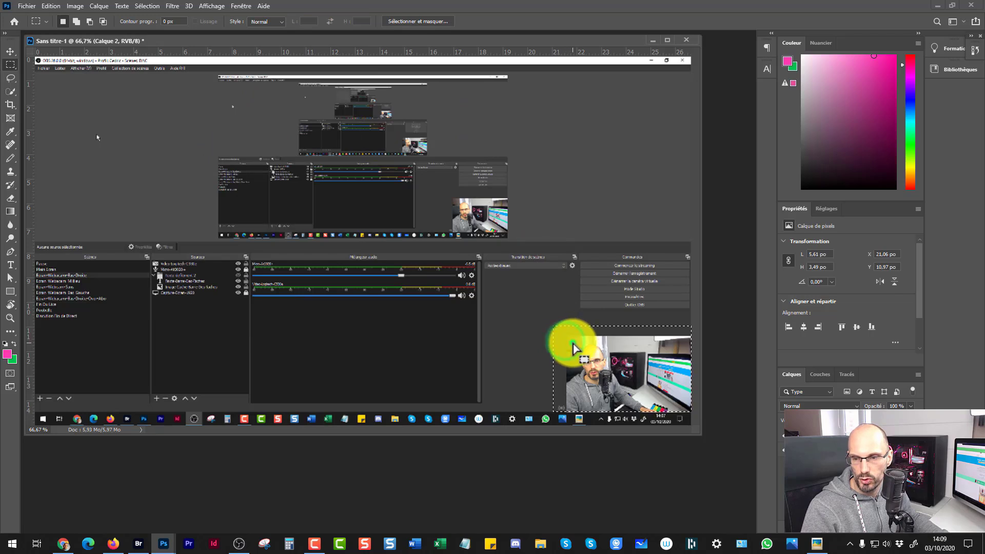
drag(566, 336, 694, 411)
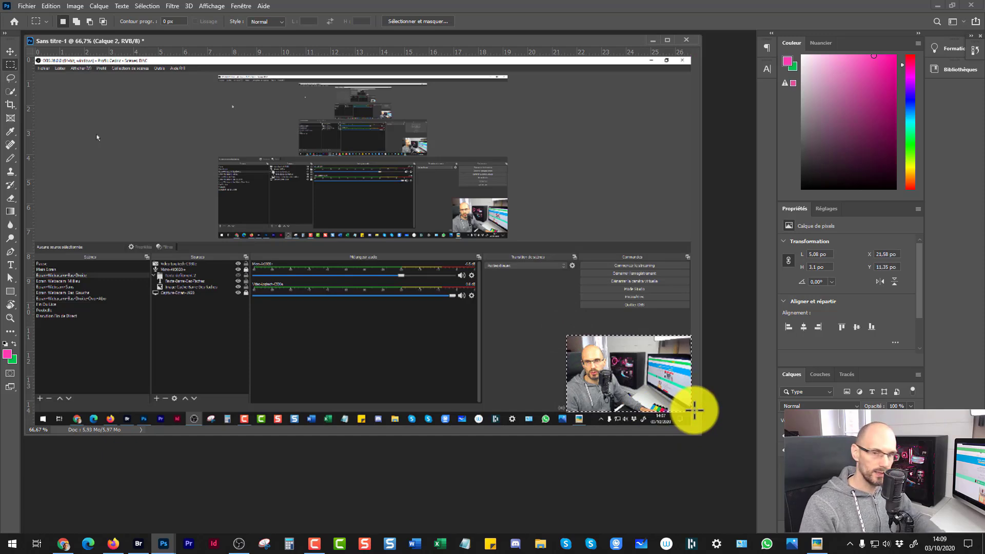
Step: Close temp.PNG and reduce the display of the 1920 × 1080 document to 25%
drag(248, 36, 296, 131)
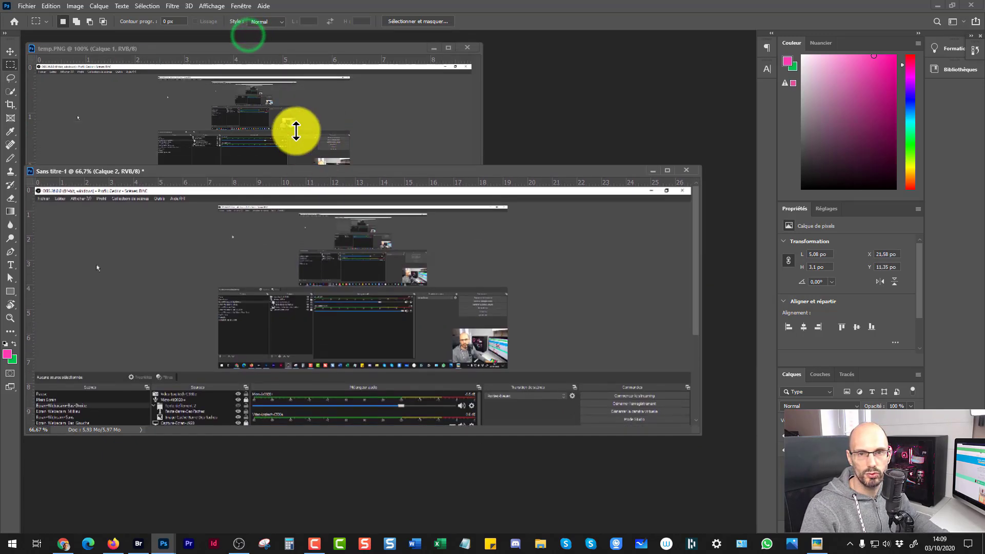
drag(267, 47, 463, 212)
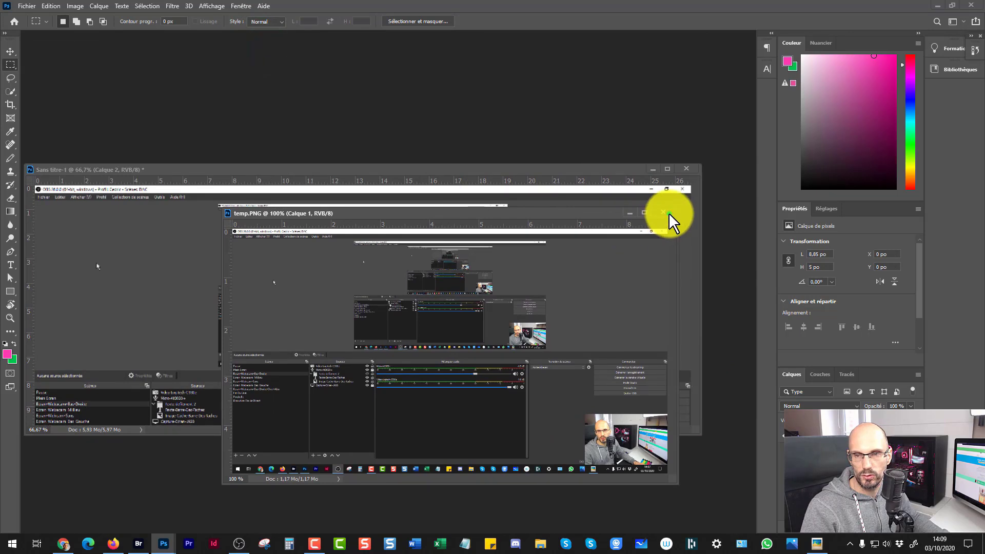
click(664, 213)
click(492, 168)
key(ctrl+minus)
key(ctrl+minus)
key(ctrl+minus)
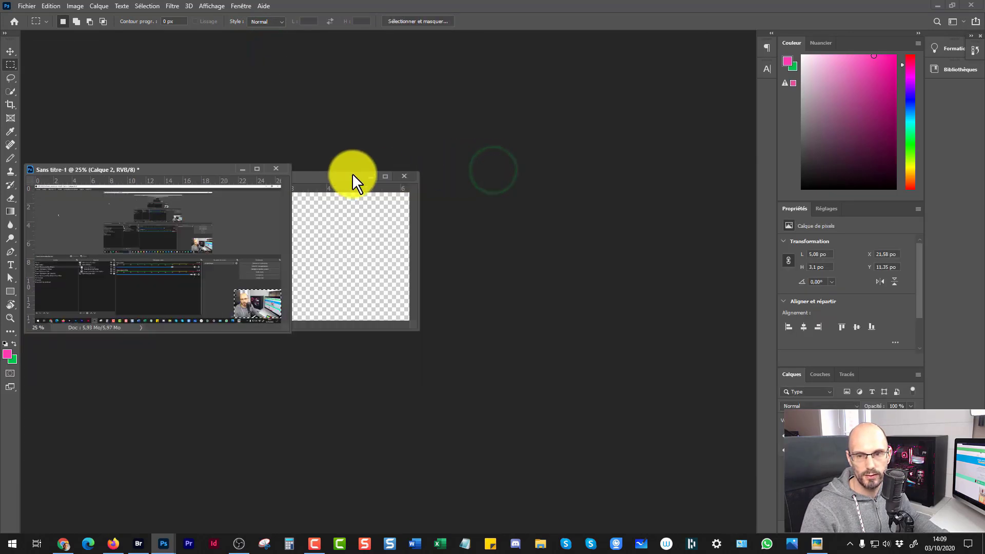
Step: Paste the webcam picture into the 450 × 250 document and move it to about X 0.24 and Y 0.18 inches
drag(322, 177, 471, 109)
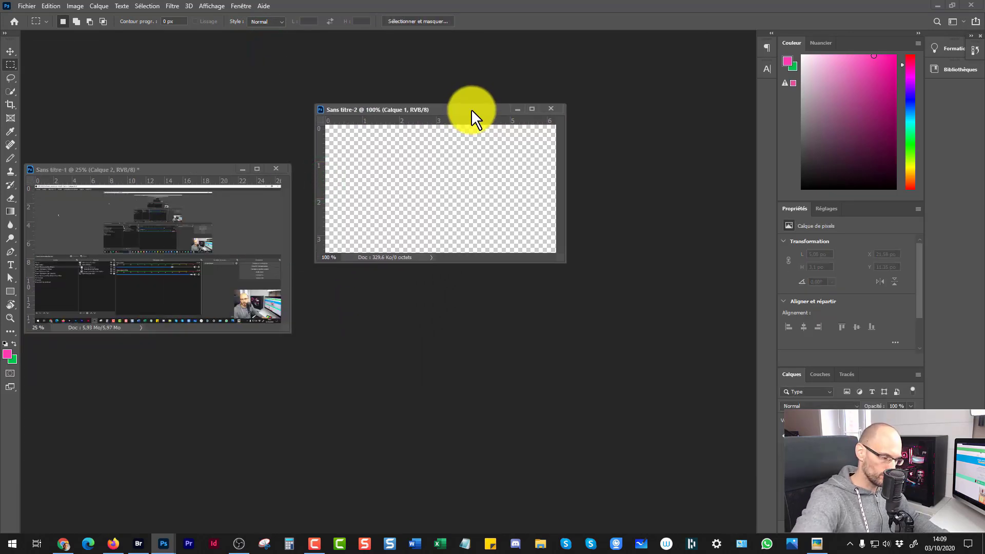
key(ctrl+v)
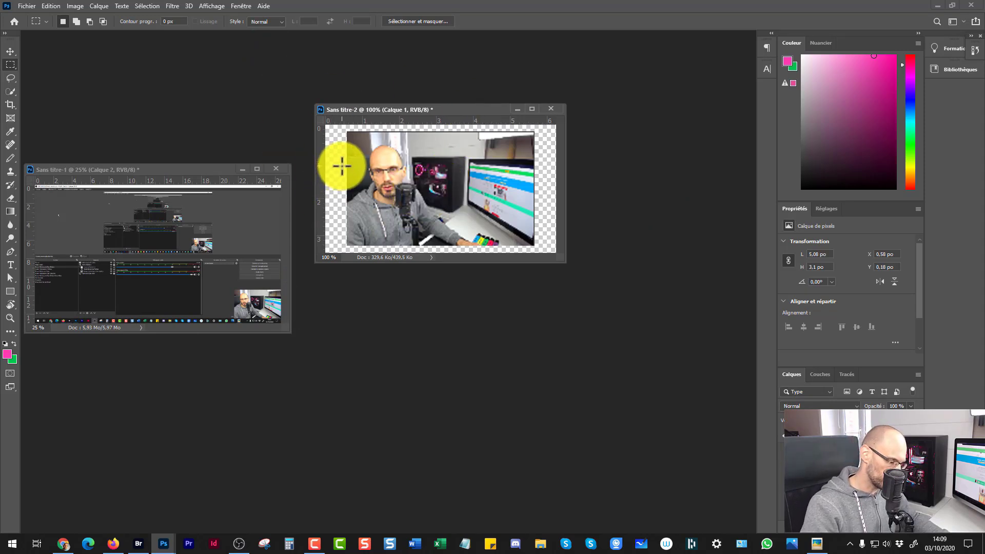
key(v)
drag(425, 175, 405, 192)
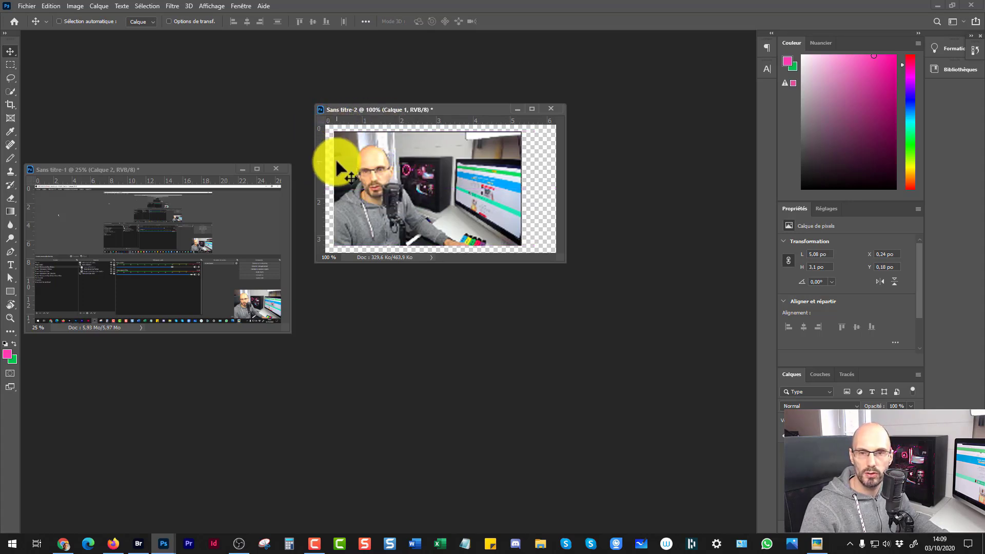
key(Down)
key(Down)
key(Down)
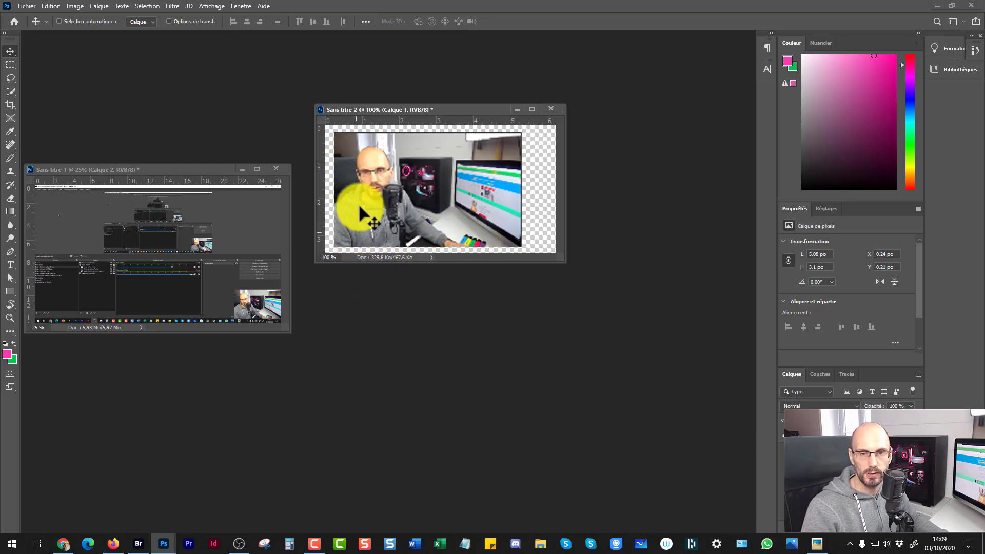
key(Up)
key(Up)
key(Up)
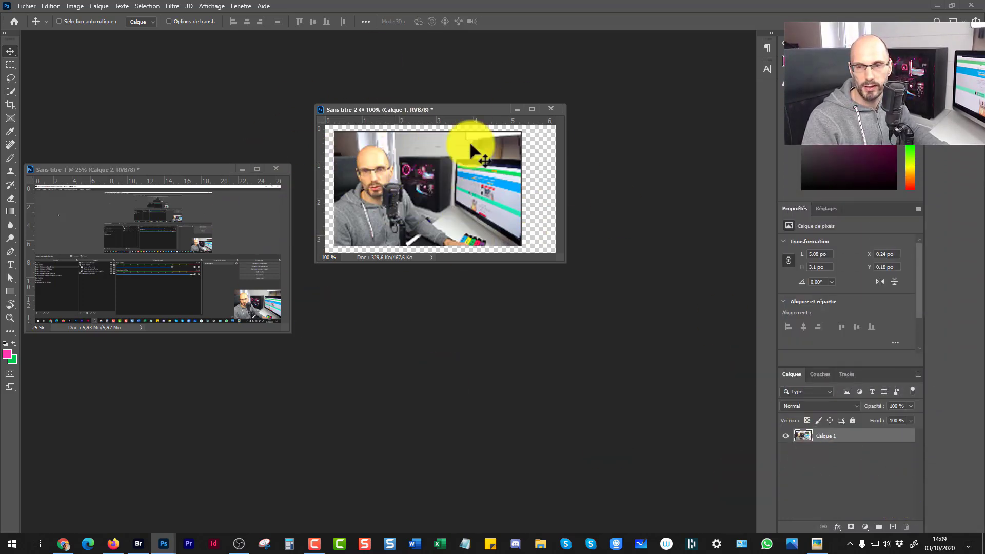
Step: Add a new layer above the webcam picture, set the foreground color to white and fill the layer with it
click(892, 526)
key(alt+BackSpace)
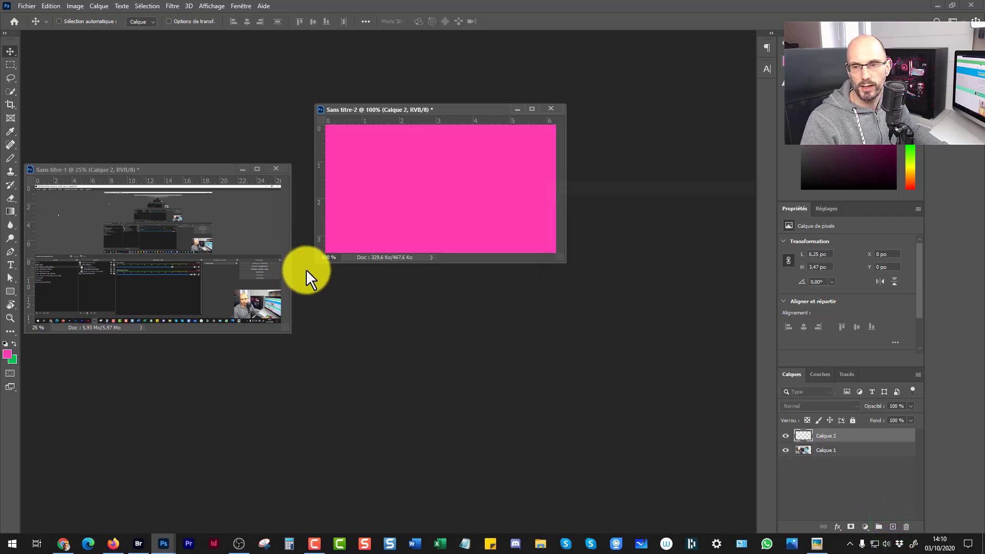
click(7, 354)
drag(463, 391, 399, 298)
key(Return)
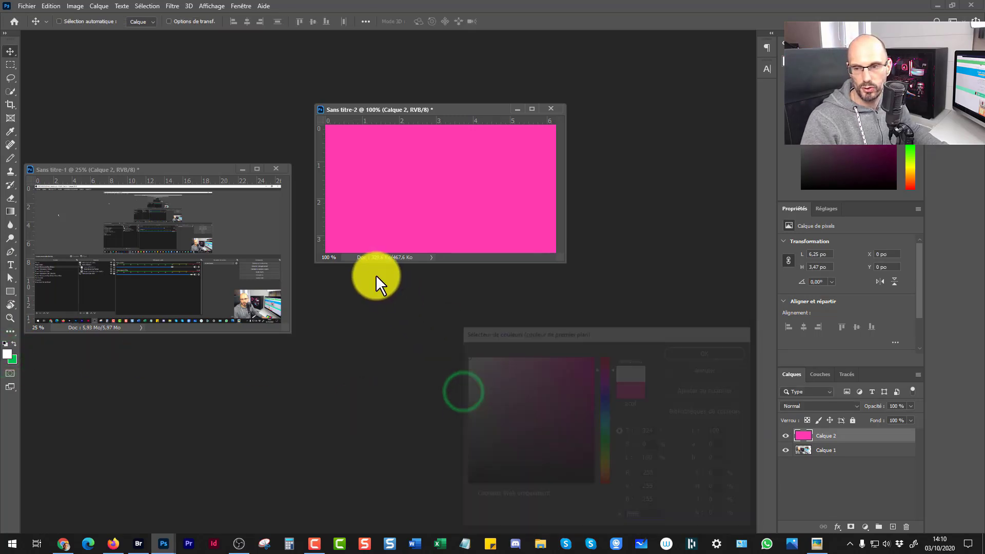
key(alt+BackSpace)
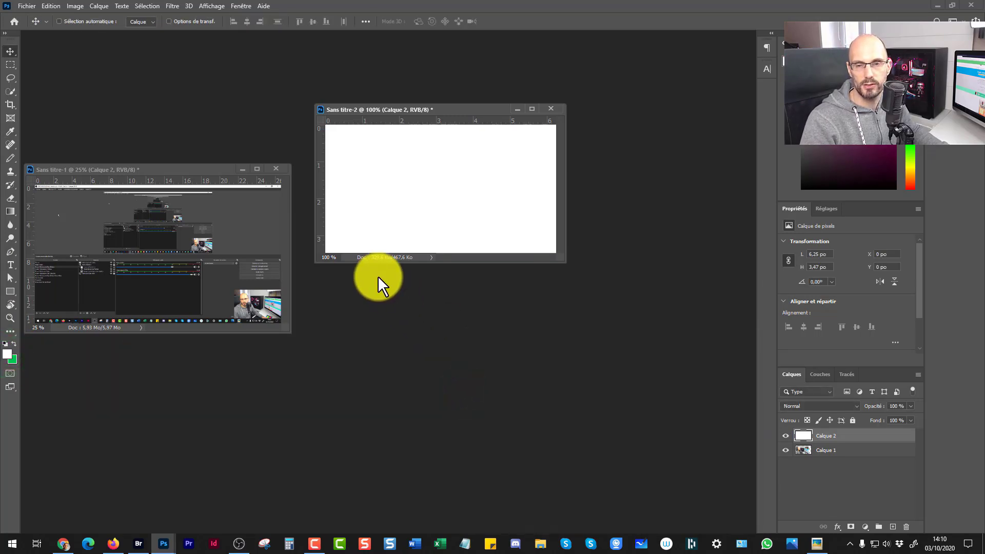
Step: Add a red inside stroke (Contour, position Intérieur) of 5 px to the white layer
double_click(865, 438)
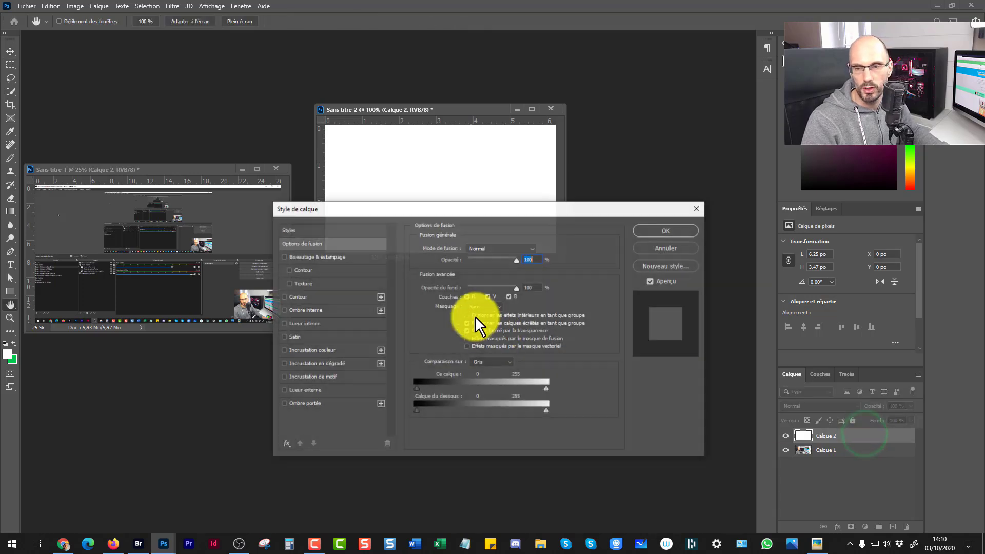
drag(354, 212, 285, 291)
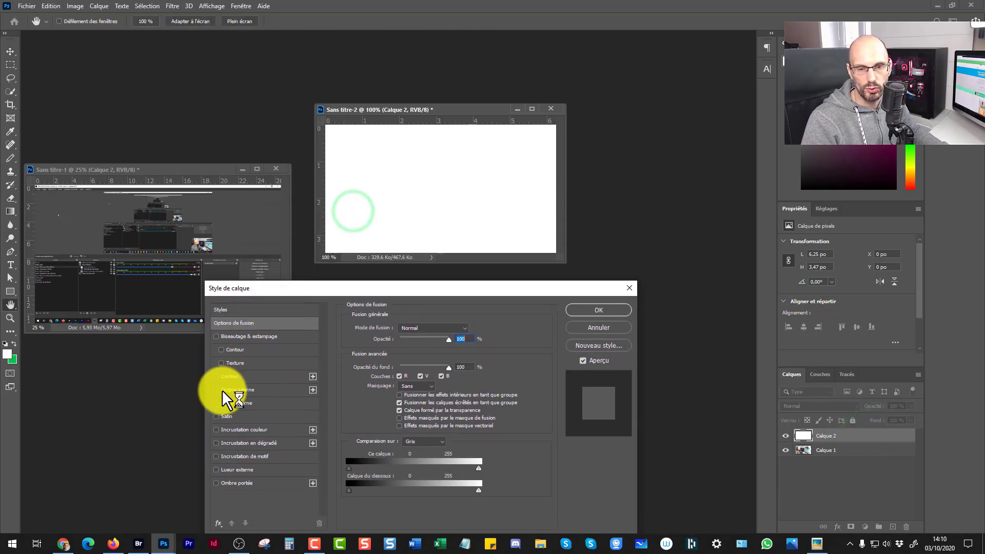
click(221, 349)
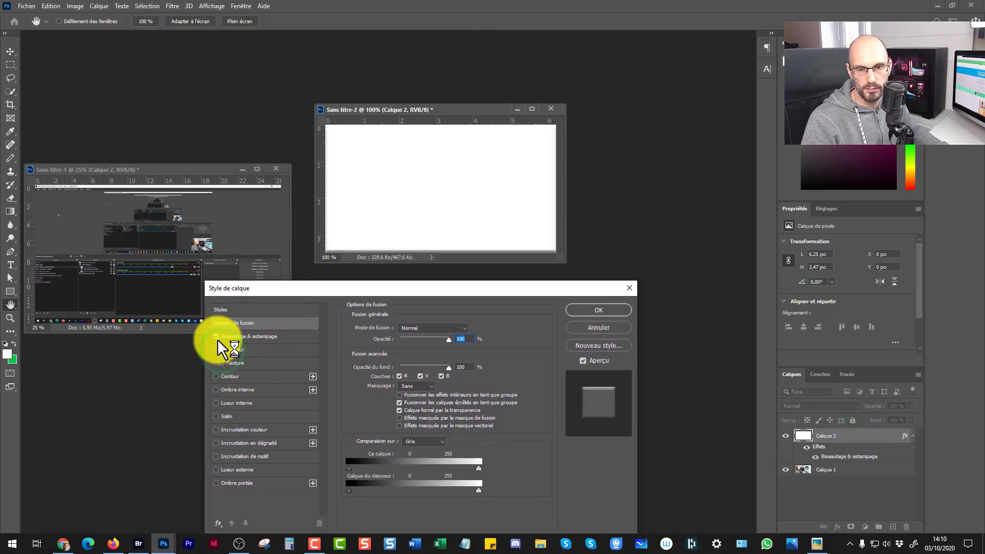
click(216, 337)
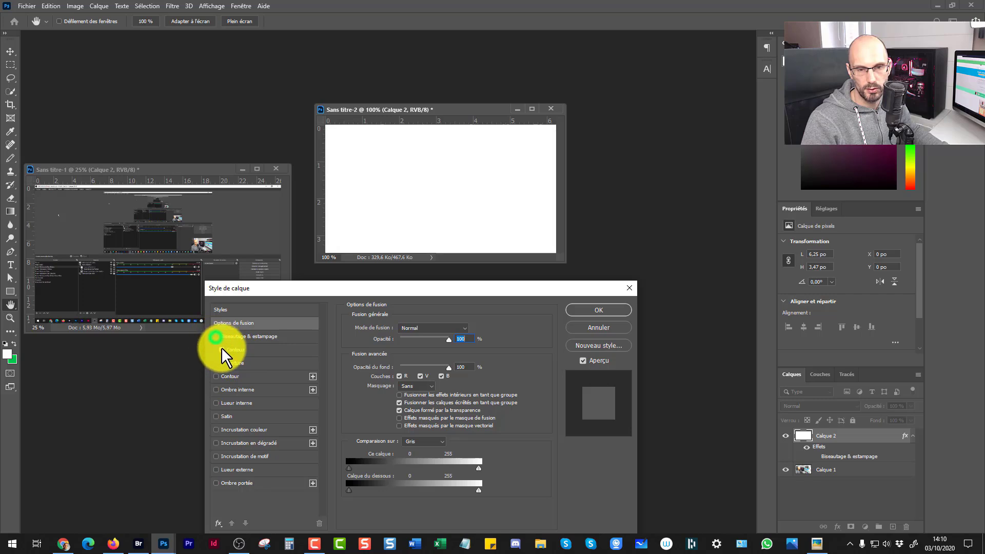
click(216, 376)
click(227, 375)
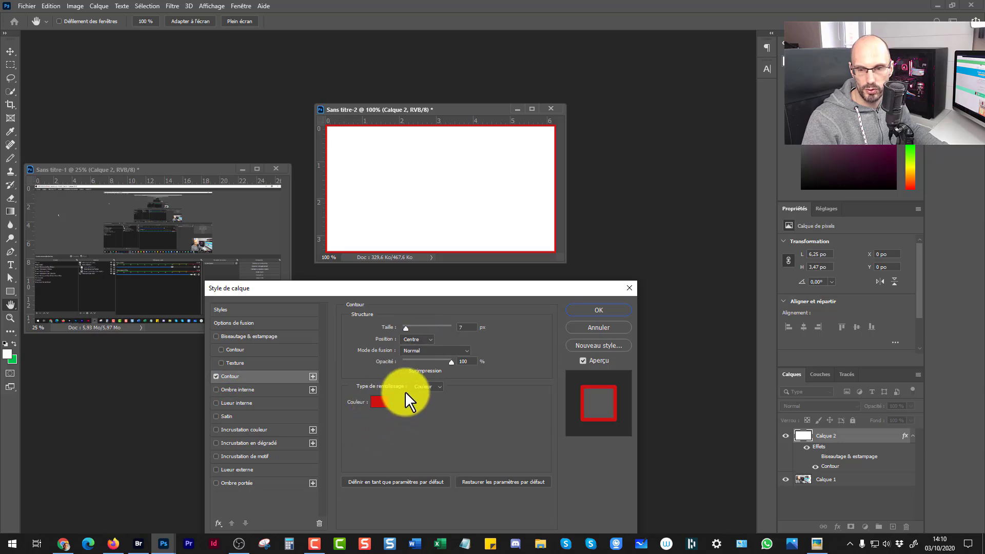
click(408, 338)
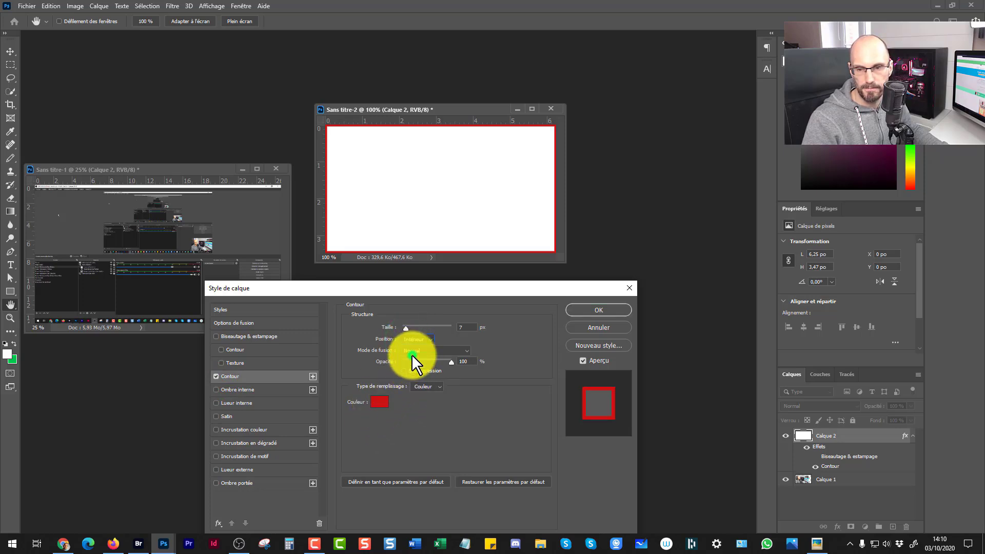
click(411, 355)
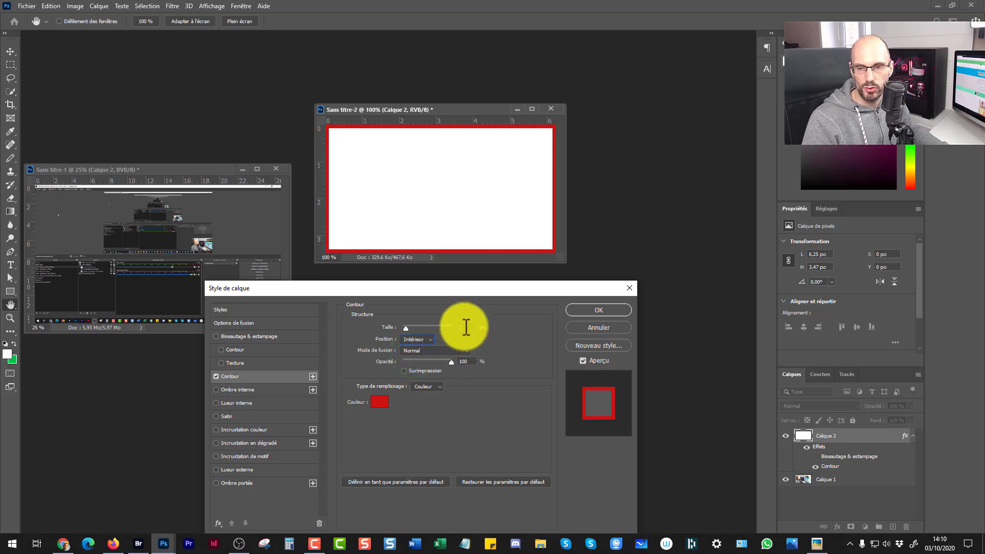
double_click(453, 331)
text(1)
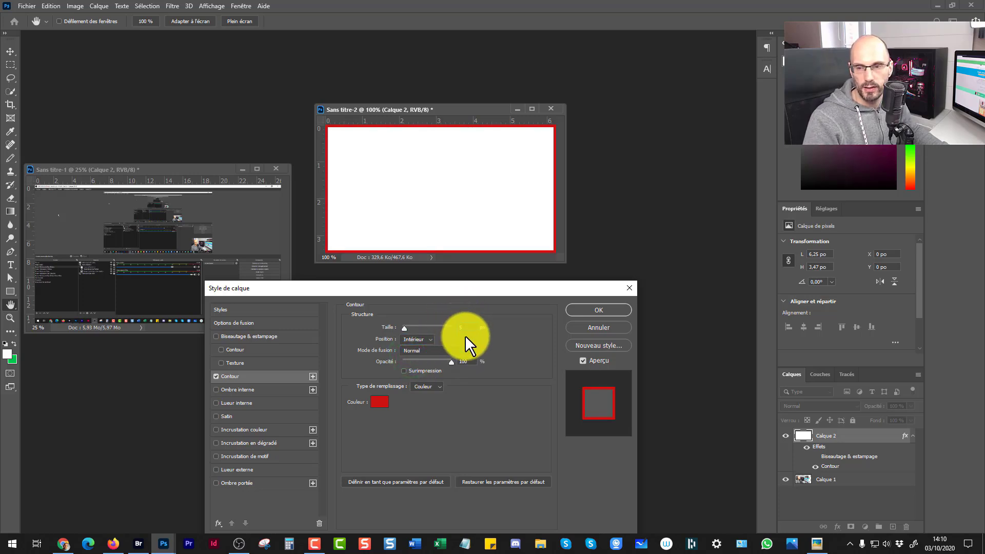
click(597, 309)
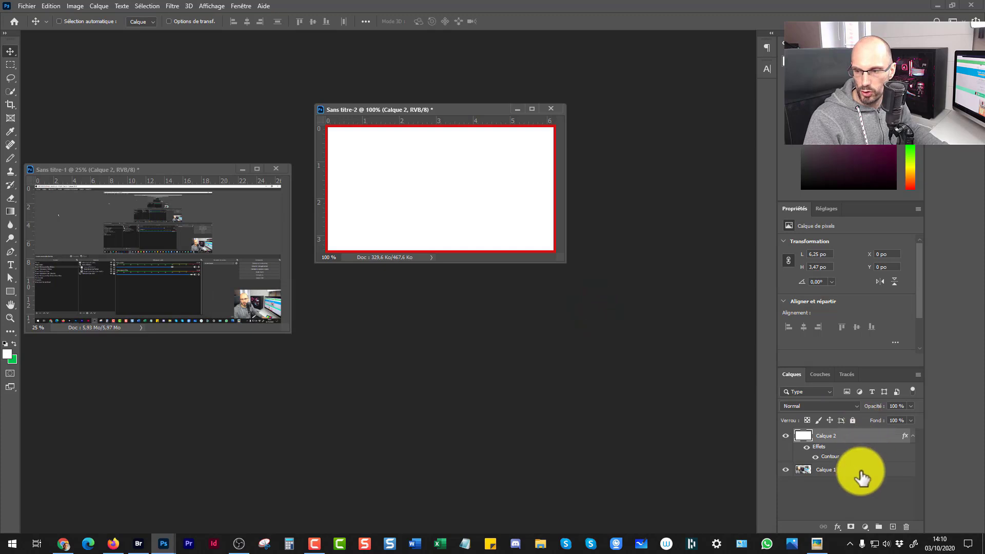
Step: Move the webcam picture layer above the white layer and nudge the picture left to X 0.21 inches
drag(861, 477, 860, 434)
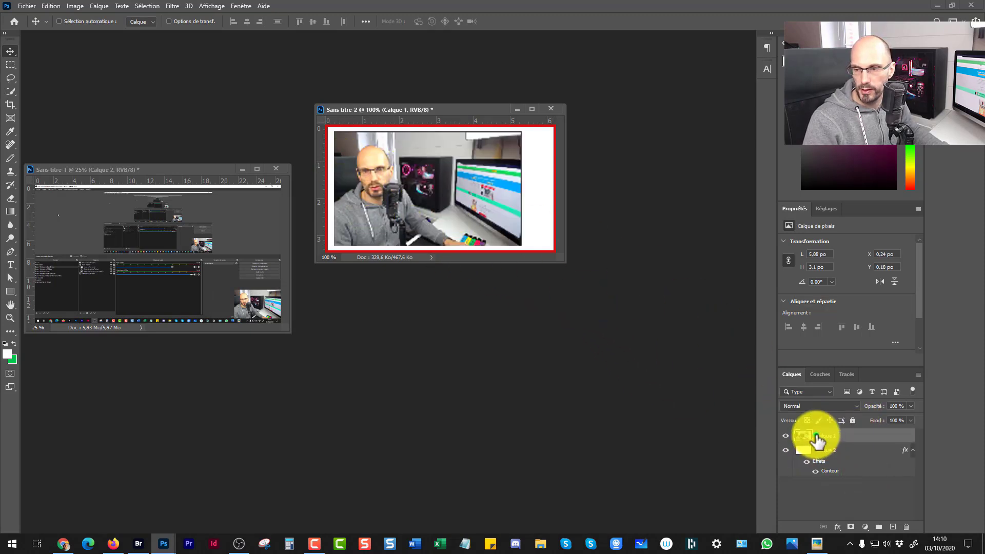
key(Left)
key(Left)
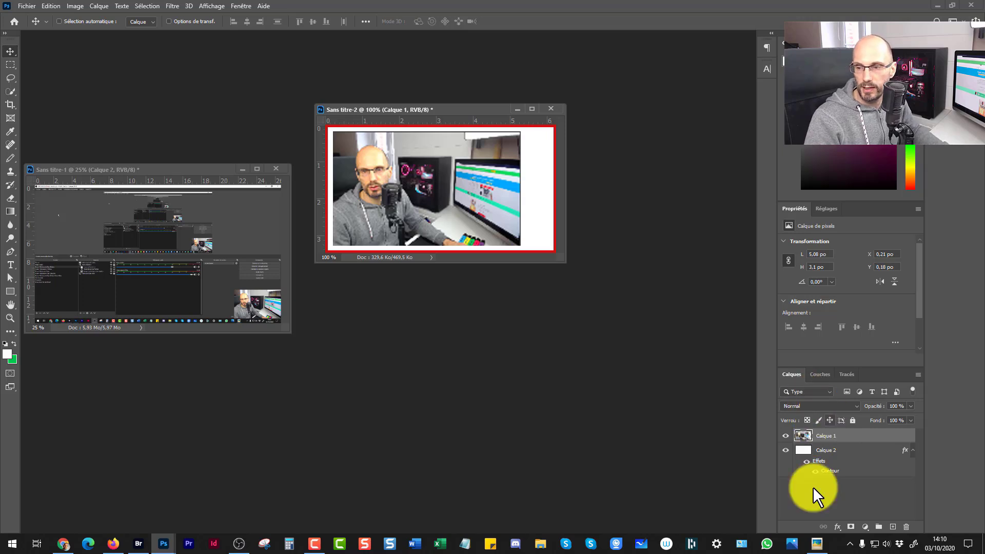
click(825, 451)
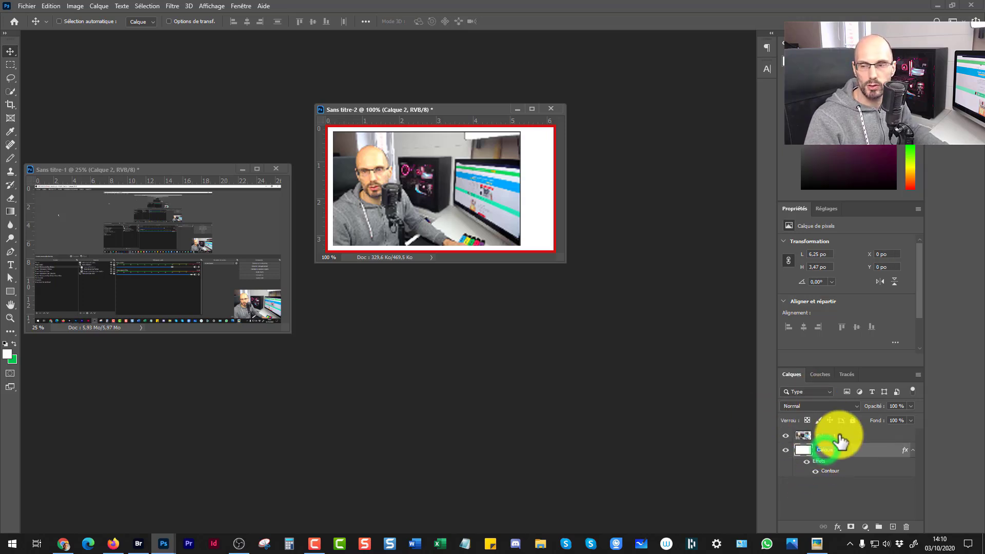
click(860, 449)
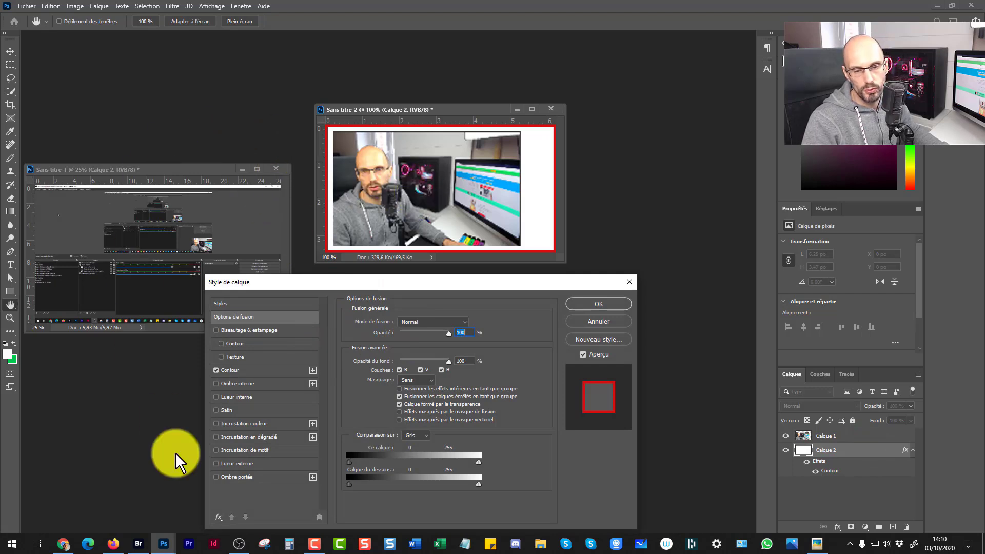
click(235, 368)
click(379, 398)
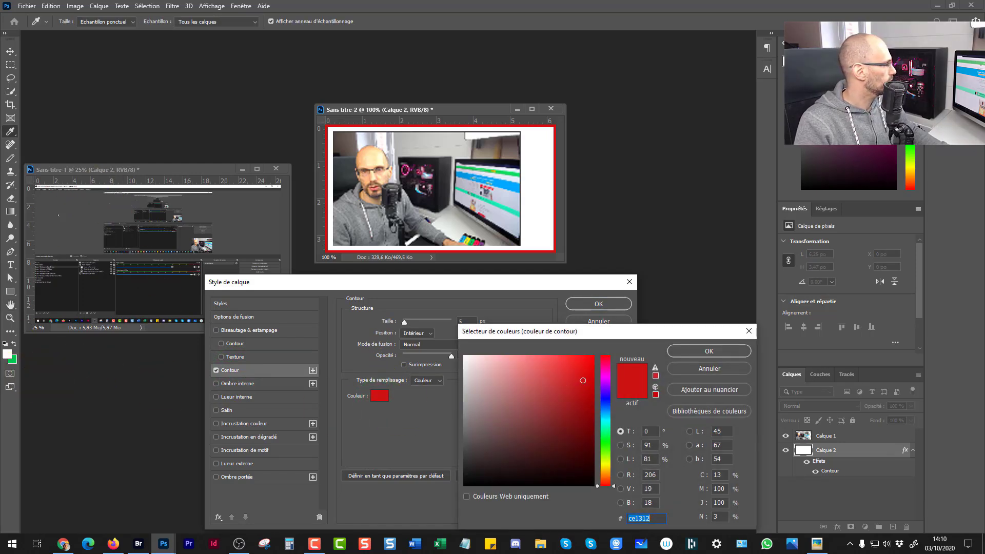
Step: Capture a blue color sample from the screen with the snipping tool and cancel the open color and layer style dialogs
click(263, 543)
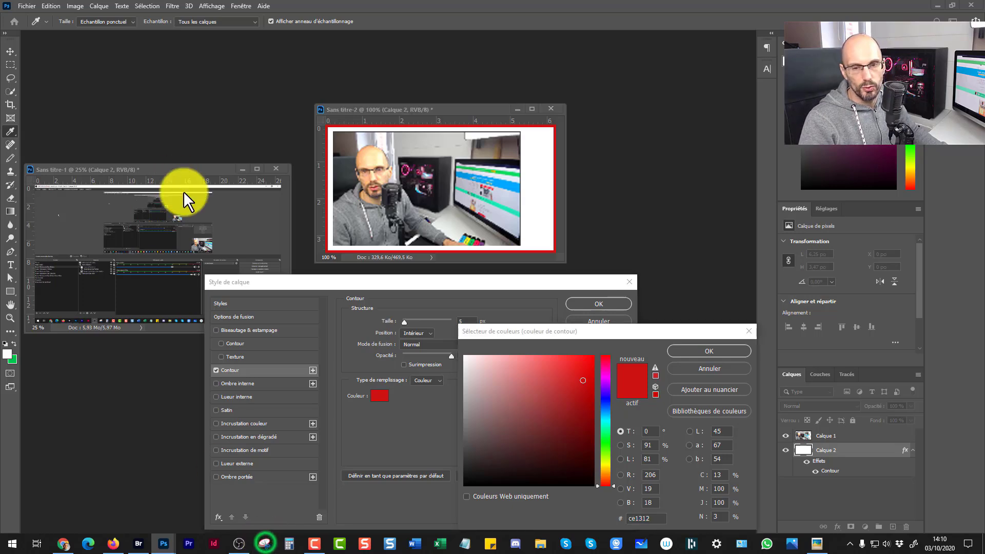
click(51, 106)
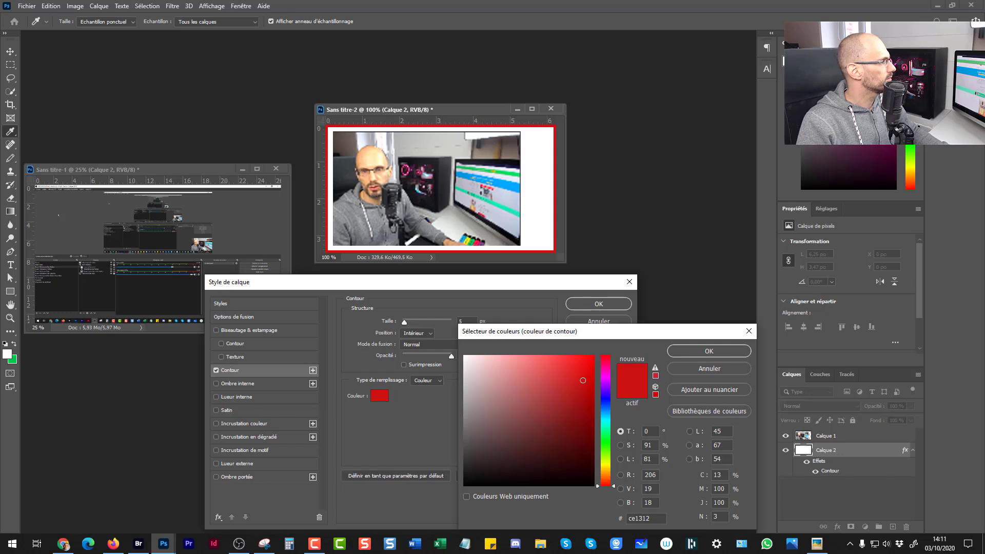
drag(126, 16, 3, 148)
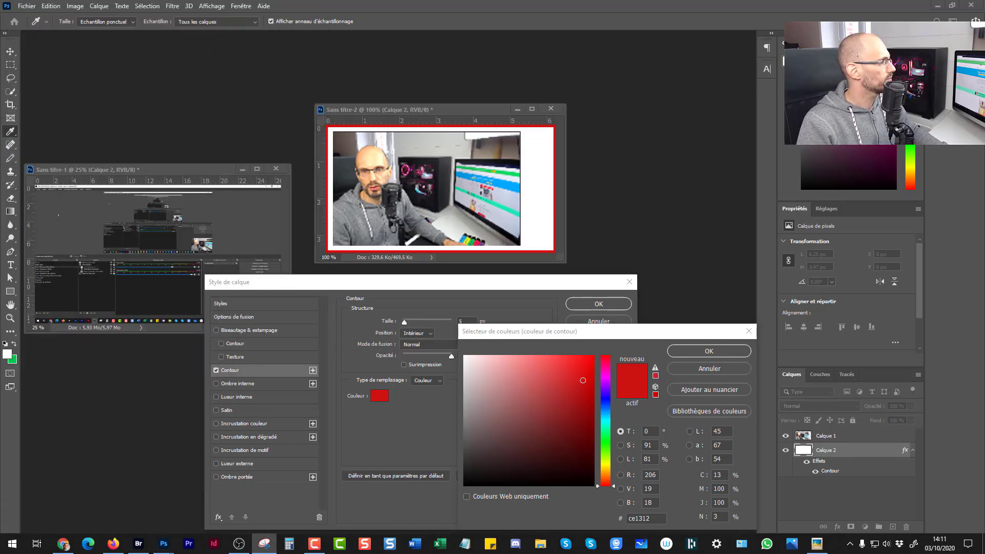
click(709, 370)
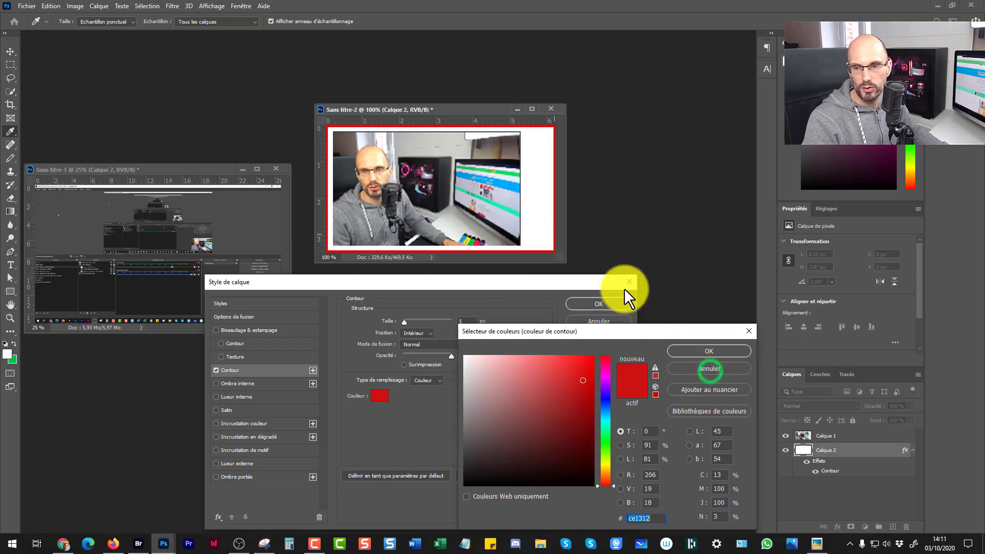
click(681, 367)
click(594, 321)
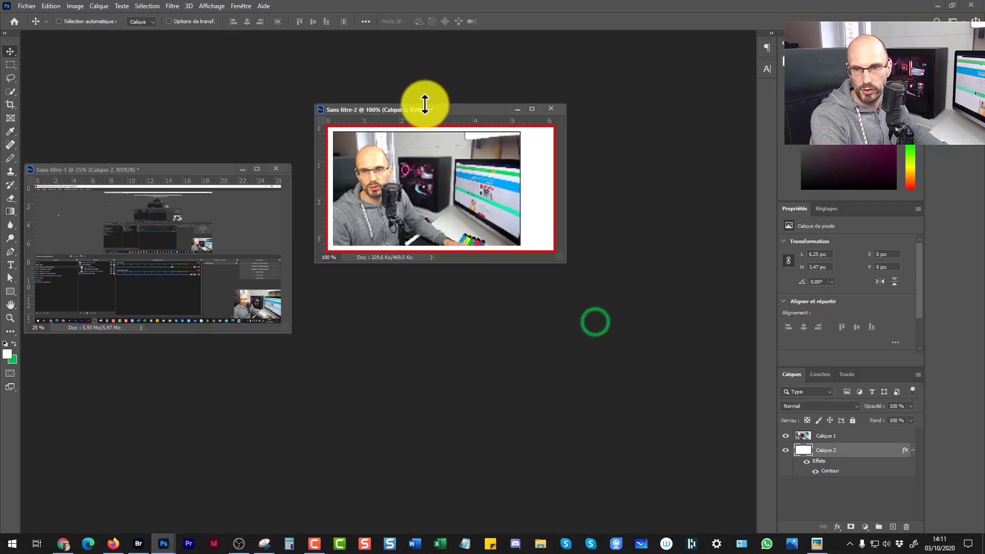
Step: Paste the captured sample as the topmost layer, pick its blue as the foreground color and hide that layer
key(ctrl+v)
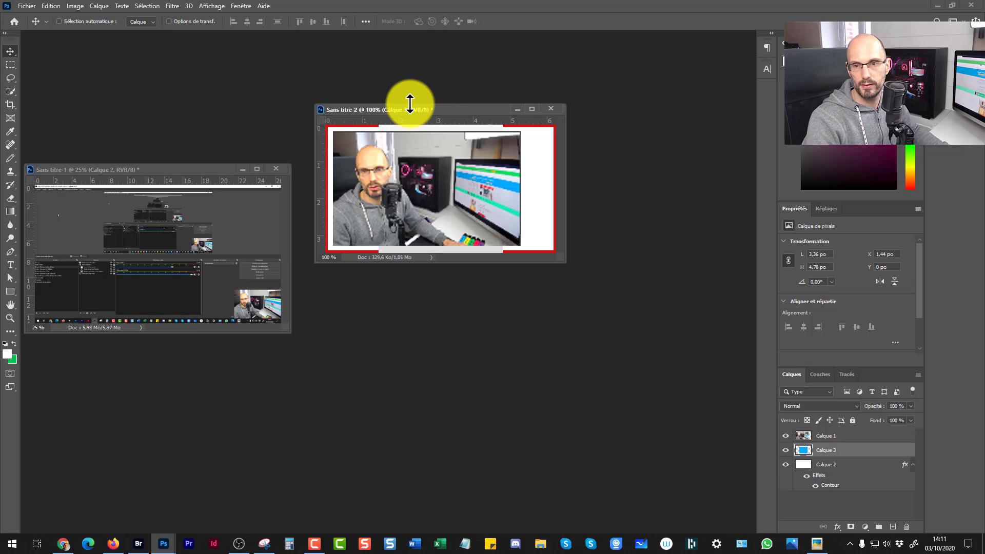
drag(859, 461, 851, 429)
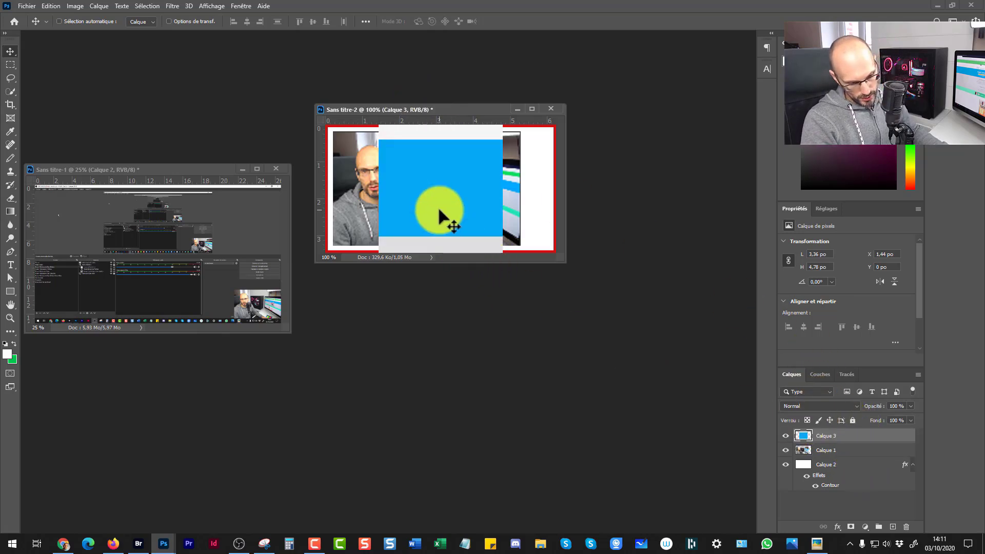
key(i)
click(444, 207)
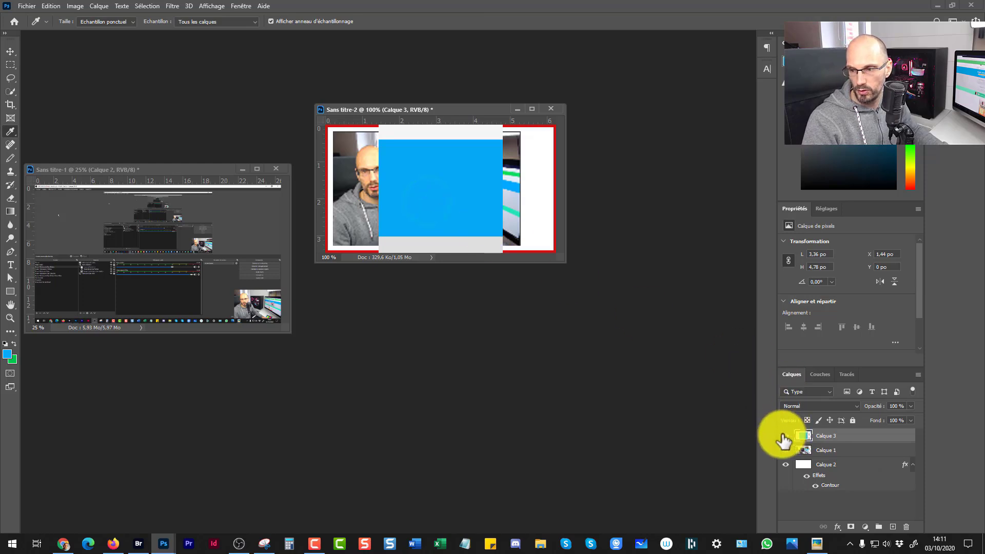
click(785, 436)
Step: Set the white layer's stroke color to the sampled blue, 03a9f4
double_click(857, 466)
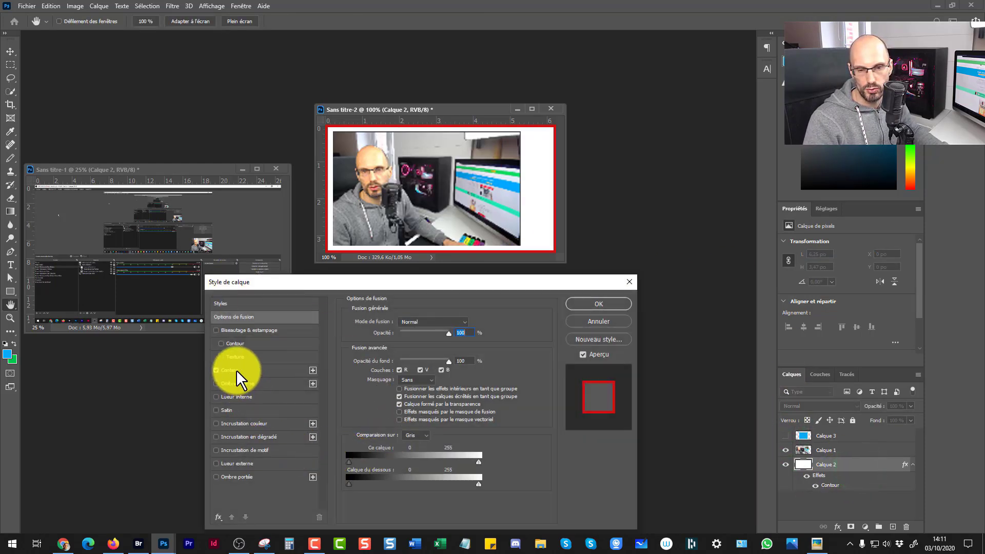
click(235, 368)
click(374, 396)
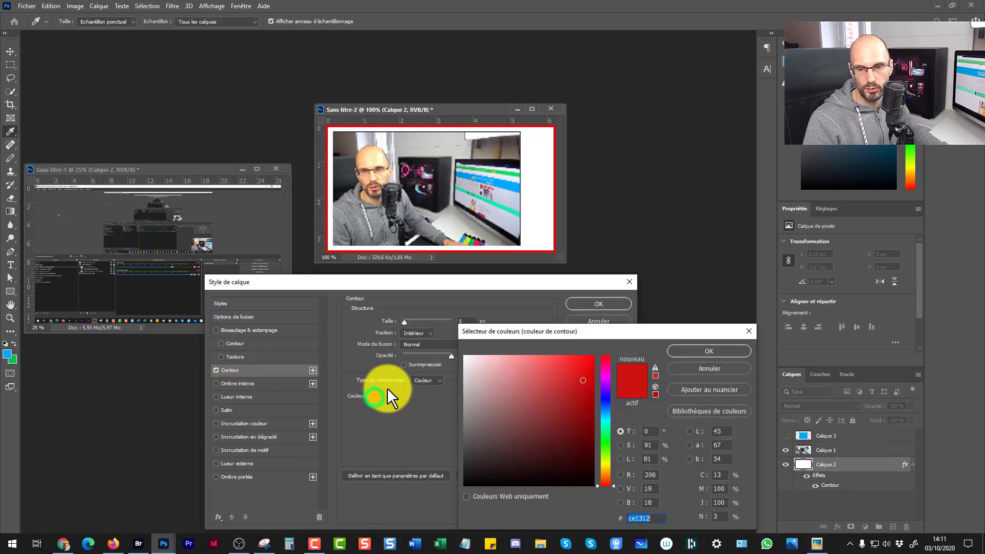
click(8, 354)
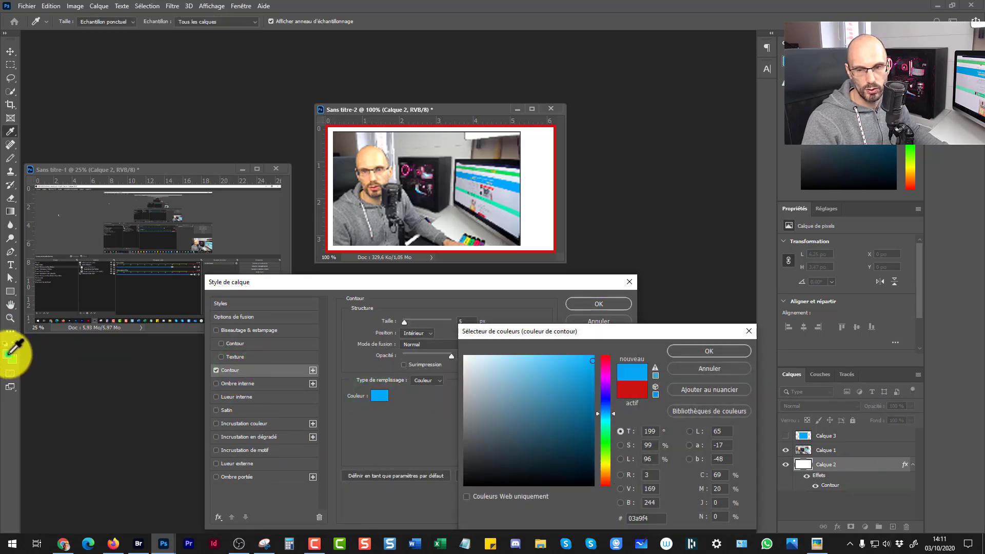
click(694, 347)
click(599, 304)
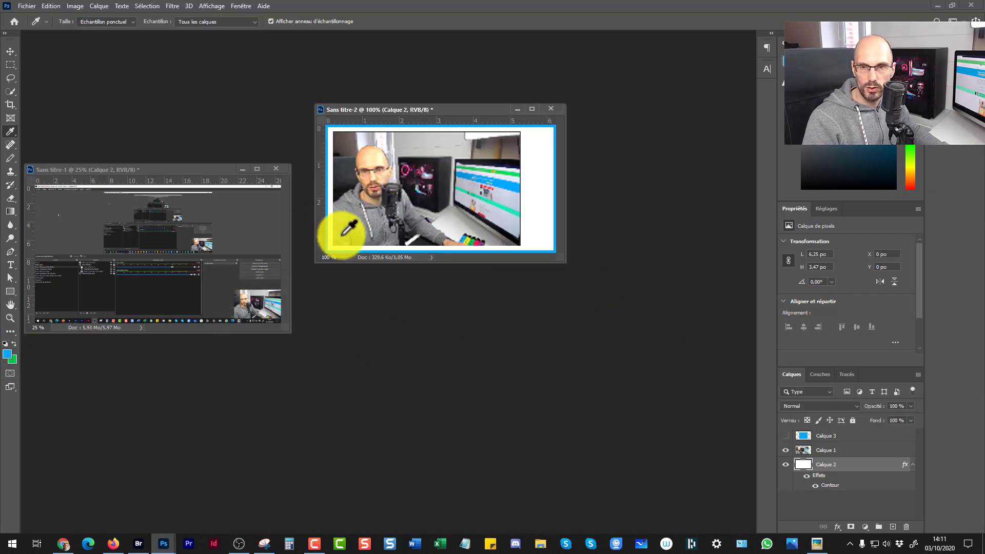
Step: Hide the webcam picture layer and start a web export of the 450 × 250 frame as PNG-24 with transparency
click(785, 449)
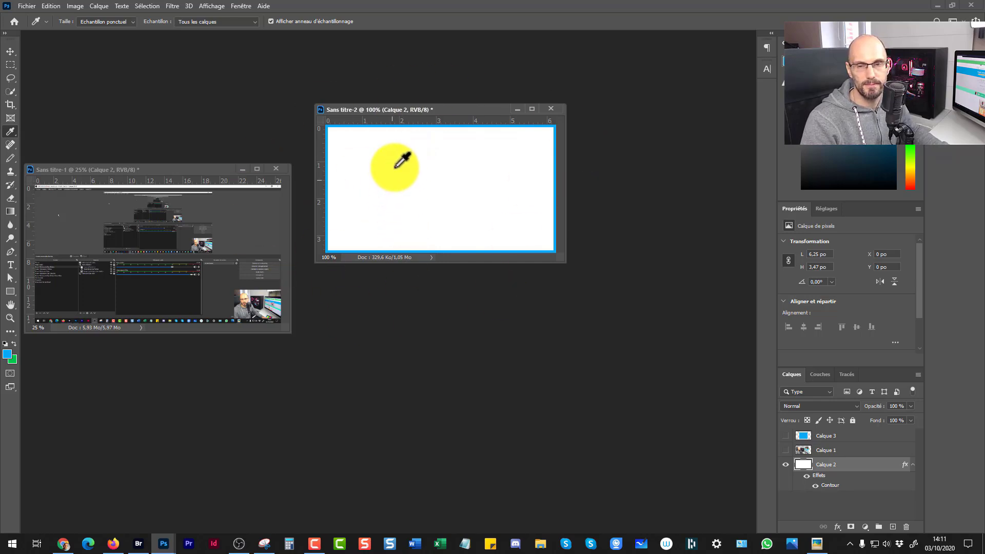
drag(399, 111, 402, 125)
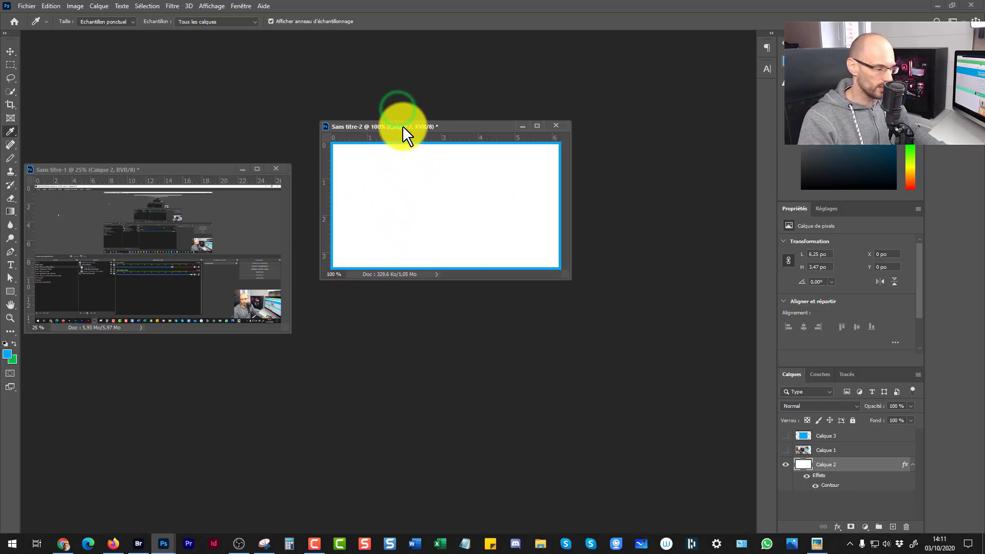
key(ctrl+alt+shift+s)
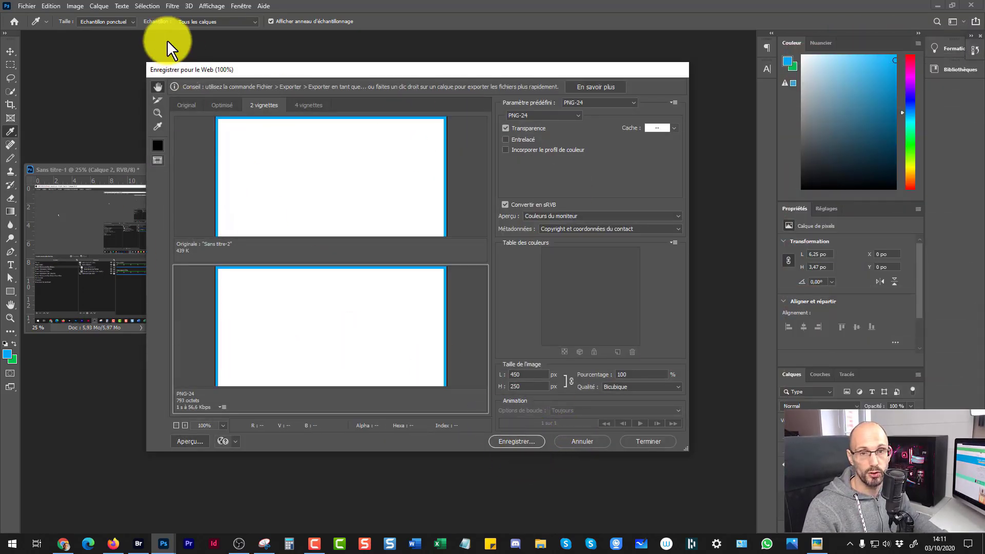
click(509, 442)
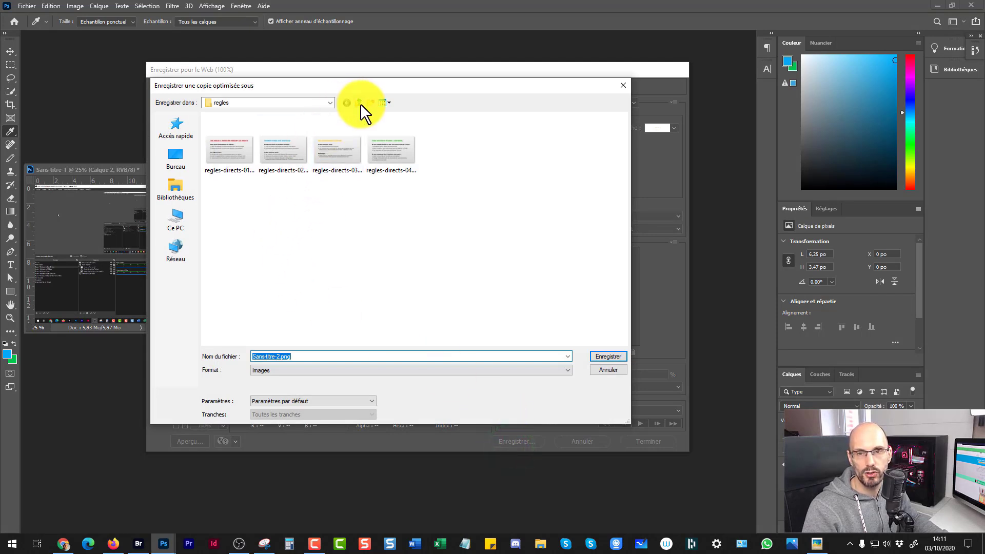
Step: Save the exported frame as cadre-video.png in the 2020-09-30-images-obs folder
click(359, 103)
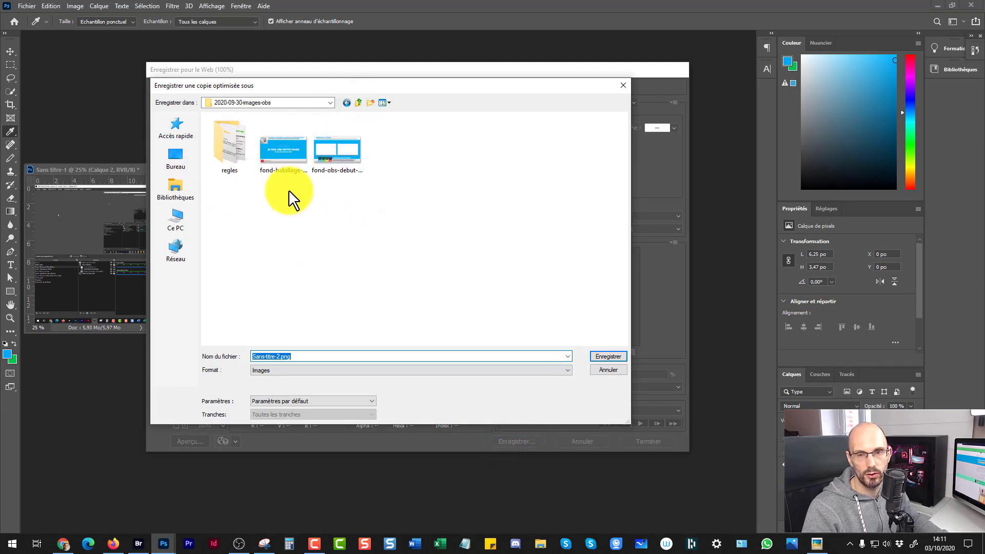
drag(279, 358, 249, 356)
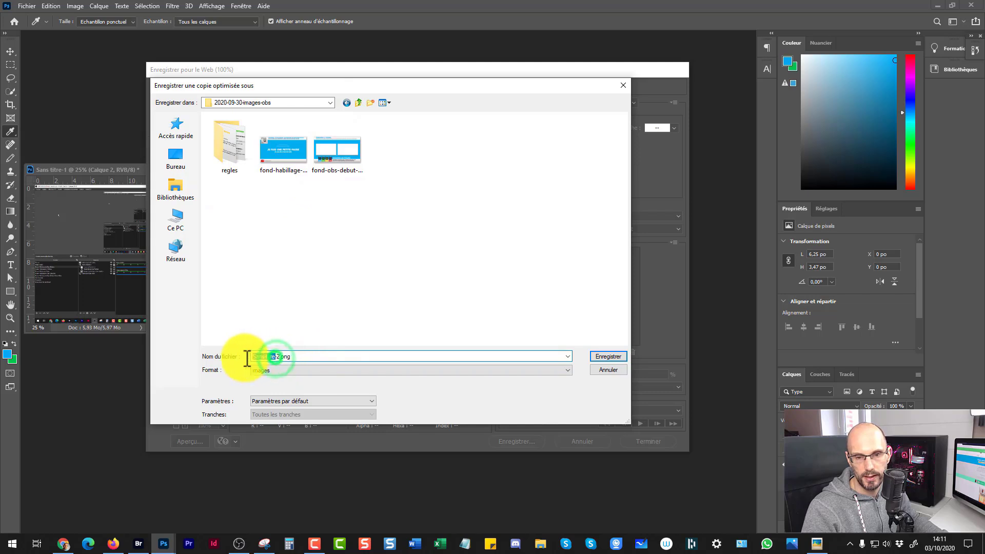
key(BackSpace)
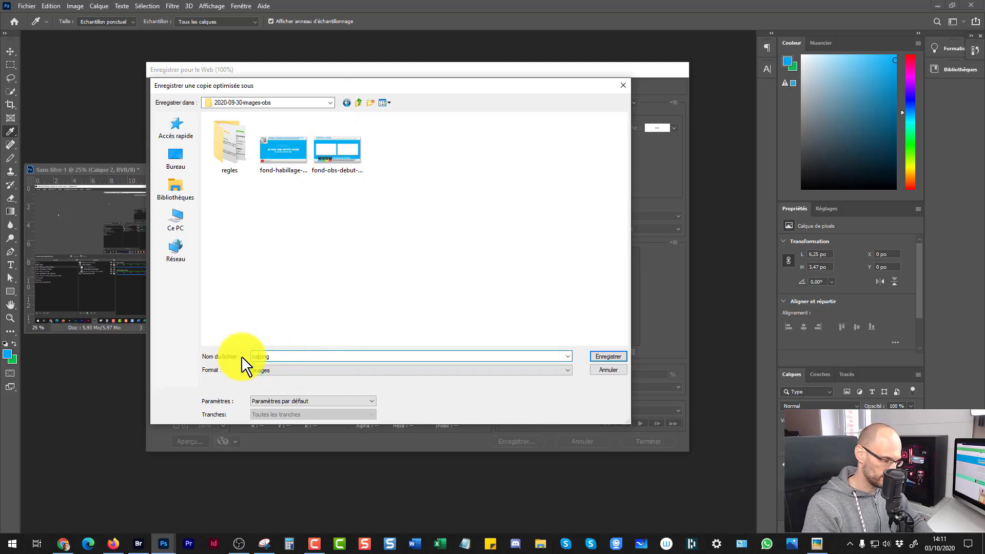
text(cache-cadre-v)
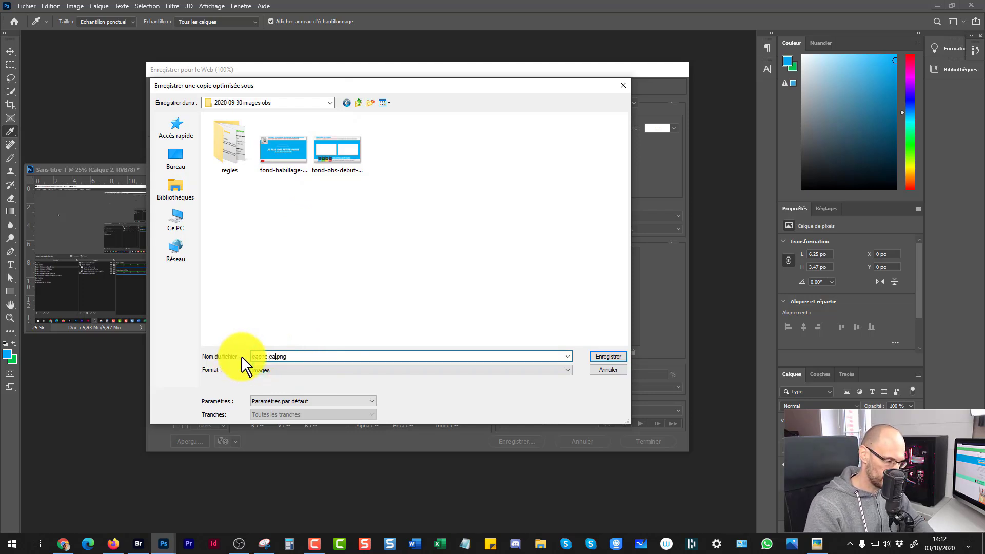
text(ideo)
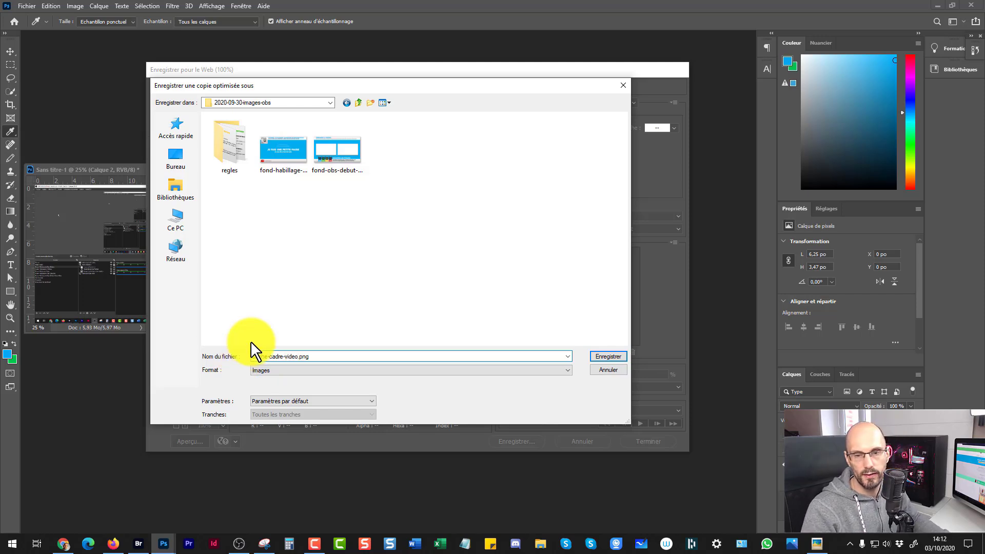
drag(271, 358, 242, 356)
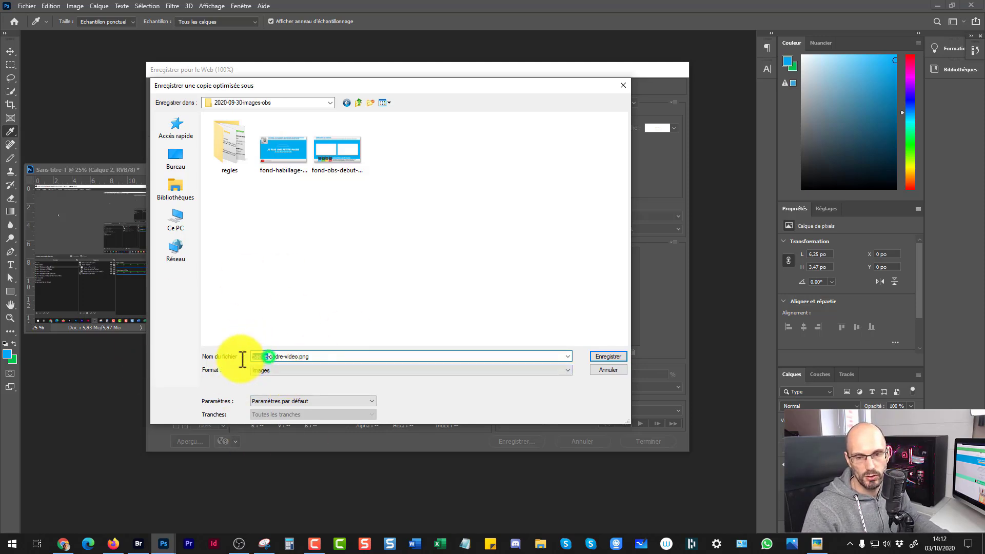
key(BackSpace)
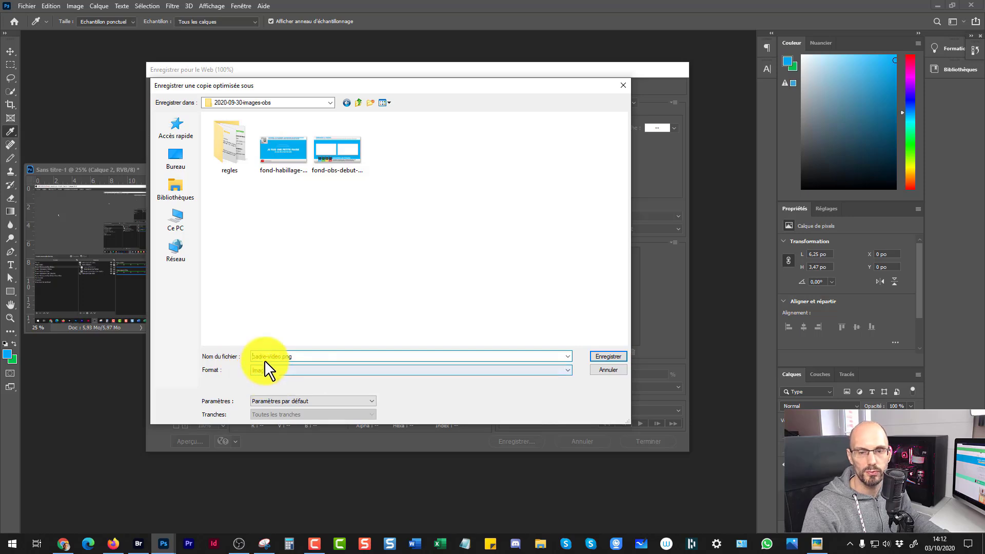
click(604, 355)
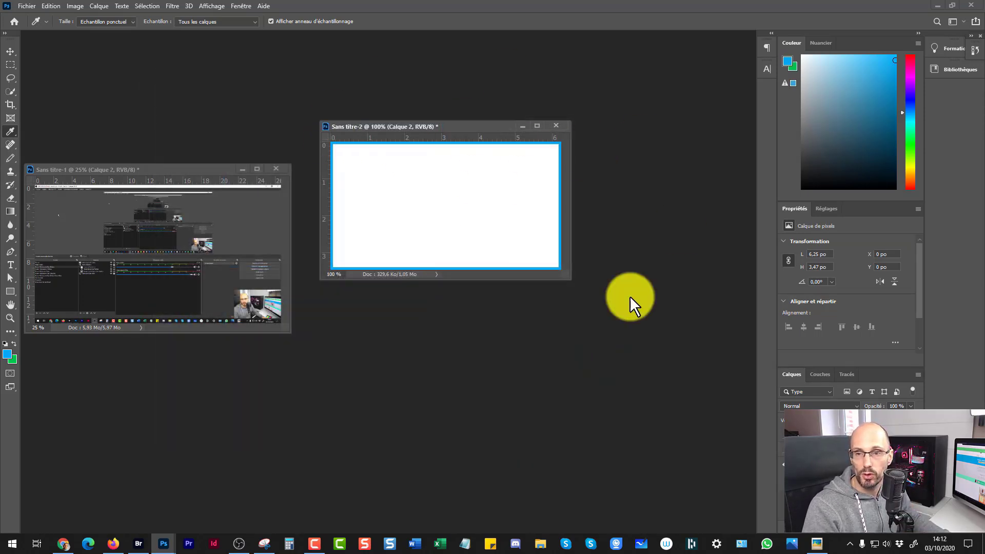
Step: Switch to OBS and add a new scene named Cadre-Video
click(936, 5)
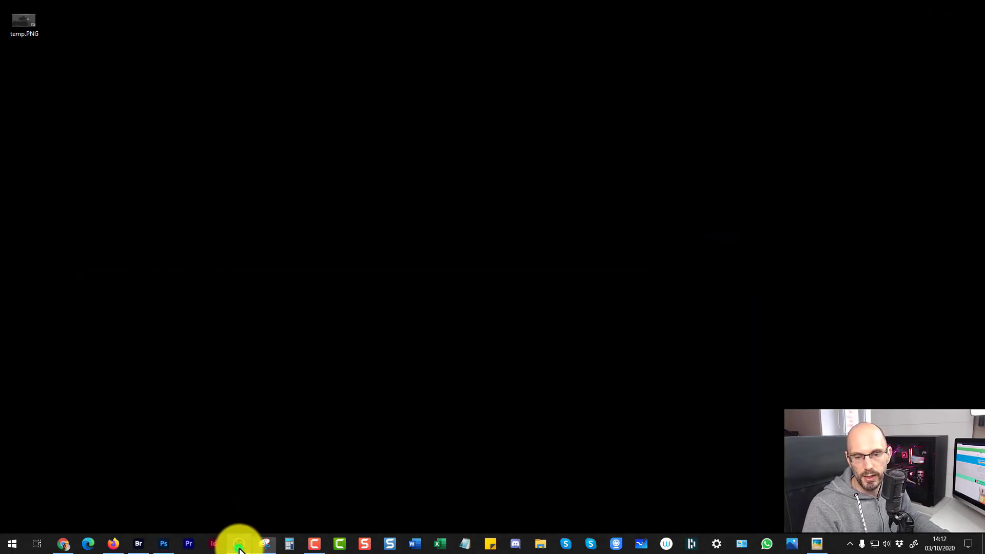
click(239, 545)
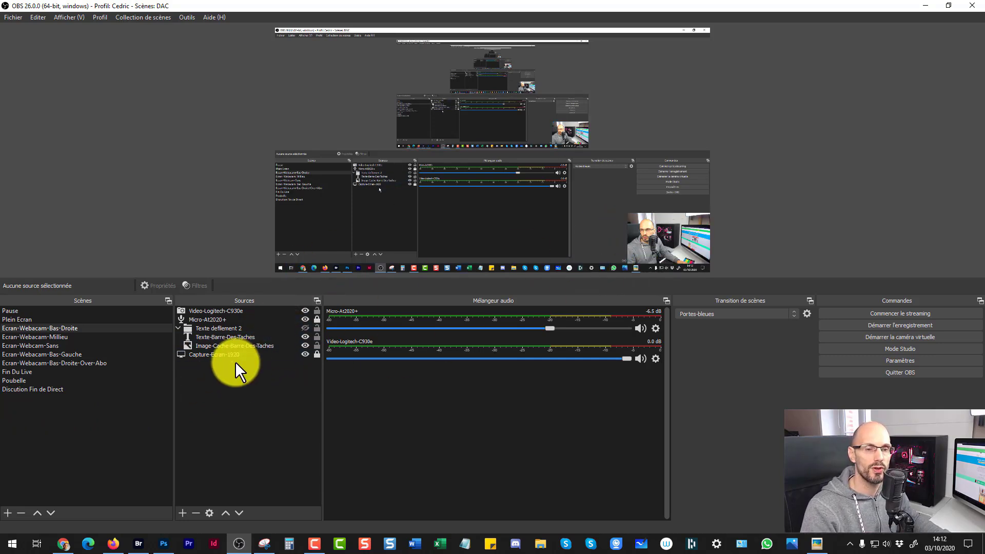
click(8, 512)
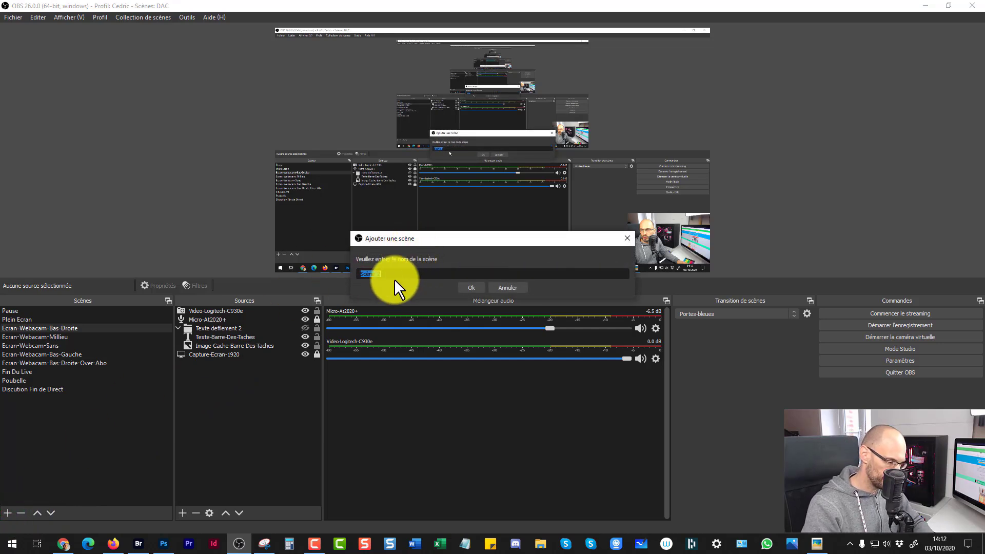
text(Cadre-V)
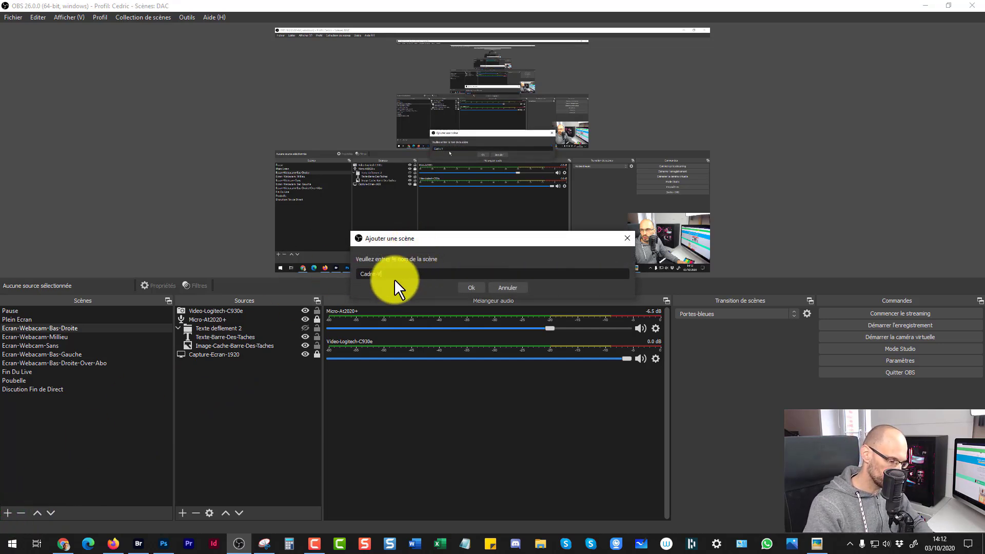
text(ideo)
click(468, 288)
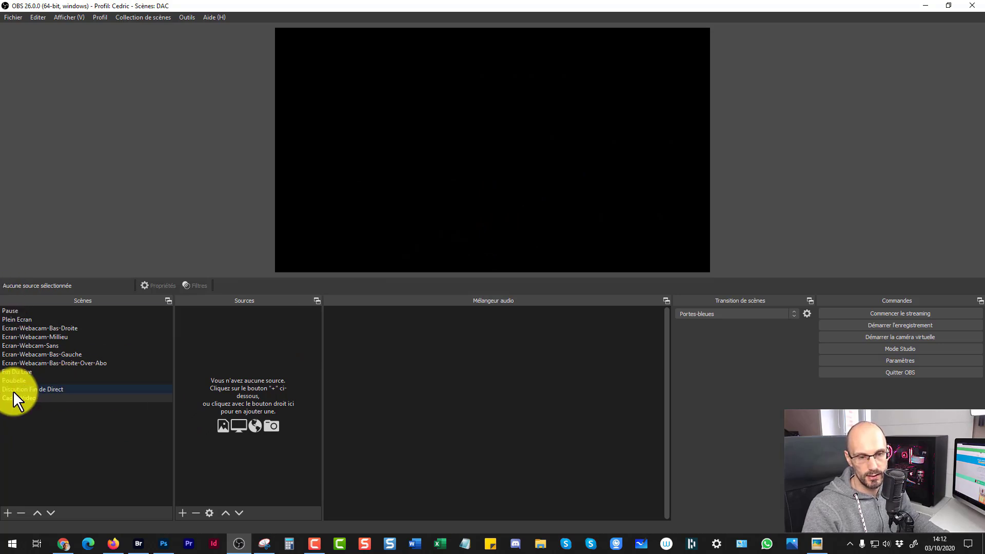
Step: Add a new image source named cadre-video to the Cadre-Video scene
click(181, 512)
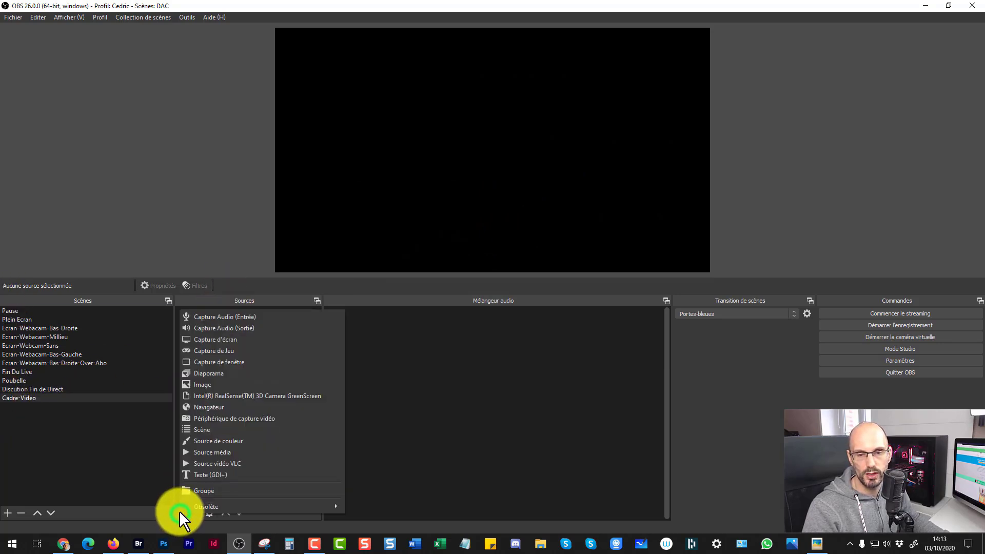
click(205, 385)
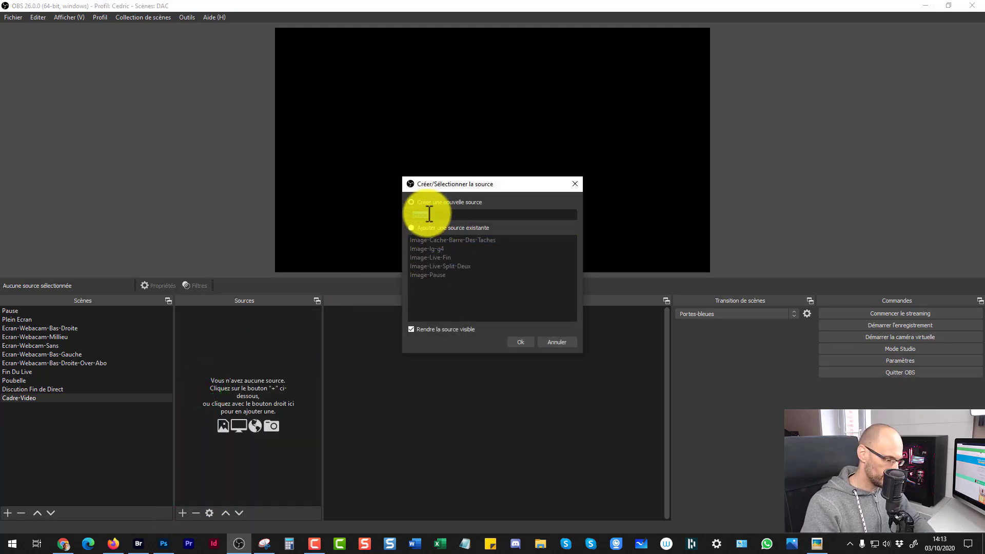
text(cadre)
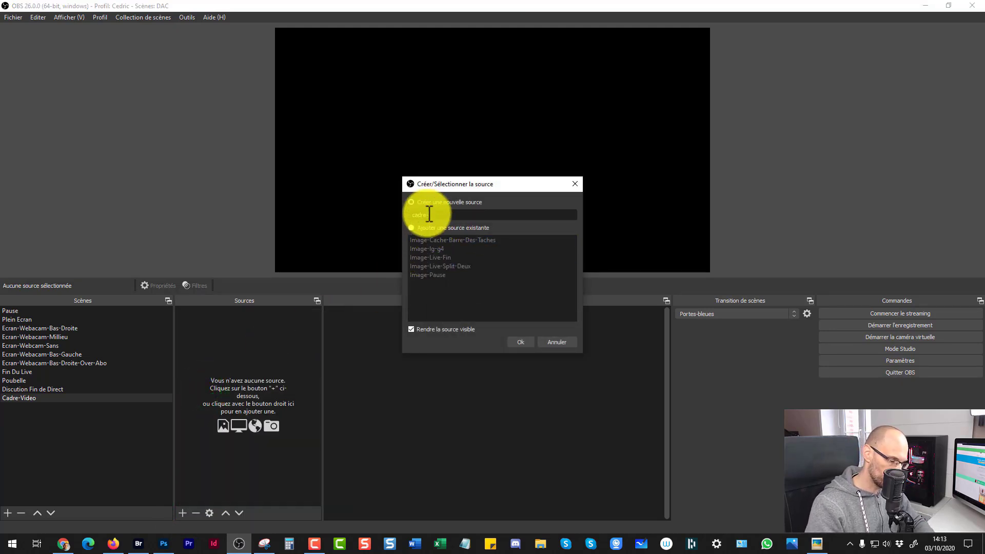
key(BackSpace)
key(BackSpace)
key(BackSpace)
key(BackSpace)
key(BackSpace)
key(BackSpace)
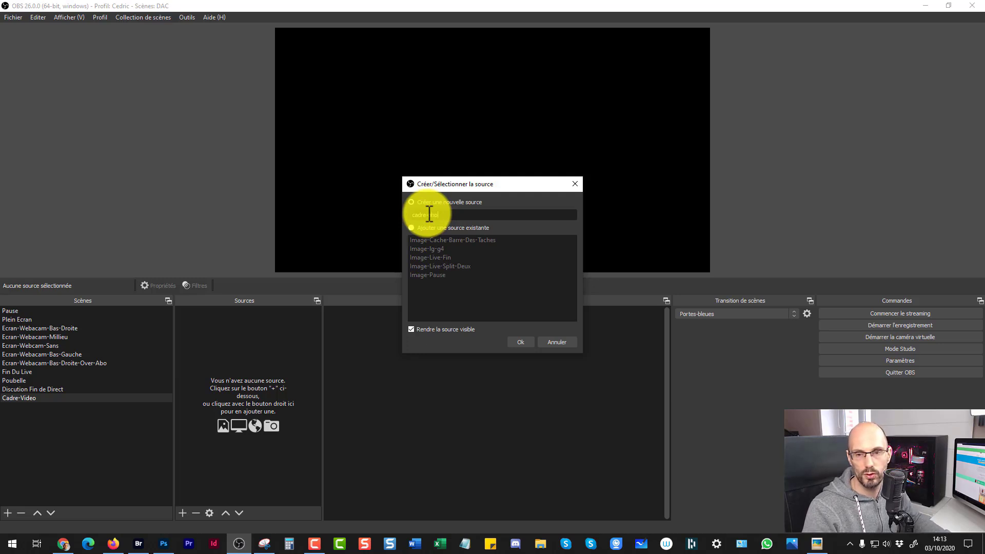
text(-vide)
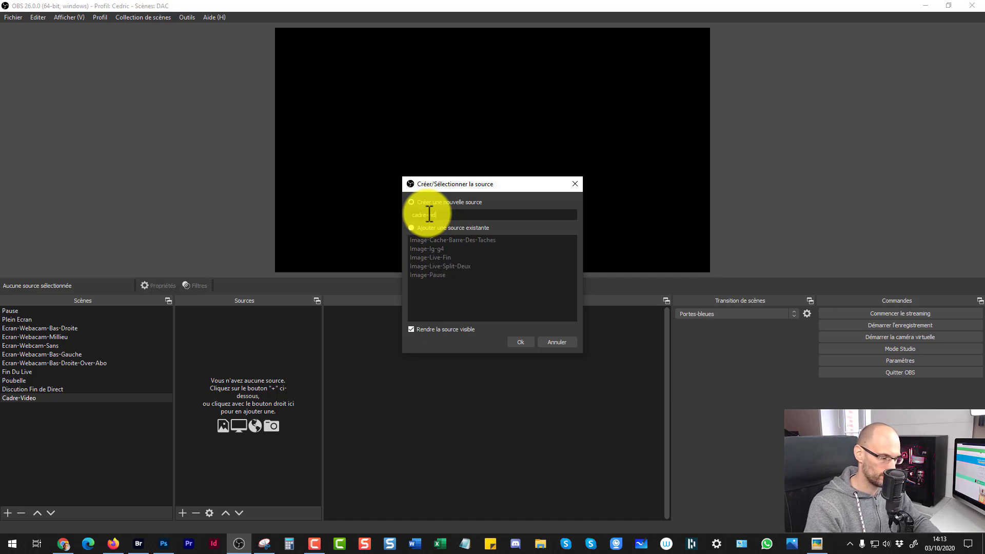
text(o)
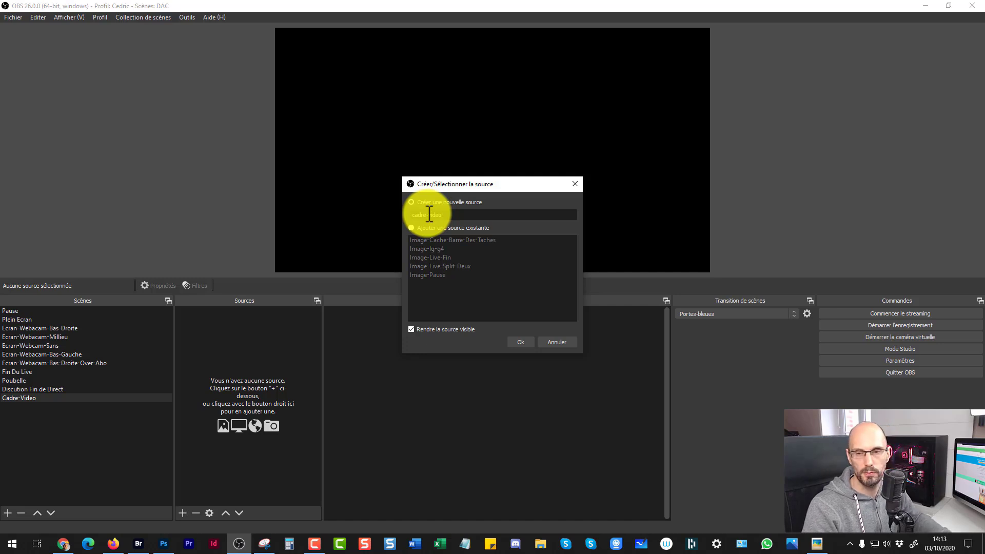
click(520, 340)
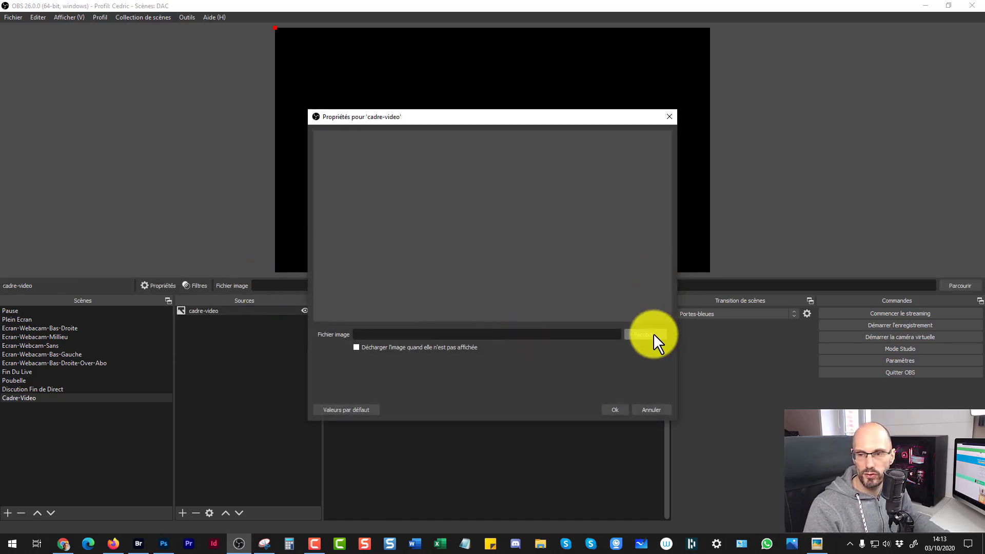
Step: Load cadre-video.png from the desktop's Wirecast/2020-09-30-images-obs folder as the image file of the cadre-video source
click(653, 334)
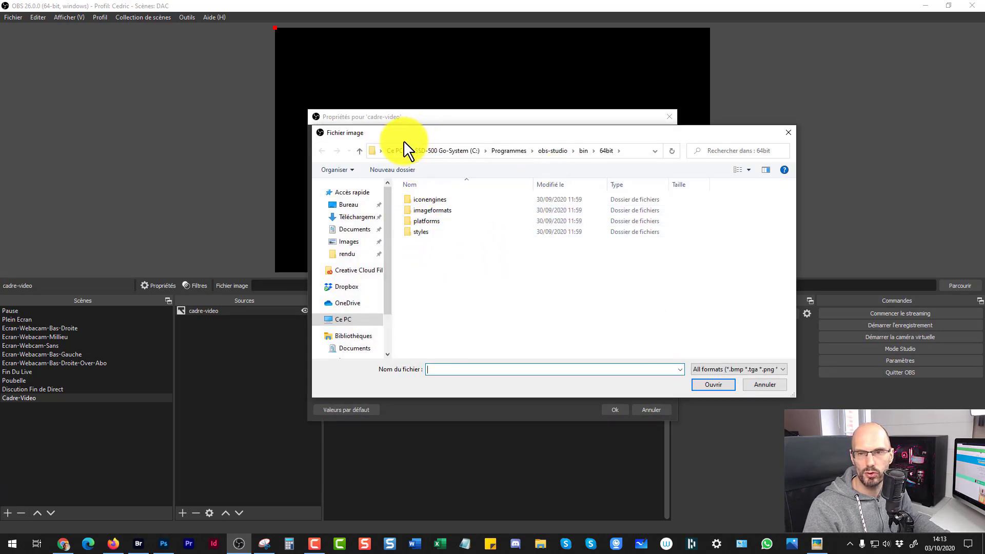
click(345, 206)
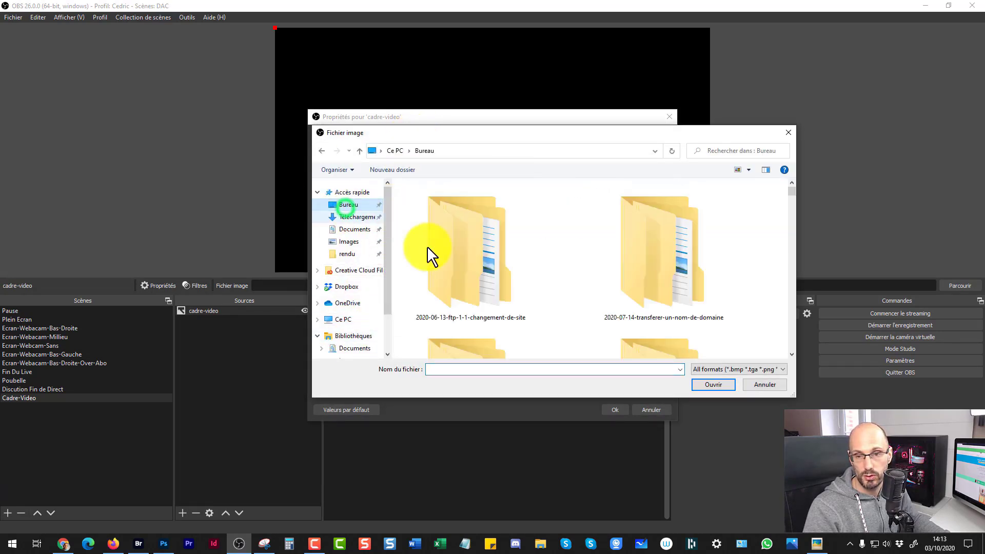
double_click(481, 210)
double_click(440, 221)
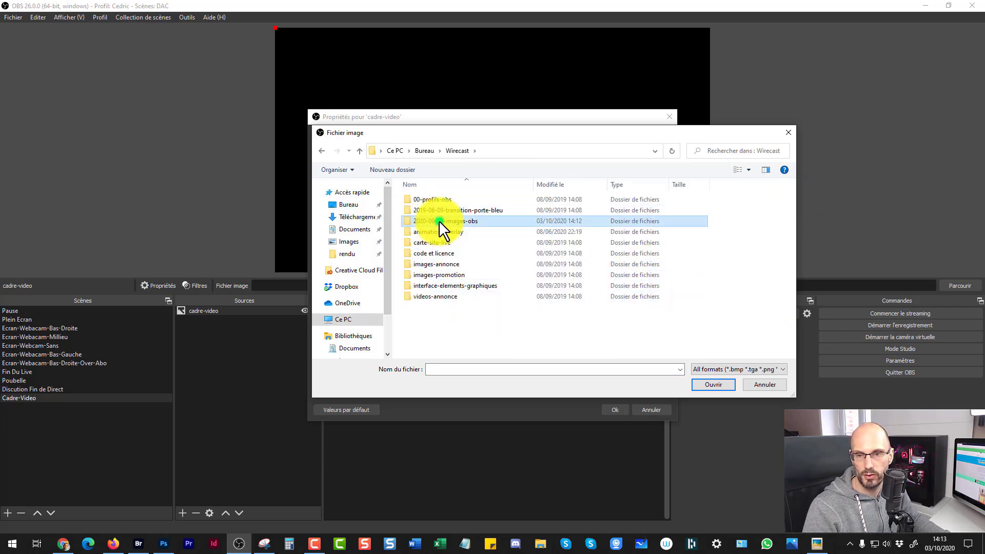
click(467, 216)
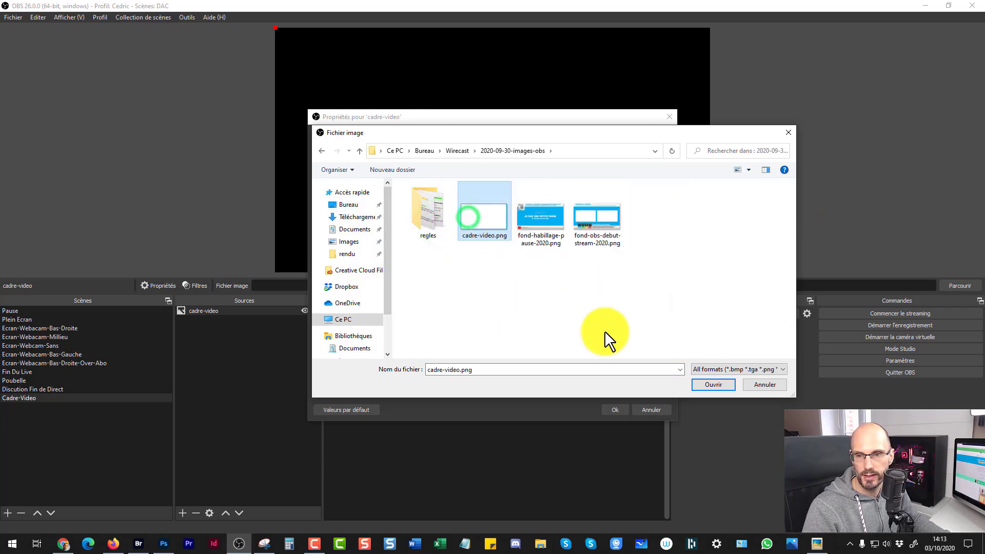
click(704, 385)
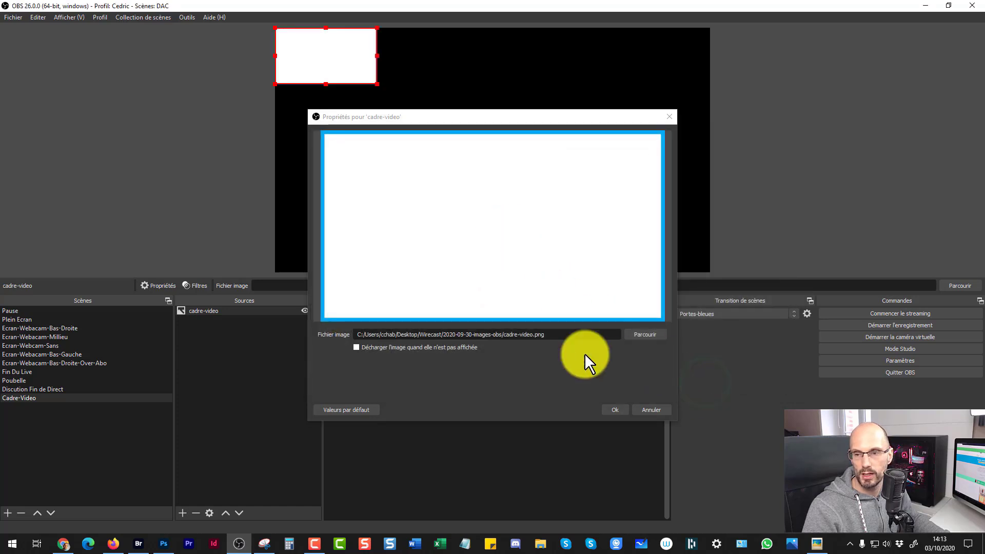
click(615, 410)
Step: Move the frame image from the canvas's upper-left corner to just left of the canvas center and deselect it
click(332, 125)
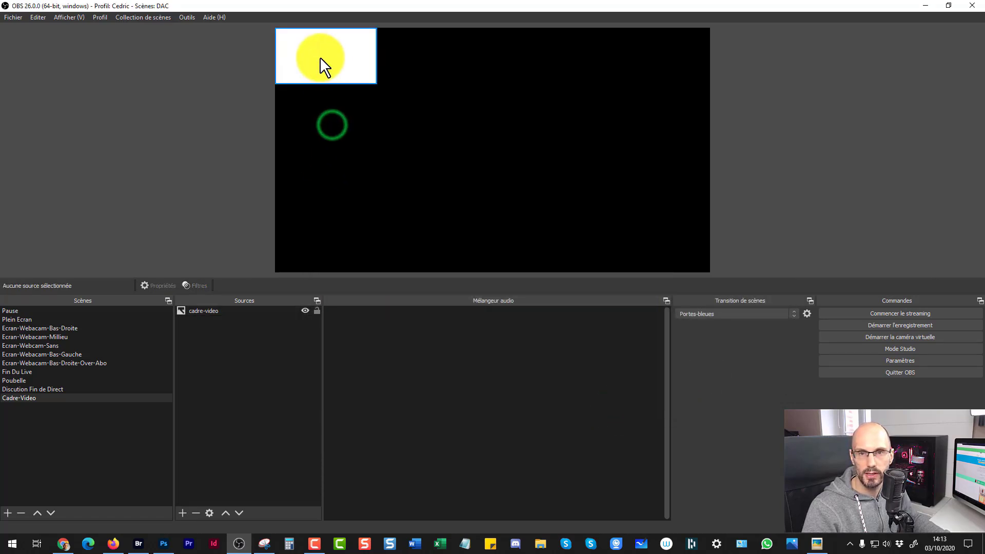
drag(320, 57, 444, 164)
click(303, 126)
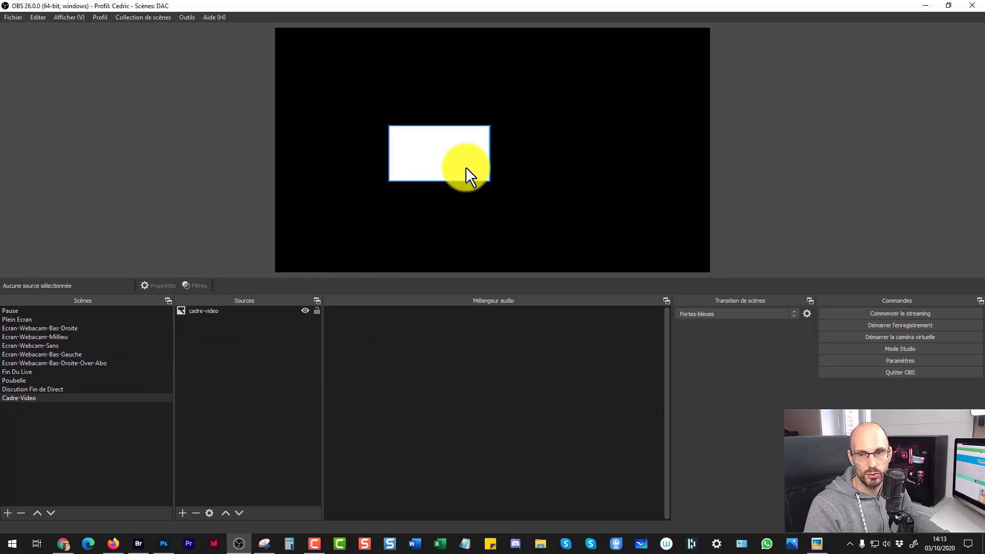
Step: Add the existing video capture source Video-Logitech-C930e to the Cadre-Video scene
click(183, 512)
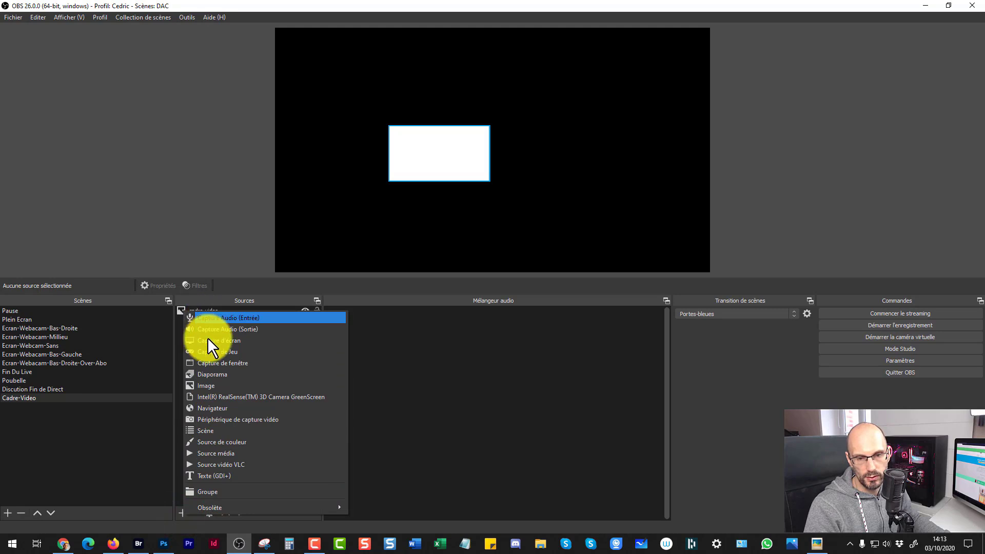
click(210, 419)
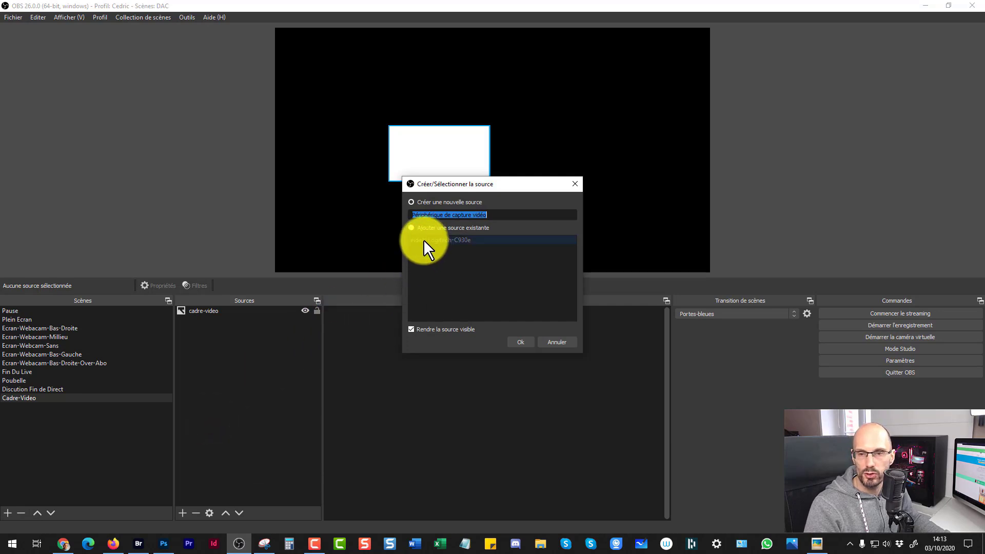
click(410, 227)
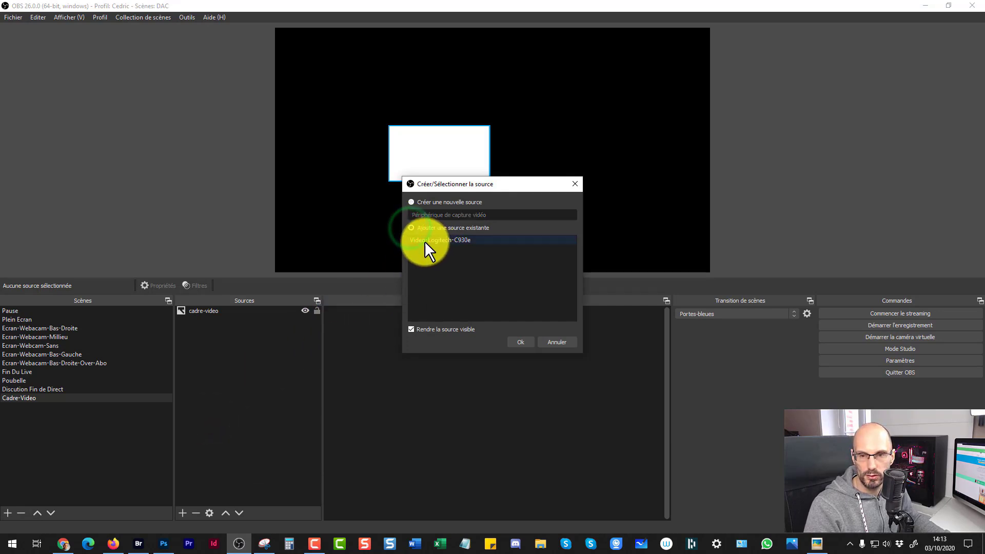
click(424, 241)
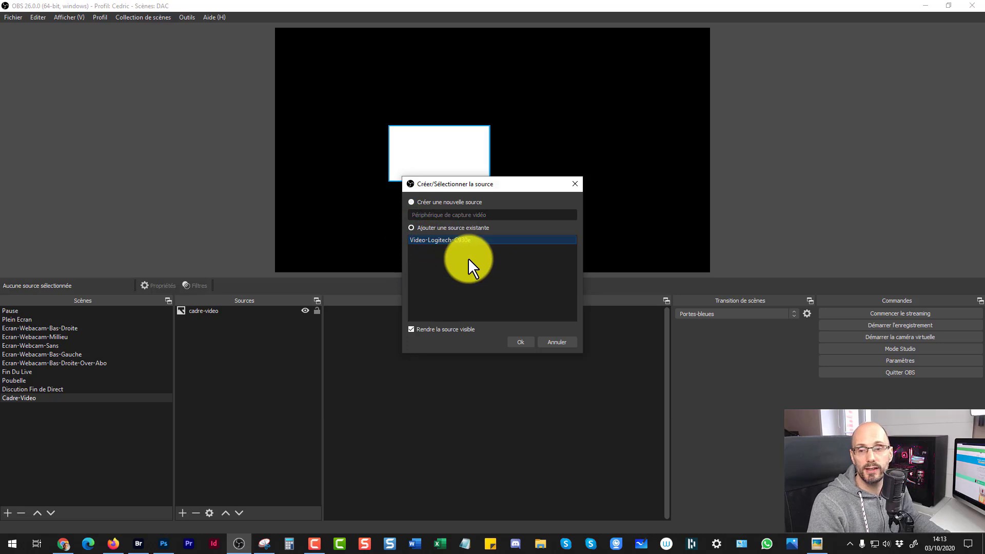
click(521, 341)
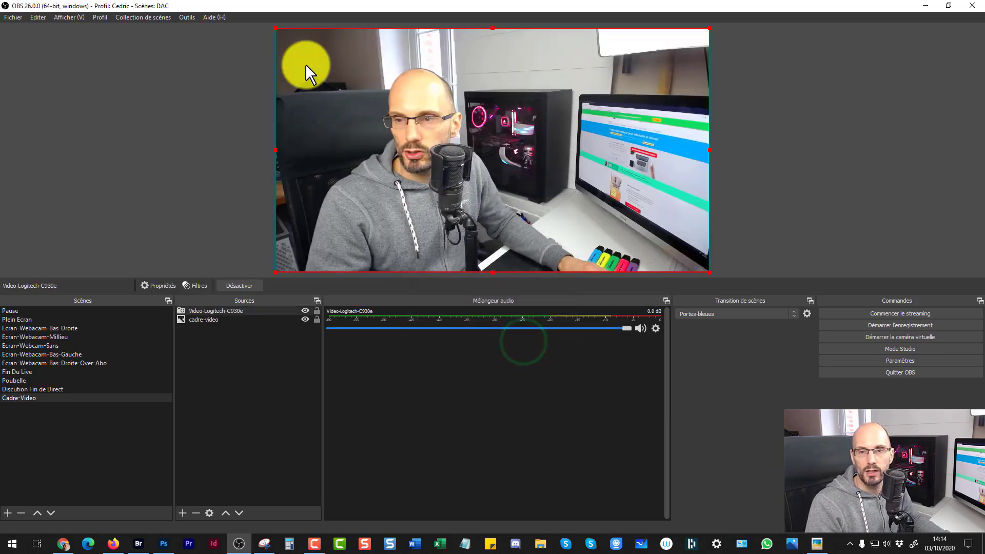
Step: Scale the Video-Logitech-C930e webcam image down and fit it inside the frame image, leaving a wider white margin on its right
drag(276, 28, 420, 151)
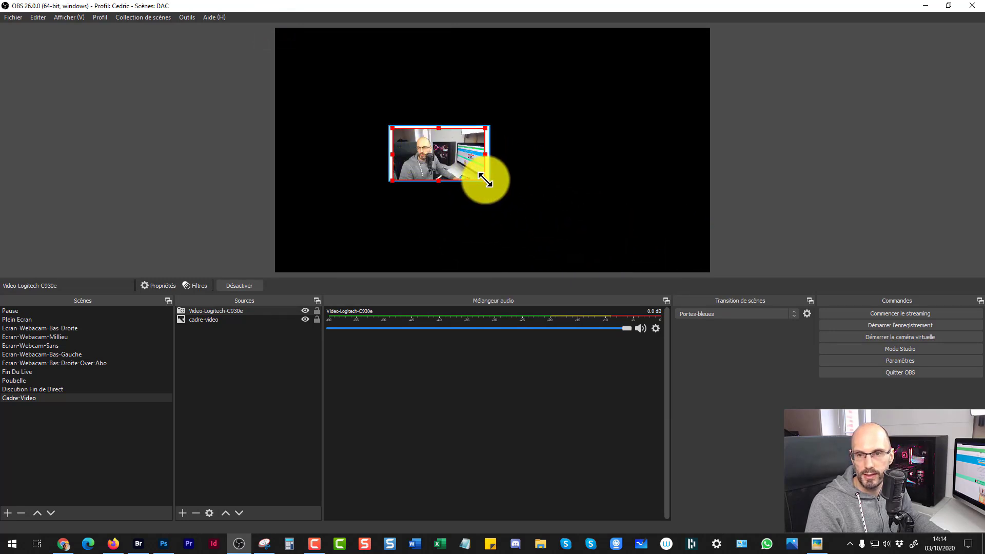
mouse_move(485, 180)
mouse_down()
mouse_move(470, 170)
mouse_move(479, 177)
mouse_up()
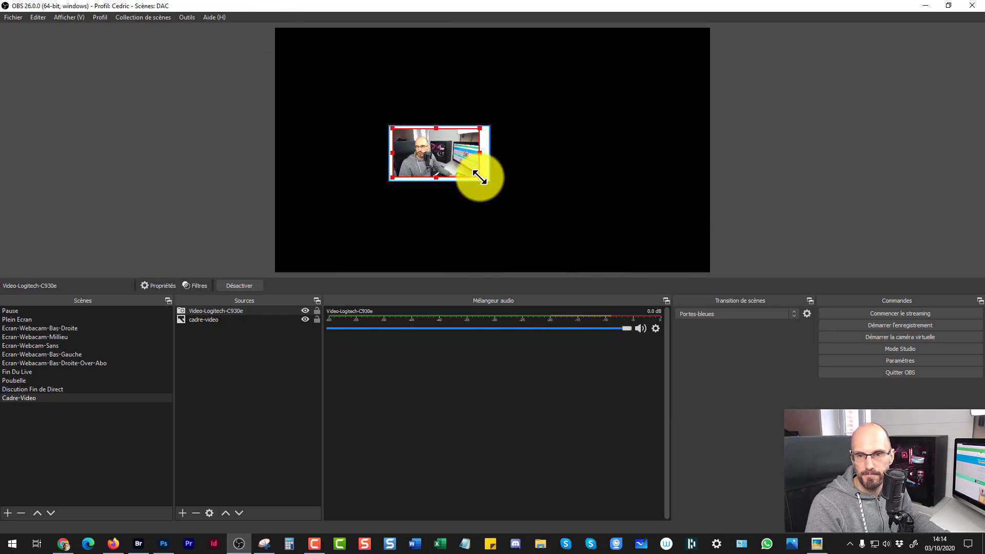
drag(417, 156, 418, 156)
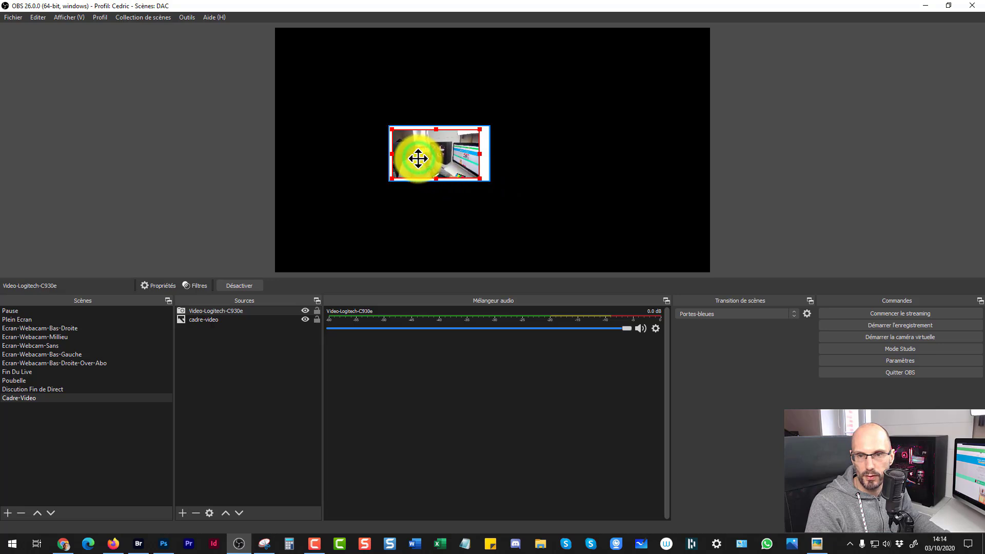
click(308, 168)
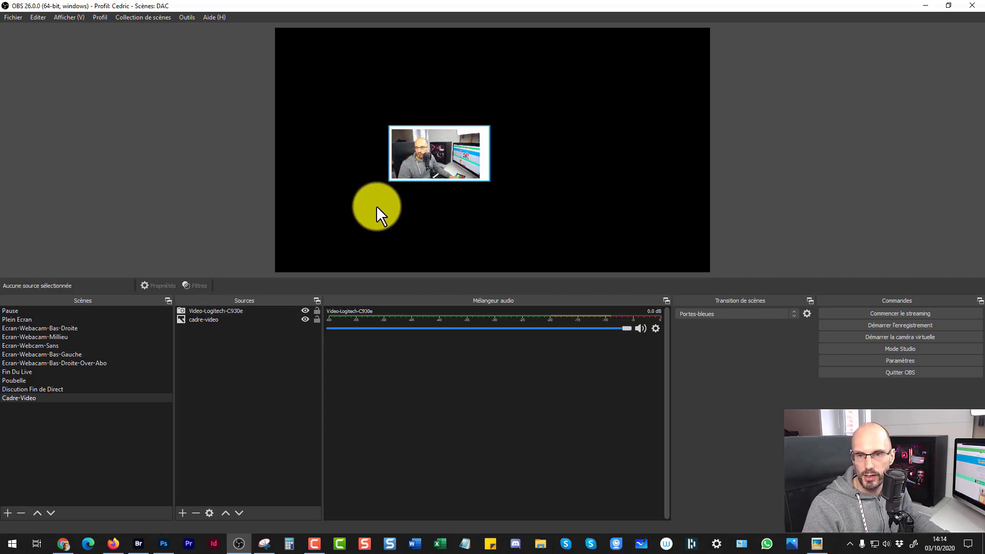
click(407, 150)
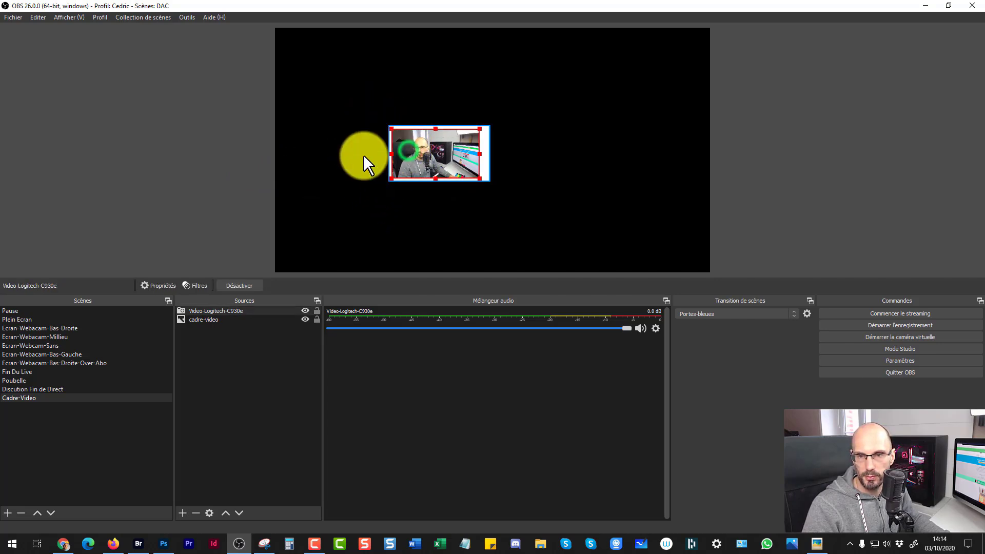
click(324, 159)
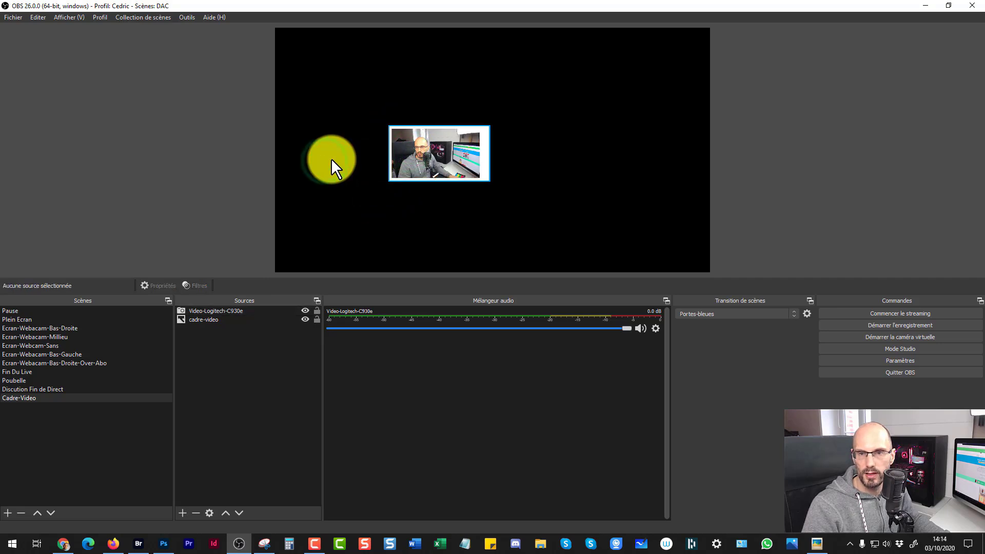
click(402, 153)
click(319, 161)
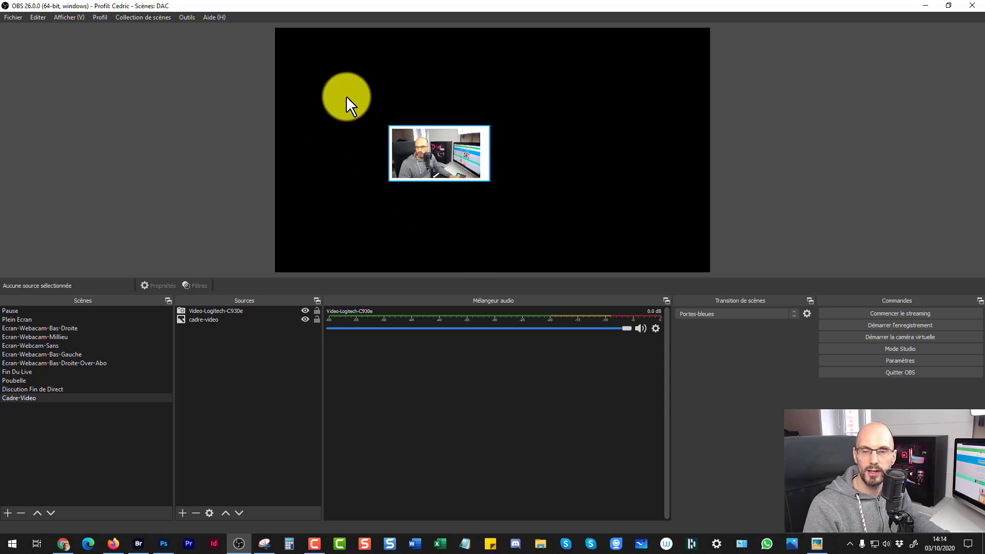
Step: Move the webcam and frame together to the canvas's lower-right area, with the frame's right edge beyond the canvas, and deselect them
drag(354, 82, 541, 213)
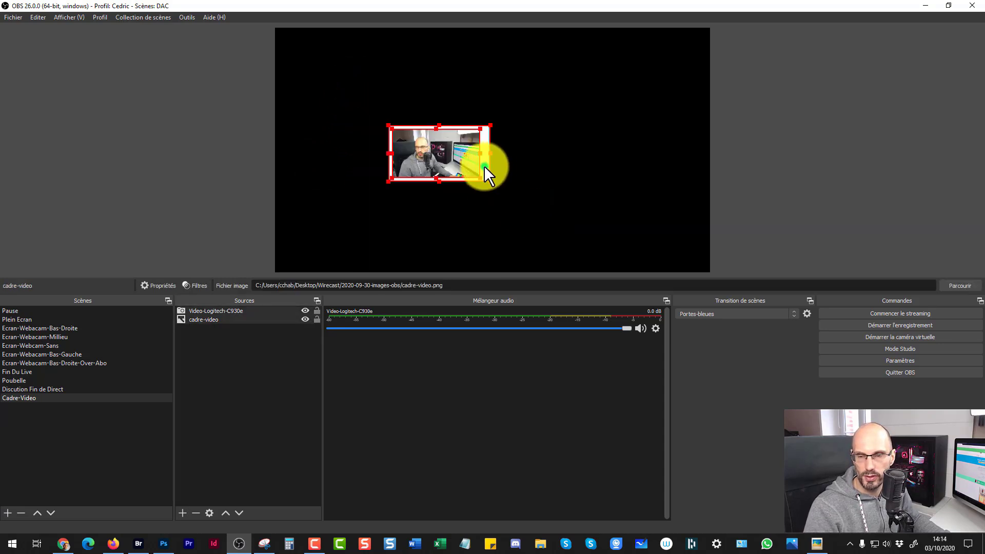
drag(485, 165, 717, 242)
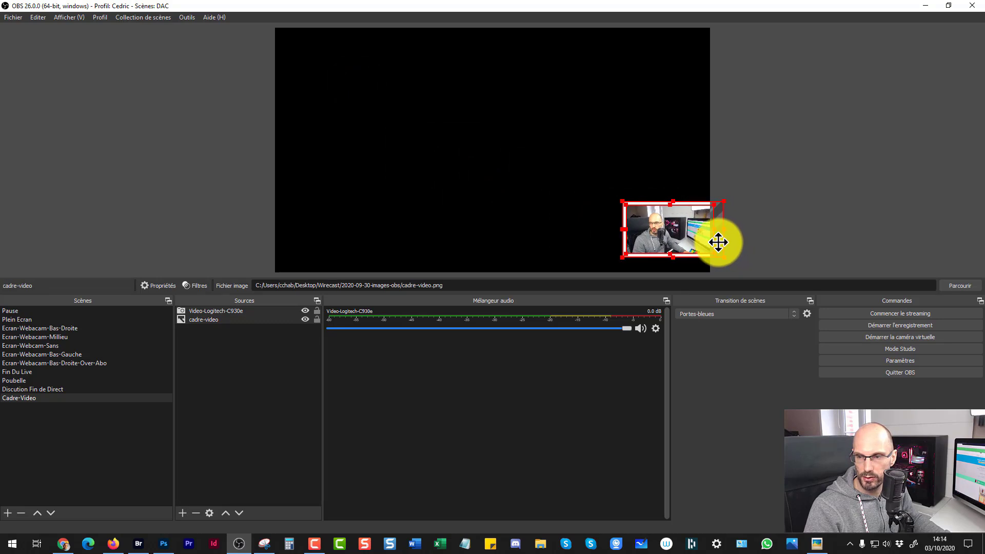
click(574, 215)
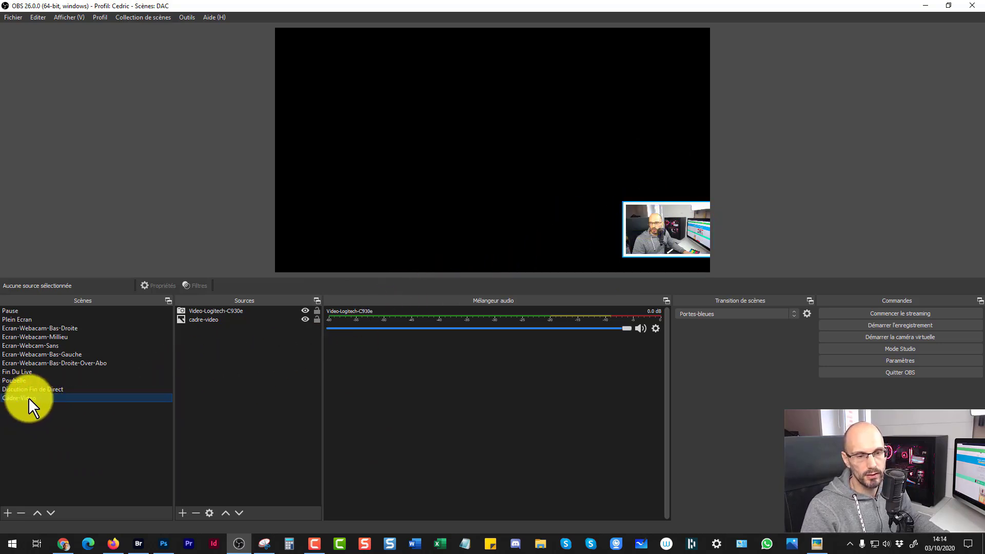
Step: Delete the Video-Logitech-C930e source from the Ecran-Webacam-Bas-Droite scene
click(23, 328)
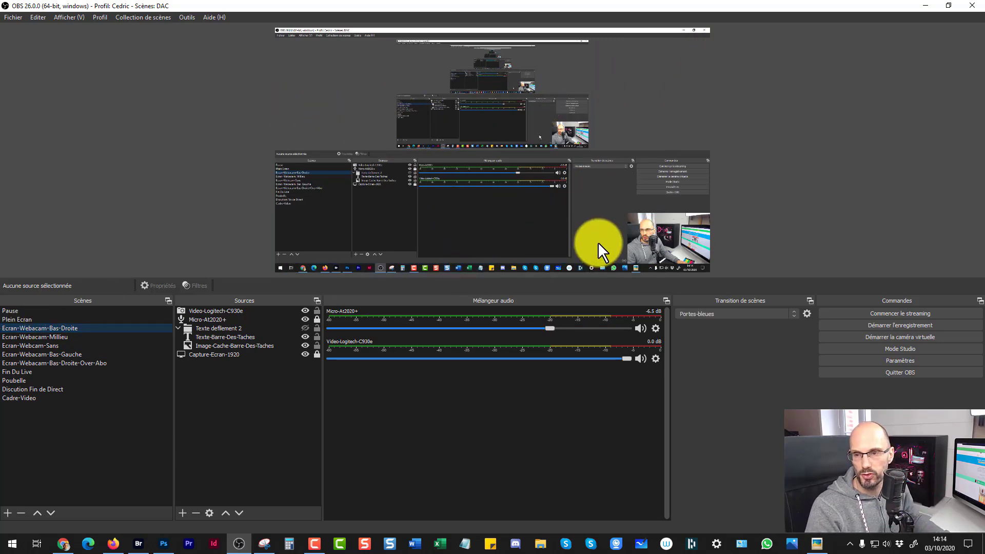
click(659, 235)
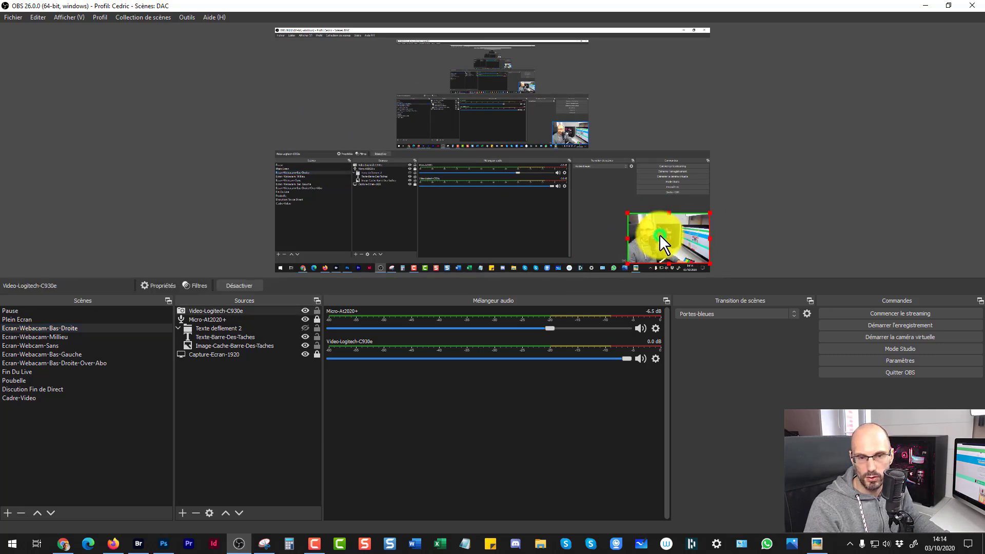
click(192, 309)
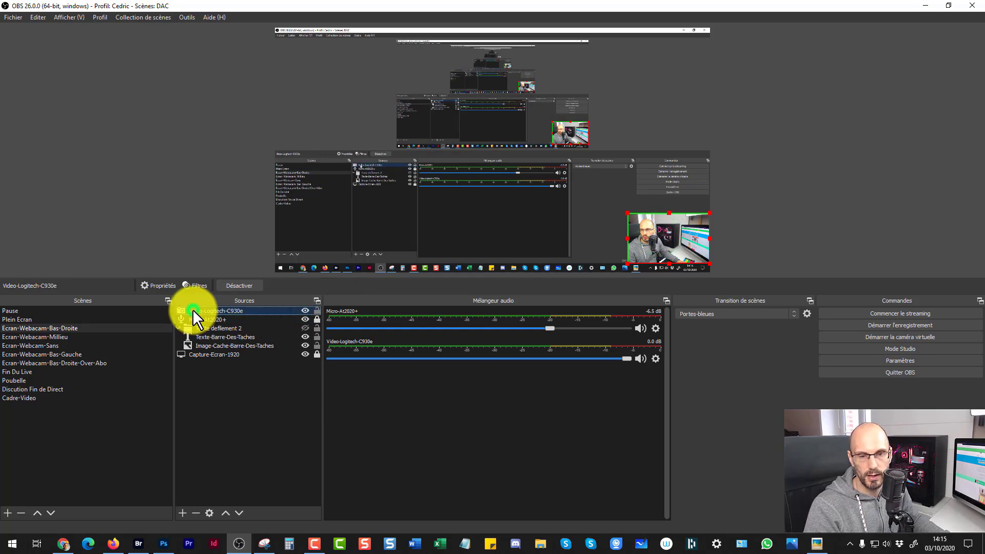
click(196, 512)
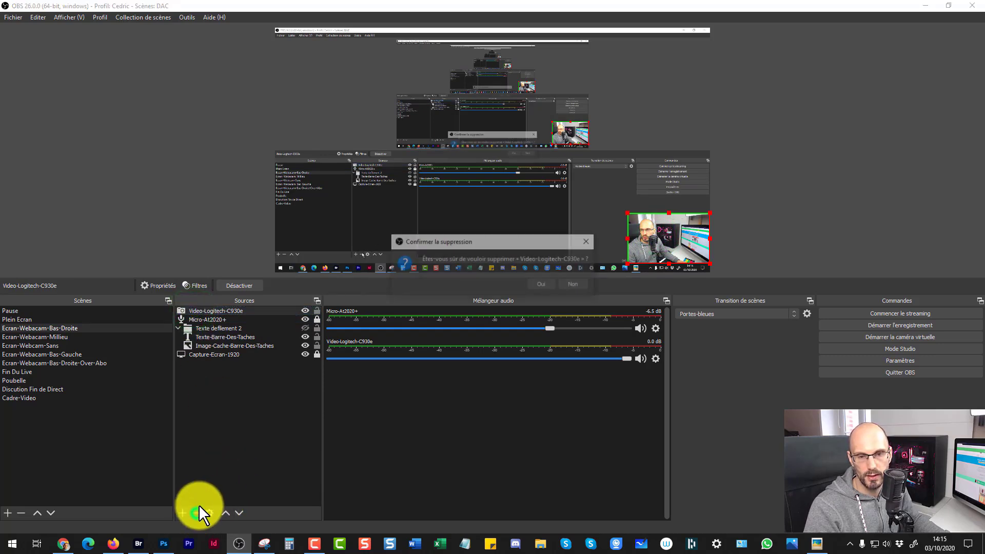
click(537, 282)
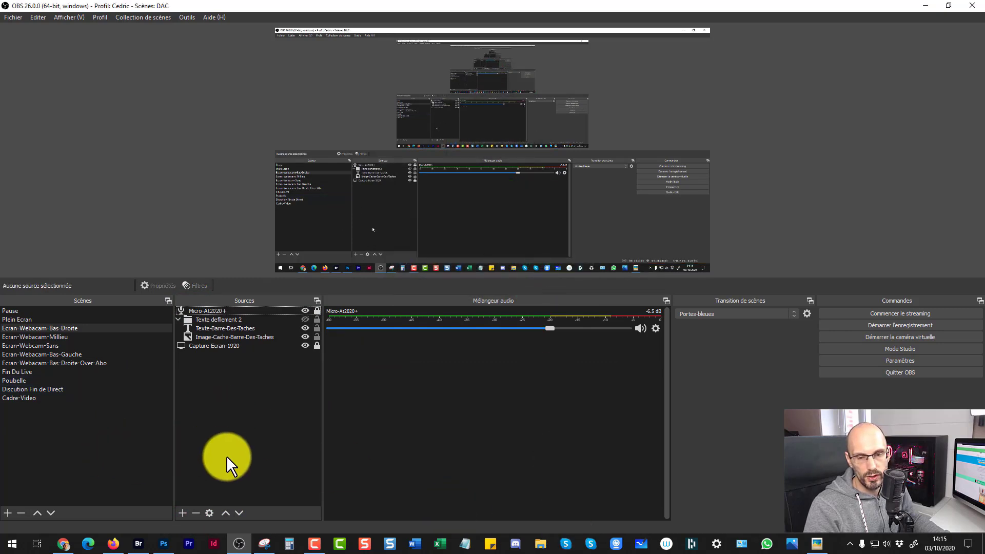
Step: Add the existing Cadre-Video scene as a source in the Ecran-Webacam-Bas-Droite scene and deselect it
click(181, 514)
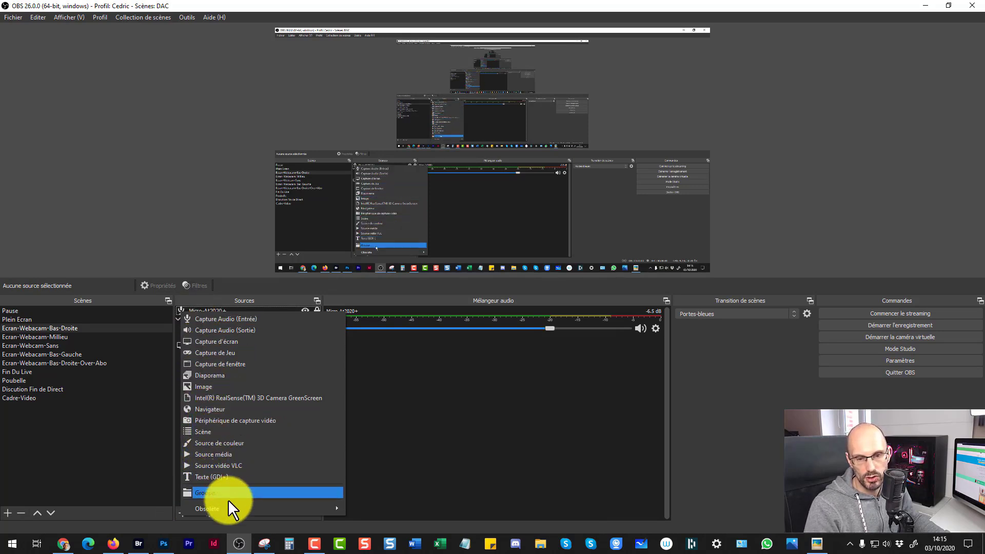
click(206, 432)
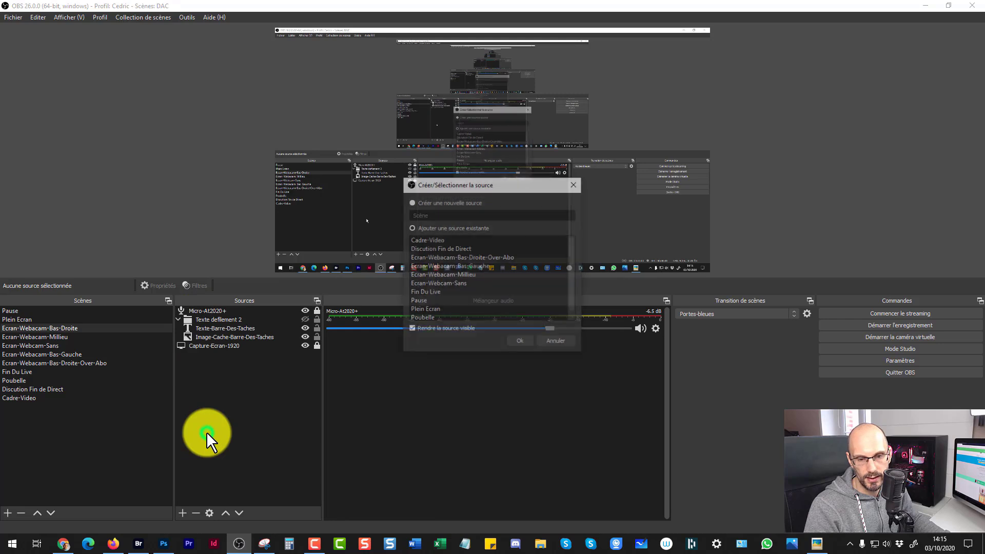
click(424, 239)
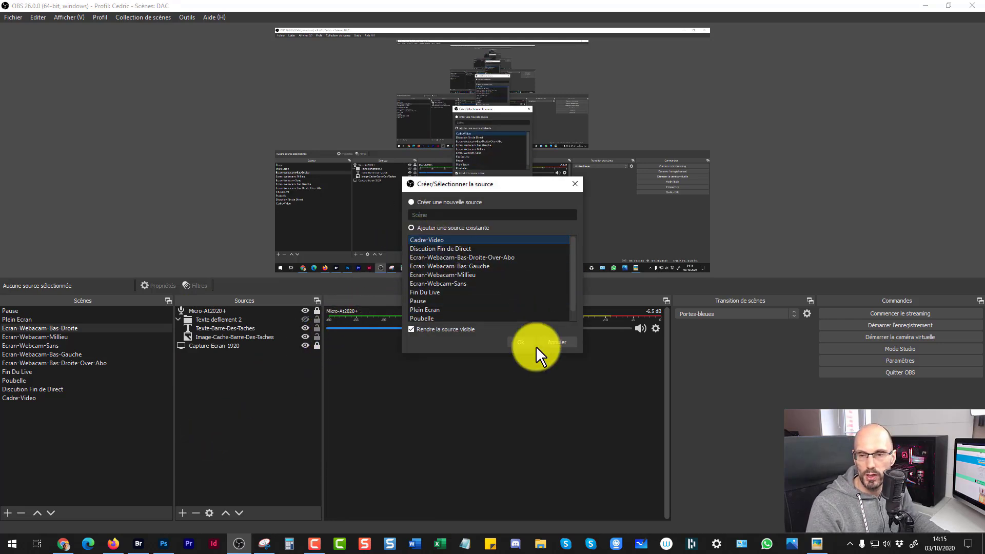
click(520, 343)
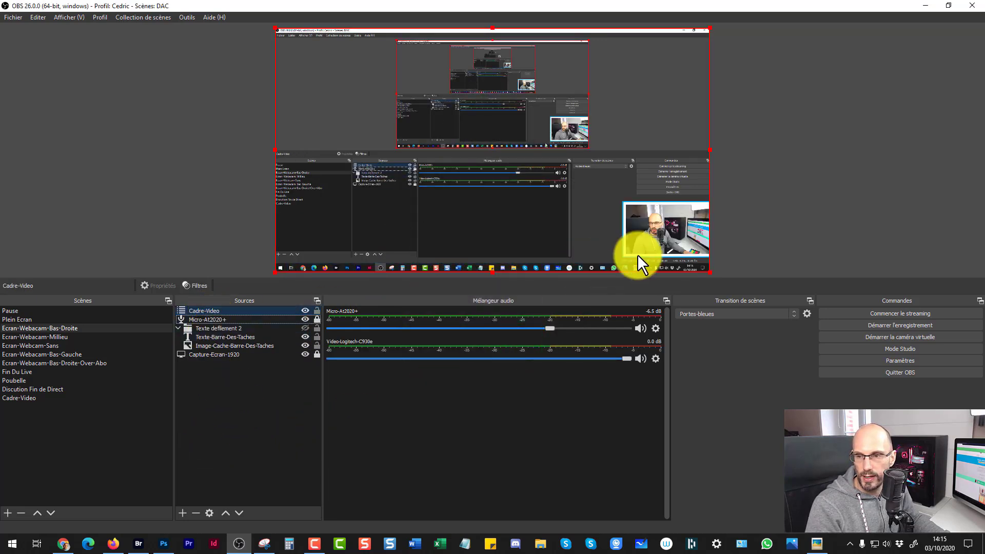
click(746, 218)
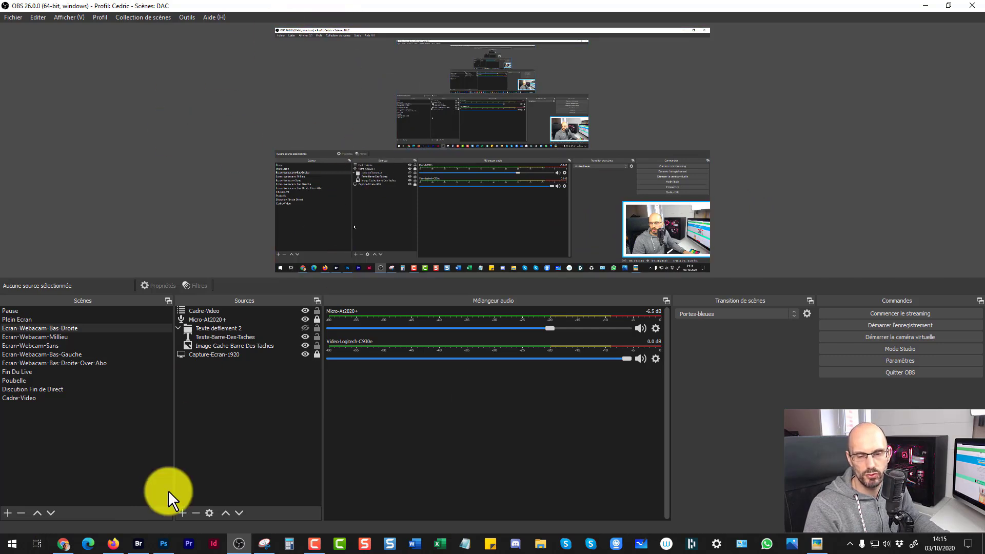
Step: Preview the framed webcam over a Google page in Edge using a reduced OBS window, and maximize OBS again
click(88, 544)
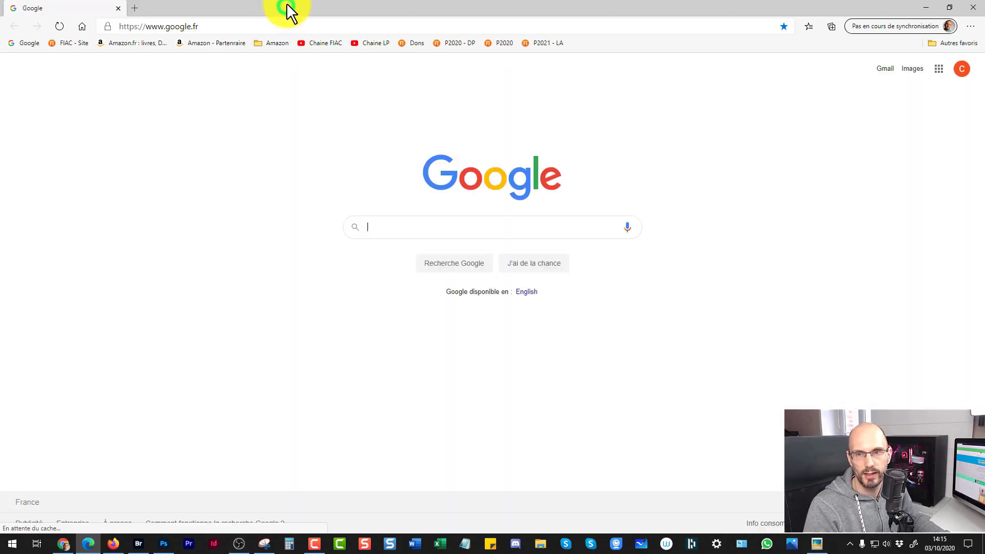
click(237, 542)
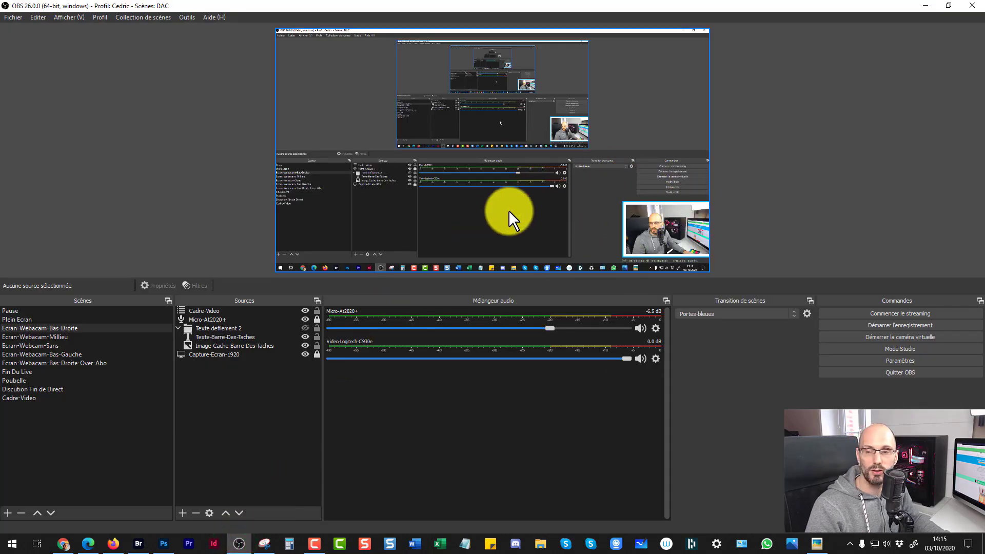
double_click(395, 7)
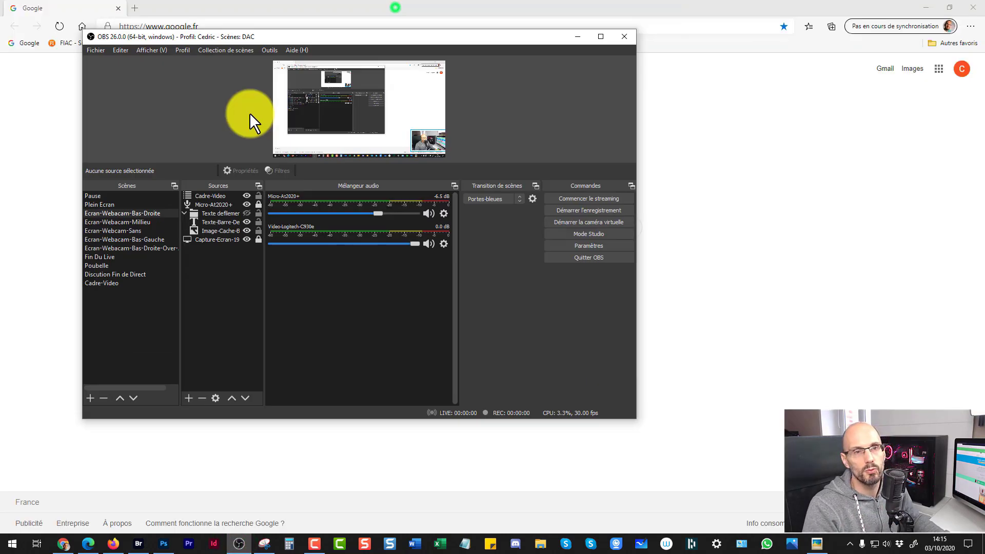
click(395, 7)
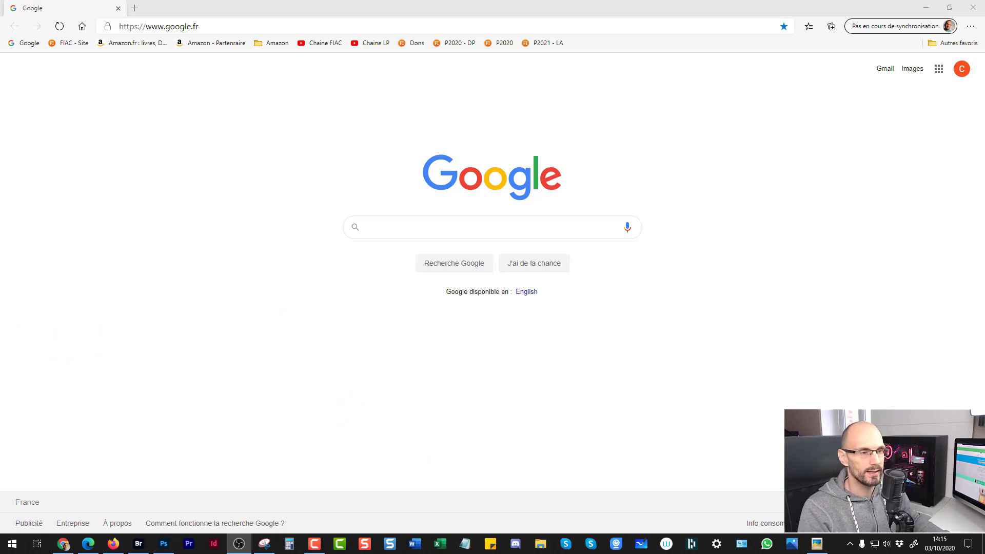
drag(0, 57, 185, 114)
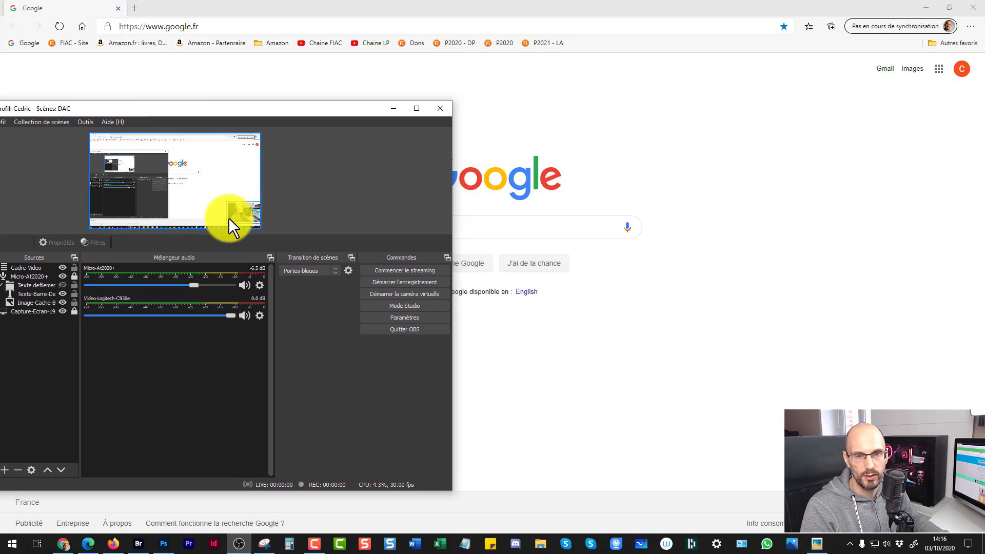
drag(302, 109, 0, 121)
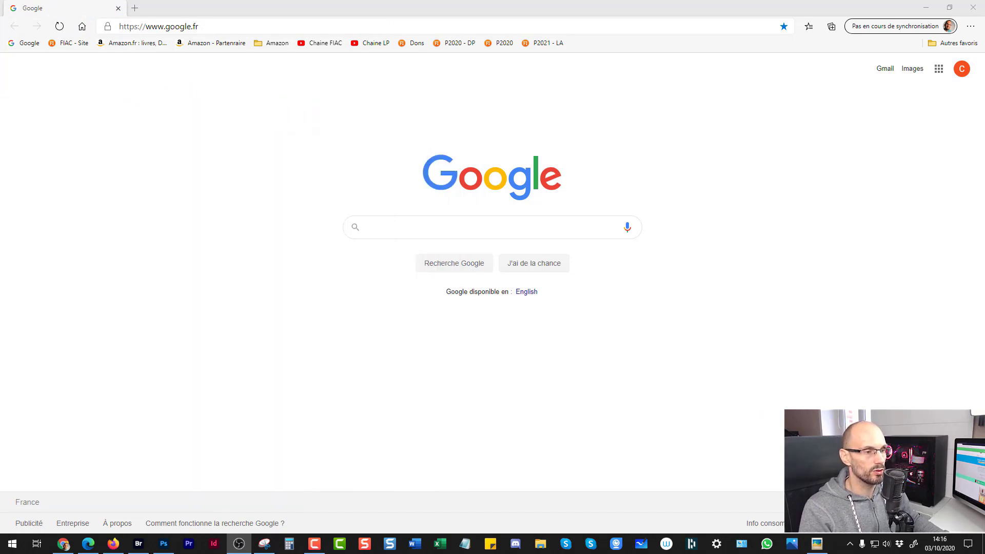
drag(0, 120, 468, 1)
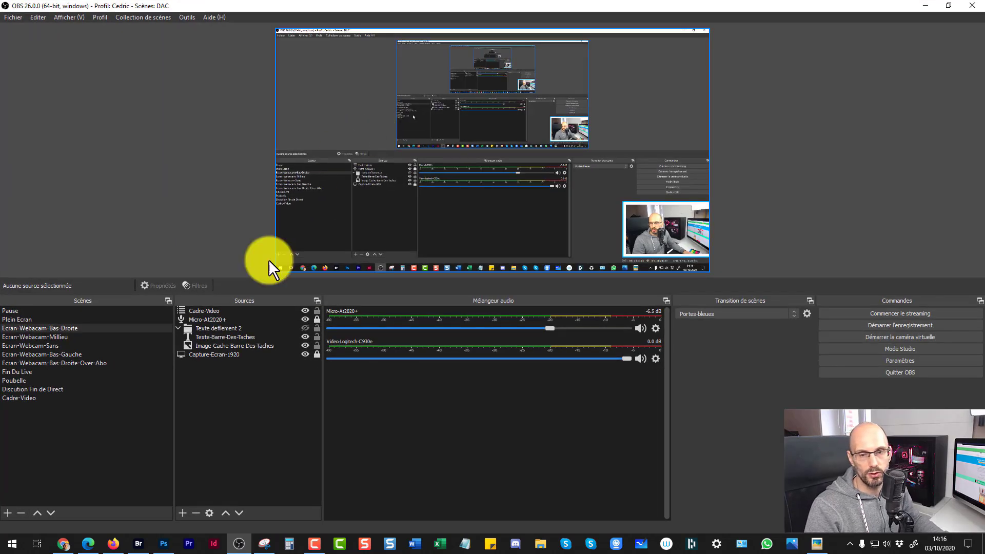
Step: In the Cadre-Video scene, select the webcam and frame together and nudge them slightly down
click(18, 395)
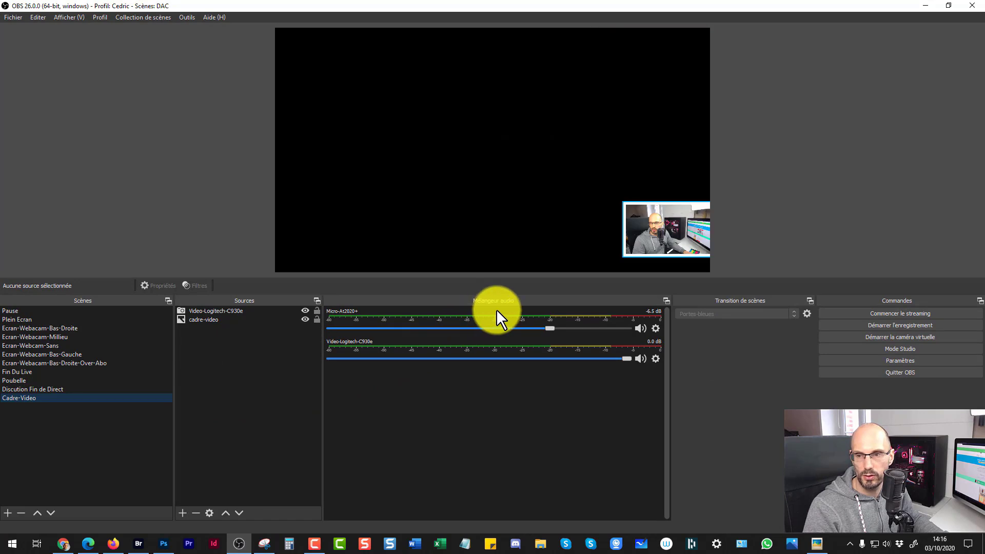
drag(730, 183, 644, 247)
key(Down)
key(Down)
key(Down)
key(Down)
key(Down)
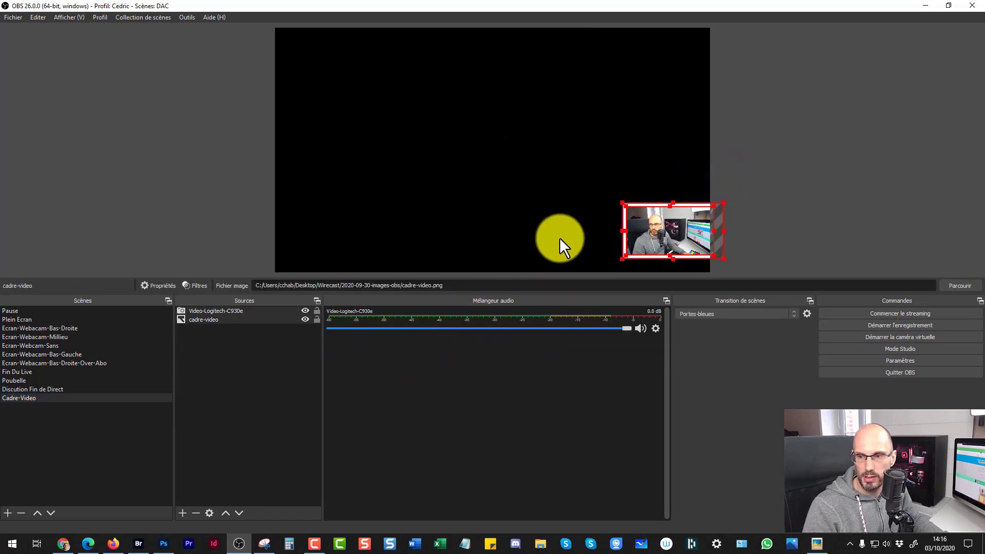
key(Down)
key(Down)
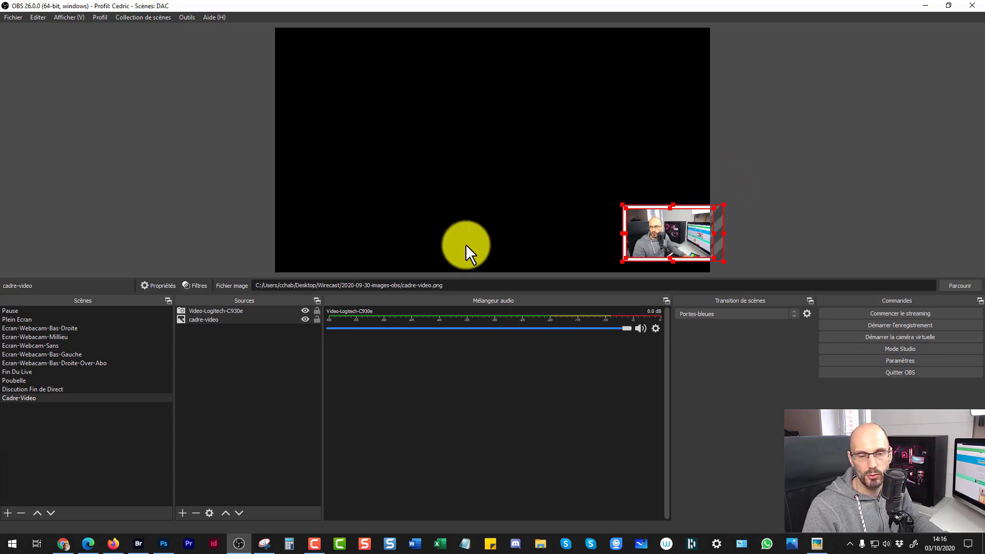
Step: Check the framed webcam's position in the Ecran-Webacam-Bas-Droite scene, view the Ecran-Webacam-Millieu scene, and return to the Cadre-Video scene
click(61, 328)
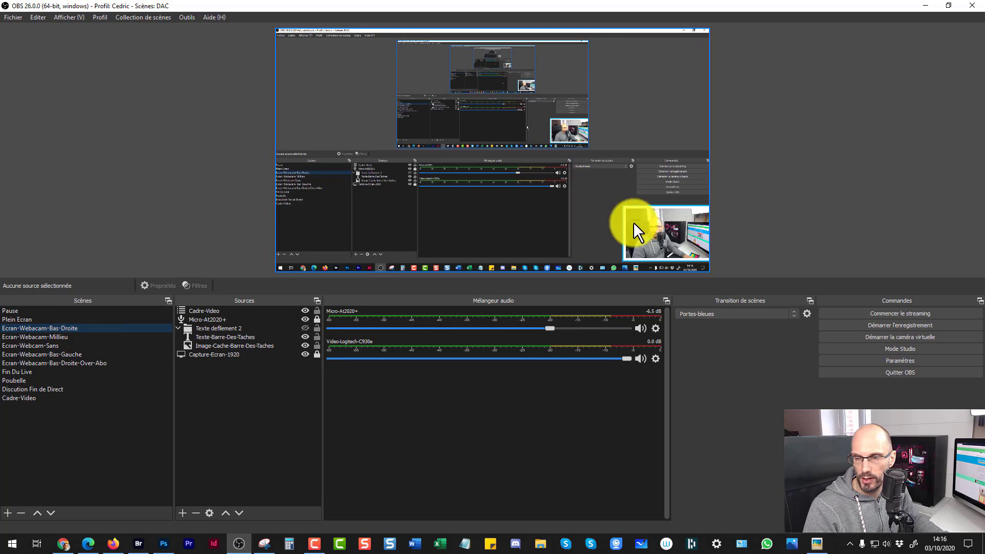
click(206, 310)
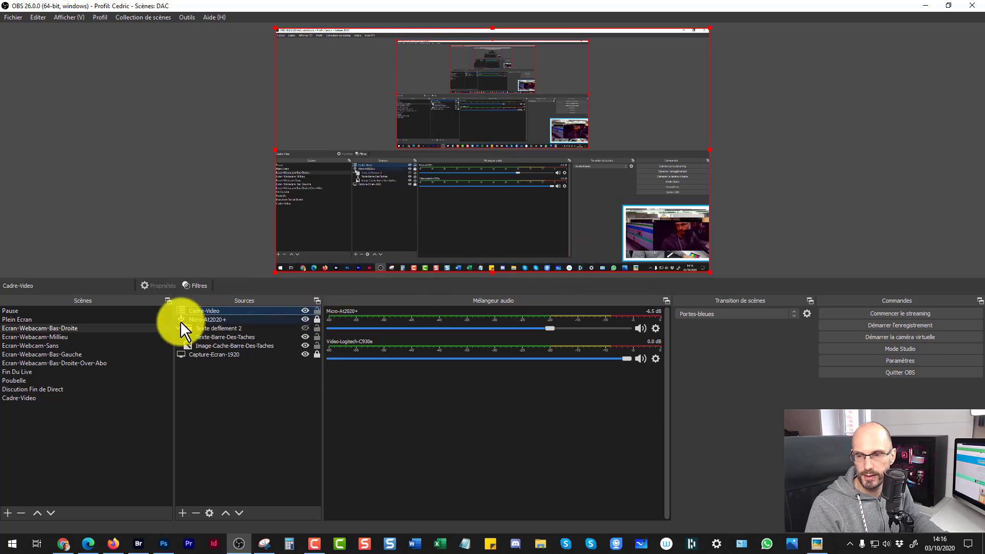
click(219, 411)
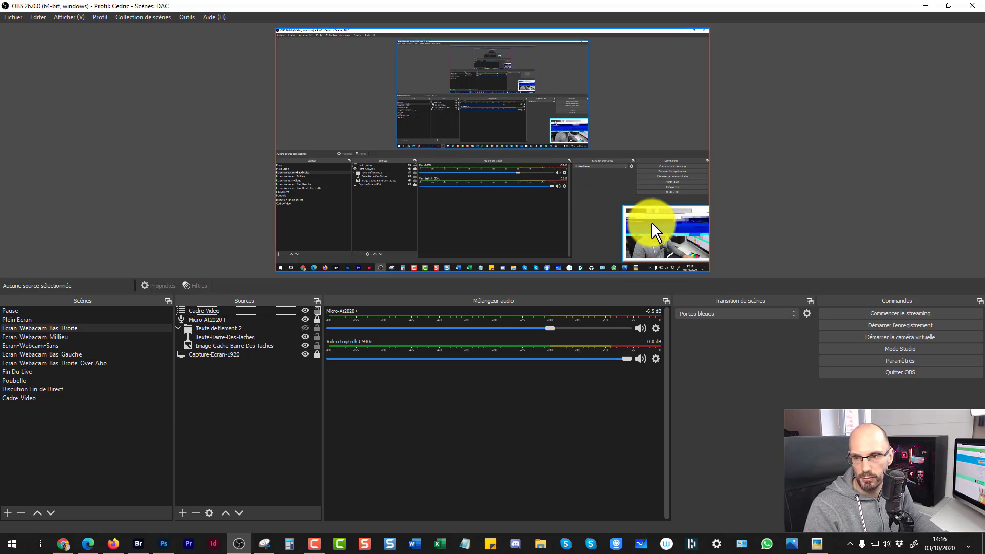
click(45, 334)
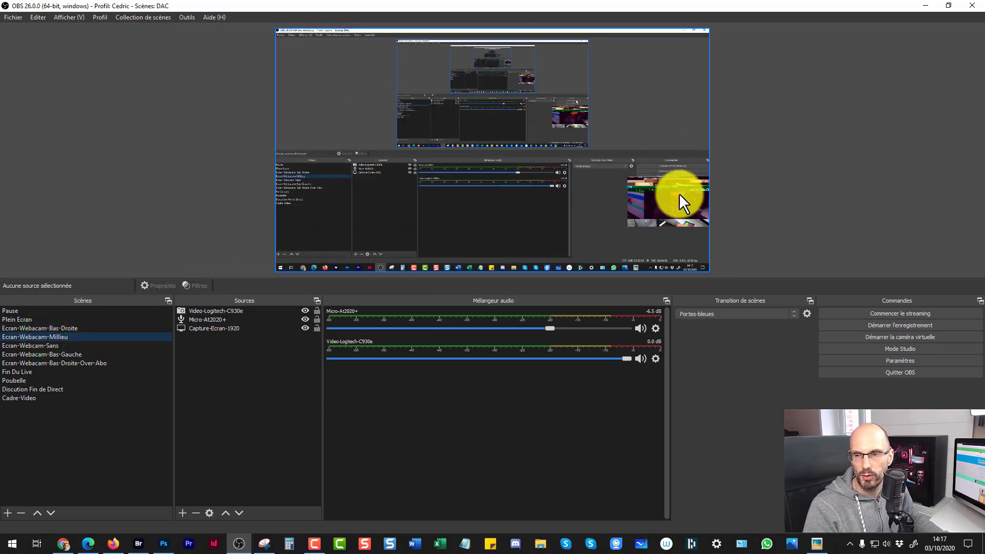
click(26, 396)
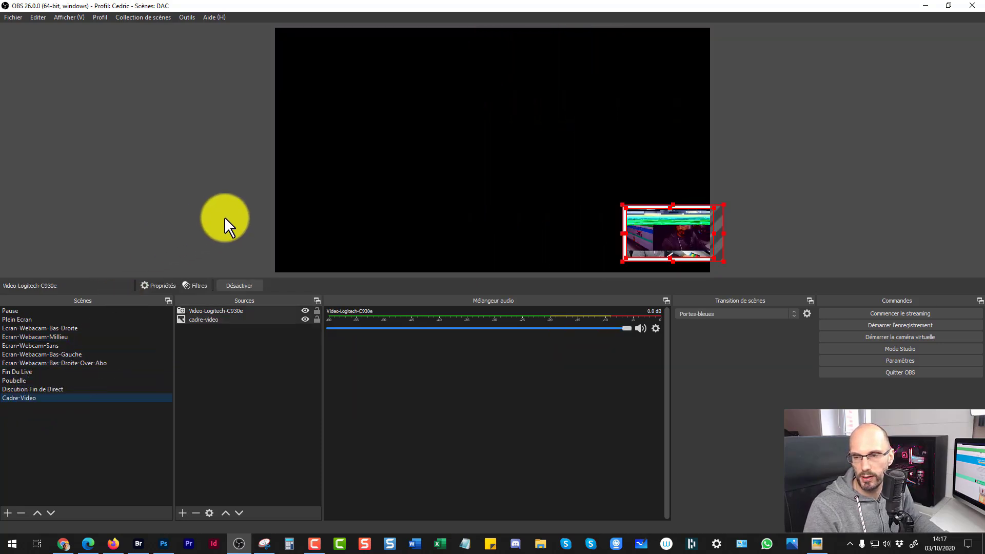
Step: Deselect the framed webcam, check the Ecran-Webacam-Bas-Droite scene, and return to the Cadre-Video scene
click(219, 214)
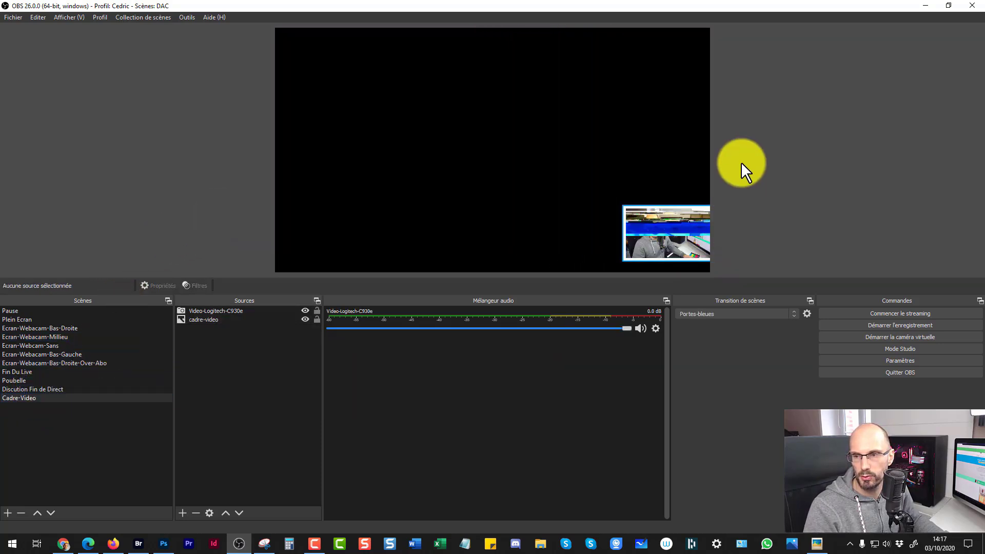
click(981, 6)
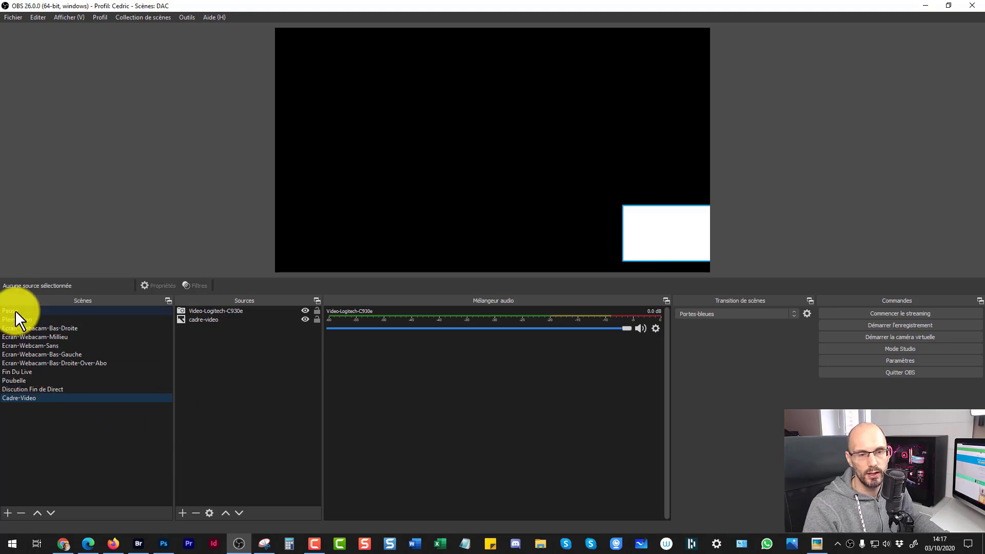
click(22, 328)
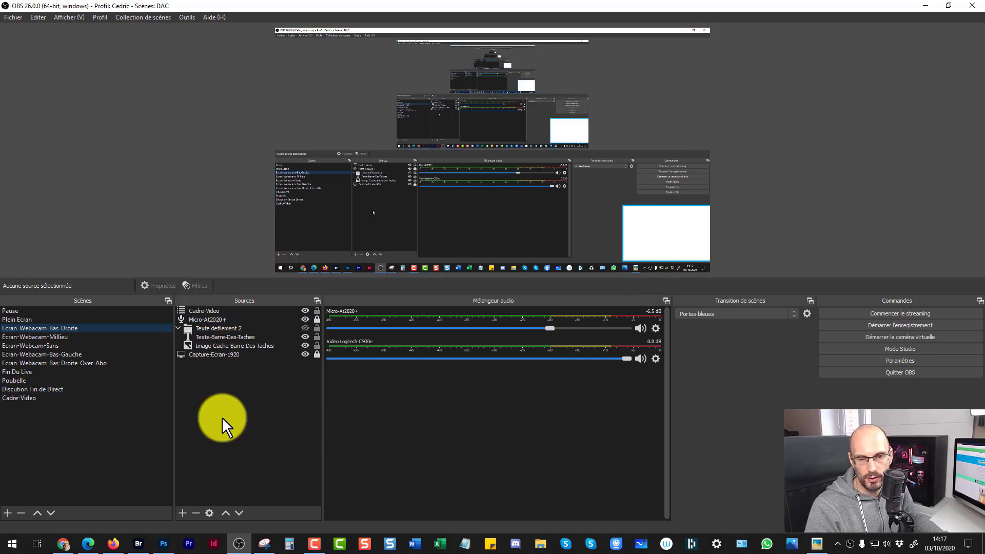
click(15, 397)
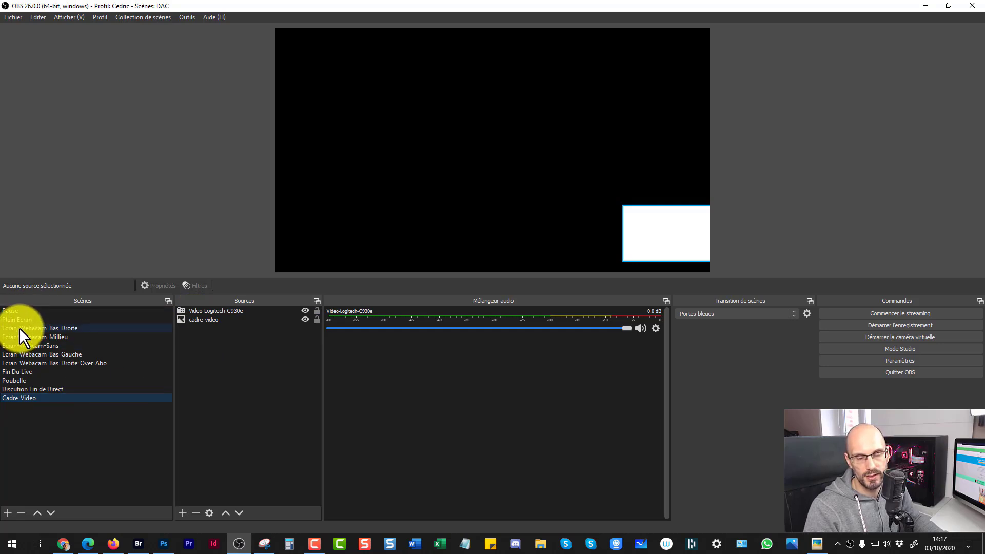
Step: In the Cadre-Video scene, shift the webcam and its frame together slightly down and right, and deselect them
click(736, 211)
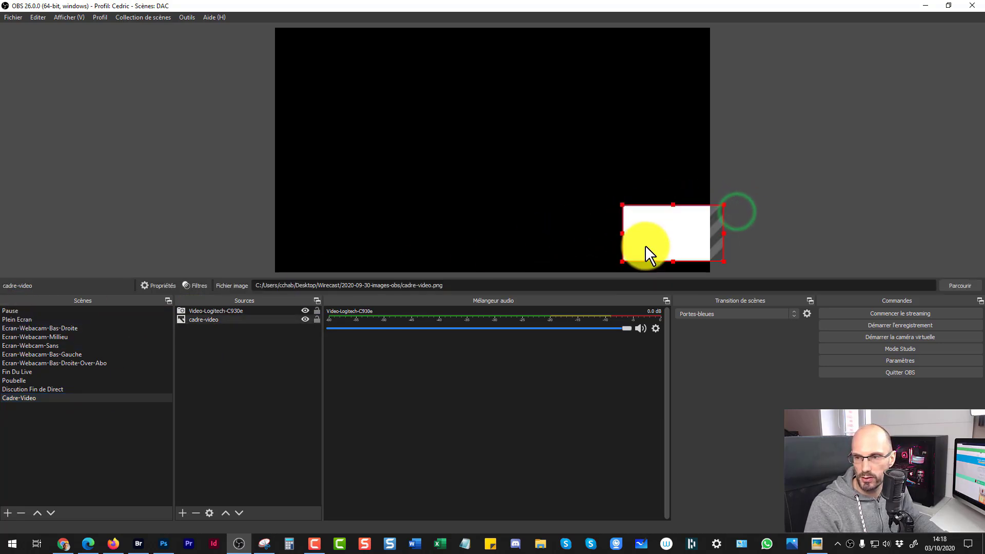
click(765, 202)
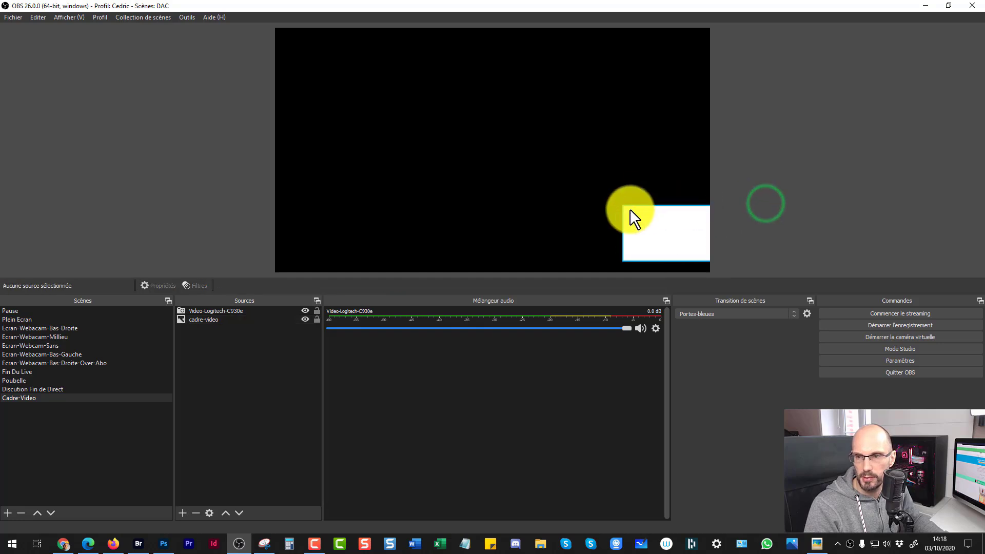
drag(623, 220, 626, 223)
click(613, 202)
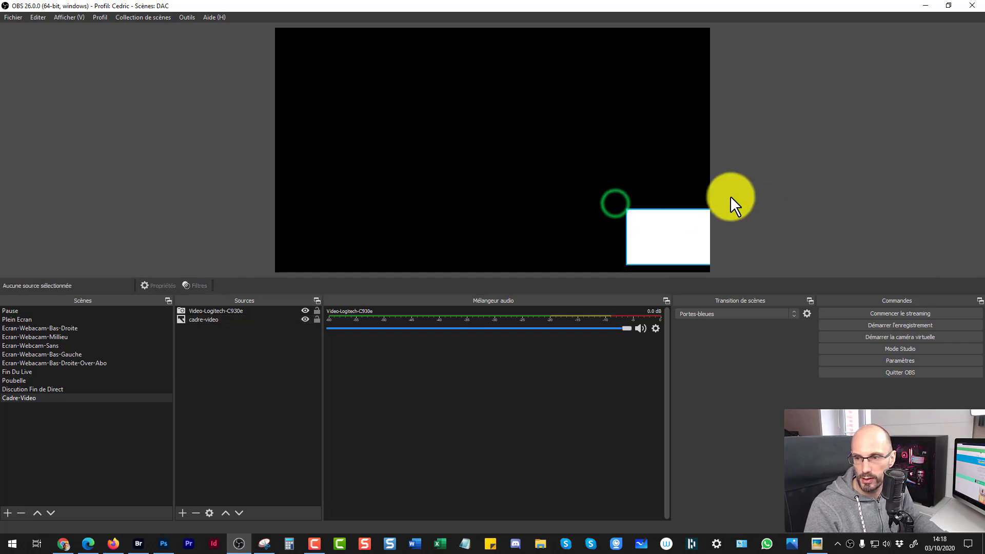
Step: Check the framed webcam's new position in the Ecran-Webacam-Bas-Droite scene and return to the Cadre-Video scene
click(28, 328)
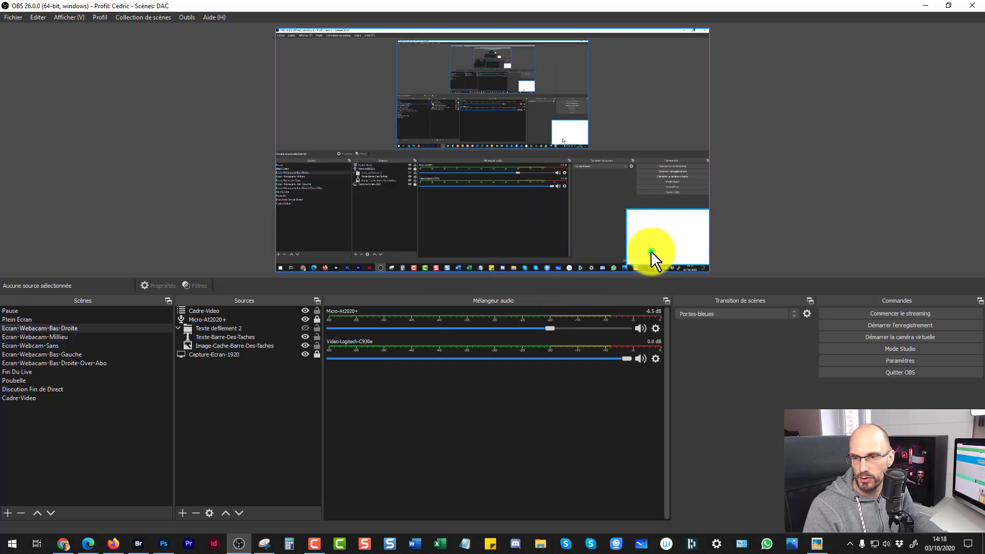
click(650, 251)
click(233, 232)
click(31, 398)
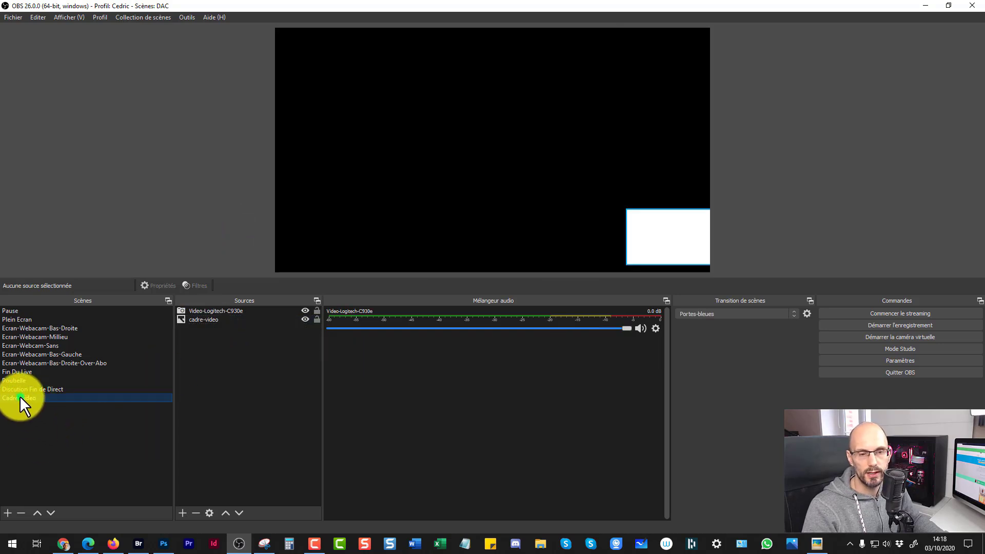
click(20, 395)
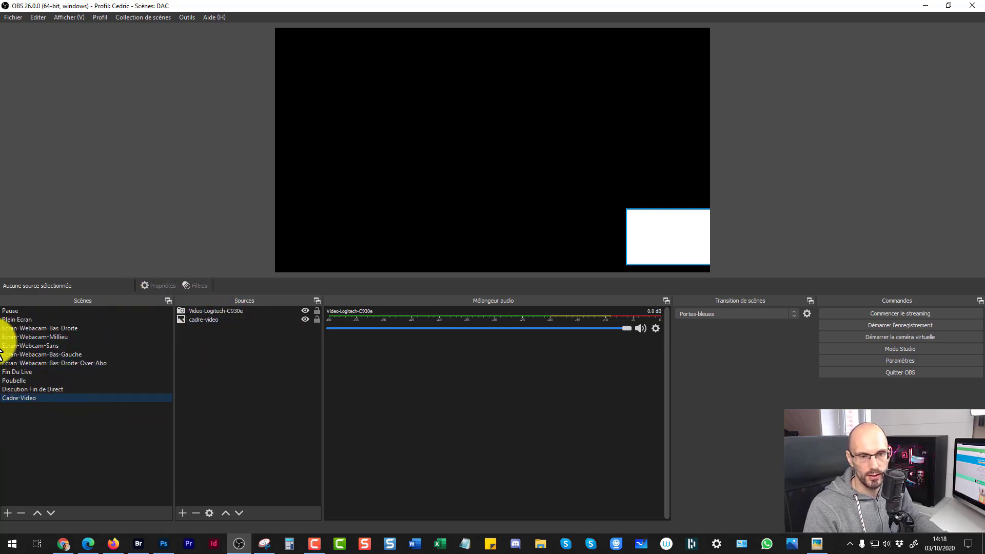
Step: Delete the Cadre-Video source from the Ecran-Webacam-Bas-Droite scene
click(48, 327)
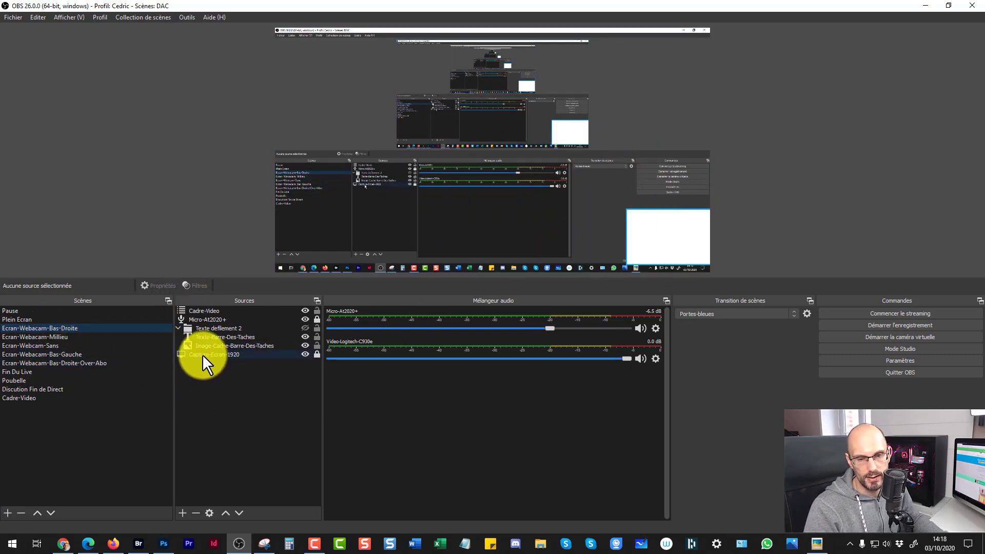
click(201, 311)
right_click(197, 309)
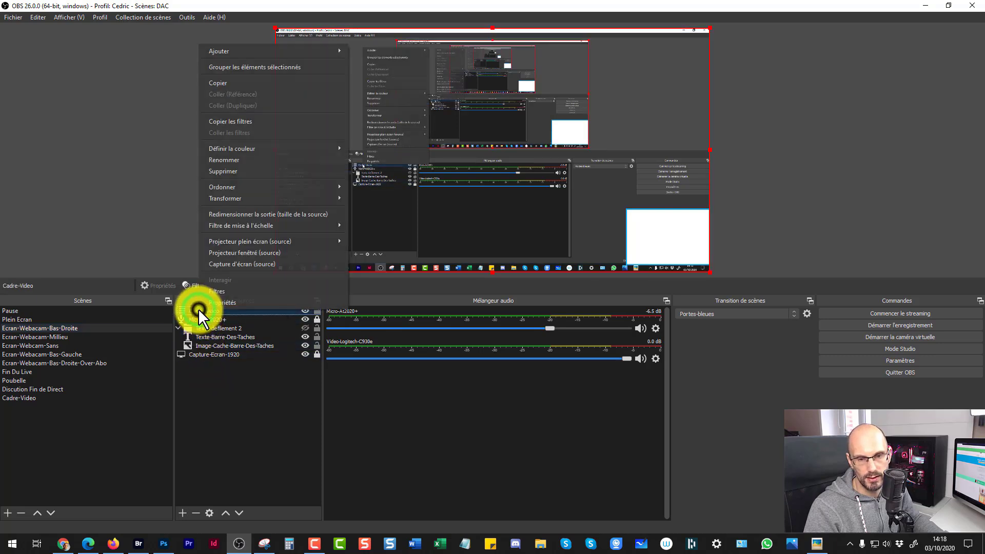
click(215, 172)
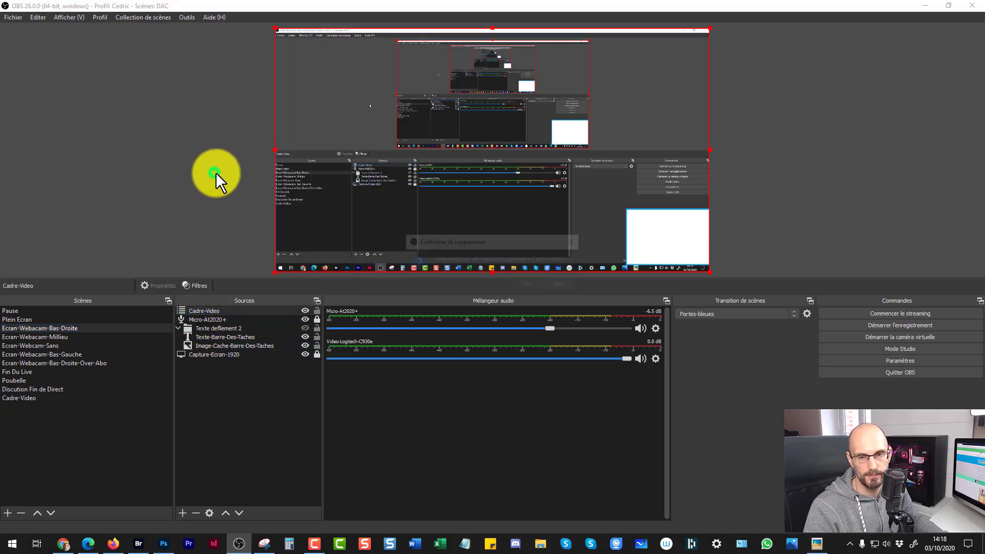
click(526, 283)
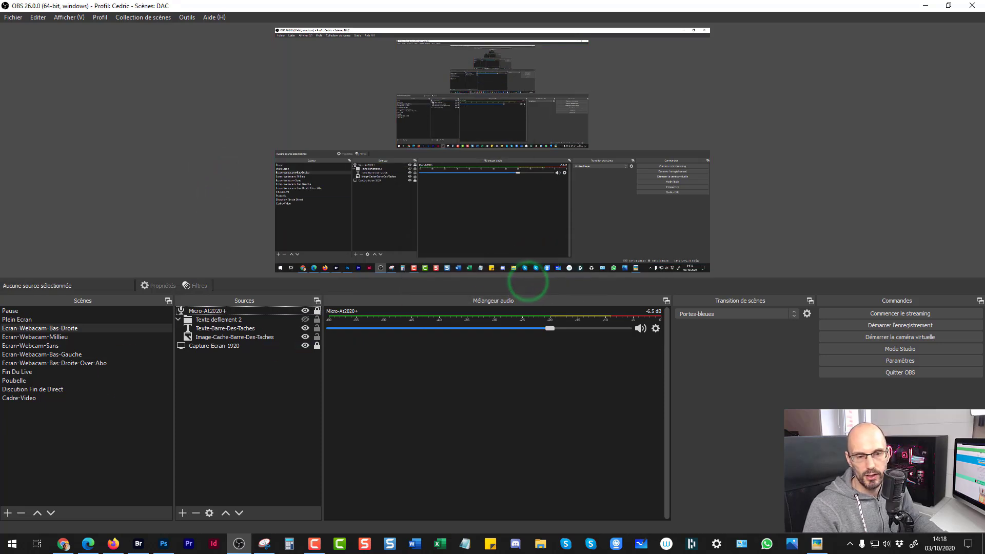
Step: In the Cadre-Video scene, group the Video-Logitech-C930e and cadre-video sources as Cadre+video, and collapse the group
click(19, 398)
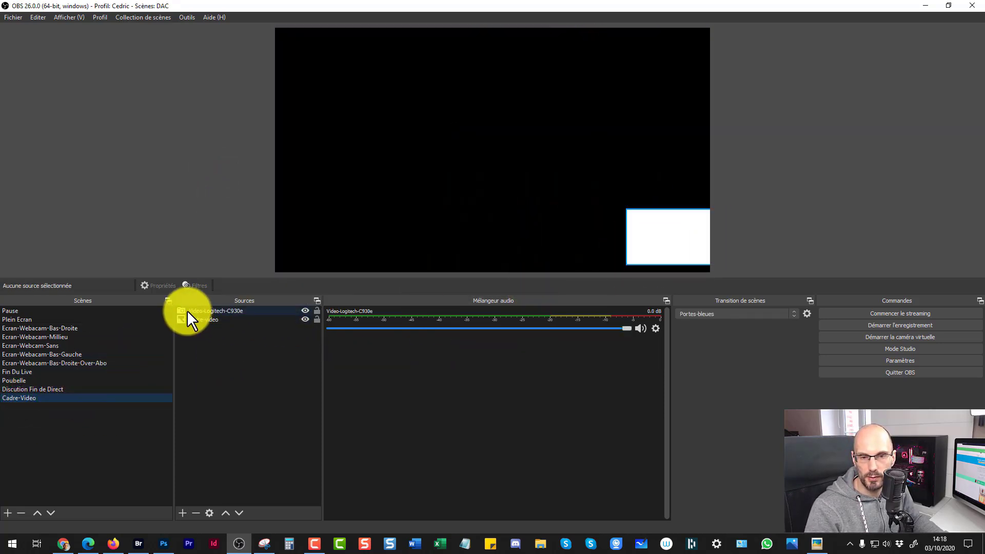
click(191, 308)
ctrl+click(199, 316)
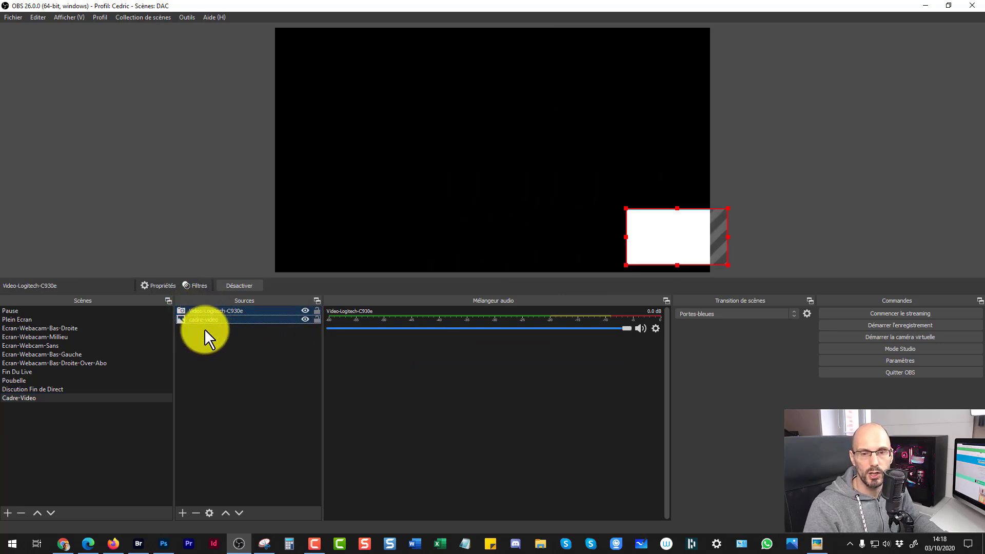
click(210, 310)
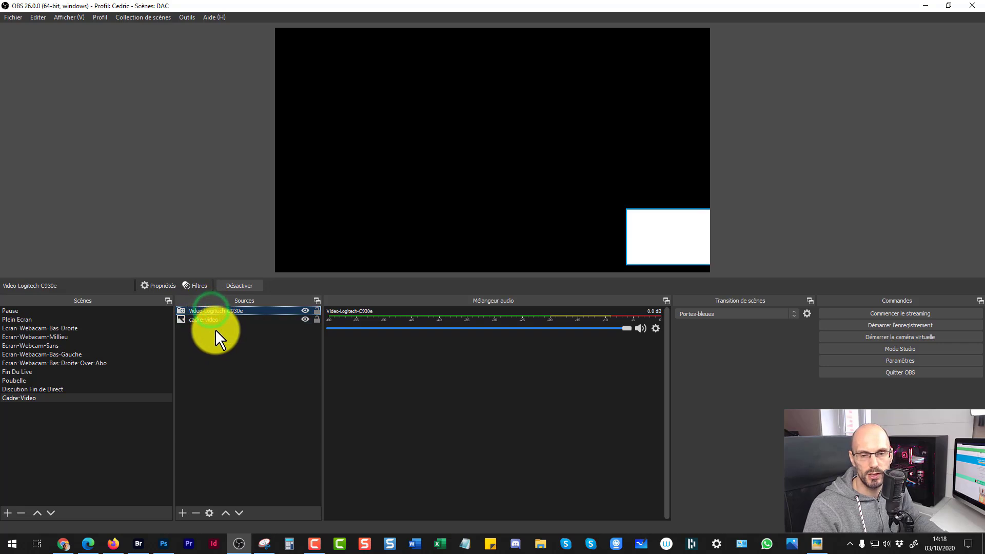
ctrl+click(203, 318)
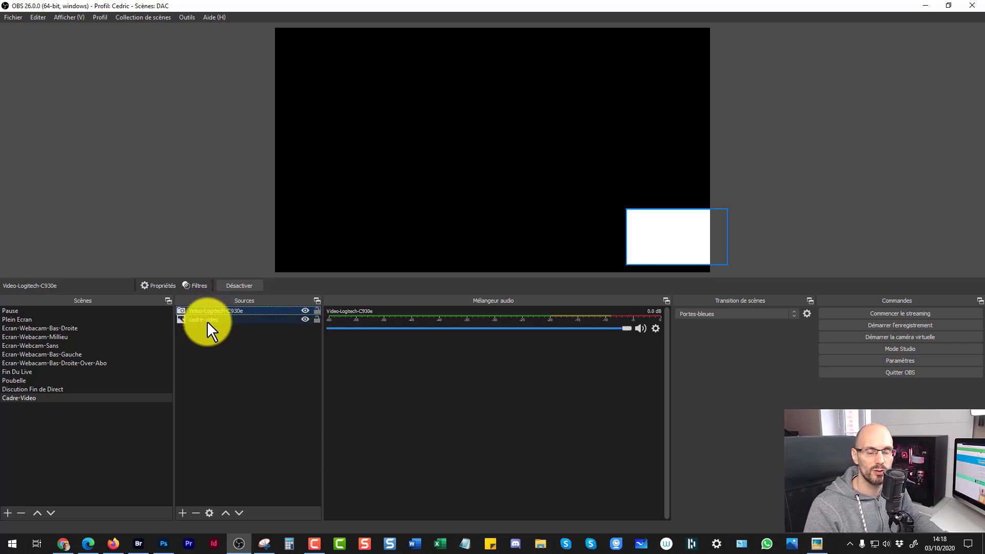
click(210, 315)
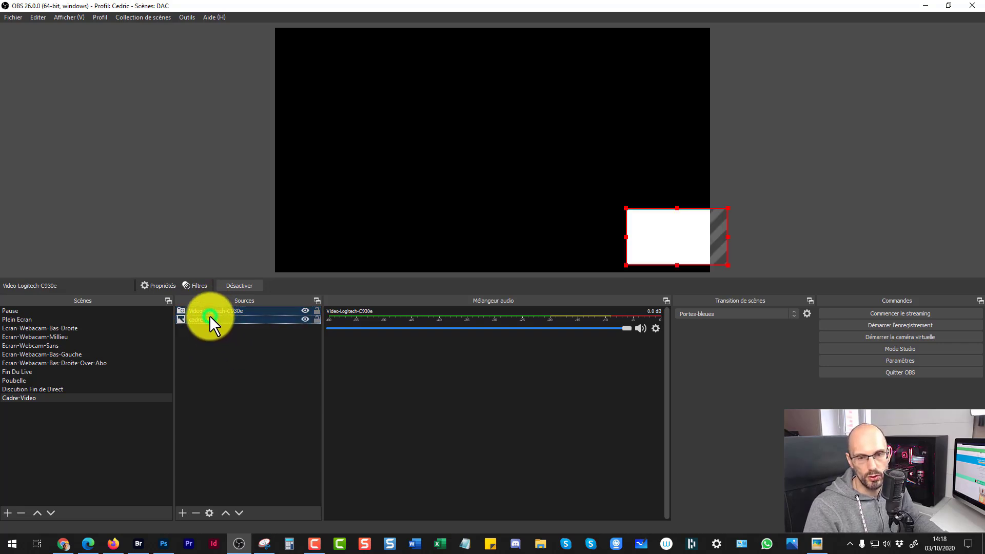
right_click(209, 315)
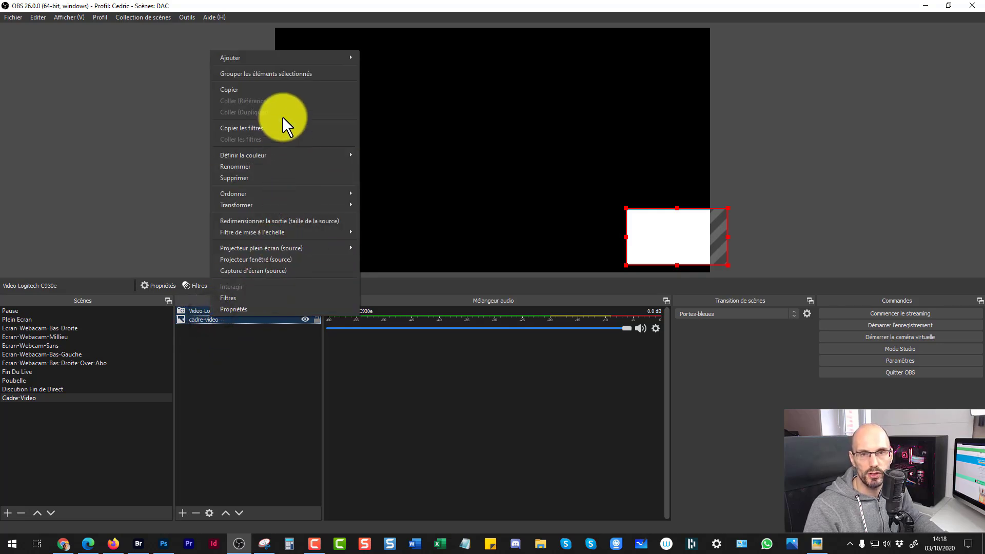
click(266, 75)
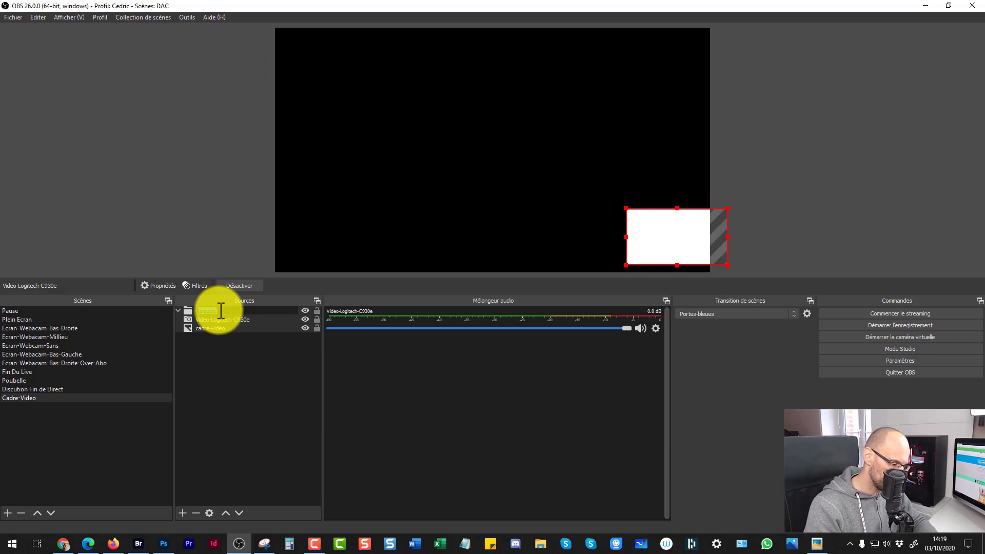
text(Ca)
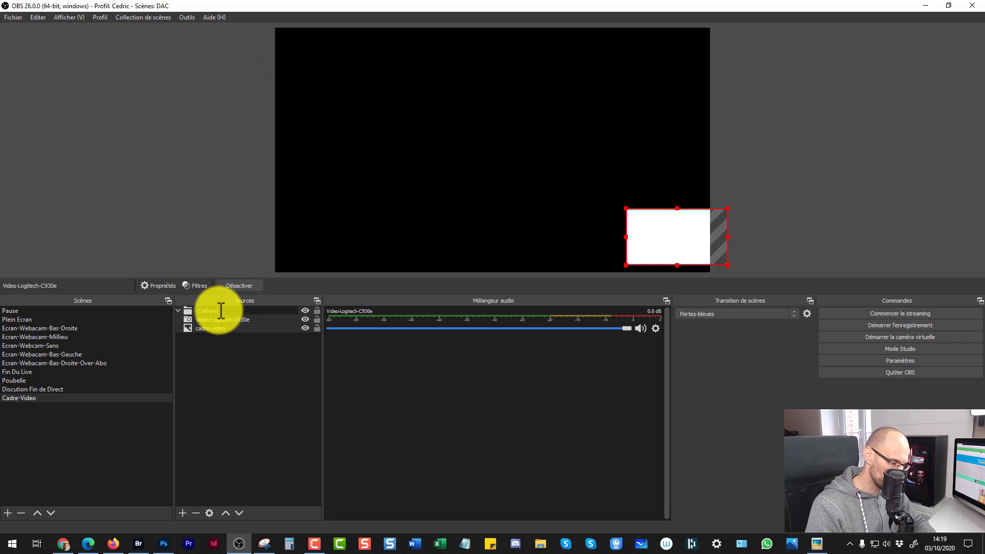
text(dre+video)
key(Return)
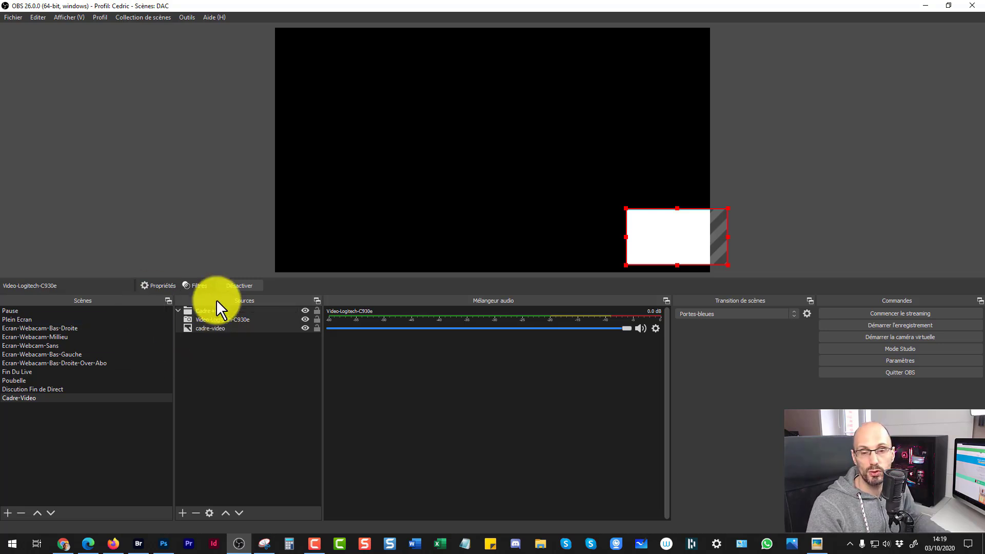
click(177, 310)
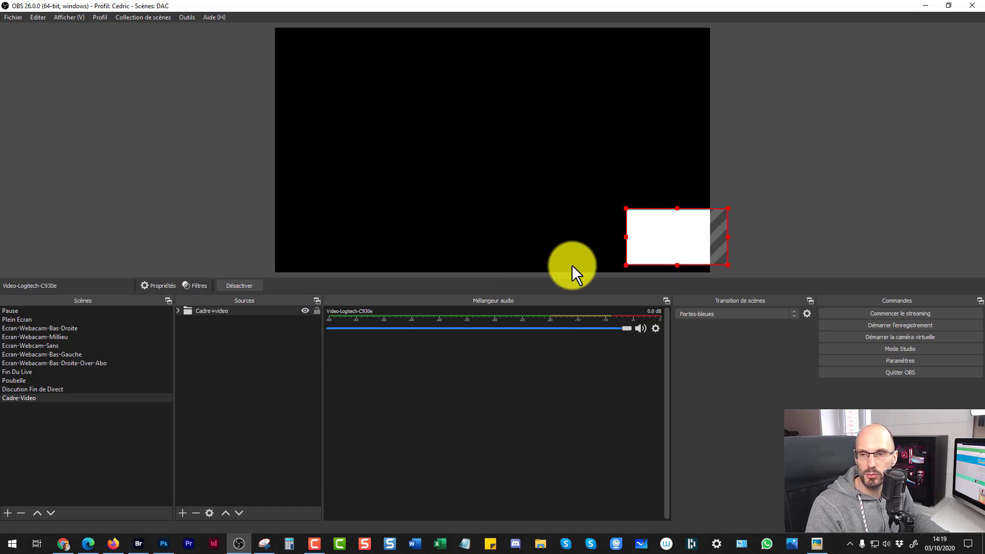
click(228, 322)
click(209, 311)
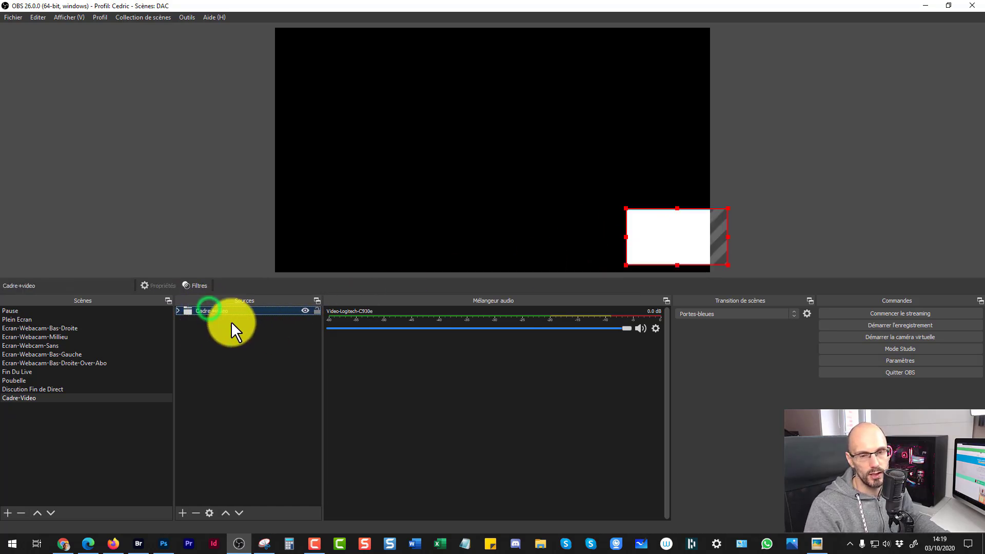
Step: Look through the Ecran-Webacam-Millieu, Ecran-Webcam-Sans and Ecran-Webacam-Bas-Gauche scenes and return to the Cadre-Video scene
click(43, 335)
click(39, 345)
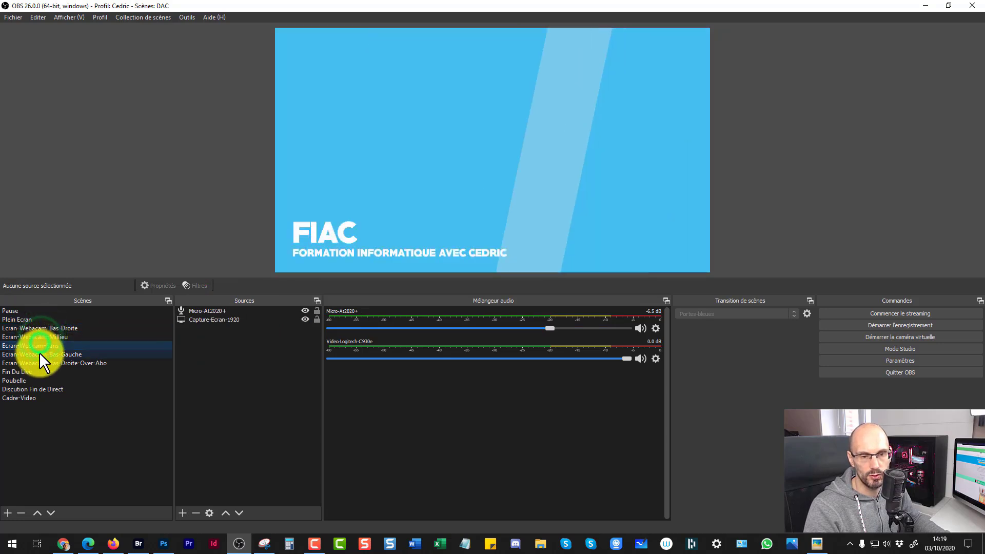
click(39, 353)
click(28, 397)
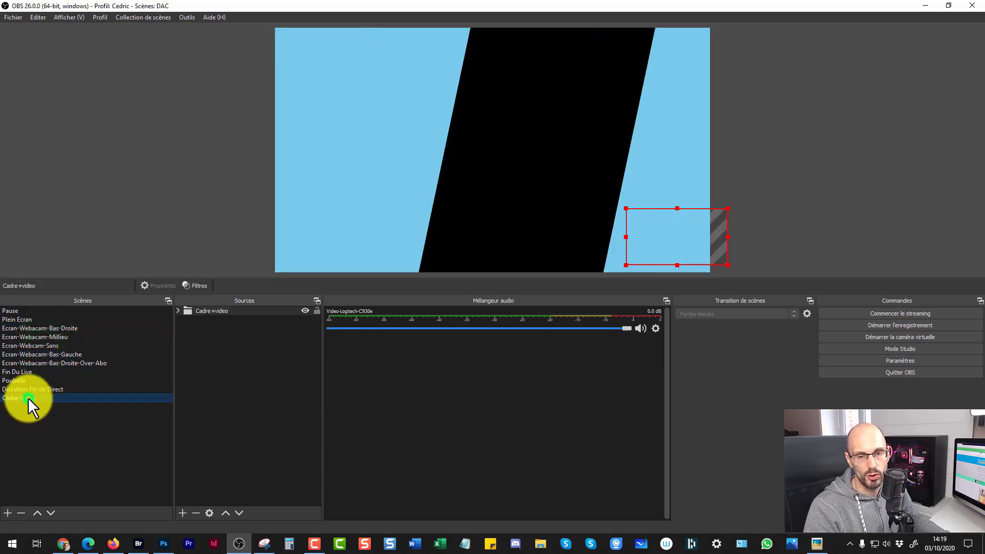
Step: Copy the Cadre+video group and paste it as a duplicate into the Ecran-Webacam-Bas-Droite scene
right_click(189, 311)
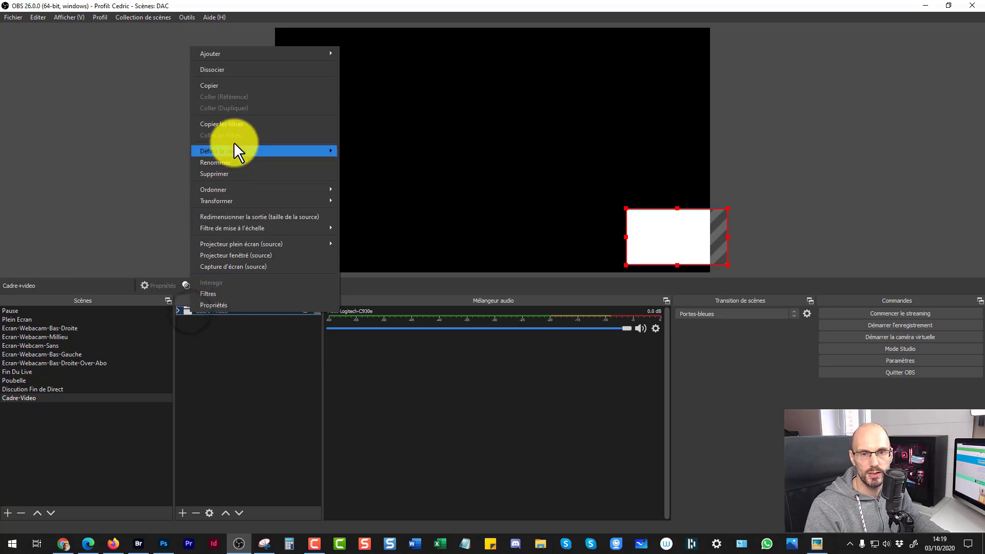
click(230, 83)
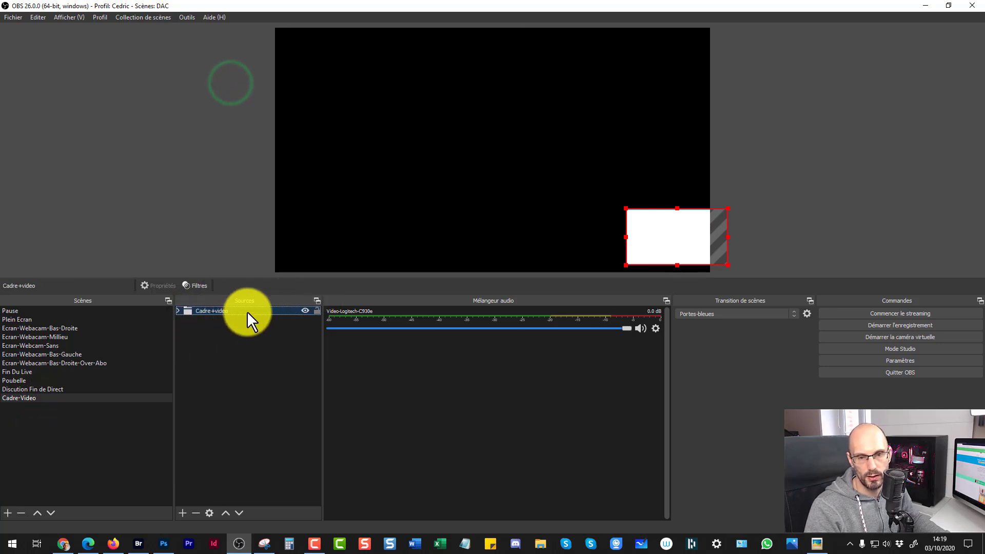
click(53, 329)
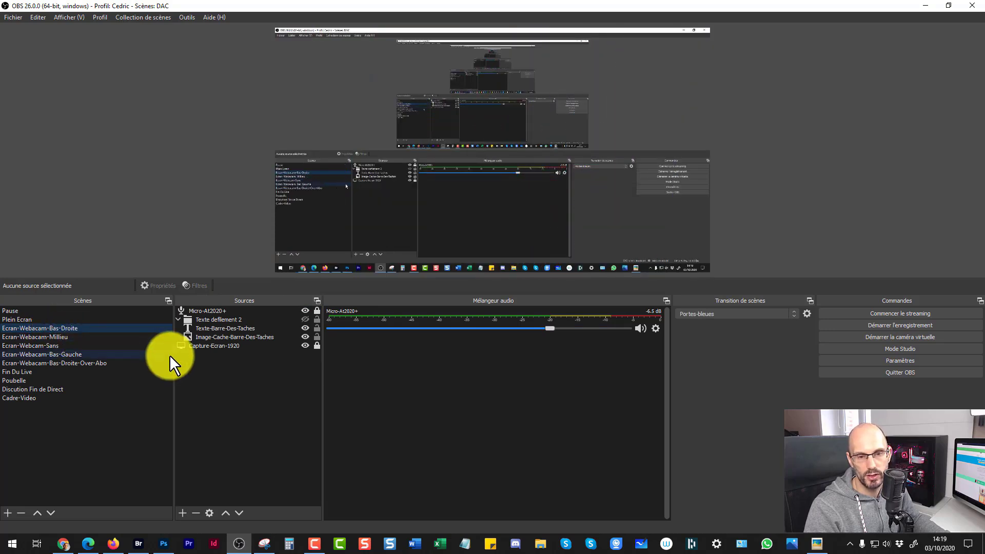
right_click(218, 386)
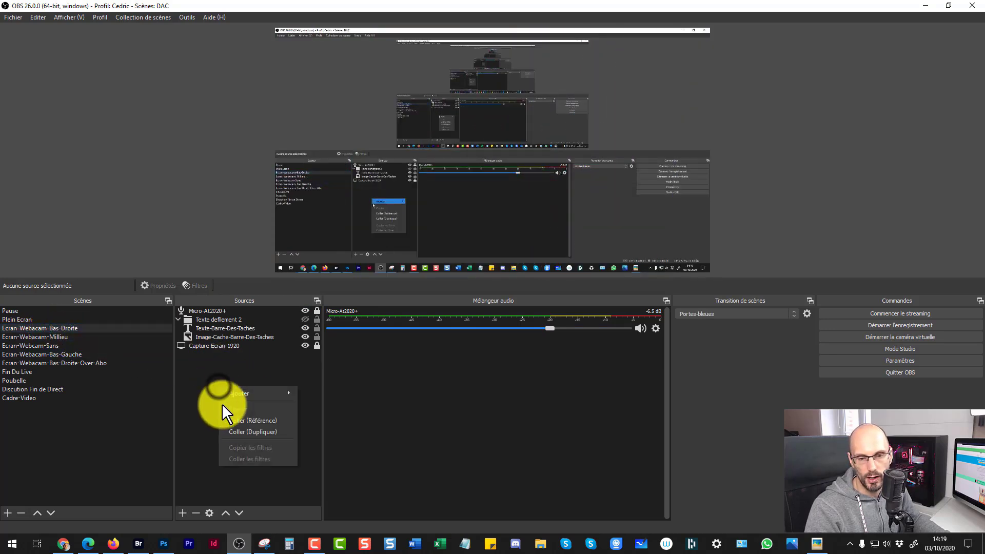
click(244, 431)
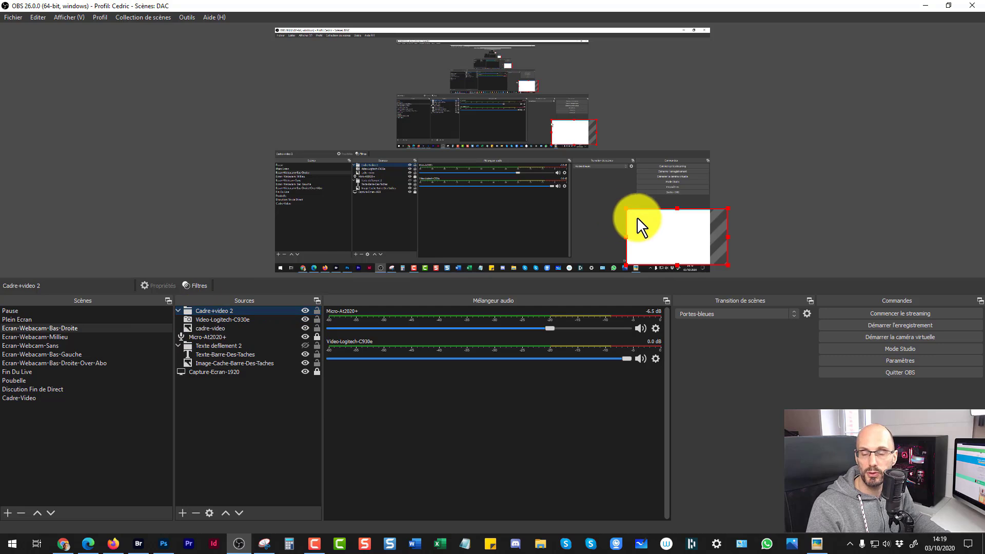
Step: Collapse the duplicated group and shift it slightly up and left, and open the Ecran-Webacam-Millieu scene
click(180, 310)
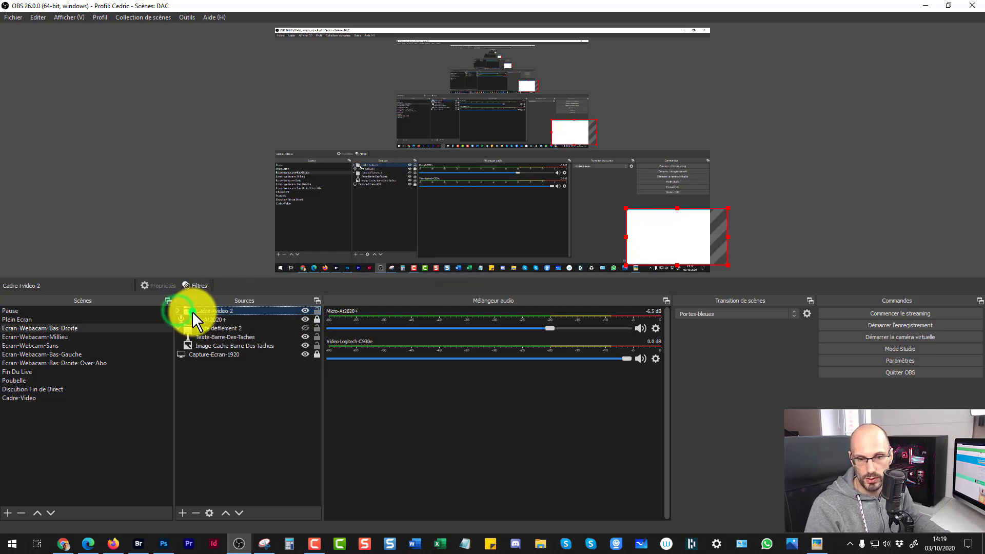
mouse_move(652, 235)
mouse_down()
mouse_move(657, 228)
mouse_move(567, 226)
mouse_move(680, 233)
mouse_move(651, 244)
mouse_up()
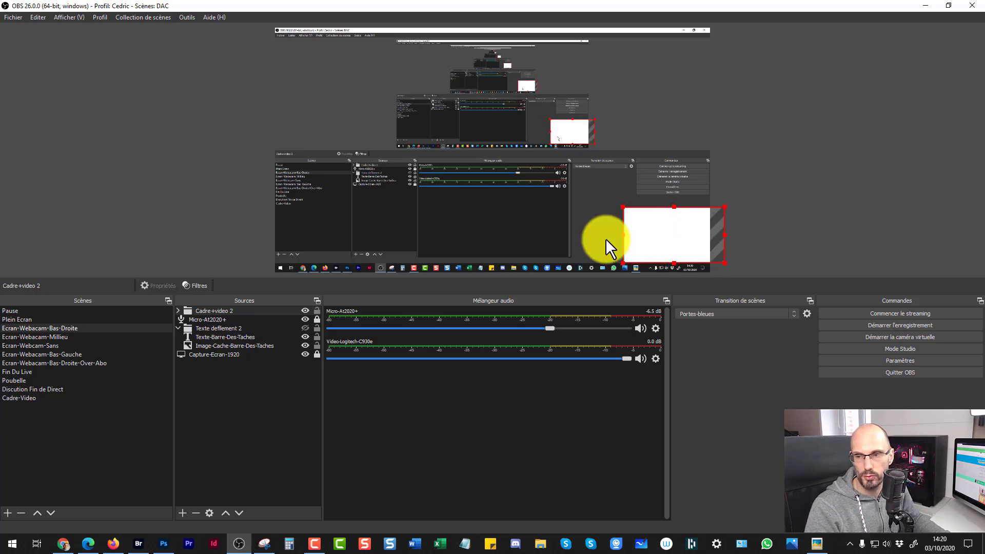
click(51, 337)
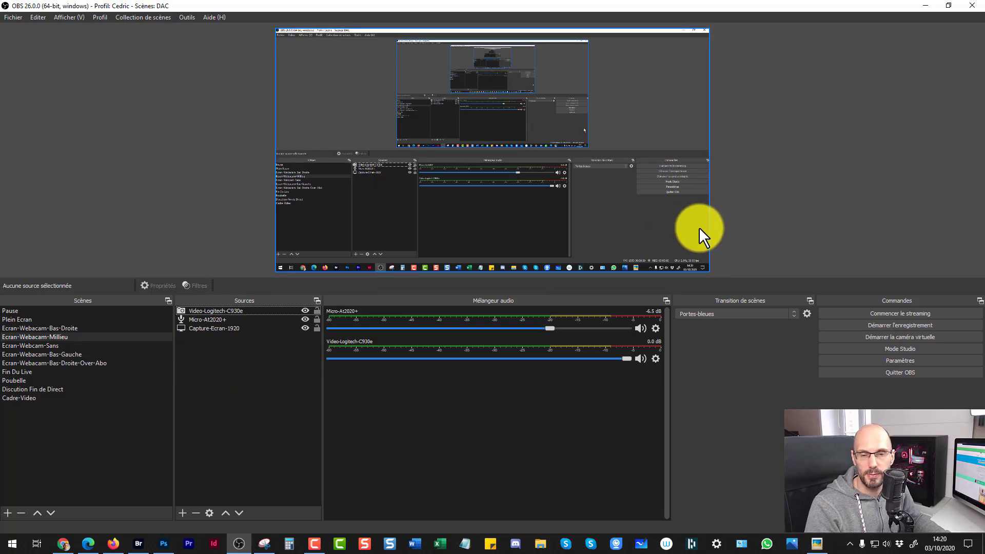
Step: Paste the Cadre+video group as a duplicate into the Ecran-Webacam-Millieu scene and move it up along the canvas's right edge
right_click(238, 368)
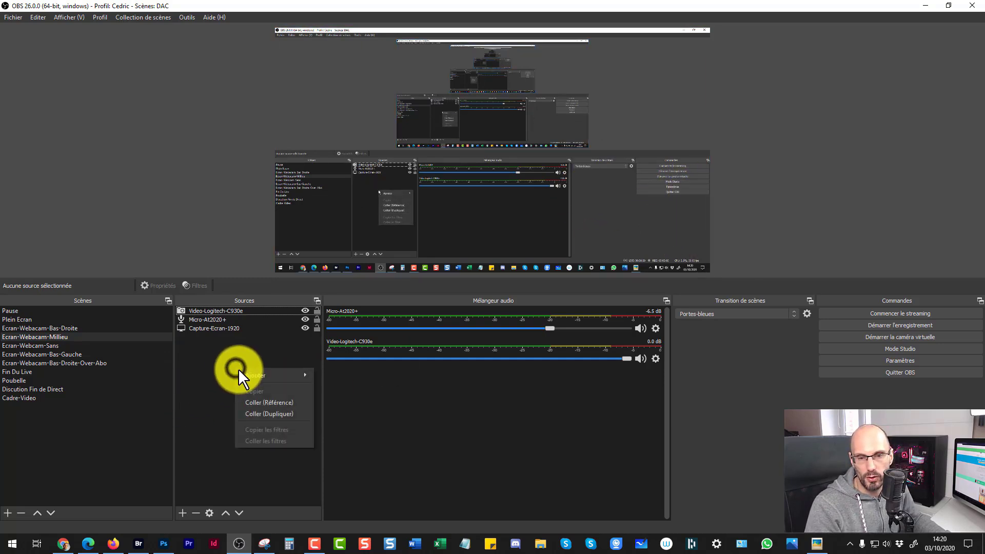
click(248, 414)
drag(655, 242, 655, 201)
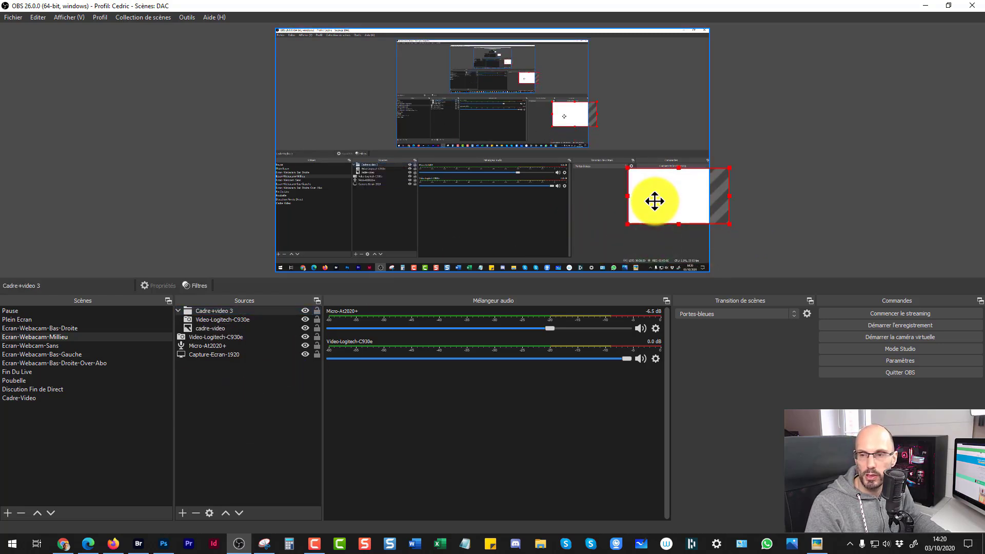
click(849, 545)
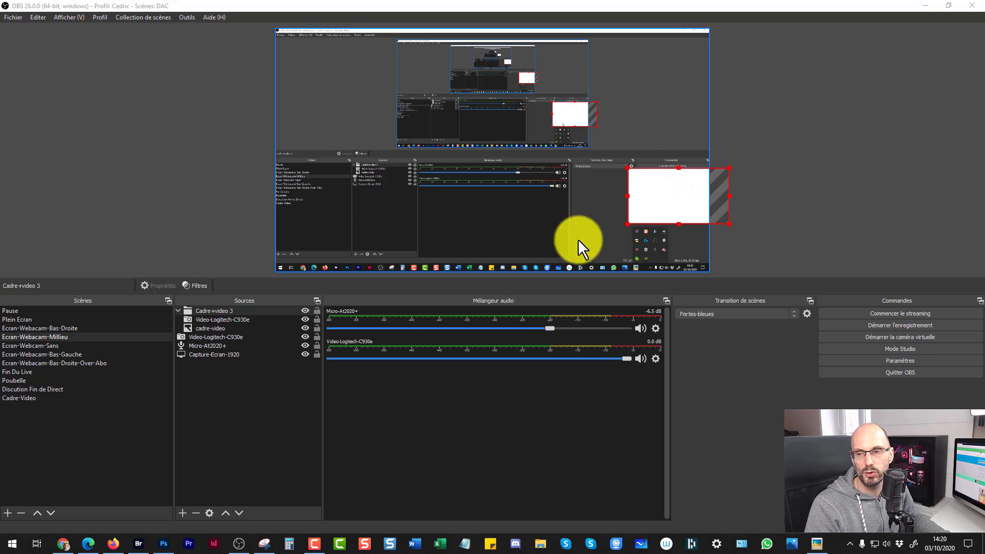
click(213, 412)
Step: Paste a duplicate of the Cadre+video group into the Ecran-Webacam-Bas-Gauche scene and move it to the canvas's lower-left corner
click(60, 345)
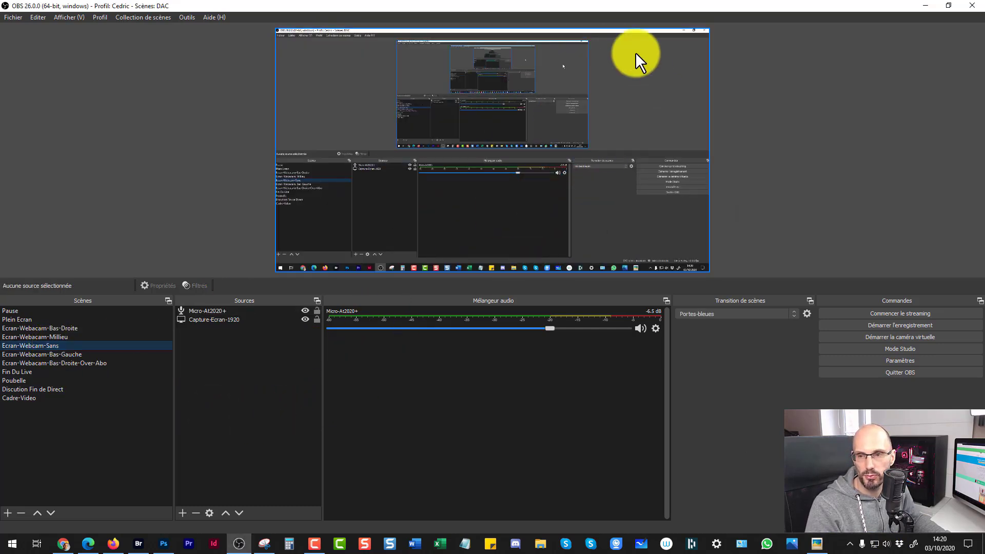
click(52, 352)
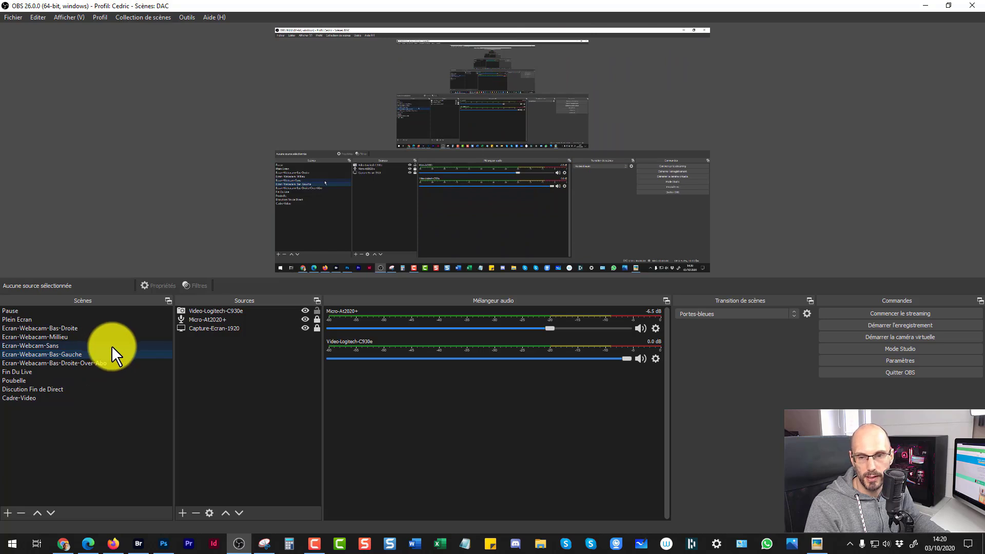
right_click(218, 374)
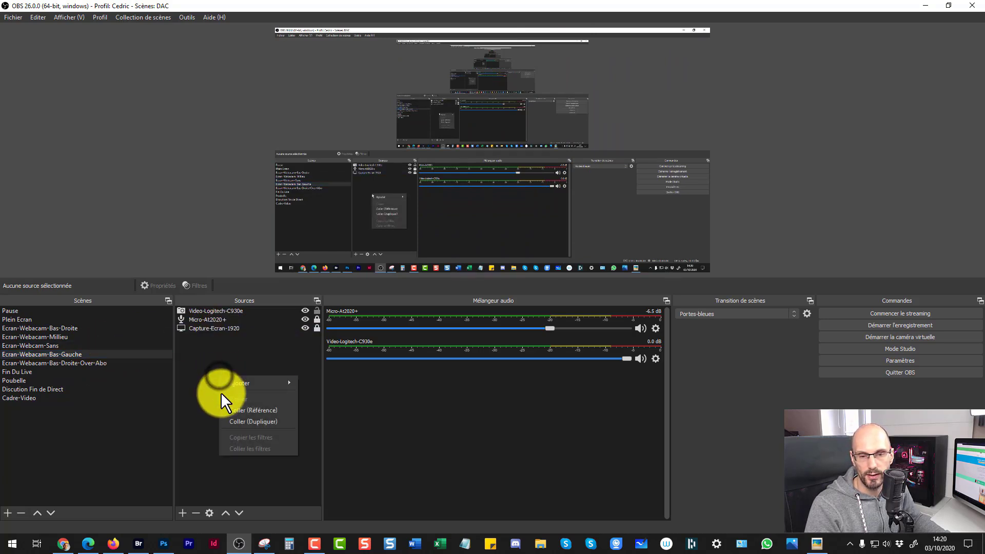
click(226, 423)
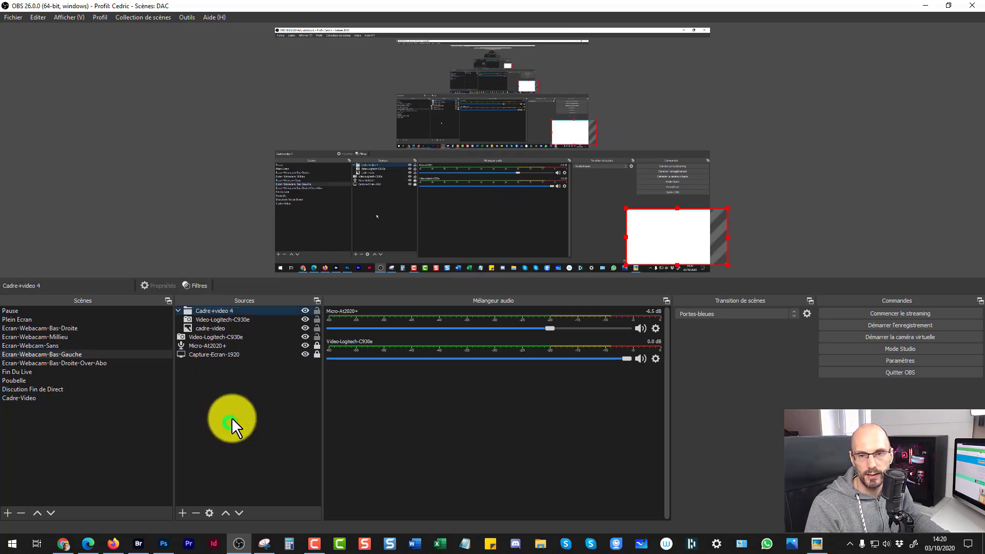
drag(644, 226, 319, 225)
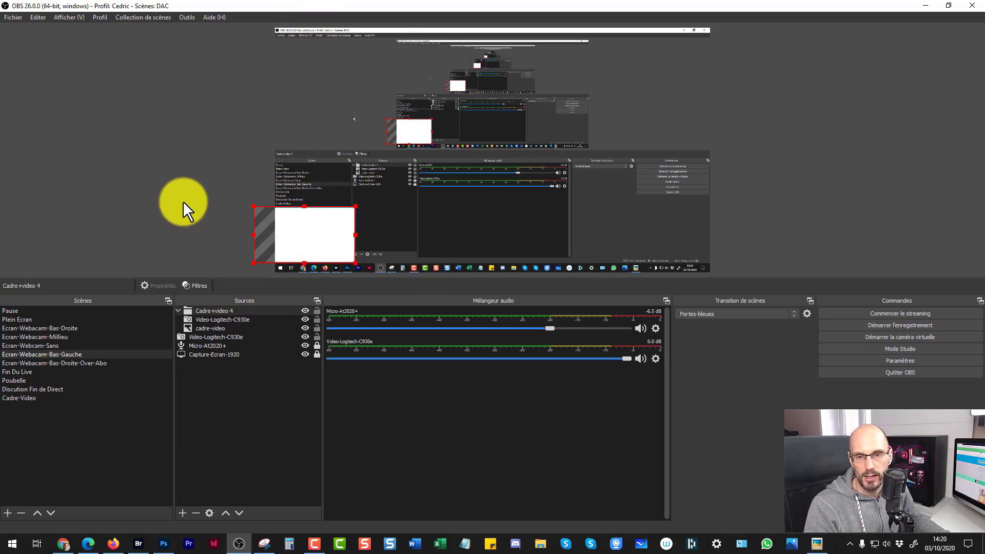
click(183, 201)
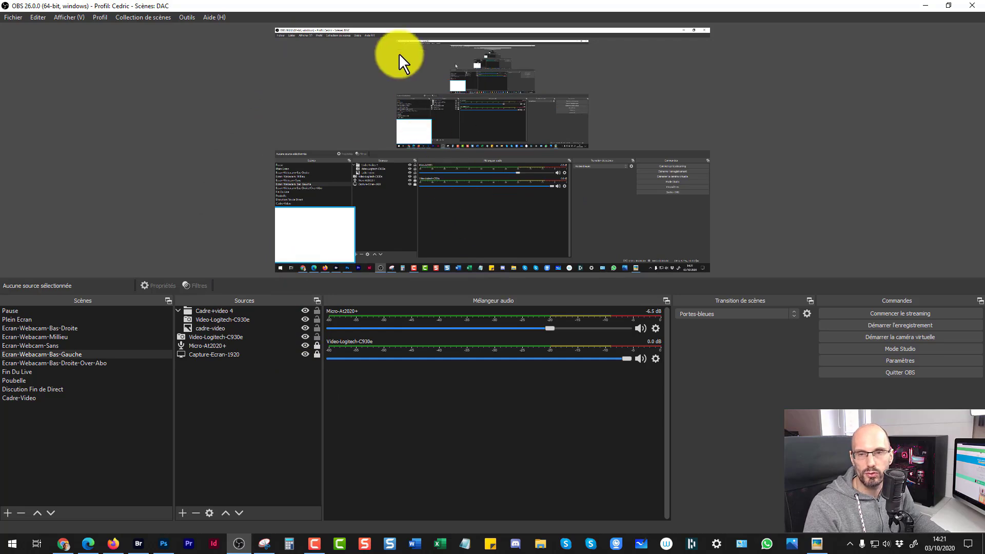
Step: Switch to the browser, view the FIAC site's home page, and return to OBS
double_click(386, 5)
click(385, 6)
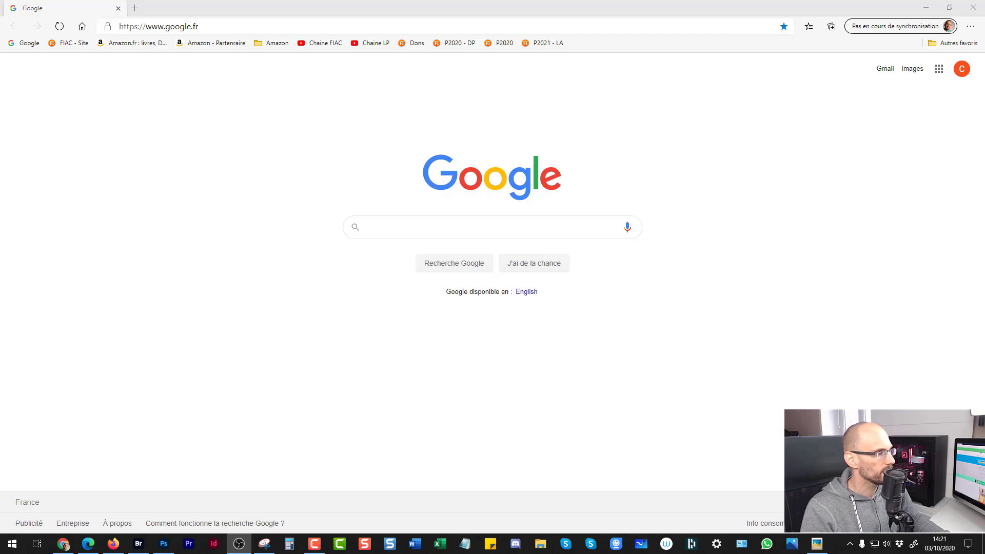
click(71, 40)
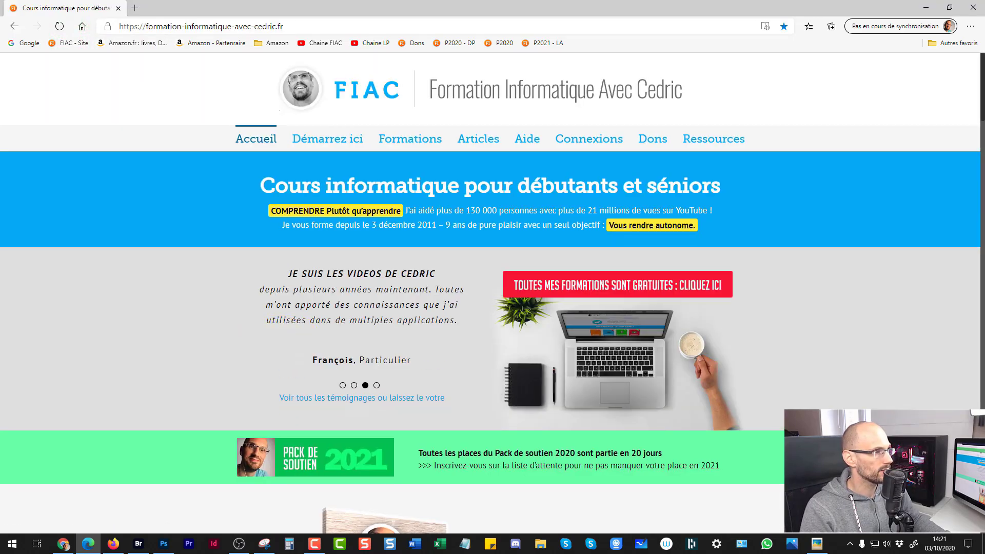
key(alt+Tab)
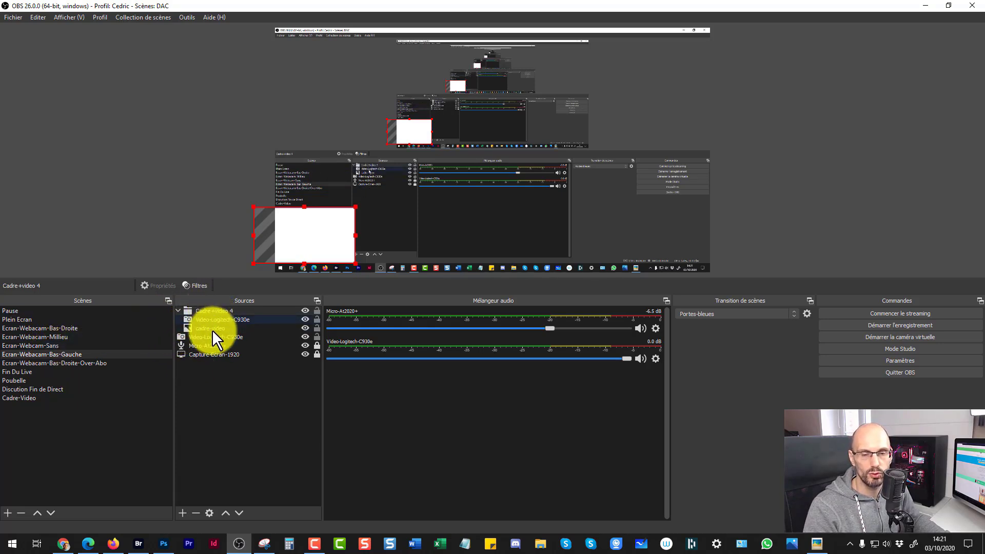
Step: Collapse the duplicated group and look through the Ecran-Webacam-Bas-Droite, Fin Du Live, Discution Fin de Direct and Plein Ecran scenes
click(177, 309)
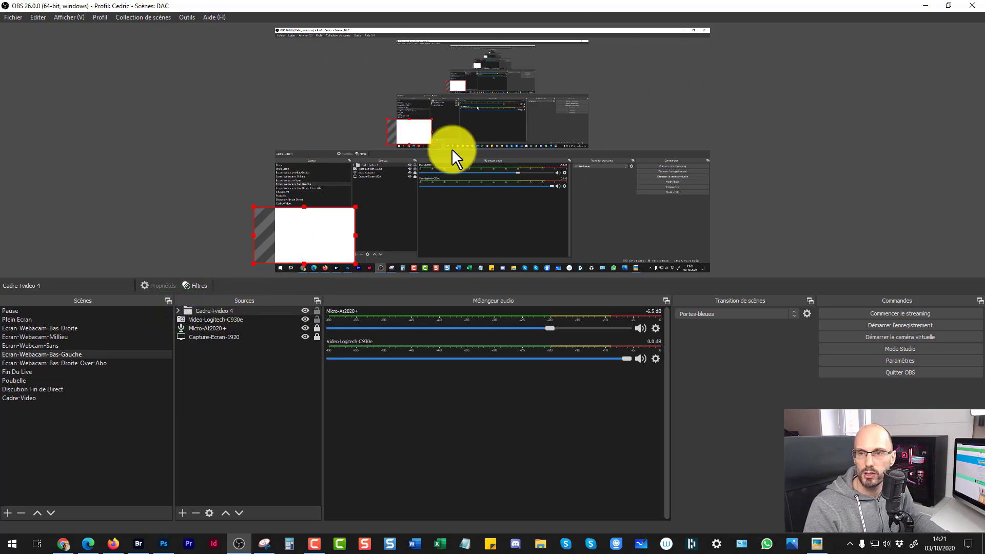
click(57, 327)
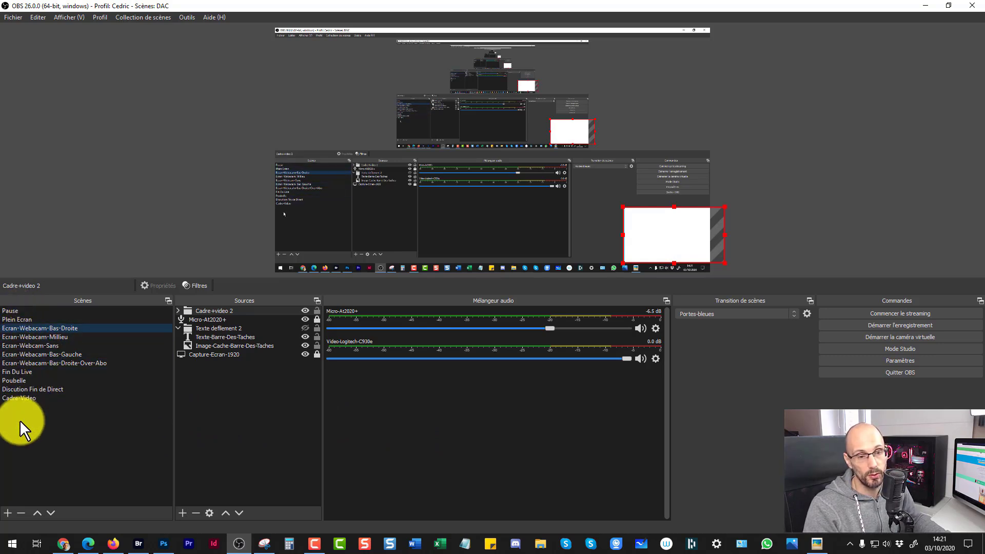
click(20, 370)
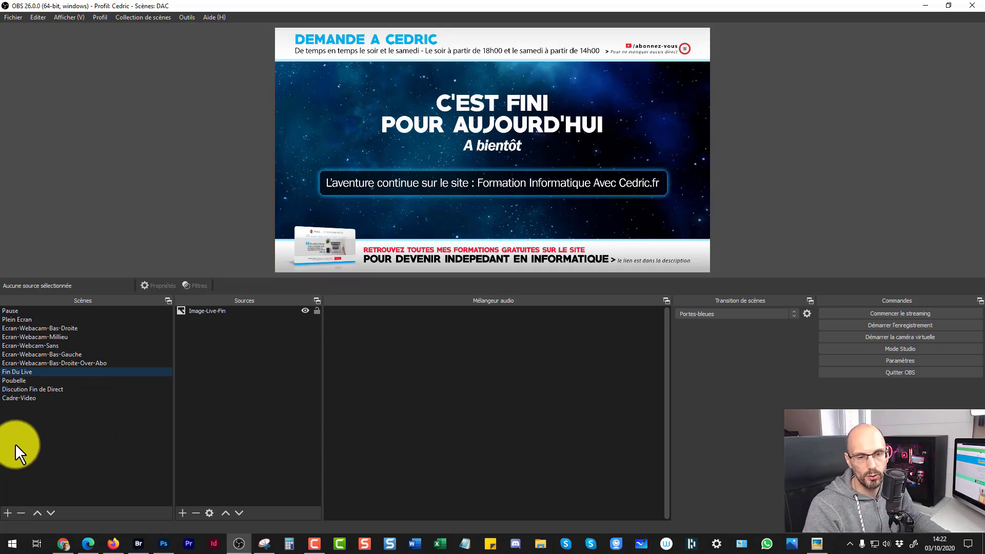
click(23, 388)
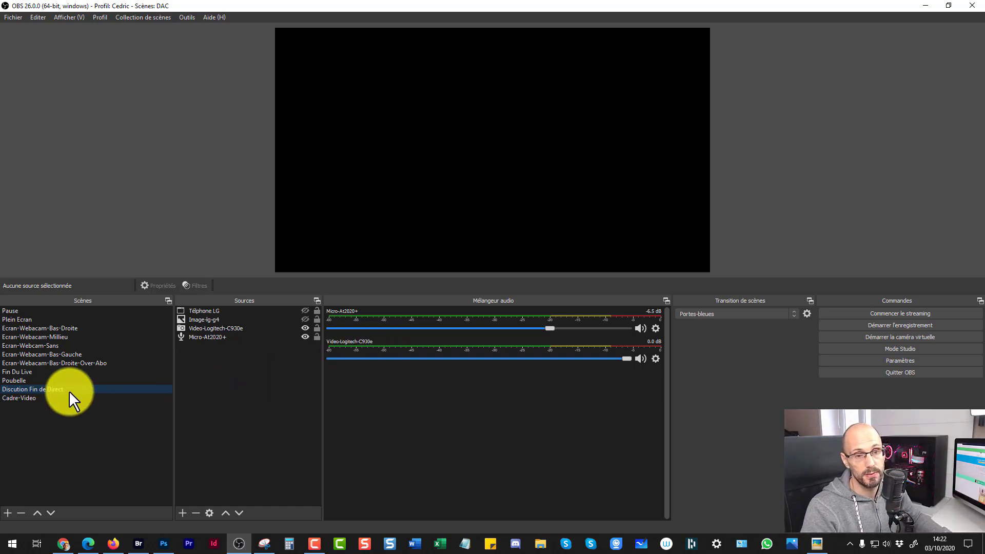
click(23, 319)
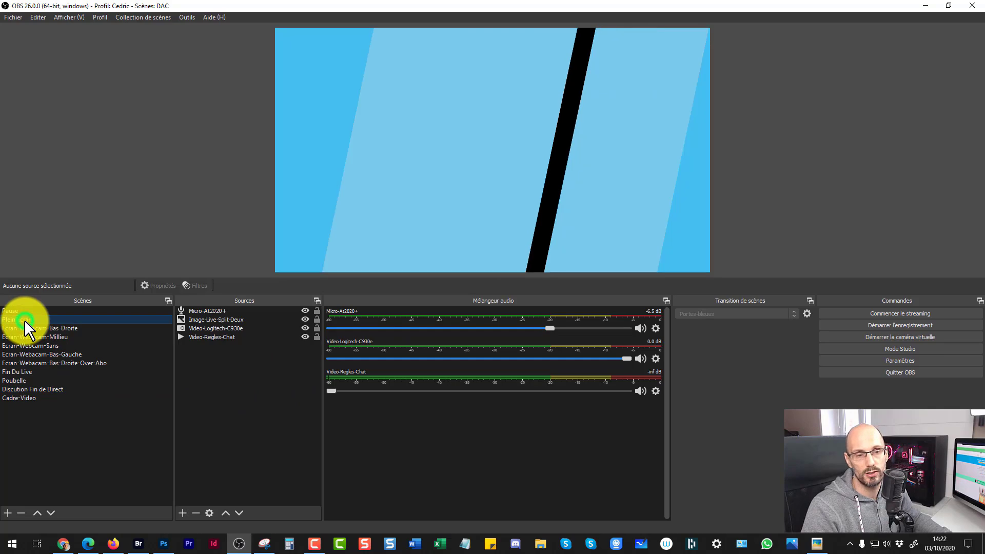
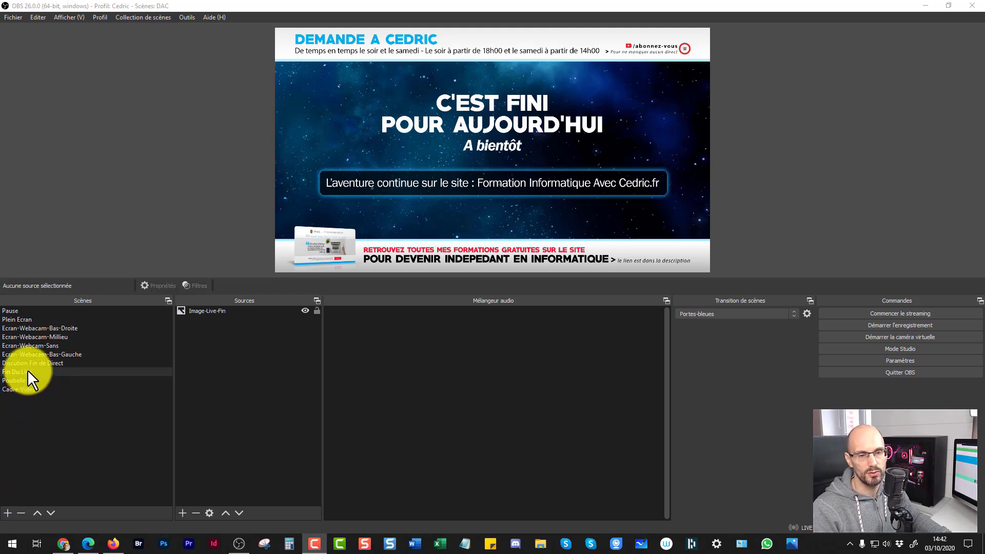
Step: In the Fin Du Live scene, open the Image-Live-Fin source's properties and browse for its image file to Wirecast's 2020-09-30-images-obs folder
click(58, 373)
click(207, 310)
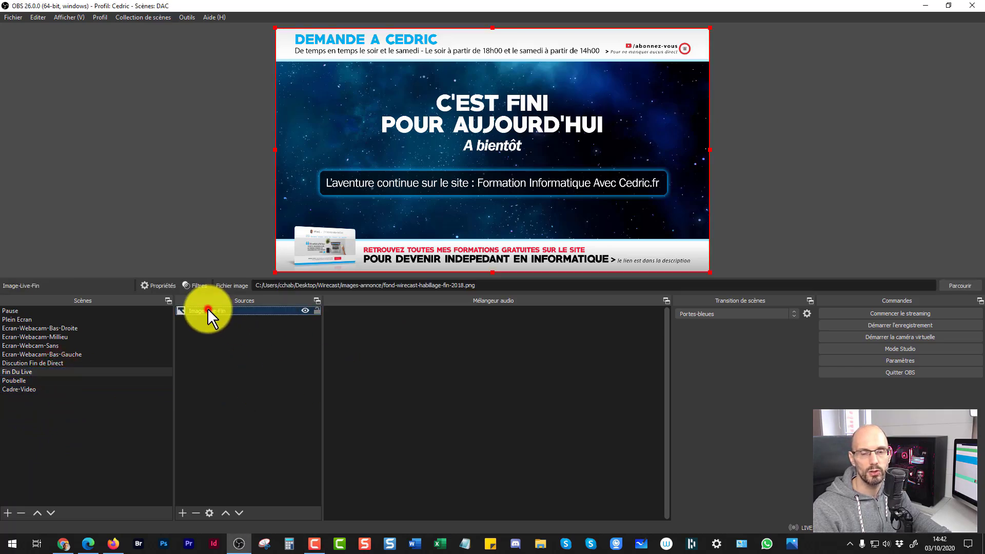
double_click(206, 310)
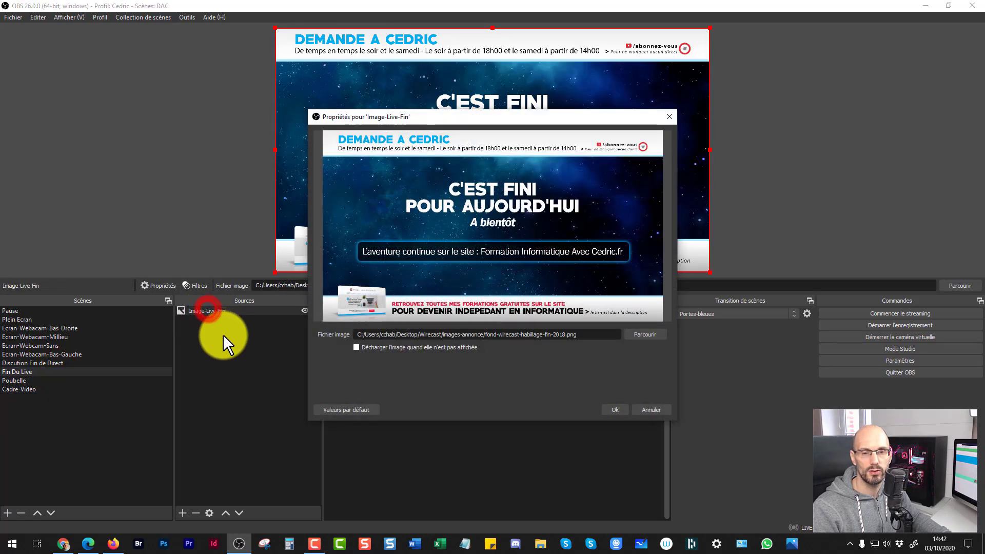
click(632, 336)
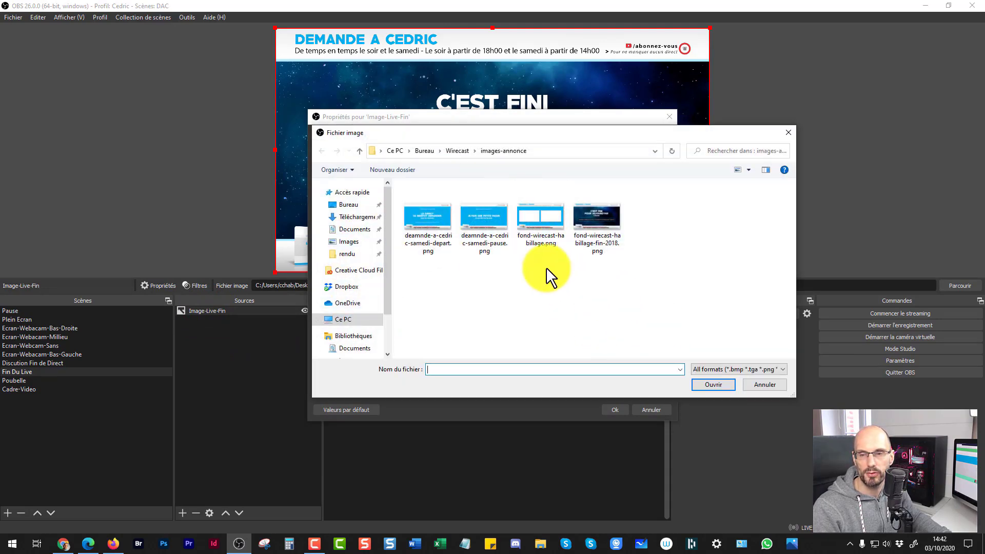
click(462, 151)
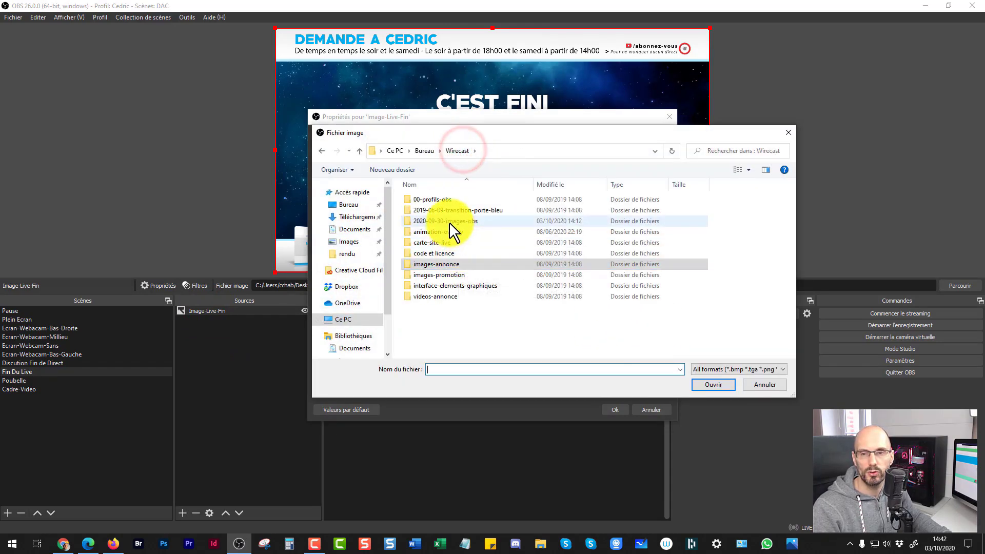
double_click(450, 222)
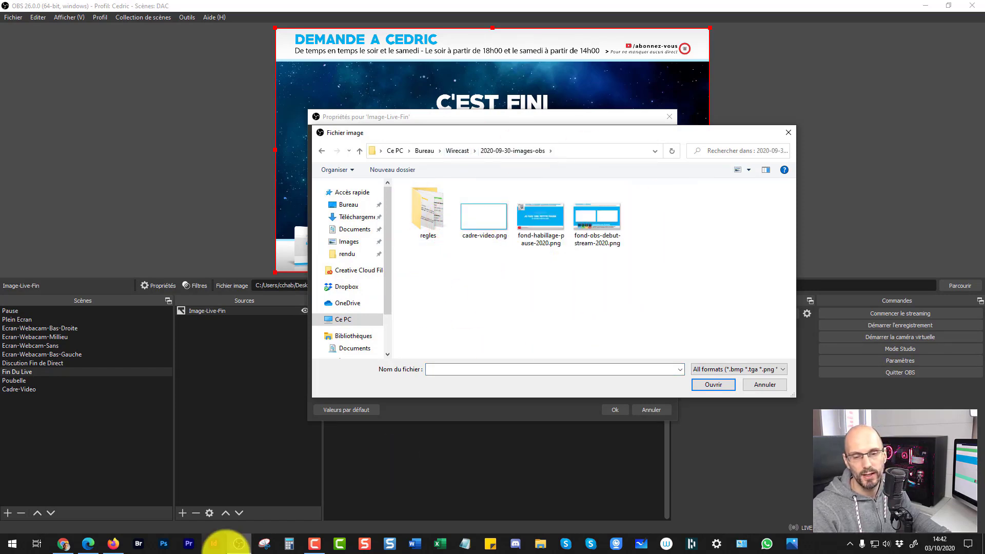
Step: Switch to Photoshop, reposition the nouvelle-fin-de-video-2021.psd document window, and start exporting it for the web as a PNG-24
click(139, 545)
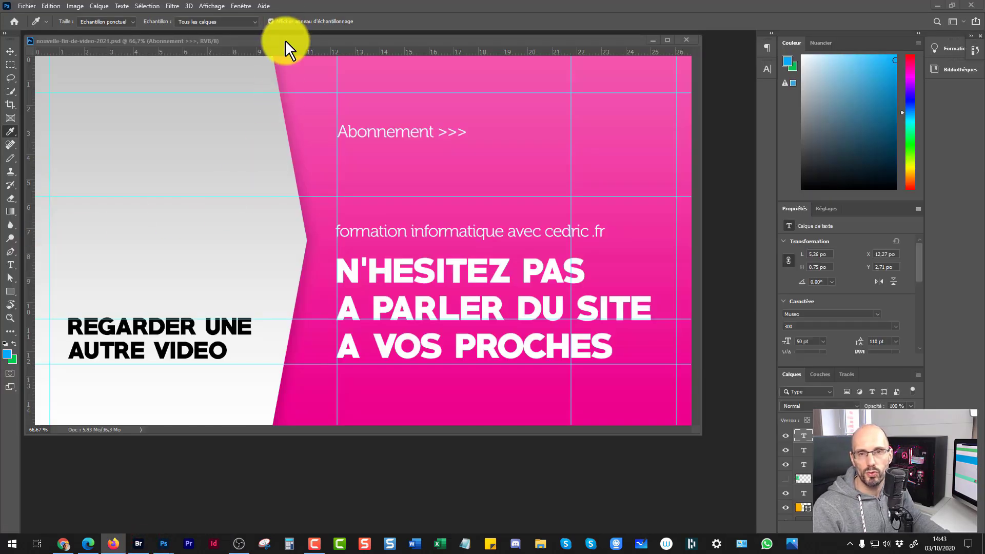
drag(285, 41, 309, 72)
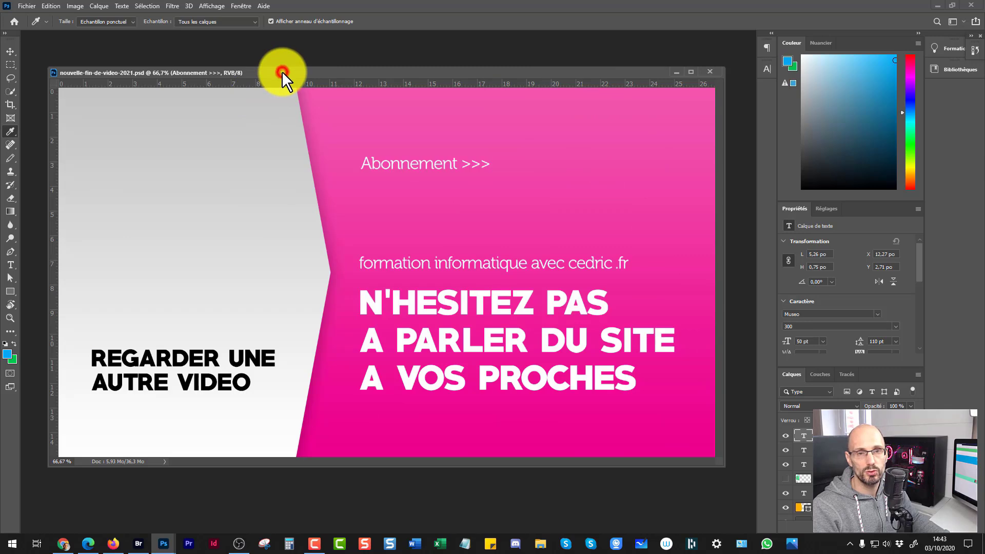
drag(282, 71, 280, 68)
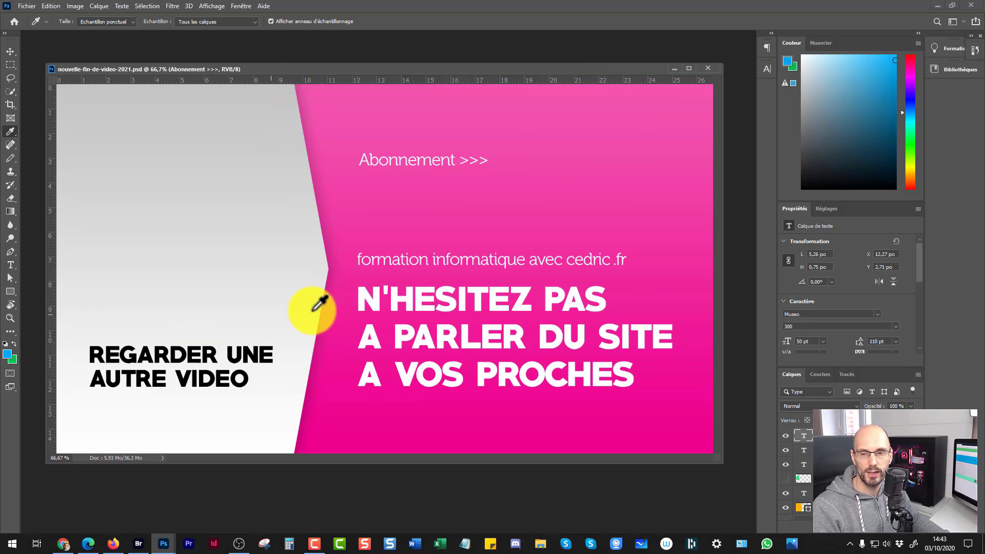
key(ctrl+alt+shift+s)
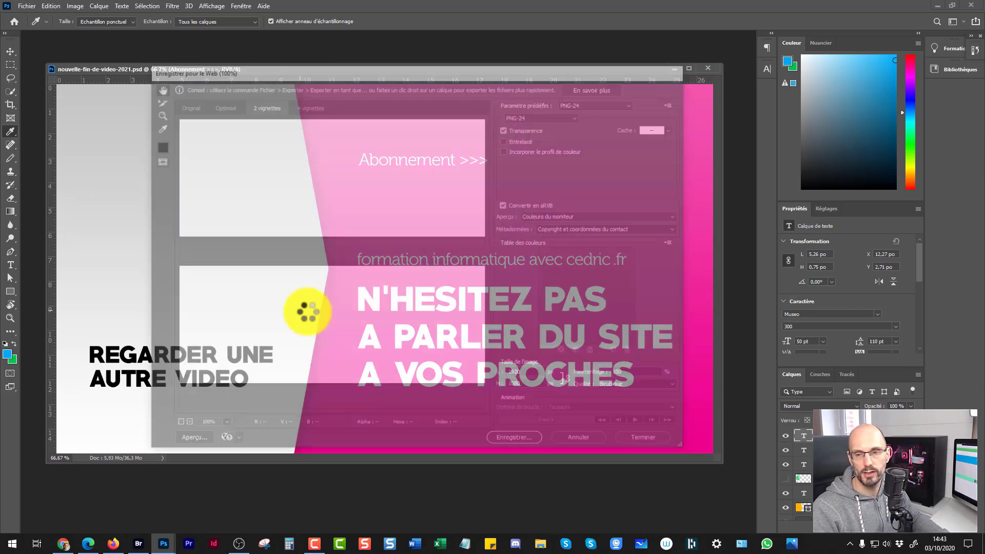
click(509, 441)
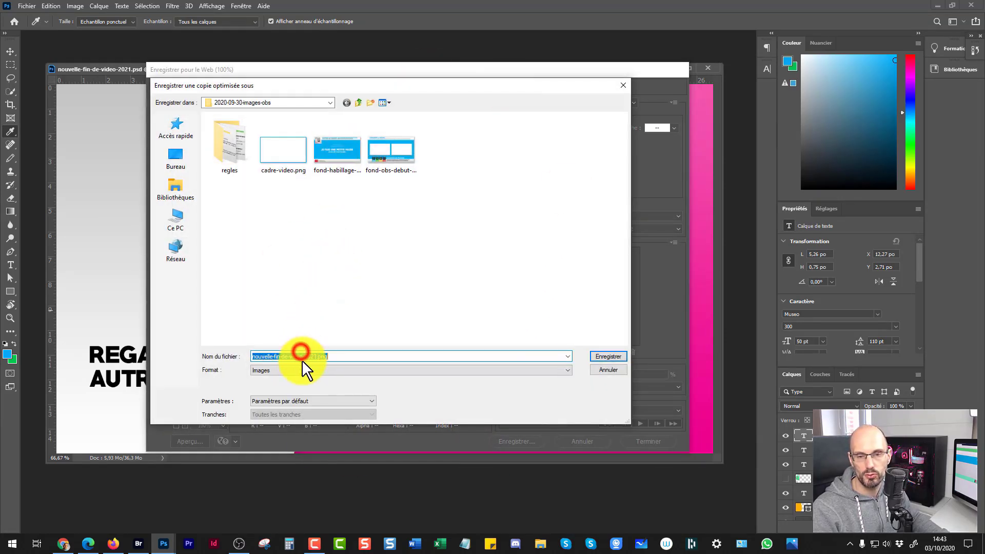
Step: Save the exported image as fin-direct-2021.png in the 2020-09-30-images-obs folder and return to OBS
drag(314, 356, 239, 379)
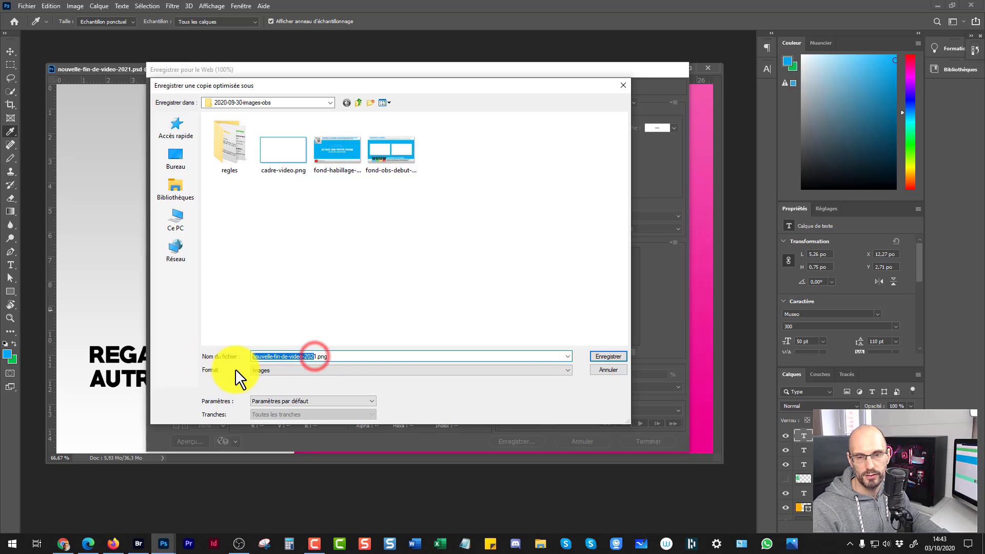
click(264, 357)
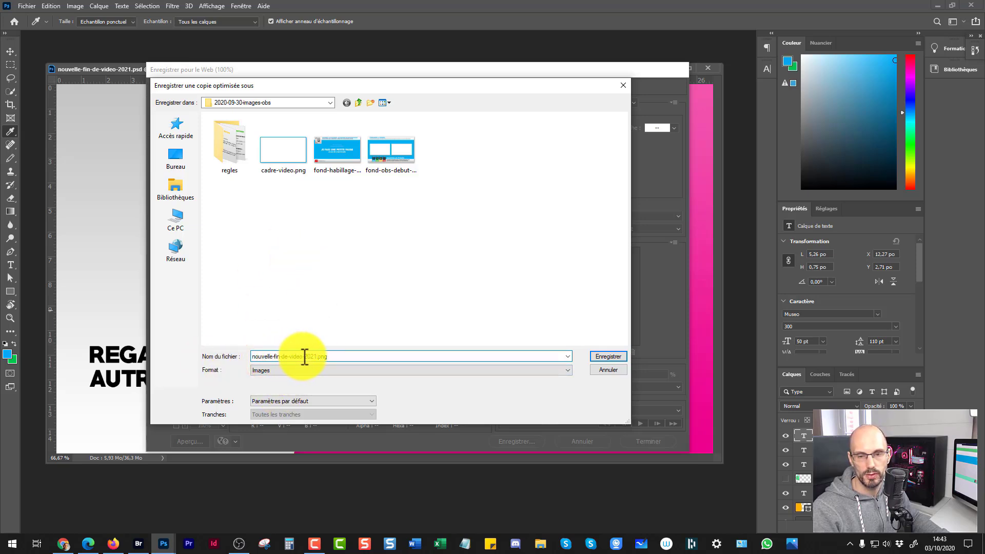
drag(305, 356, 170, 355)
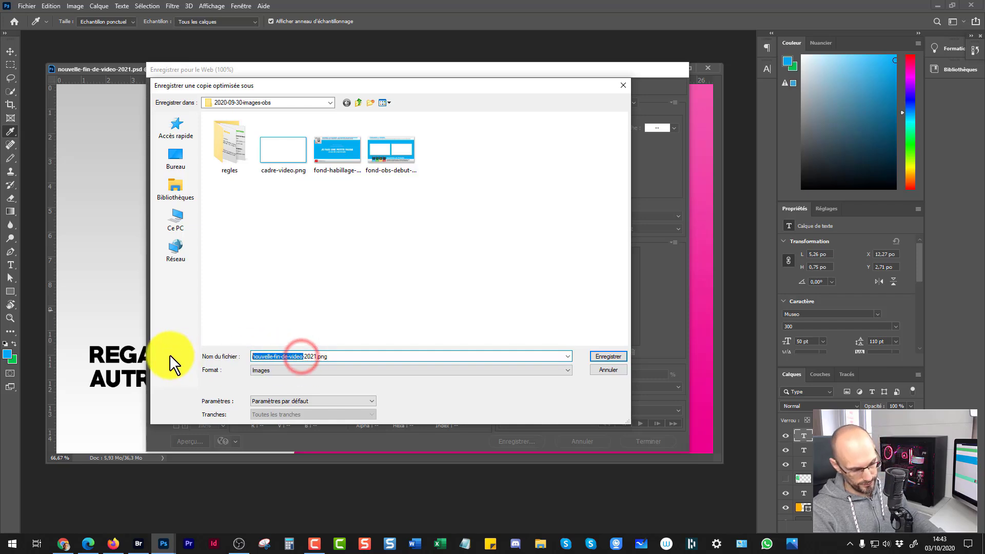
text(fin-d)
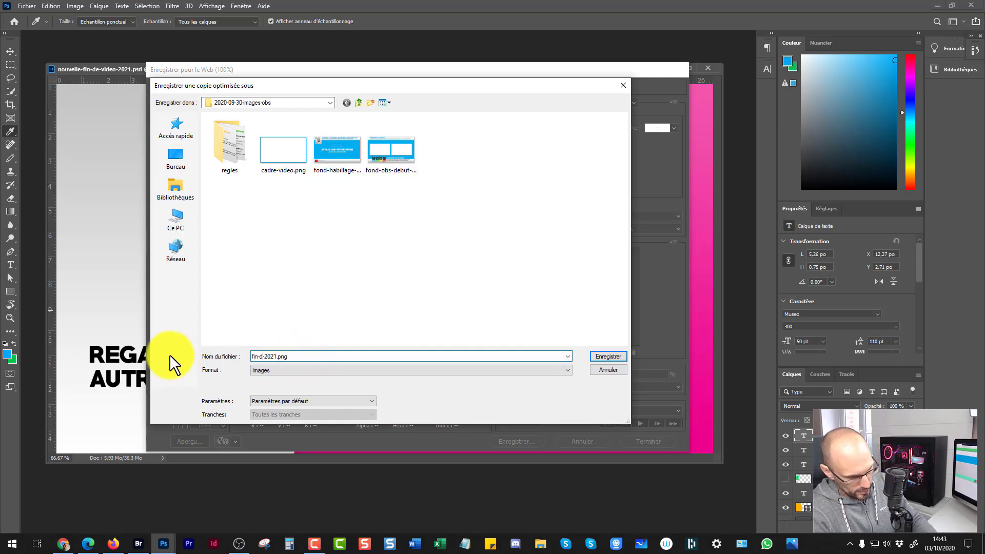
text(irect)
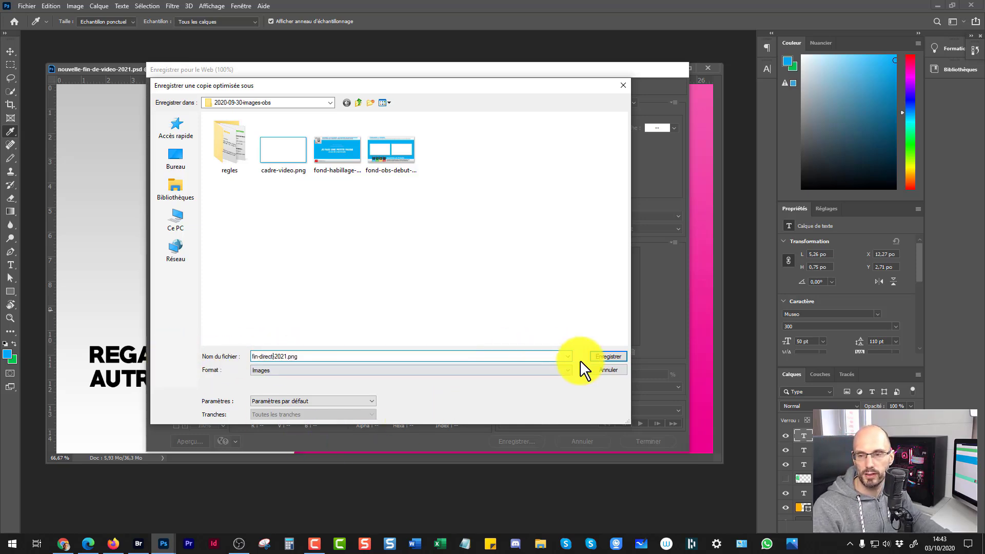
click(601, 355)
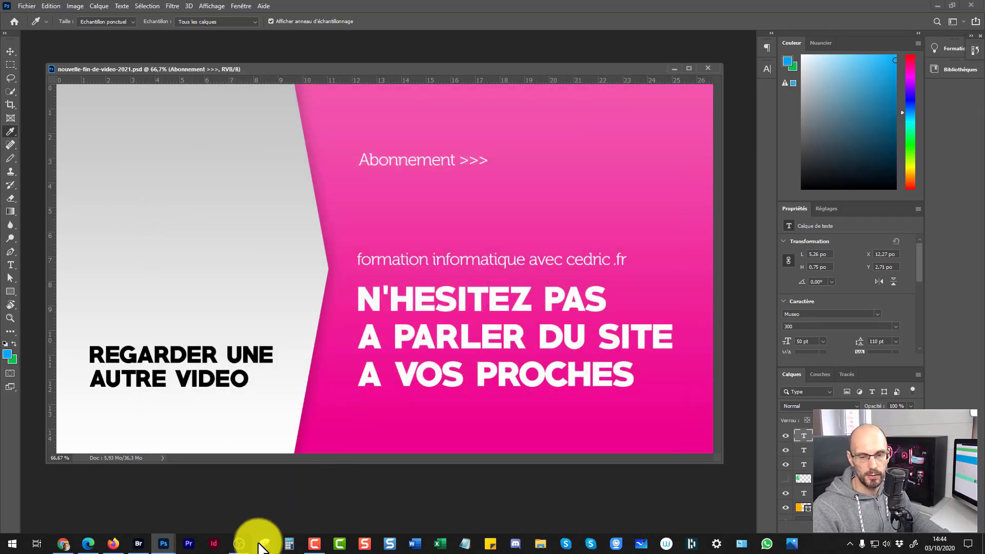
click(240, 543)
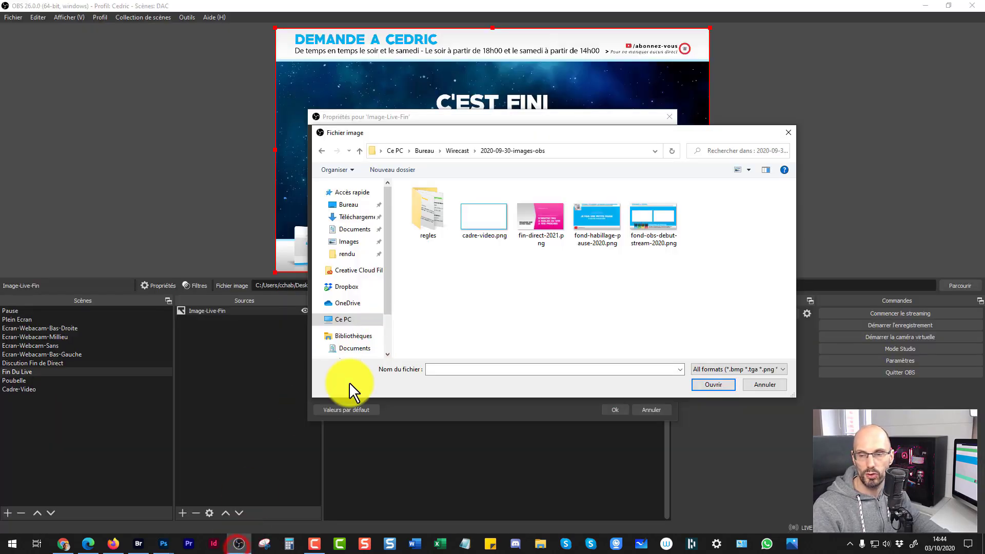
Step: Load fin-direct-2021.png as the image of the Image-Live-Fin source and accept its properties
click(541, 216)
click(713, 384)
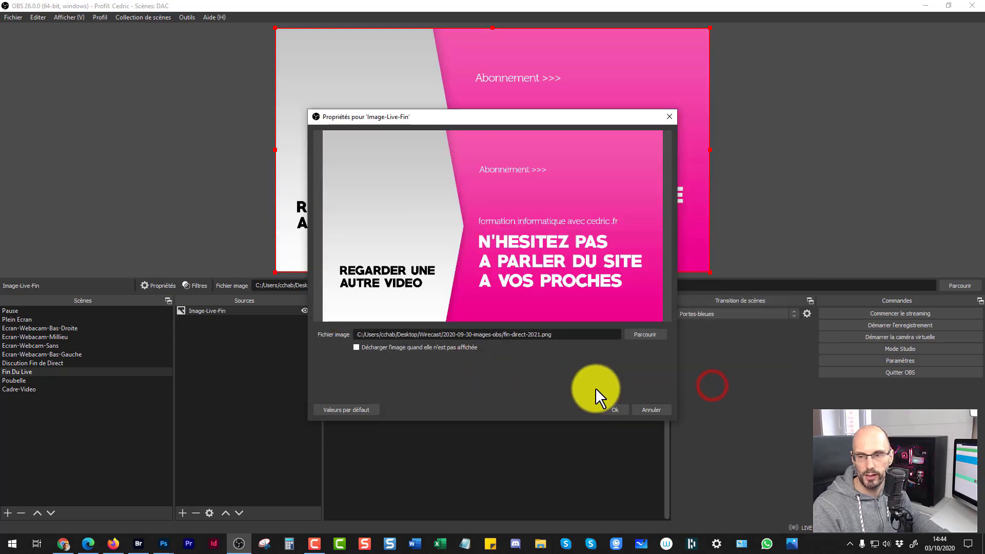
click(616, 410)
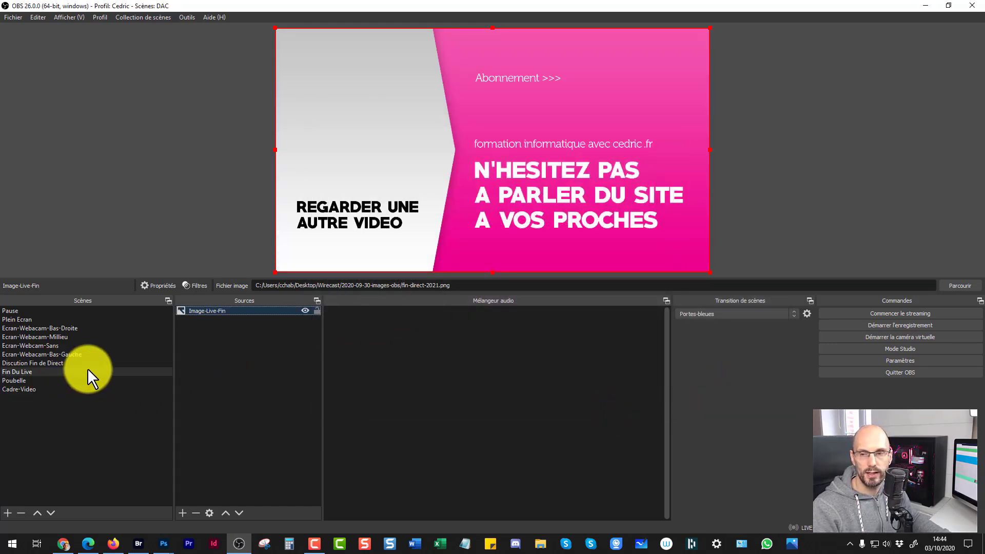
Step: Switch to the Plein Ecran scene and back to Fin Du Live to check both
click(409, 385)
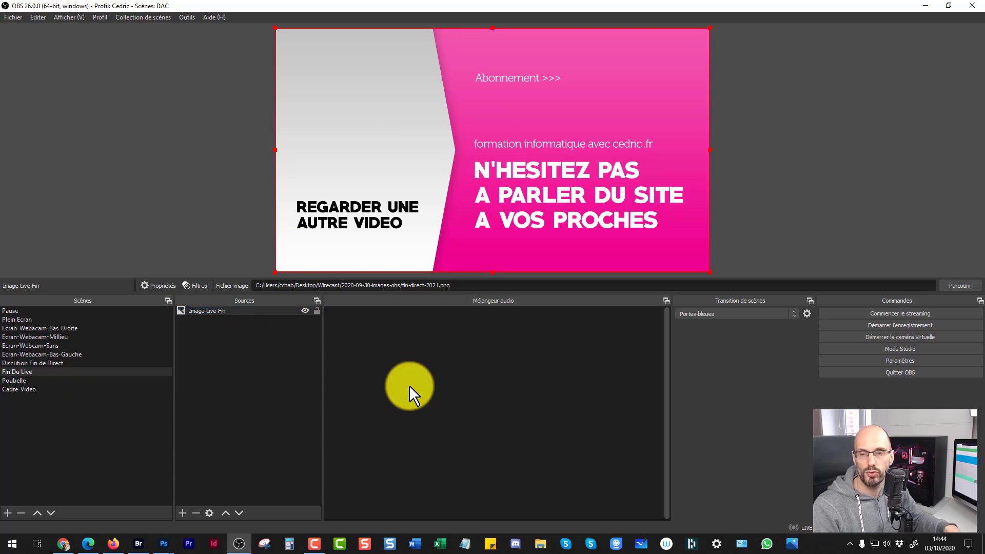
key(F2)
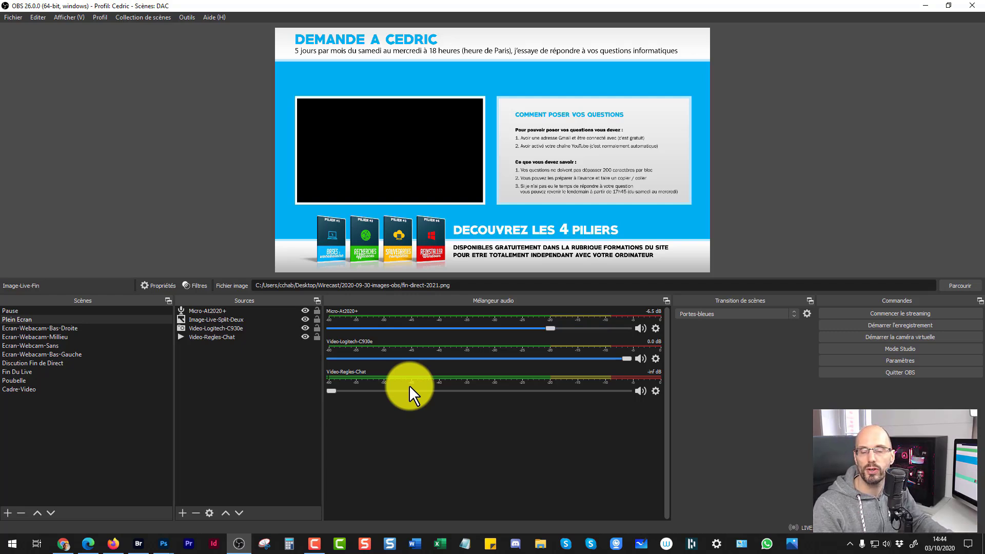
key(F8)
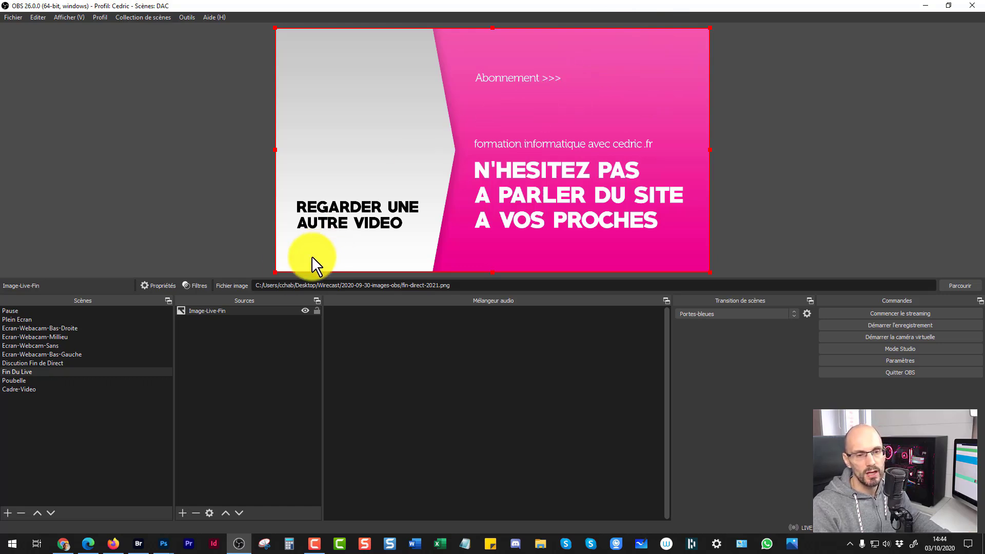
Step: Select the Discution Fin de Direct scene and consult the layout sketch 08.jpg in the Picasa photo viewer
click(23, 363)
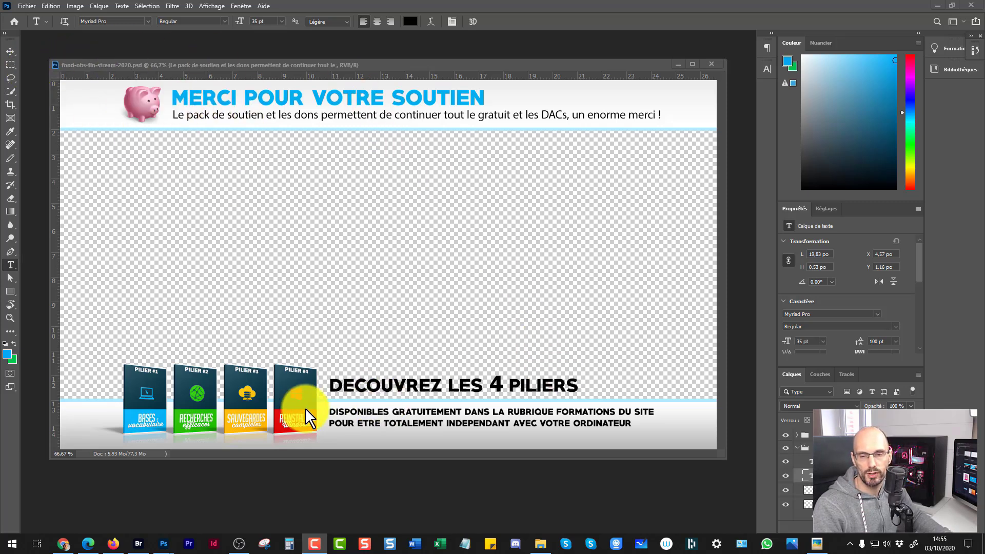
click(816, 543)
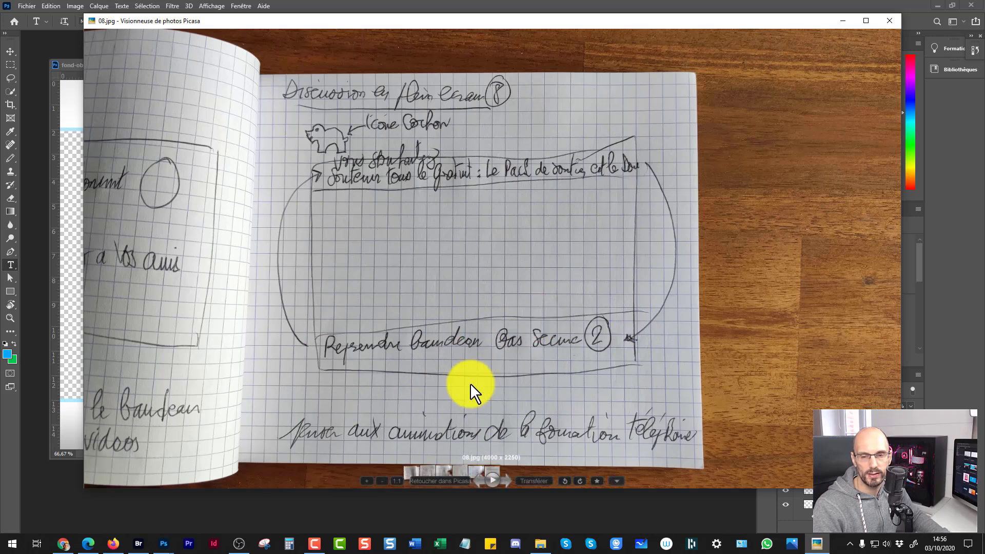
click(841, 21)
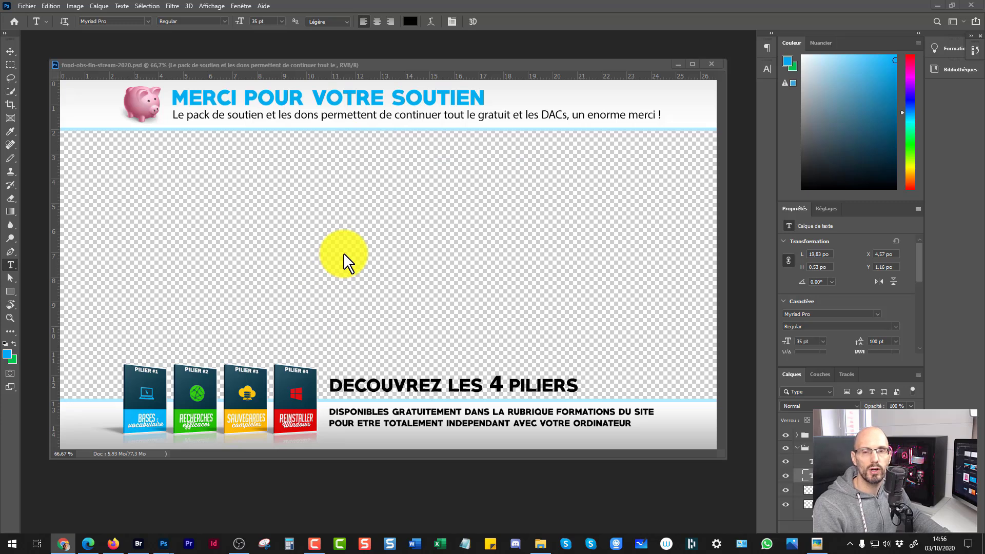
Step: Export fond-obs-fin-stream-2020.psd for the web as a PNG-24 named fond-obs-fin-stream-2020.png in the 2020-09-30-images-obs folder
click(376, 67)
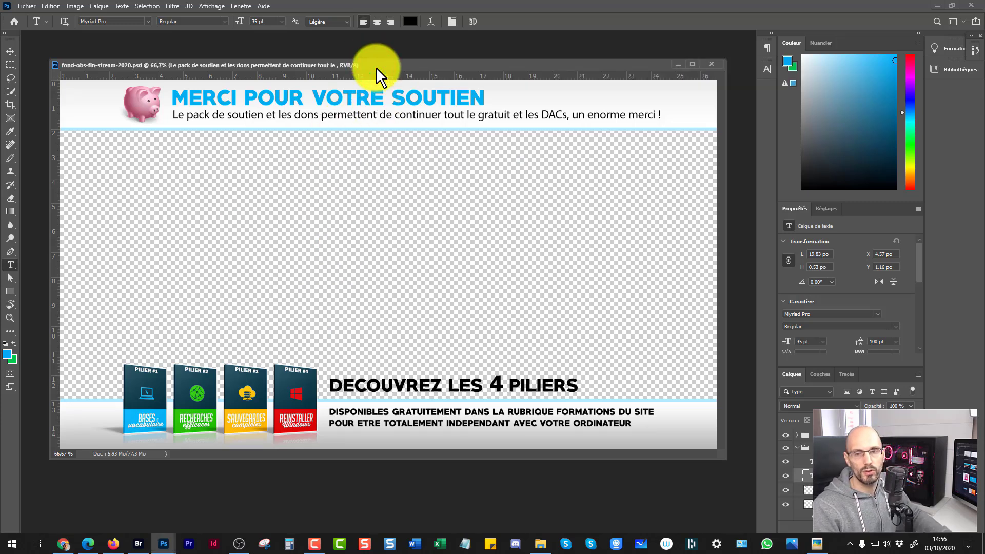
key(ctrl+alt+shift+s)
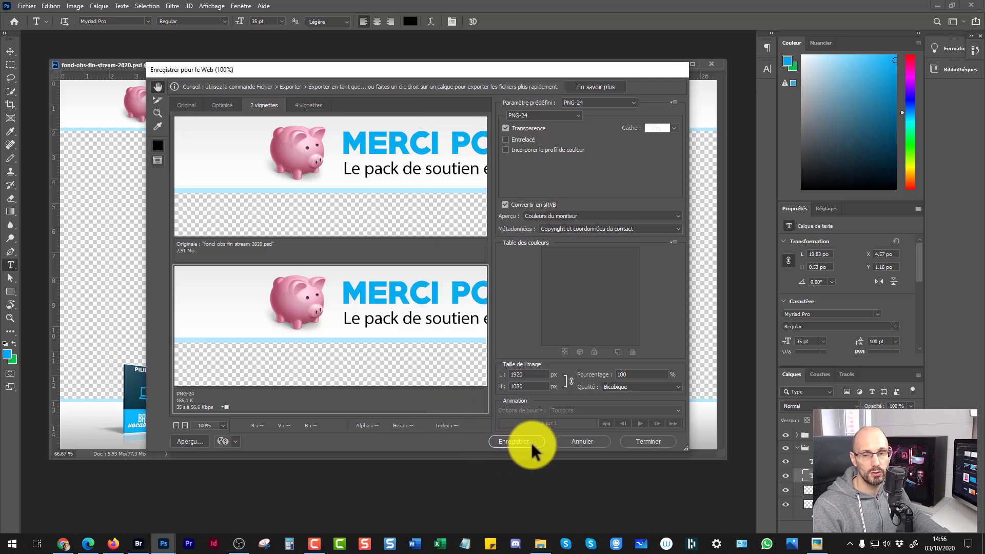
click(516, 440)
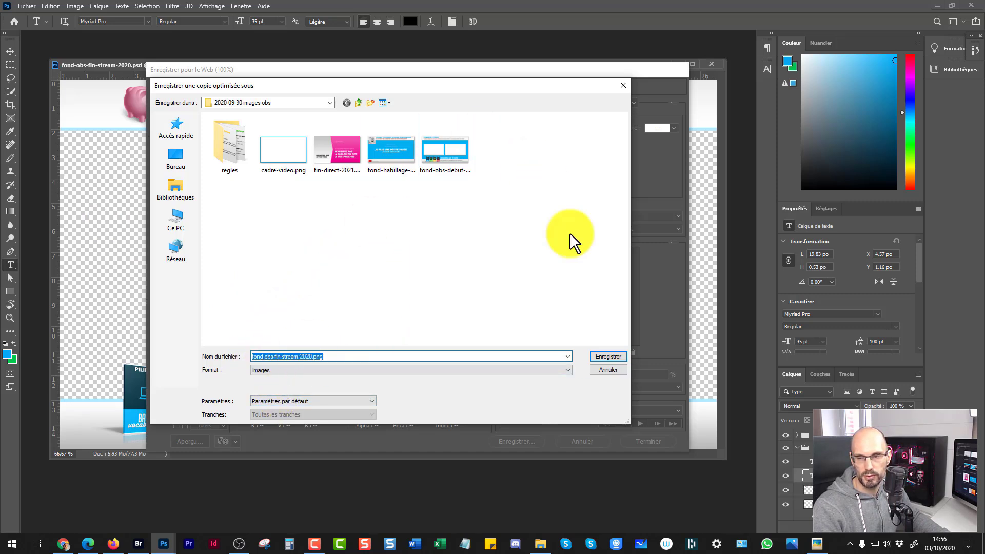
click(609, 356)
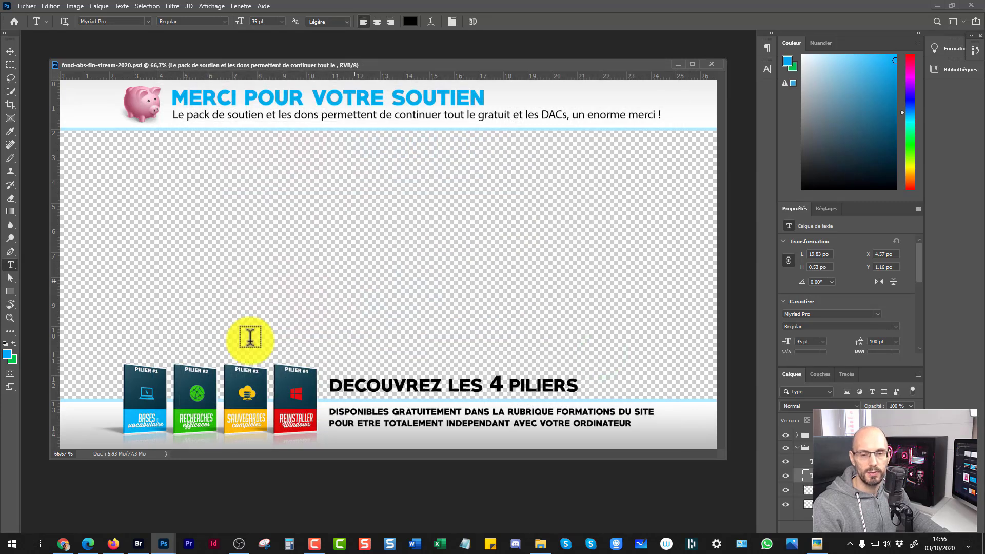
Step: Switch to OBS and move Télphone LG and Image-lg-g4 below the webcam and microphone in the source order, with Image-lg-g4 last
click(239, 544)
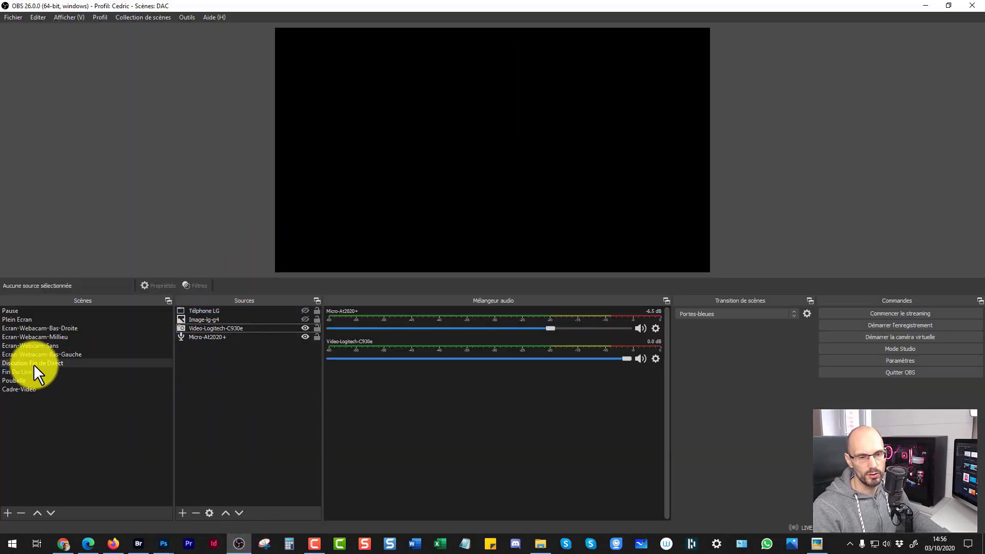
click(206, 317)
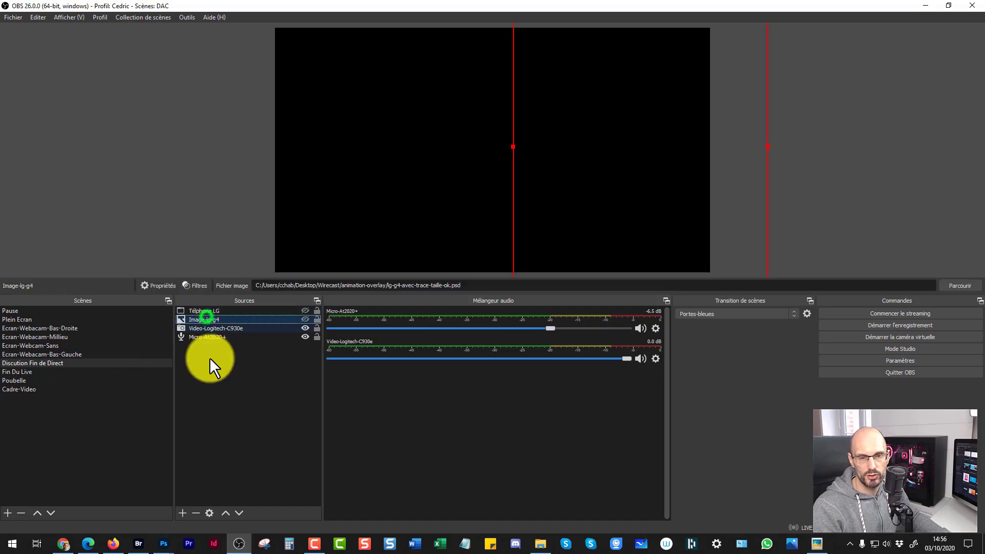
click(239, 513)
click(239, 513)
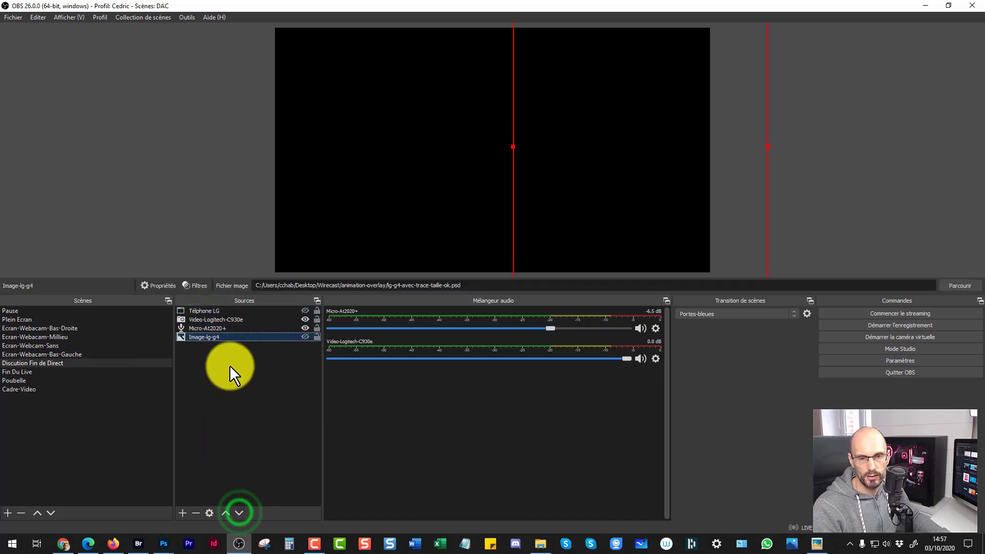
click(210, 311)
click(240, 513)
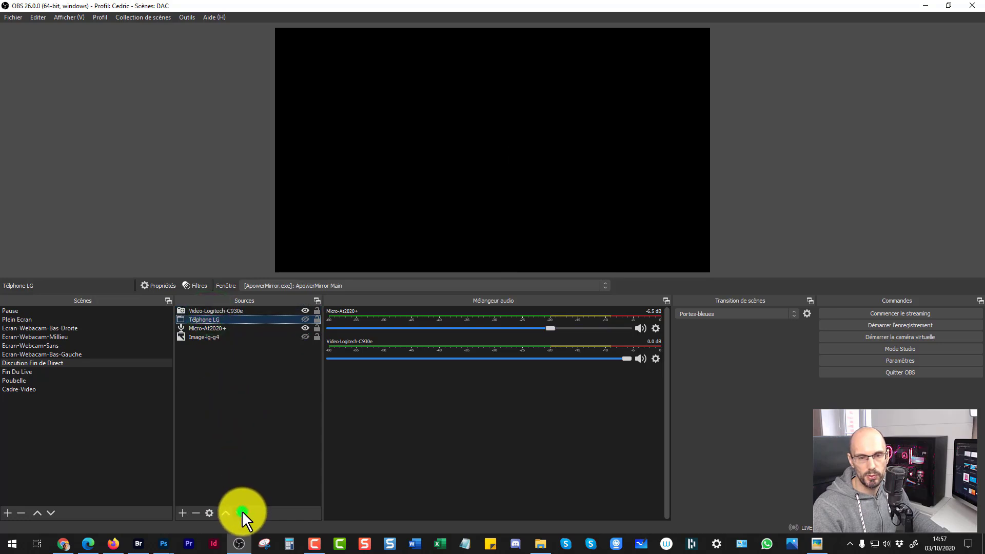
click(240, 512)
click(239, 512)
click(213, 326)
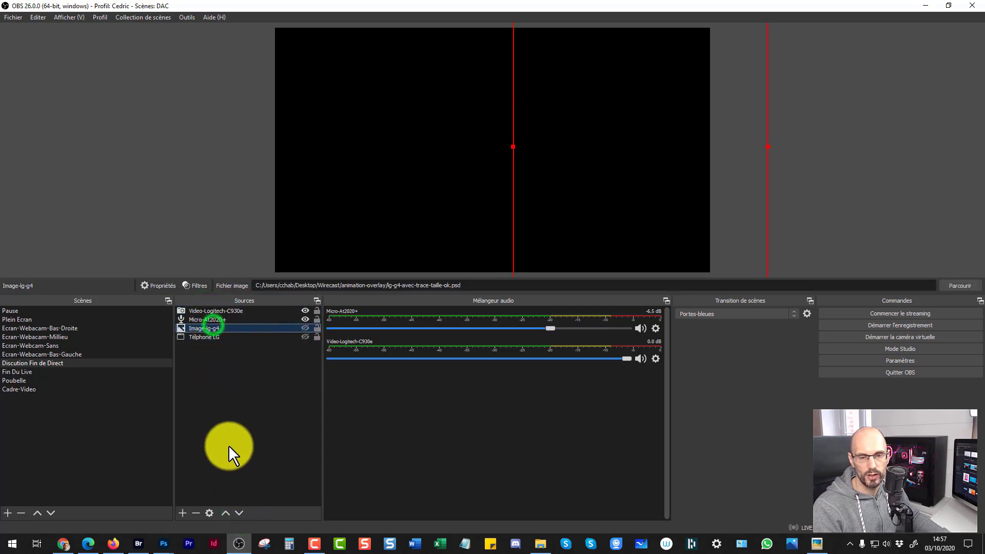
click(239, 512)
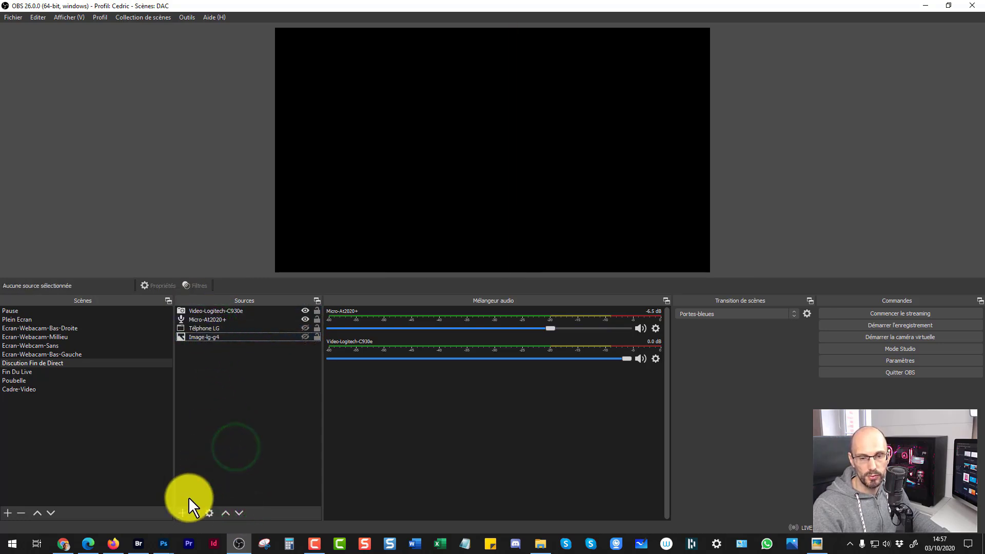
Step: Add a new image source named Image-discussion-fin to the Discution Fin de Direct scene
click(183, 511)
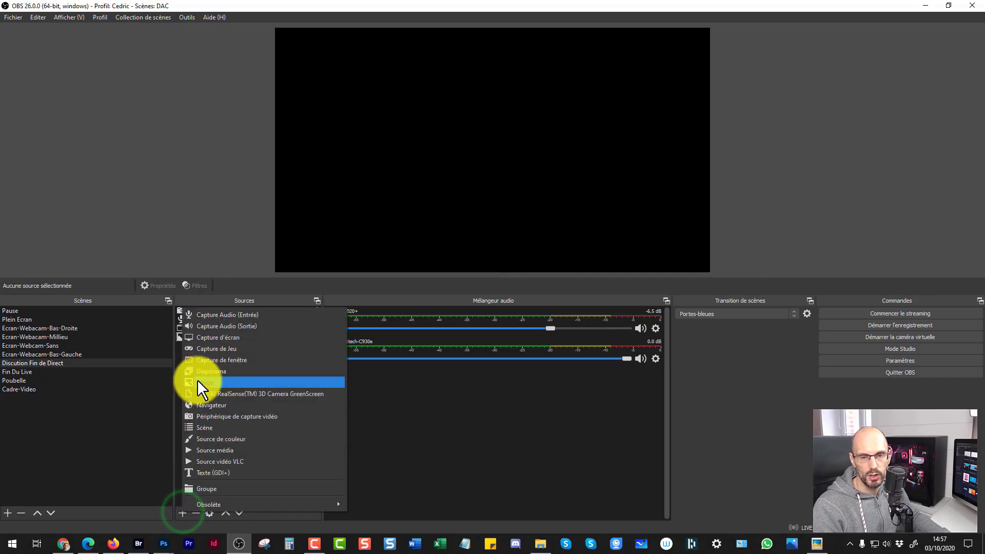
click(199, 379)
click(442, 209)
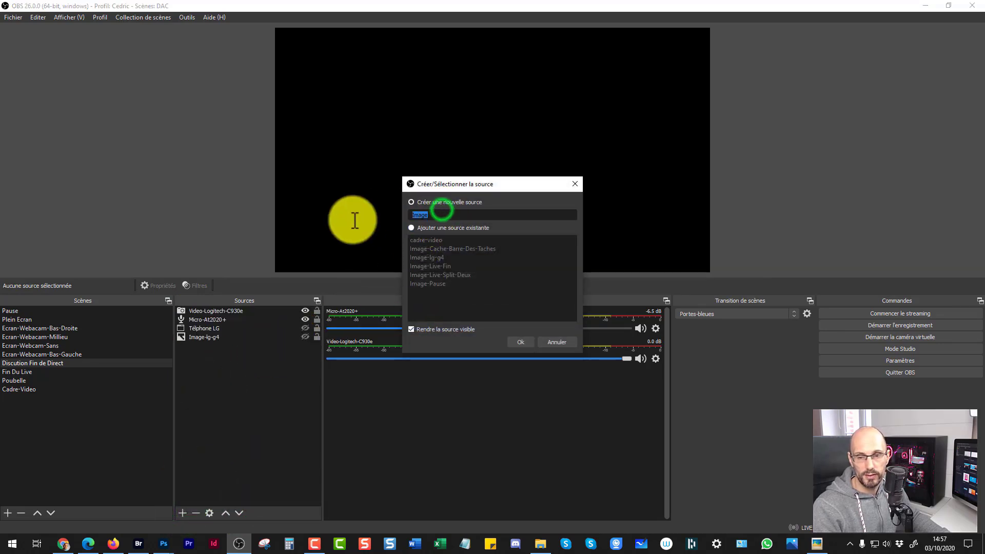
key(End)
text(-d)
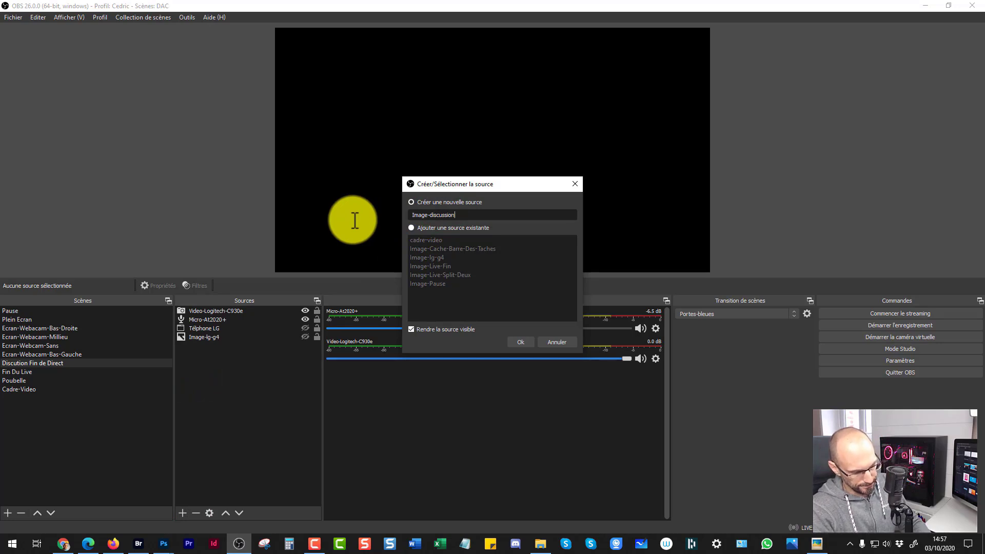
text(-fin)
click(519, 342)
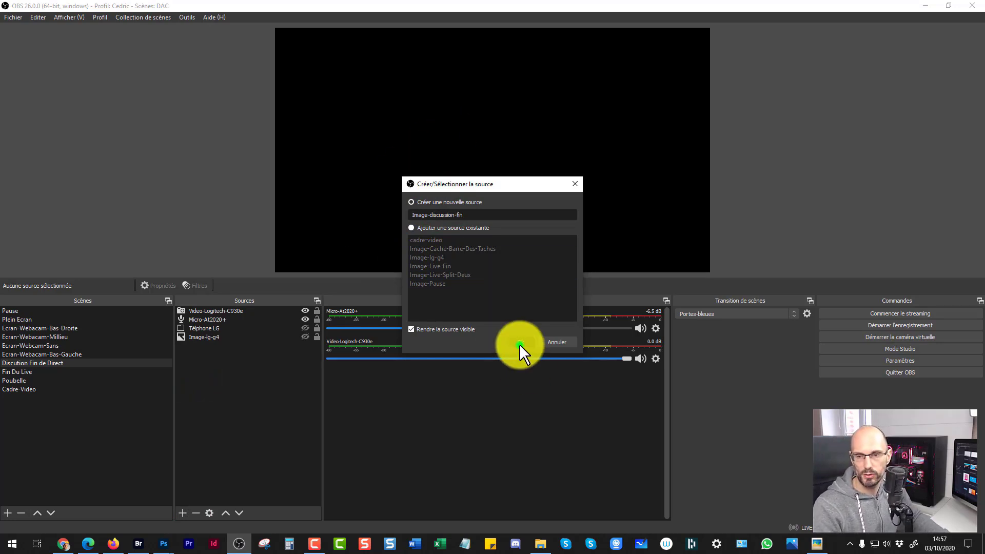
Step: Load fond-obs-fin-stream-2020.png into Image-discussion-fin, accept its properties, and check the Video-Logitech-C930e source beneath it
click(645, 336)
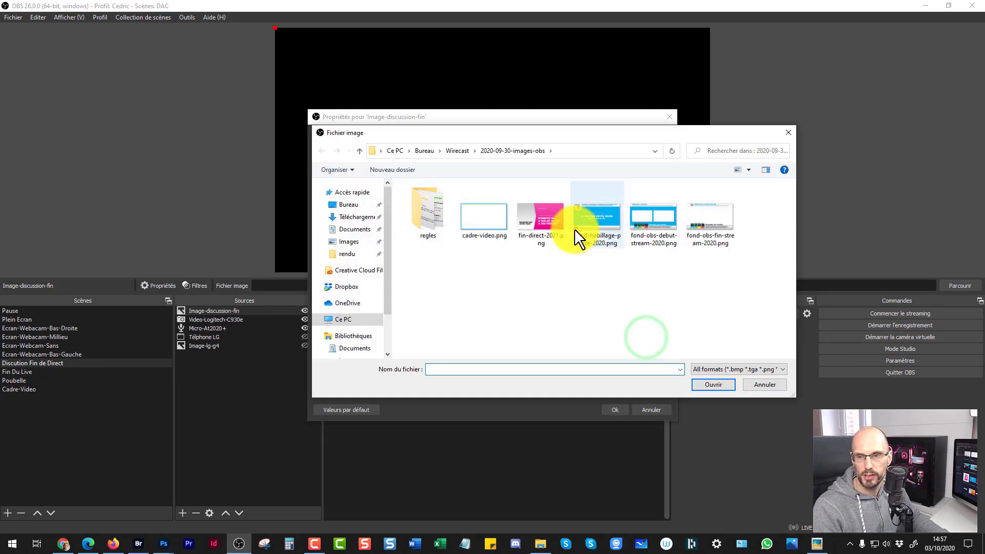
click(696, 219)
click(709, 385)
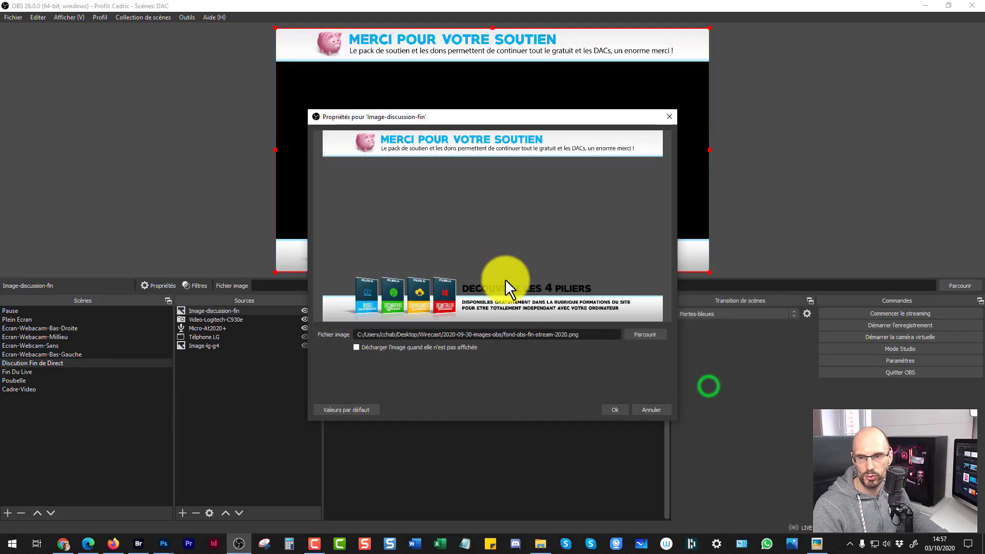
click(612, 409)
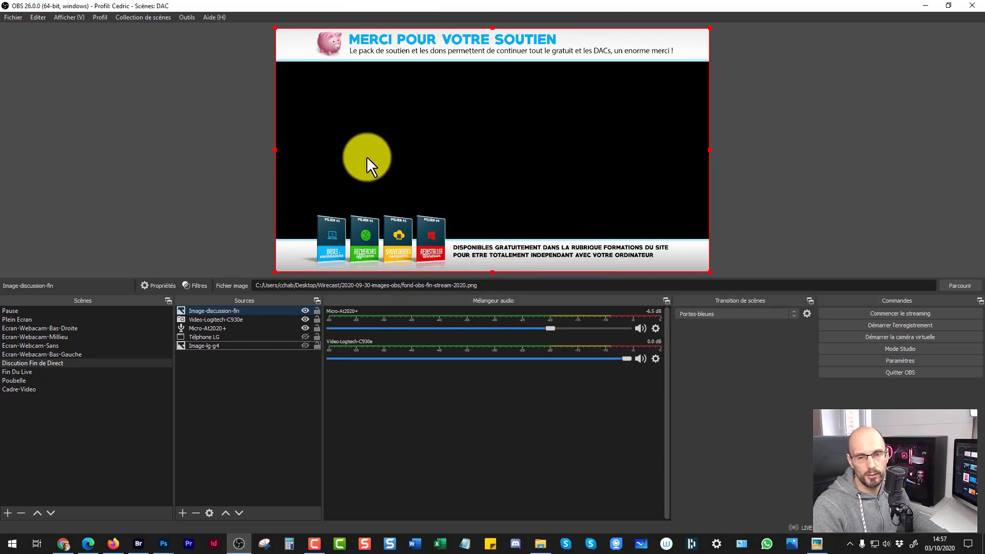
click(209, 320)
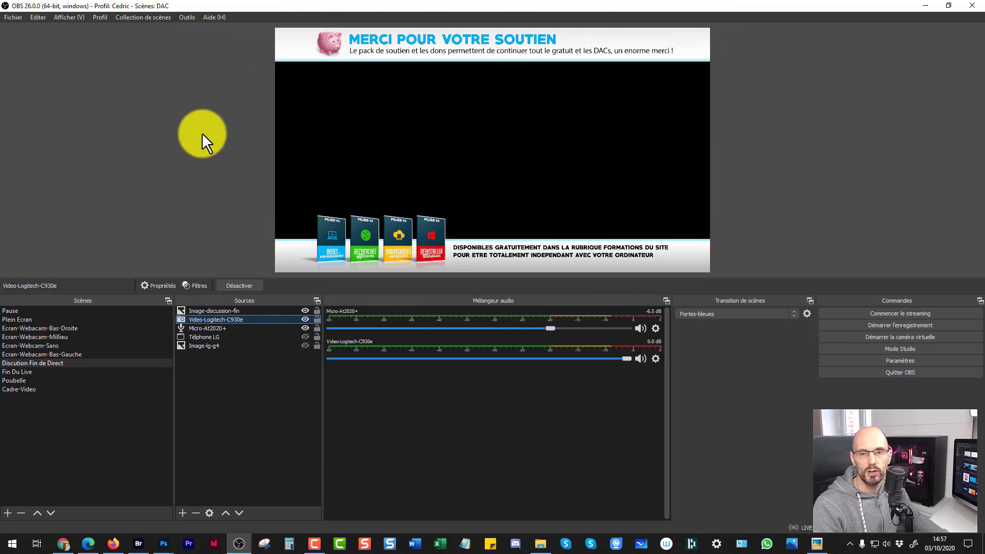
click(202, 132)
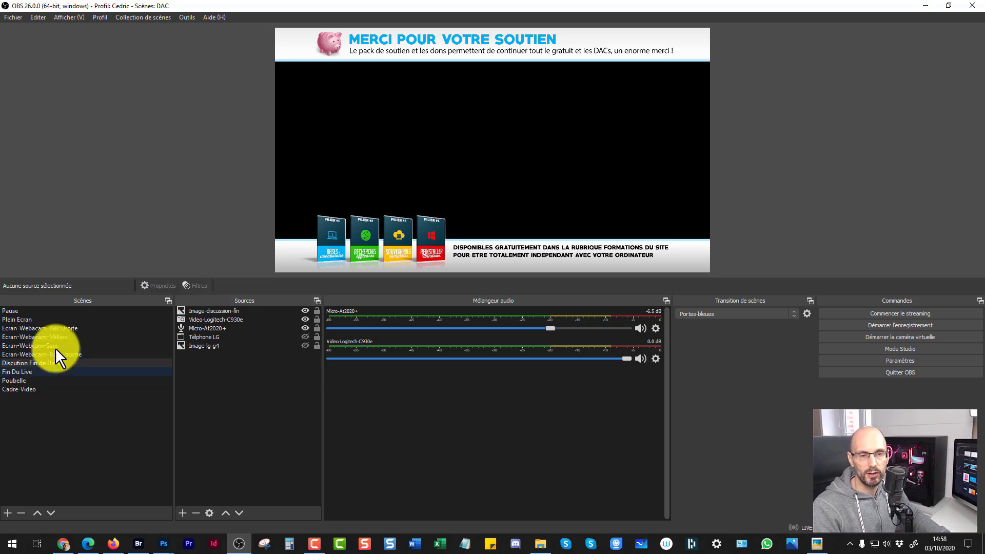
Step: Review the Pause, Plein Ecran, Ecran-Webacam-Bas-Droite, Discution Fin de Direct and Fin Du Live scenes
click(26, 310)
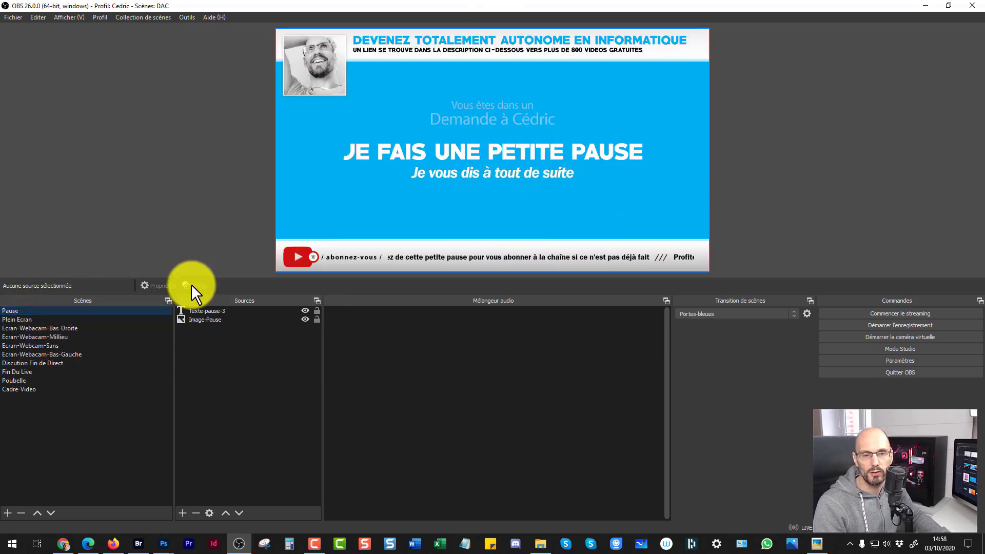
click(22, 318)
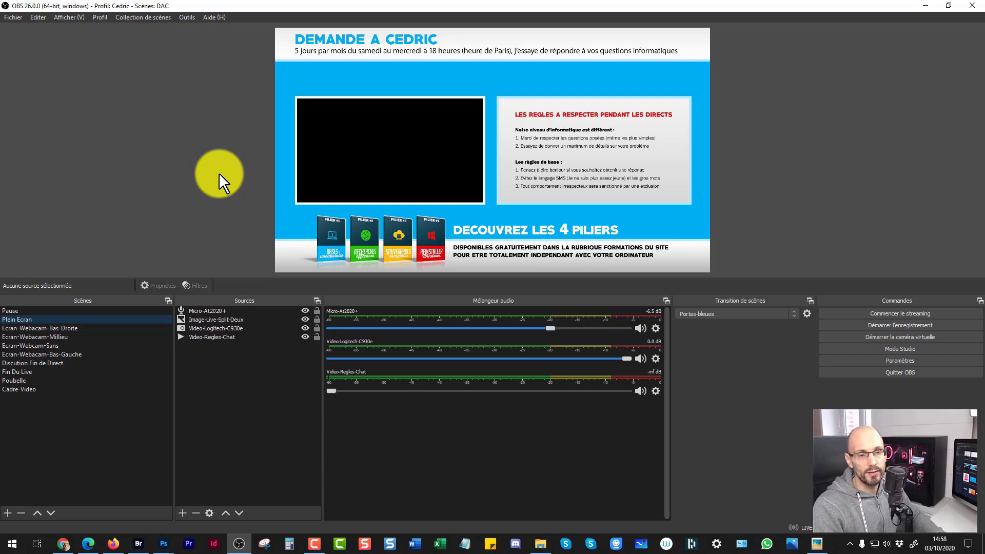
click(22, 310)
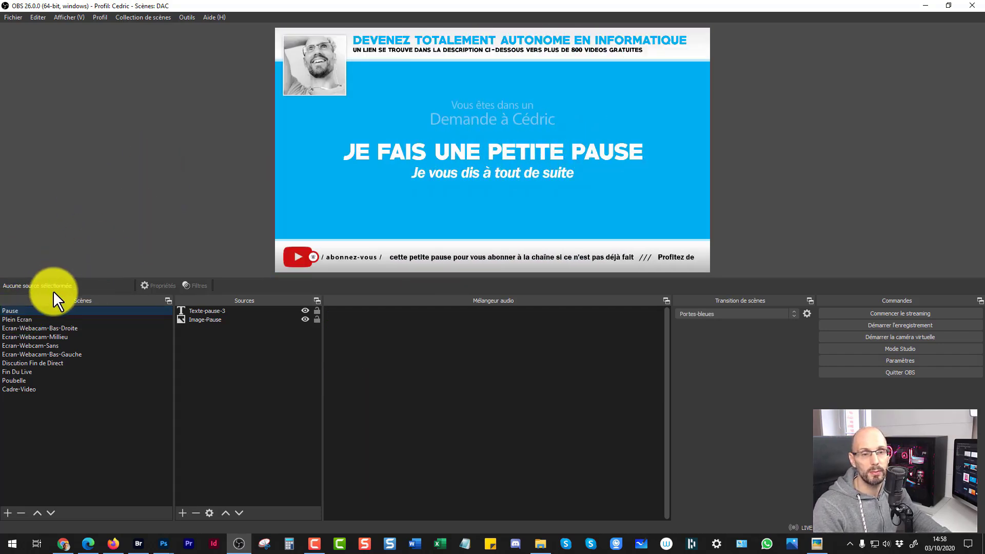
click(26, 320)
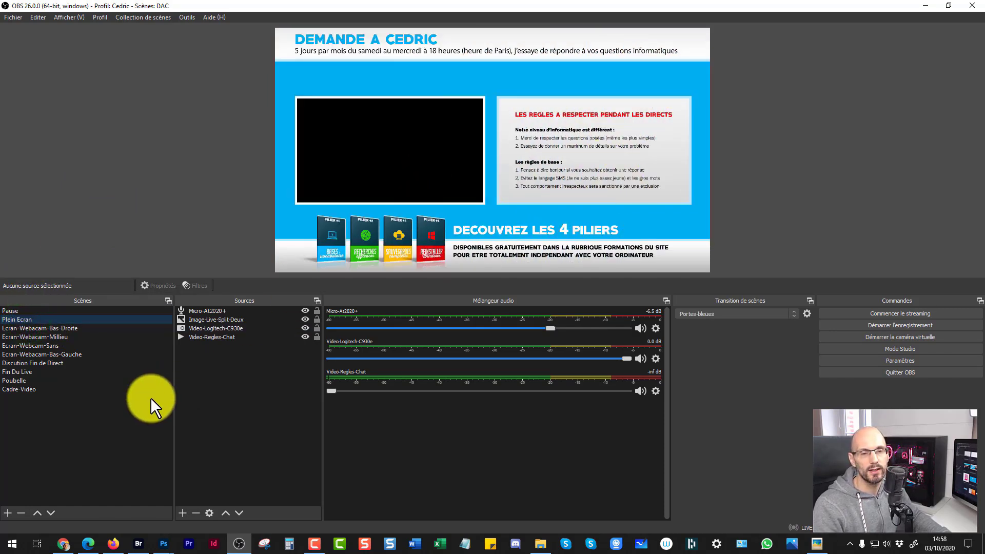
click(37, 328)
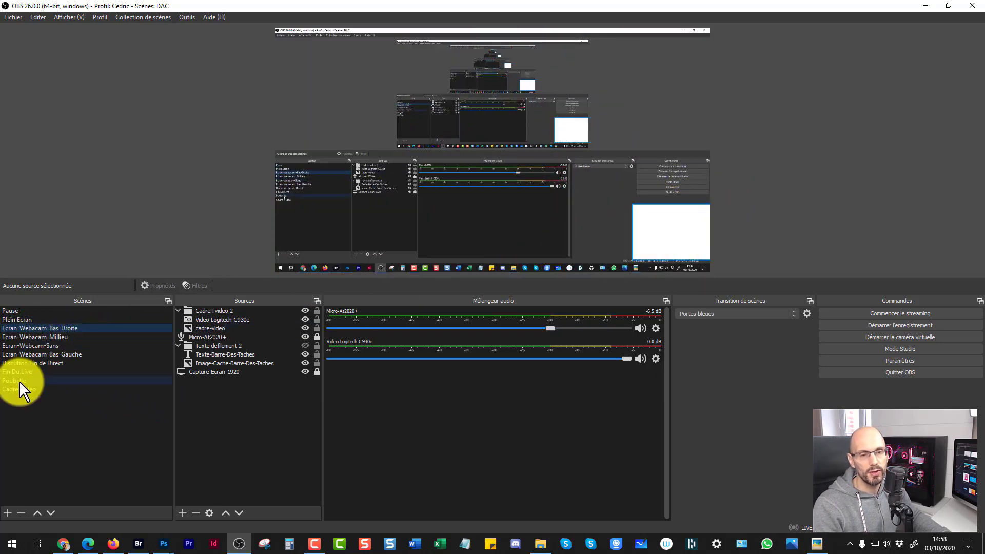
click(21, 362)
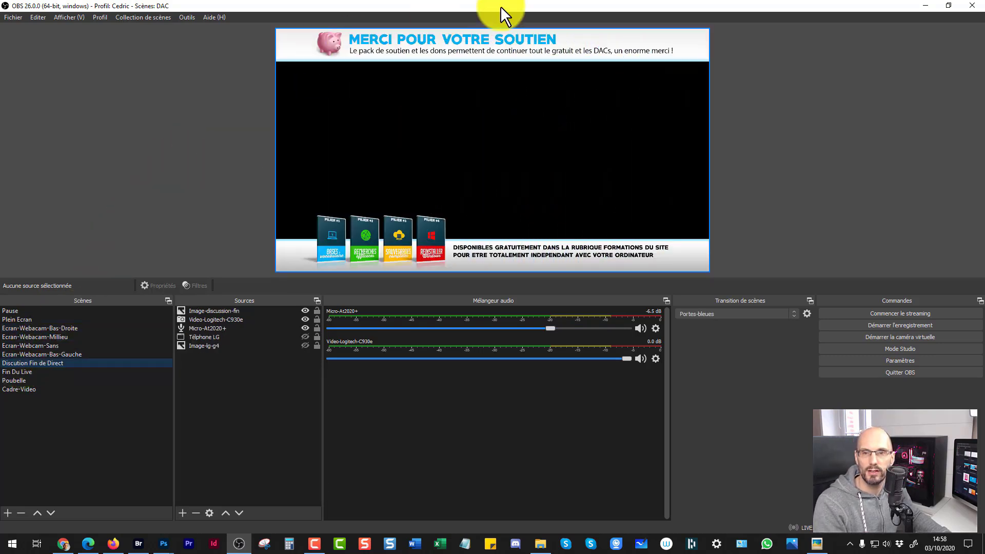
click(12, 372)
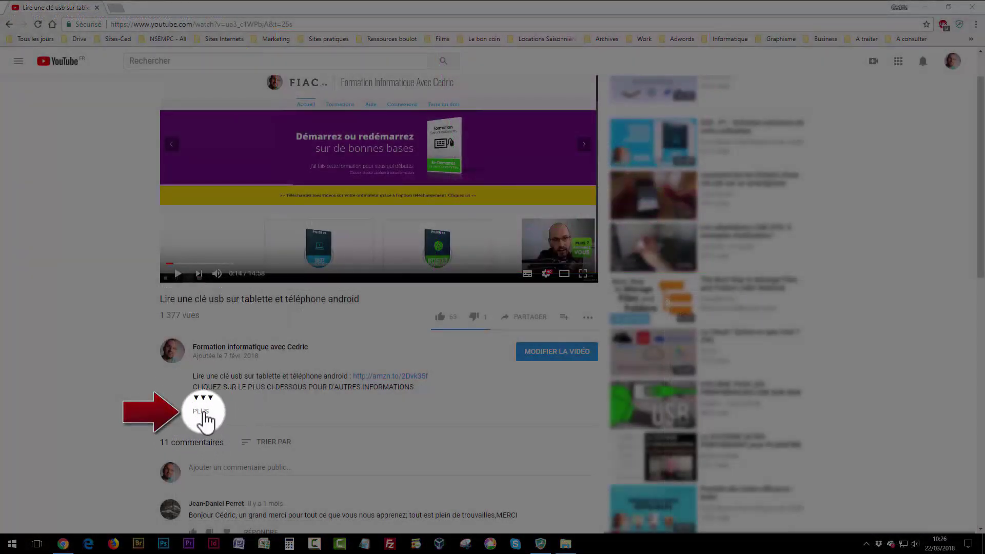
click(201, 410)
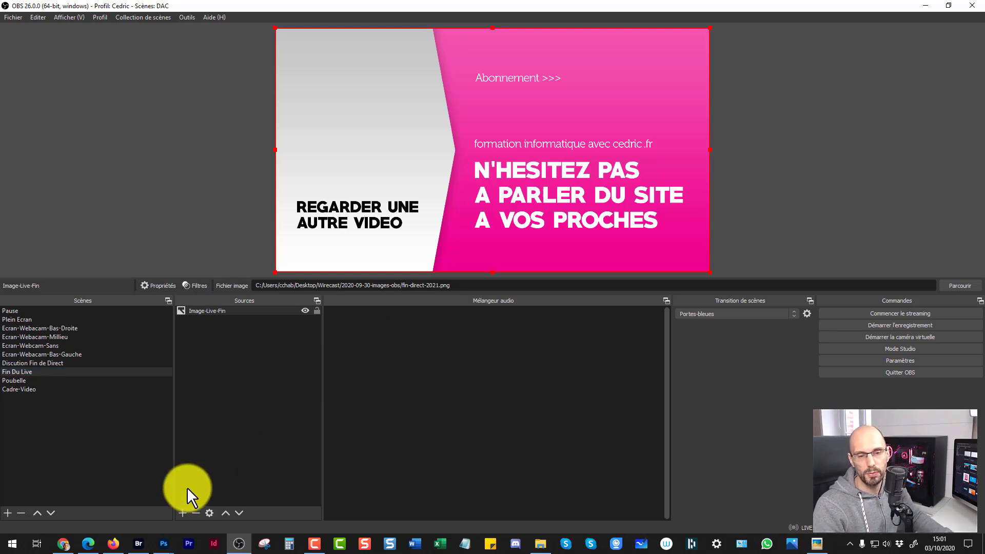
Step: Switch to Edge, open the free Restons en contact newsletter sign-up form on the home page, and close it without registering
click(89, 544)
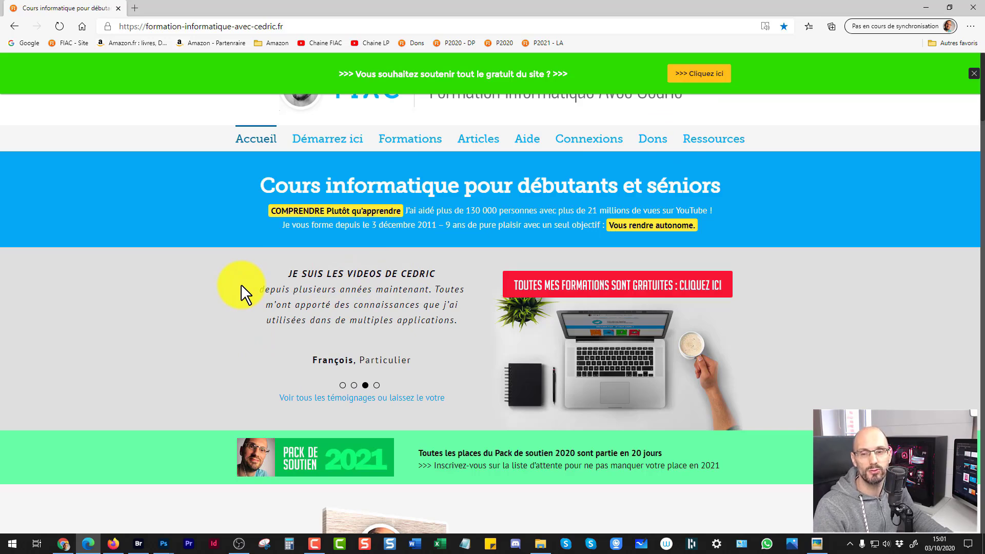
scroll(201, 297, down, 5)
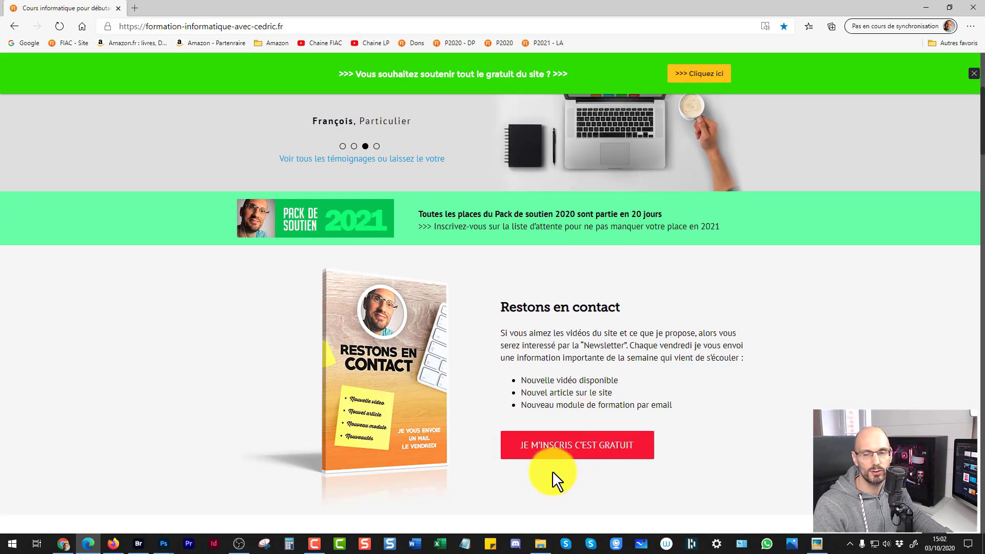
click(539, 450)
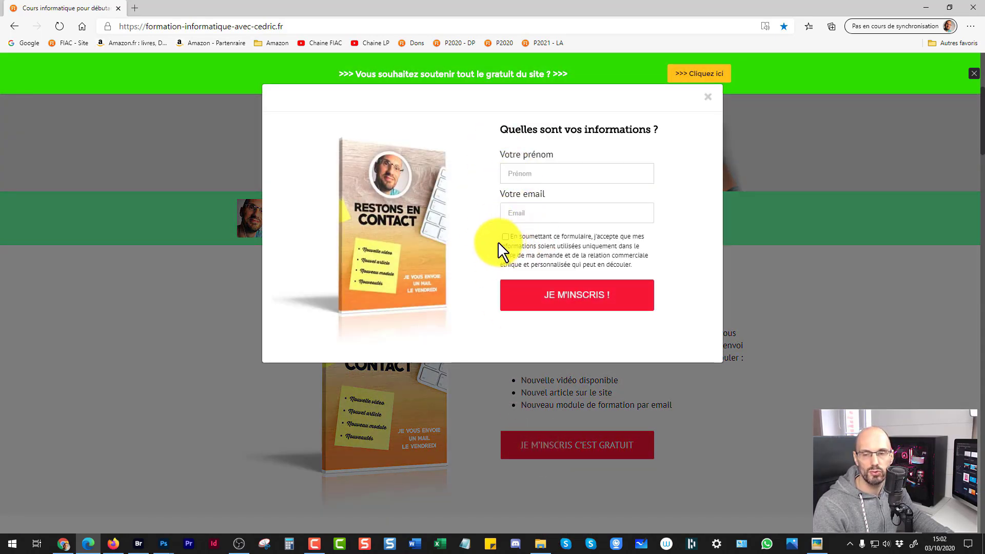
click(708, 98)
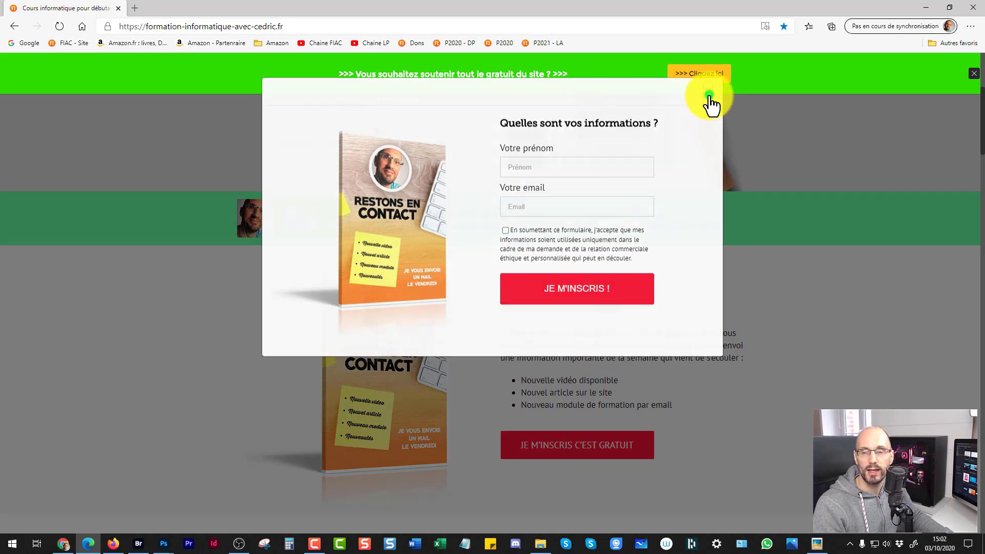
Step: Return to the start of the home page and dismiss the green site-support banner
scroll(222, 324, up, 5)
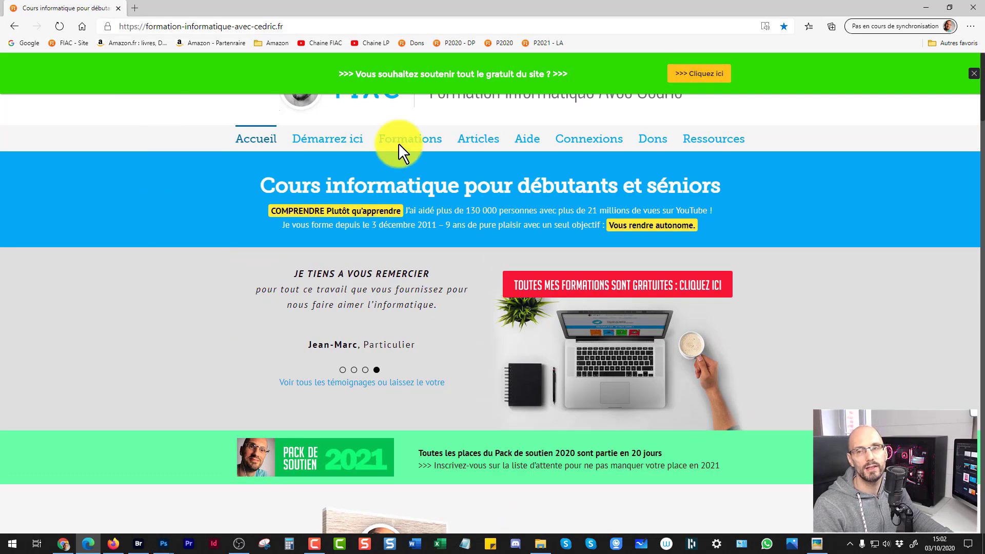
click(973, 73)
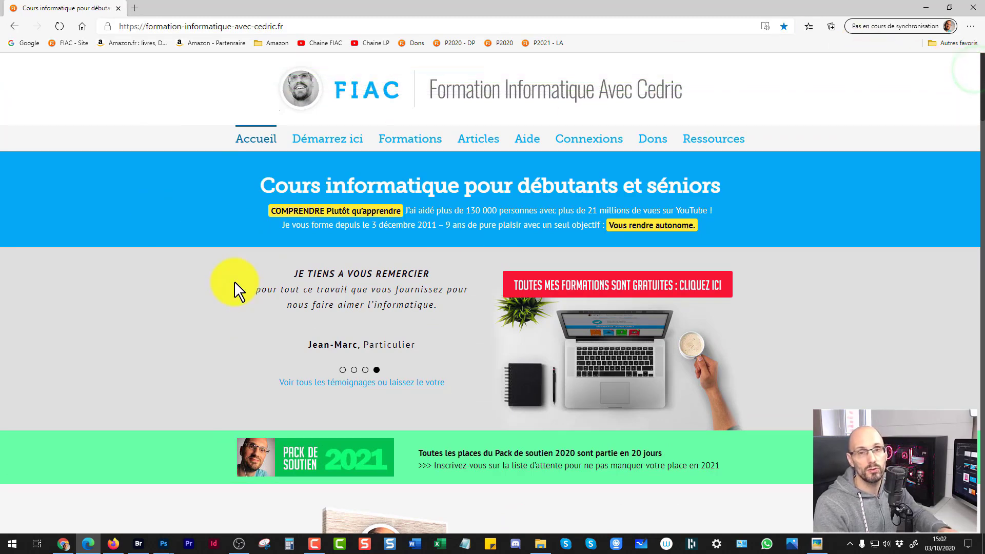